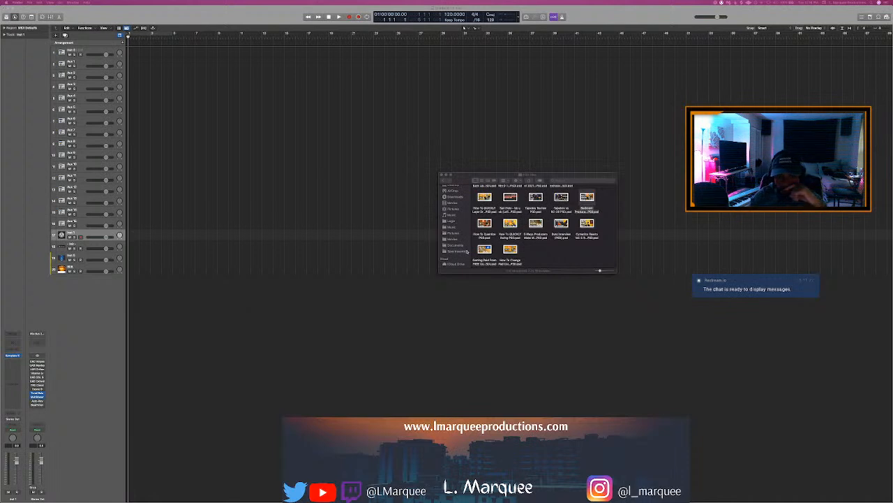
# Go to the Music folder and open its Sample Packs folder
pyautogui.click(457, 230)
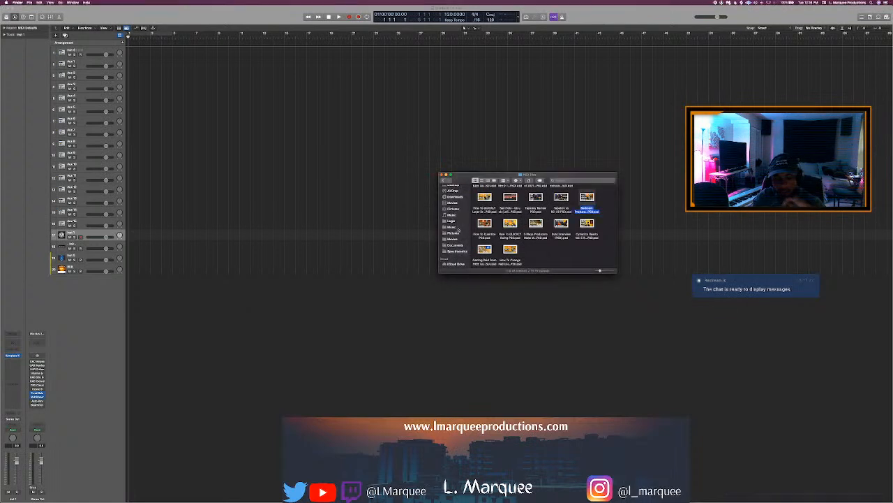
pyautogui.click(452, 228)
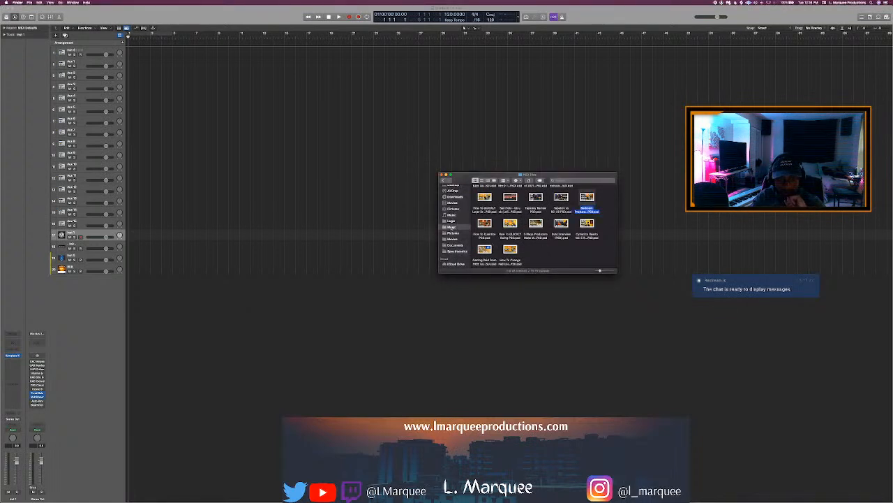
pyautogui.scroll(-3, 499, 244)
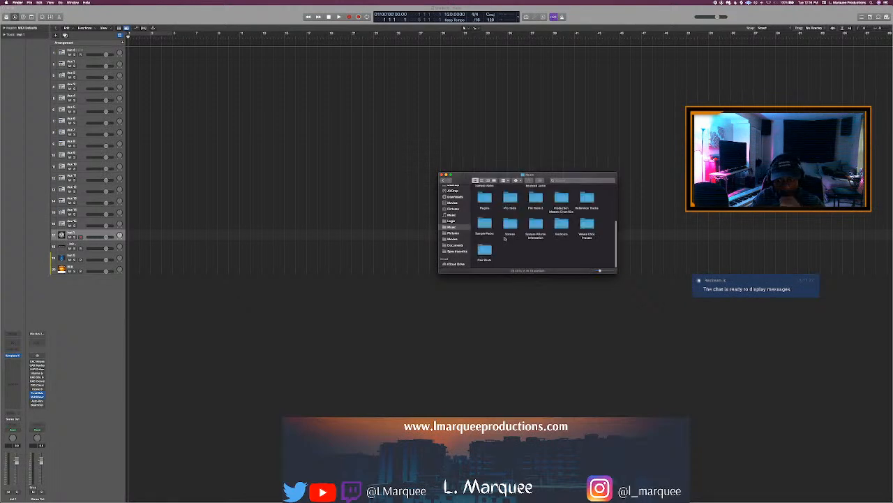
pyautogui.doubleClick(487, 224)
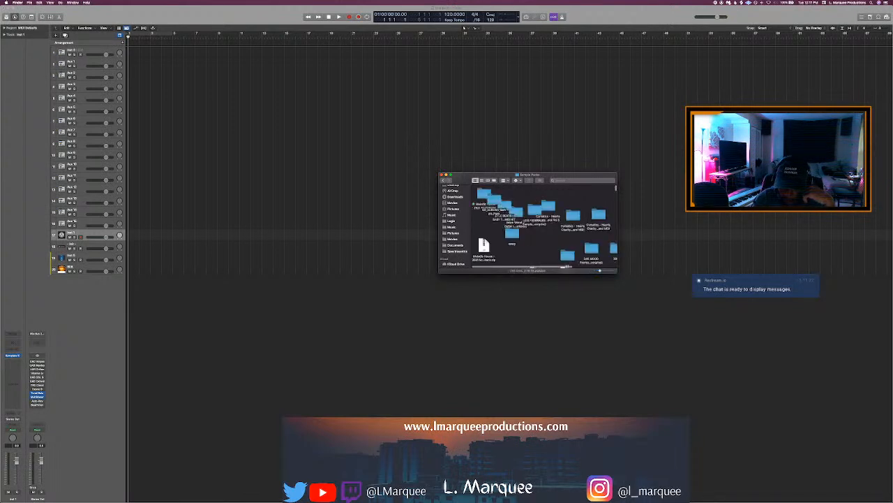
pyautogui.click(464, 26)
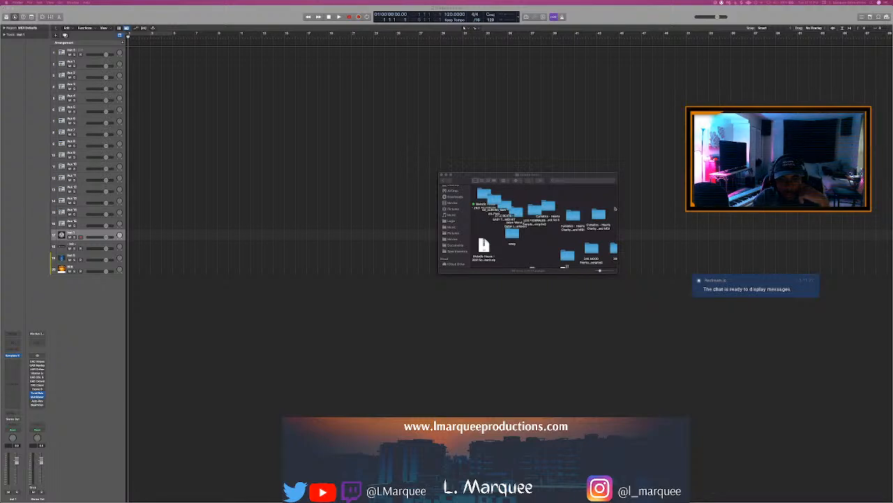
# Find the Cymatics Lofi Starter Pack among the sample packs and open its Guitars folder
pyautogui.scroll(-2, 554, 229)
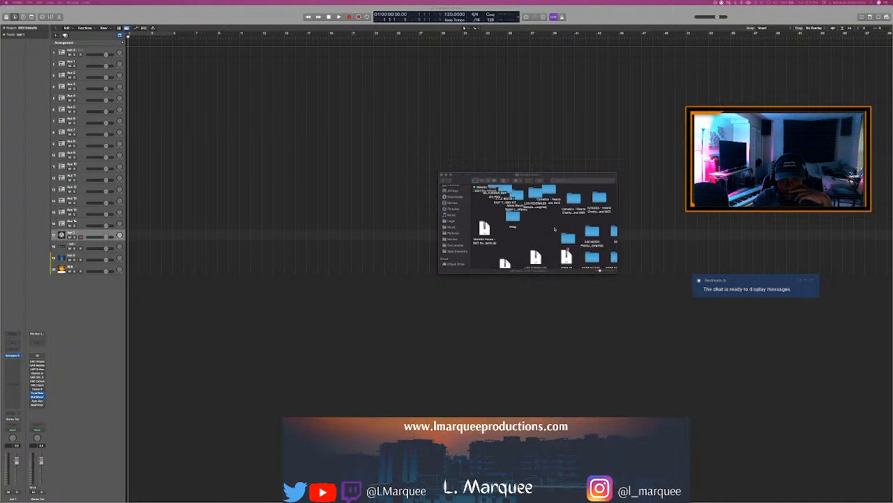
pyautogui.scroll(-3, 555, 229)
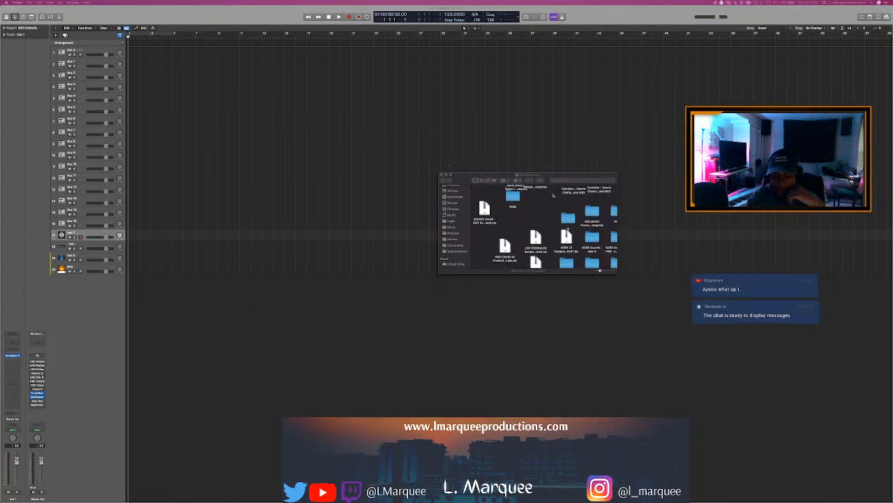
pyautogui.scroll(-3, 555, 229)
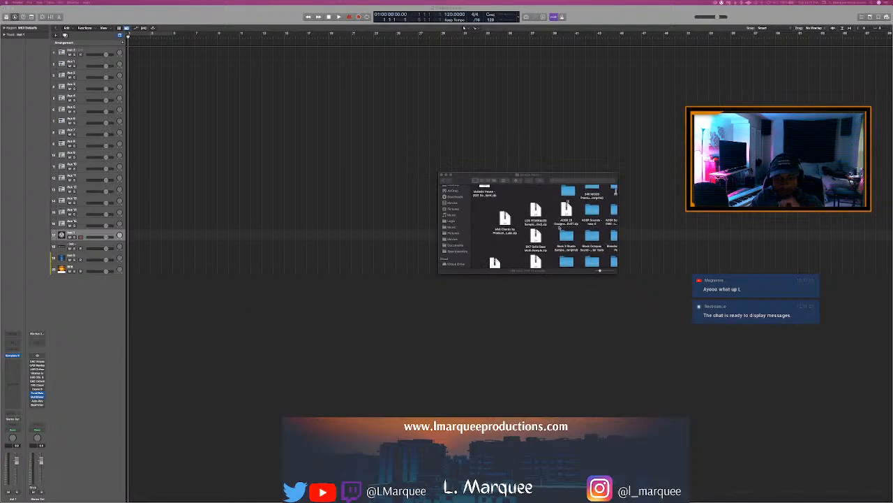
pyautogui.scroll(-5, 559, 227)
pyautogui.scroll(-4, 562, 227)
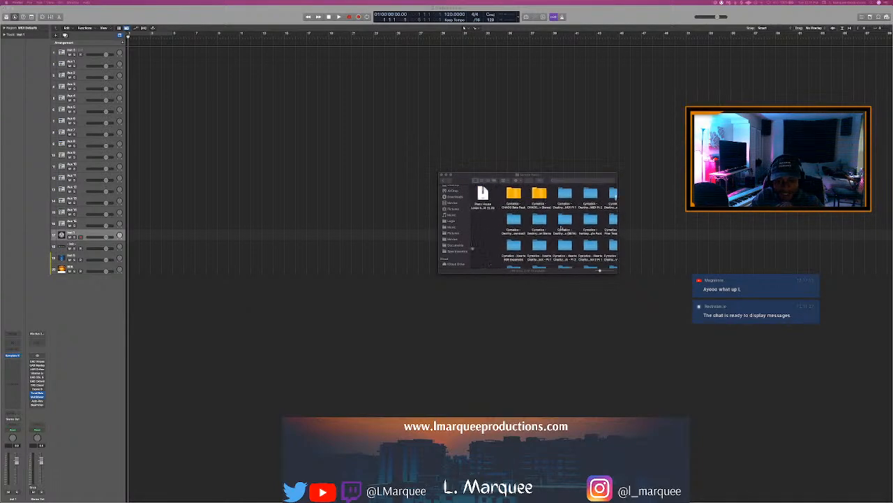
pyautogui.scroll(-2, 563, 227)
pyautogui.scroll(-1, 562, 227)
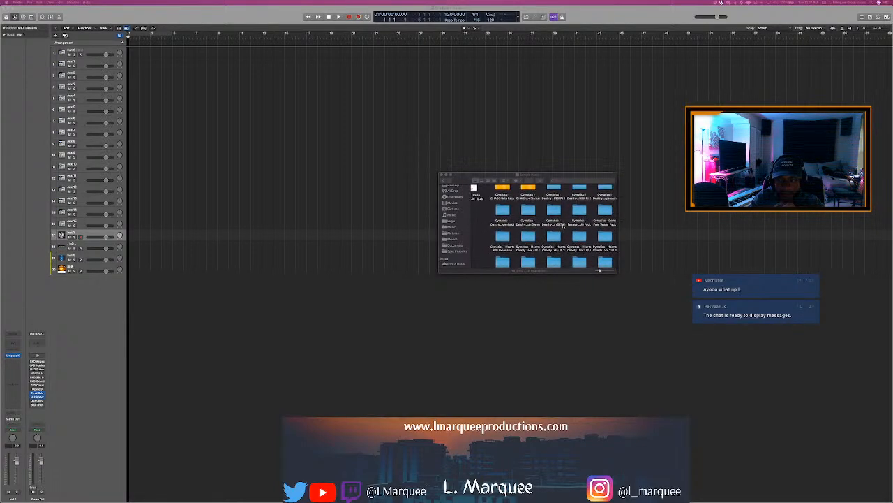
pyautogui.scroll(-2, 562, 226)
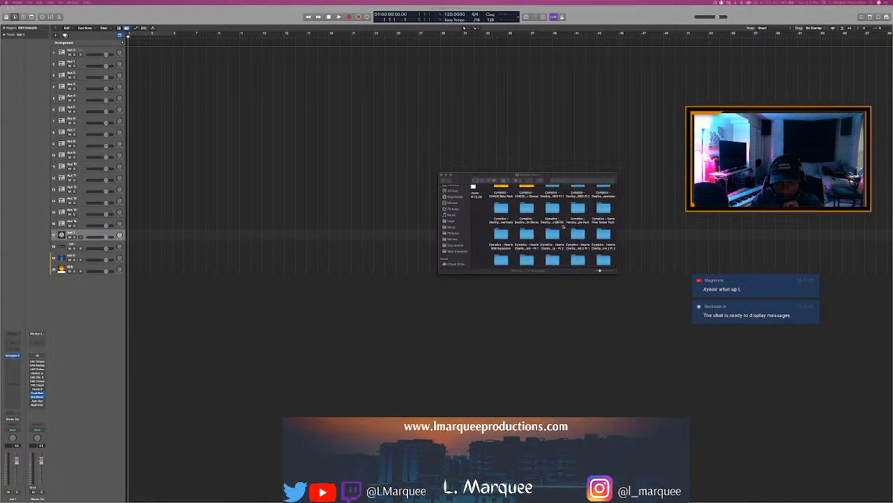
pyautogui.scroll(-1, 563, 225)
pyautogui.scroll(-5, 563, 224)
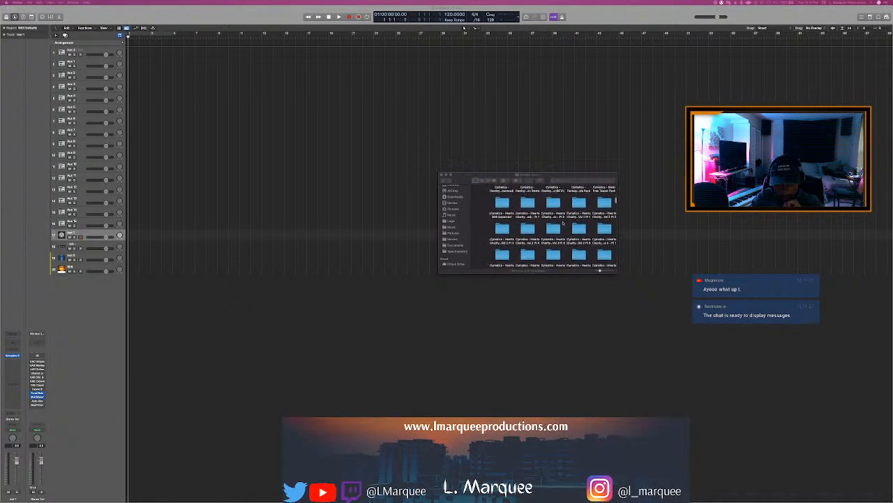
pyautogui.scroll(-5, 563, 223)
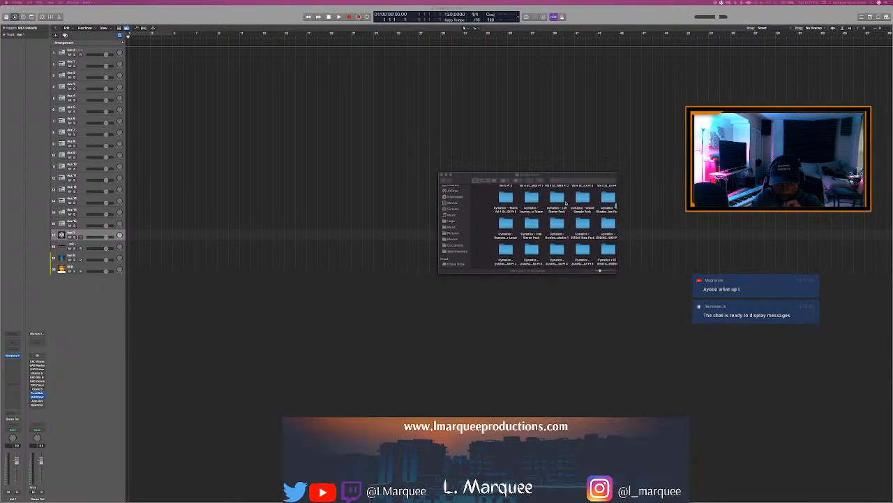
pyautogui.doubleClick(564, 207)
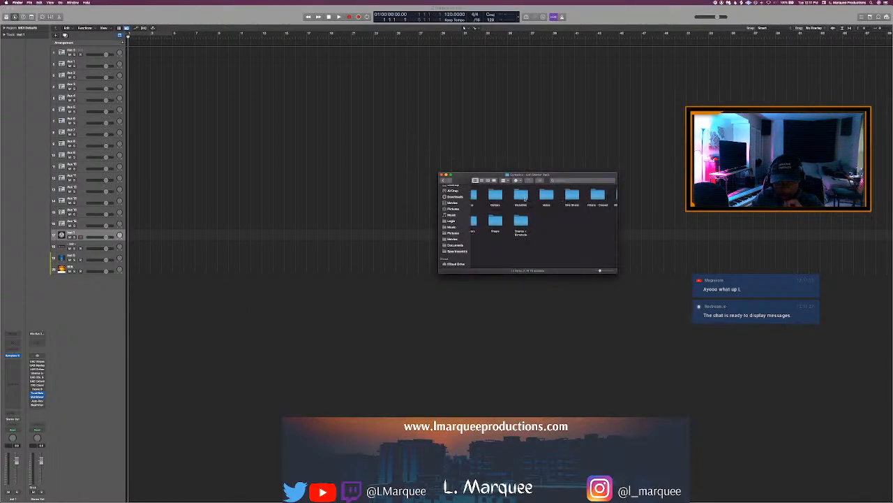
pyautogui.doubleClick(500, 195)
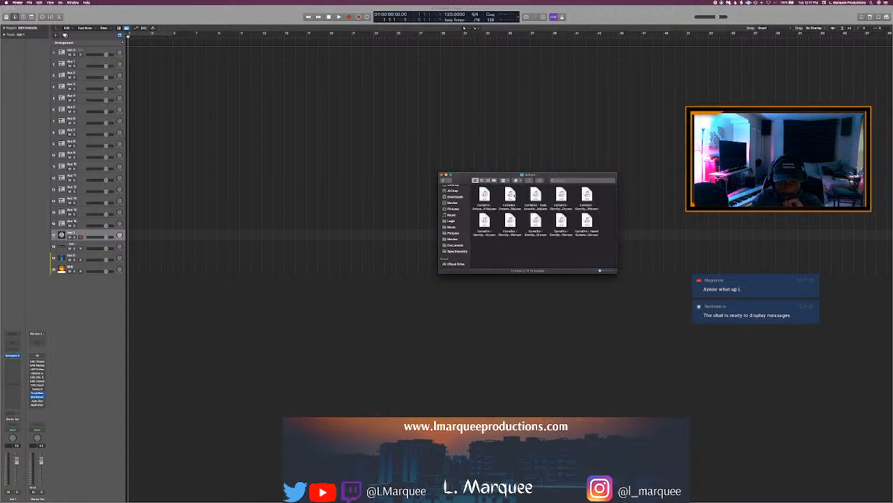
# Preview the Dreams, Dusk Acoustic and two Eternity guitar loops, and close the preview
pyautogui.click(510, 197)
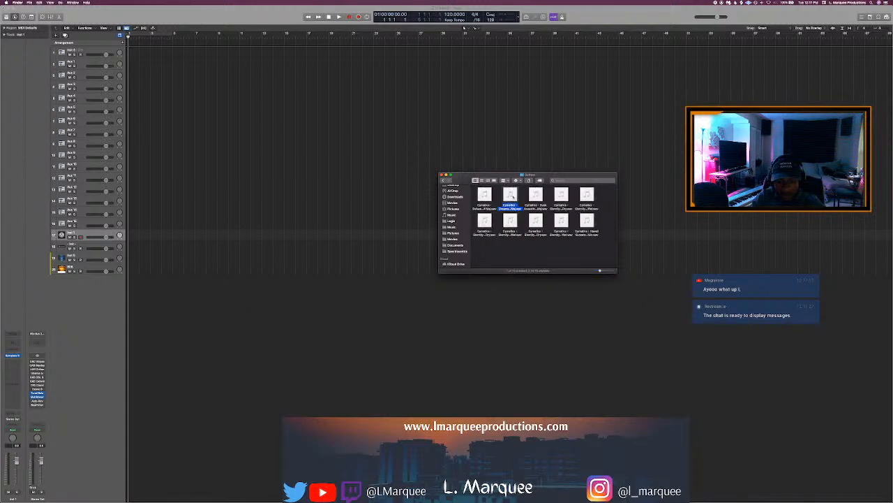
pyautogui.press('space')
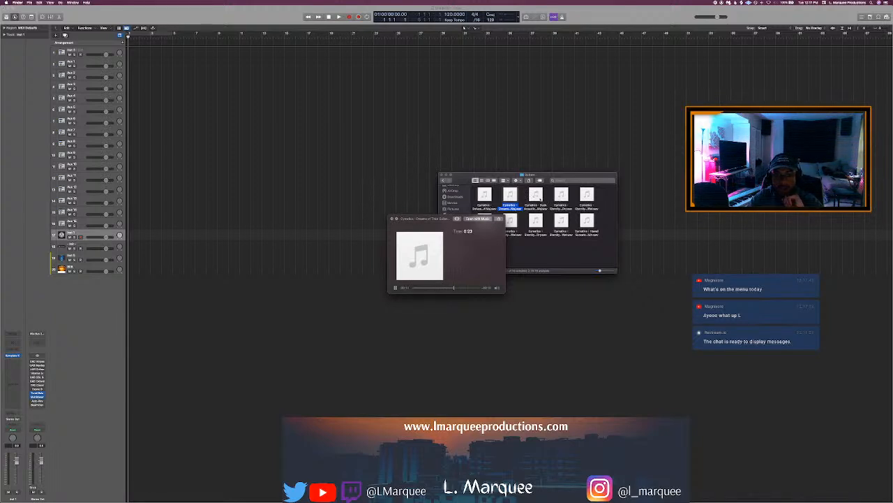
pyautogui.press('Right')
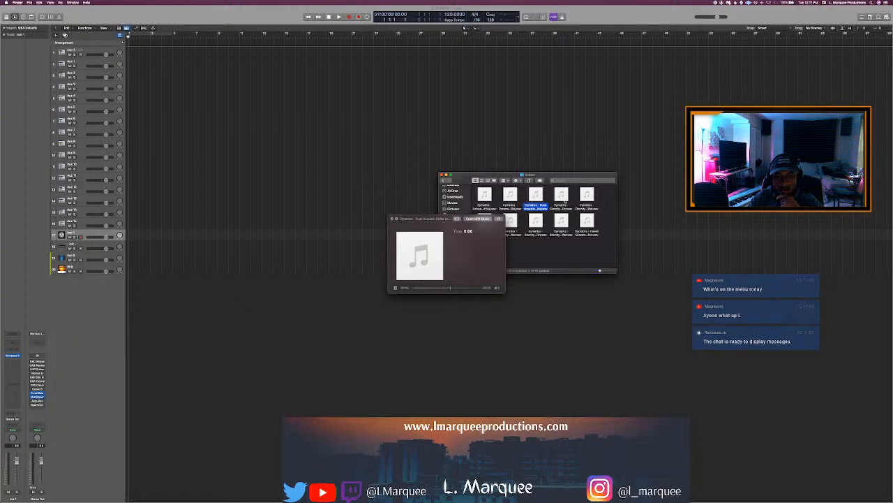
pyautogui.click(564, 201)
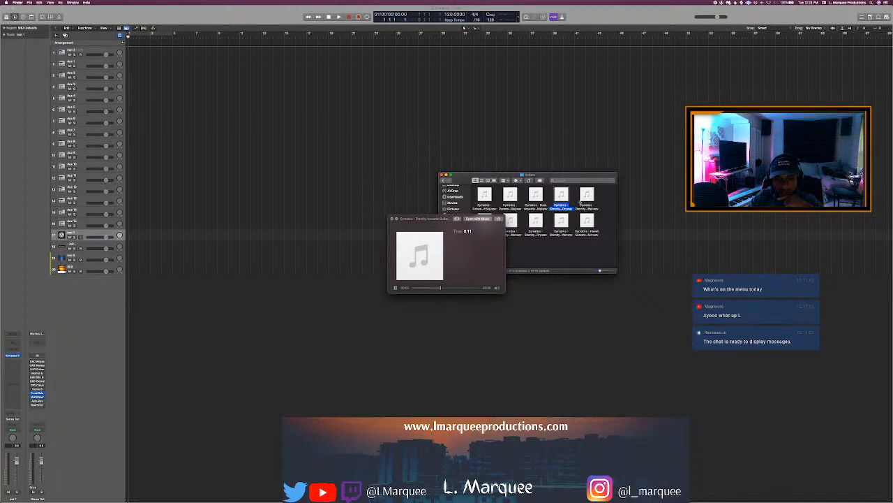
pyautogui.click(587, 201)
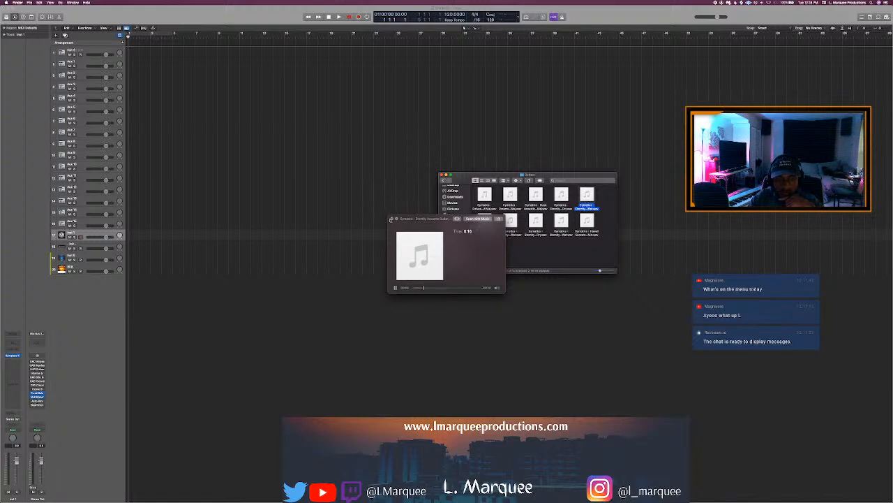
pyautogui.click(392, 219)
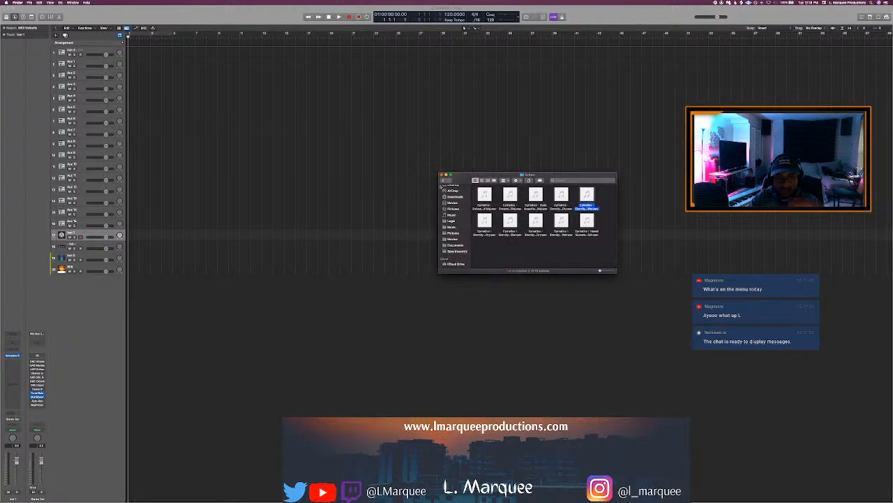
# Return to the Lofi Starter Pack folder, open its melody loops folder and preview a loop from the second row
pyautogui.click(443, 180)
pyautogui.hscroll(-3, 555, 204)
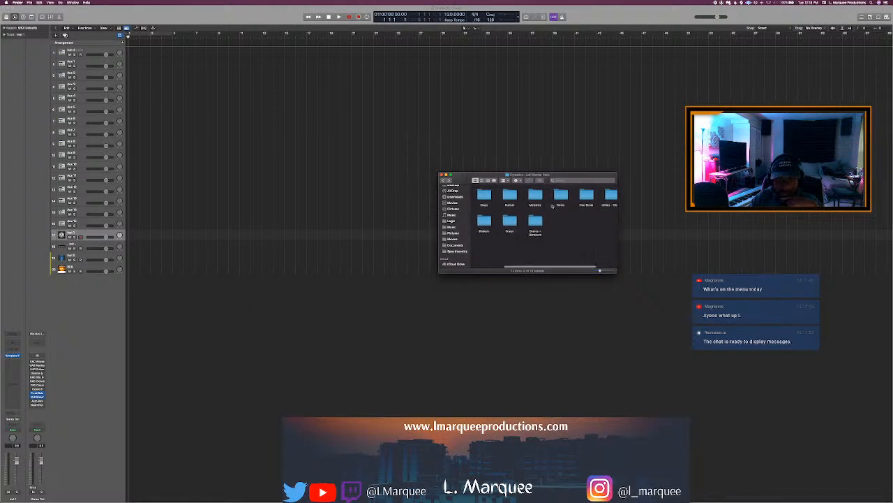
pyautogui.doubleClick(538, 195)
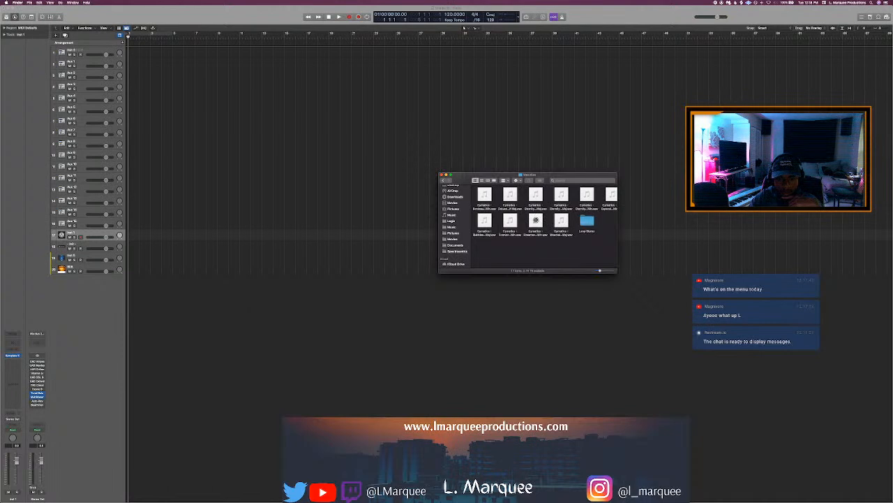
pyautogui.click(535, 221)
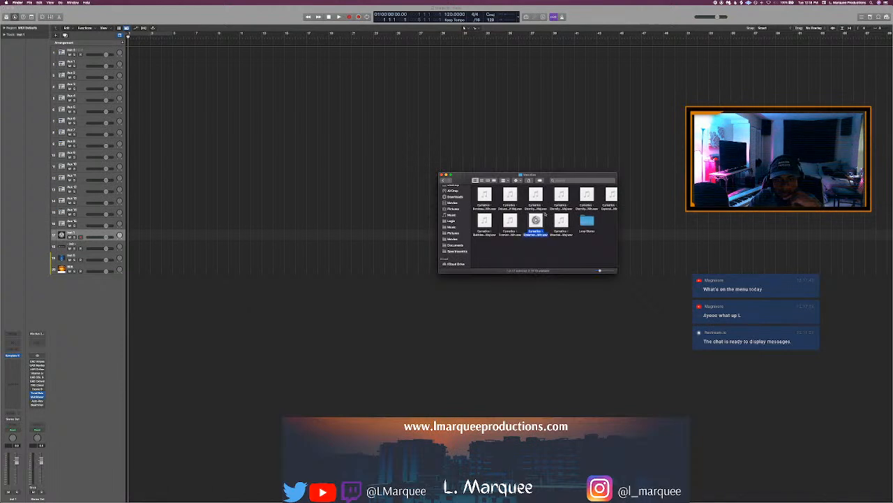
# Preview the Eternity Lofi, Lofi Expansion and Imagination melody loops and check their full file names
pyautogui.hscroll(3, 537, 218)
pyautogui.hscroll(2, 547, 213)
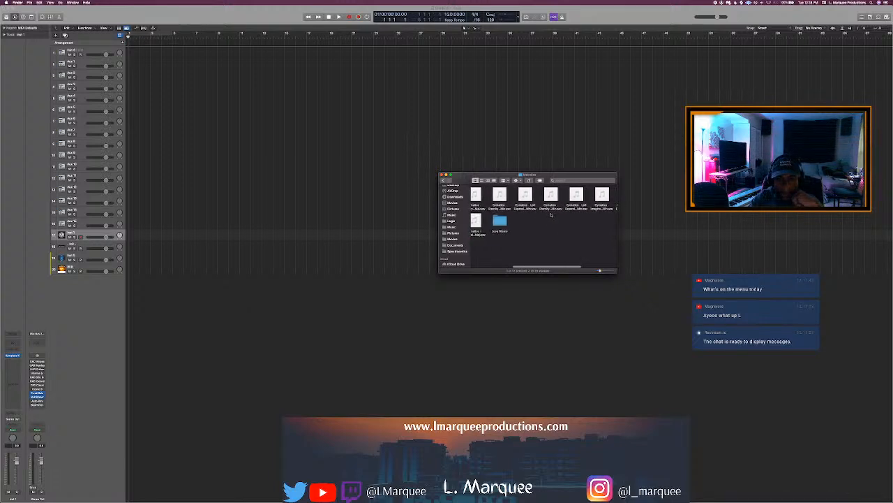
pyautogui.moveTo(551, 196)
pyautogui.click(552, 194)
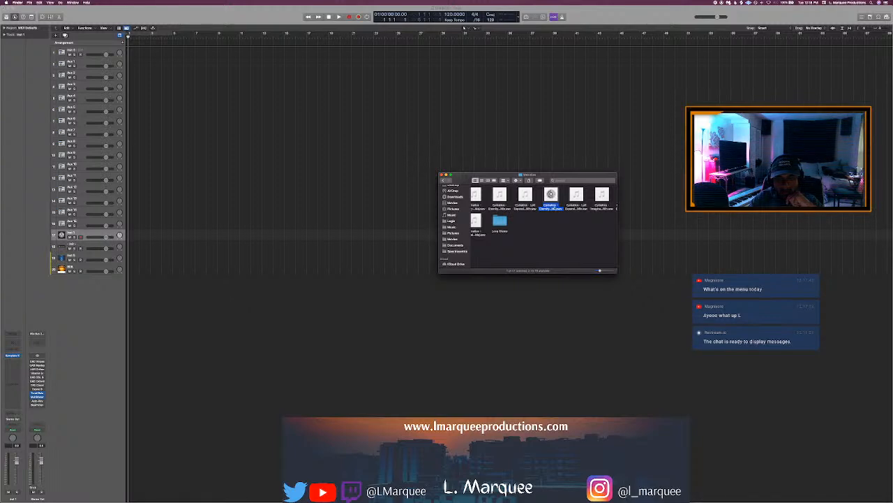
pyautogui.click(555, 208)
pyautogui.moveTo(579, 200)
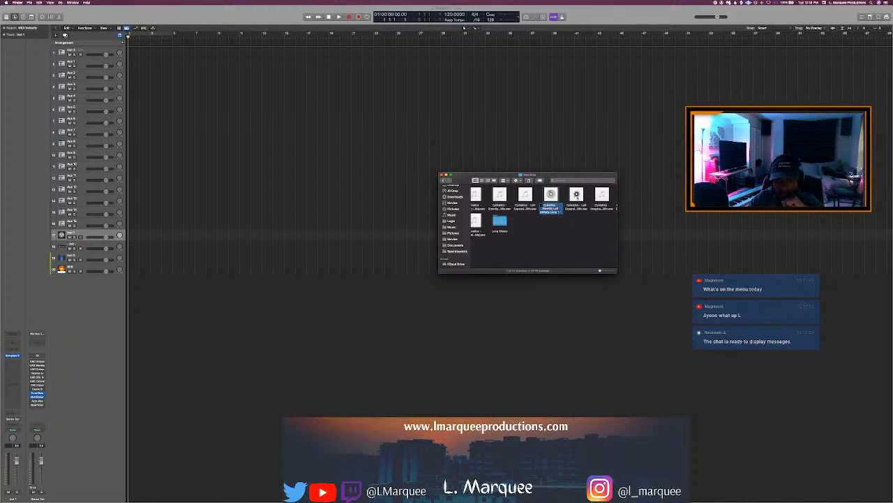
pyautogui.click(578, 200)
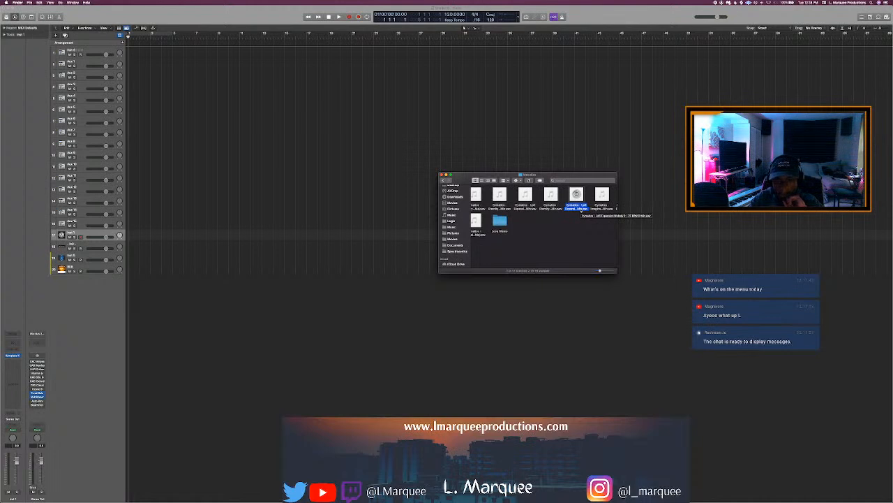
pyautogui.hscroll(2, 581, 211)
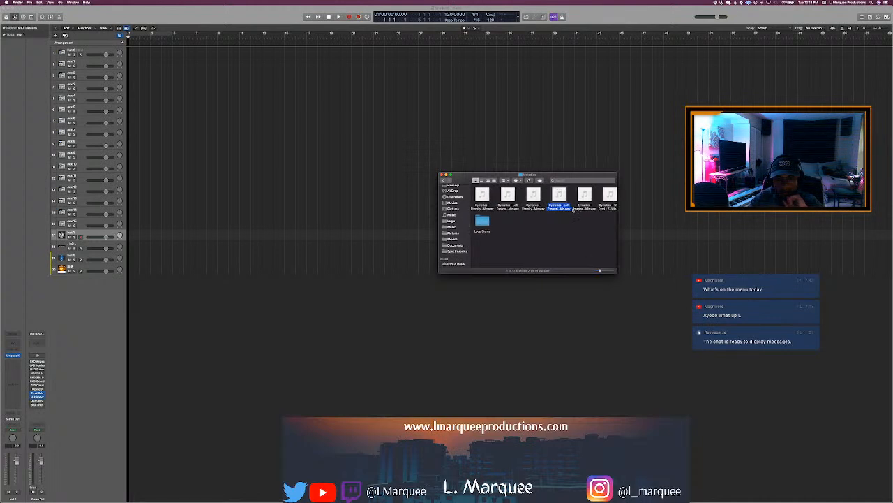
pyautogui.hscroll(3, 570, 203)
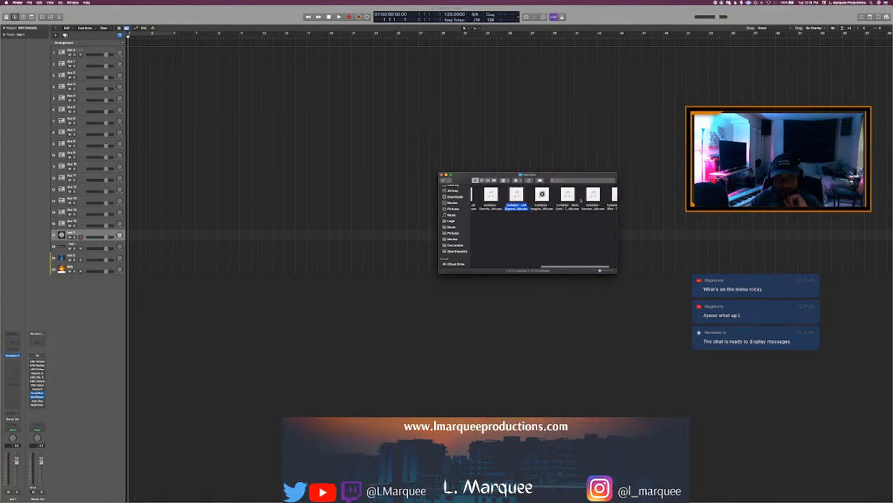
pyautogui.click(542, 196)
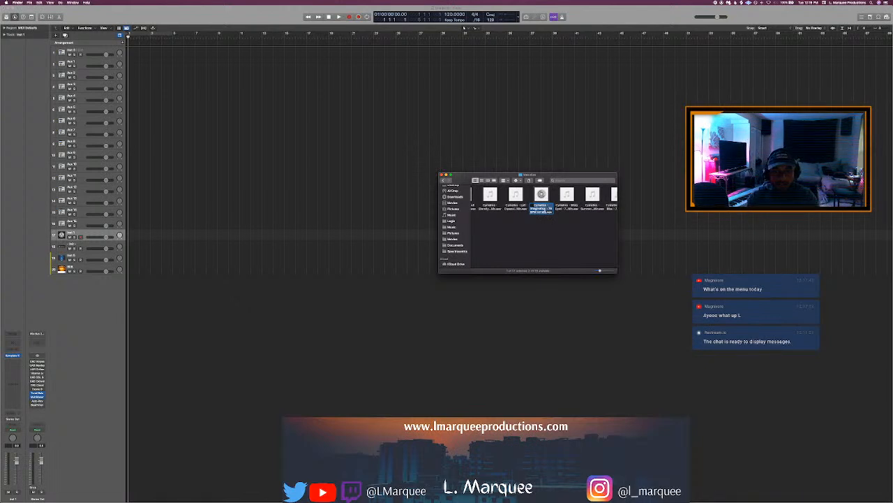
pyautogui.click(530, 227)
# Open the Loop Stems folder and select the Imagination stems folder
pyautogui.hscroll(-5, 529, 227)
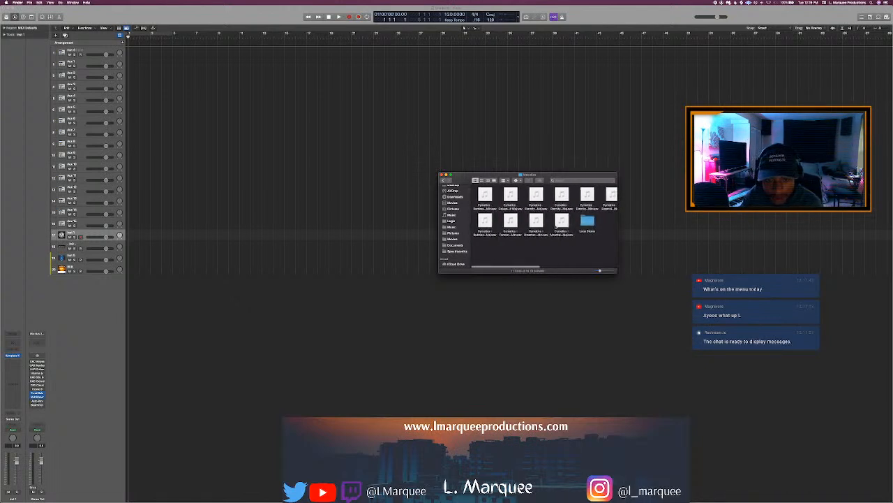
pyautogui.click(586, 222)
pyautogui.doubleClick(586, 221)
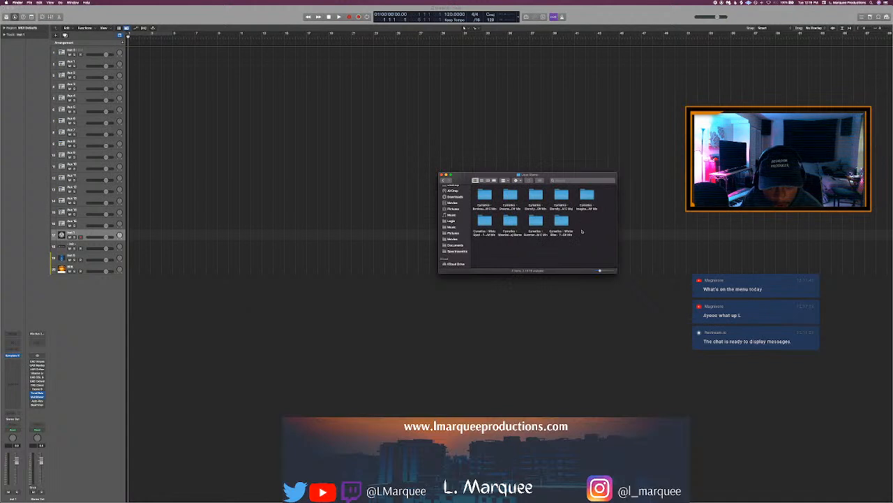
pyautogui.click(591, 207)
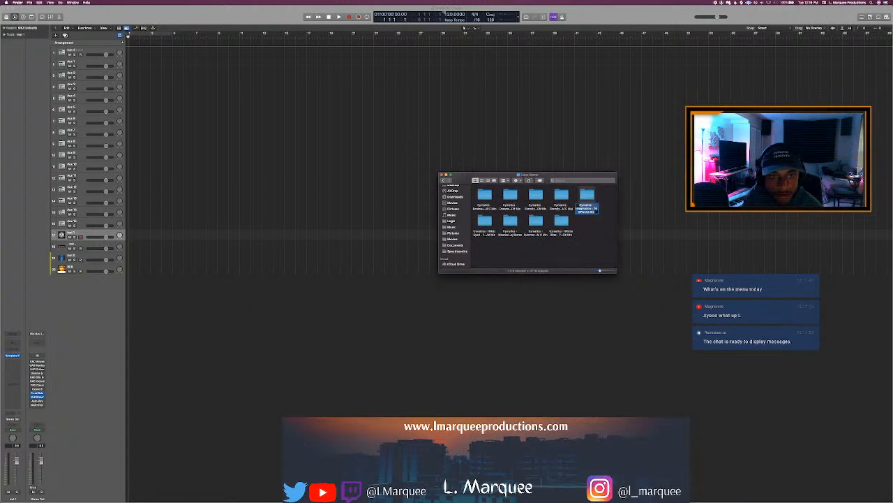
# Set the project tempo to 76 BPM
pyautogui.doubleClick(451, 15)
pyautogui.write('76')
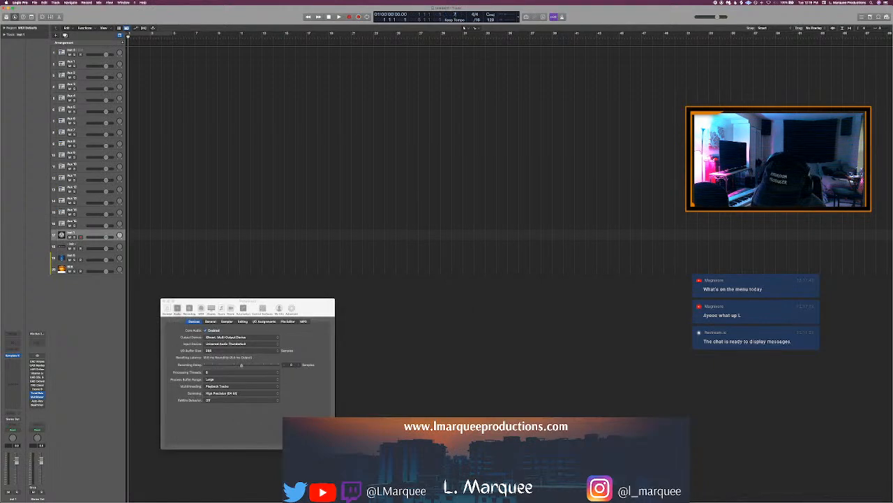
pyautogui.press('Return')
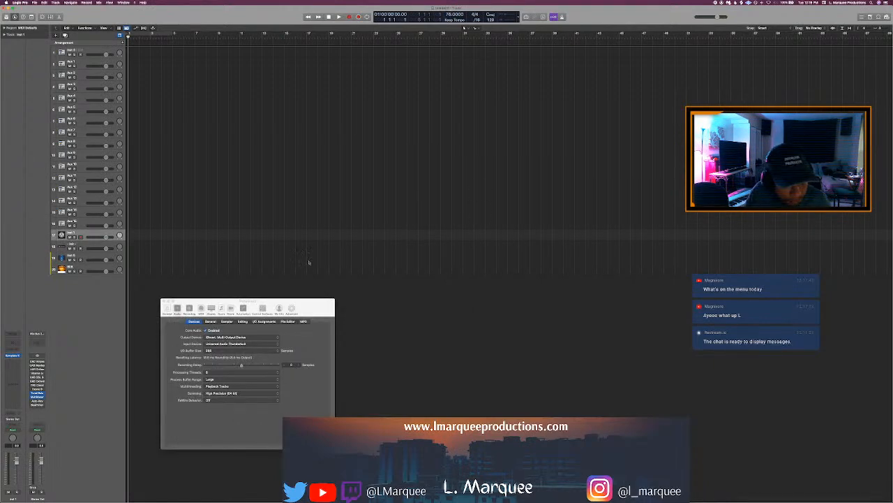
# Import the Imagination stems folder at bar 1 below the existing tracks, placing each stem on its own new track
pyautogui.hotkey('ctrl', 'Up')
pyautogui.hotkey('ctrl', 'Up')
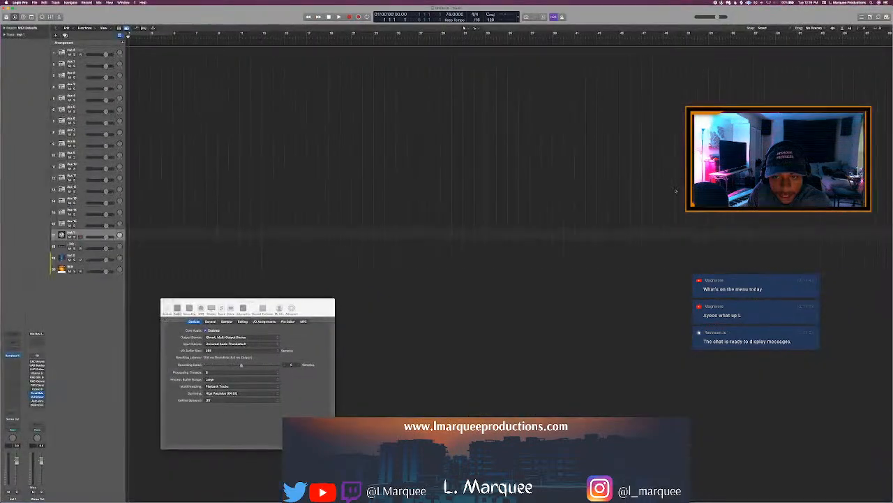
pyautogui.hotkey('ctrl', 'Up')
pyautogui.click(646, 178)
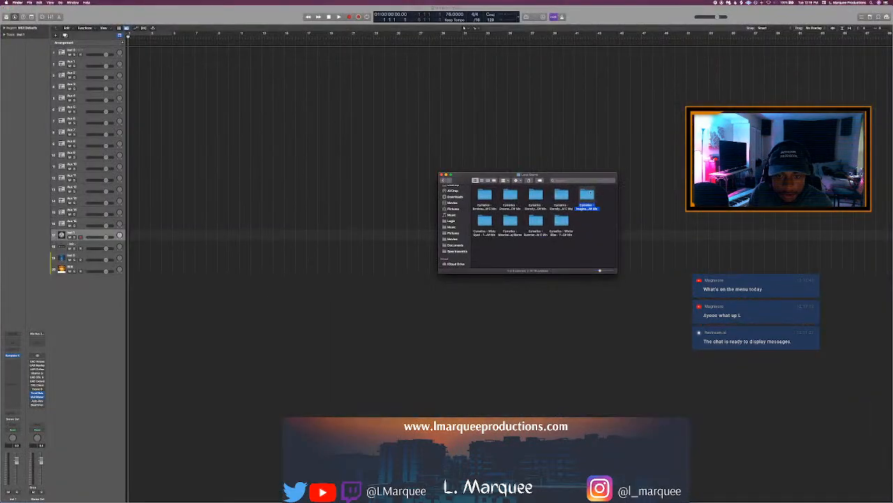
pyautogui.moveTo(589, 196); pyautogui.dragTo(130, 281)
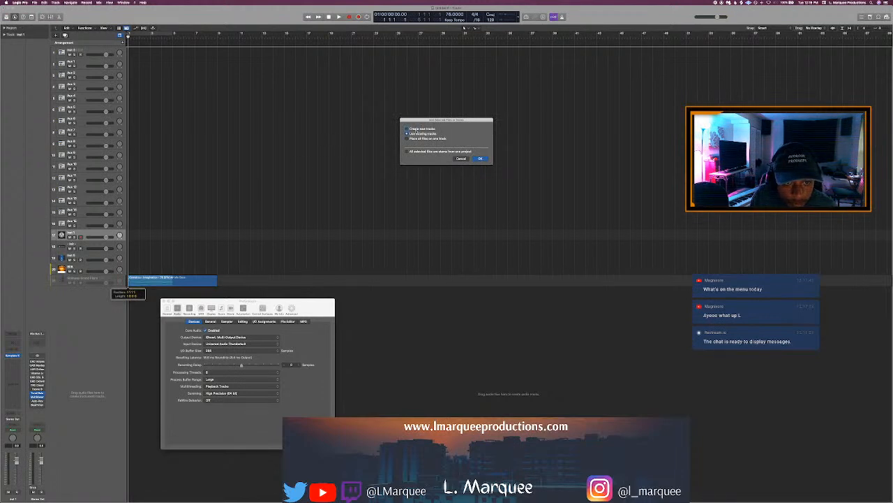
pyautogui.press('Return')
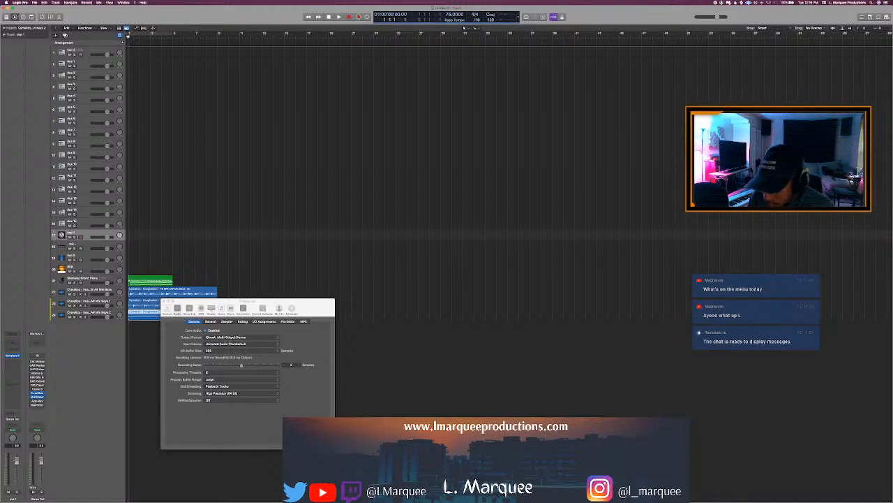
# Mute the imported Steinway Grand Piano MIDI track and play the audio stems from the beginning
pyautogui.press('super+Tab')
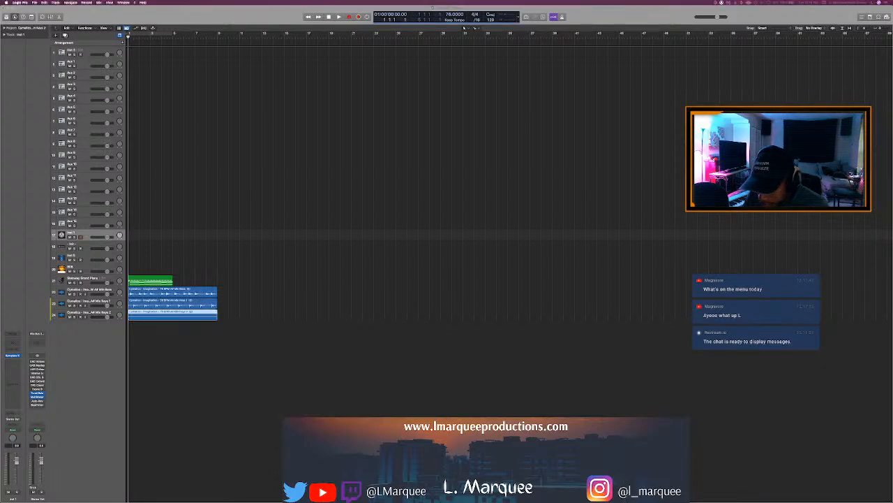
pyautogui.press('super+Tab')
pyautogui.click(584, 214)
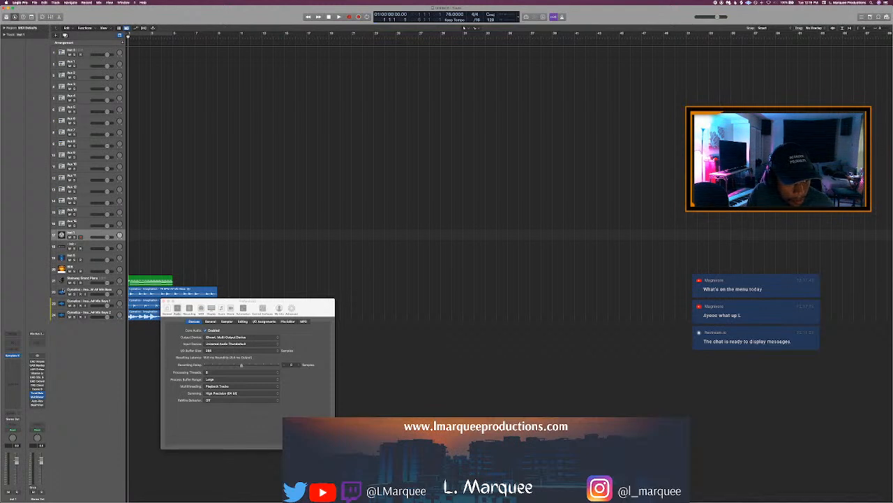
pyautogui.click(69, 280)
pyautogui.press('space')
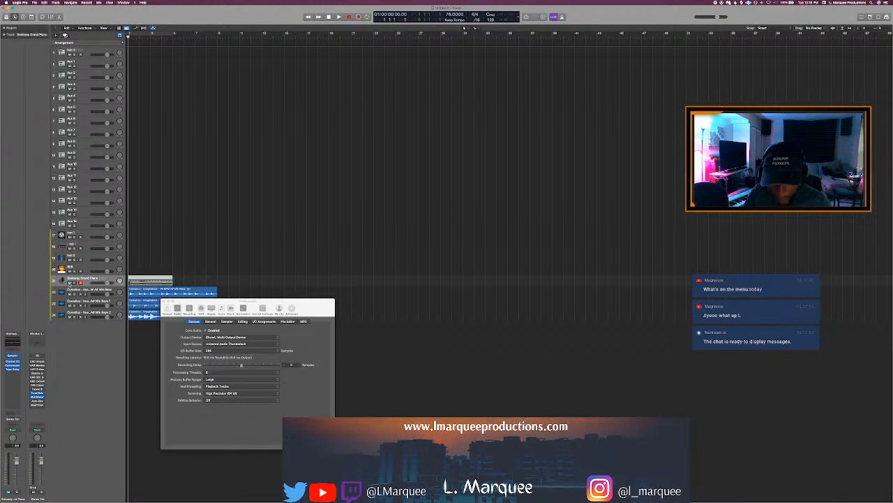
pyautogui.press('space')
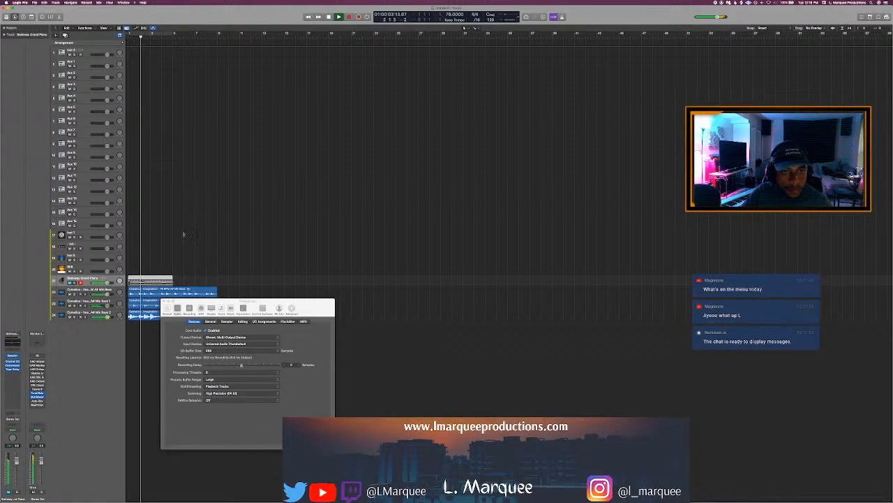
# Close the preferences window and loop playback over the full length of the audio stems, bars 1 to 9
pyautogui.click(164, 301)
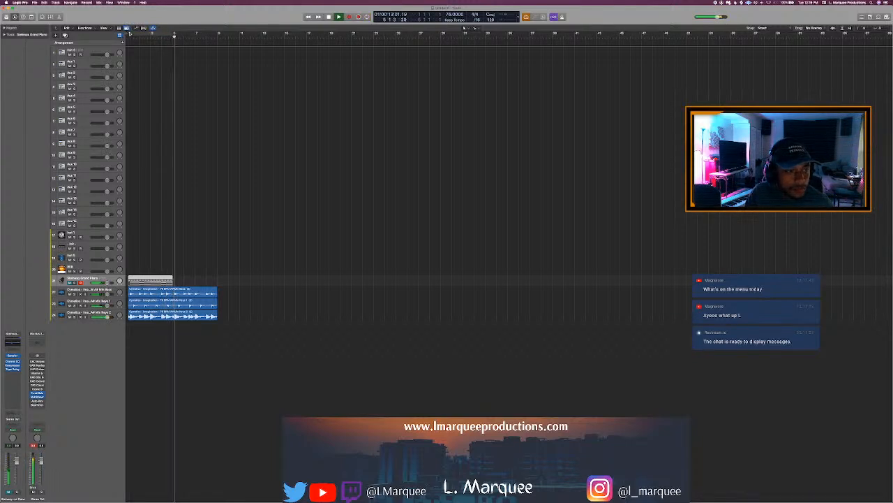
pyautogui.moveTo(129, 32); pyautogui.dragTo(216, 52)
pyautogui.press('space')
pyautogui.press('space')
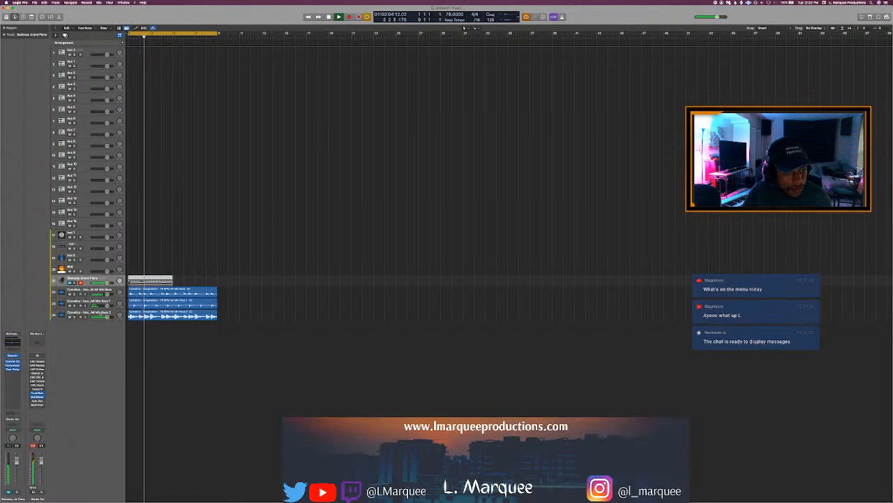
# Select the three Cymatics Imagination audio tracks and open the mixer to show their channel strips
pyautogui.keyDown('shift'); pyautogui.click(99, 314); pyautogui.keyUp('shift')
pyautogui.click(90, 290)
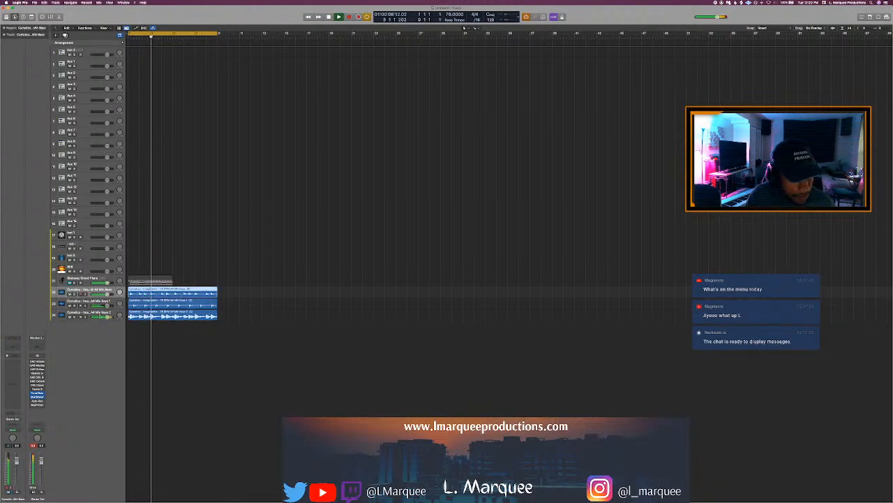
pyautogui.keyDown('shift'); pyautogui.click(98, 312); pyautogui.keyUp('shift')
pyautogui.press('x')
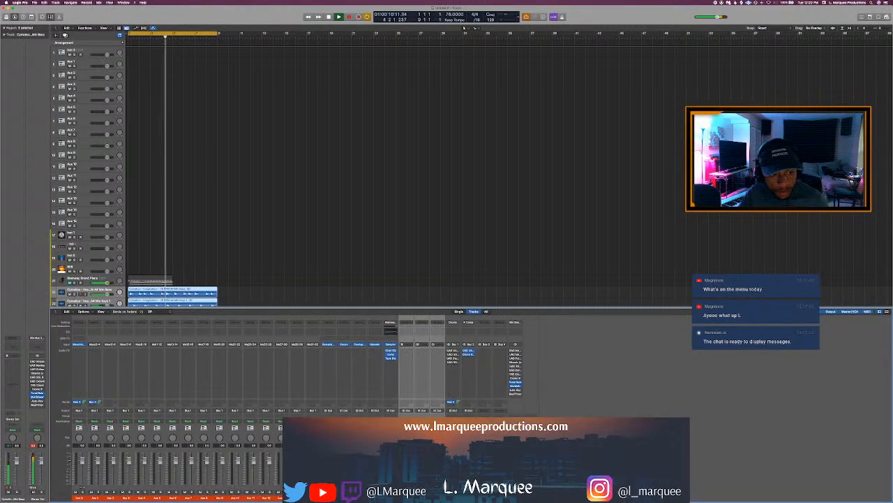
pyautogui.scroll(-2, 356, 257)
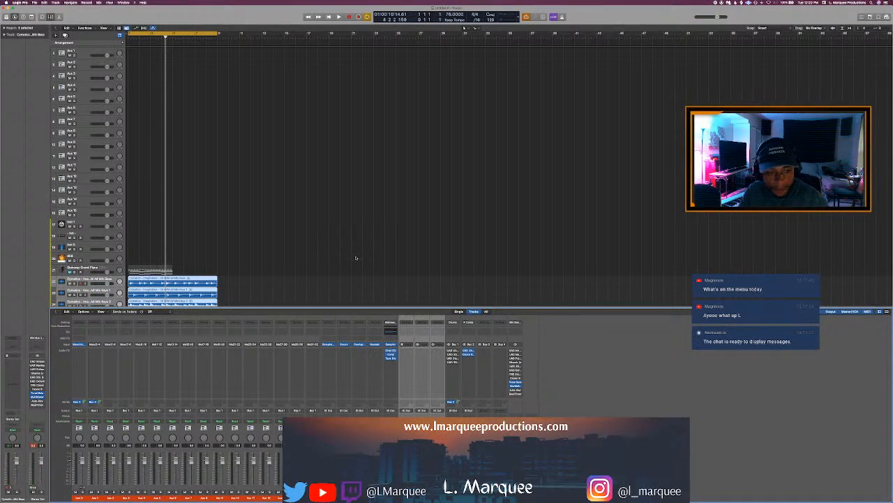
pyautogui.scroll(-4, 360, 246)
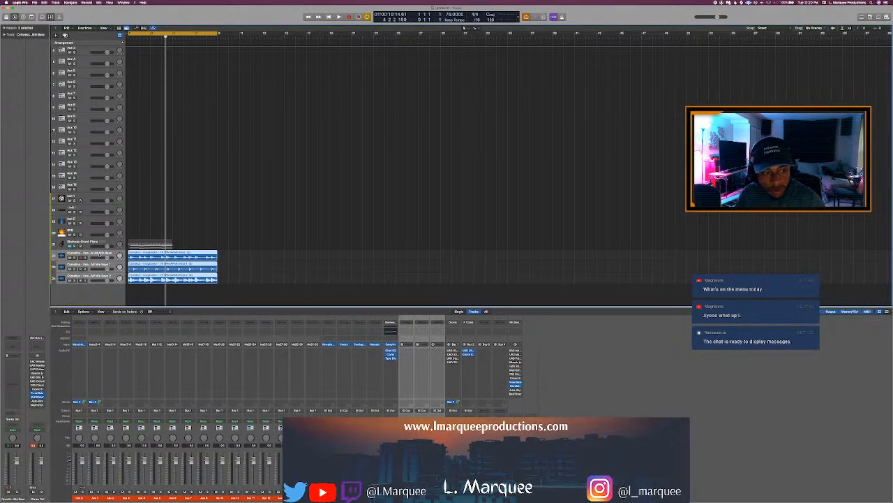
# Audition the Imagination Keys 2, Keys 1 and Bass stems one at a time in solo, and turn solo off
pyautogui.click(103, 257)
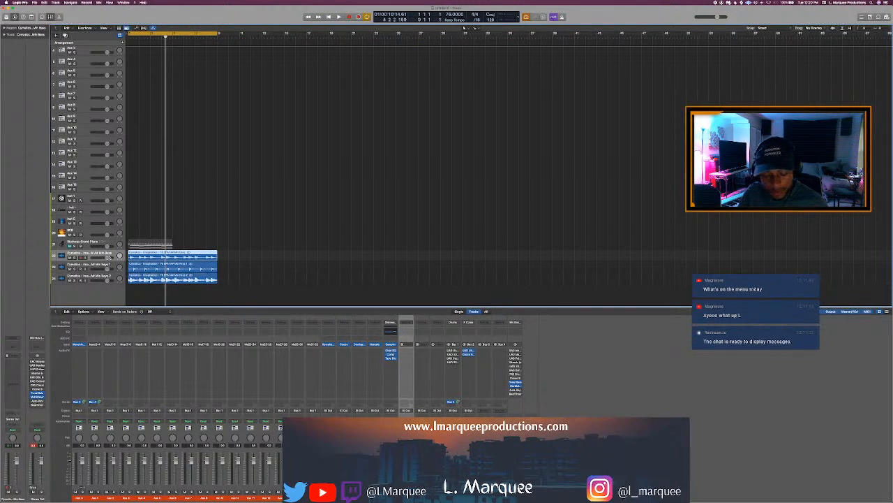
pyautogui.click(103, 278)
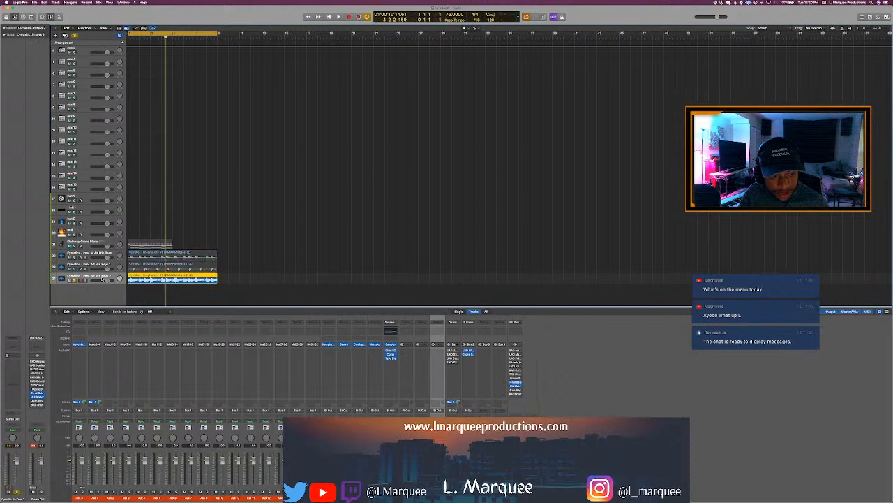
pyautogui.press('Return')
pyautogui.press('space')
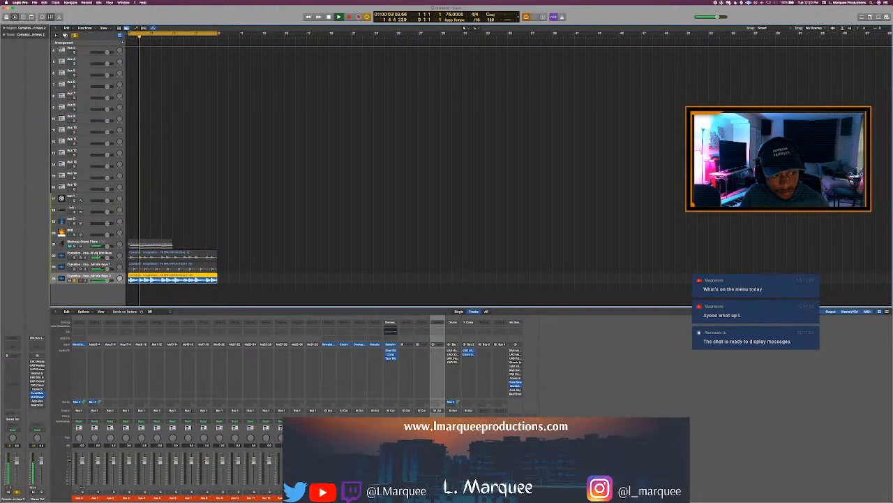
pyautogui.press('super+a')
pyautogui.press('Up')
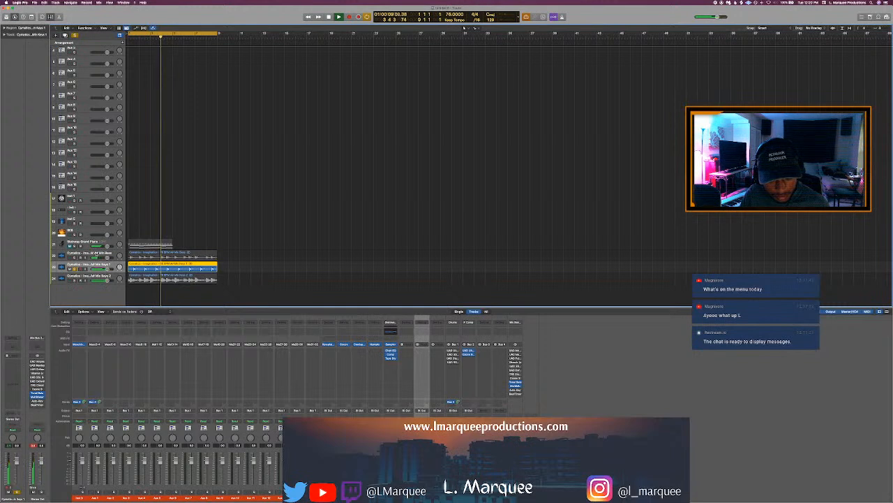
pyautogui.press('super+a')
pyautogui.press('s')
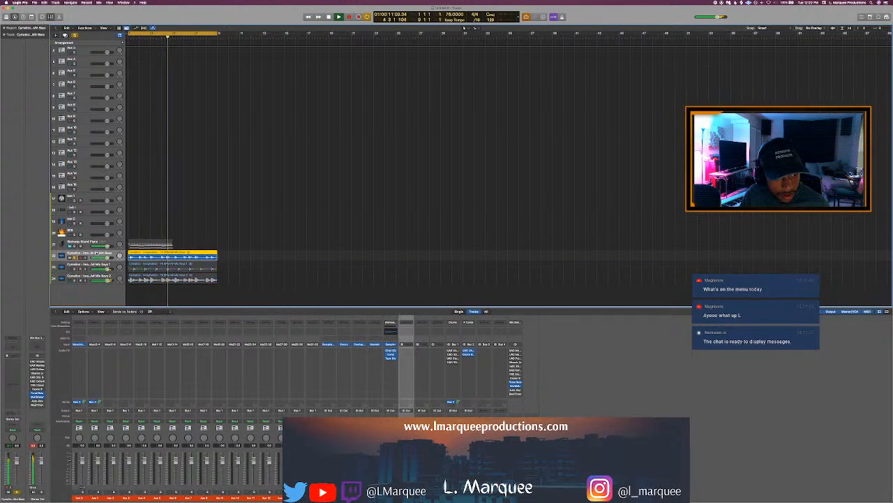
pyautogui.press('s')
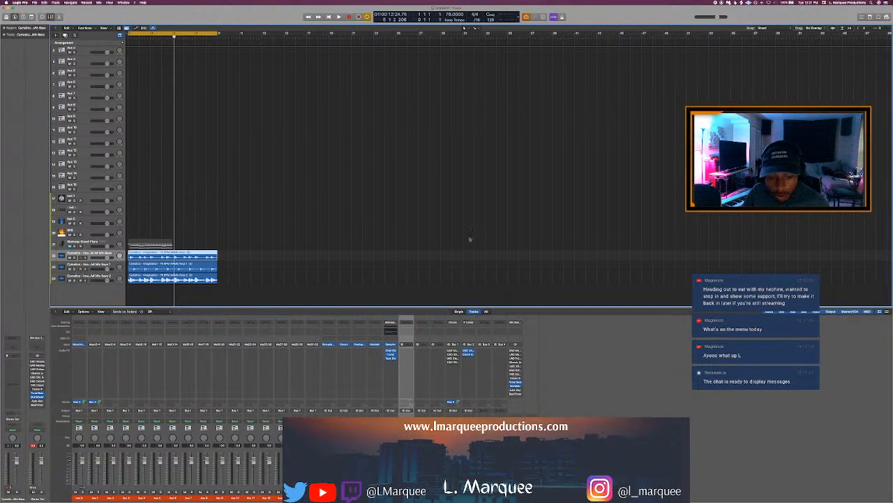
# Route the outputs of all three Imagination stem tracks to Bus 5 and select the Bass stem track
pyautogui.keyDown('shift'); pyautogui.click(88, 277); pyautogui.keyUp('shift')
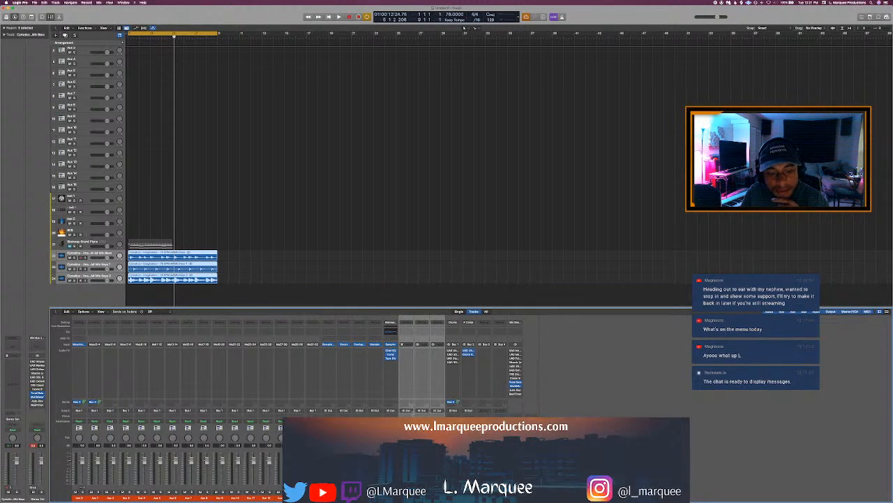
pyautogui.click(413, 410)
pyautogui.moveTo(413, 425)
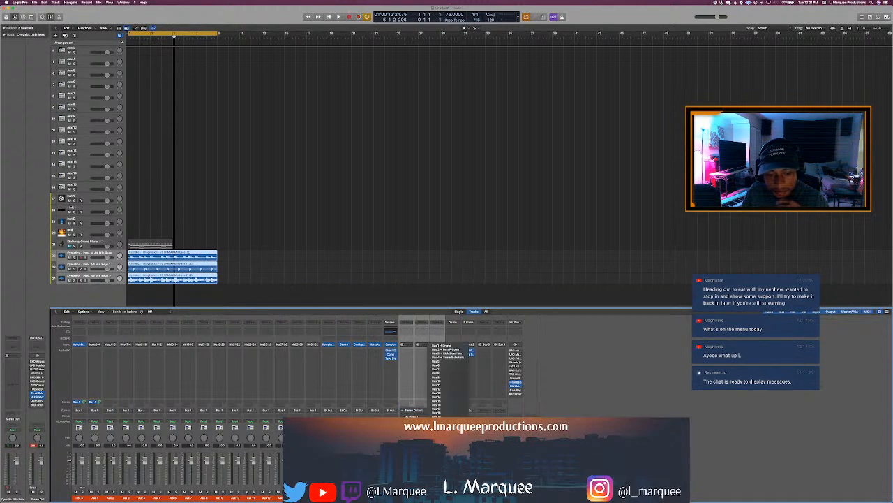
pyautogui.click(438, 363)
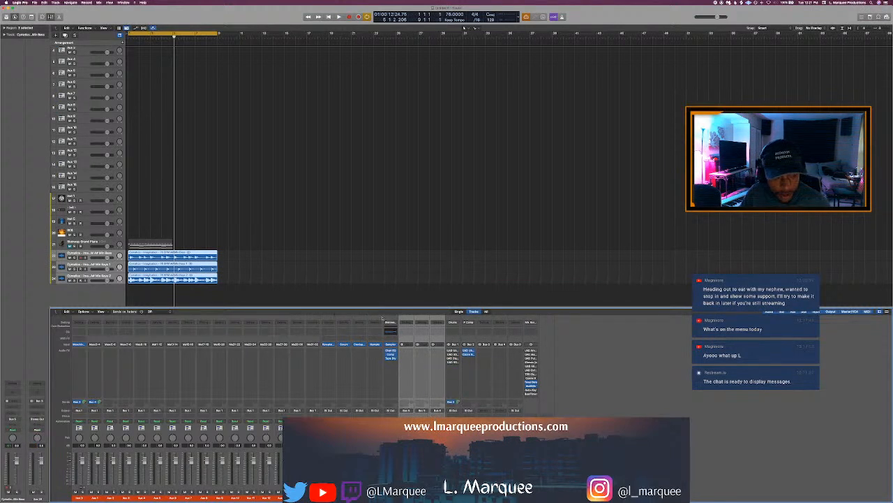
pyautogui.click(90, 254)
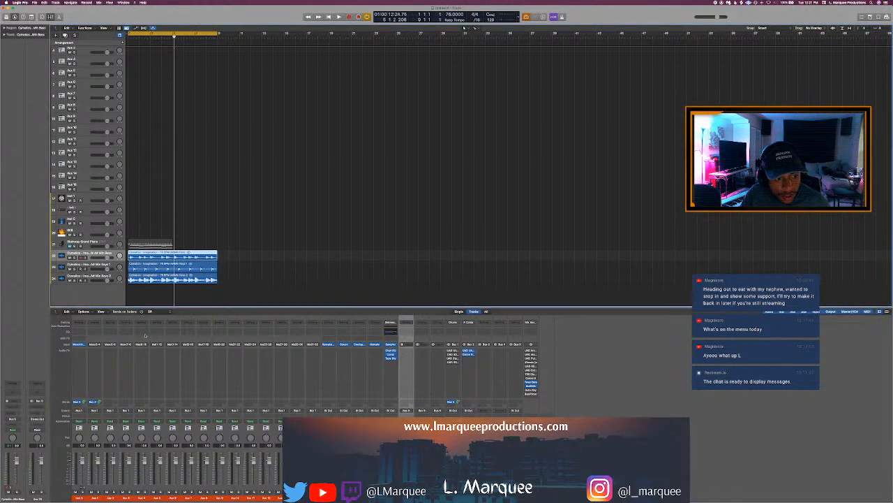
pyautogui.click(39, 407)
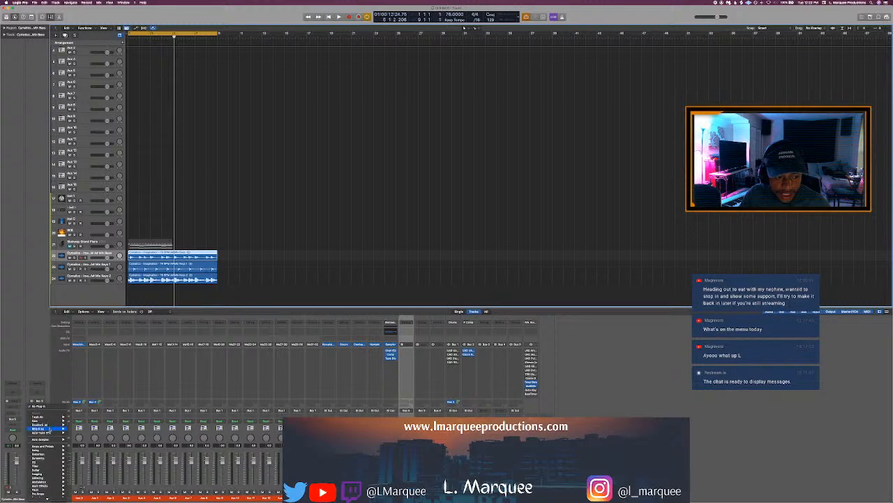
pyautogui.moveTo(50, 433)
pyautogui.scroll(-2, 42, 489)
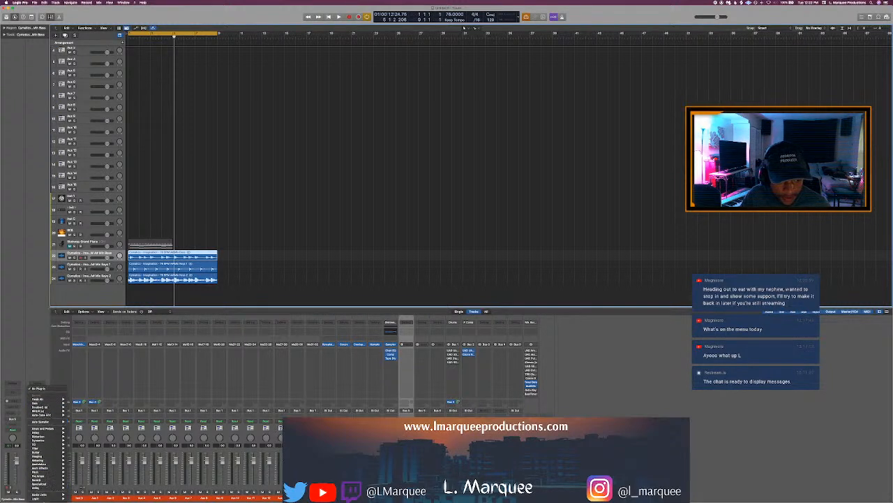
pyautogui.click(256, 278)
# Play the loop and insert the stereo Cymatics Origin plug-in on the stems' shared bus channel
pyautogui.press('space')
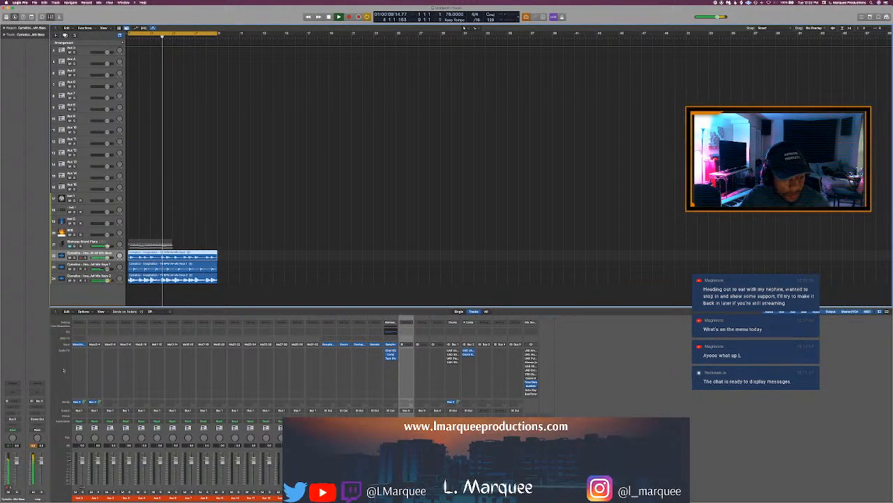
pyautogui.click(36, 408)
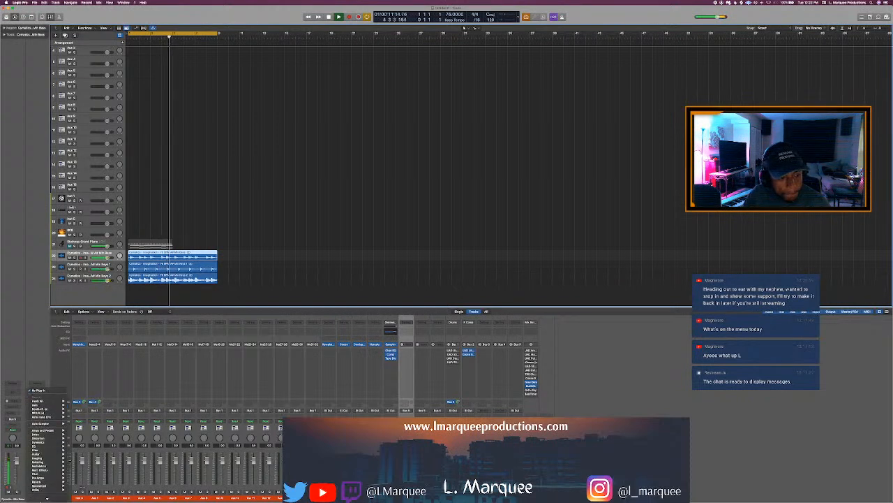
pyautogui.moveTo(56, 494)
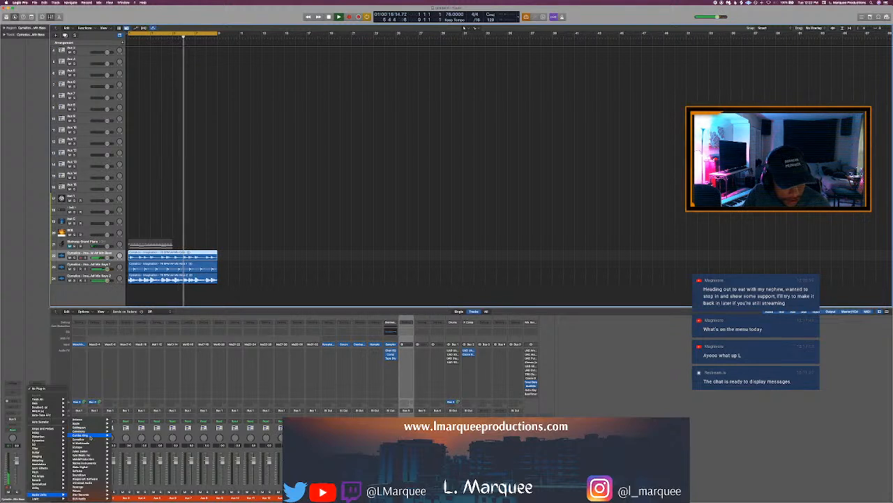
pyautogui.moveTo(95, 439)
pyautogui.moveTo(134, 439)
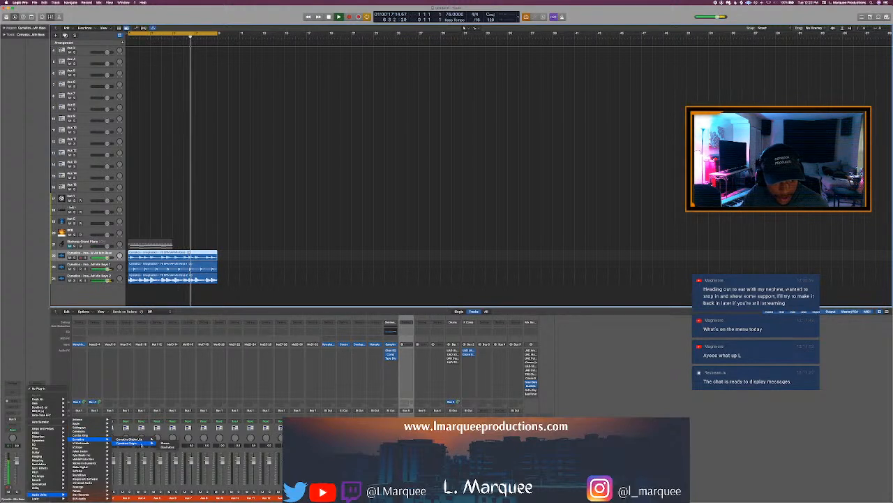
pyautogui.click(166, 442)
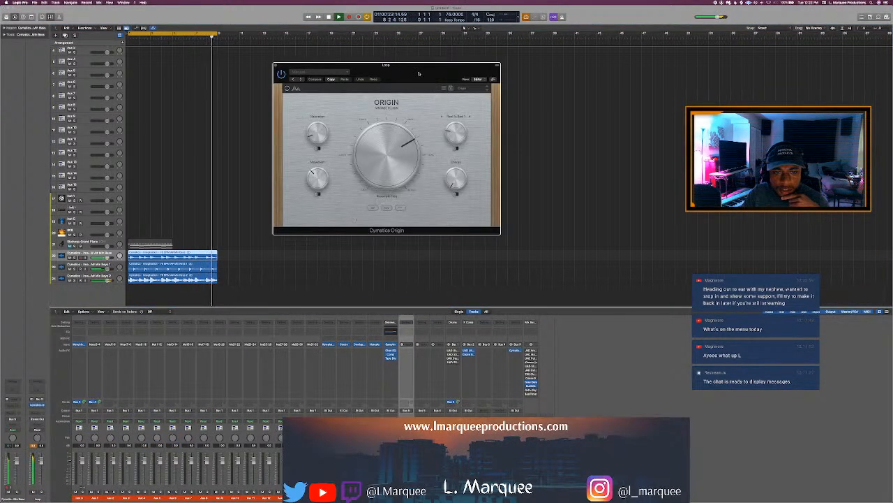
# Reposition the Origin plug-in window and adjust its large Resample Freq knob while the loop plays
pyautogui.moveTo(414, 73); pyautogui.dragTo(494, 99)
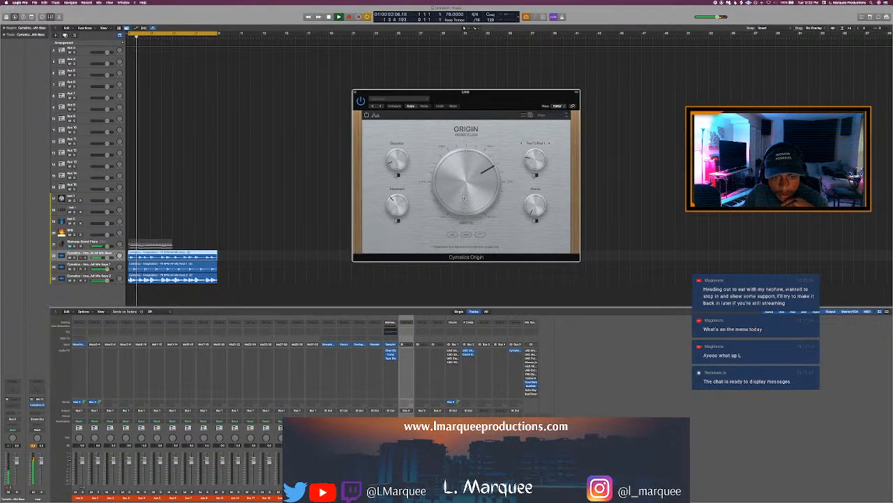
pyautogui.moveTo(464, 186)
pyautogui.mouseDown()
pyautogui.moveTo(466, 219)
pyautogui.moveTo(465, 182)
pyautogui.moveTo(470, 197)
pyautogui.mouseUp()
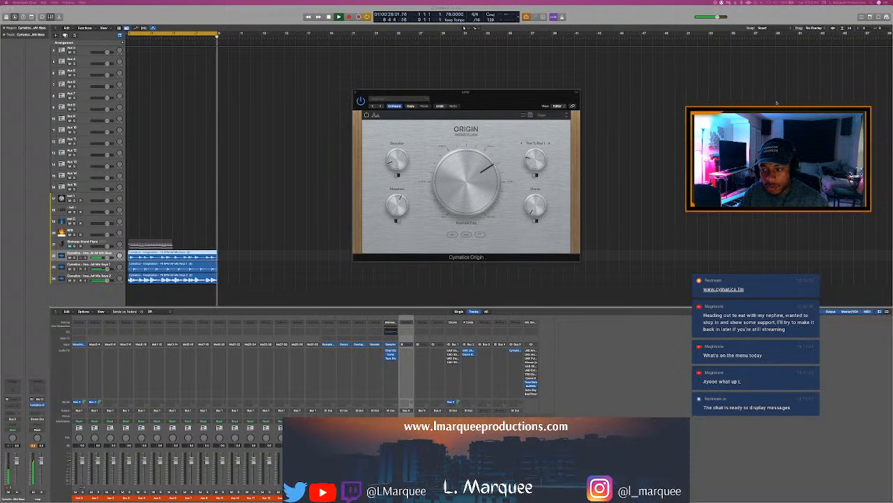
# Adjust Origin's Saturation knob, switch its noise type to Cassette 2, and close the plug-in window
pyautogui.moveTo(396, 164); pyautogui.dragTo(396, 155)
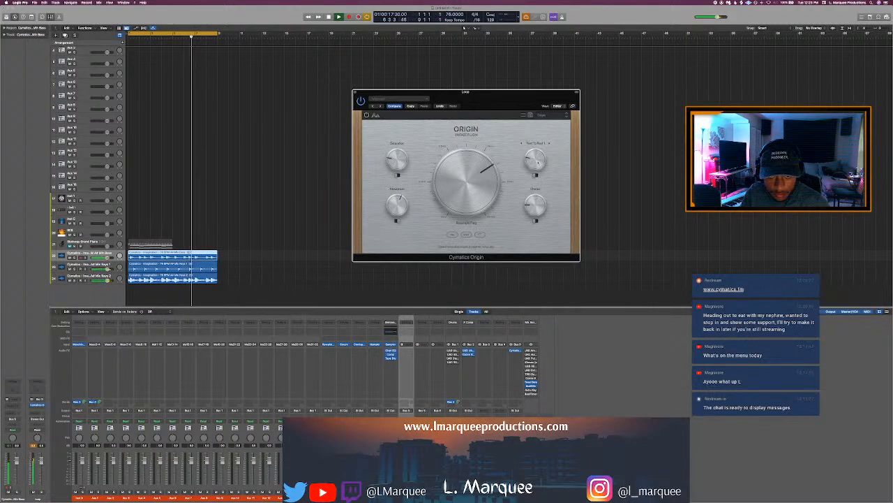
pyautogui.click(539, 143)
pyautogui.click(540, 160)
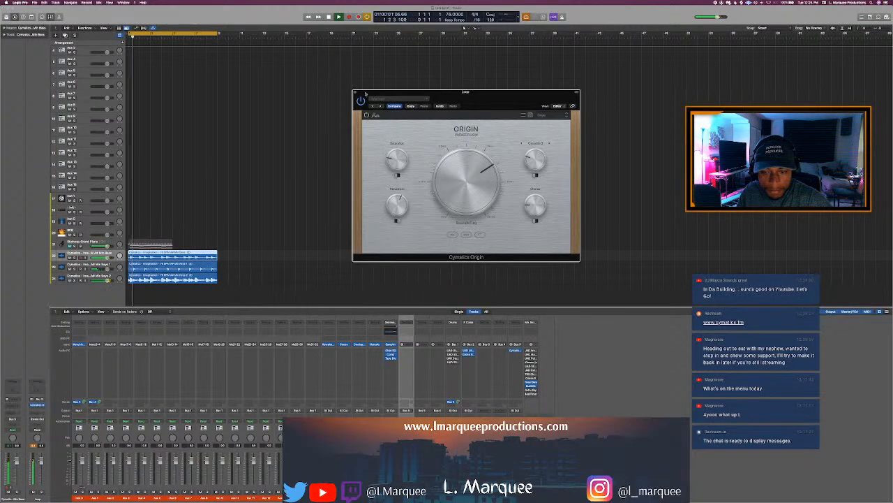
pyautogui.click(356, 94)
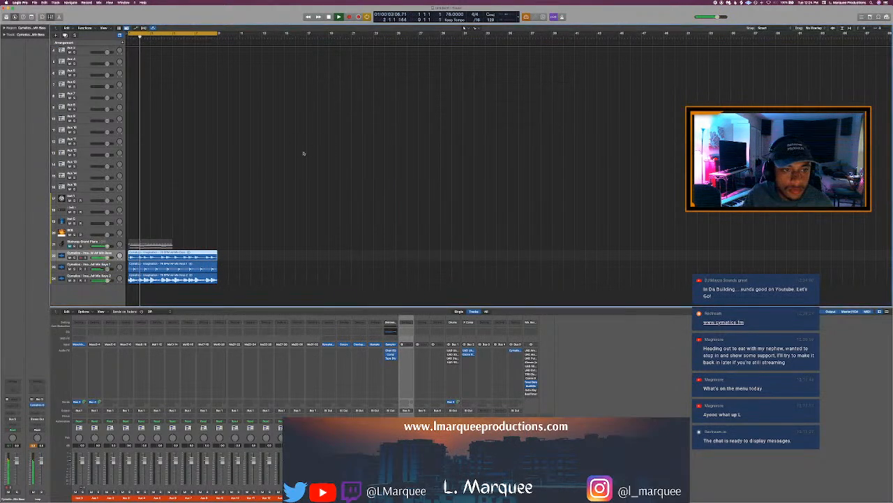
# Hide the mixer, select all three Imagination stem tracks, and set their flex mode to Polyphonic
pyautogui.press('x')
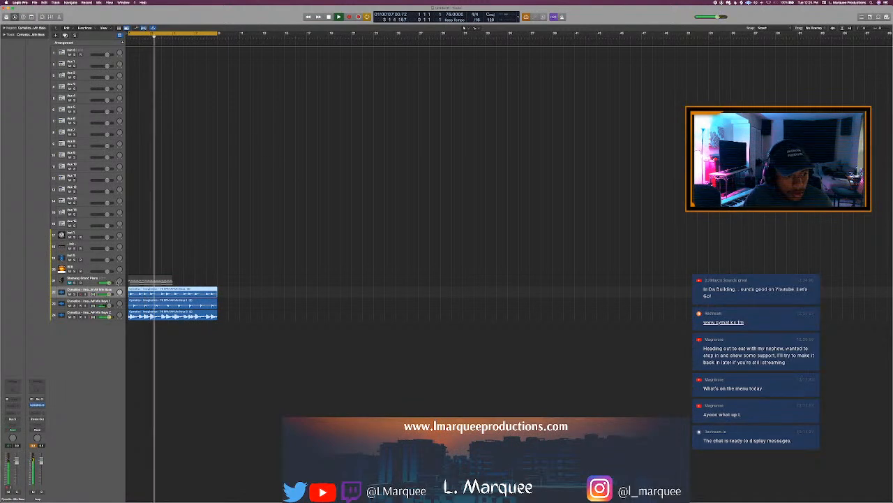
pyautogui.press('super+Down')
pyautogui.press('super+Down')
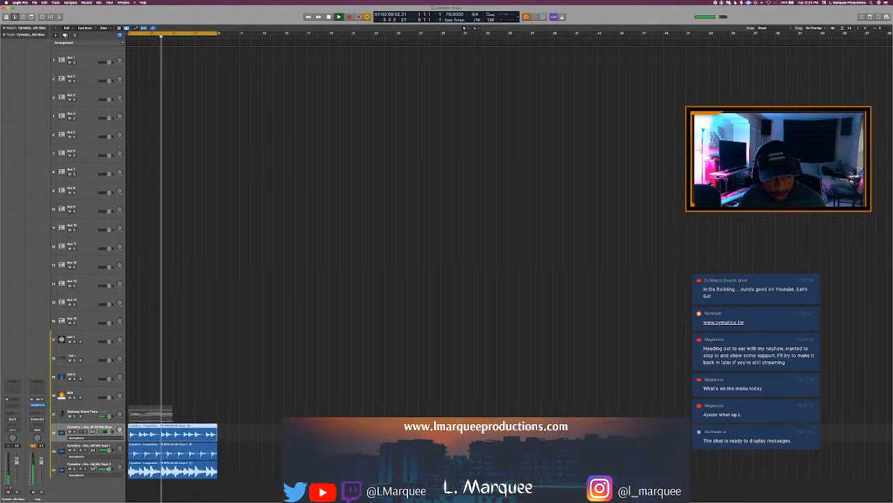
pyautogui.keyDown('shift'); pyautogui.click(92, 469); pyautogui.keyUp('shift')
pyautogui.click(92, 469)
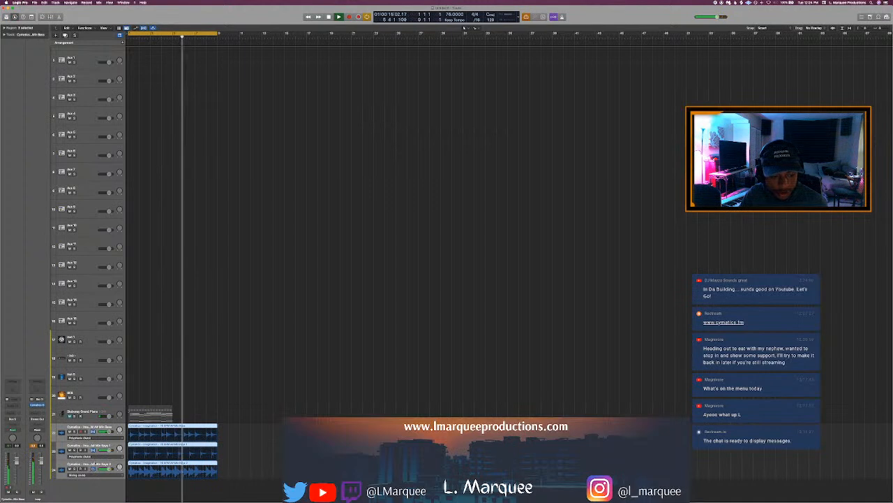
pyautogui.click(98, 455)
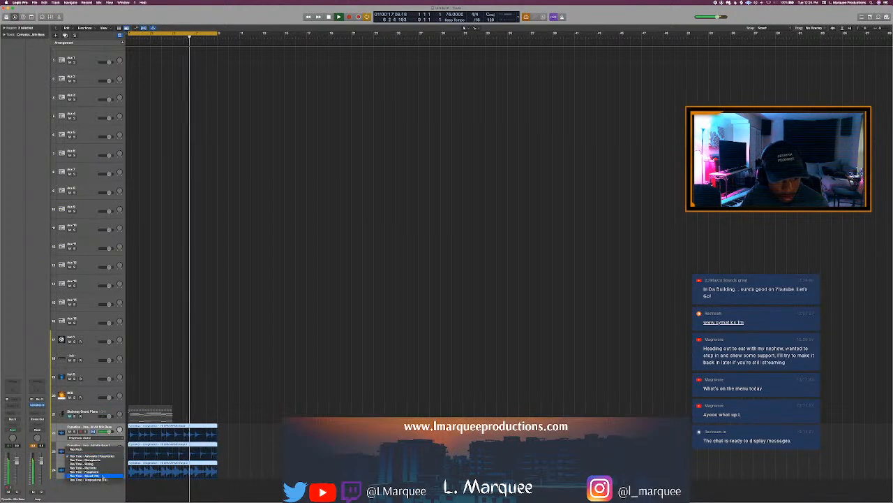
pyautogui.click(92, 456)
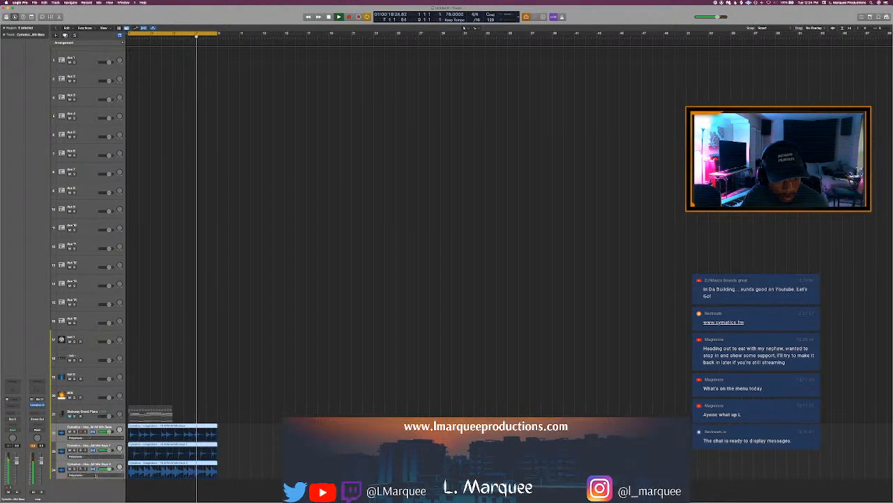
# Reopen the bus's Origin plug-in to check it by ear, close it, and set the project tempo to 72 BPM
pyautogui.click(37, 405)
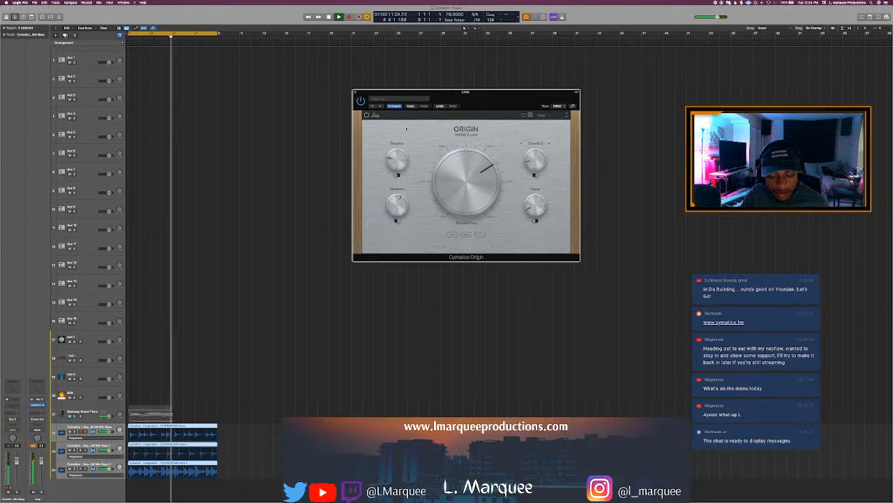
pyautogui.click(354, 91)
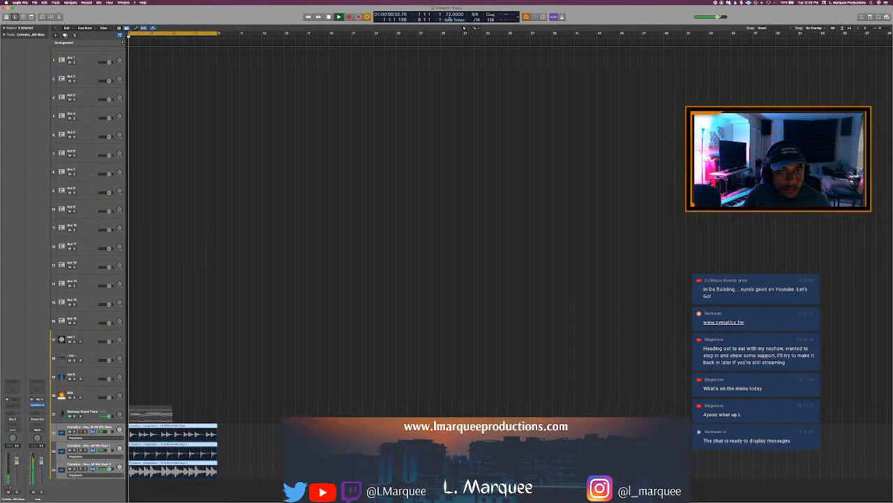
pyautogui.hscroll(2, 419, 111)
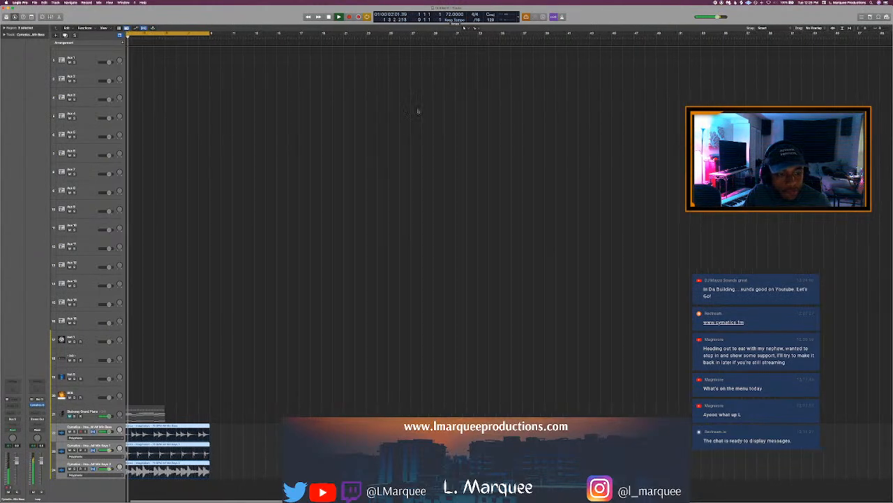
pyautogui.hscroll(-2, 418, 111)
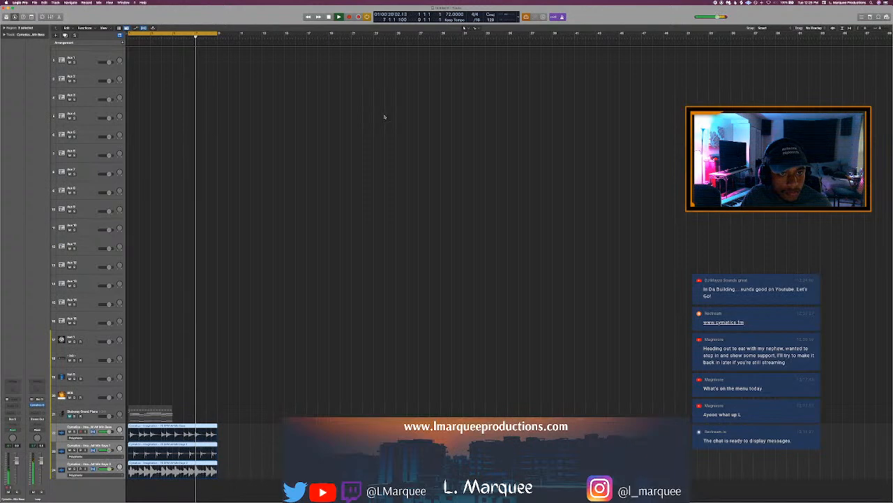
# Select all three Imagination stem tracks again and replay the loop from its beginning against the metronome
pyautogui.scroll(2, 200, 96)
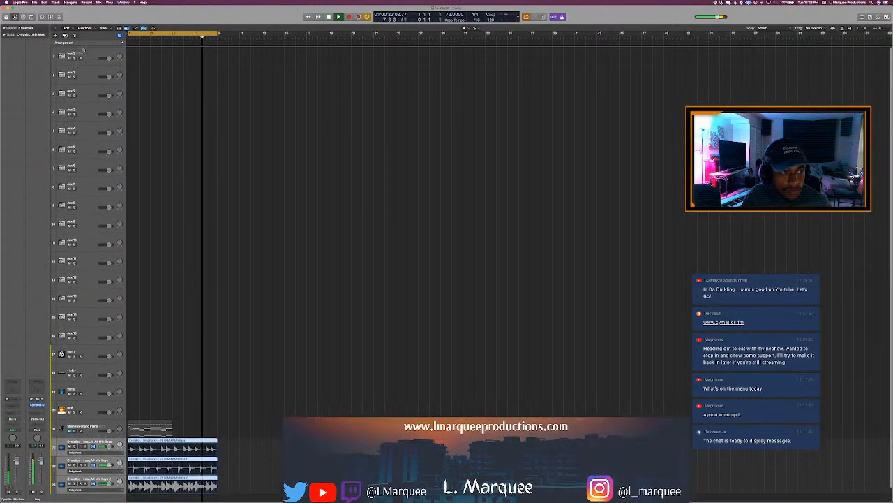
pyautogui.click(86, 53)
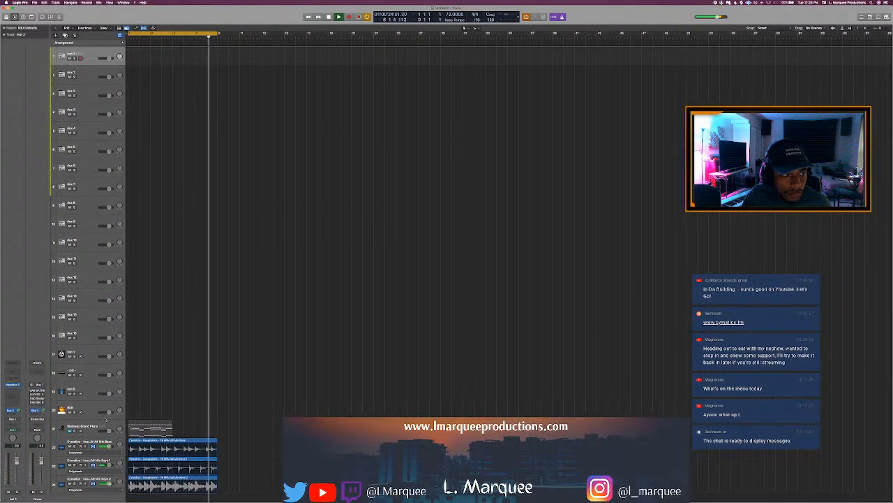
pyautogui.click(104, 441)
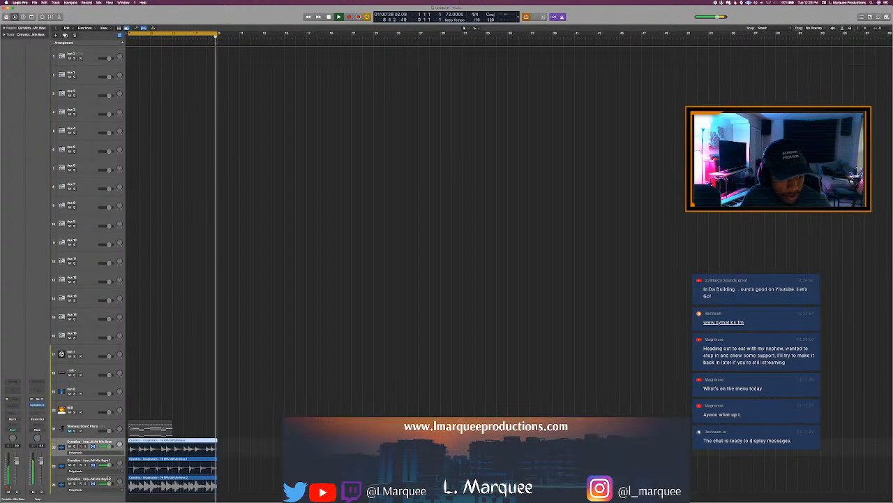
pyautogui.keyDown('shift'); pyautogui.click(108, 478); pyautogui.keyUp('shift')
pyautogui.press('Return')
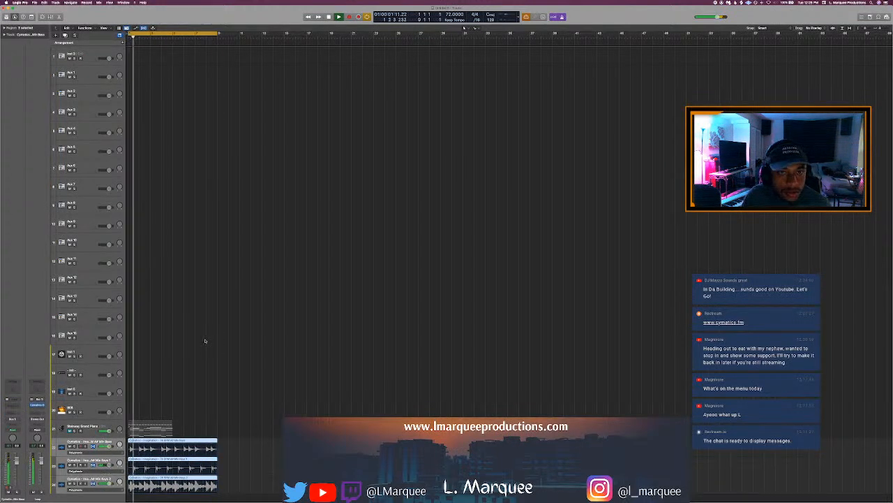
pyautogui.hscroll(1, 207, 342)
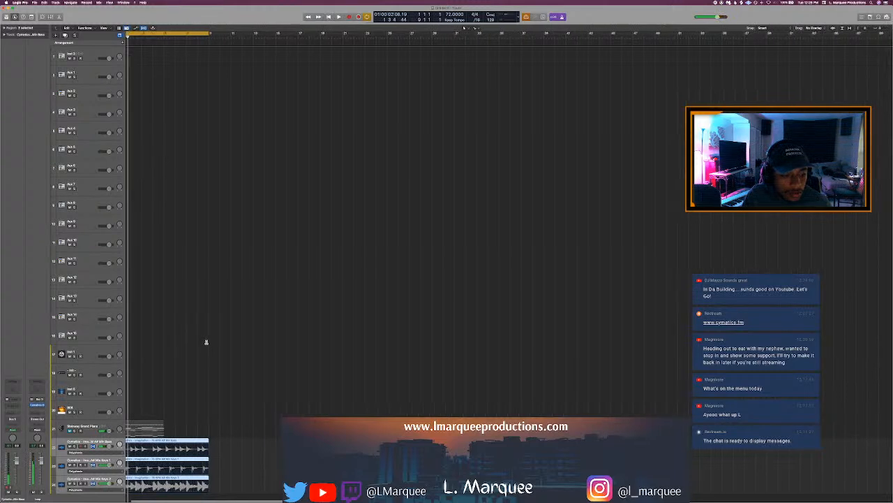
pyautogui.hscroll(5, 207, 340)
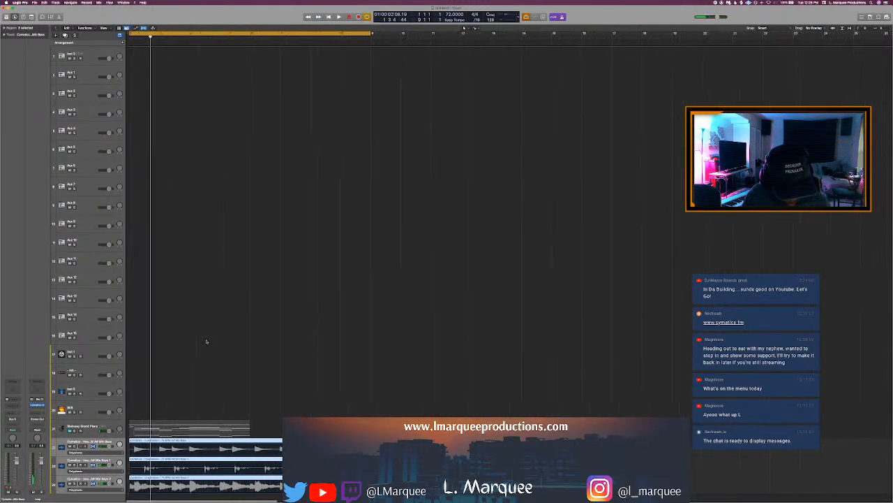
pyautogui.press('space')
pyautogui.press('Return')
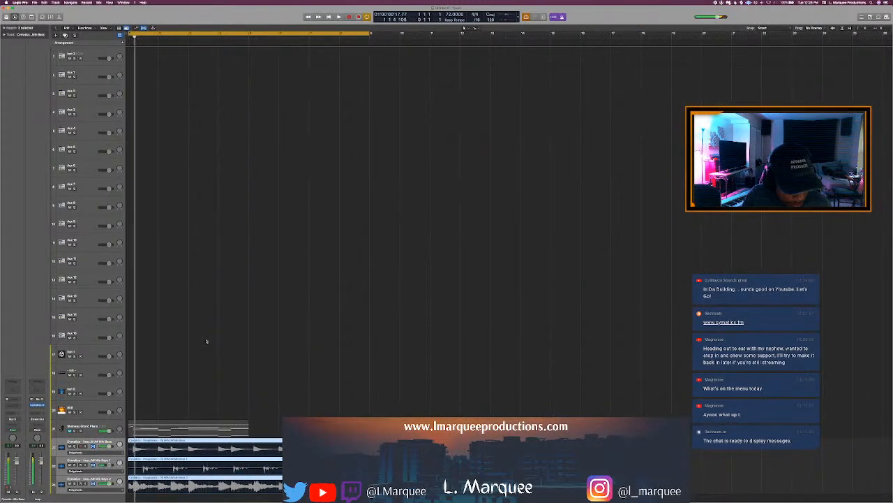
# Hide the flex view, turn off cycle mode, and briefly play the stems from the start
pyautogui.press('super+Up')
pyautogui.press('super+Up')
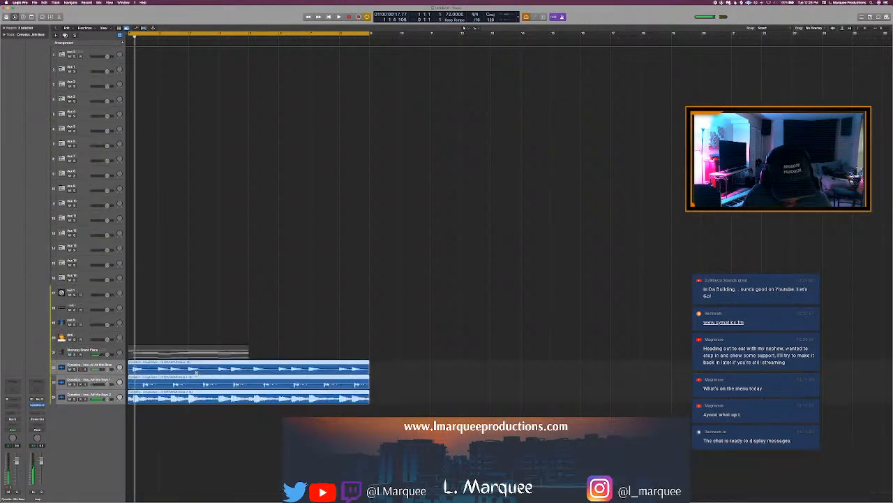
pyautogui.press('c')
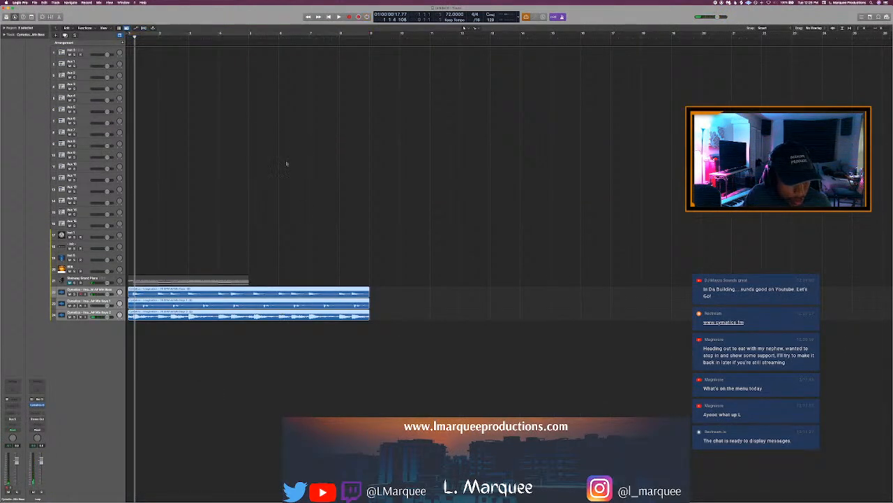
pyautogui.press('Return')
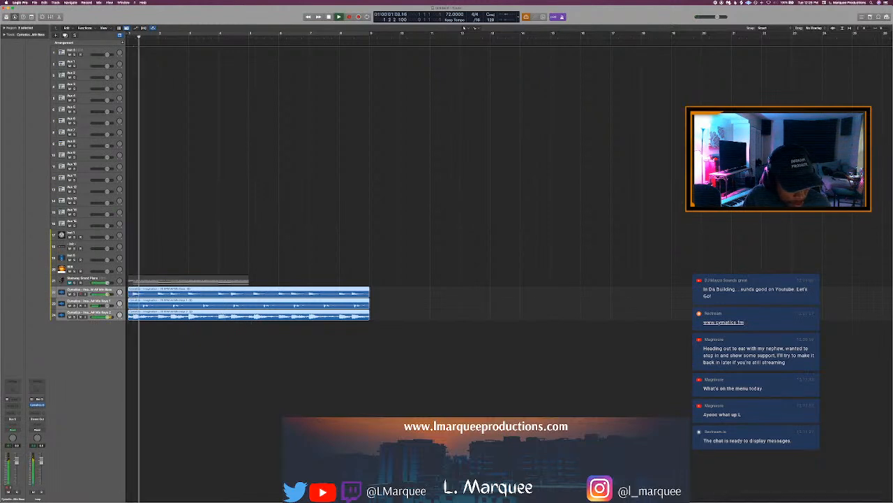
pyautogui.press('space')
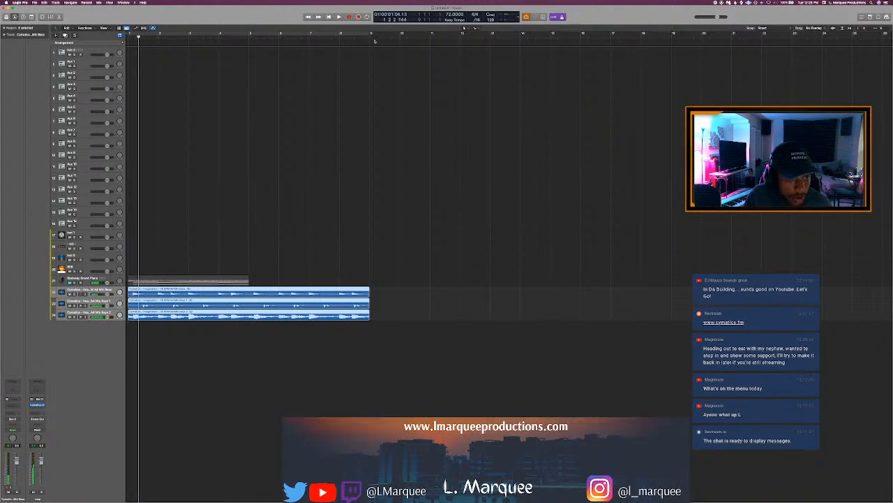
# Open the stems in the Audio Track Editor and stop the playhead at the first note of the Bass waveform
pyautogui.click(370, 36)
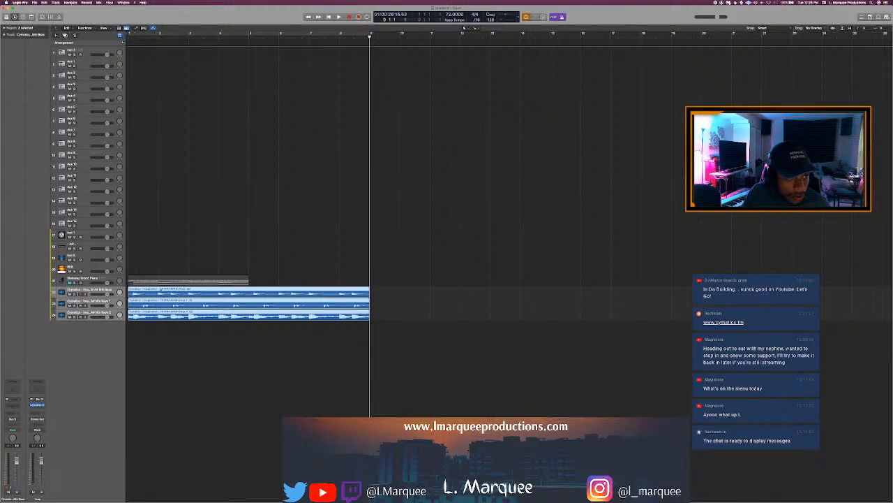
pyautogui.press('e')
pyautogui.press('super+Right')
pyautogui.press('super+Right')
pyautogui.press('super+Right')
pyautogui.press('super+Right')
pyautogui.press('super+Right')
pyautogui.press('super+Right')
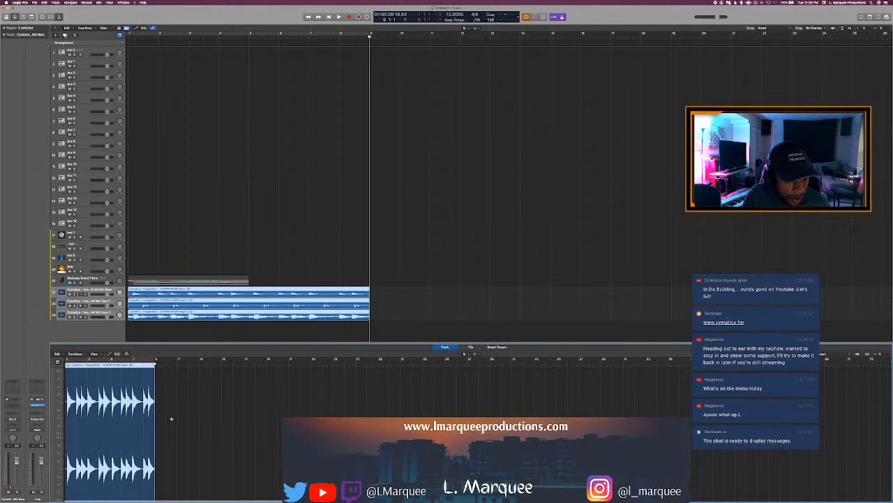
pyautogui.press('Return')
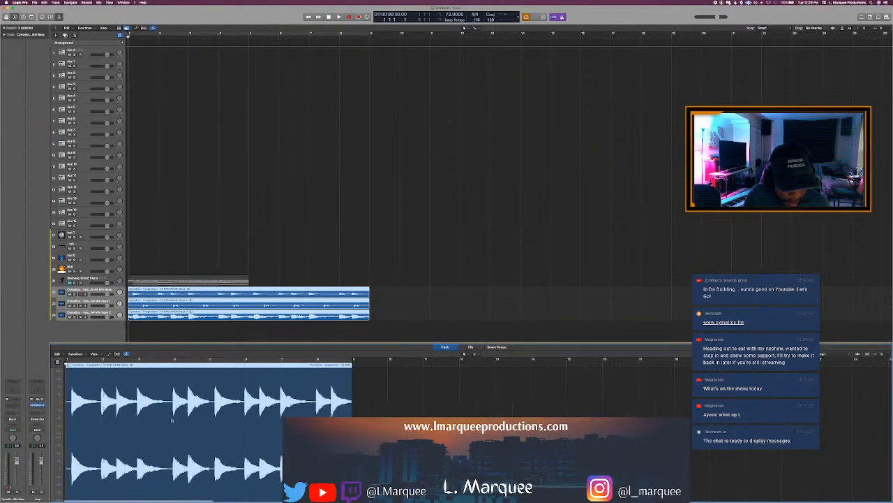
pyautogui.hscroll(3, 167, 391)
pyautogui.hscroll(-4, 168, 392)
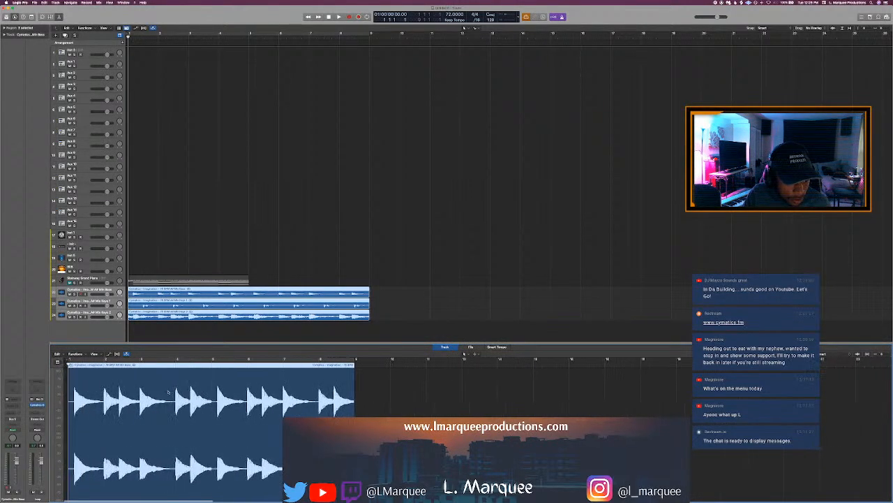
pyautogui.scroll(2, 168, 392)
pyautogui.scroll(5, 168, 392)
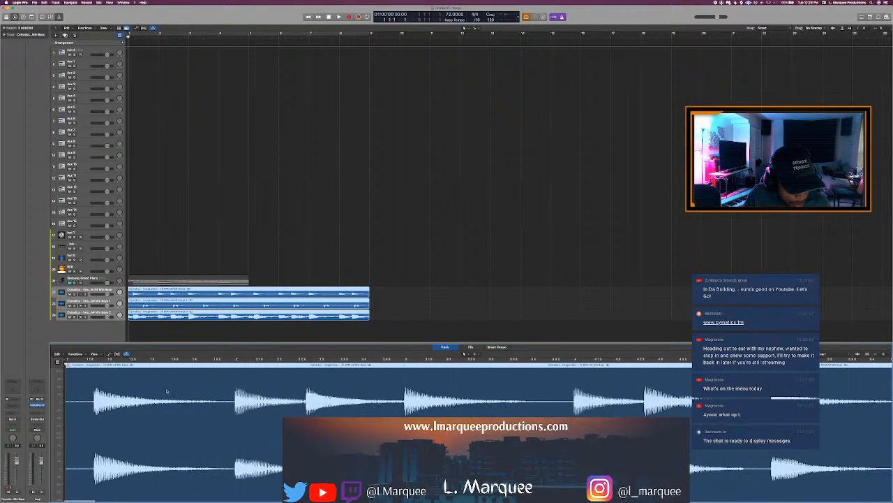
pyautogui.press('space')
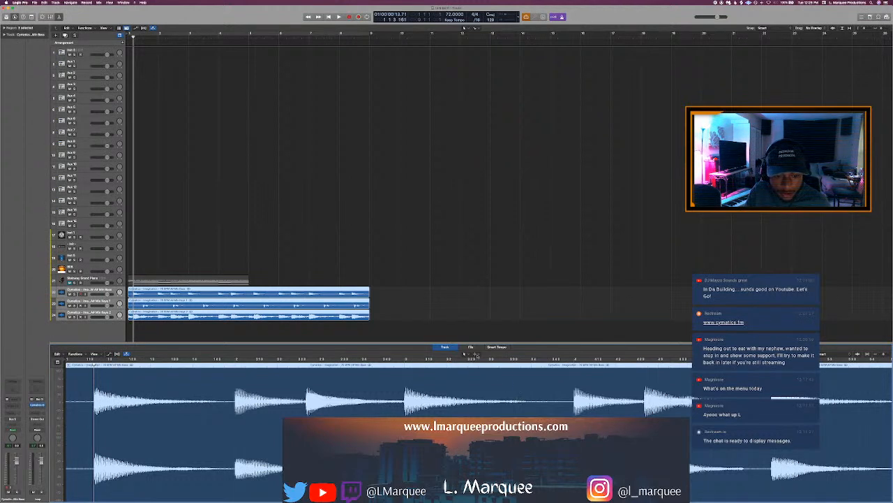
# Assign the Scissors as the editor's alternate tool and split all three stem regions at the first note's onset
pyautogui.click(476, 355)
pyautogui.click(492, 385)
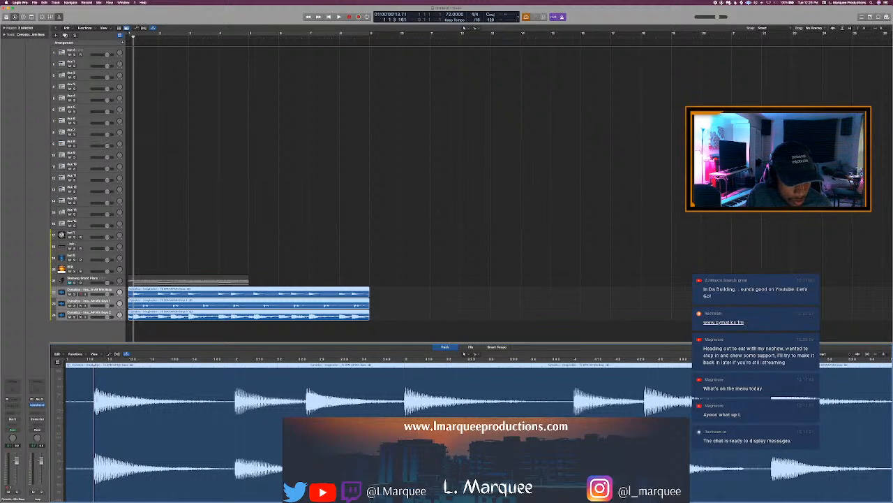
pyautogui.click(94, 405)
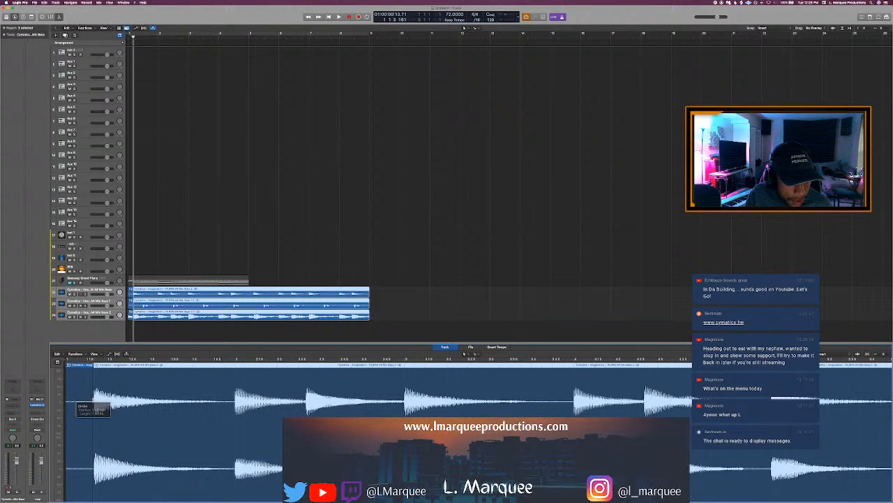
# Move the three trimmed stem regions to the playhead at bar 9 and delete the short leftover pieces at bar 1
pyautogui.click(366, 40)
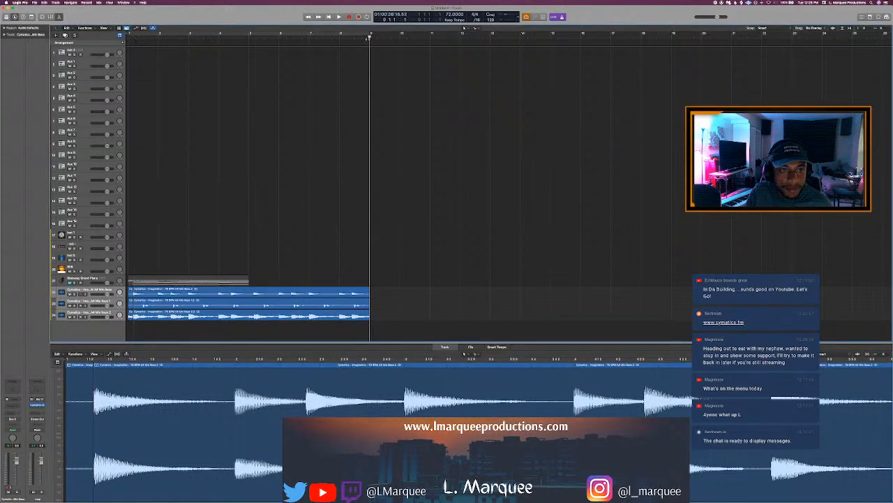
pyautogui.rightClick(316, 289)
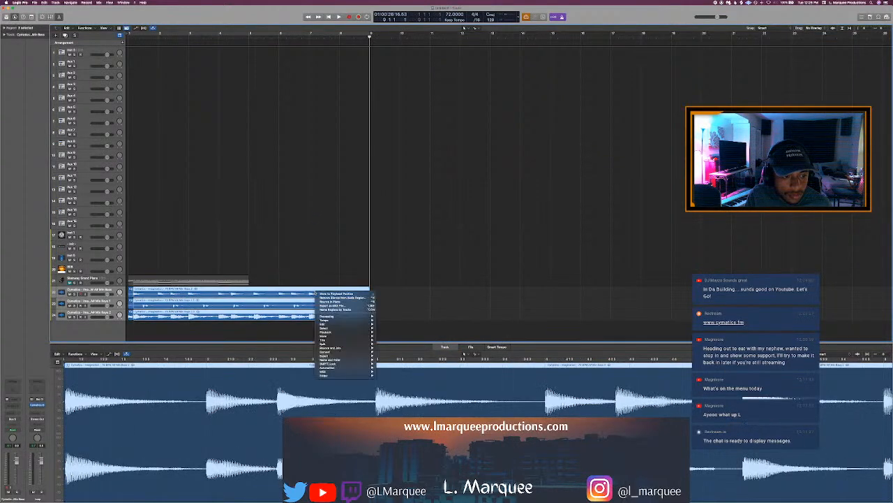
pyautogui.click(339, 294)
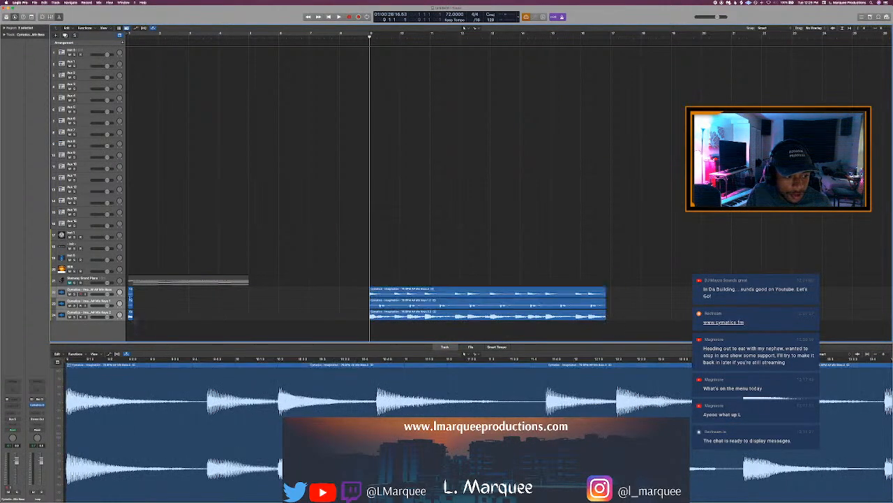
pyautogui.press('Delete')
pyautogui.press('c')
pyautogui.press('c')
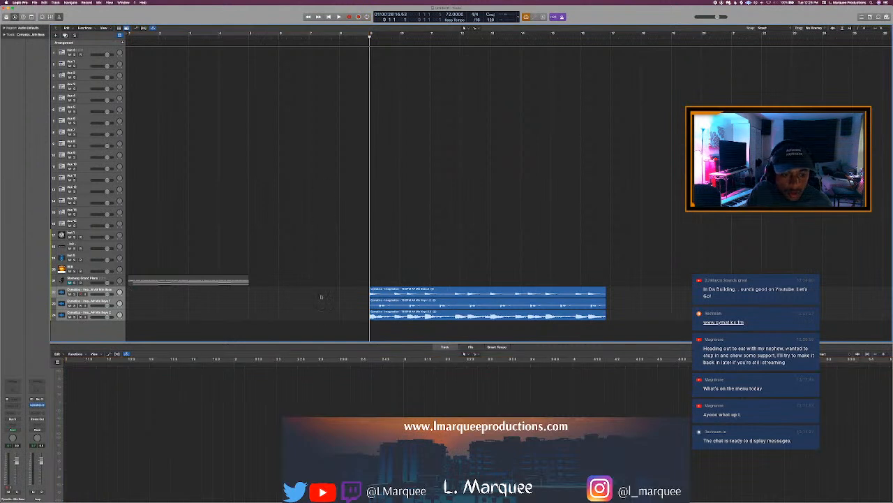
# Audition the trimmed stems in a cycle over bars 9 to 17, and undo their move and trimming
pyautogui.moveTo(374, 35); pyautogui.dragTo(598, 88)
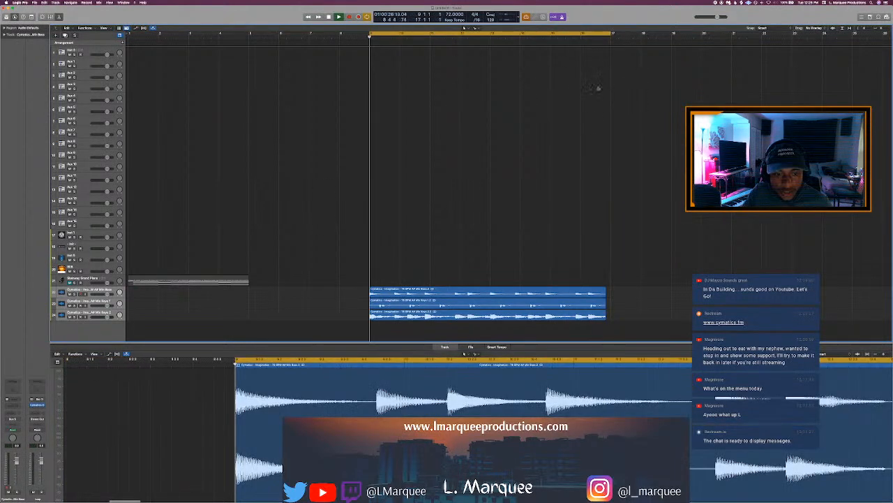
pyautogui.press('space')
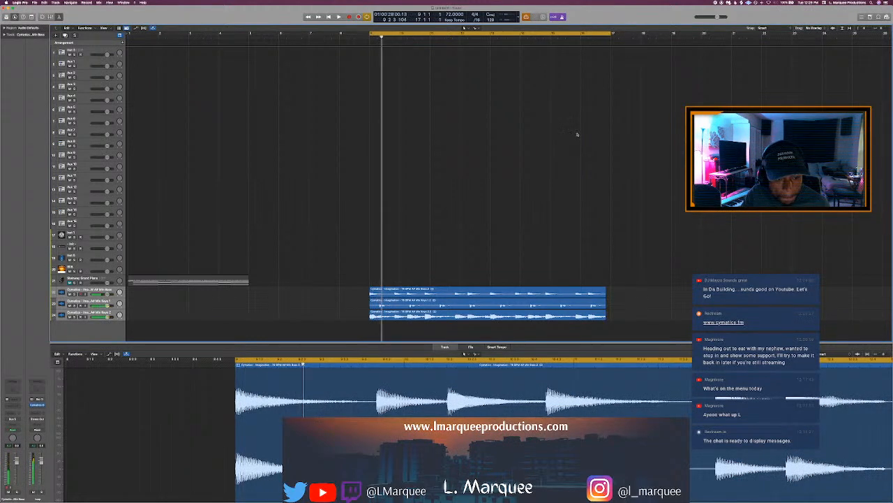
pyautogui.press('super+z')
pyautogui.press('super+z')
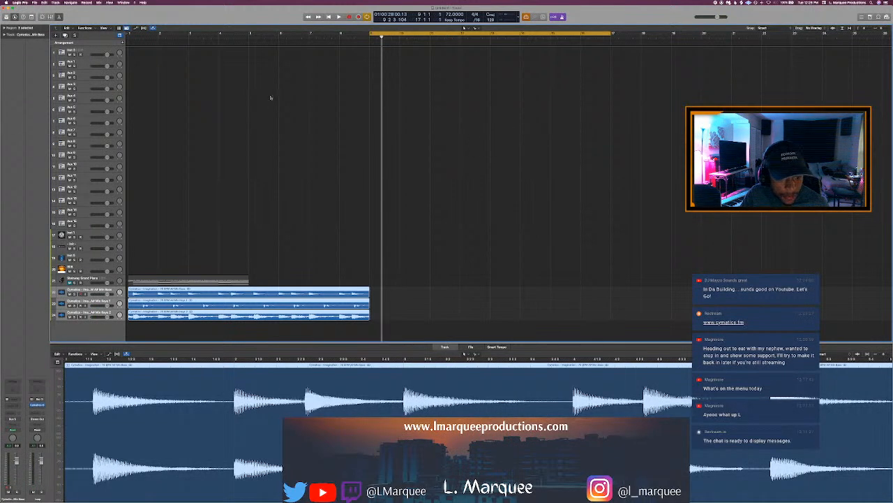
# Set the cycle range to bars 1 to 9, play the restored stems and close the audio editor
pyautogui.click(279, 65)
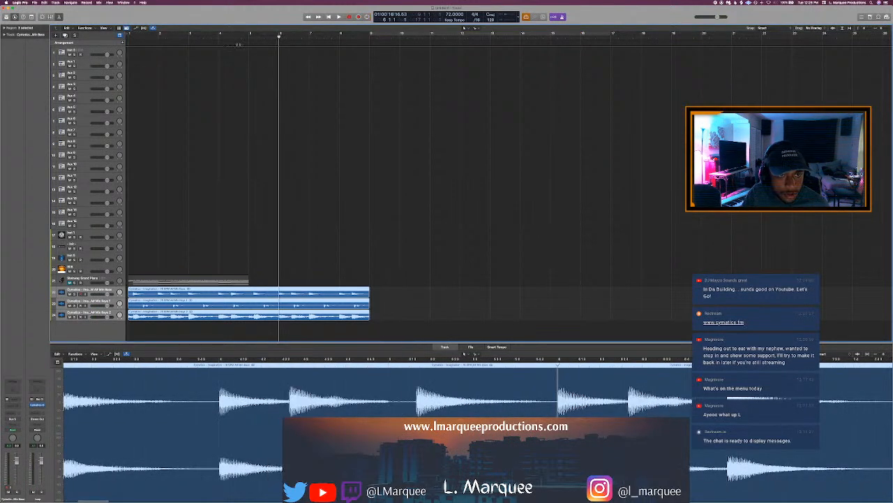
pyautogui.moveTo(153, 32); pyautogui.dragTo(272, 32)
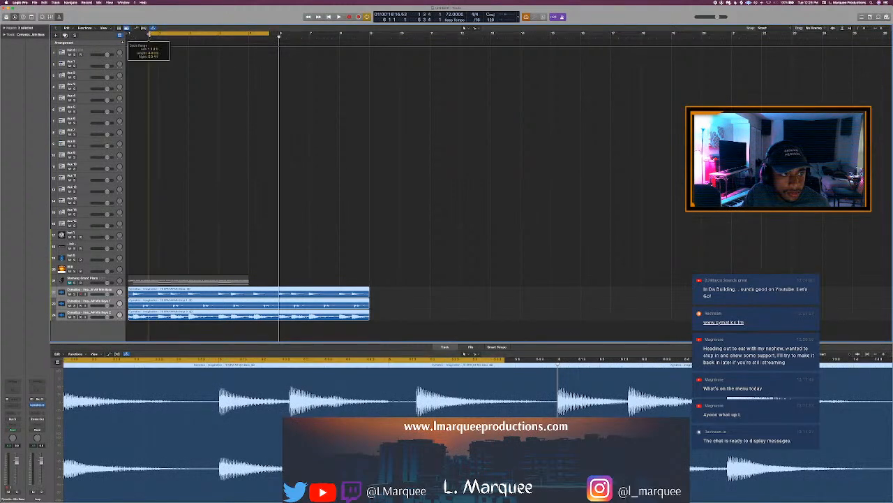
pyautogui.moveTo(149, 34); pyautogui.dragTo(128, 33)
pyautogui.moveTo(274, 34); pyautogui.dragTo(370, 61)
pyautogui.press('space')
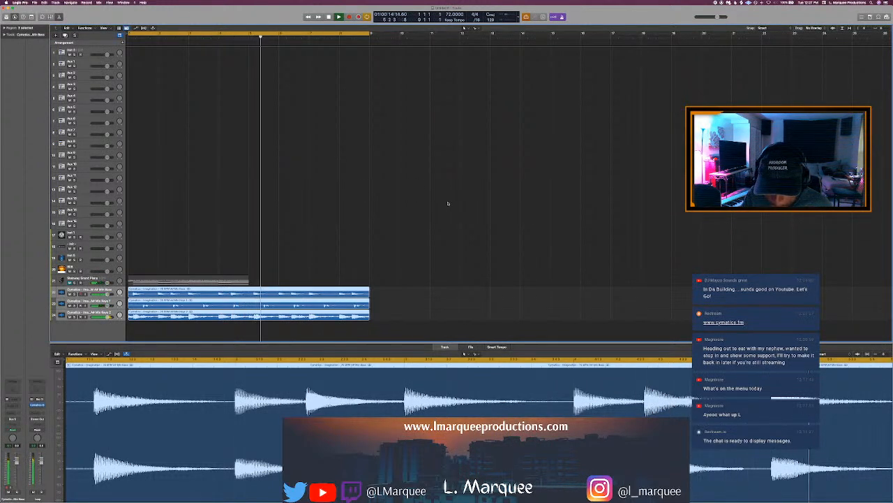
pyautogui.scroll(-4, 463, 201)
pyautogui.scroll(2, 460, 202)
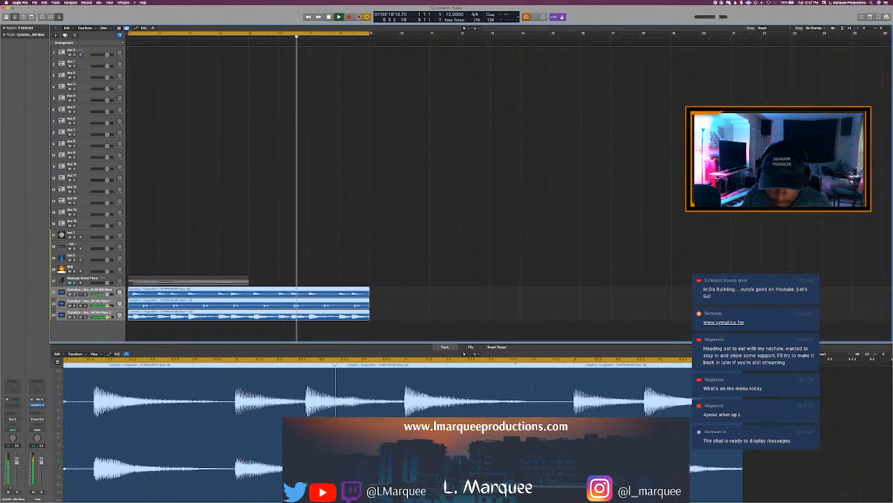
pyautogui.press('e')
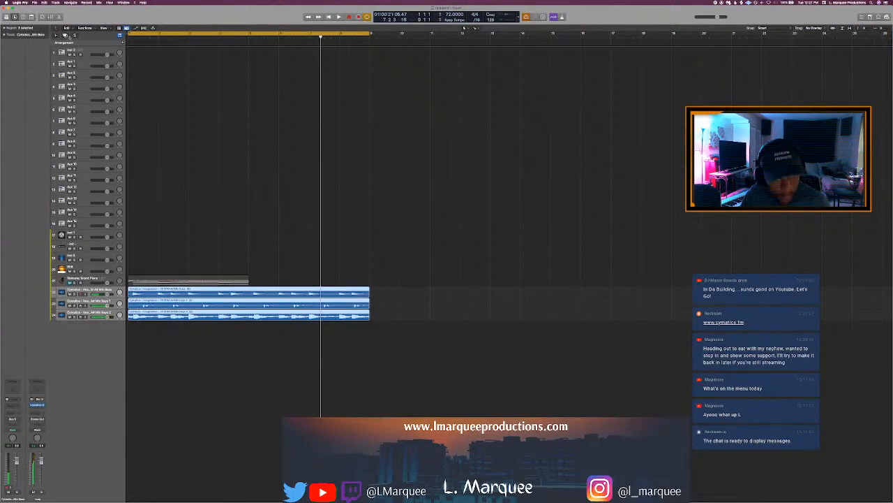
# Select the three stem regions, show their region parameters and try a transposition while playing from the start
pyautogui.click(85, 280)
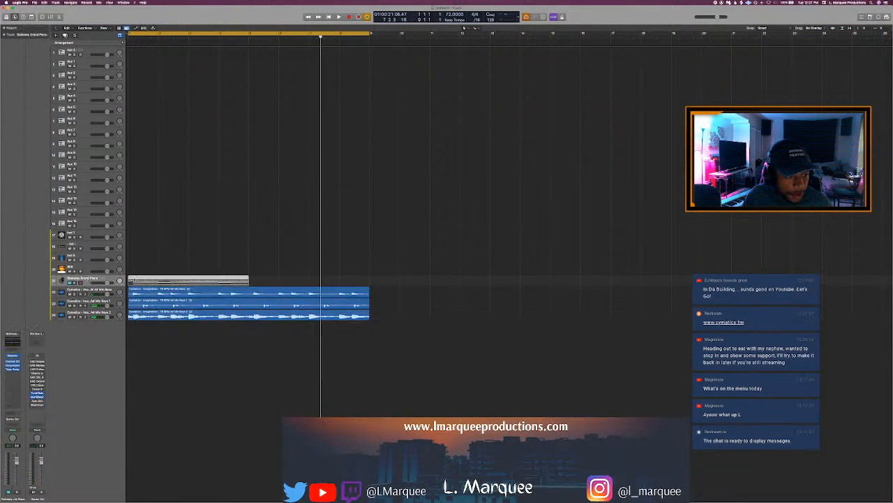
pyautogui.click(84, 291)
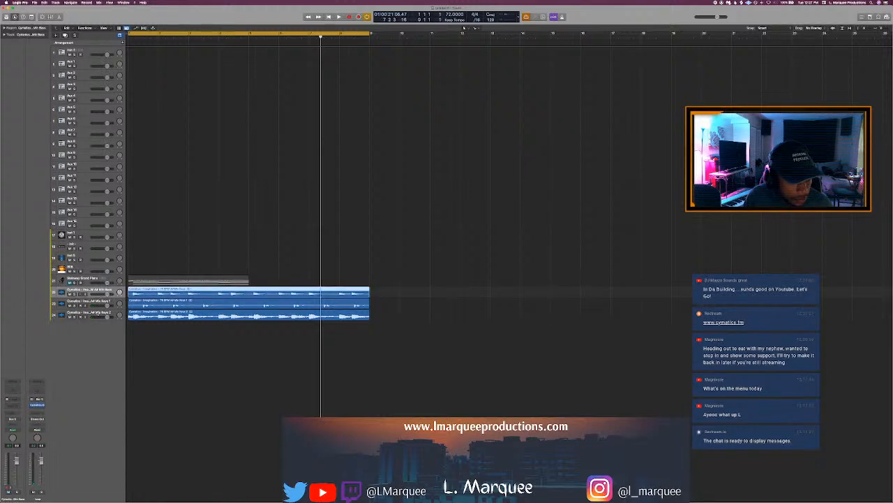
pyautogui.keyDown('shift'); pyautogui.click(85, 314); pyautogui.keyUp('shift')
pyautogui.click(4, 28)
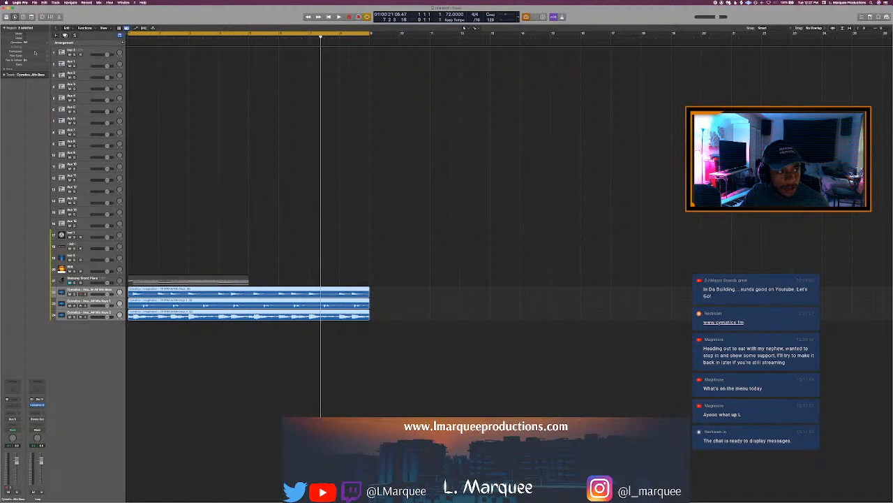
pyautogui.press('Return')
pyautogui.press('space')
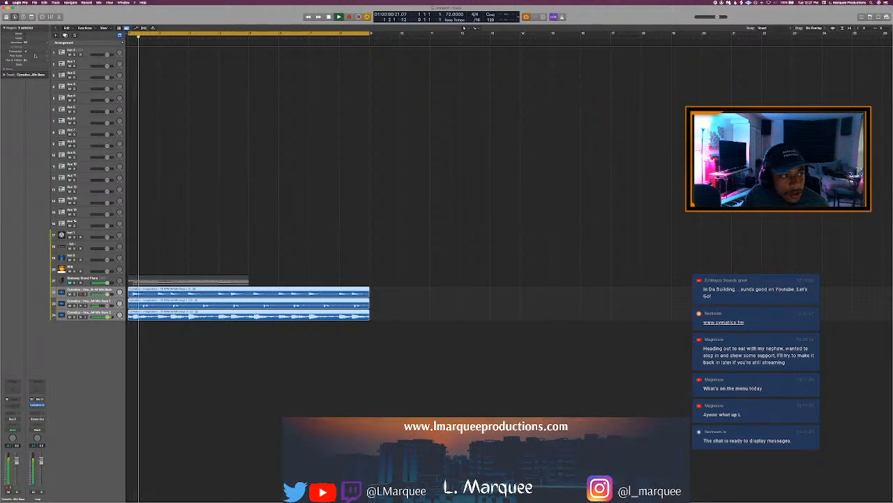
pyautogui.press('space')
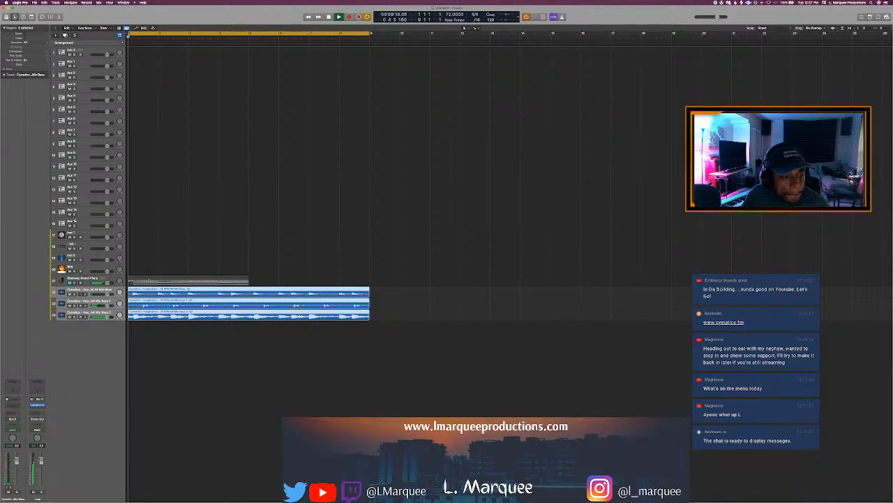
# Transpose the three stem regions together with the Steinway Grand Piano region during playback
pyautogui.click(34, 60)
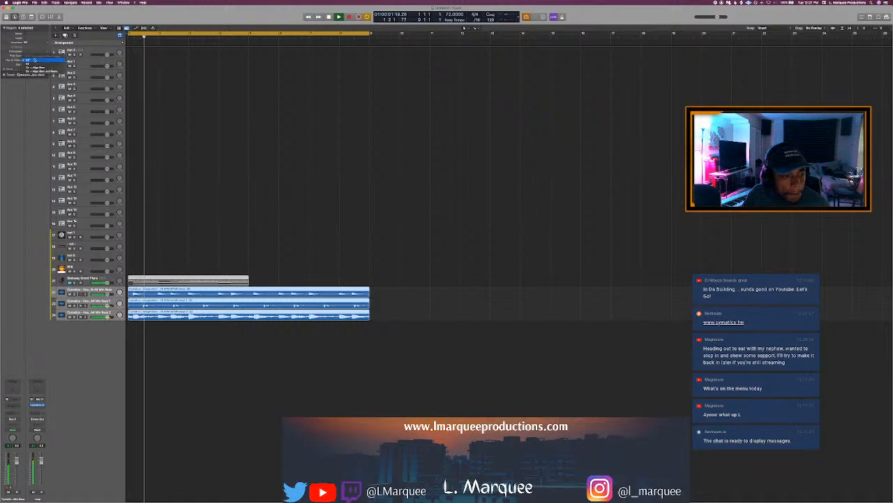
pyautogui.click(34, 60)
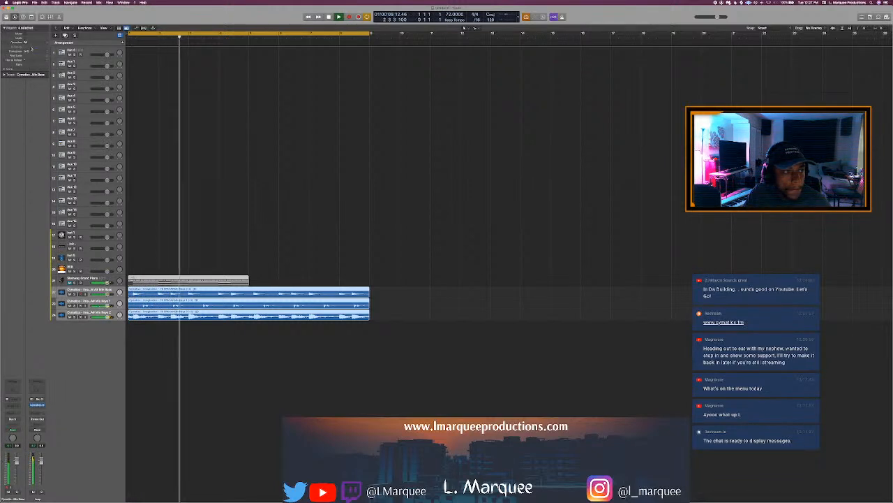
pyautogui.press('Return')
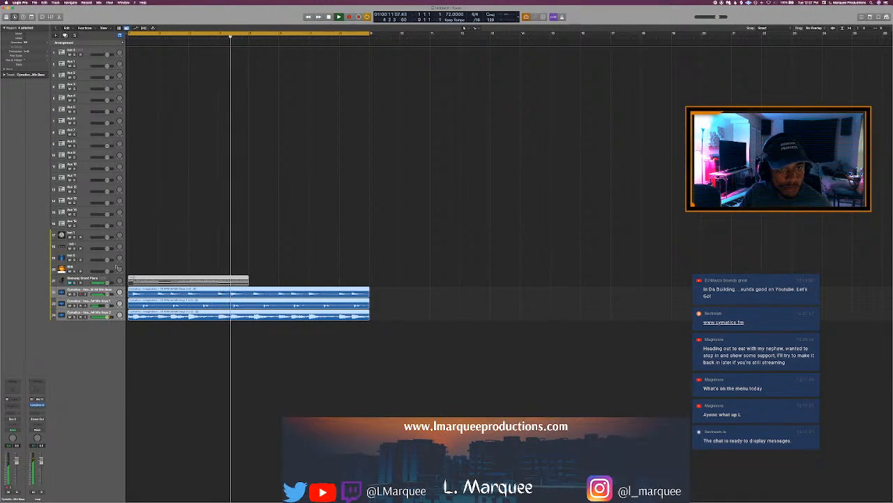
# Analyse the looped playback with the Auto-Key plug-in on the Stereo Out, and turn off cycle mode
pyautogui.click(101, 278)
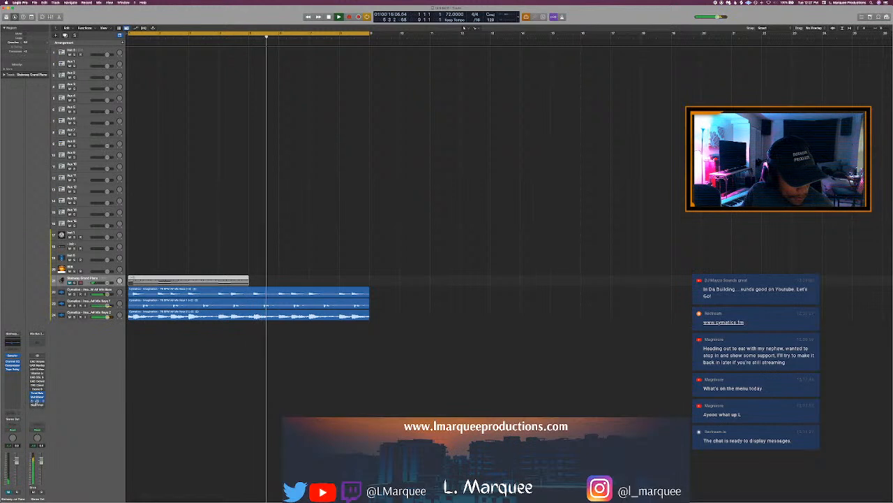
pyautogui.click(37, 401)
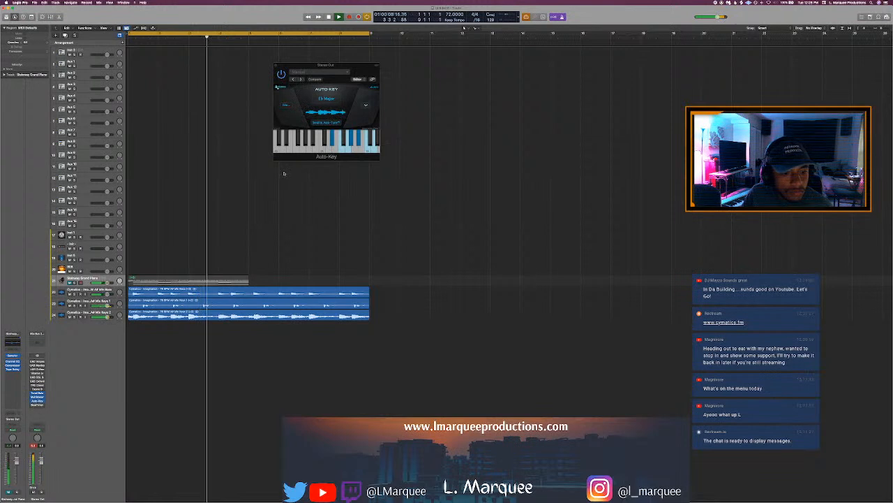
pyautogui.press('c')
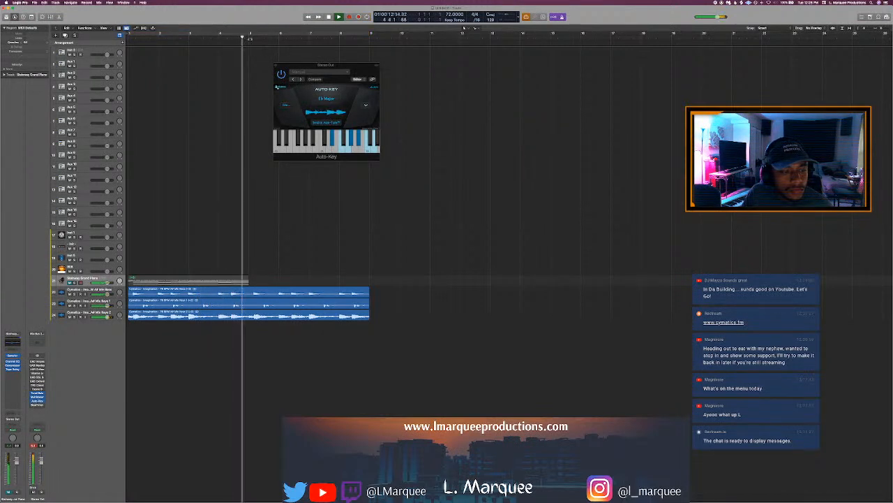
# Cut the three stem regions at bar 5, delete their second halves and repeat the first four bars
pyautogui.moveTo(282, 244); pyautogui.dragTo(277, 394)
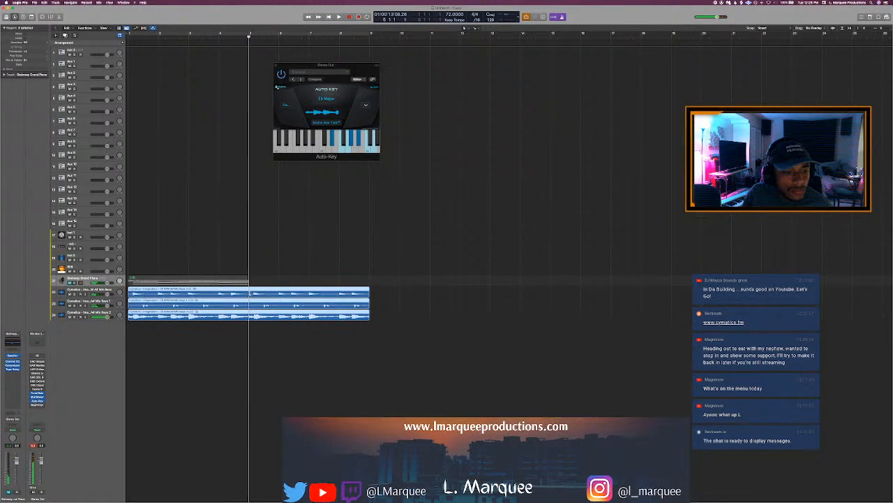
pyautogui.keyDown('super'); pyautogui.click(249, 293); pyautogui.keyUp('super')
pyautogui.press('Delete')
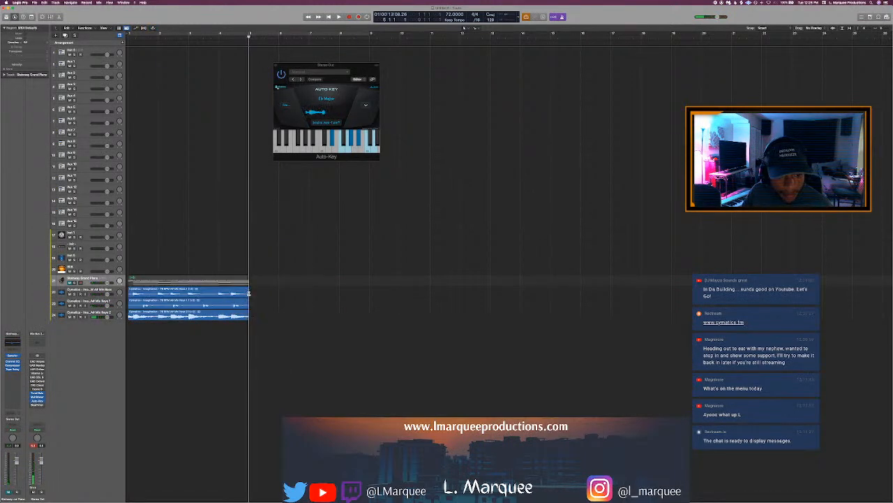
pyautogui.press('super+r')
# Return the playhead to the start, set the project key to Eb major and close the Auto-Key plug-in
pyautogui.press('super+Right')
pyautogui.press('super+Right')
pyautogui.press('super+Right')
pyautogui.press('super+Right')
pyautogui.press('super+Right')
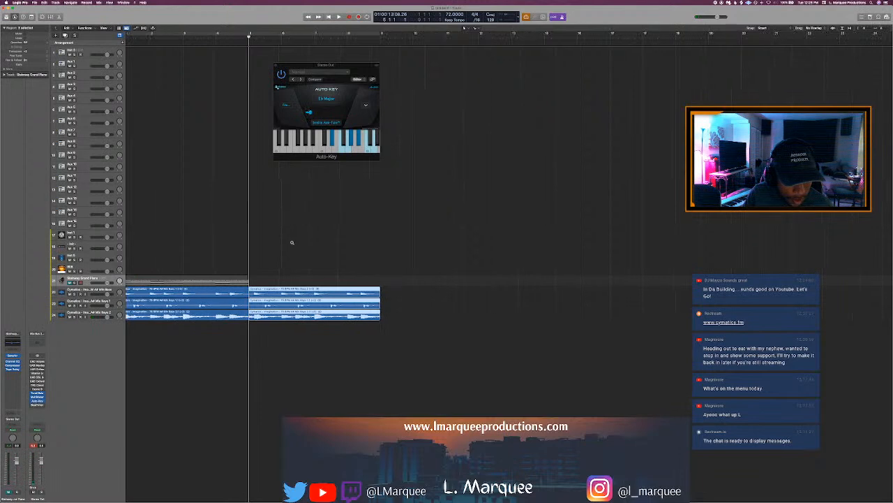
pyautogui.hscroll(-2, 293, 244)
pyautogui.hscroll(-1, 235, 58)
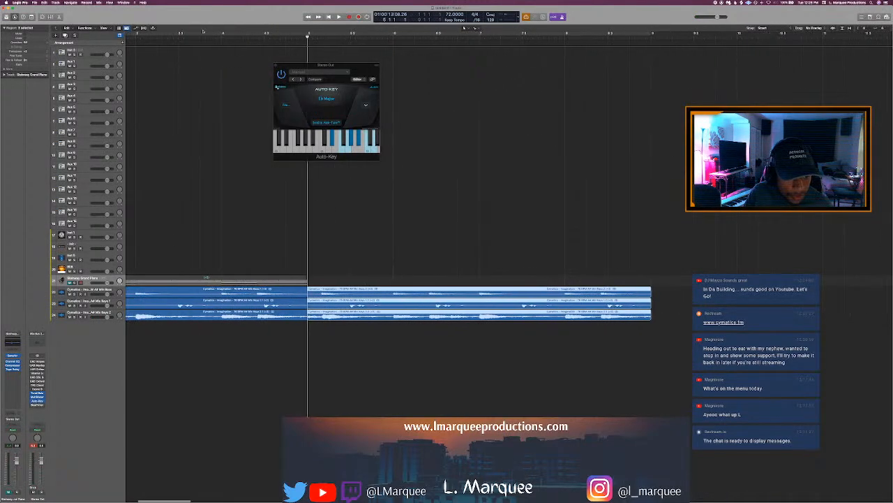
pyautogui.click(200, 35)
pyautogui.press('Return')
pyautogui.hscroll(3, 200, 36)
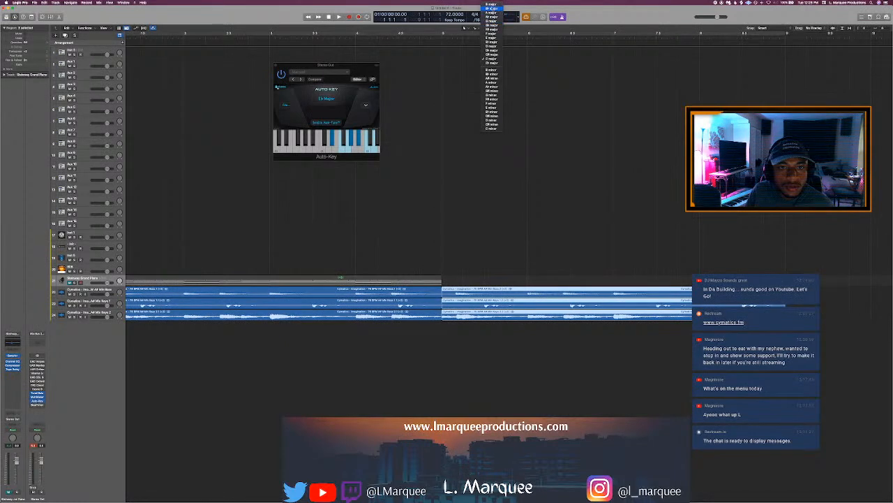
pyautogui.click(492, 42)
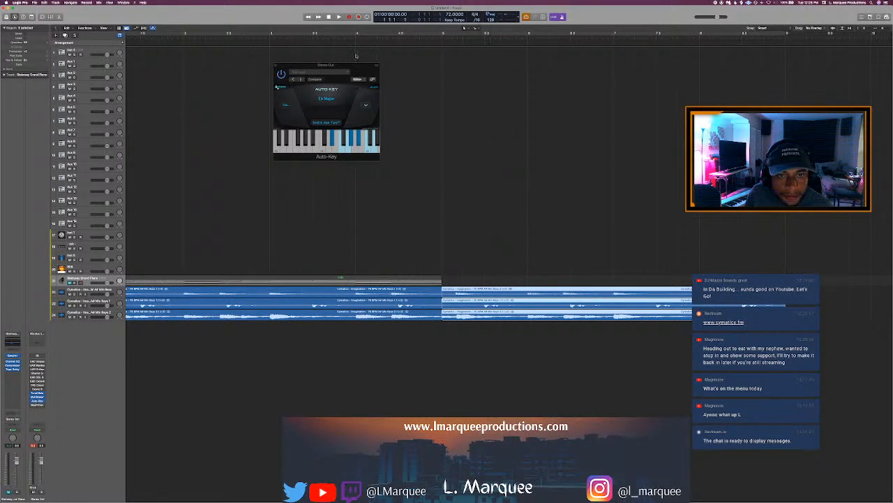
pyautogui.click(278, 65)
pyautogui.click(276, 64)
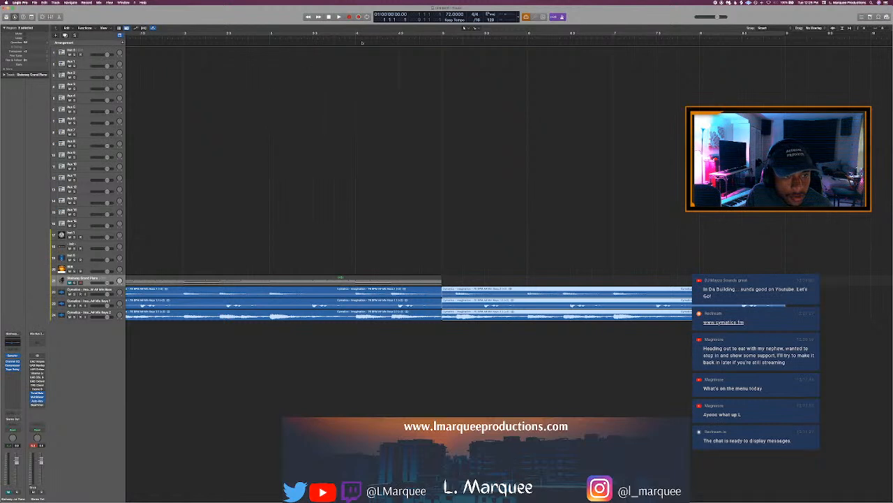
# Split the repeated stem regions at the first note's onset just after bar 5 and delete the short leading pieces
pyautogui.click(367, 40)
pyautogui.press('space')
pyautogui.click(368, 38)
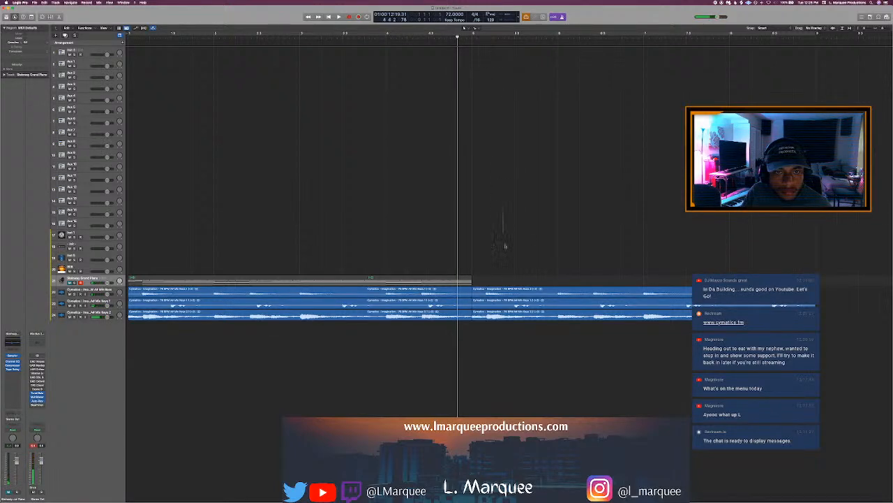
pyautogui.moveTo(506, 246); pyautogui.dragTo(507, 354)
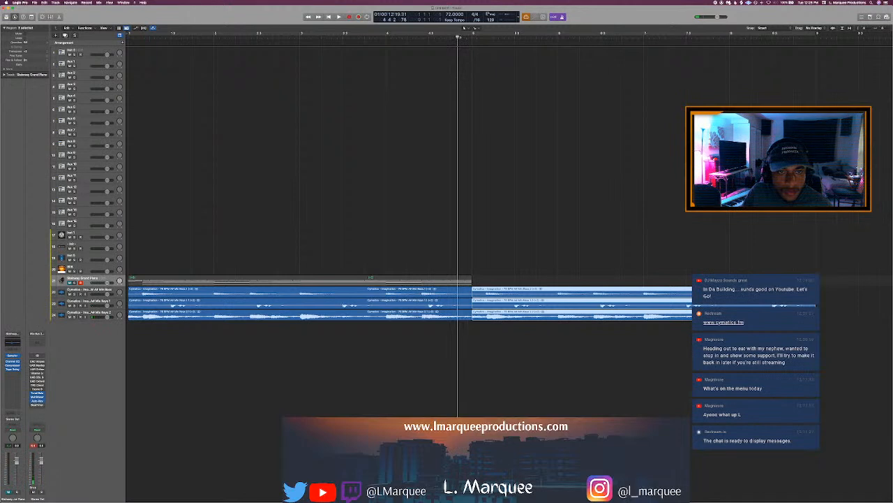
pyautogui.moveTo(458, 39); pyautogui.dragTo(485, 44)
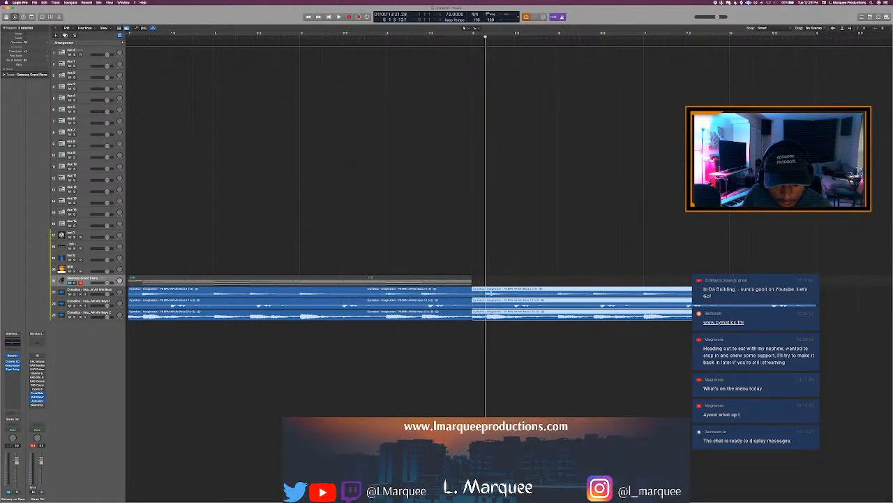
pyautogui.click(486, 305)
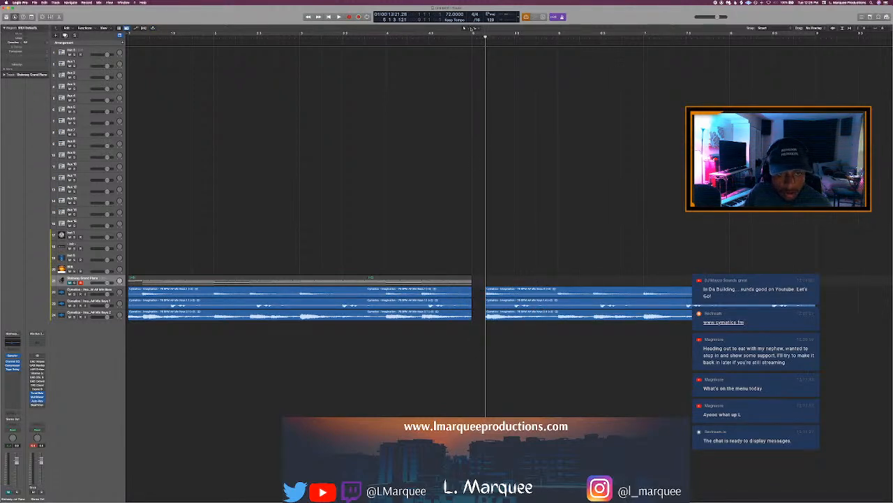
# Shift the three repeated stem regions earlier so they start just before bar 5, and play across the transition
pyautogui.click(450, 38)
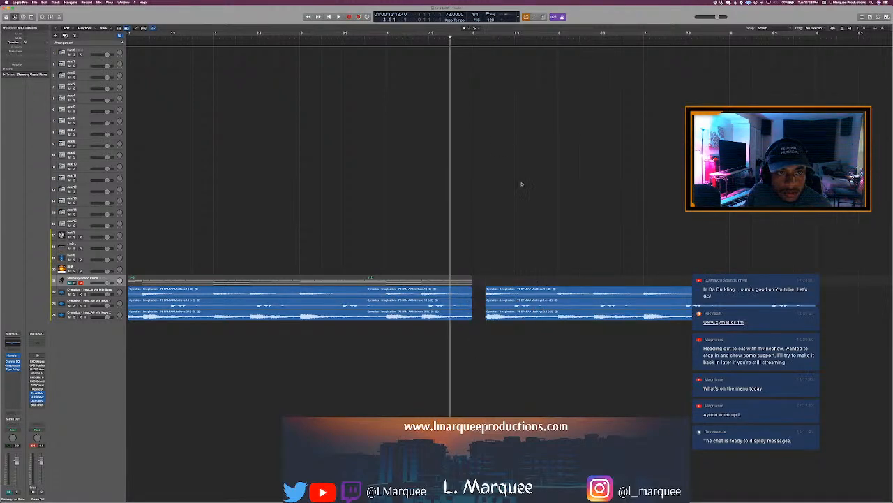
pyautogui.moveTo(526, 223); pyautogui.dragTo(527, 419)
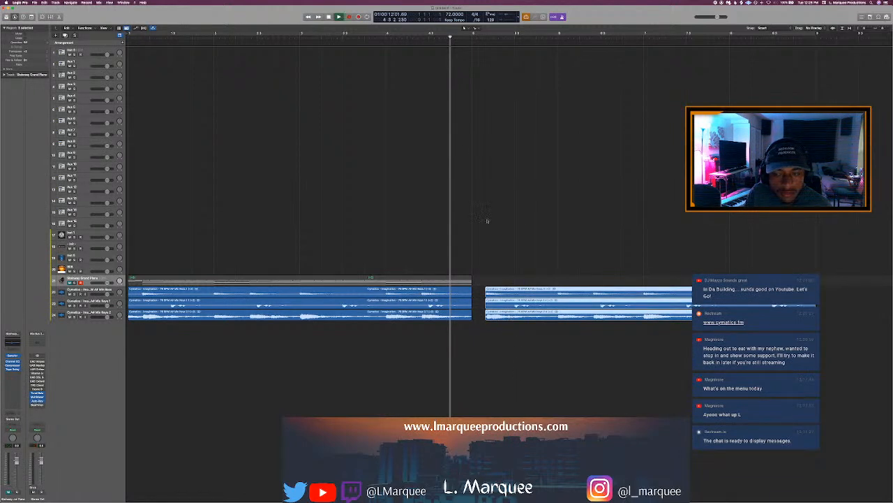
pyautogui.press('space')
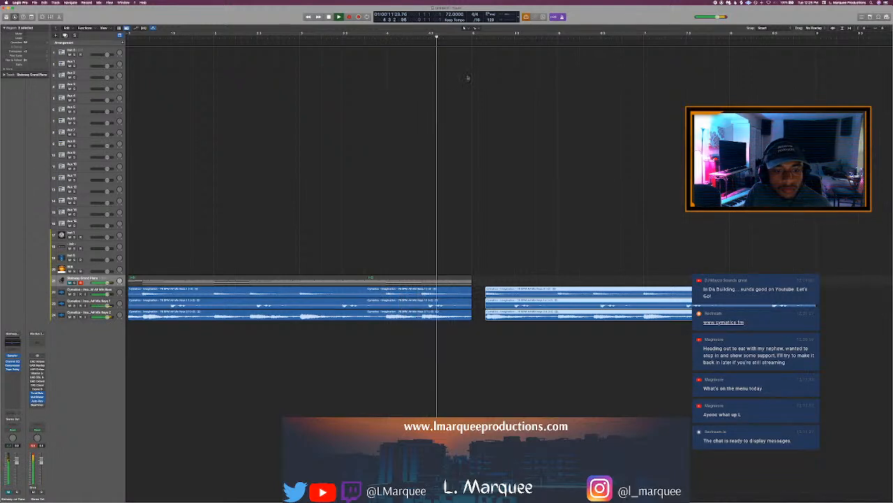
pyautogui.click(460, 36)
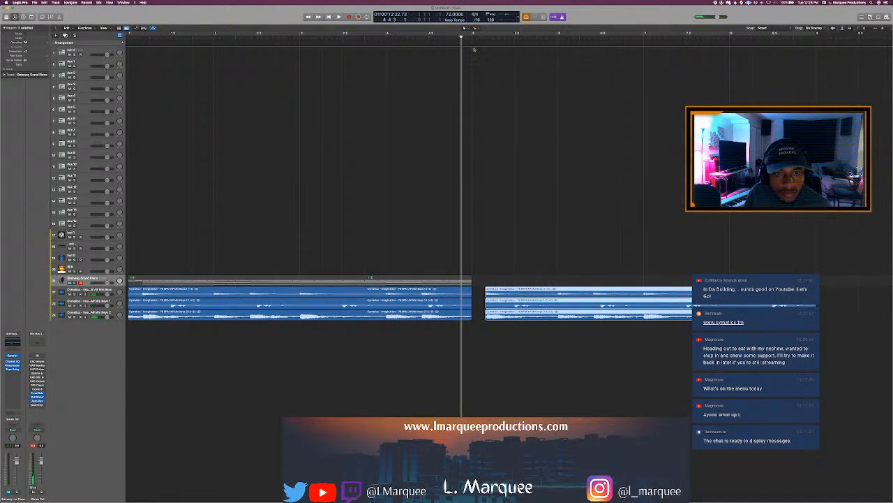
pyautogui.rightClick(508, 293)
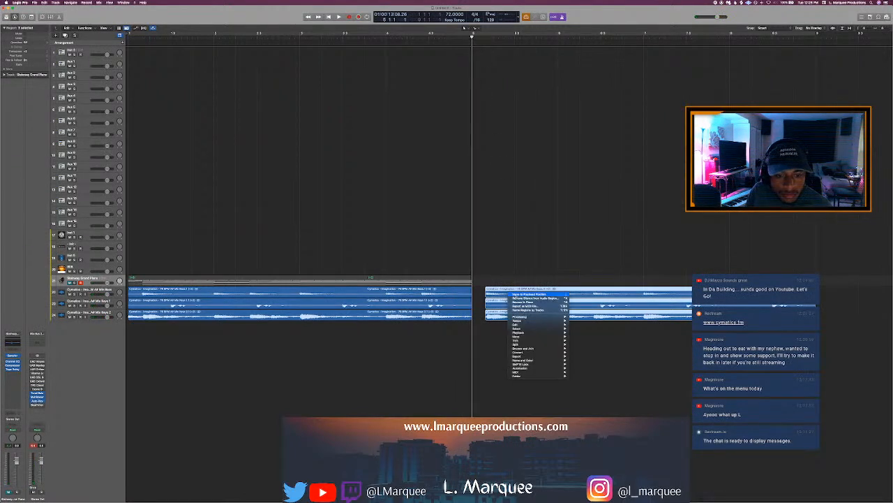
pyautogui.click(499, 293)
pyautogui.moveTo(496, 293); pyautogui.dragTo(469, 302)
pyautogui.press('space')
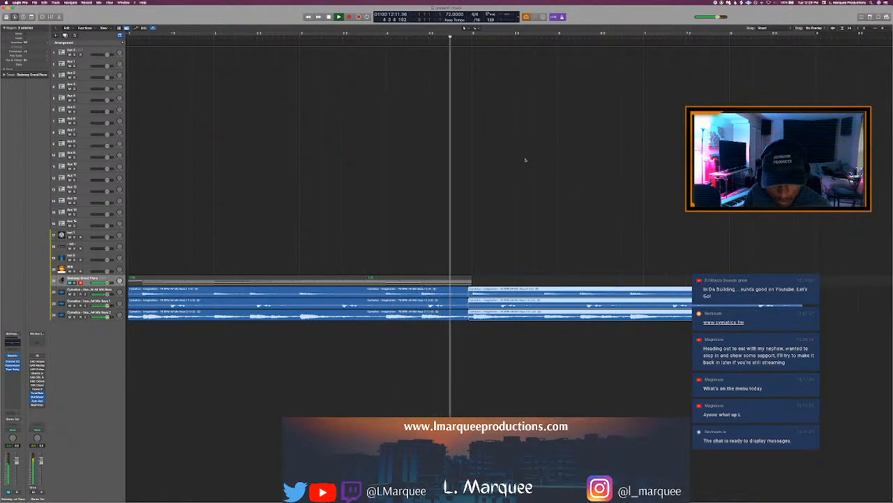
pyautogui.press('space')
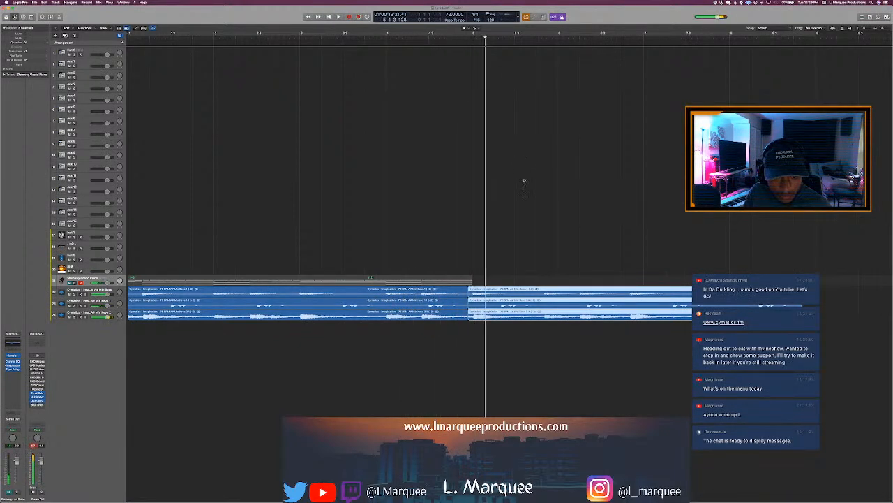
# Delete the three repeated stem regions after bar 5 and extend the original stem regions to bar 9
pyautogui.scroll(5, 506, 270)
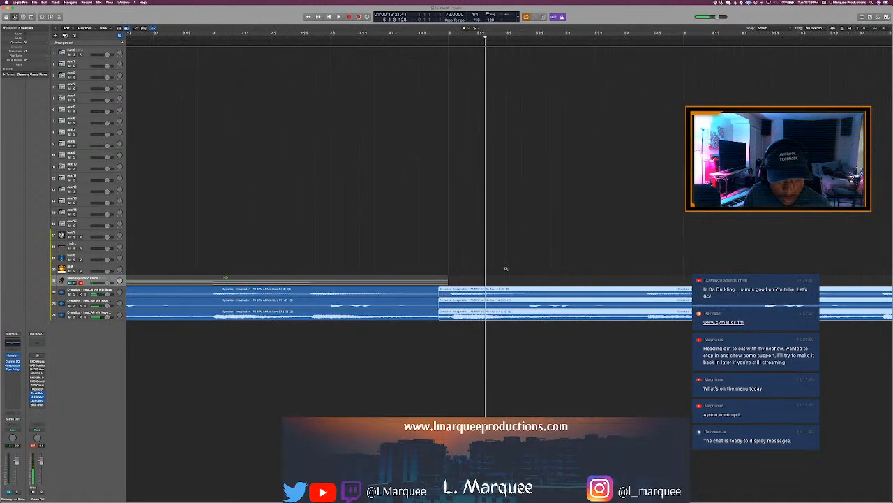
pyautogui.moveTo(501, 242); pyautogui.dragTo(509, 403)
pyautogui.press('Delete')
pyautogui.scroll(-5, 482, 400)
pyautogui.scroll(-8, 482, 399)
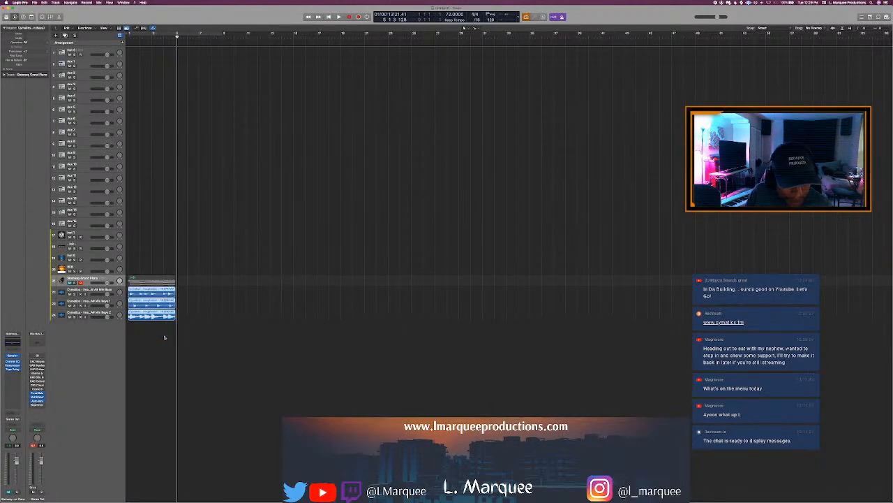
pyautogui.moveTo(261, 306); pyautogui.dragTo(405, 323)
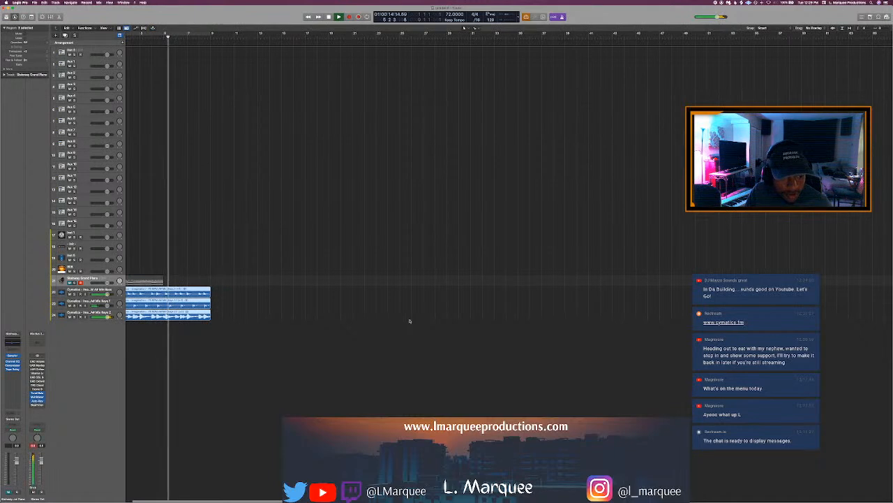
# Play the extended stem regions from the start of the project
pyautogui.press('Return')
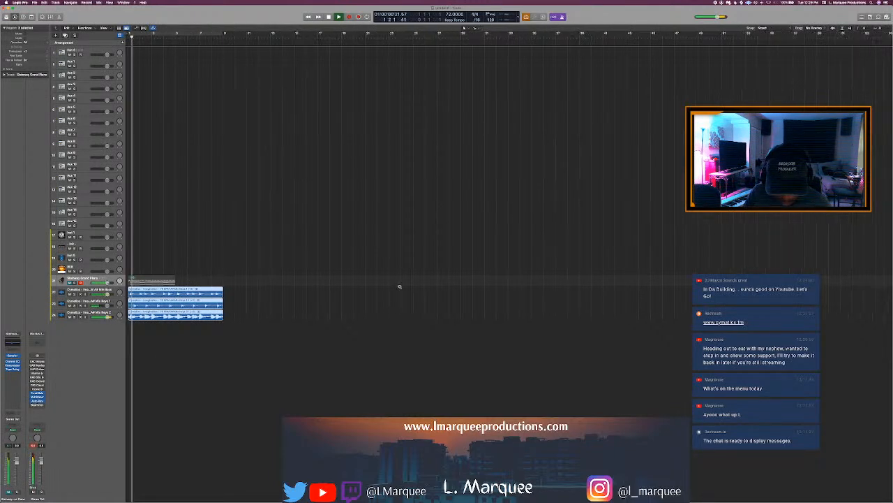
pyautogui.scroll(4, 399, 286)
pyautogui.scroll(5, 399, 286)
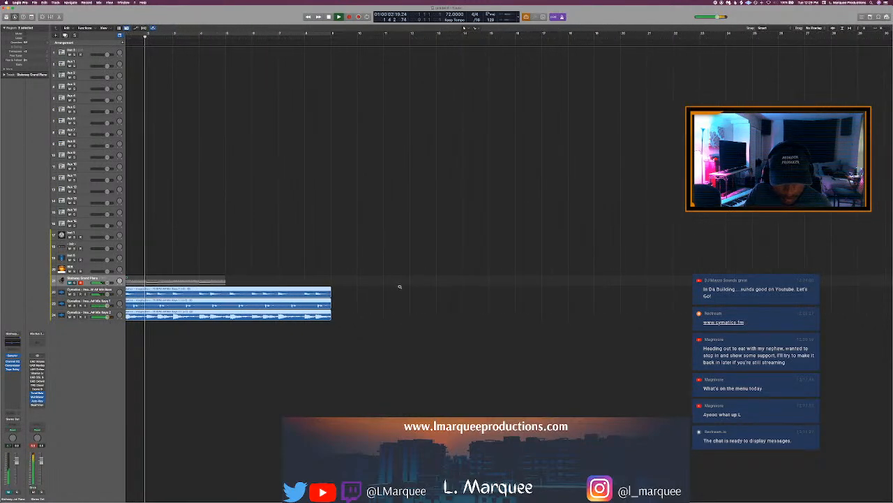
pyautogui.press('space')
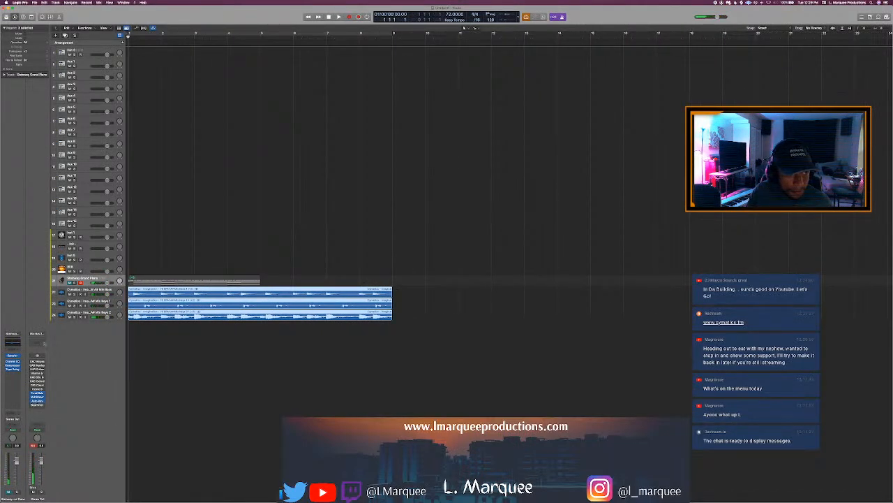
# Open the Keys 2 stem in the audio editor and audition it soloed from its first note, then unsolo it
pyautogui.doubleClick(154, 316)
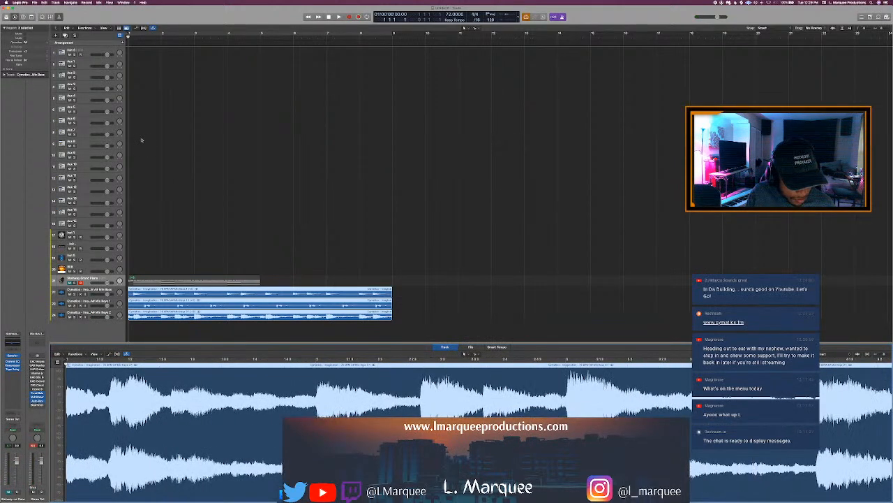
pyautogui.click(97, 313)
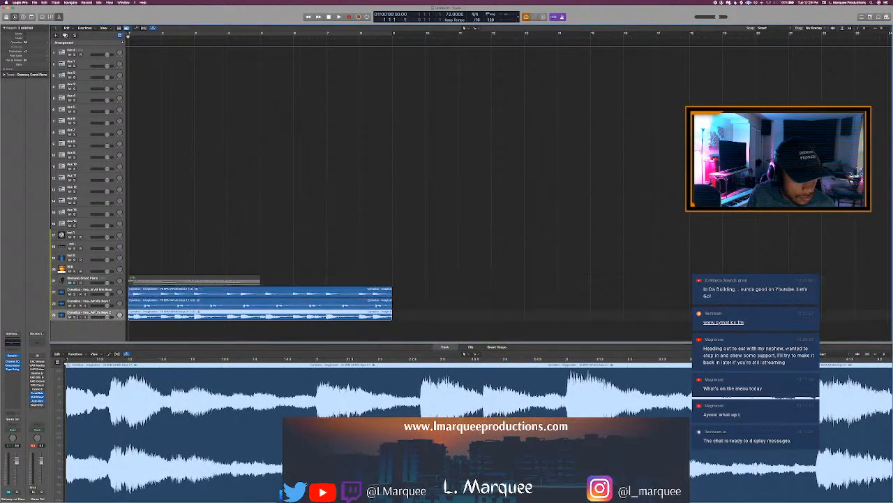
pyautogui.press('s')
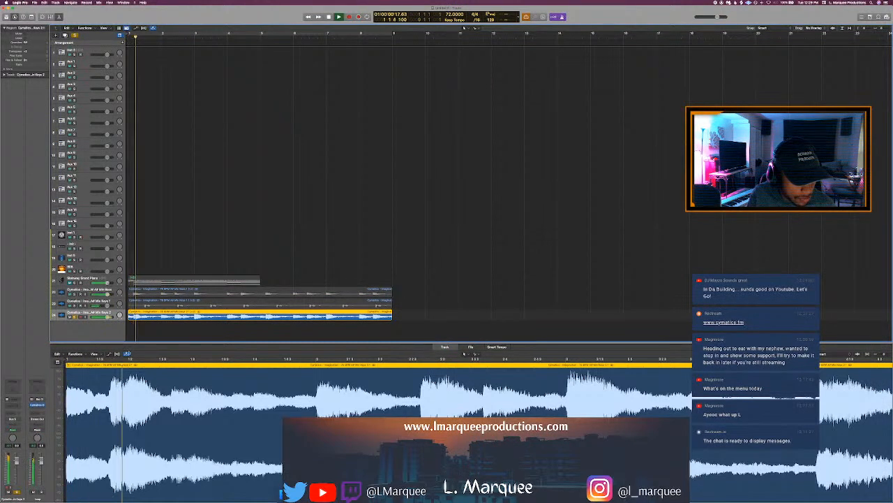
pyautogui.click(111, 360)
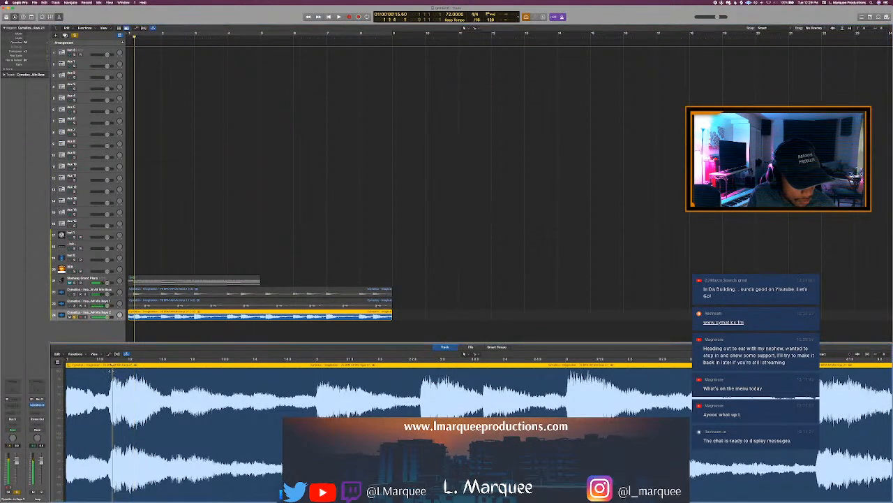
pyautogui.press('s')
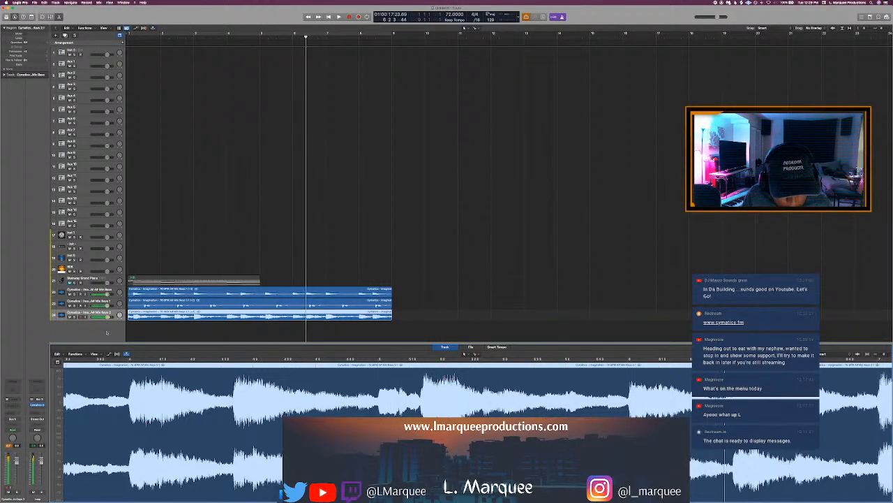
# Turn on cycle mode over bars 1 to 9, select the first instrument track with Maschine 2 and play from the start
pyautogui.press('c')
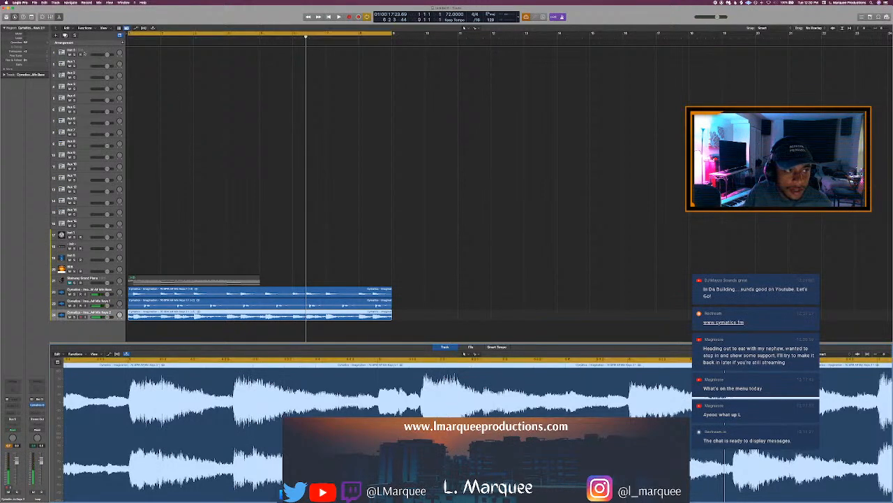
pyautogui.click(86, 52)
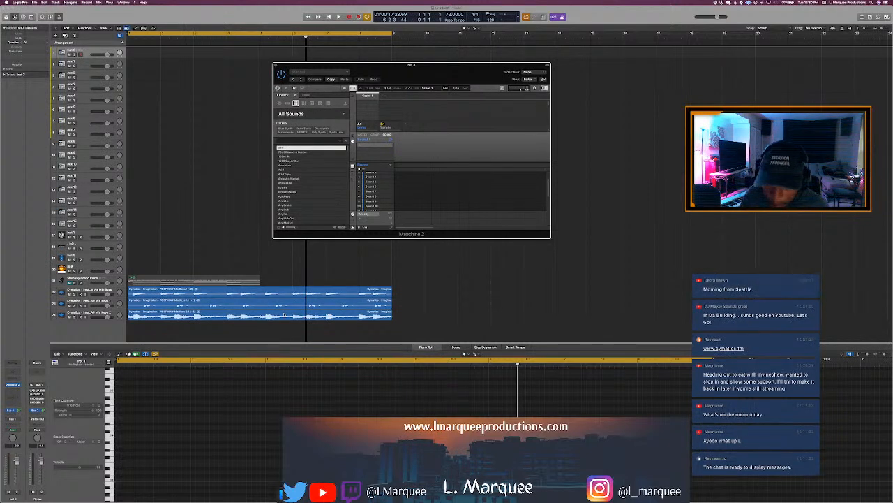
pyautogui.press('Return')
pyautogui.press('space')
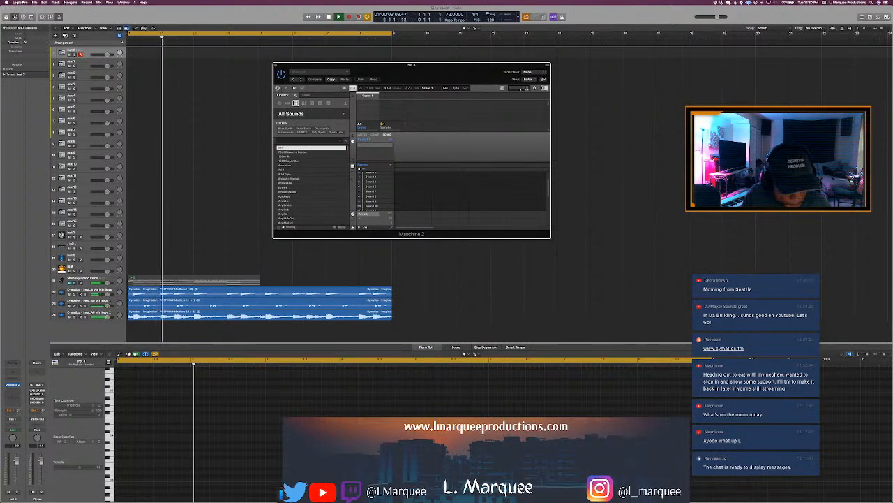
# Switch to Finder, go to the Music folder and look inside its last subfolder for drum kits
pyautogui.press('super+Tab')
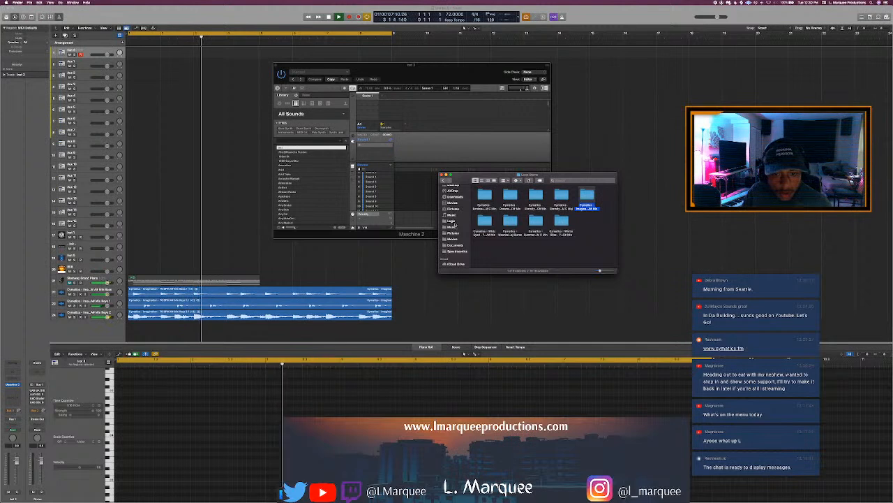
pyautogui.click(452, 227)
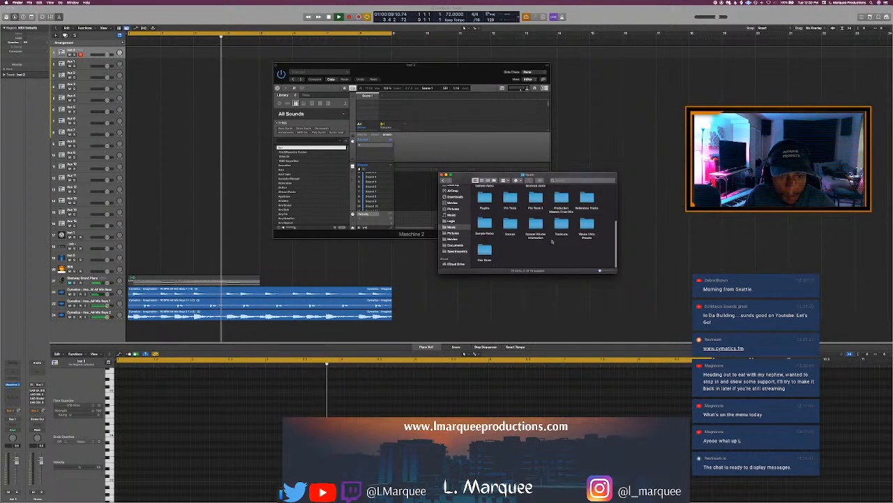
pyautogui.doubleClick(486, 250)
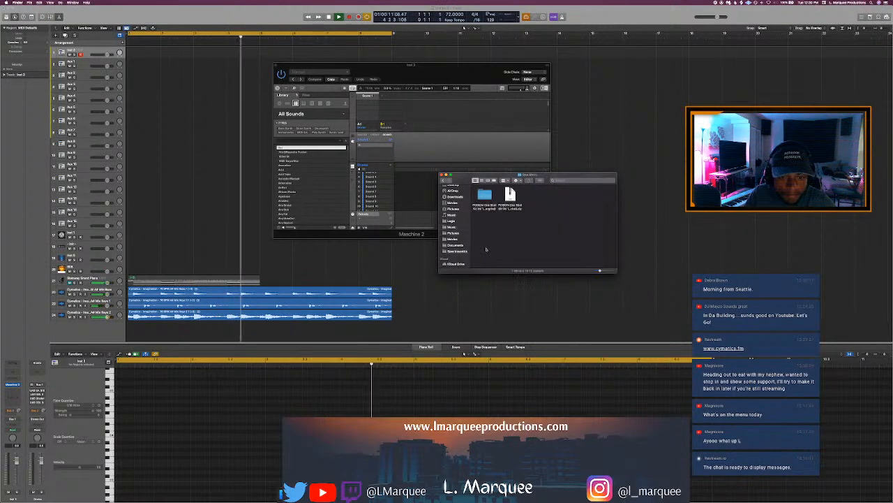
pyautogui.click(443, 180)
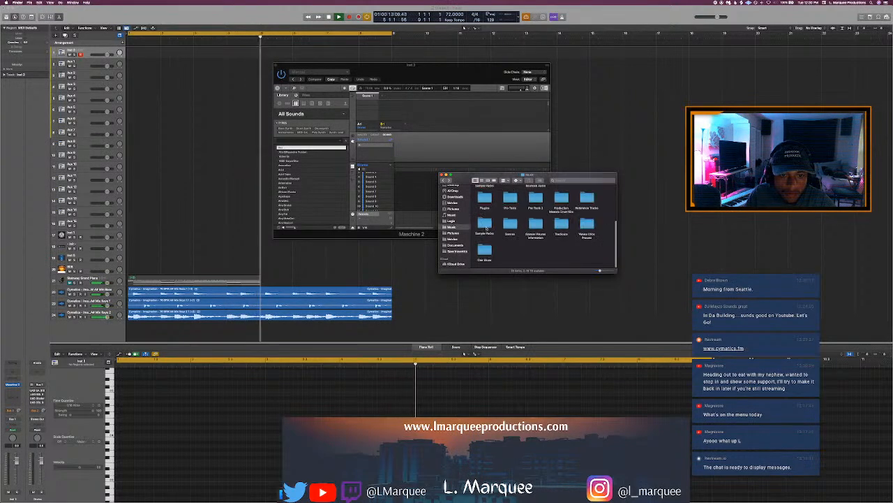
# Browse the drum kits in the Drum Samples folder and return to the Music folder
pyautogui.scroll(3, 488, 223)
pyautogui.click(510, 222)
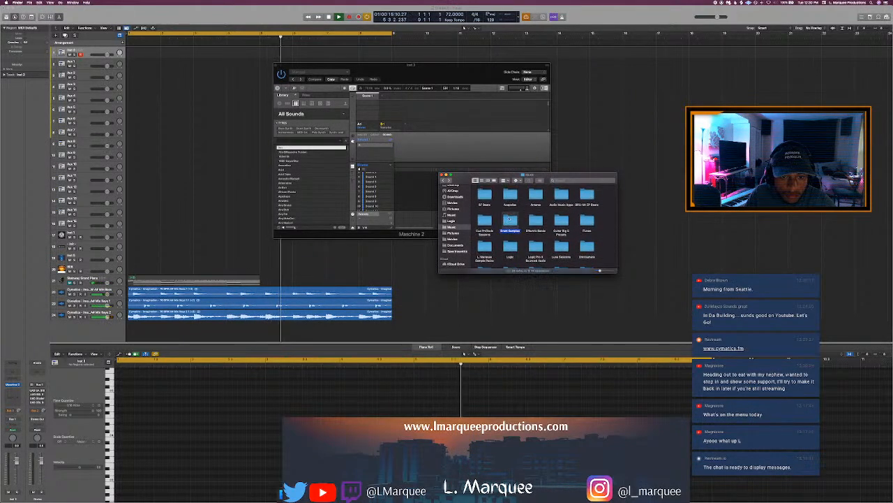
pyautogui.doubleClick(510, 221)
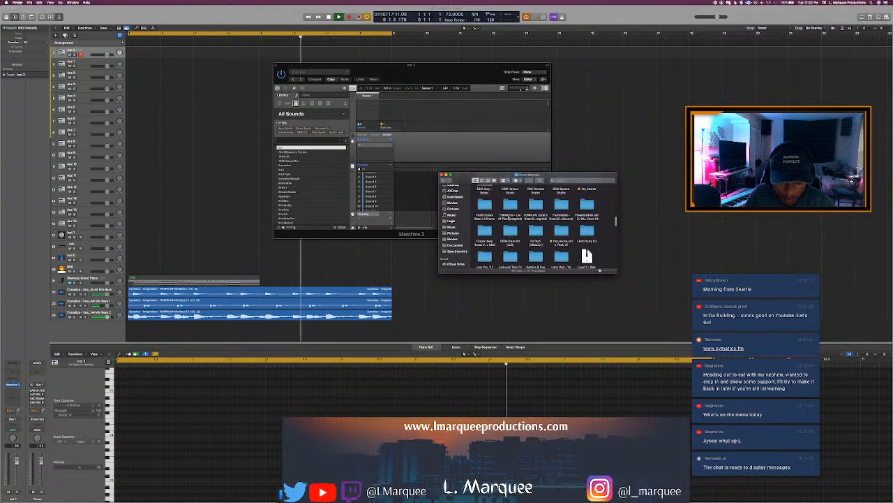
pyautogui.scroll(-2, 555, 234)
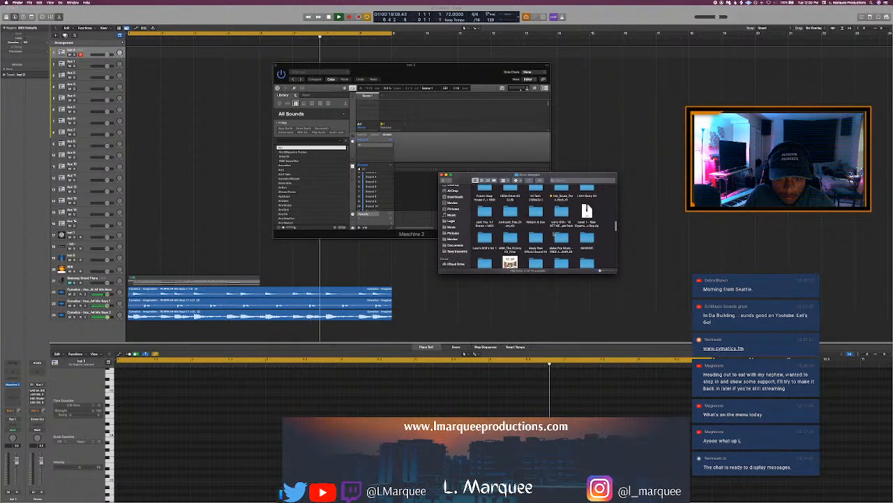
pyautogui.scroll(-2, 554, 235)
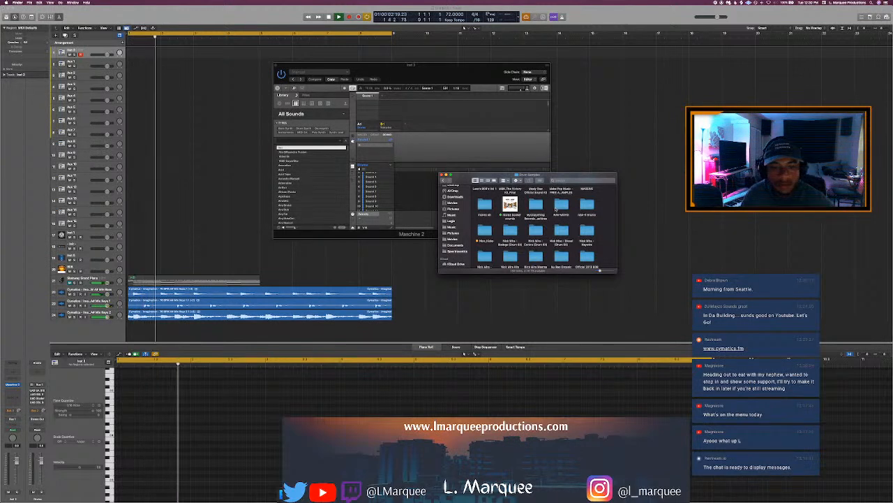
pyautogui.scroll(-3, 556, 208)
pyautogui.scroll(-5, 551, 216)
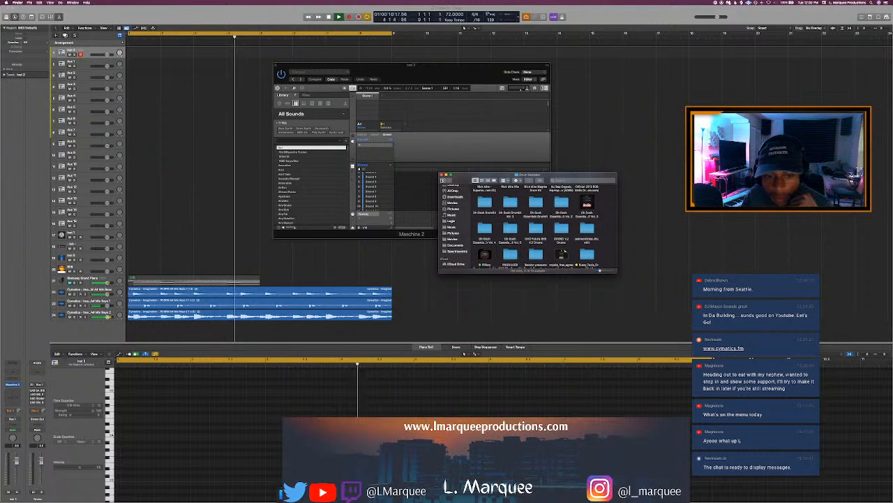
pyautogui.click(444, 182)
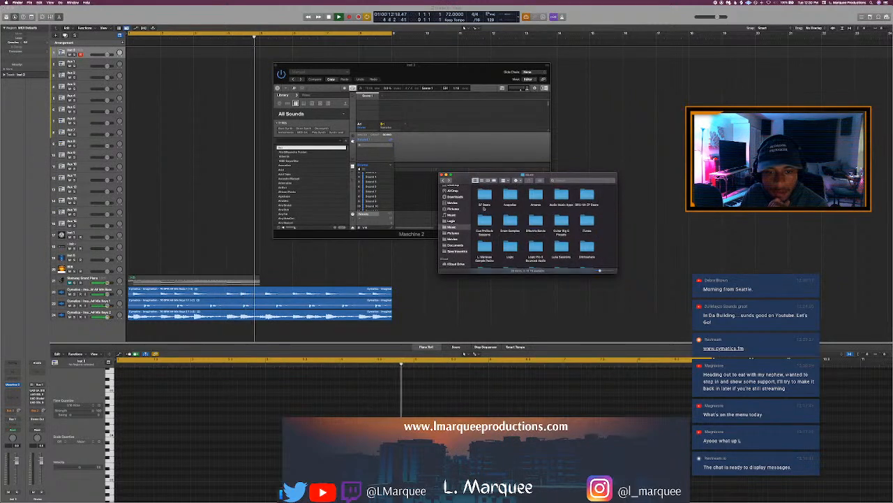
pyautogui.click(515, 224)
pyautogui.doubleClick(516, 224)
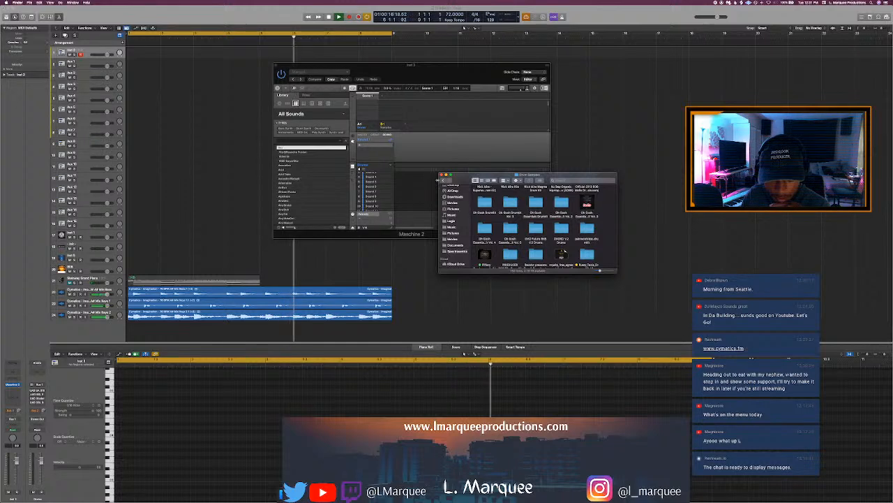
pyautogui.click(443, 181)
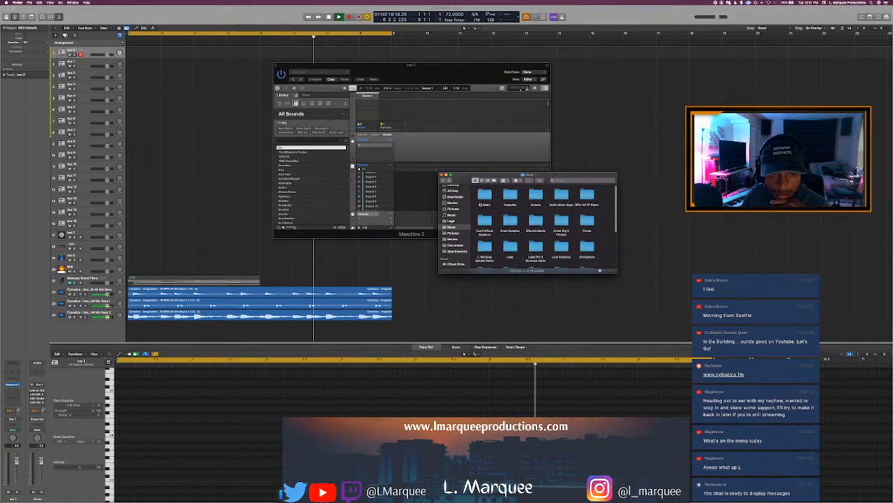
# Open the Sample Packs folder inside the Music folder and browse its packs for drum sounds
pyautogui.scroll(-5, 515, 229)
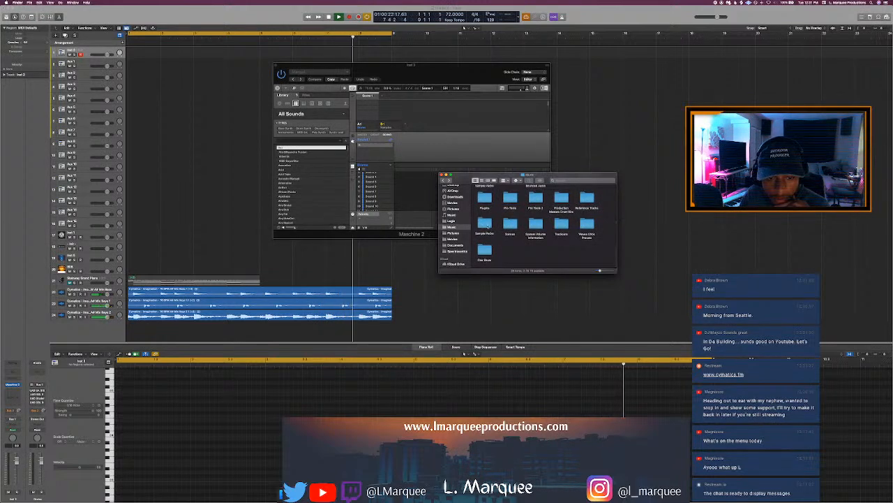
pyautogui.doubleClick(486, 225)
pyautogui.scroll(5, 566, 228)
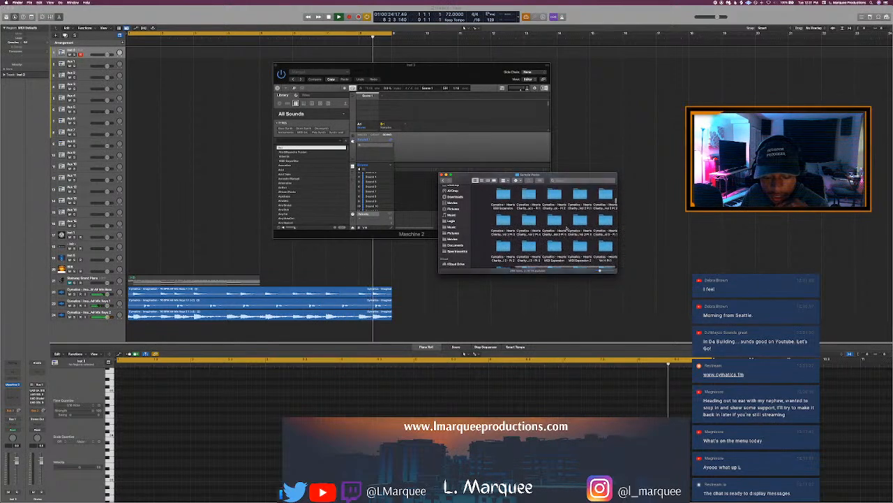
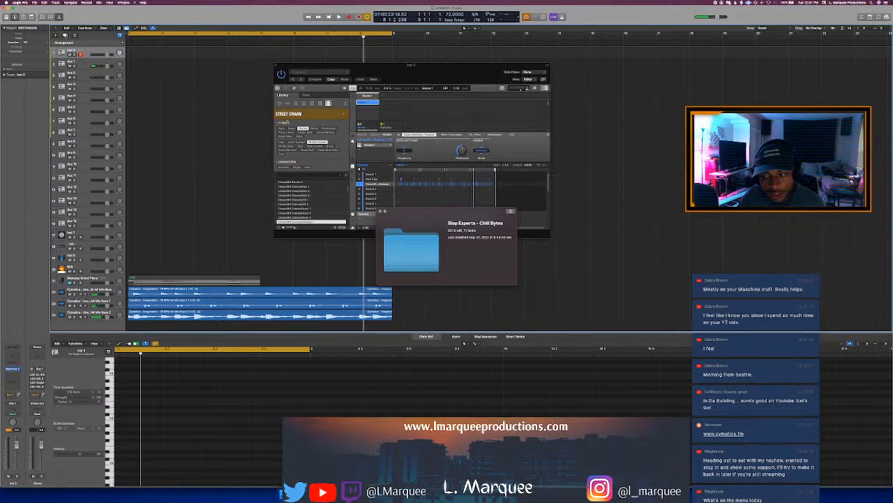
# Save the project in the Logic folder under the name Lofi Mood
pyautogui.press('super+s')
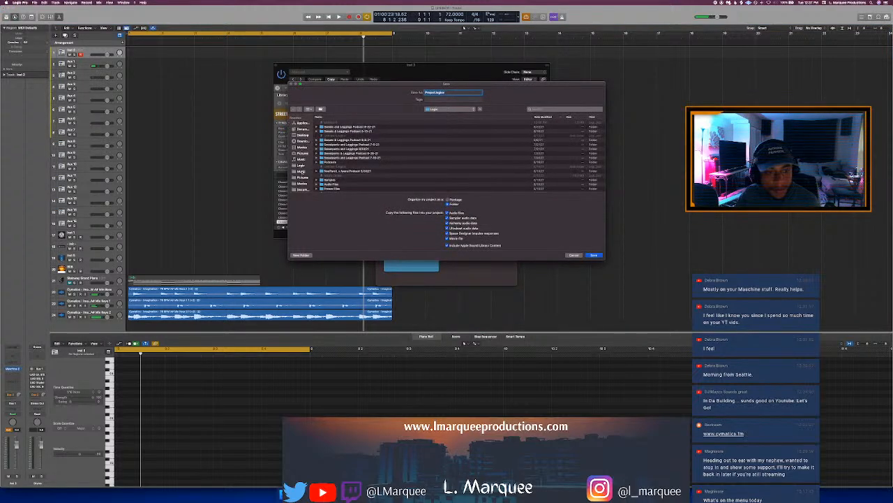
pyautogui.click(301, 165)
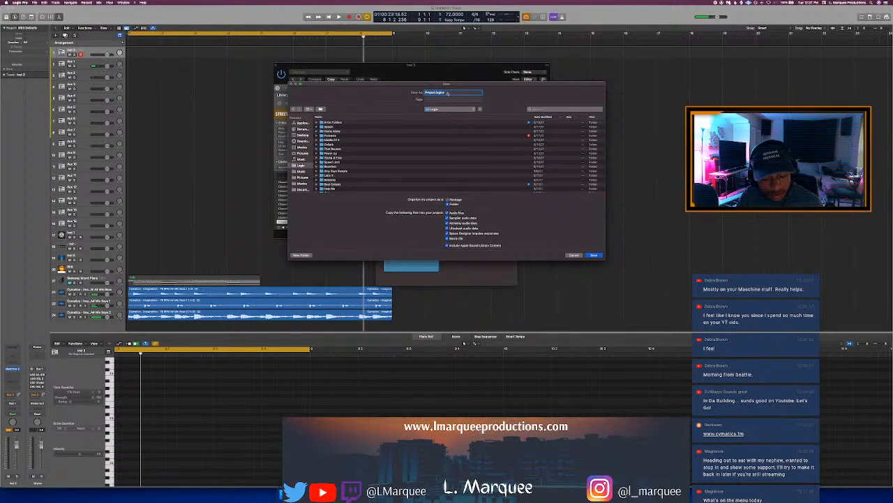
pyautogui.write('Iof')
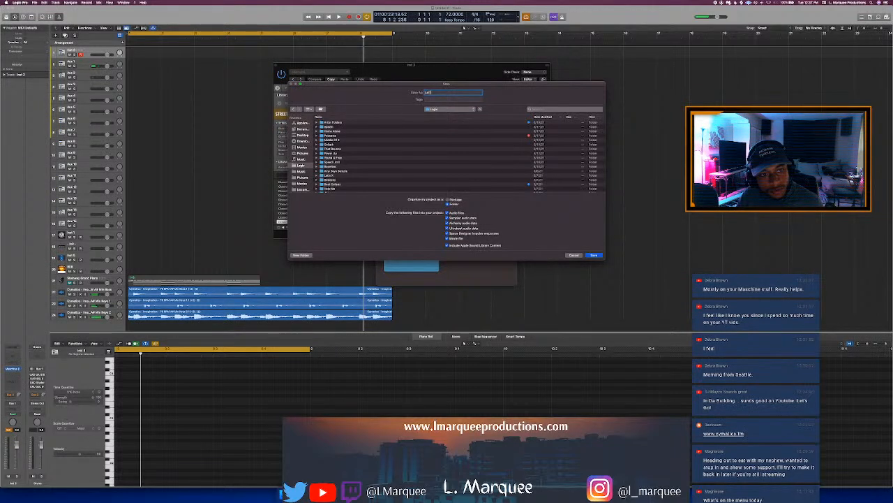
pyautogui.write('i Mood')
pyautogui.press('Return')
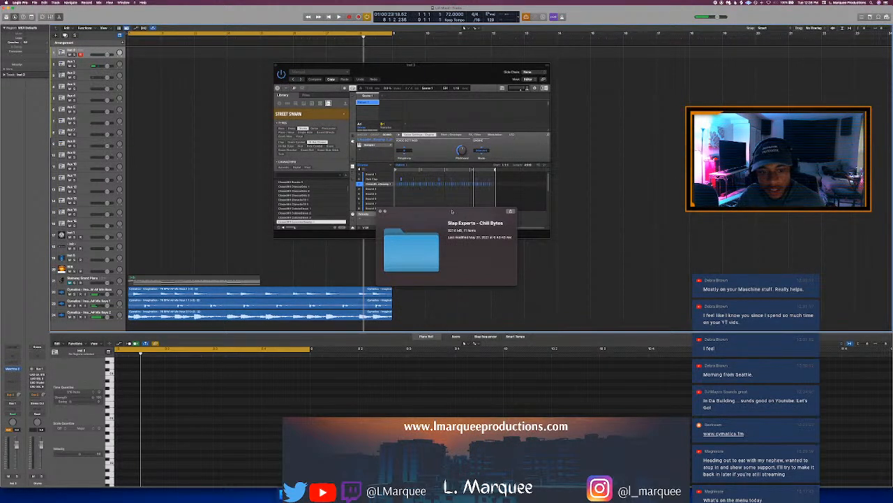
# Move the Maschine 2 window aside and bounce the project as an MP3 only, without the PCM file
pyautogui.moveTo(396, 75); pyautogui.dragTo(554, 93)
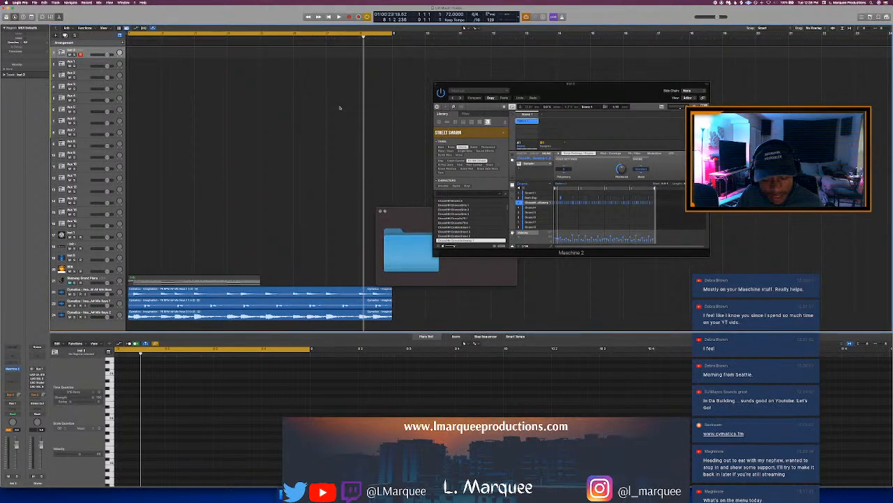
pyautogui.press('super+b')
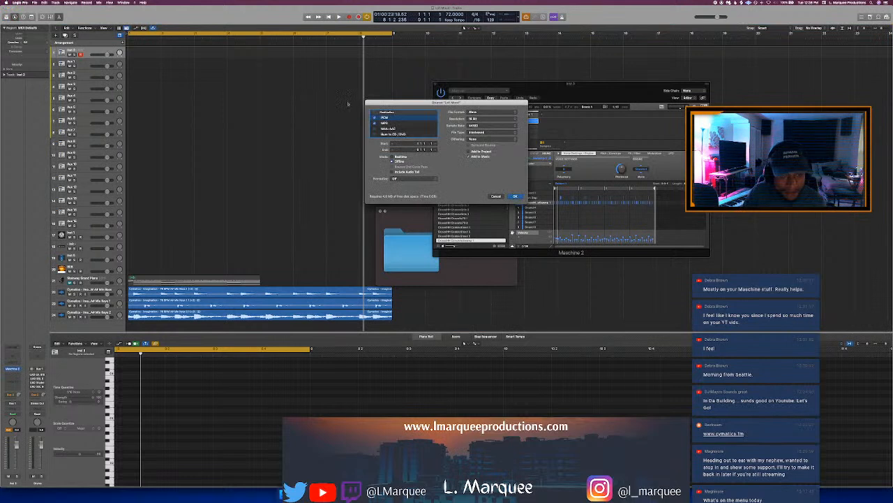
pyautogui.click(386, 123)
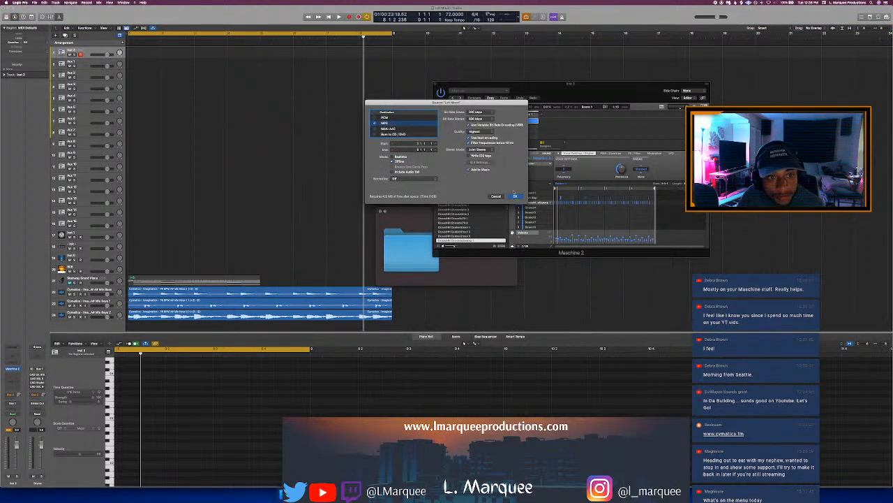
pyautogui.click(517, 197)
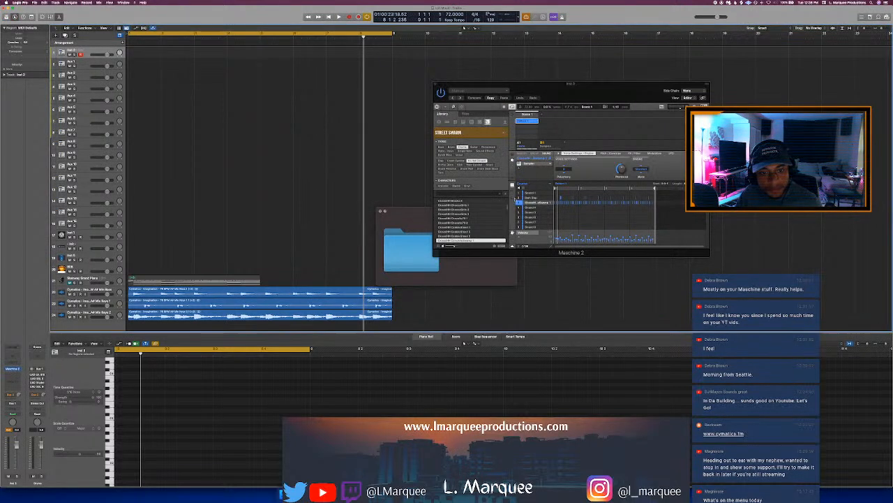
pyautogui.click(591, 255)
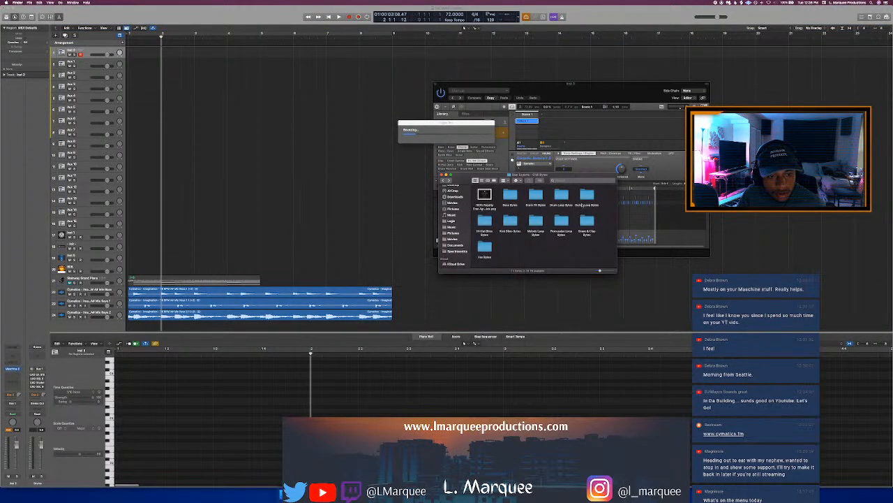
# Open the Melody Loop Bytes folder of the Slap Experts - Chill Bytes pack and preview two of its loops
pyautogui.click(587, 195)
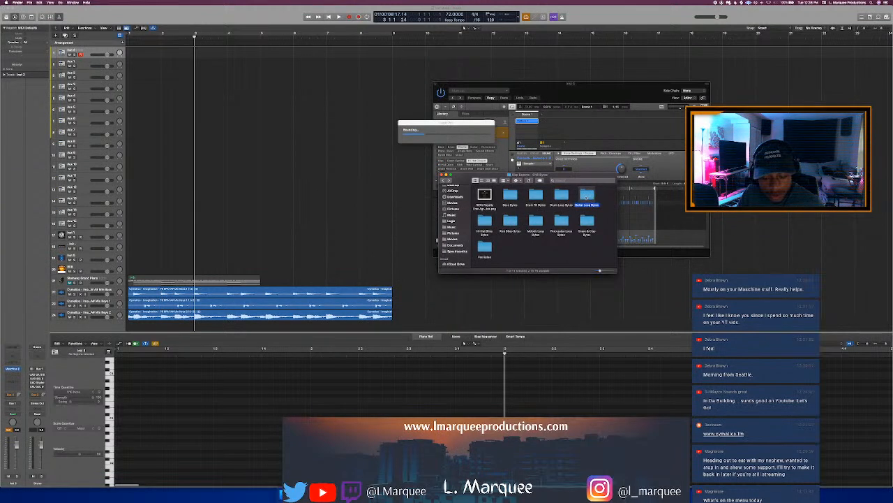
pyautogui.doubleClick(536, 222)
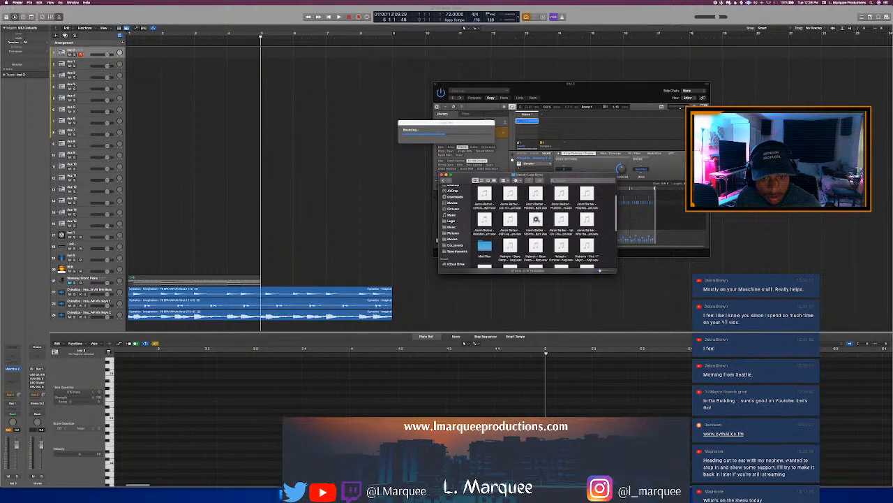
pyautogui.click(536, 220)
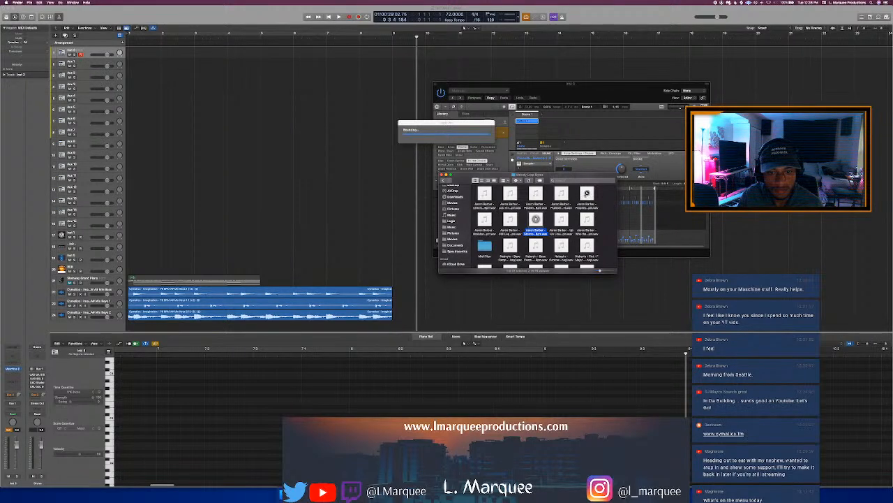
pyautogui.click(587, 195)
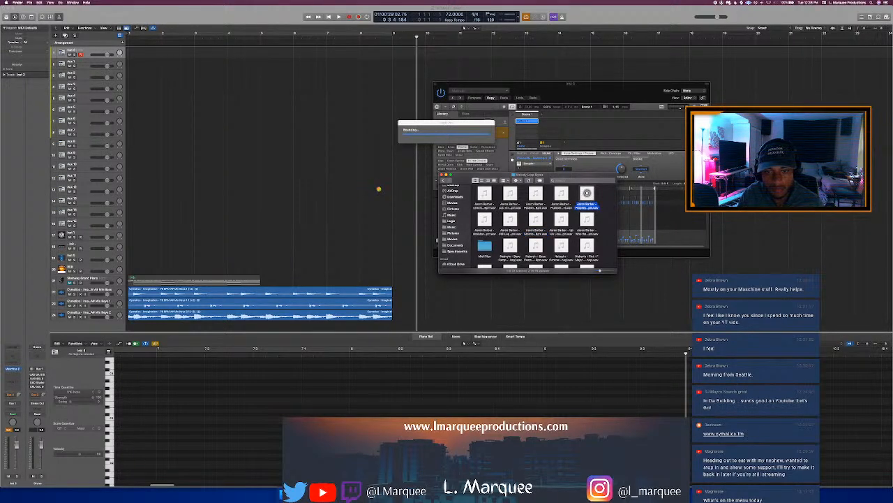
# Close the current project and create a new one from the Beat Template, previewing another melody loop meanwhile
pyautogui.click(378, 188)
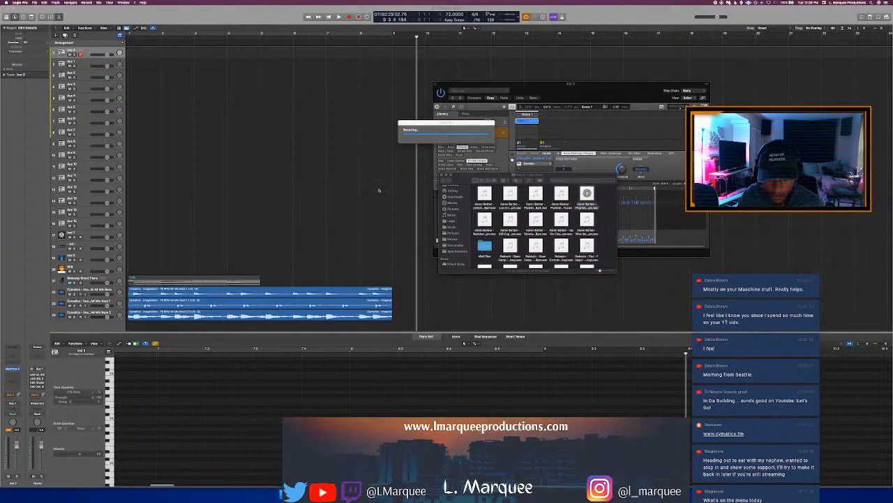
pyautogui.press('super+n')
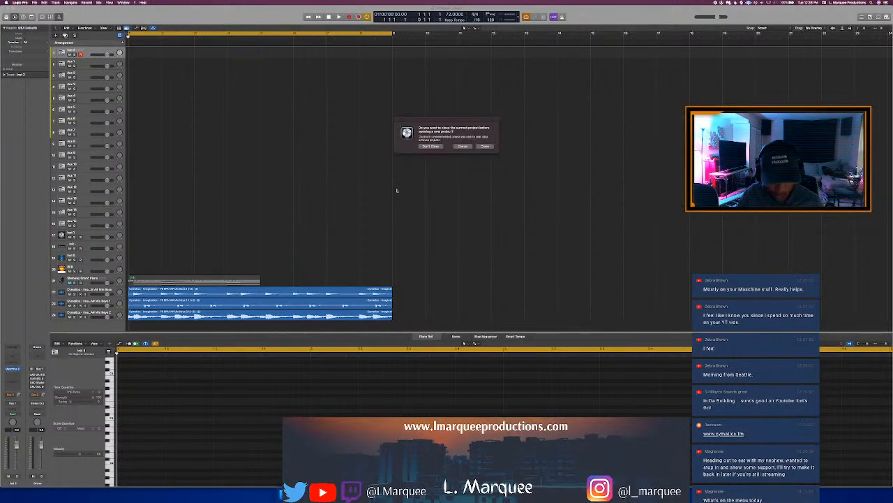
pyautogui.click(488, 147)
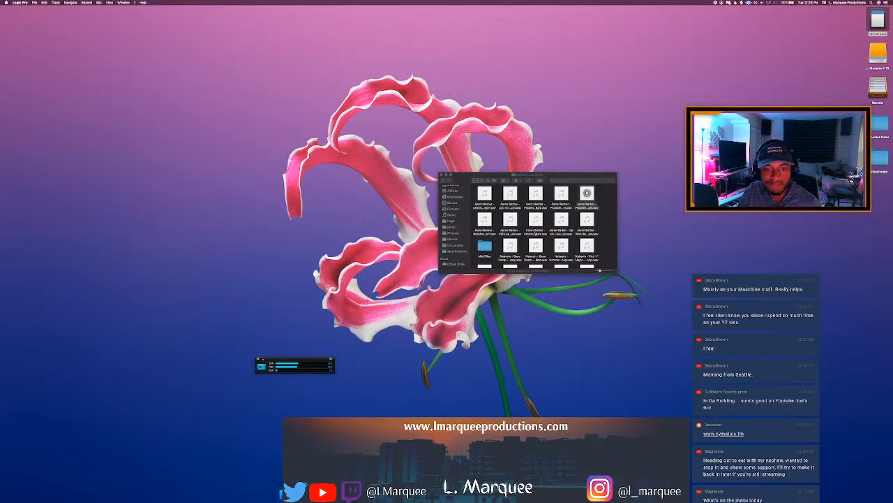
pyautogui.click(562, 245)
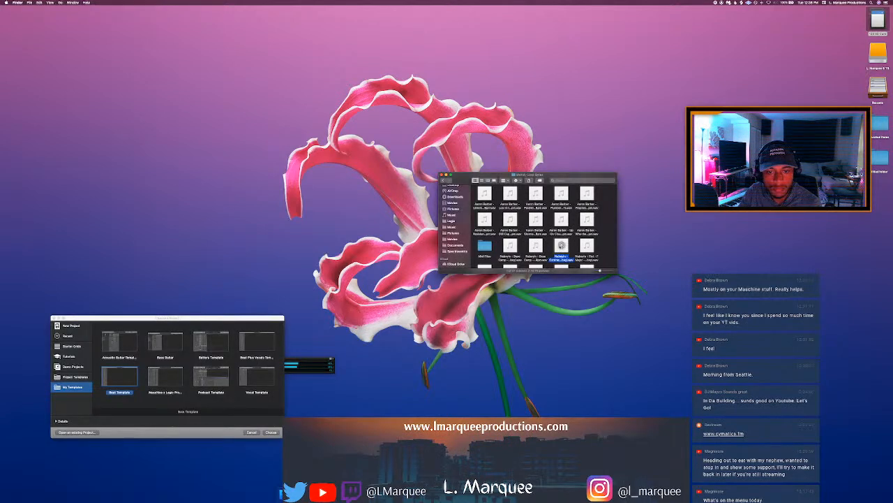
pyautogui.click(277, 433)
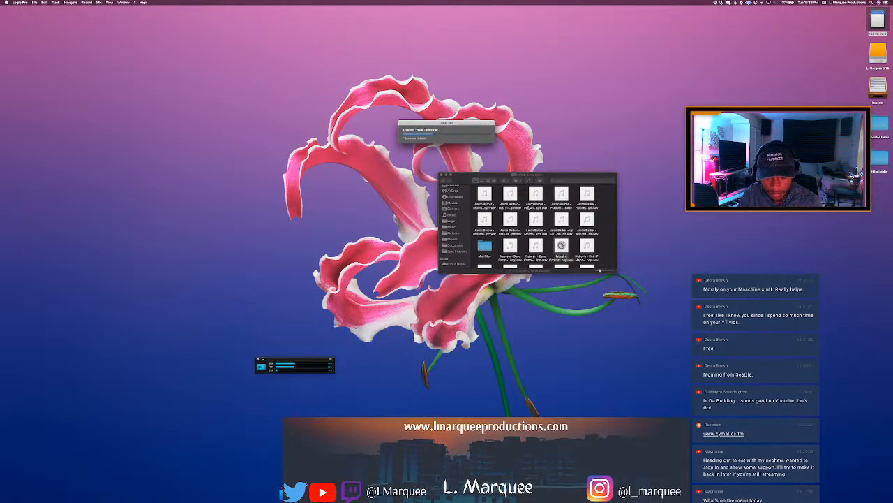
# Look further through the Melody Loop Bytes folder and preview the Lake Minnetonka loop
pyautogui.scroll(-3, 510, 220)
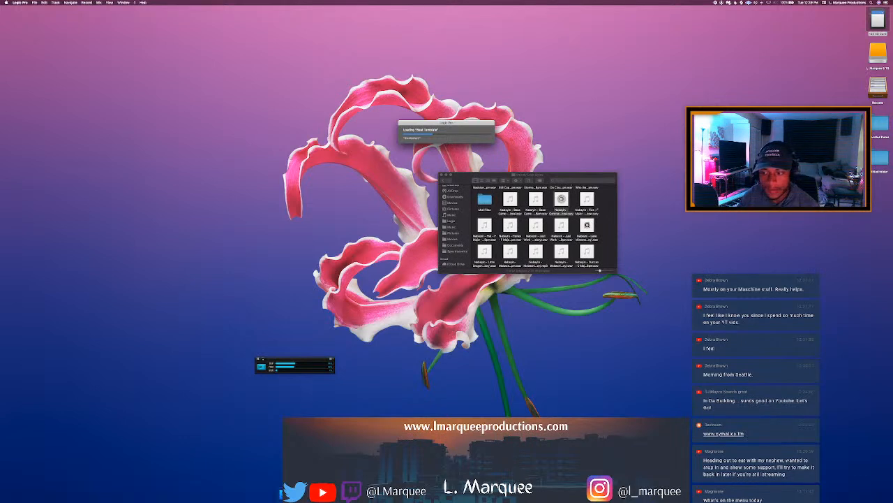
pyautogui.click(587, 225)
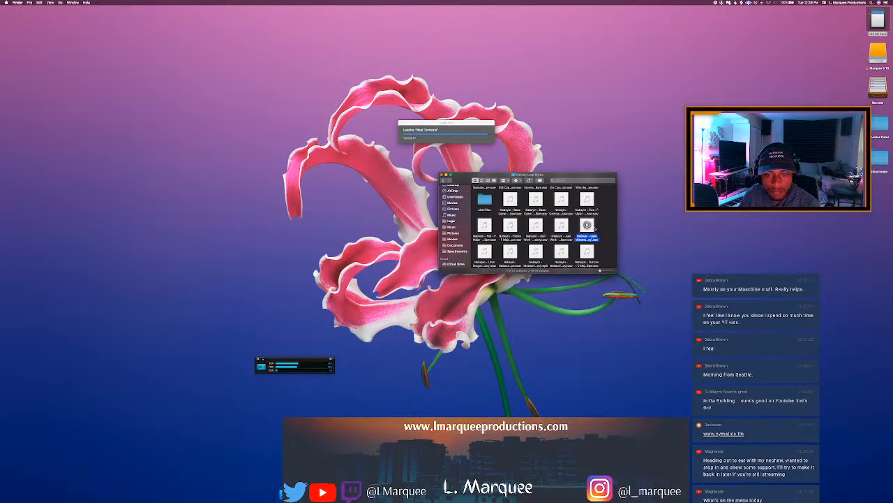
pyautogui.scroll(-3, 594, 237)
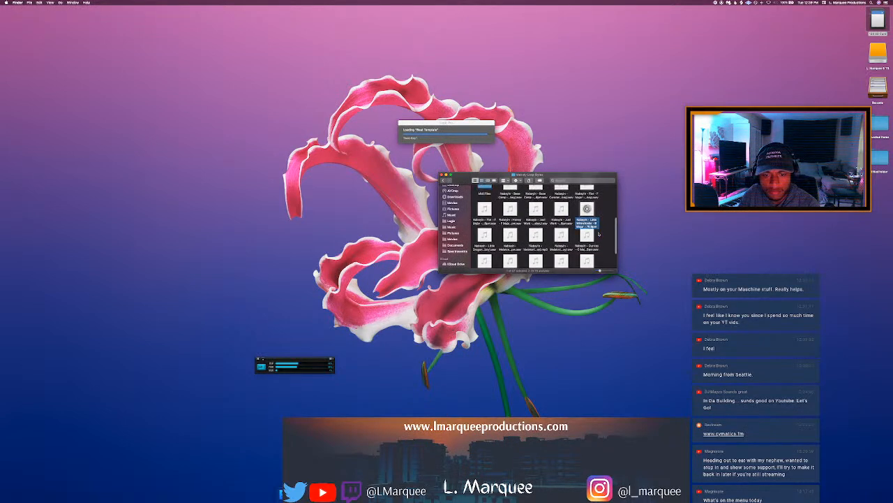
pyautogui.scroll(4, 598, 236)
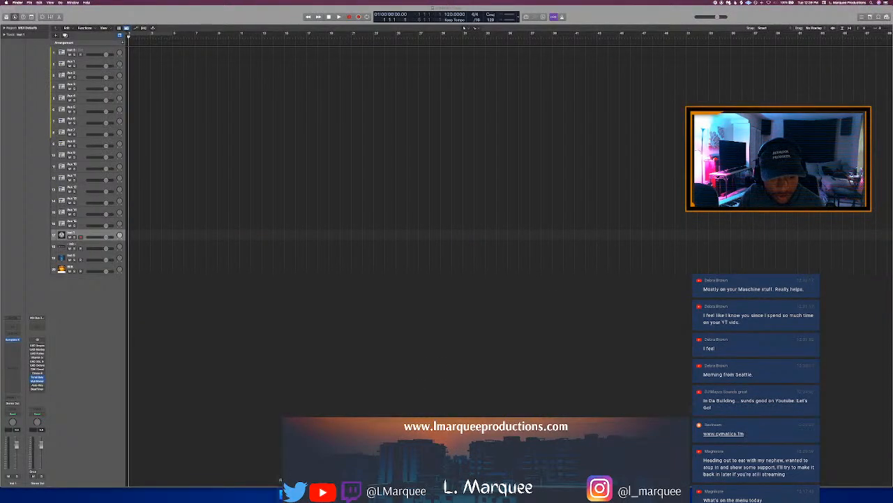
# Check the Lake Minnetonka loop's full file name in Finder and set the new project's tempo to 75 BPM
pyautogui.click(280, 493)
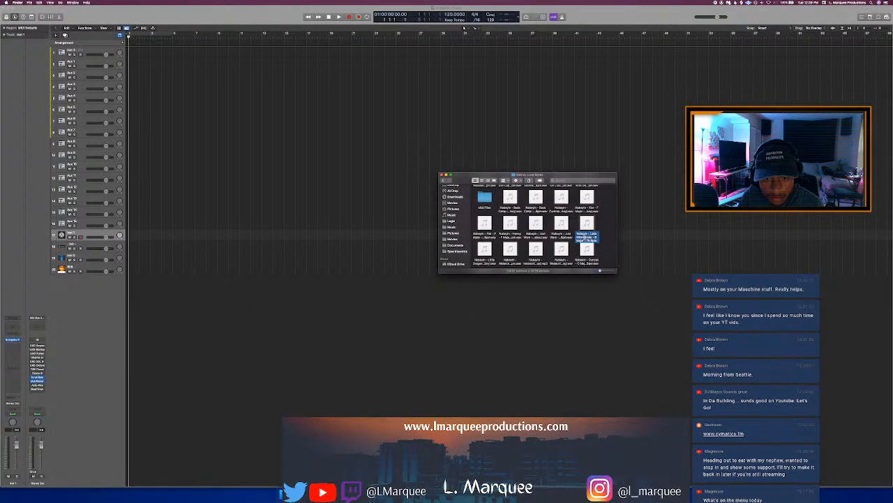
pyautogui.click(464, 28)
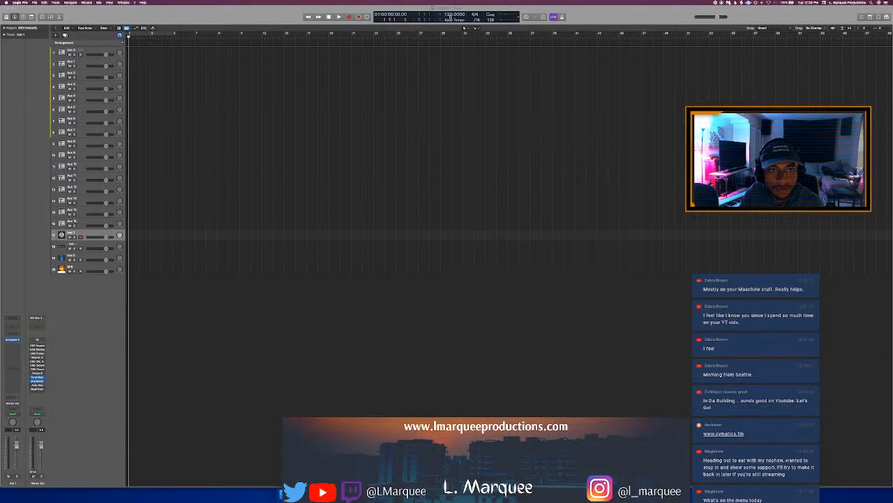
pyautogui.write('78')
pyautogui.press('Return')
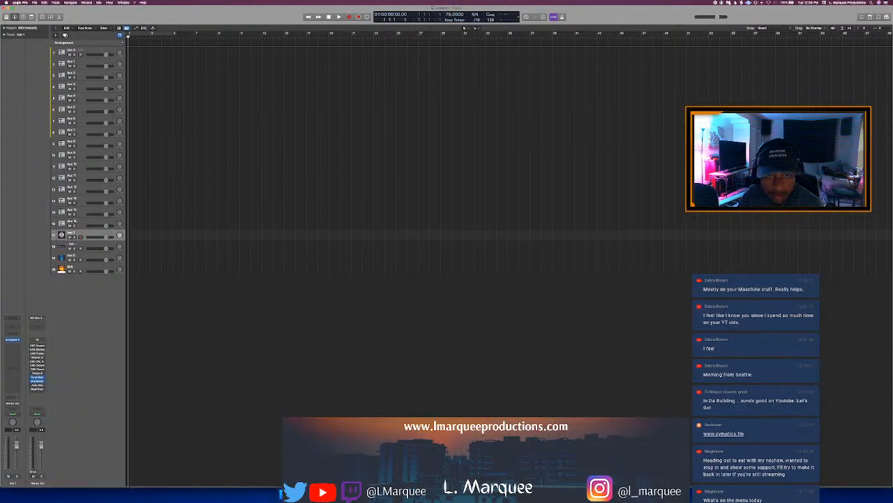
# Bring back the Finder window and place the Lake Minnetonka loop at bar 1 on a new audio track below the last track
pyautogui.hotkey('ctrl', 'Up')
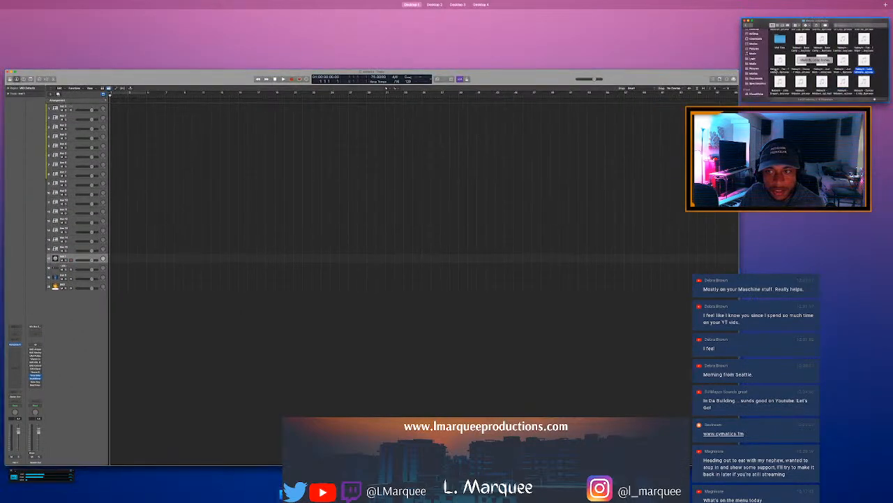
pyautogui.click(803, 73)
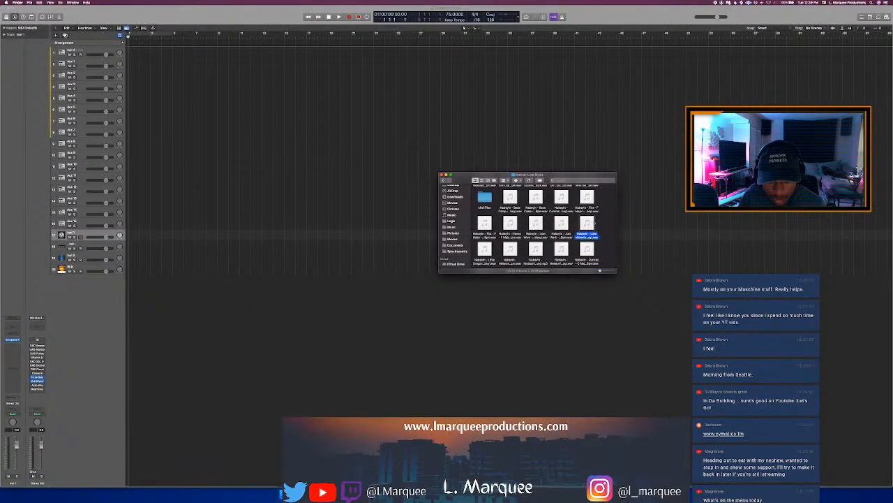
pyautogui.moveTo(589, 224); pyautogui.dragTo(130, 288)
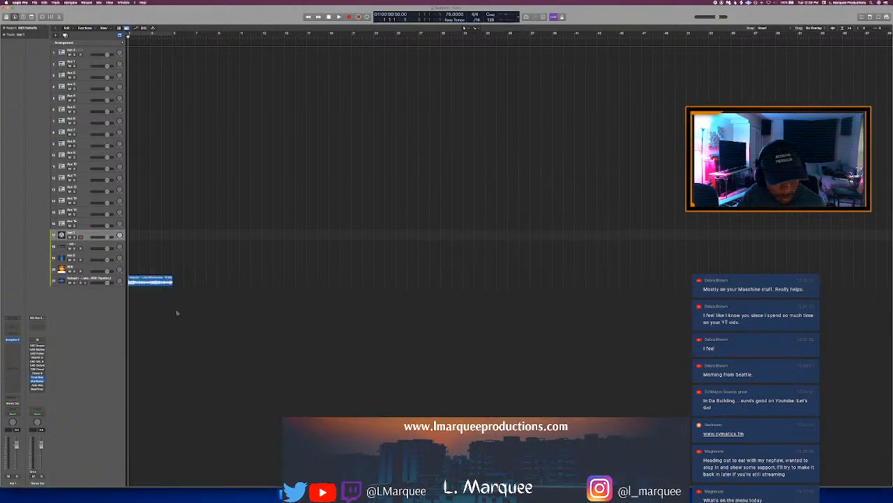
# Turn on cycle mode over the imported loop and play it from bar 1, checking the loop folder before replaying it
pyautogui.press('space')
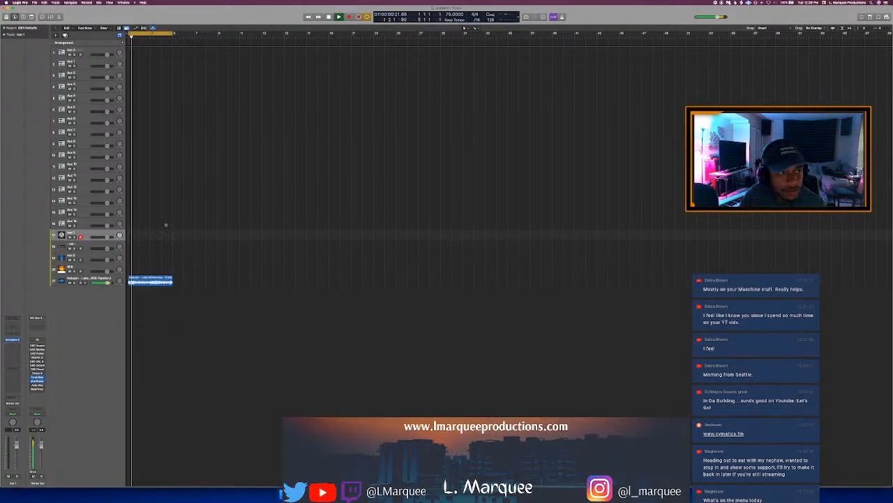
pyautogui.click(287, 492)
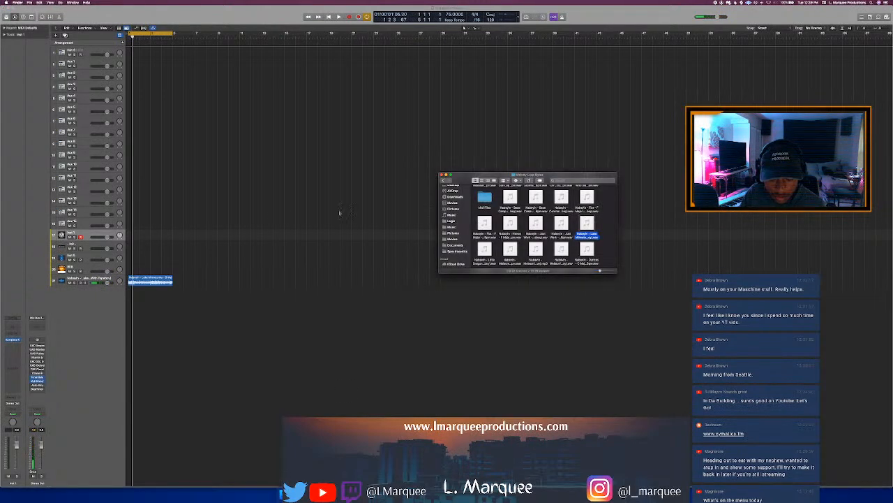
pyautogui.click(263, 206)
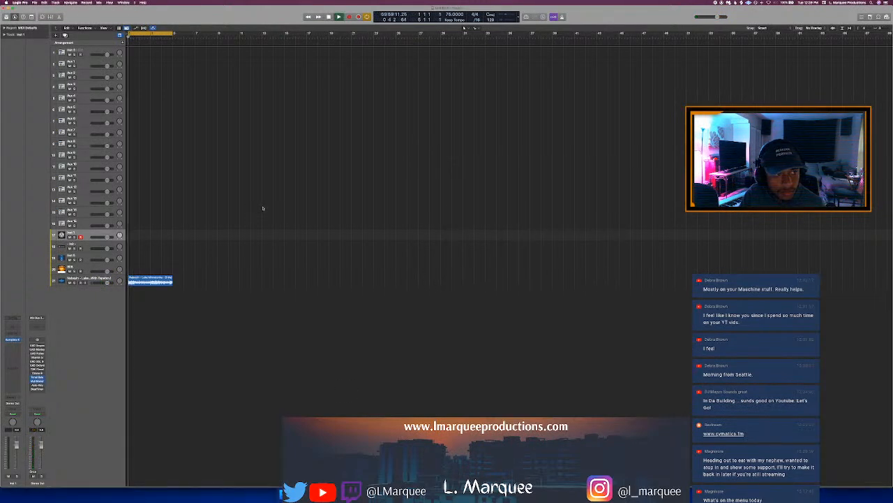
pyautogui.press('space')
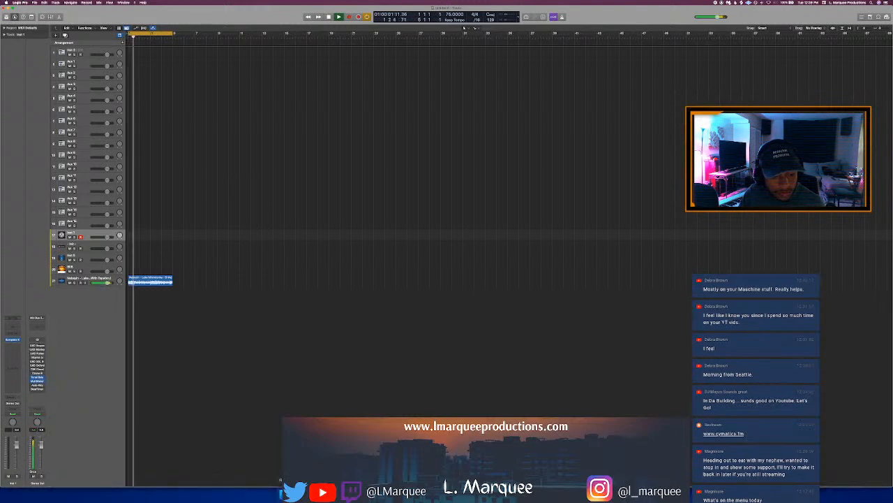
# Open the MIDI Files folder inside the Melody Loop Bytes folder in Finder and look for the Lake Minnetonka MIDI file
pyautogui.click(286, 492)
pyautogui.click(484, 199)
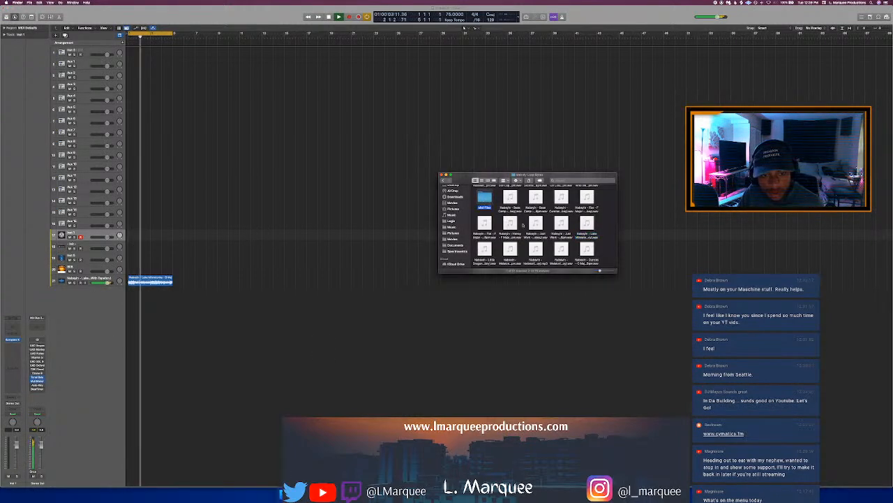
pyautogui.doubleClick(484, 199)
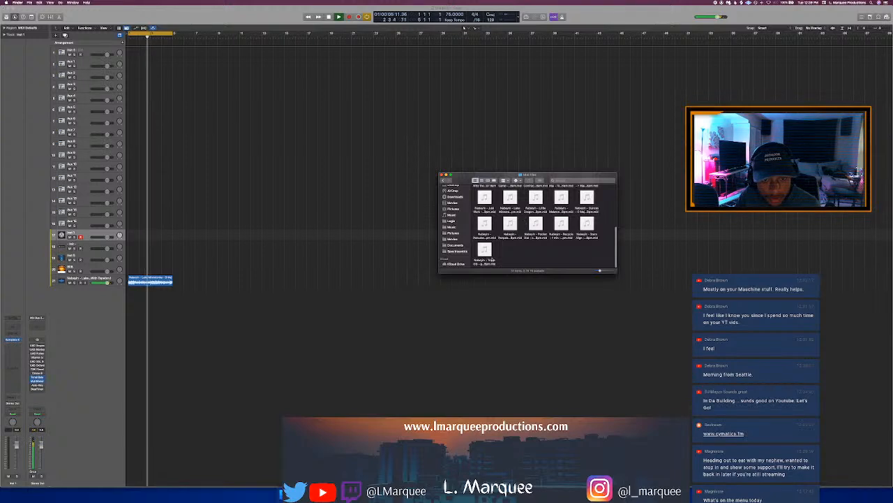
pyautogui.moveTo(493, 259)
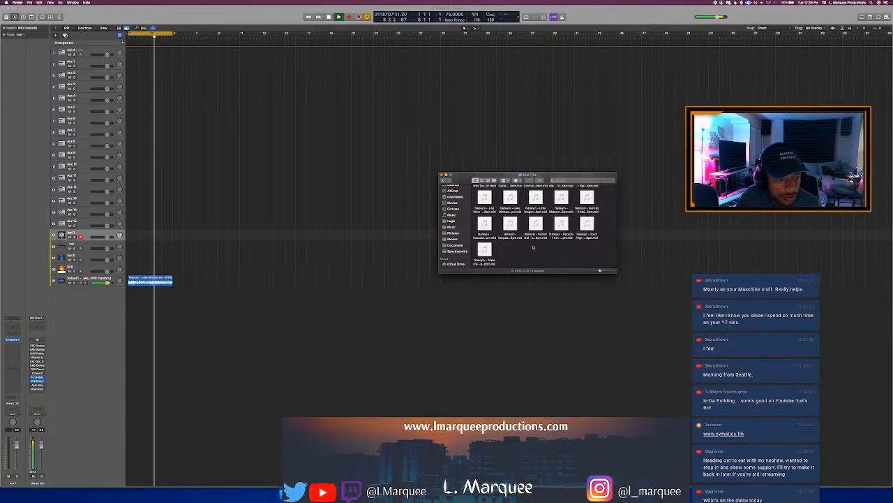
pyautogui.scroll(2, 528, 230)
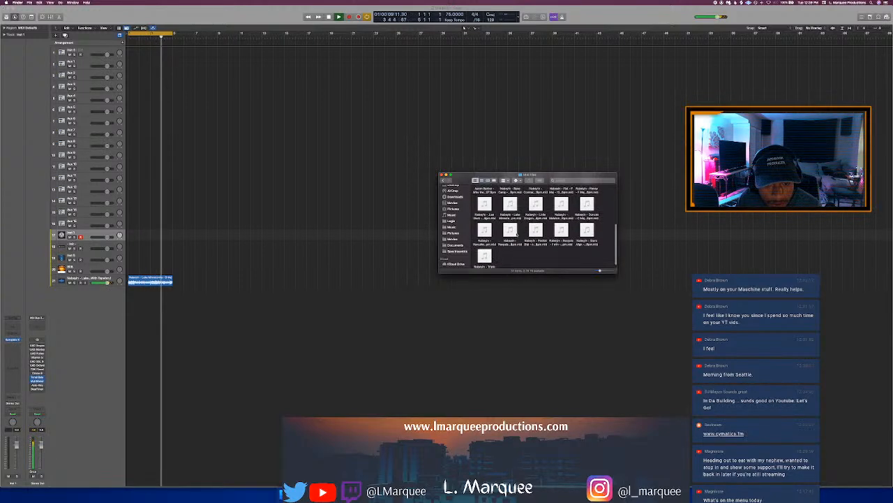
pyautogui.click(560, 220)
pyautogui.scroll(3, 558, 230)
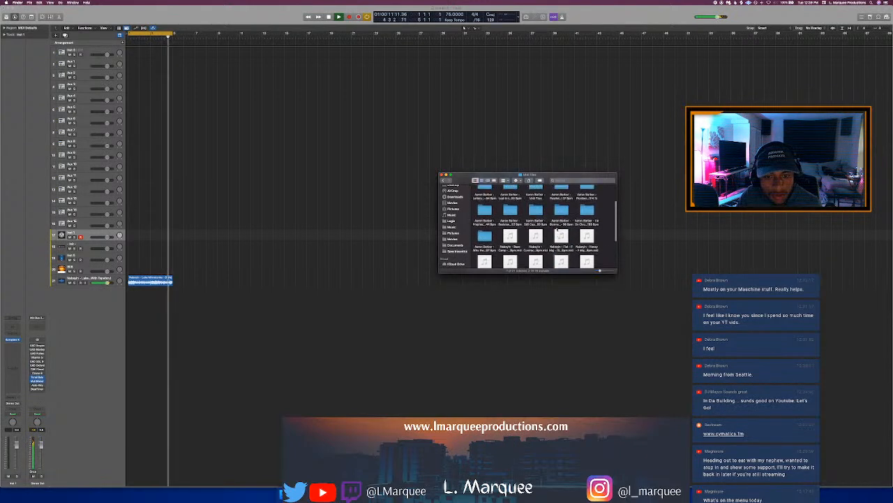
pyautogui.scroll(-5, 559, 227)
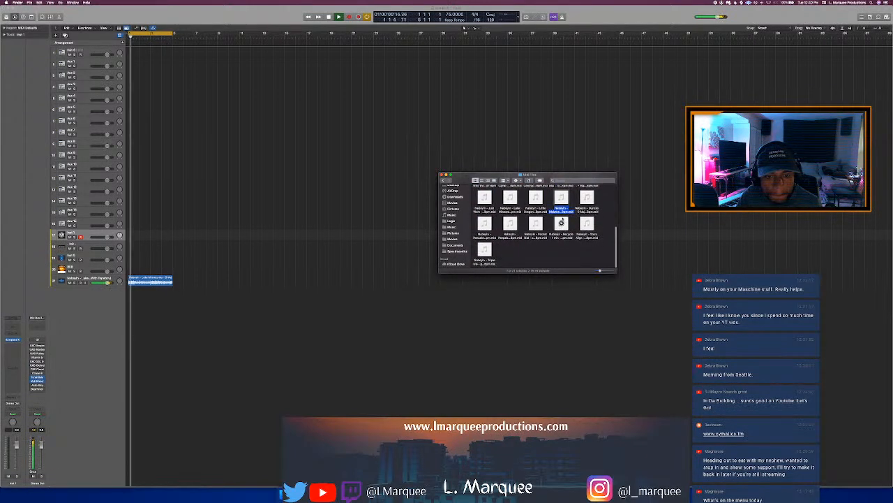
pyautogui.scroll(6, 559, 228)
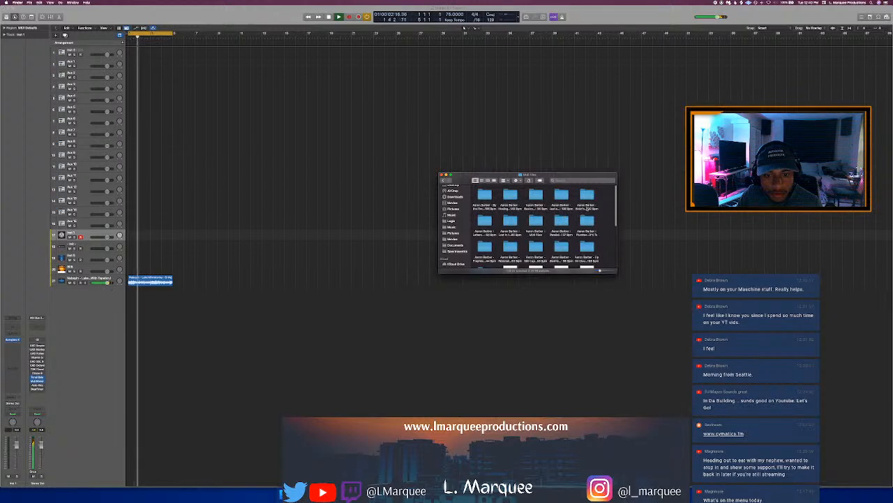
pyautogui.scroll(-3, 590, 249)
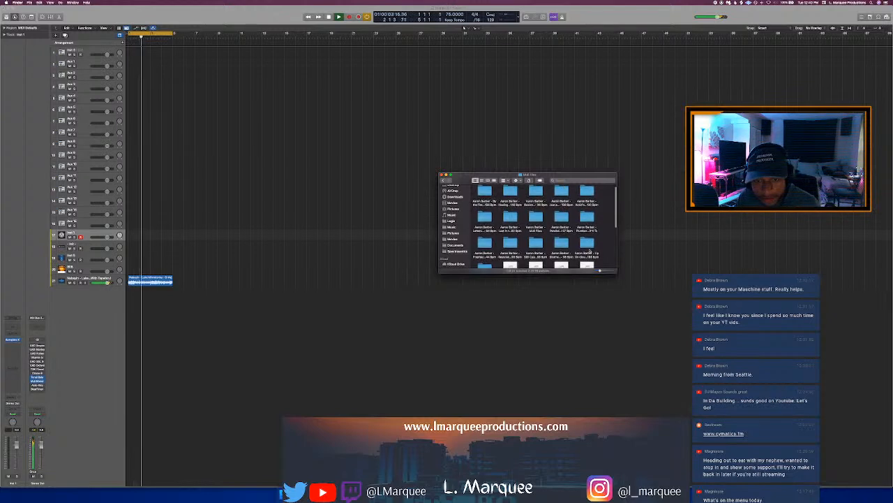
# Check one of the MIDI subfolders, then import the Lake Minnetonka MIDI file at bar 1 from track 18 down and play it
pyautogui.doubleClick(563, 232)
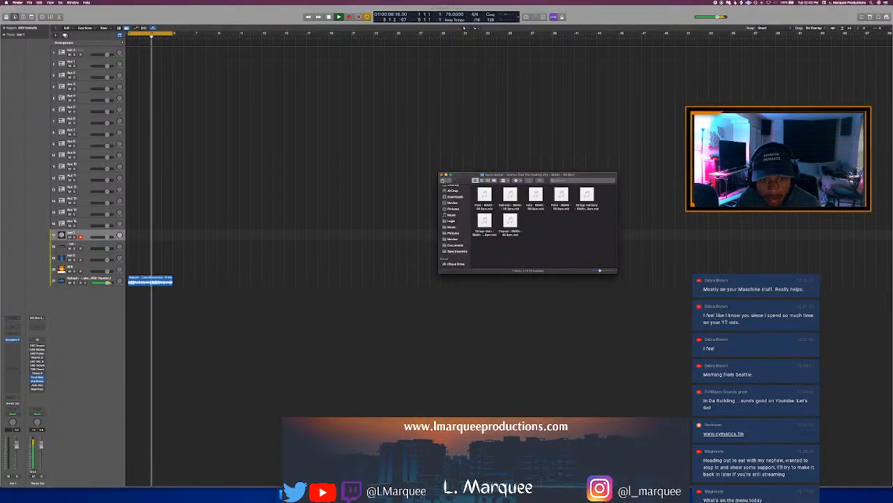
pyautogui.click(442, 181)
pyautogui.scroll(-2, 574, 238)
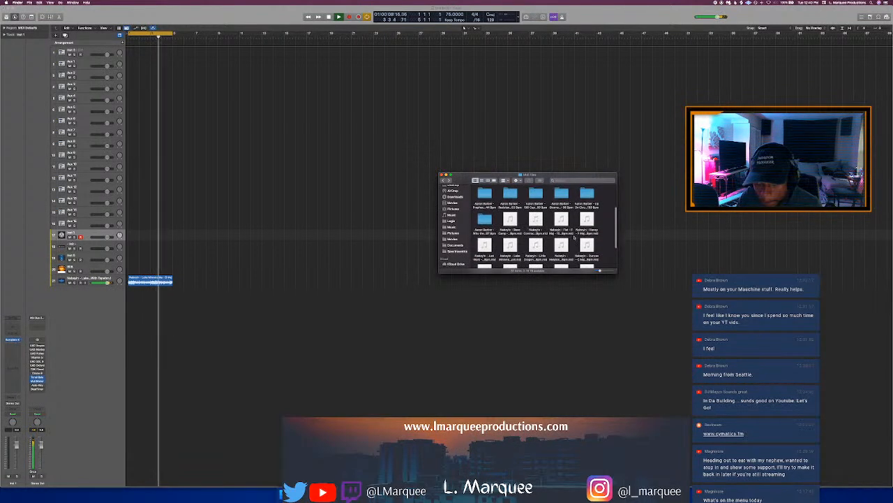
pyautogui.scroll(-3, 574, 238)
pyautogui.click(562, 206)
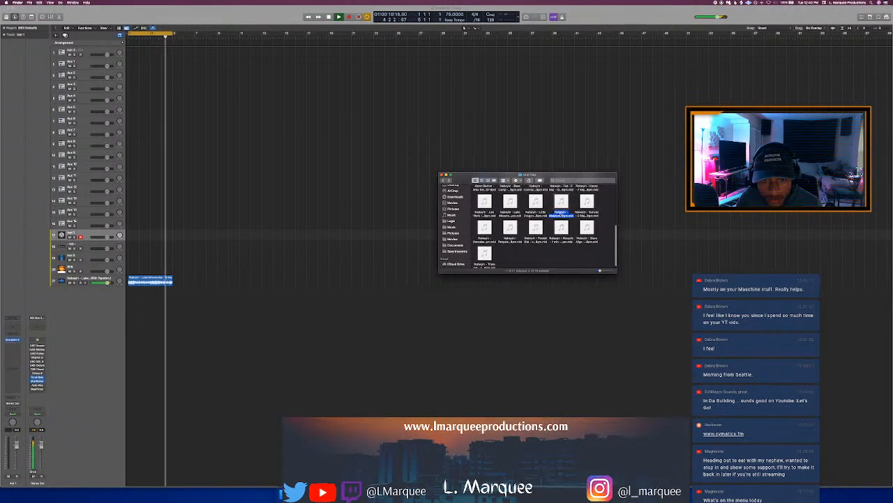
pyautogui.press('Left')
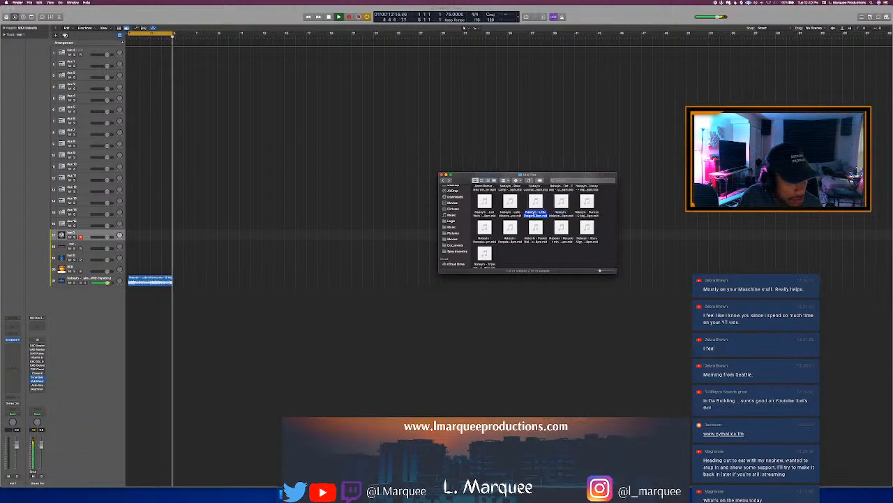
pyautogui.moveTo(510, 202); pyautogui.dragTo(126, 247)
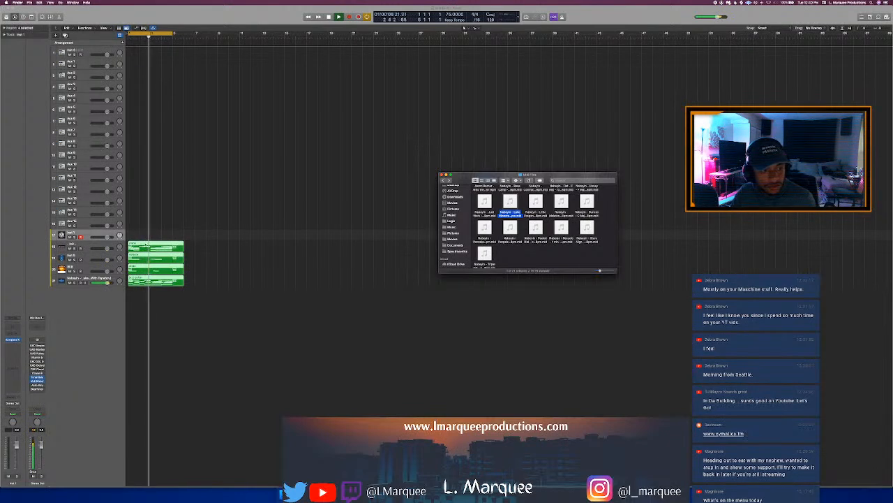
pyautogui.press('space')
pyautogui.click(222, 262)
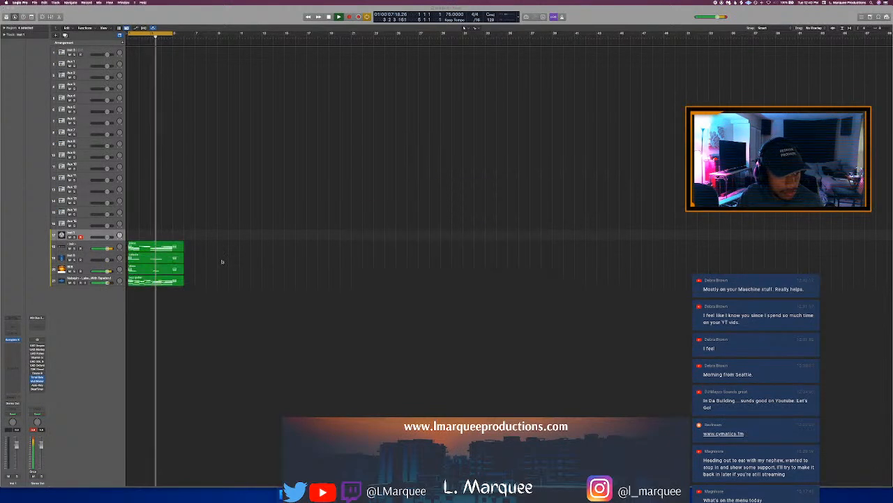
pyautogui.press('space')
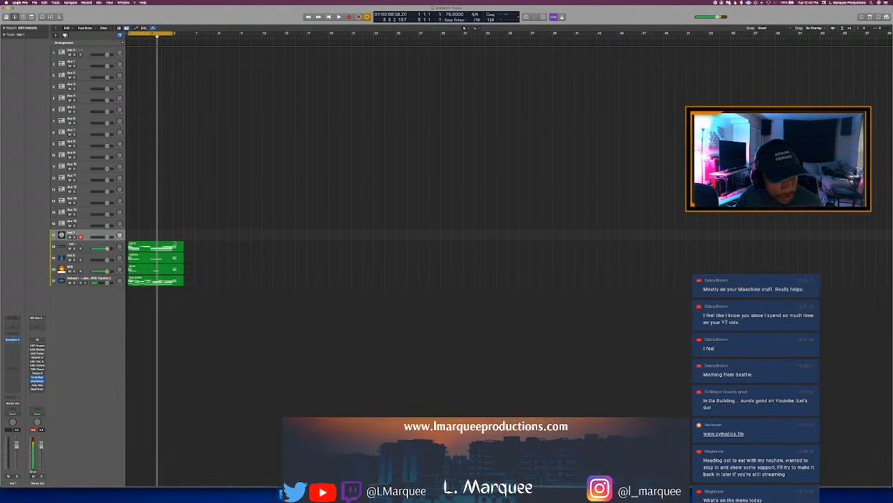
# Try to move the imported MIDI regions up one track, undo the move and cut the regions from the arrangement
pyautogui.moveTo(213, 241); pyautogui.dragTo(147, 305)
pyautogui.moveTo(140, 245); pyautogui.dragTo(141, 231)
pyautogui.click(176, 270)
pyautogui.press('super+z')
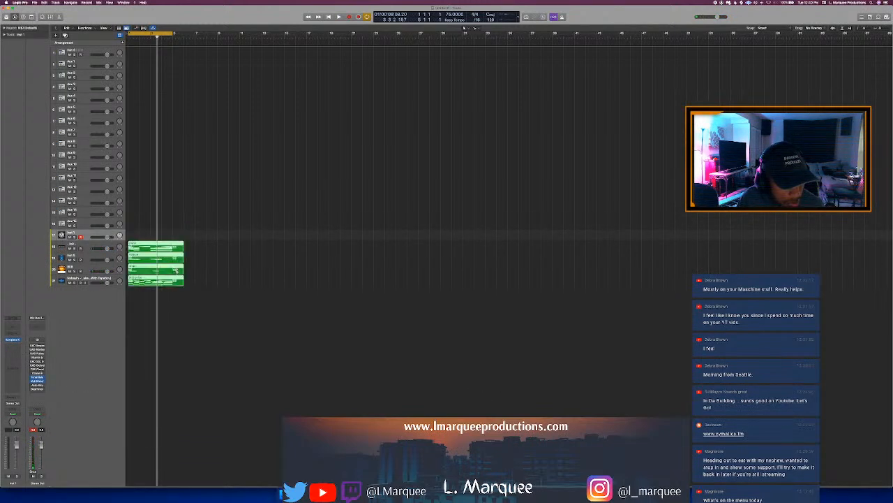
pyautogui.press('Delete')
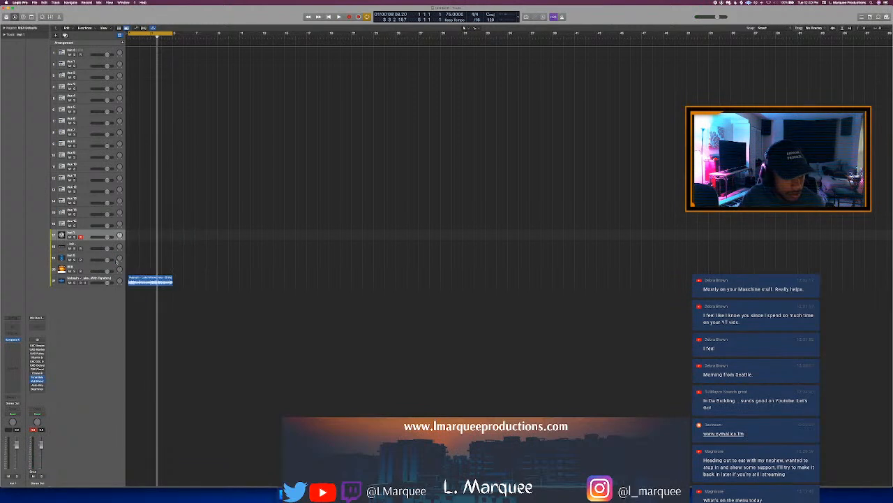
# Play the audio loop from bar 1 while duplicating track 20 and muting tracks 17 to 21, and stop playback
pyautogui.press('Return')
pyautogui.press('space')
pyautogui.click(142, 265)
pyautogui.press('super+d')
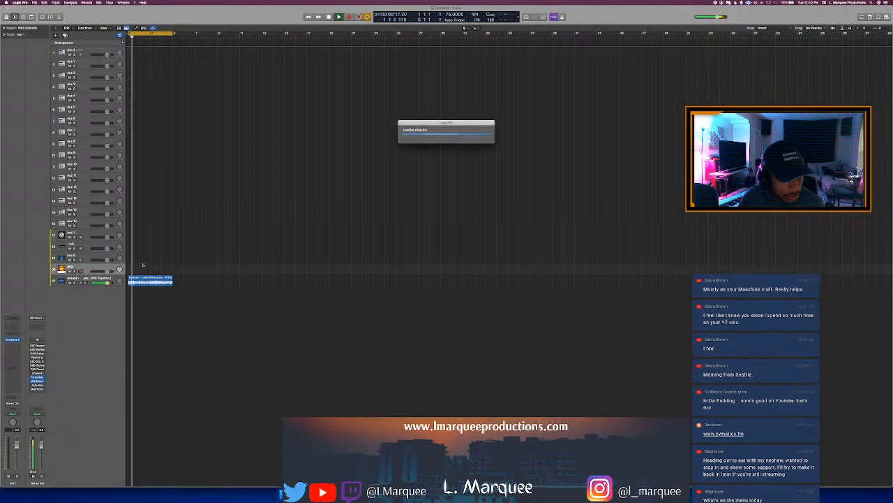
pyautogui.click(85, 233)
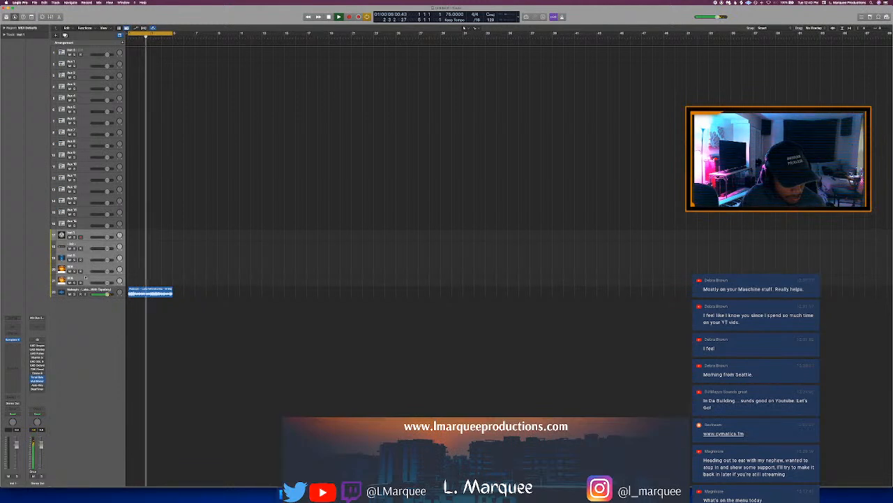
pyautogui.press('space')
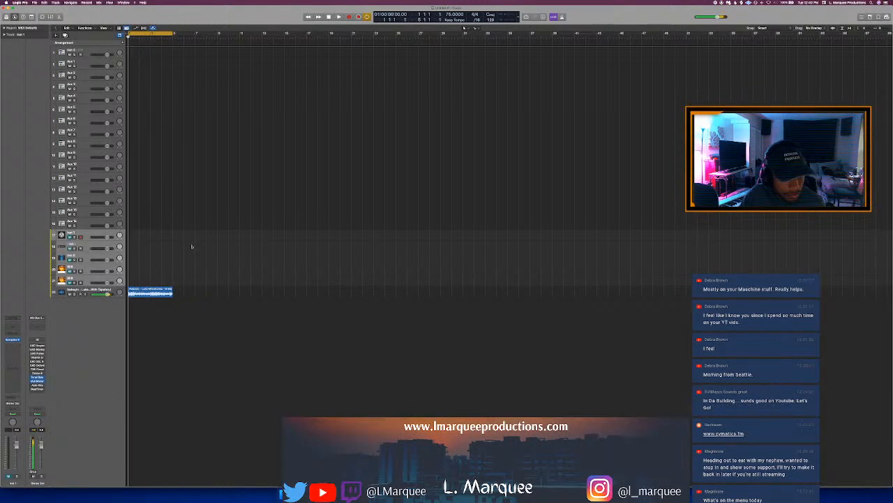
# Paste the MIDI regions at bar 1 and move the lowest one from the audio track up to track 21
pyautogui.press('super+v')
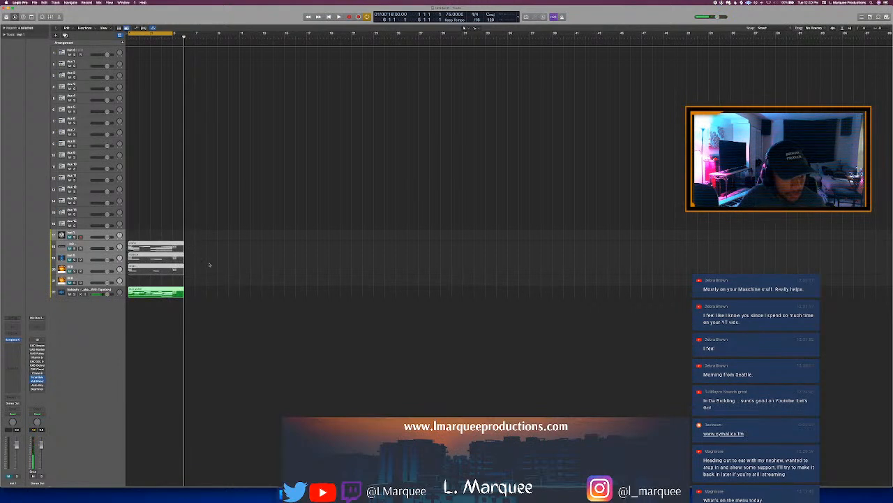
pyautogui.click(209, 265)
pyautogui.moveTo(160, 292); pyautogui.dragTo(160, 280)
pyautogui.click(160, 291)
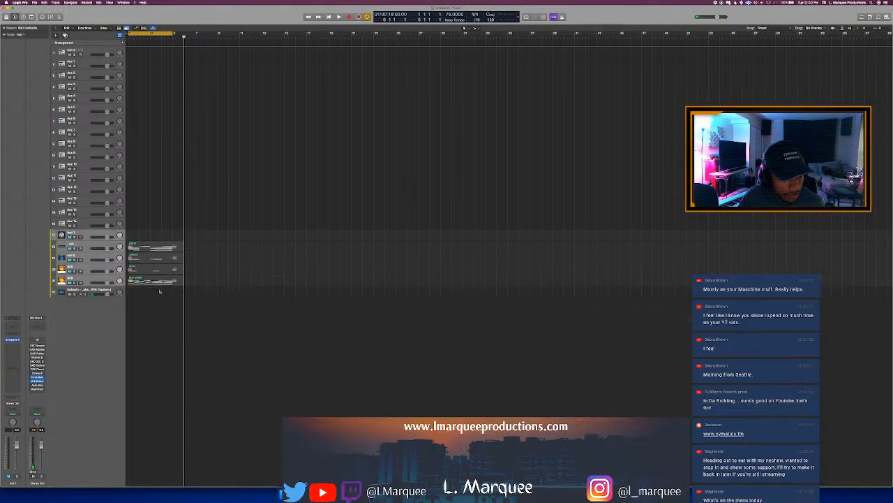
# Return to the Melody Loop Bytes folder in Finder, place the Lake Minnetonka audio loop back at bar 1 on track 22 and play it
pyautogui.click(281, 494)
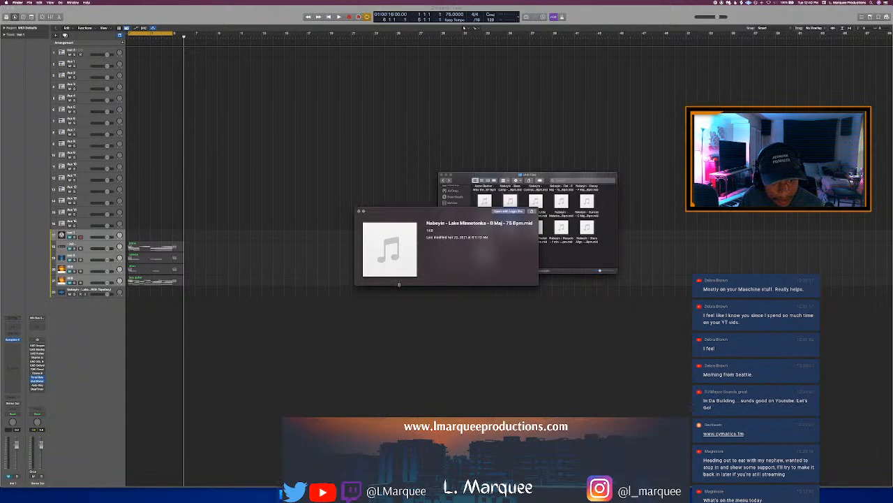
pyautogui.click(361, 211)
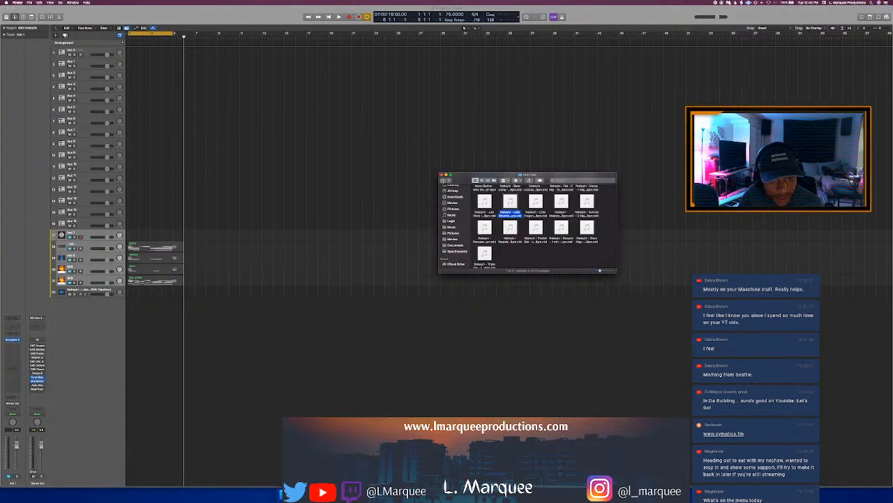
pyautogui.click(442, 181)
pyautogui.scroll(-3, 550, 243)
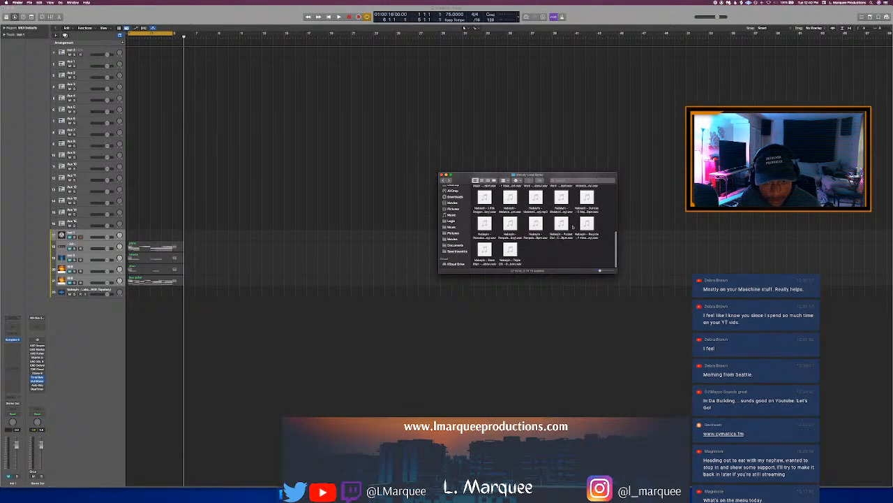
pyautogui.click(535, 199)
pyautogui.moveTo(534, 203); pyautogui.dragTo(534, 201)
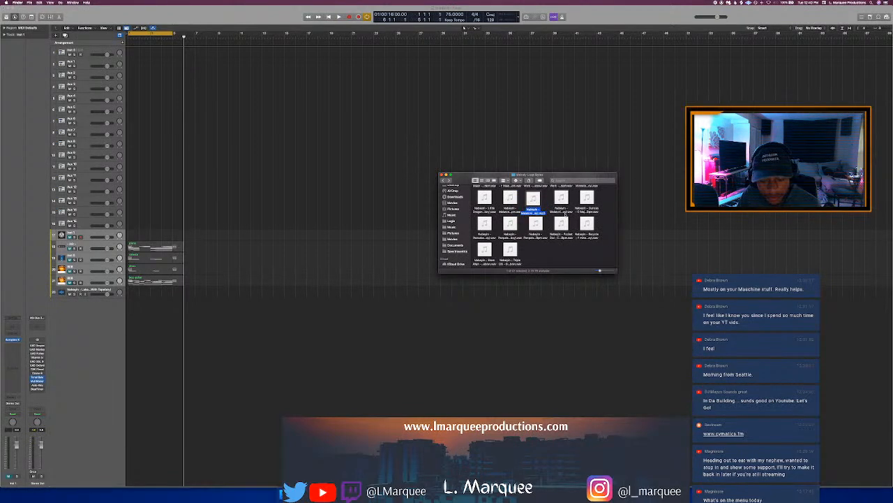
pyautogui.scroll(2, 566, 213)
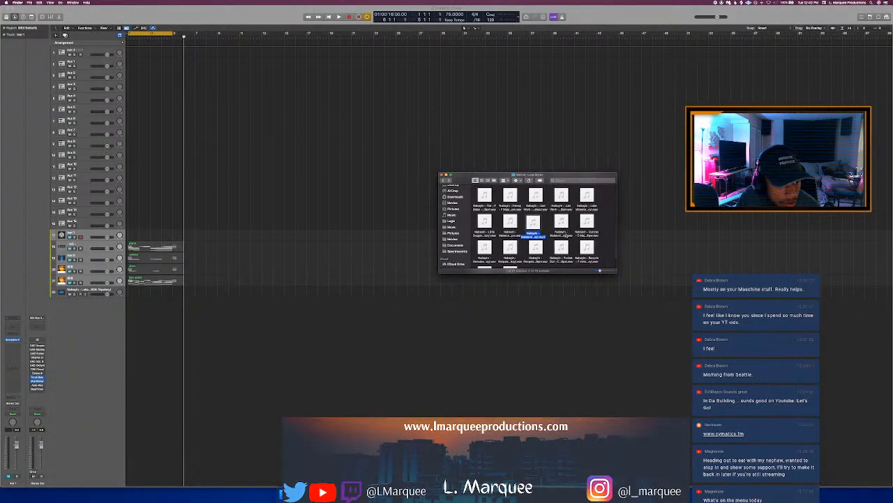
pyautogui.scroll(-2, 565, 235)
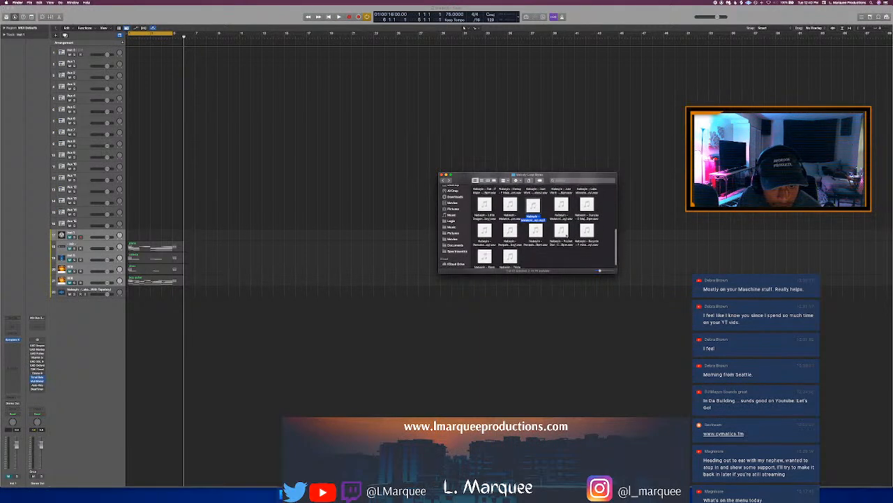
pyautogui.scroll(3, 549, 218)
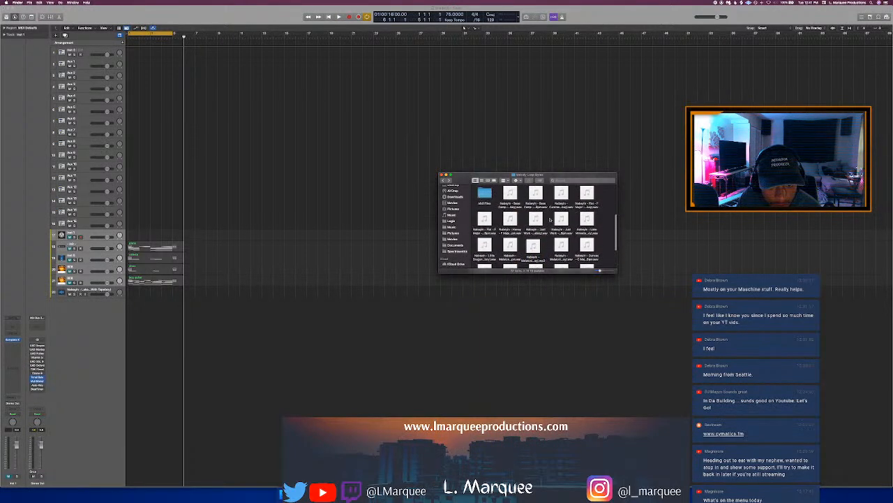
pyautogui.moveTo(589, 219); pyautogui.dragTo(175, 293)
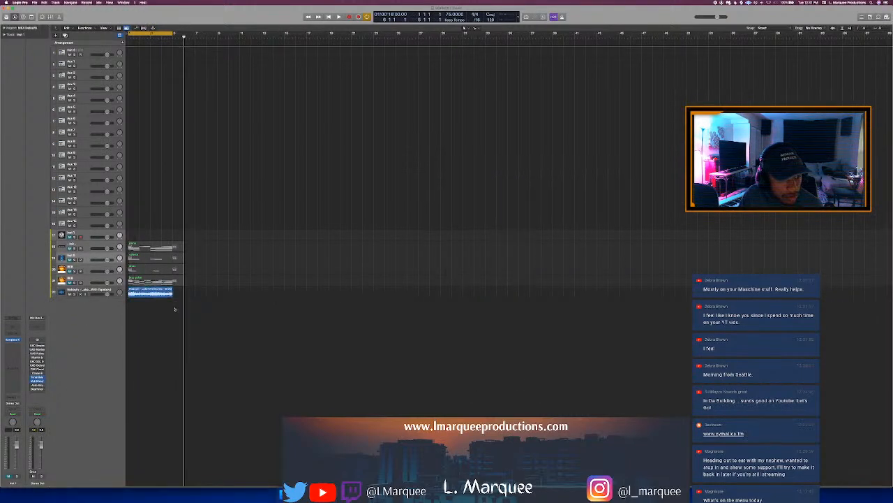
pyautogui.press('space')
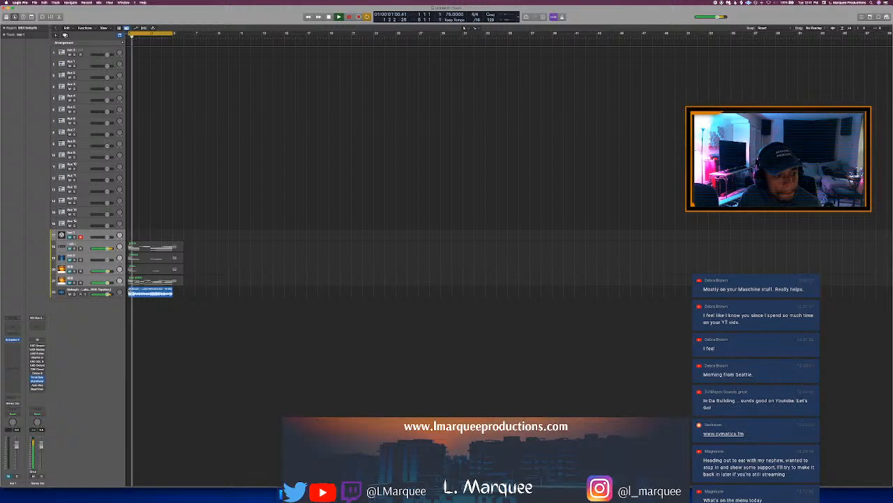
# Turn on Flex for the Lake Minnetonka audio track and set its Flex mode to Polyphonic
pyautogui.click(101, 290)
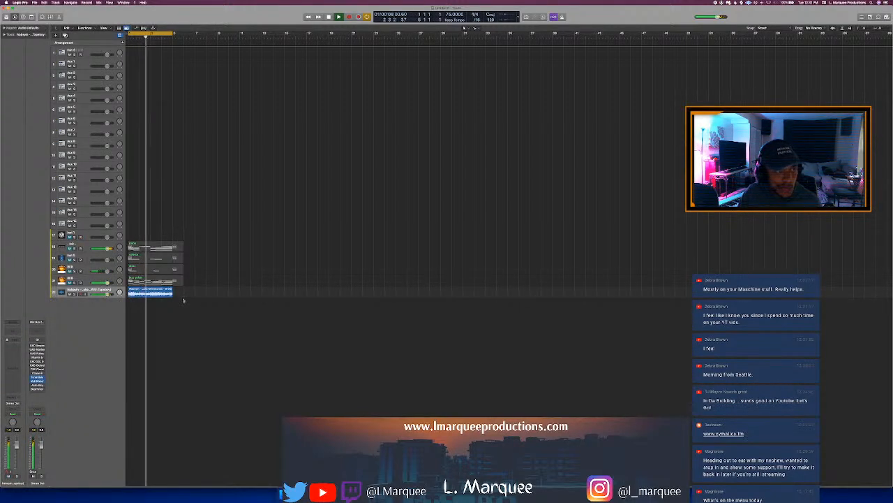
pyautogui.press('super+f')
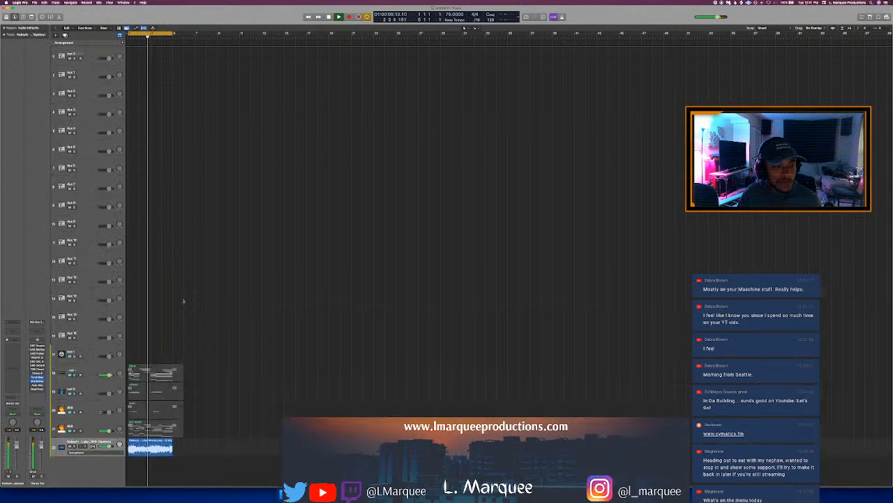
pyautogui.click(93, 446)
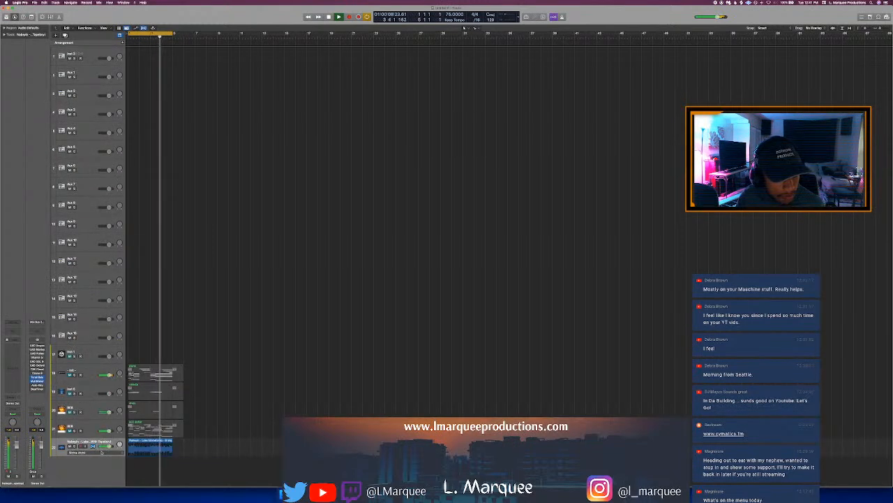
pyautogui.click(90, 446)
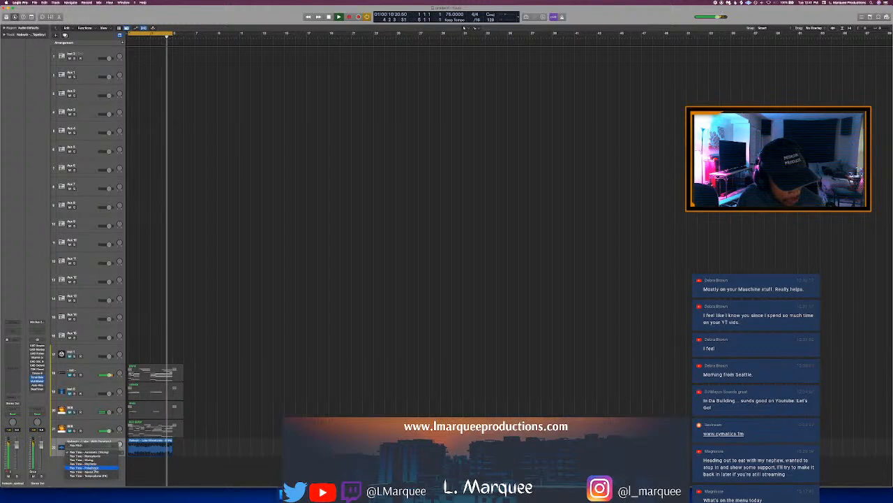
pyautogui.click(87, 467)
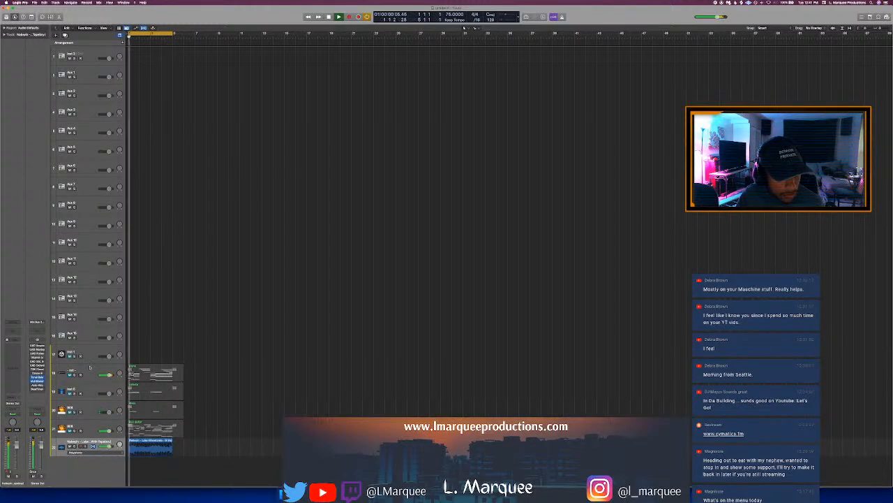
# Insert the Cymatics Origin effect on the audio loop track, adjust its large central knob and expand the loop region's parameters
pyautogui.click(14, 353)
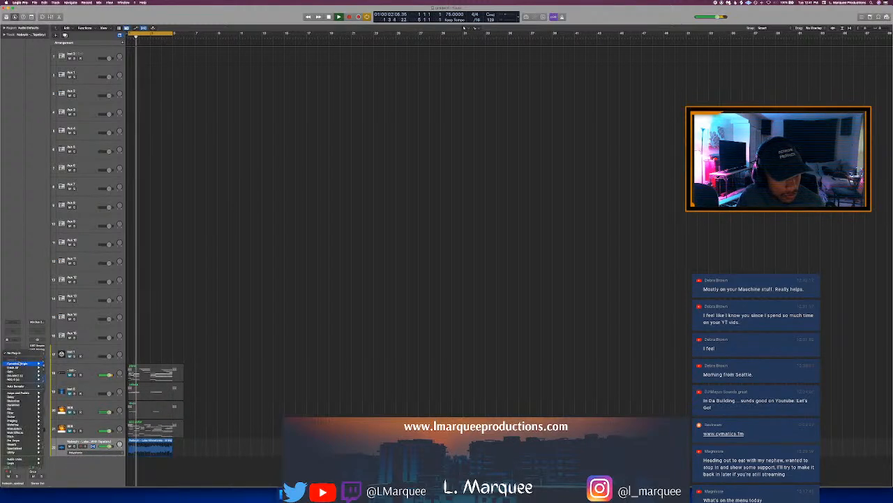
pyautogui.moveTo(23, 363)
pyautogui.click(51, 361)
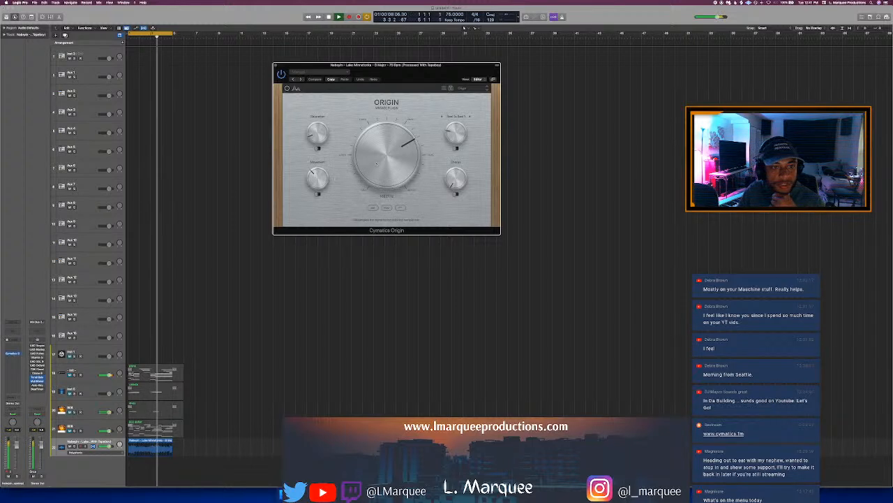
pyautogui.moveTo(377, 164)
pyautogui.mouseDown()
pyautogui.moveTo(386, 138)
pyautogui.moveTo(389, 165)
pyautogui.mouseUp()
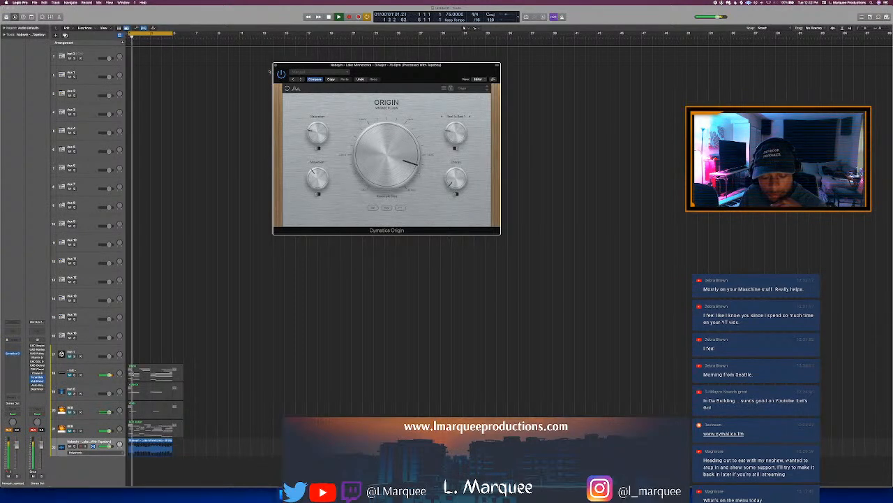
pyautogui.click(275, 66)
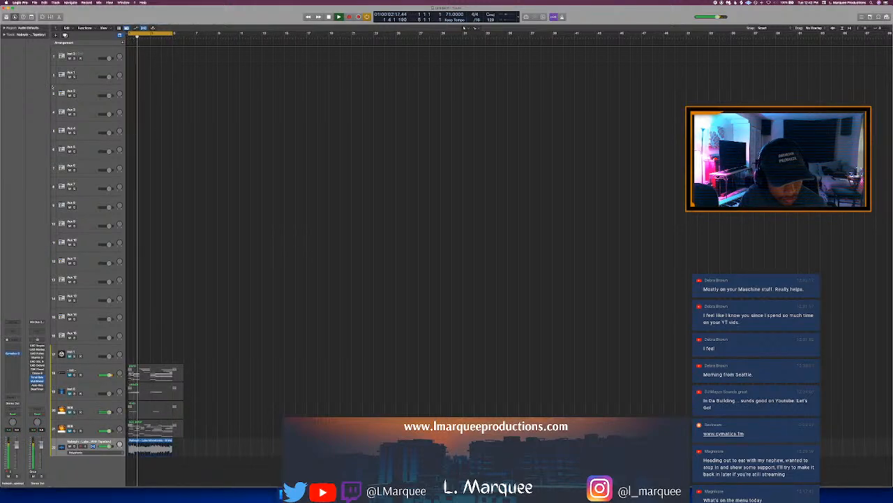
pyautogui.click(5, 28)
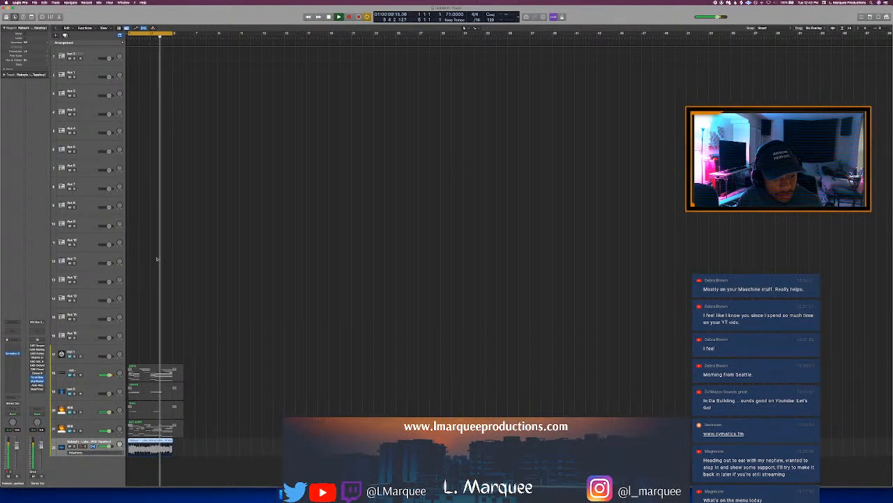
# Open Maschine 2 on the first instrument track and go to the Snare & Clap Bytes folder in Finder
pyautogui.click(86, 53)
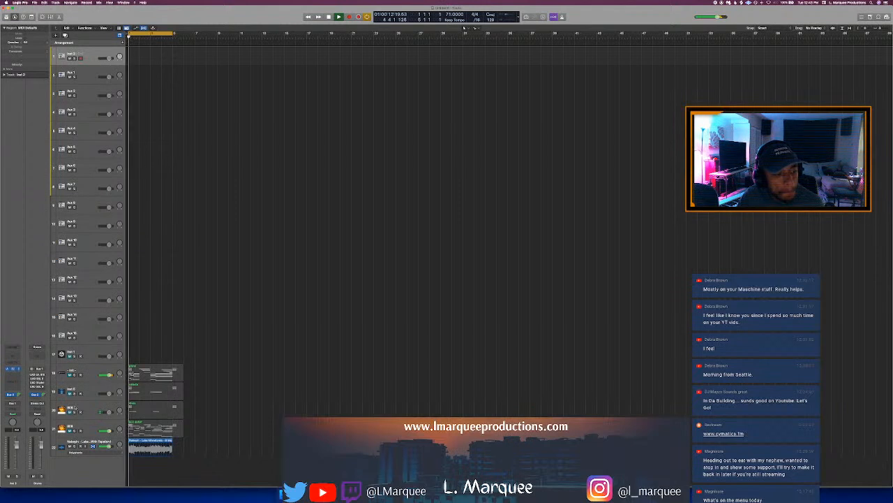
pyautogui.press('v')
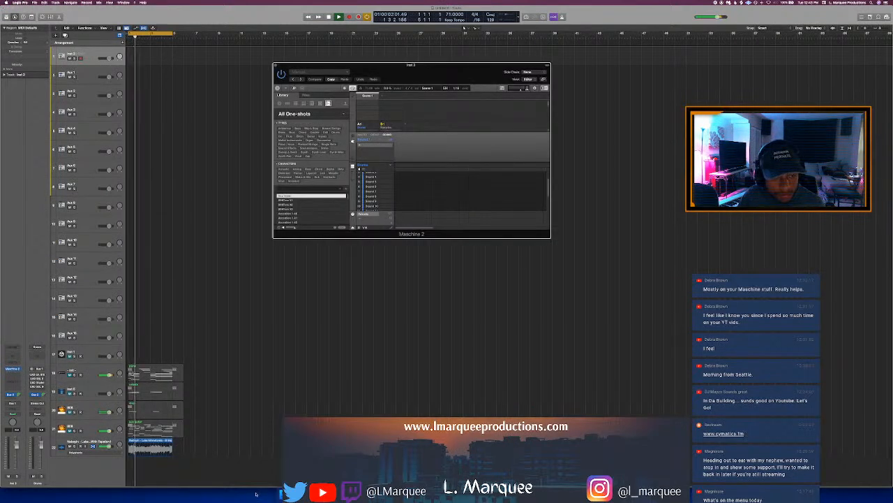
pyautogui.press('super+Tab')
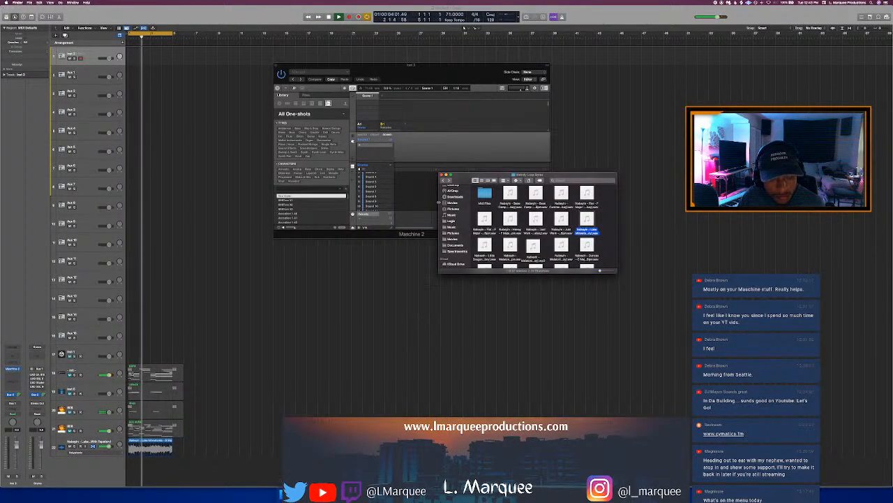
pyautogui.click(445, 180)
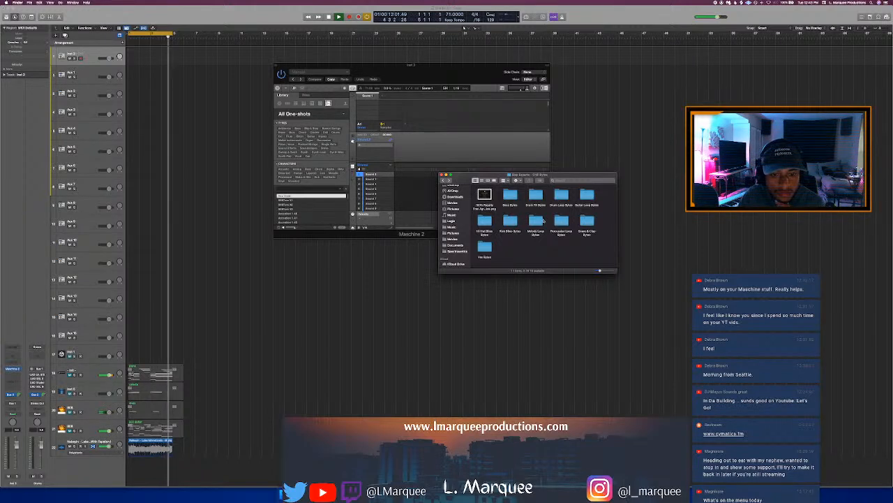
pyautogui.doubleClick(585, 221)
# Audition several snare and clap samples and load the clap listed after Church Clap into Maschine's first sound slot
pyautogui.click(561, 221)
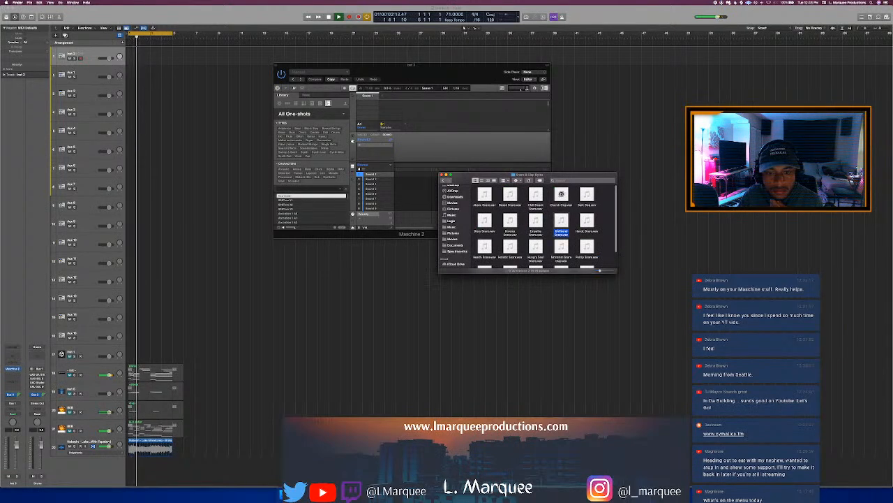
pyautogui.click(561, 194)
pyautogui.click(535, 194)
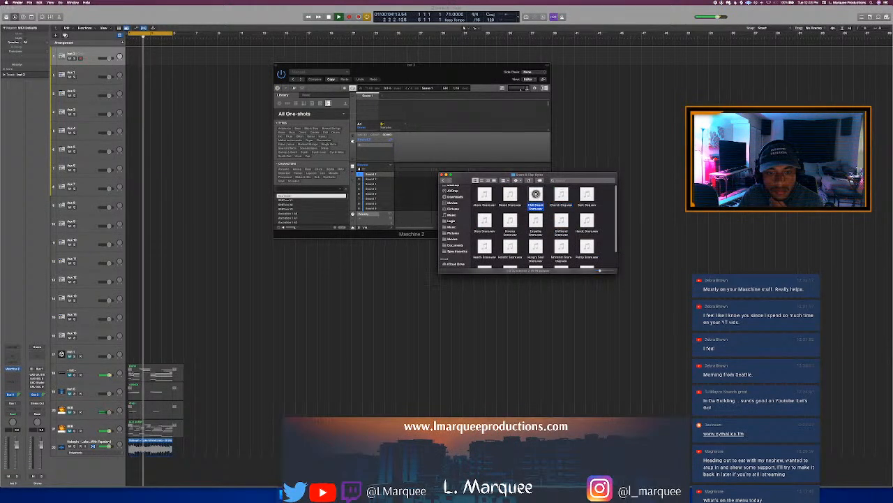
pyautogui.click(510, 194)
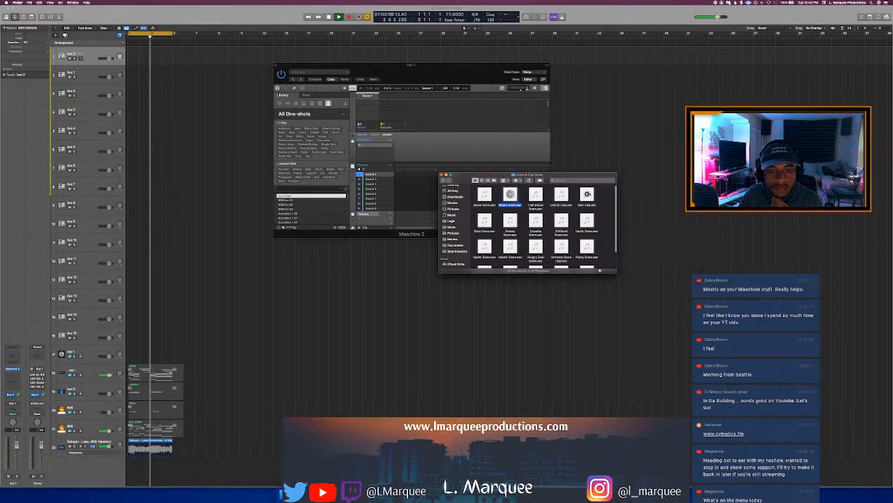
pyautogui.click(587, 194)
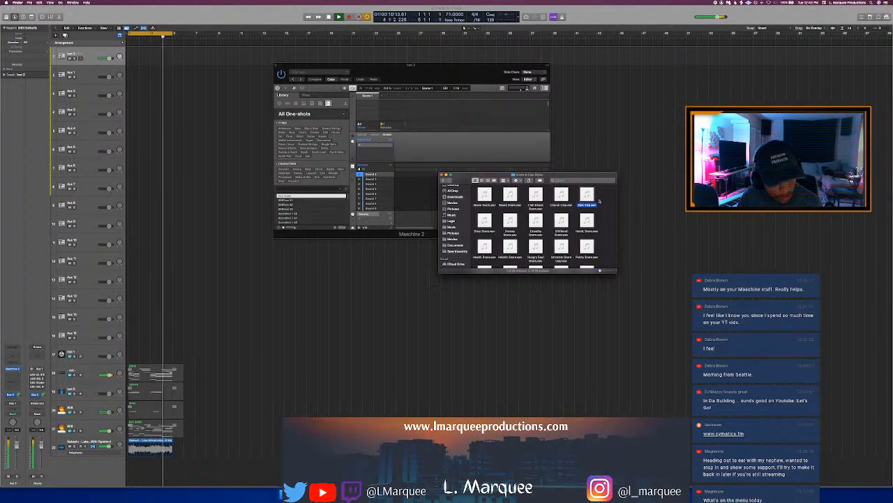
pyautogui.moveTo(587, 195); pyautogui.dragTo(383, 180)
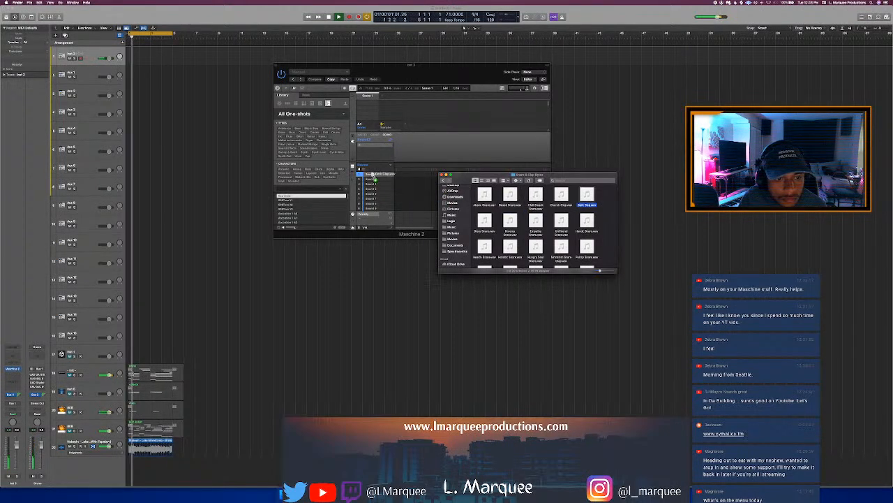
# Switch back to Logic Pro, turn on Low Latency Mode and start recording the clap pattern with Maschine 2 on track 1
pyautogui.click(429, 159)
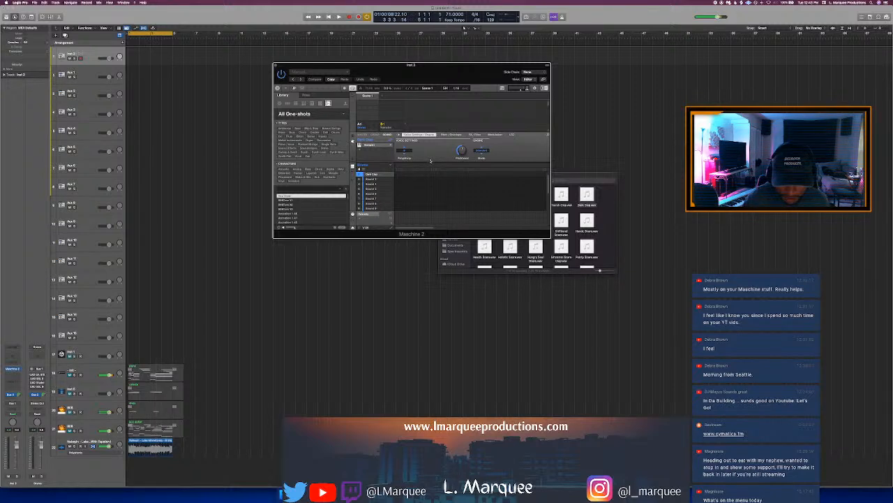
pyautogui.press('r')
pyautogui.press('space')
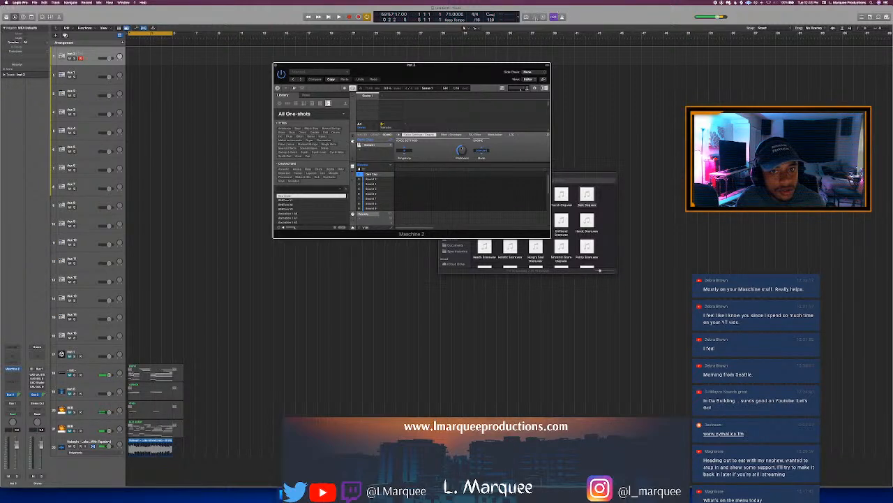
pyautogui.click(528, 18)
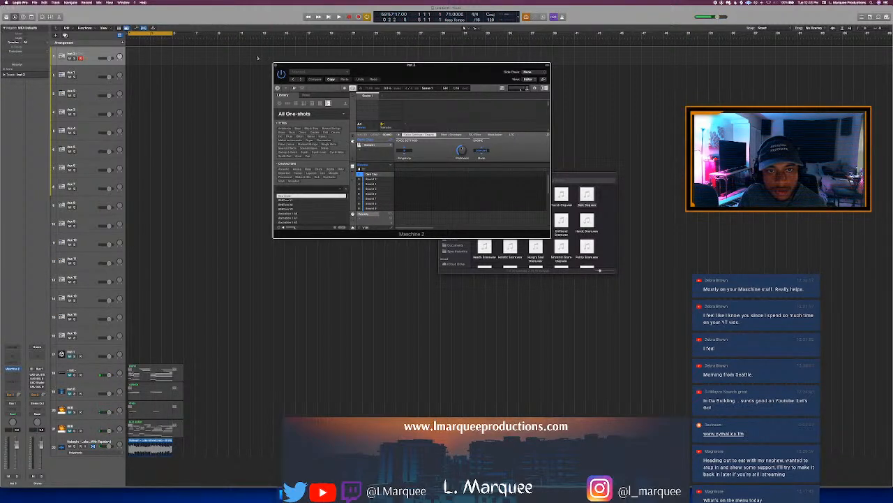
pyautogui.press('r')
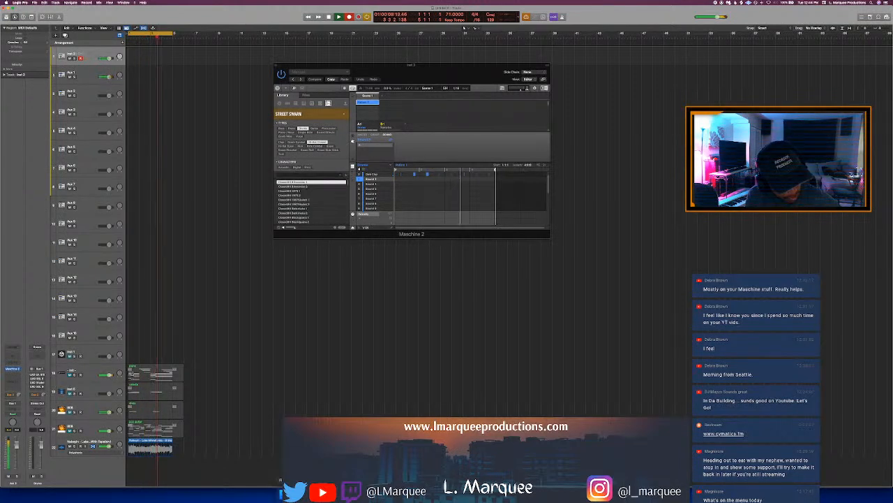
# Audition the closed hi-hat one-shots of the Street Swarm library and load one into Maschine's second sound slot
pyautogui.press('Down')
pyautogui.press('Down')
pyautogui.press('Down')
pyautogui.press('Down')
pyautogui.press('Down')
pyautogui.press('Down')
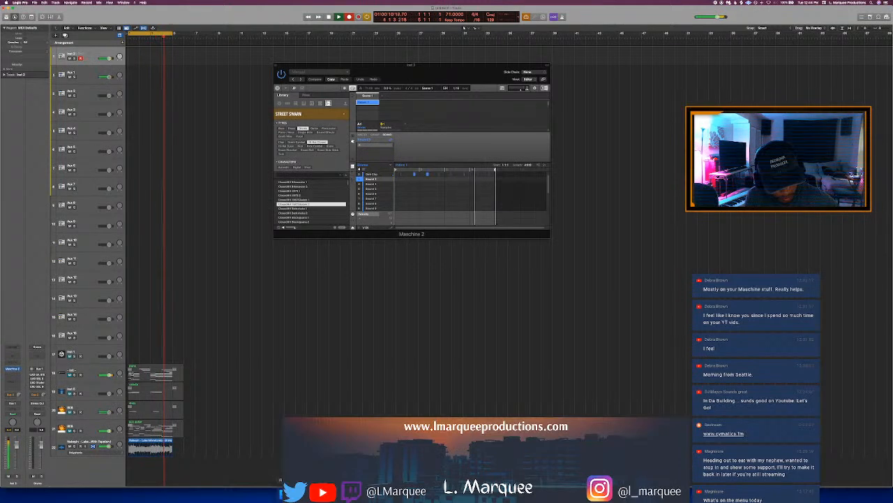
pyautogui.press('Down')
pyautogui.press('Down')
pyautogui.press('Down')
pyautogui.press('Down')
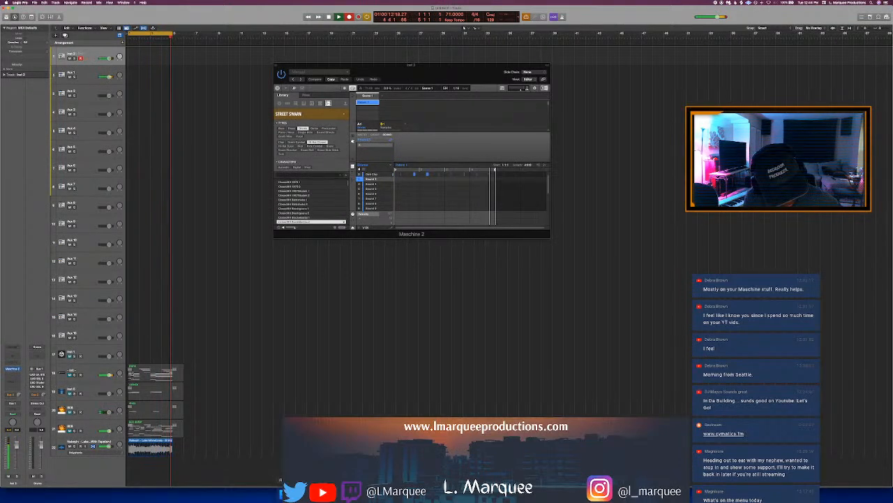
pyautogui.press('Down')
pyautogui.press('Down')
pyautogui.press('Down')
pyautogui.press('Down')
pyautogui.press('Down')
pyautogui.press('Down')
pyautogui.press('Down')
pyautogui.press('Down')
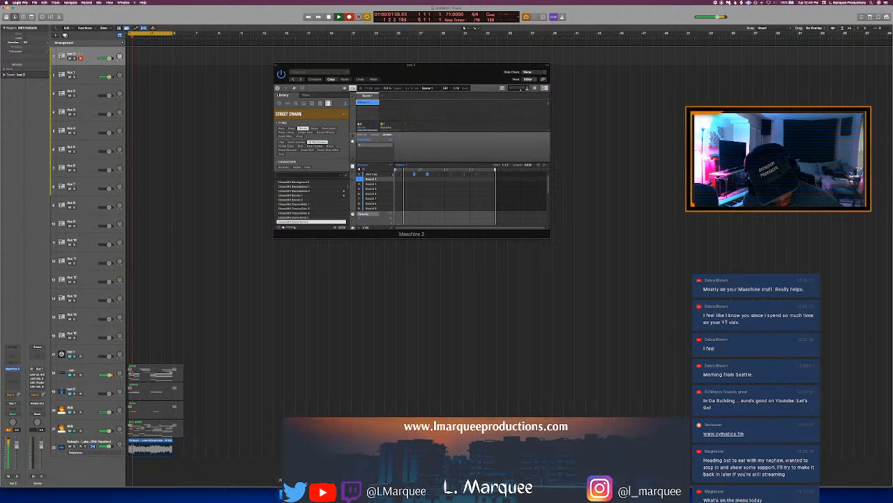
pyautogui.press('Down')
pyautogui.press('Down')
pyautogui.press('Down')
pyautogui.press('Down')
pyautogui.press('Down')
pyautogui.press('Down')
pyautogui.press('Down')
pyautogui.press('Down')
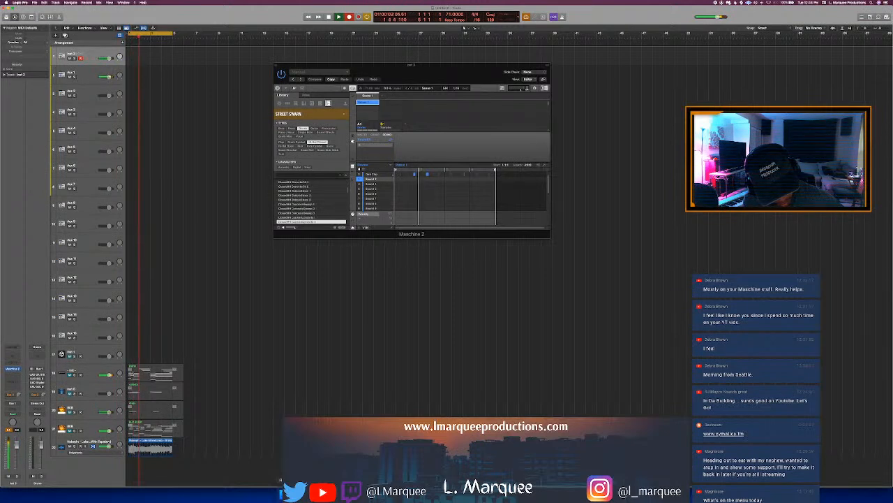
pyautogui.press('Down')
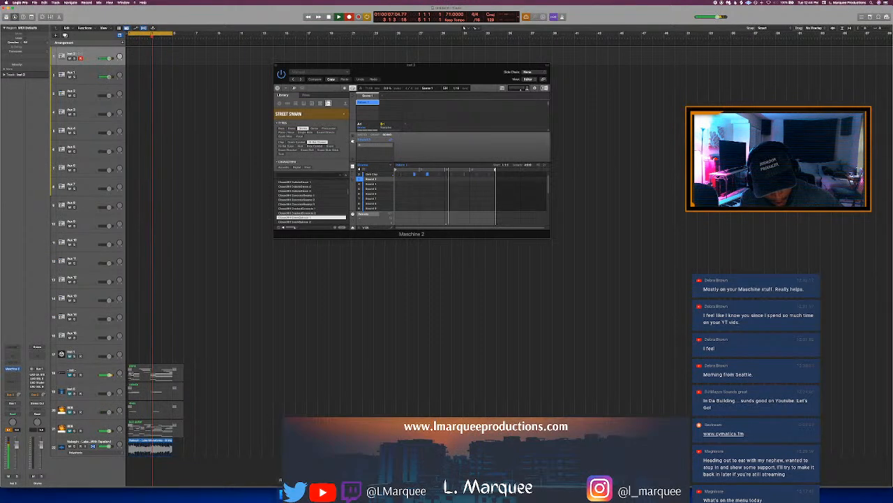
pyautogui.press('Down')
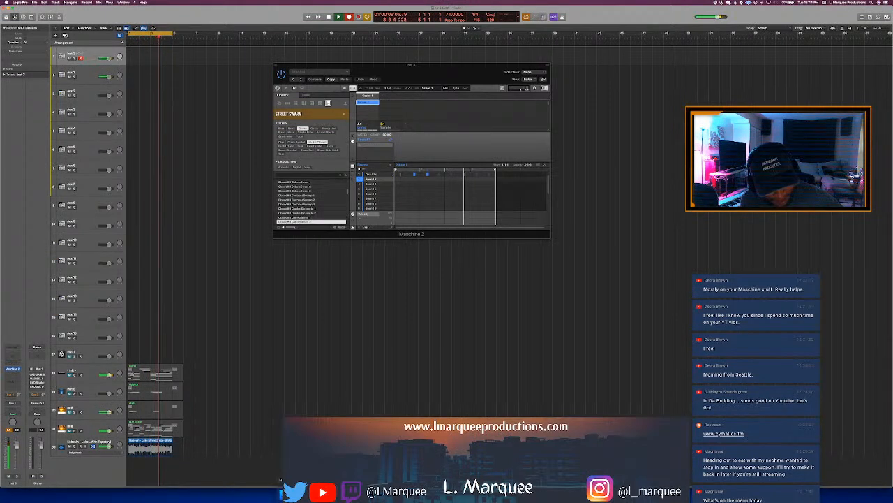
pyautogui.press('Up')
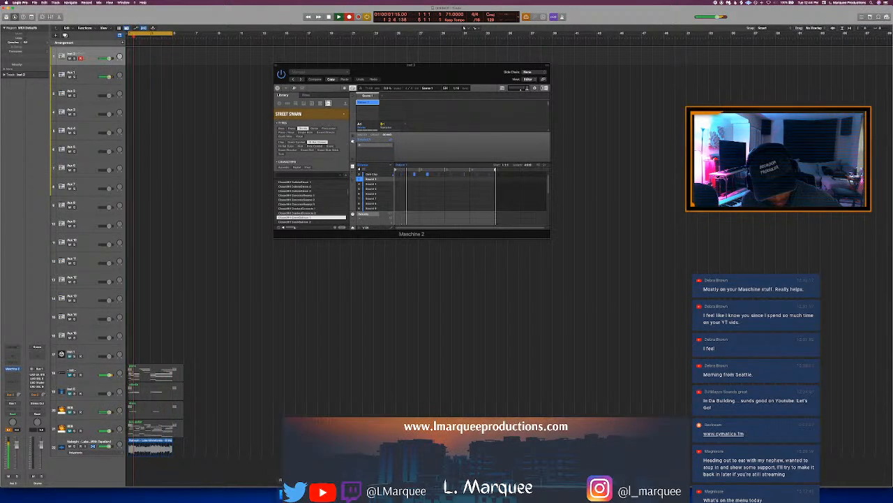
pyautogui.press('Down')
pyautogui.press('Down')
pyautogui.press('Down')
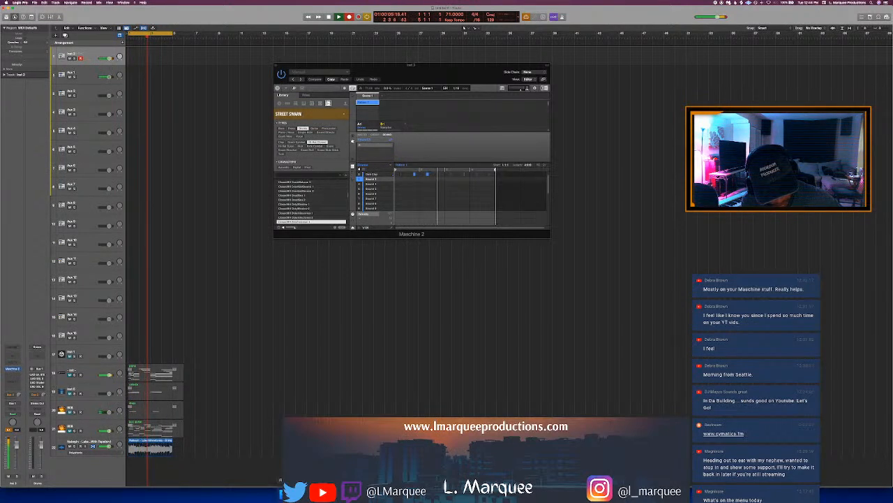
pyautogui.press('Down')
pyautogui.press('Down')
pyautogui.press('Down')
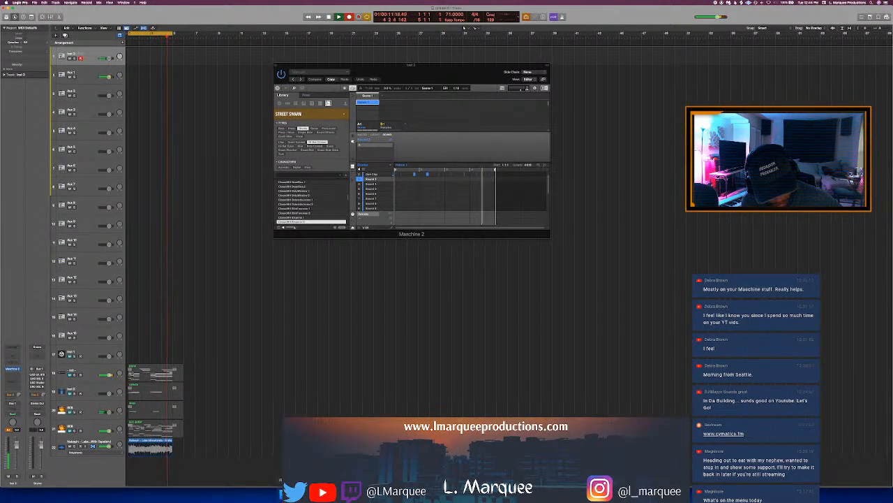
pyautogui.press('Return')
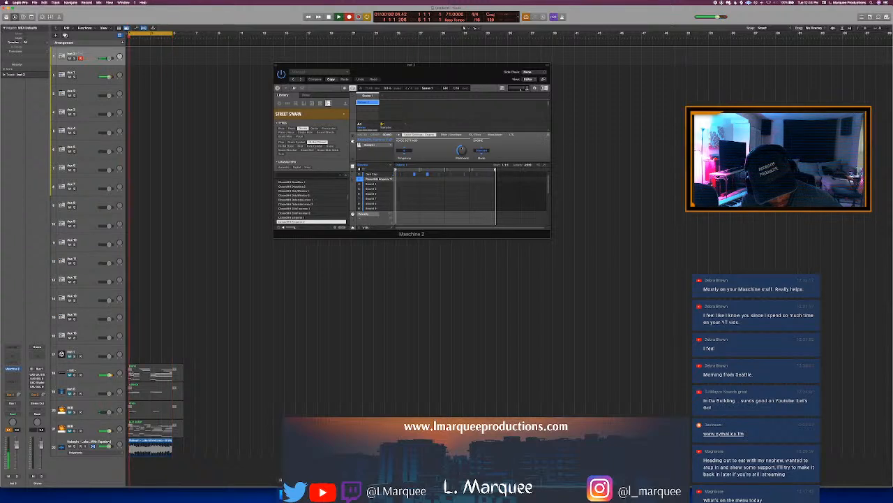
# Look through the recording, slicing and editing pages of Maschine's sampling editor for the closed hi-hat sound
pyautogui.press('F3')
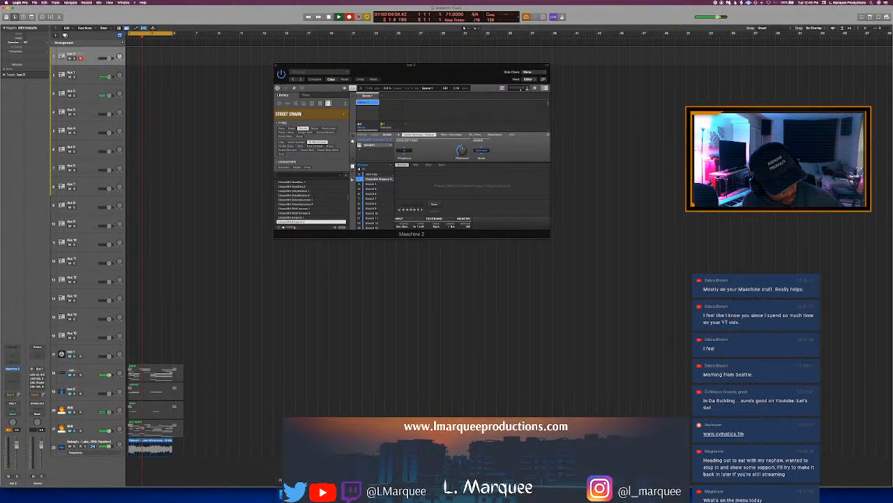
pyautogui.press('F3')
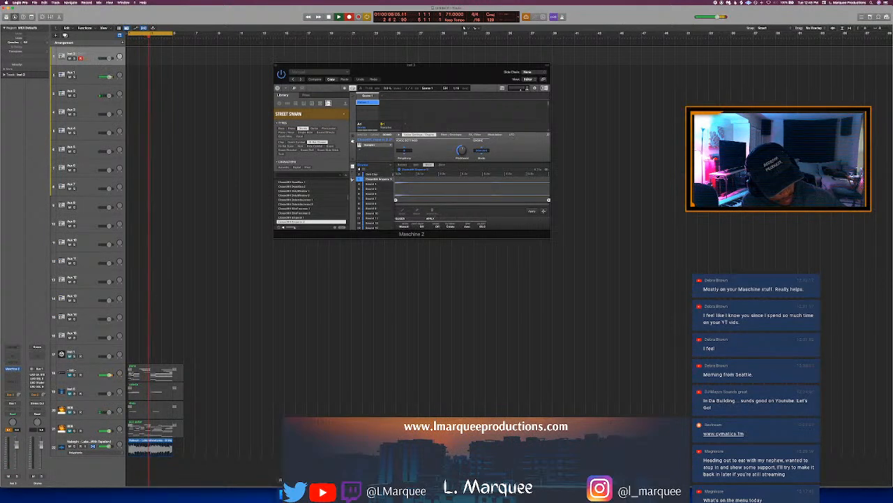
pyautogui.press('F3')
pyautogui.press('F3')
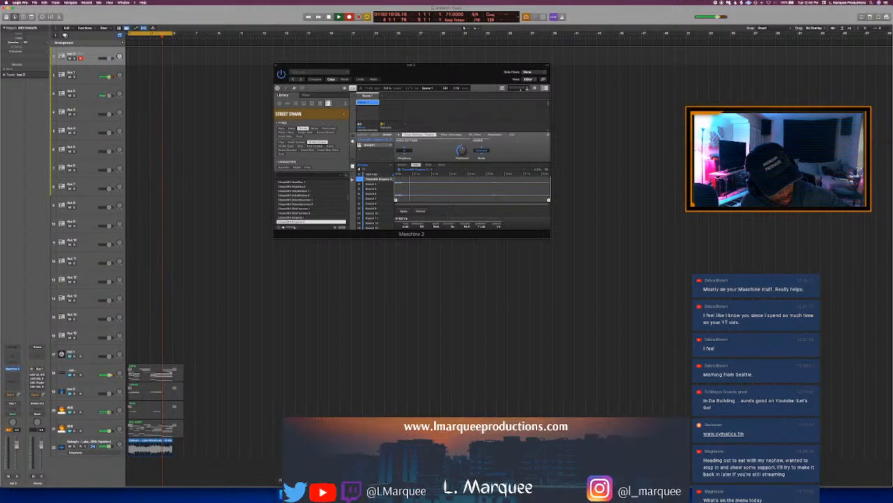
pyautogui.press('F3')
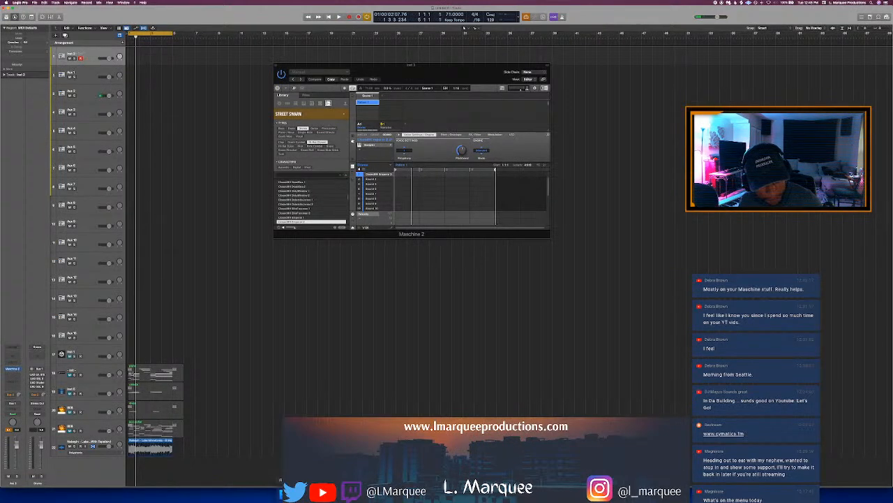
# Record the closed hi-hat pattern in Maschine along with the loop
pyautogui.press('r')
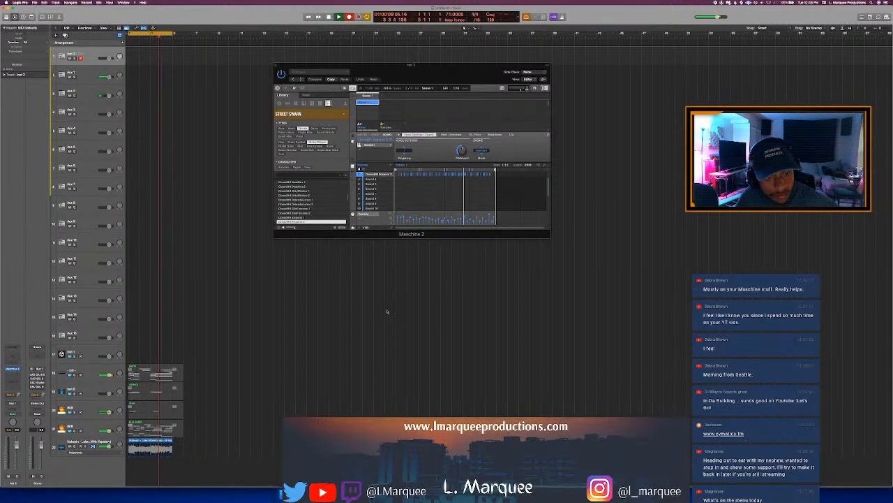
pyautogui.click(353, 172)
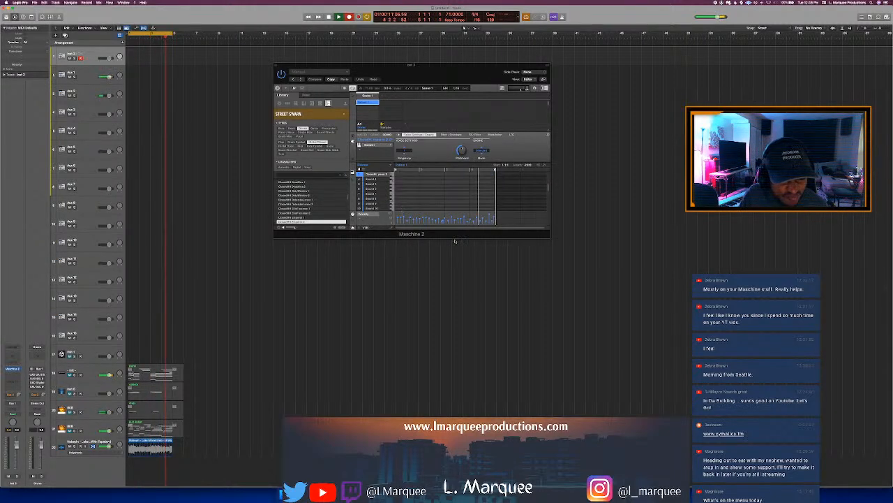
pyautogui.click(494, 180)
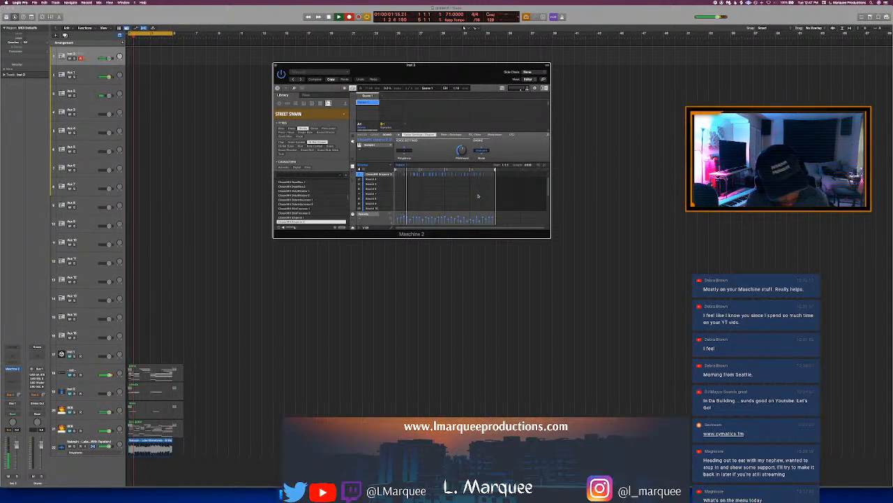
pyautogui.click(476, 199)
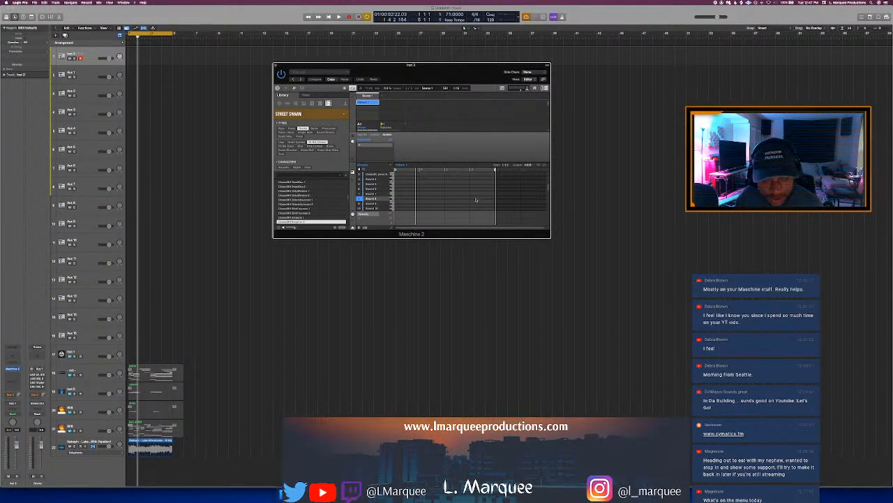
# Play the beat, switch to Finder and open the kick samples folder next to the Hi-Hat Bytes folder
pyautogui.press('space')
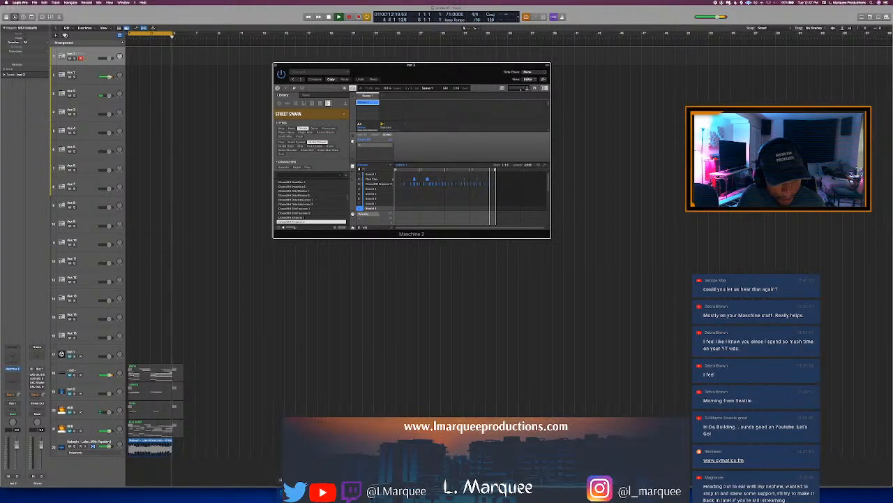
pyautogui.press('super+Tab')
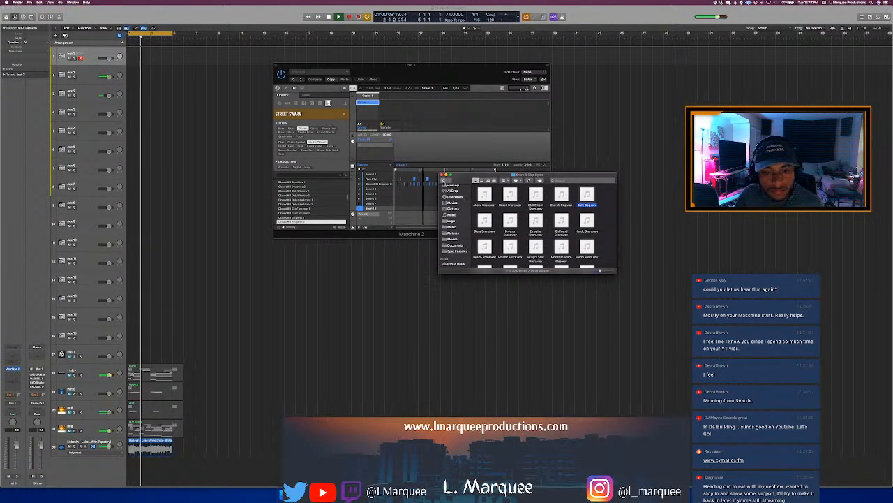
pyautogui.click(443, 181)
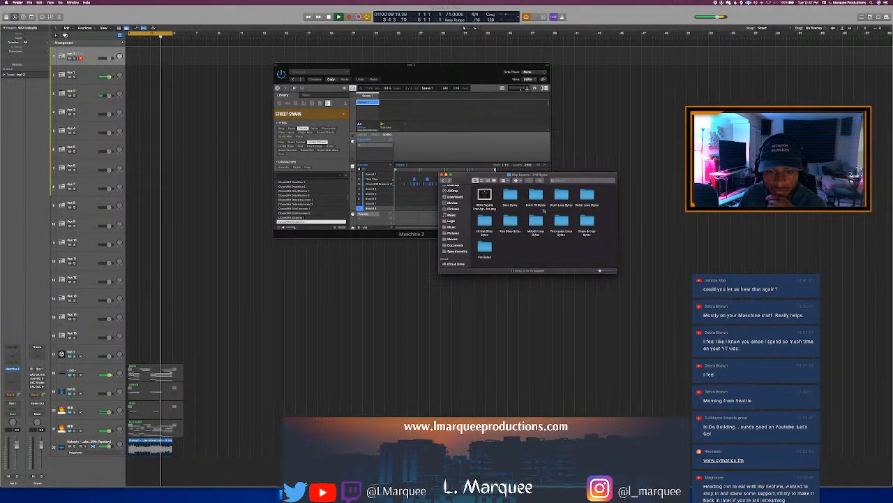
pyautogui.click(510, 221)
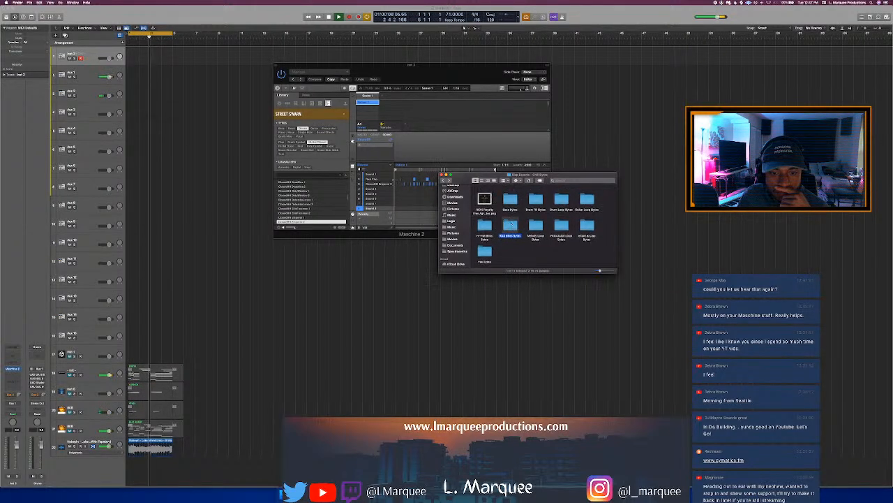
pyautogui.doubleClick(510, 220)
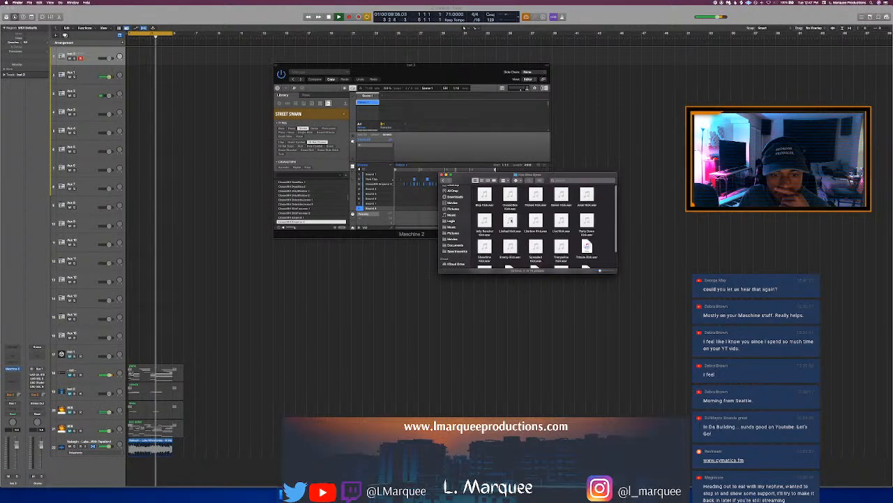
# Audition several kick samples and load the one listed just before Trampoline Kick into Maschine's first sound slot
pyautogui.click(510, 221)
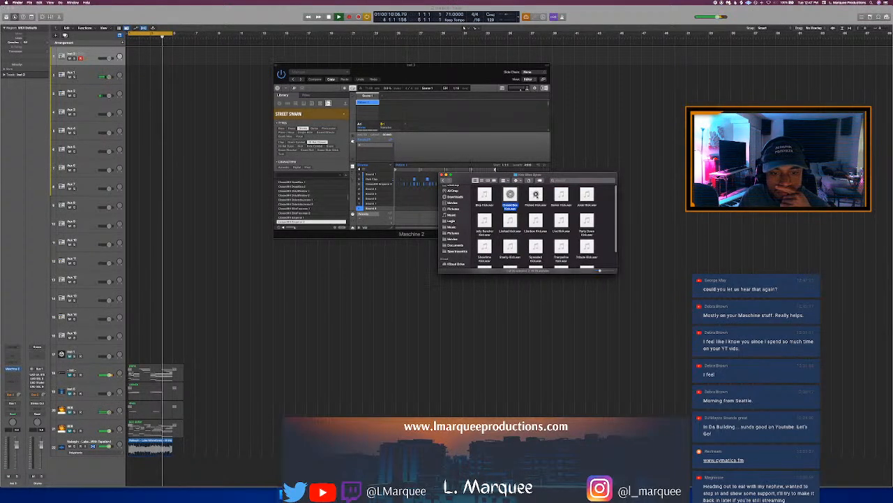
pyautogui.click(535, 195)
pyautogui.click(535, 220)
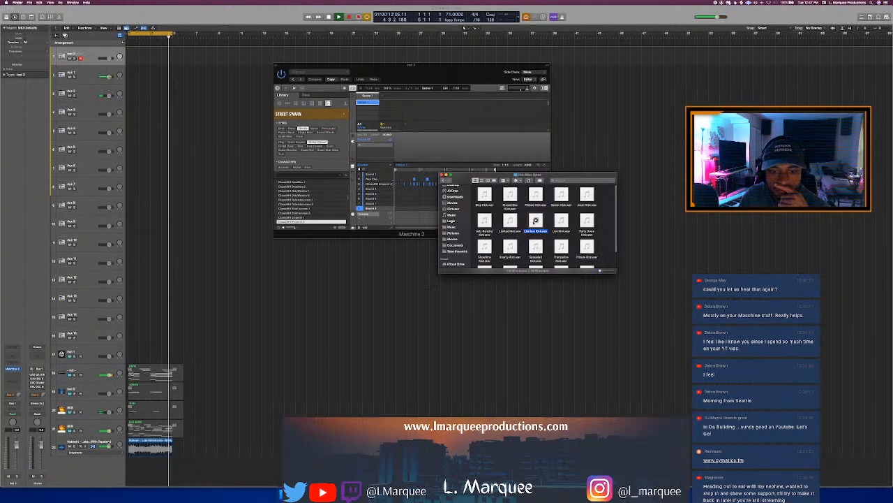
pyautogui.click(561, 221)
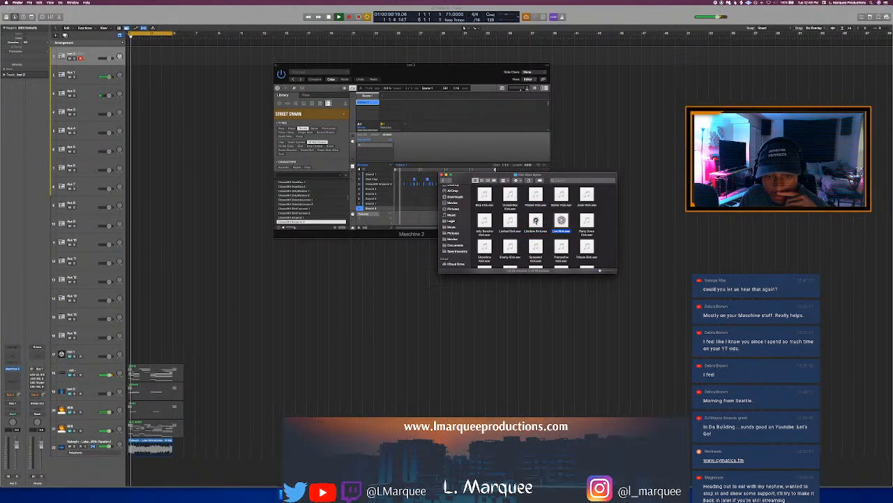
pyautogui.click(536, 220)
pyautogui.click(587, 221)
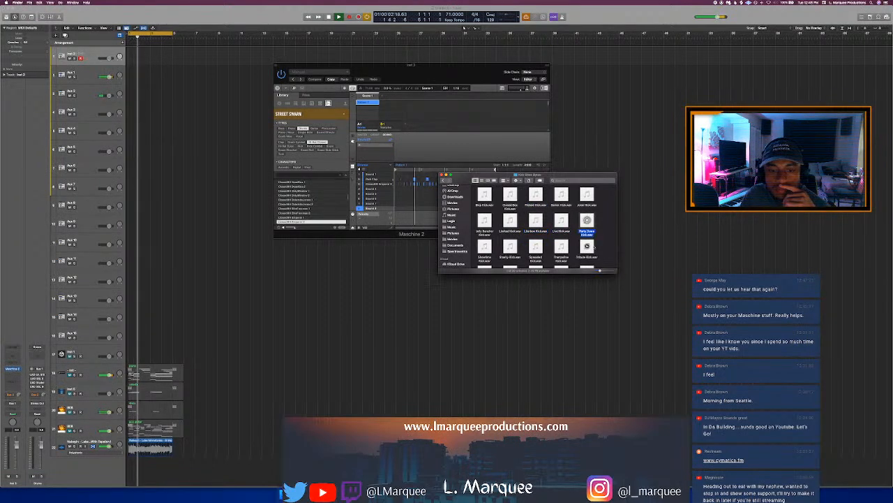
pyautogui.click(587, 246)
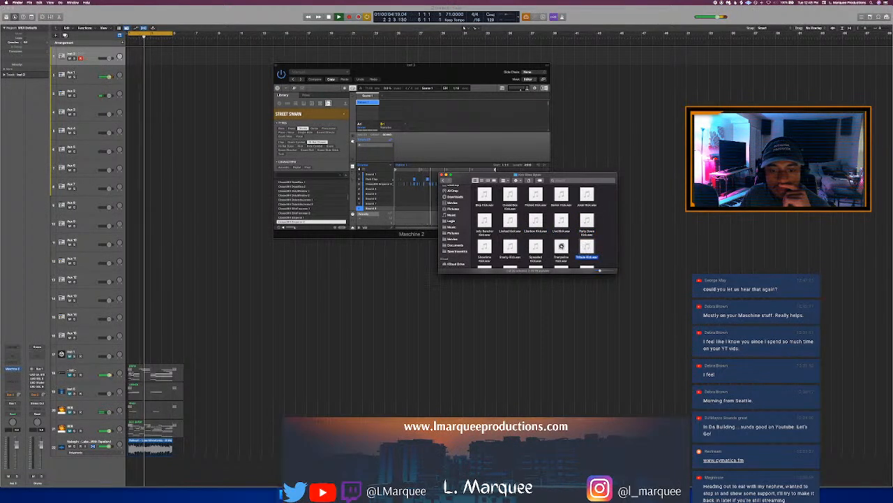
pyautogui.click(561, 247)
pyautogui.click(536, 246)
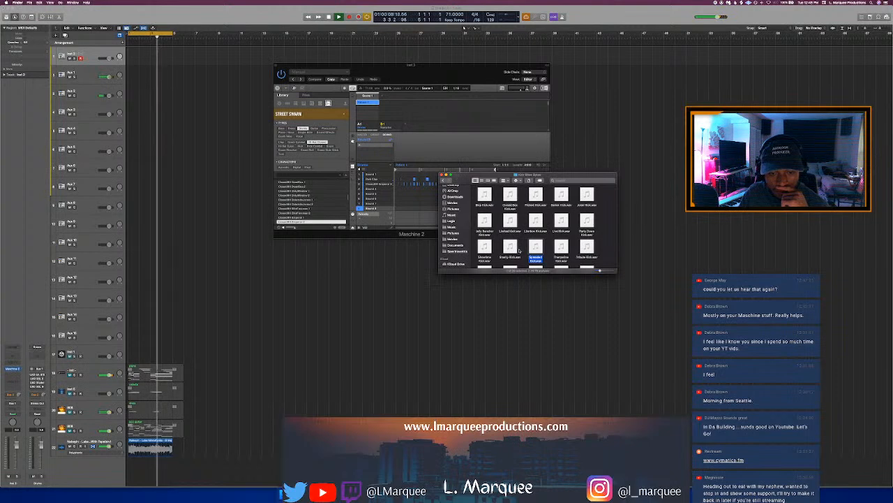
pyautogui.moveTo(418, 206); pyautogui.dragTo(375, 176)
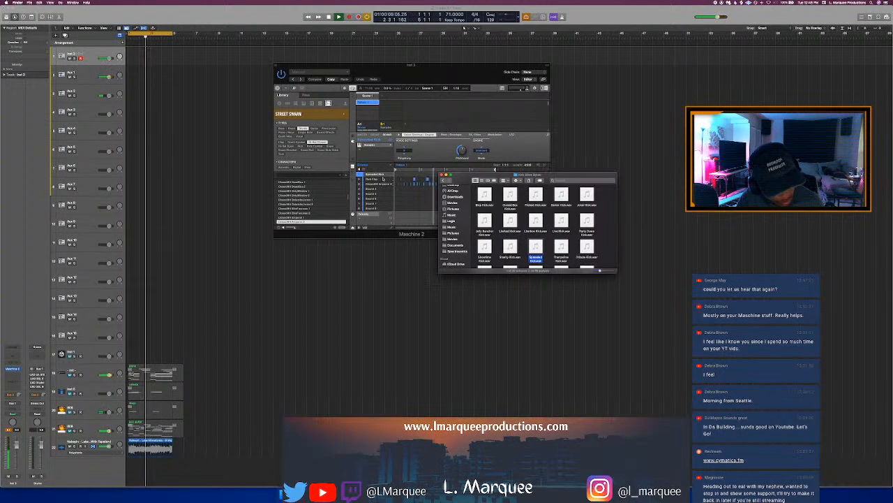
# Switch back to Logic Pro, restart from the beginning and record the kick pattern with Maschine's first sound
pyautogui.click(426, 153)
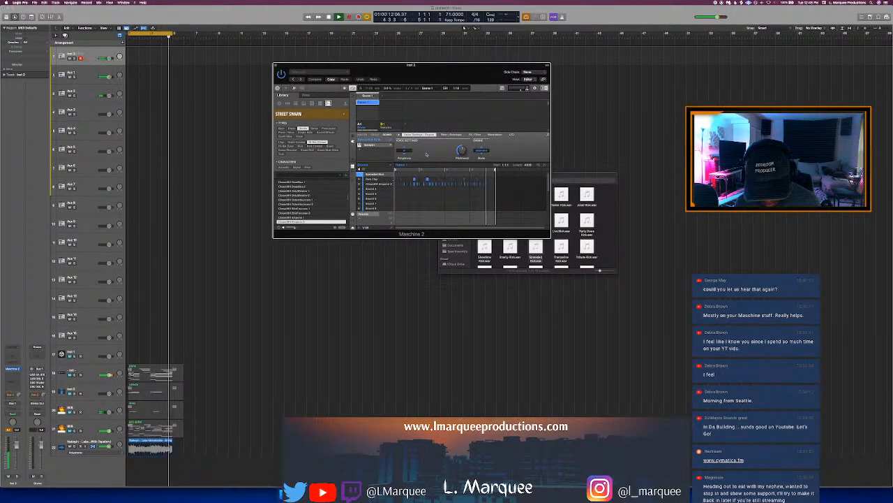
pyautogui.press('space')
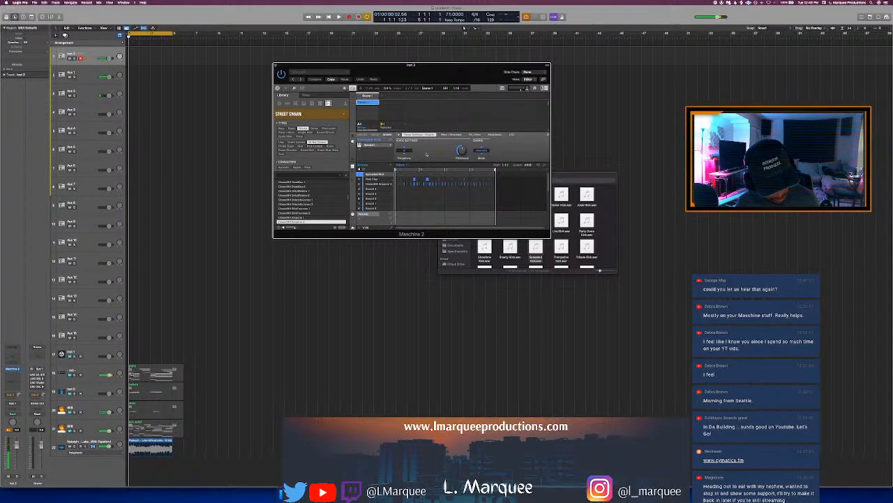
pyautogui.press('r')
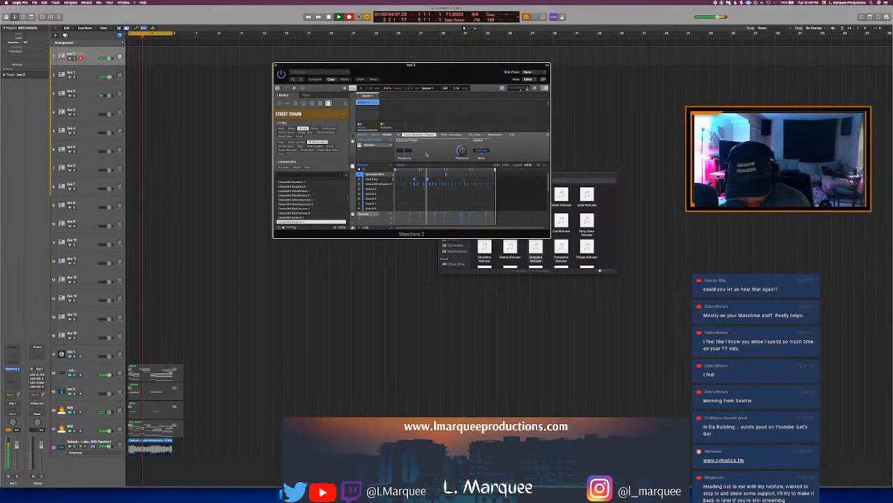
pyautogui.press('space')
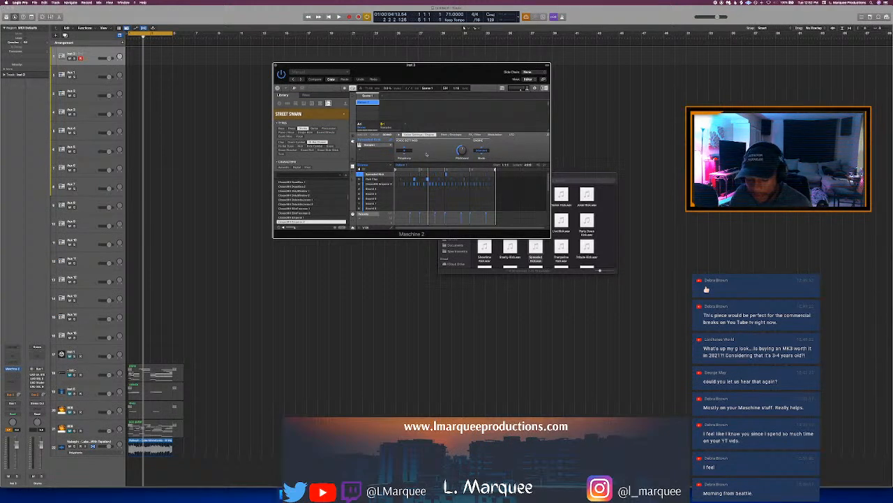
# Play the beat and load an open hi-hat from the Street Swarm library into Maschine's fourth sound slot
pyautogui.press('space')
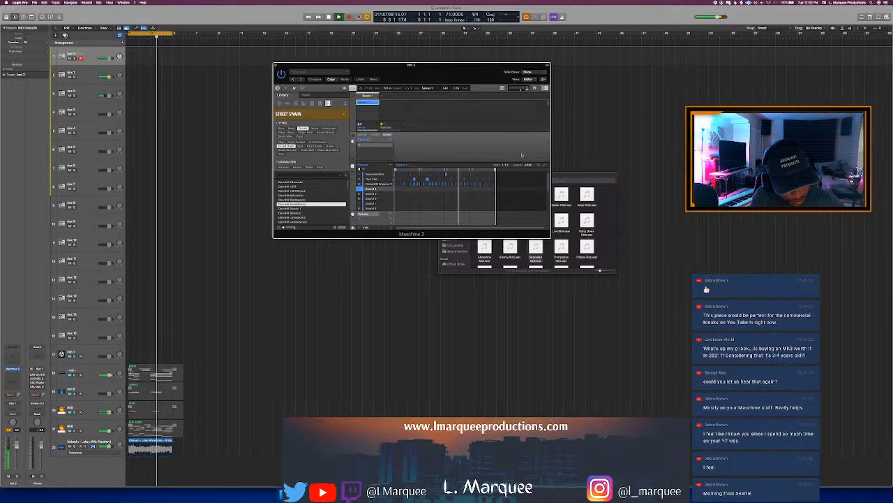
pyautogui.moveTo(466, 74); pyautogui.dragTo(542, 95)
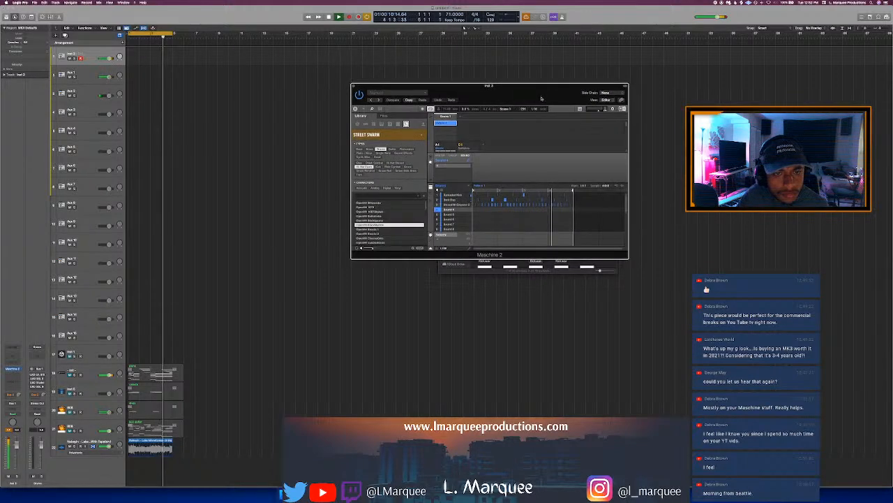
pyautogui.click(108, 318)
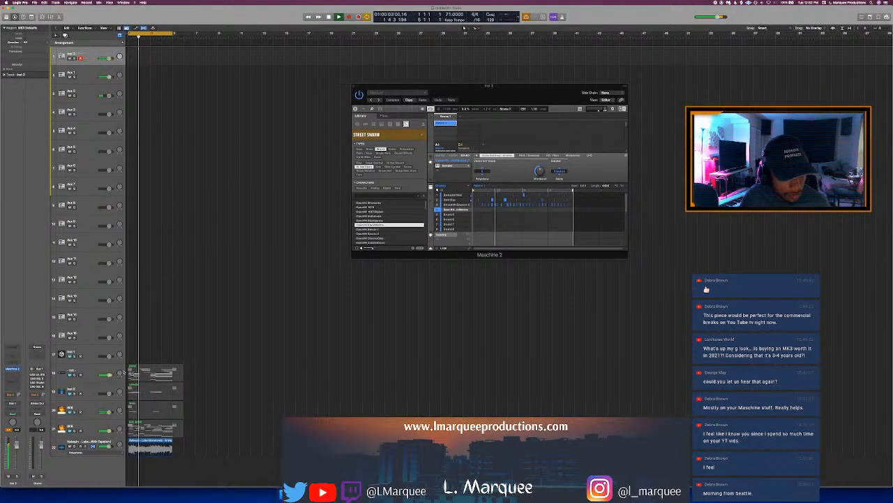
# Add a new Omnisphere instrument track below the existing Omnisphere track and open its full patch browser
pyautogui.click(90, 390)
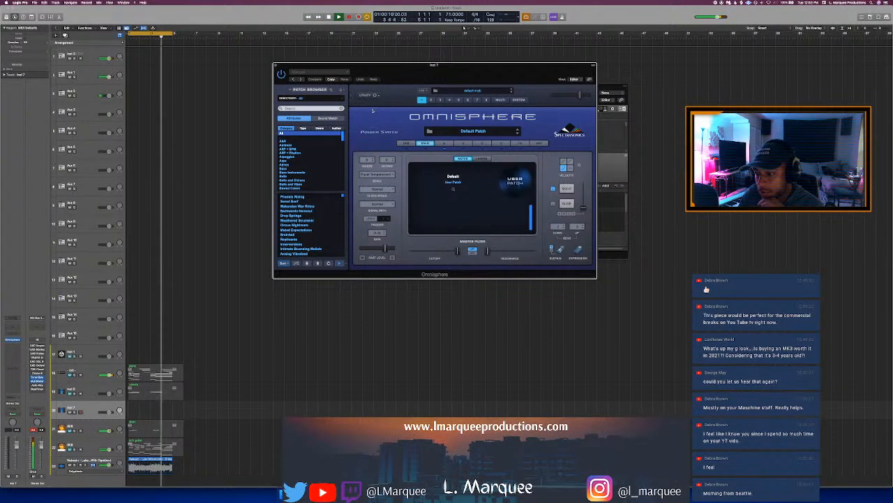
pyautogui.moveTo(434, 65); pyautogui.dragTo(462, 73)
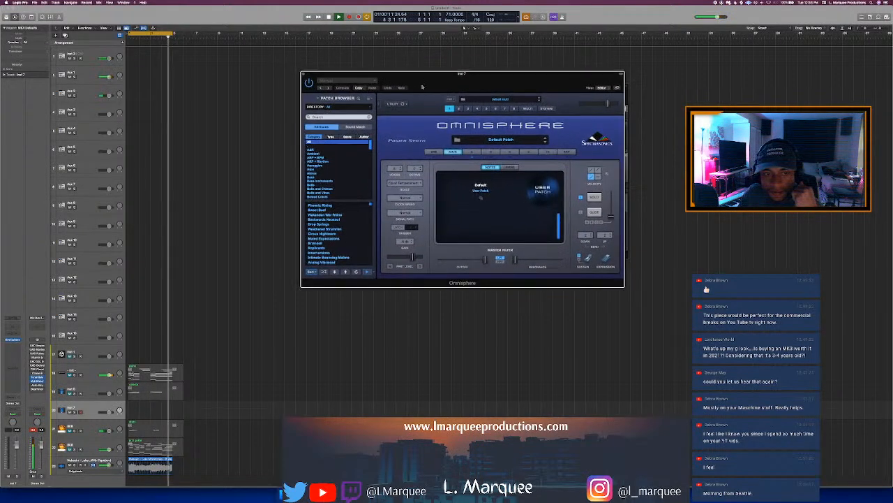
pyautogui.click(359, 98)
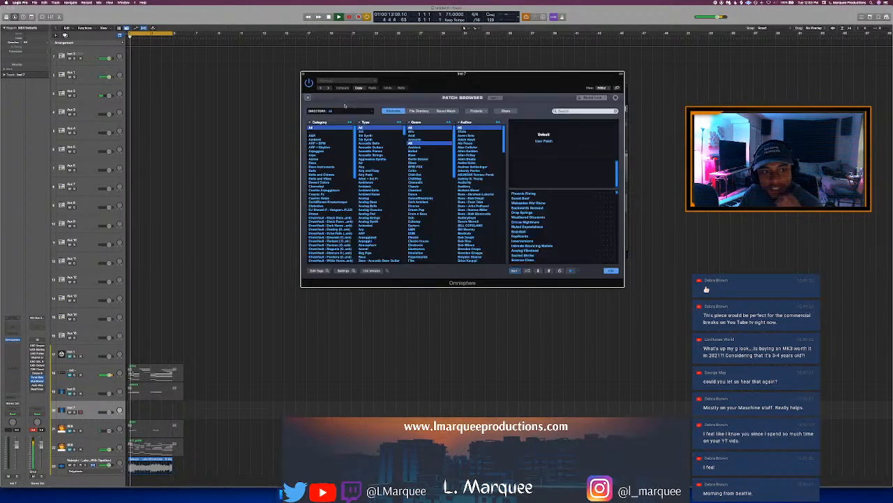
# Filter the patch browser to the Trilian Library directory and the Synth Mono category
pyautogui.click(352, 109)
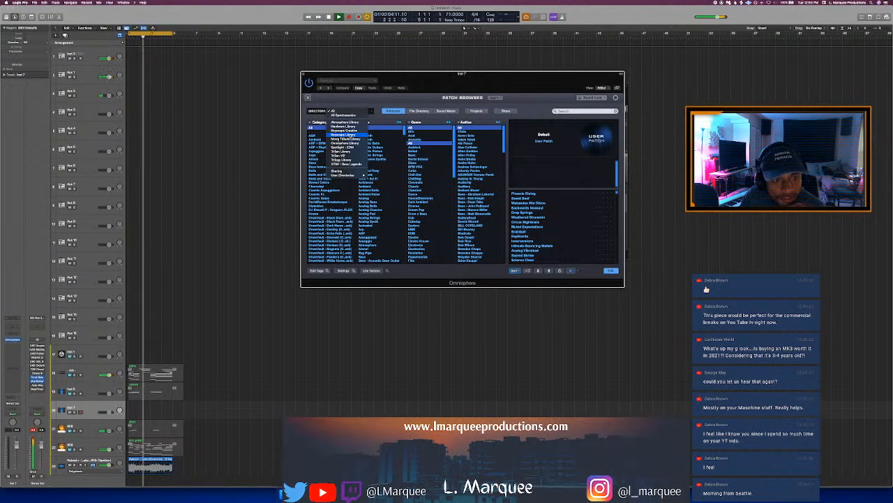
pyautogui.click(349, 153)
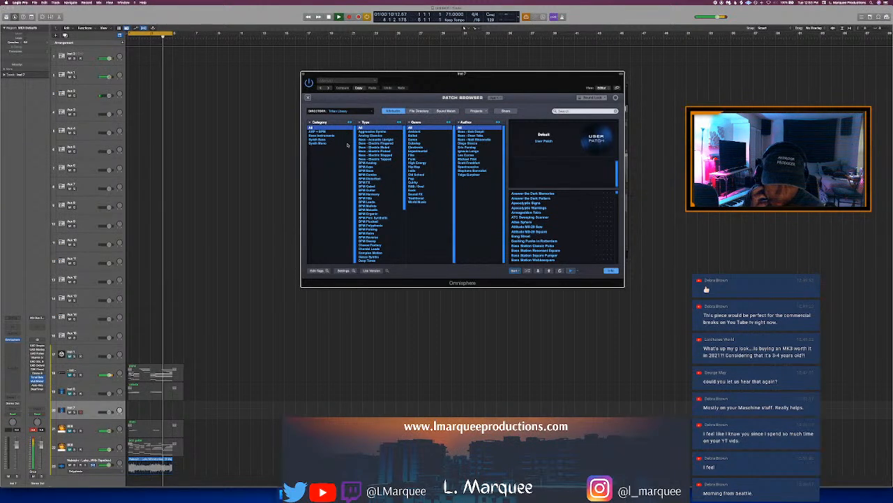
pyautogui.click(335, 135)
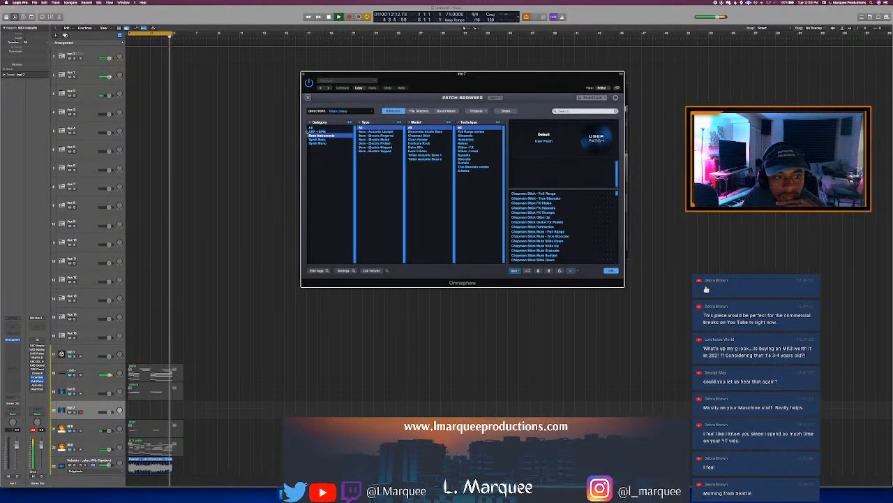
pyautogui.click(318, 143)
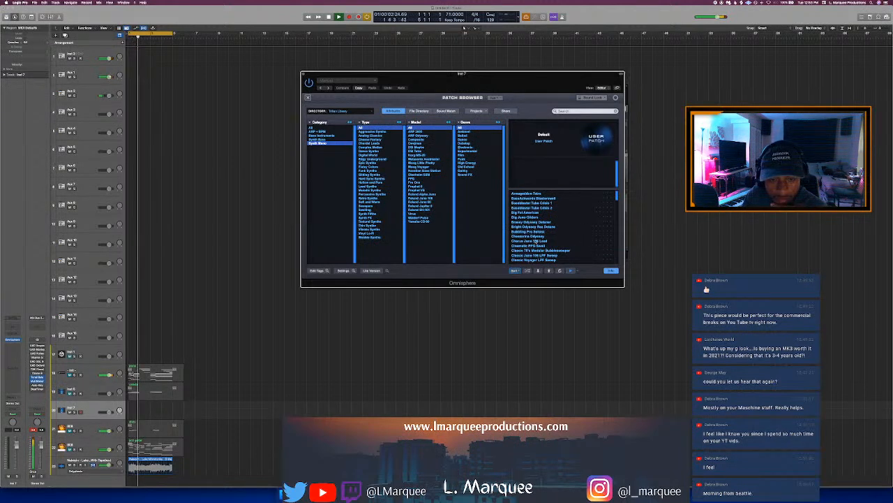
# Audition several Synth Mono patches against the beat, including Glide with Pride and Epic Rough Sweep, and load Electro House Square
pyautogui.scroll(-10, 536, 240)
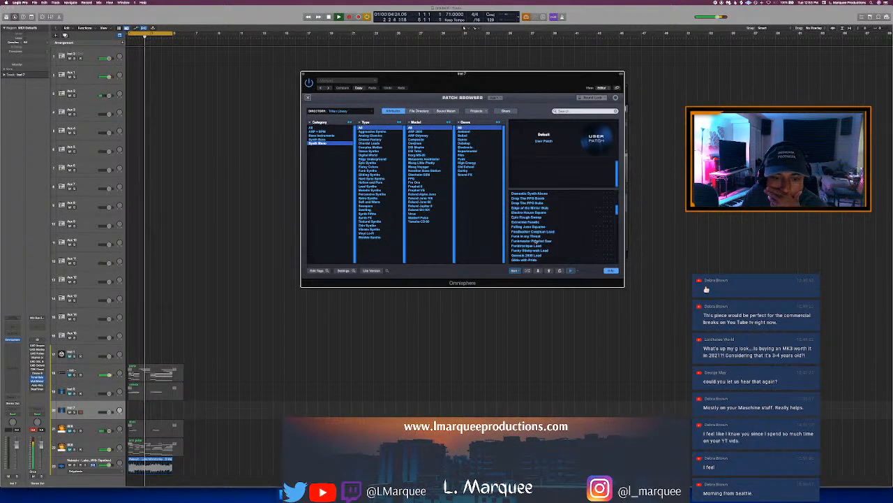
pyautogui.scroll(-2, 536, 241)
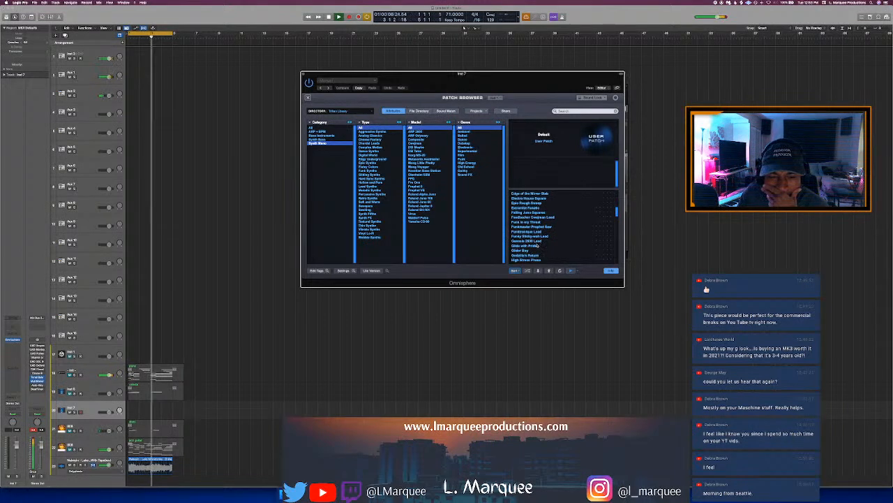
pyautogui.click(536, 245)
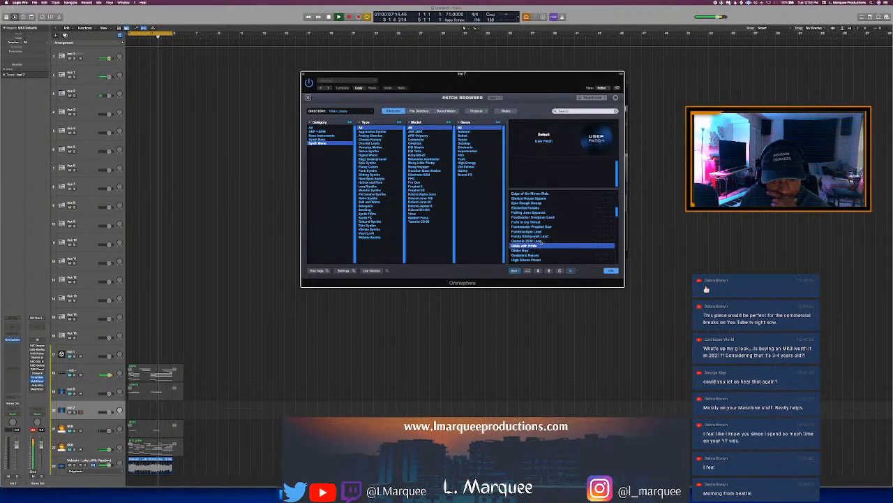
pyautogui.click(541, 241)
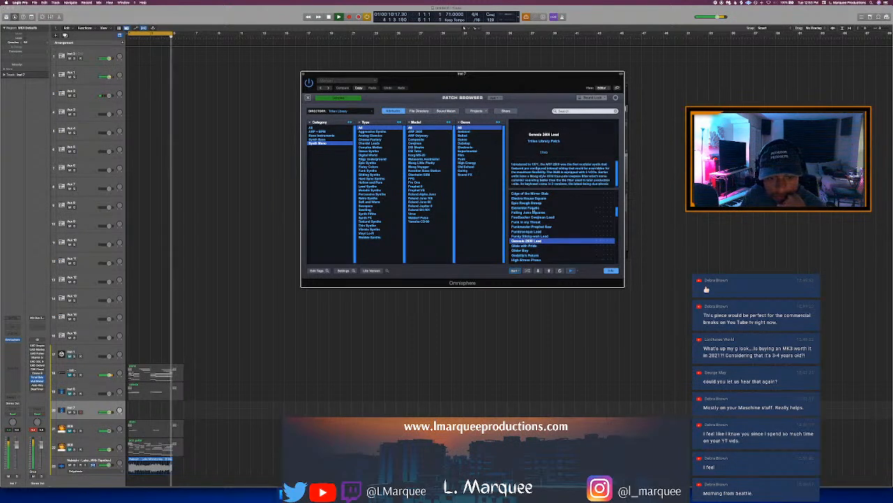
pyautogui.click(534, 203)
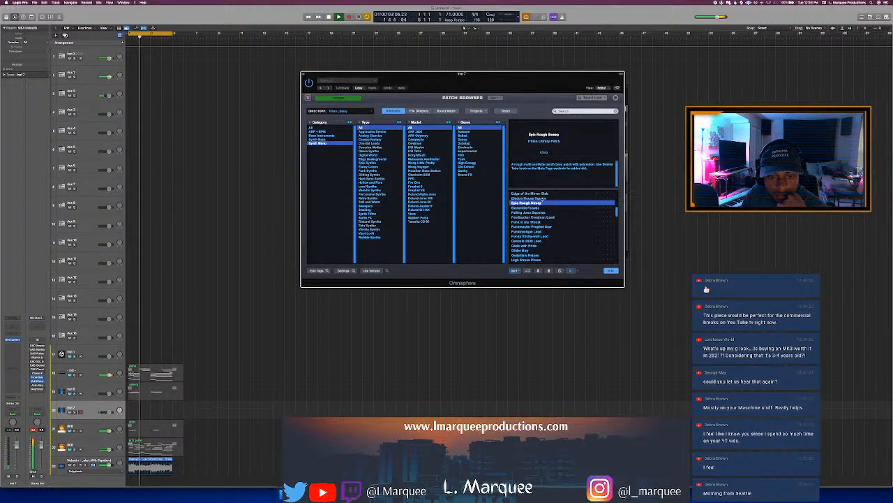
pyautogui.click(542, 198)
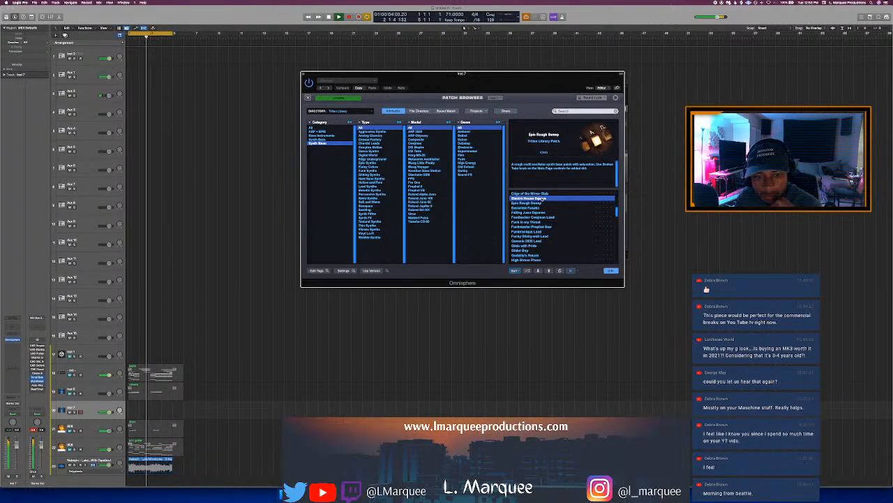
pyautogui.scroll(-3, 539, 254)
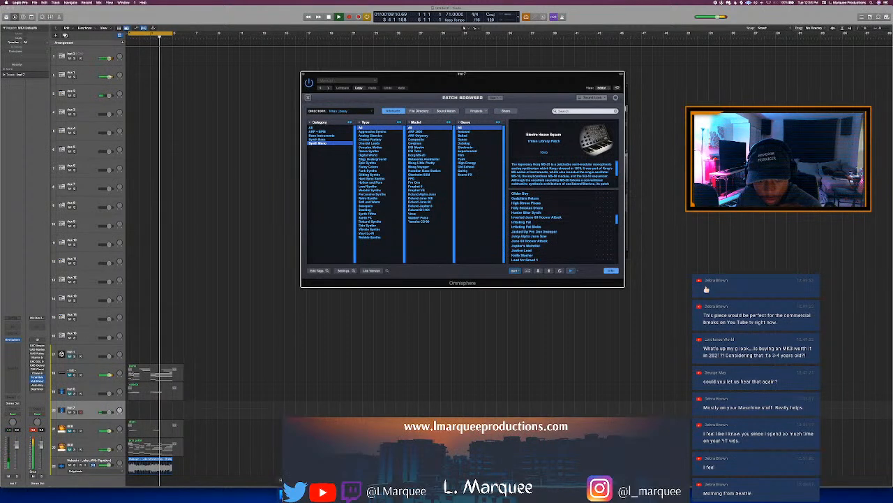
# Switch to Finder, open the Bass Bytes folder and audition two of its minor-key bass loops over the beat
pyautogui.click(287, 492)
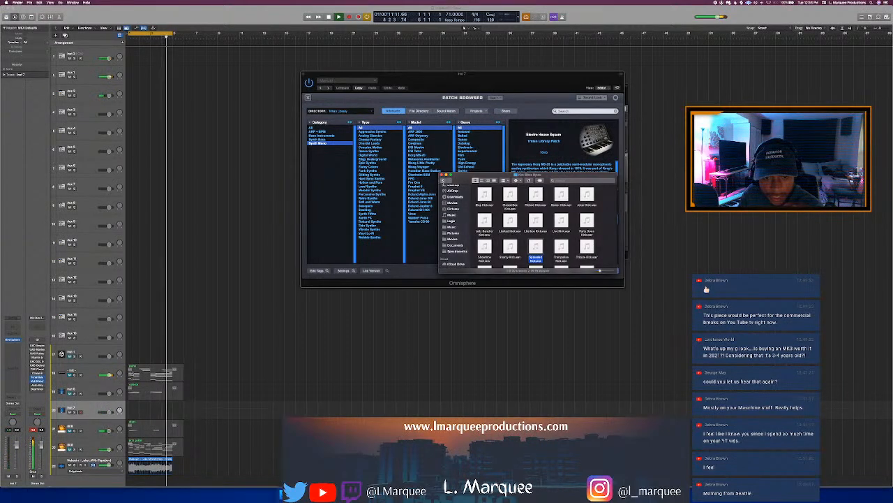
pyautogui.click(443, 181)
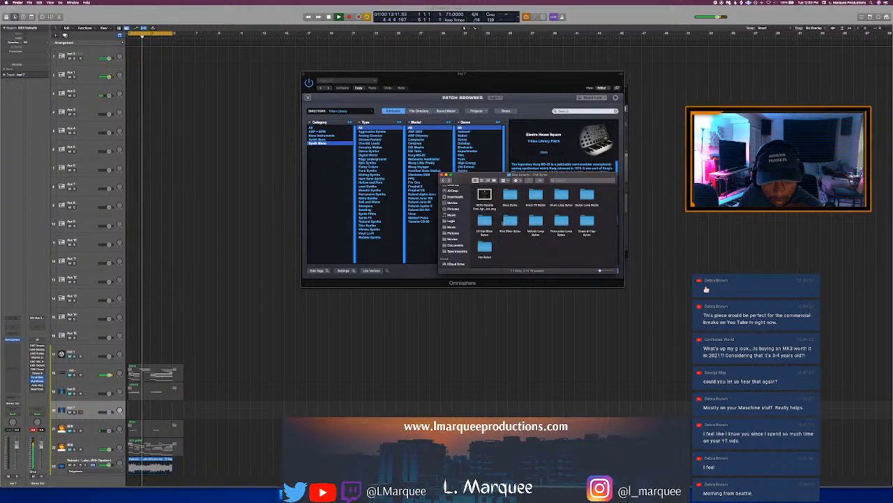
pyautogui.doubleClick(510, 195)
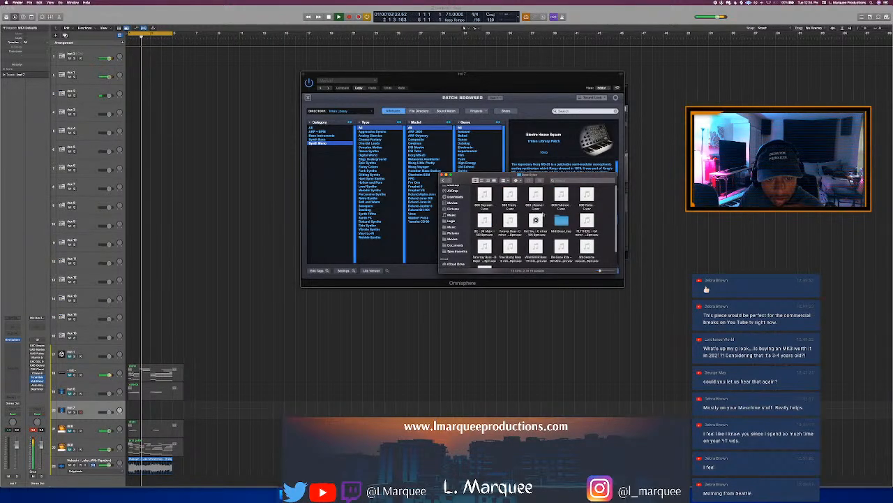
pyautogui.click(536, 221)
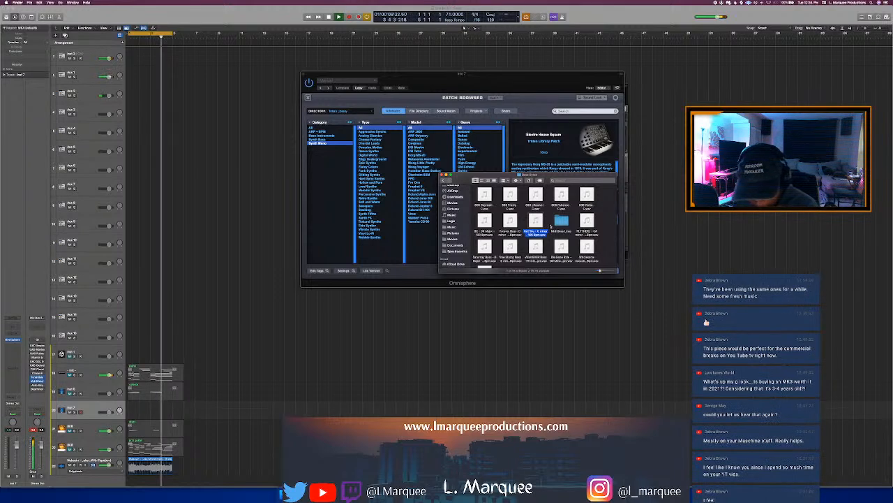
pyautogui.scroll(-2, 551, 228)
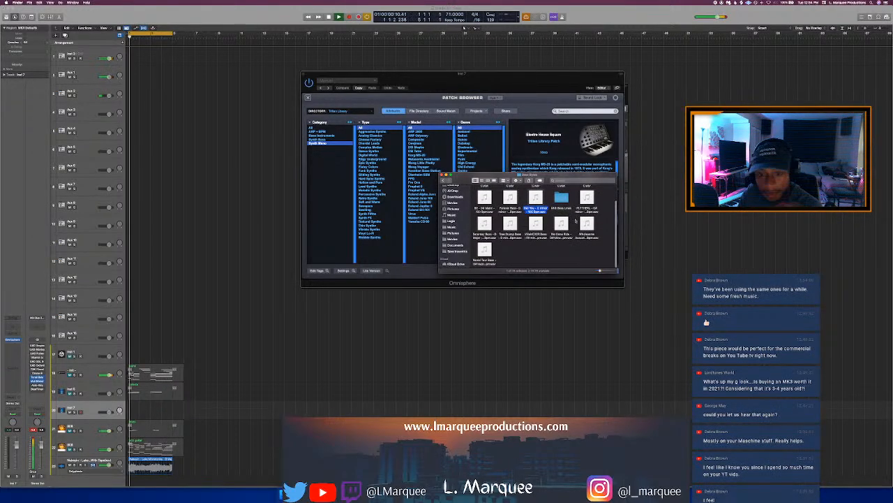
pyautogui.scroll(2, 574, 220)
pyautogui.scroll(-2, 572, 220)
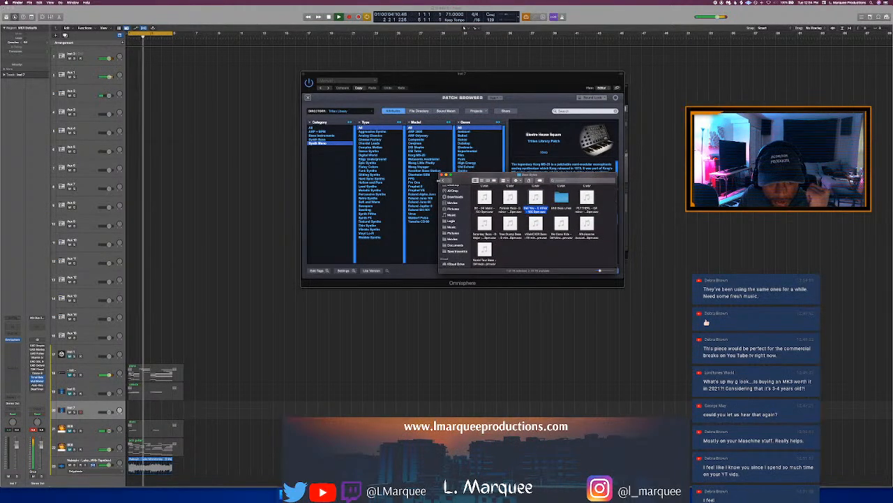
pyautogui.click(443, 181)
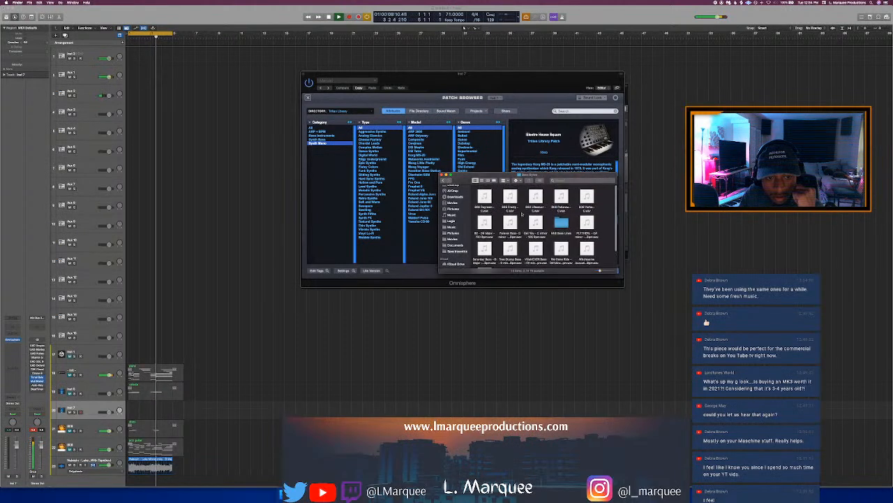
pyautogui.scroll(2, 522, 214)
pyautogui.click(510, 220)
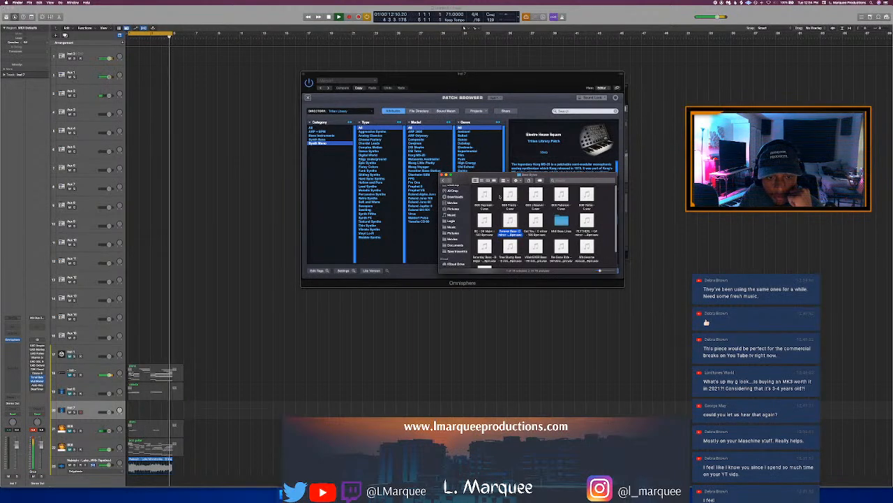
# Stop Logic Pro's playback, return to Finder and audition the 808 samples in the Bass Bytes folder
pyautogui.click(290, 186)
pyautogui.press('space')
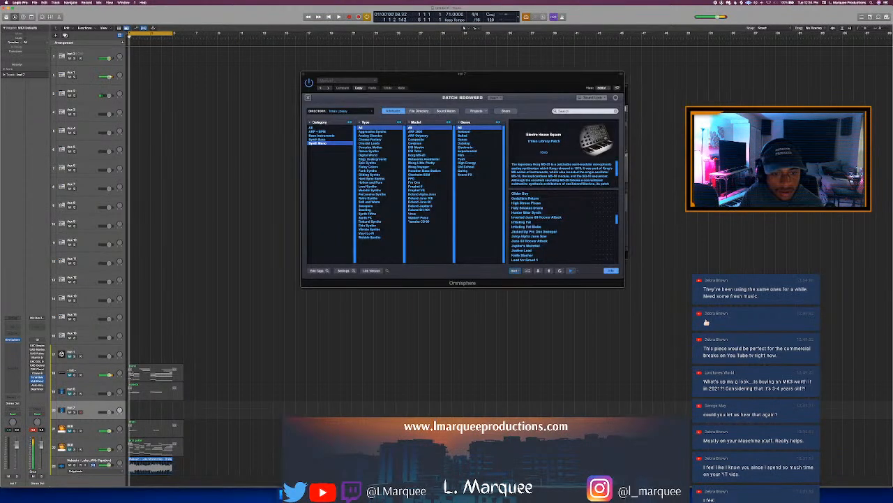
pyautogui.press('super+Tab')
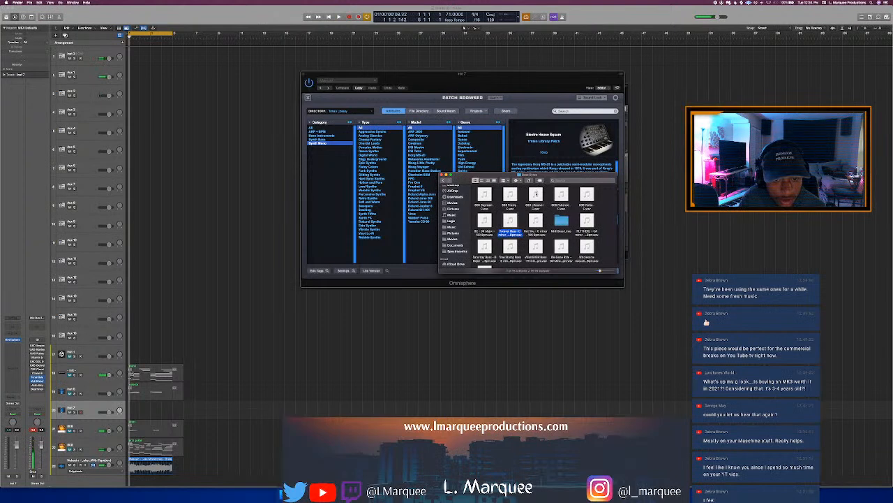
pyautogui.click(535, 193)
pyautogui.click(561, 194)
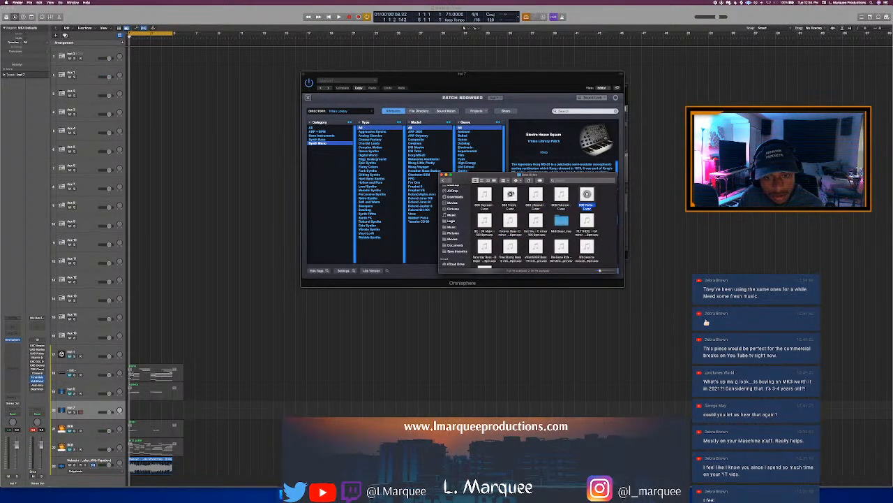
pyautogui.click(510, 194)
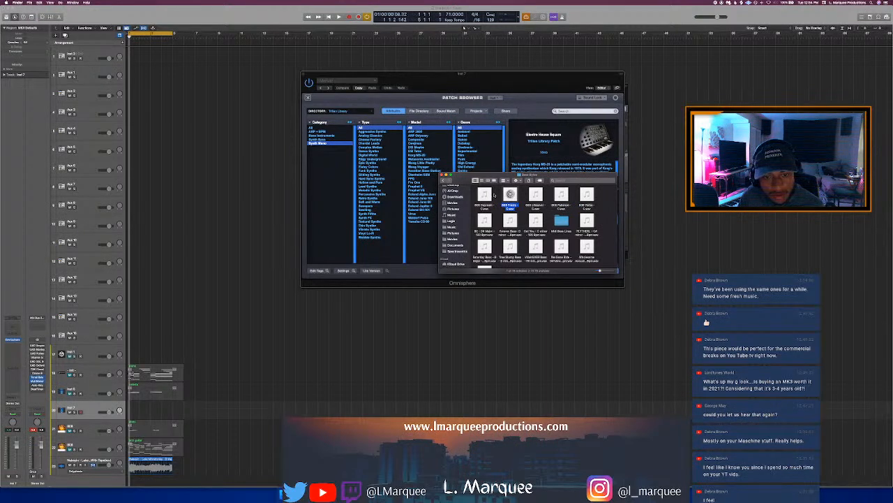
pyautogui.click(484, 194)
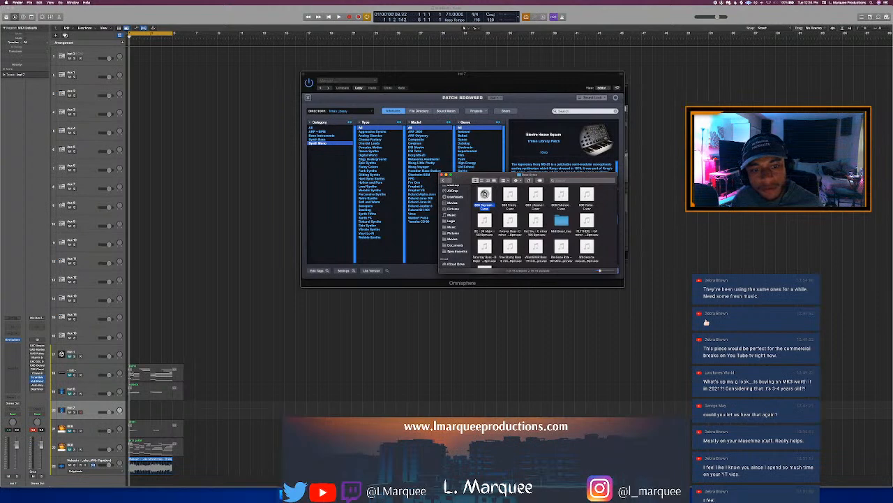
pyautogui.click(496, 199)
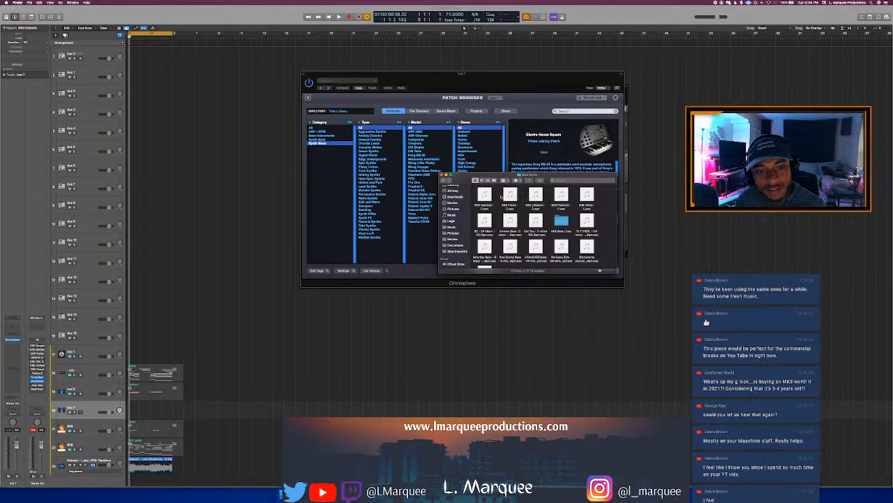
# Return to Omnisphere in Logic Pro, play the beat and audition Glider Boy and Drop The PPG Bomb before loading Drop The PPG Nuke
pyautogui.moveTo(531, 81); pyautogui.dragTo(502, 83)
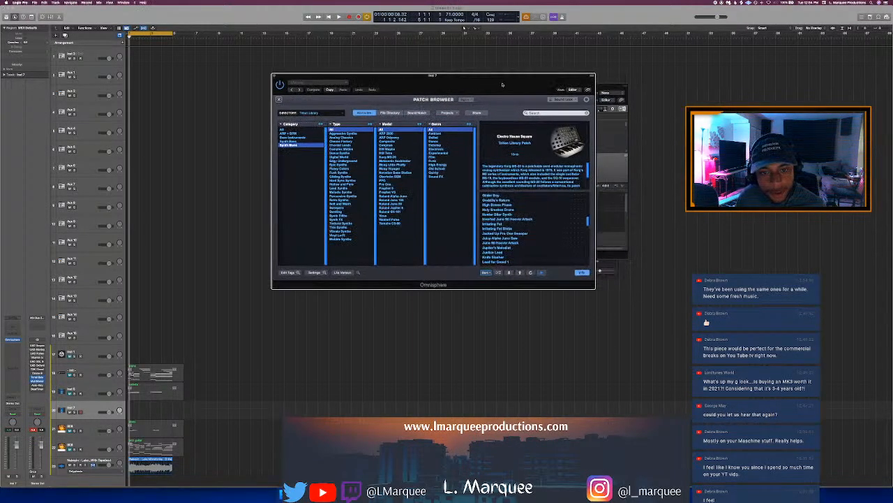
pyautogui.press('space')
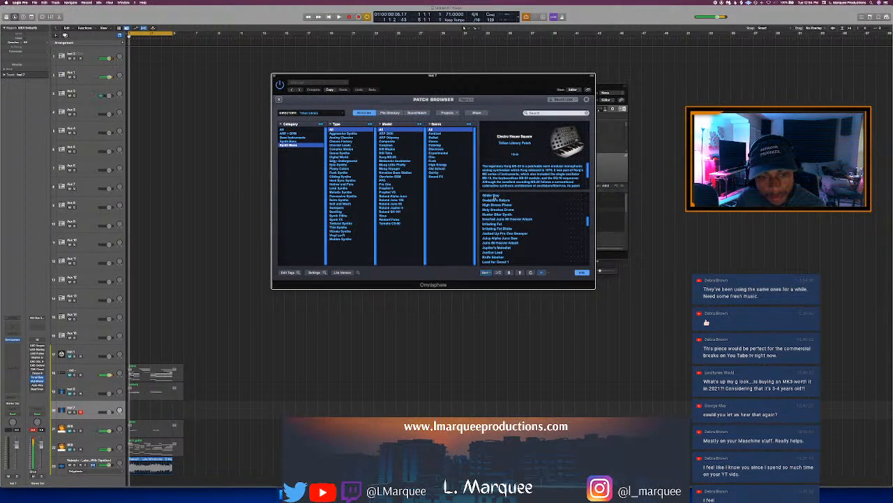
pyautogui.click(493, 196)
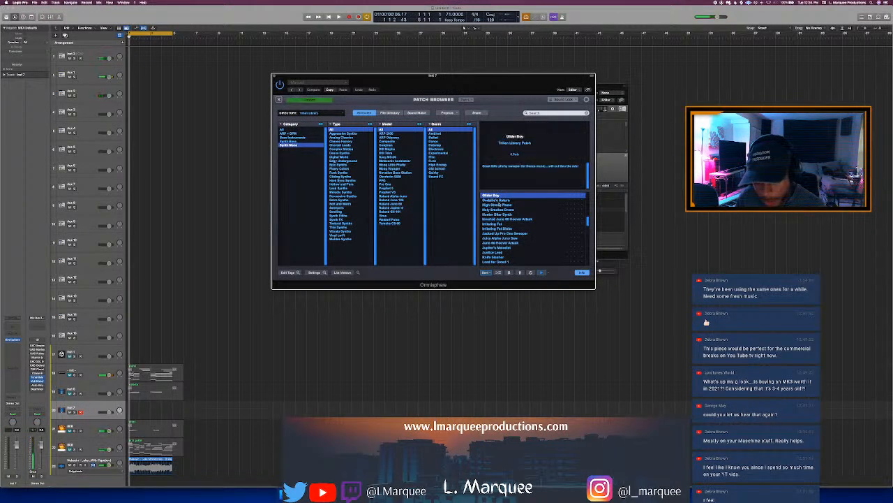
pyautogui.scroll(4, 499, 203)
pyautogui.click(500, 201)
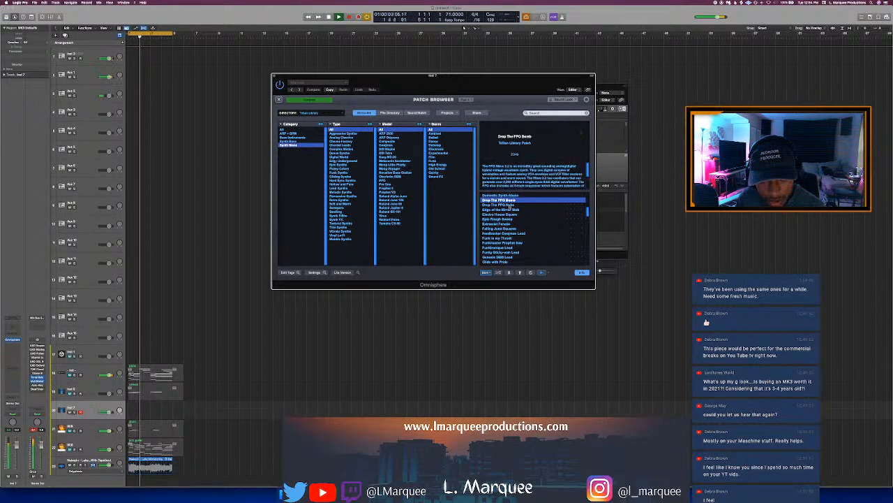
pyautogui.click(509, 205)
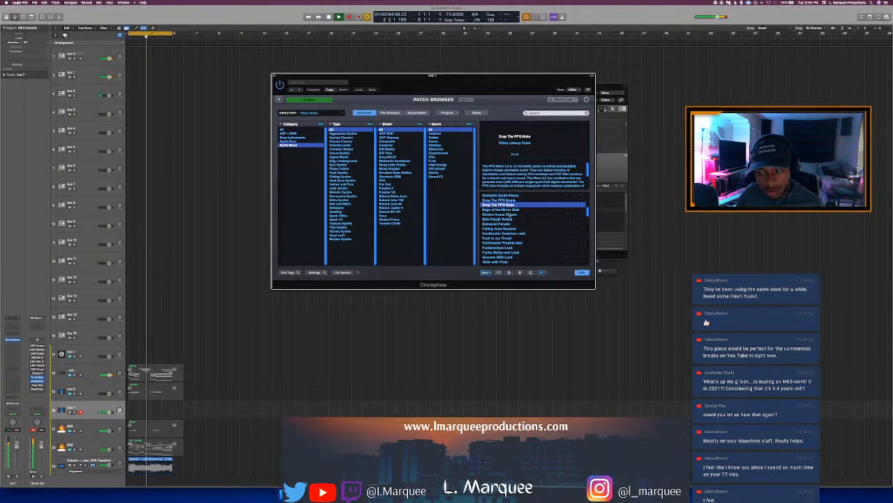
# Filter the Trilian Library patches by the Synth Bass category and load Blatty Phatty Pulse for audition
pyautogui.scroll(5, 508, 213)
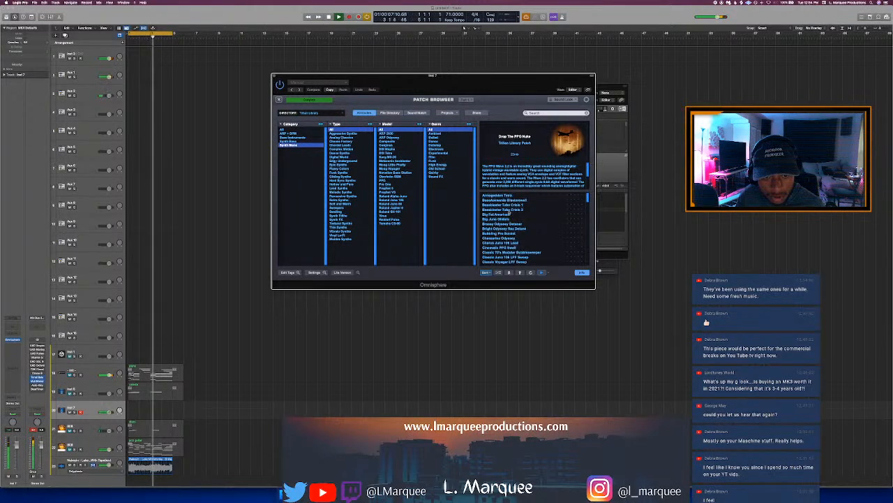
pyautogui.click(299, 143)
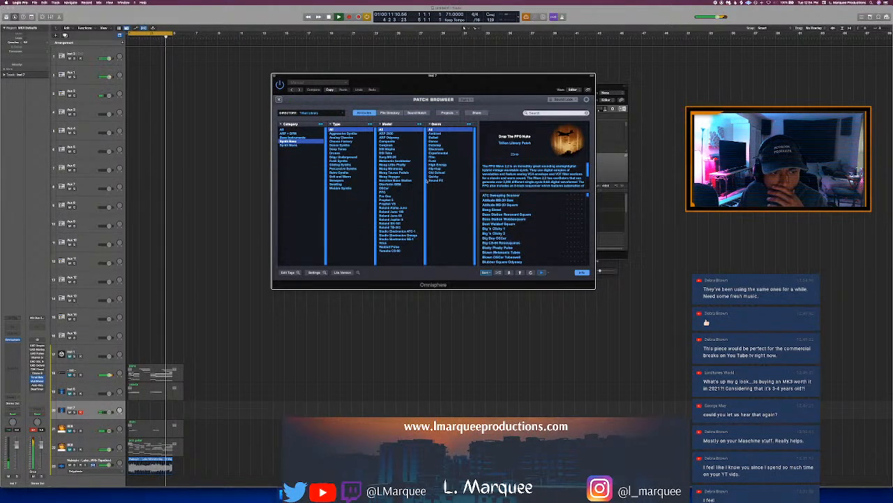
pyautogui.click(510, 248)
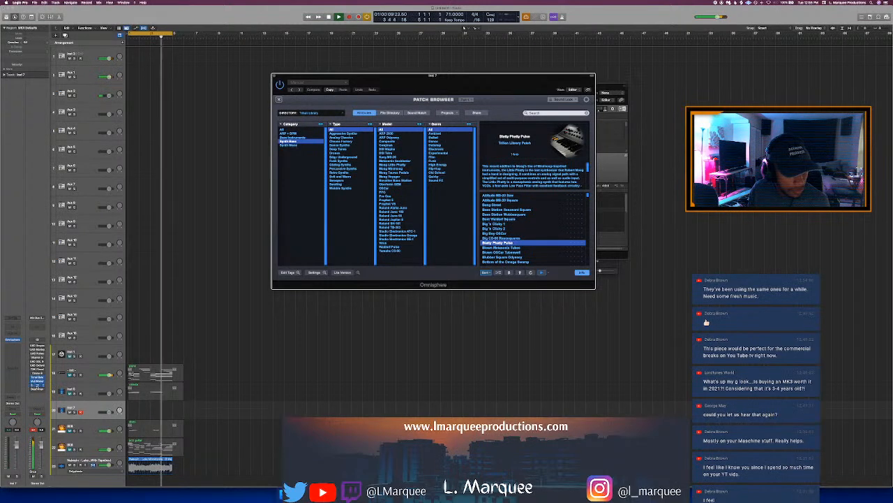
# Check the detected key in Auto-Key on the Stereo Out, set the project key to E minor, and resume playback
pyautogui.click(35, 386)
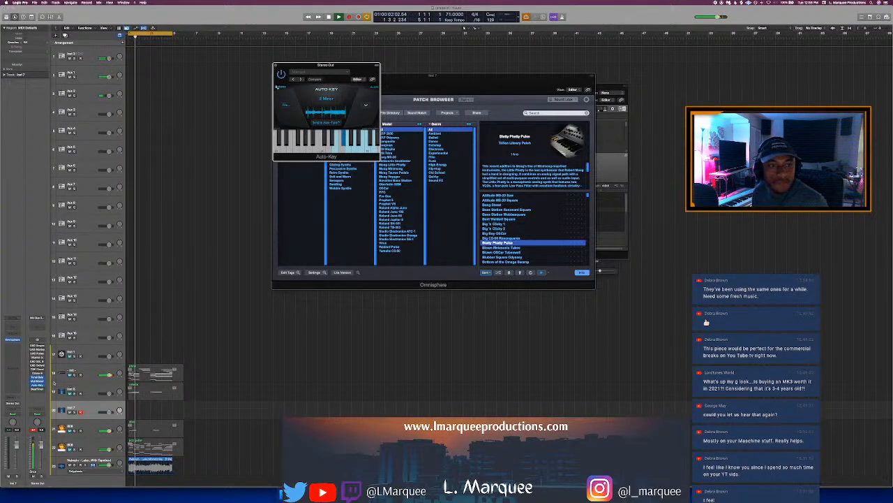
pyautogui.press('space')
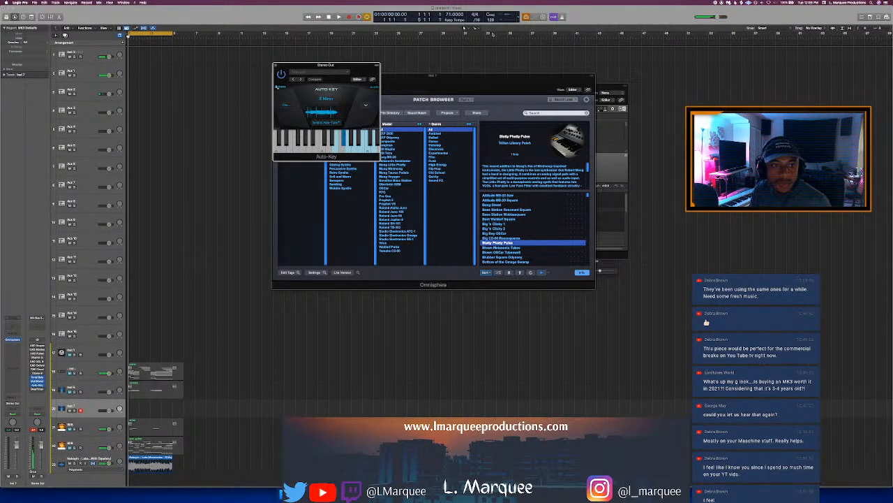
pyautogui.click(493, 16)
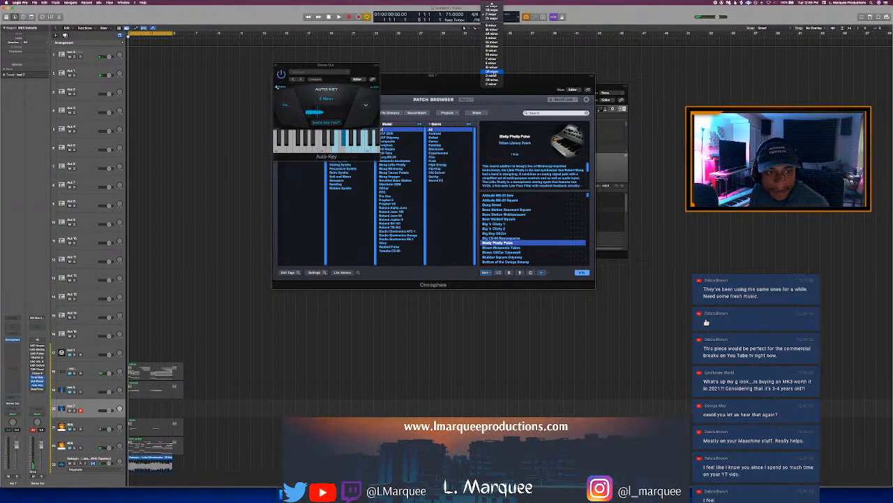
pyautogui.press('Return')
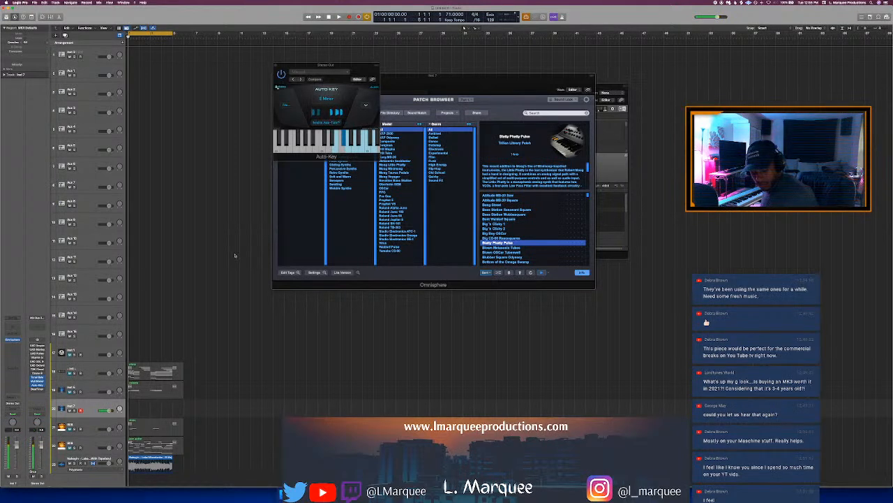
pyautogui.press('space')
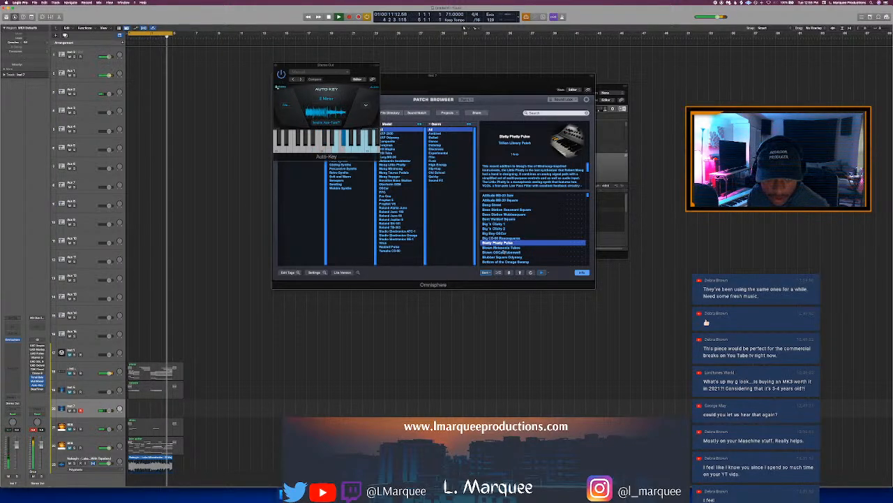
# Audition further Trilian synth bass patches, including Blown OSCar Tubewell, Blown Metasonix Tubes and Busted Square
pyautogui.click(504, 252)
pyautogui.click(504, 252)
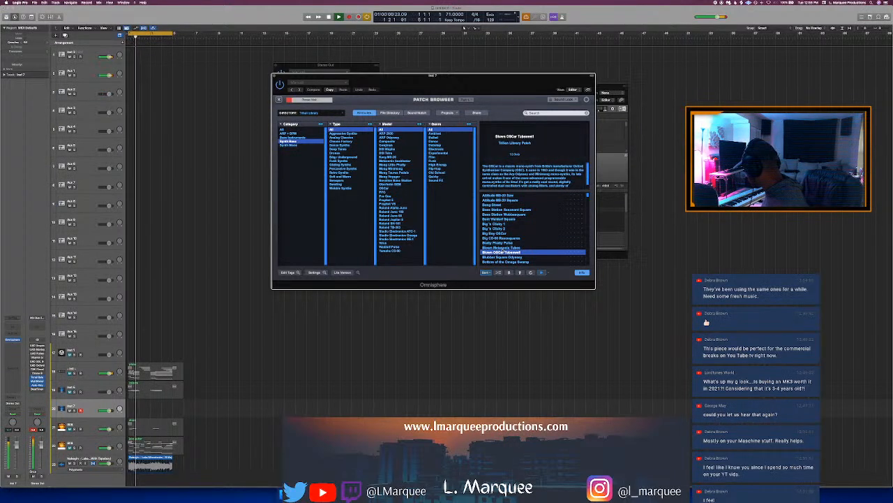
pyautogui.press('Up')
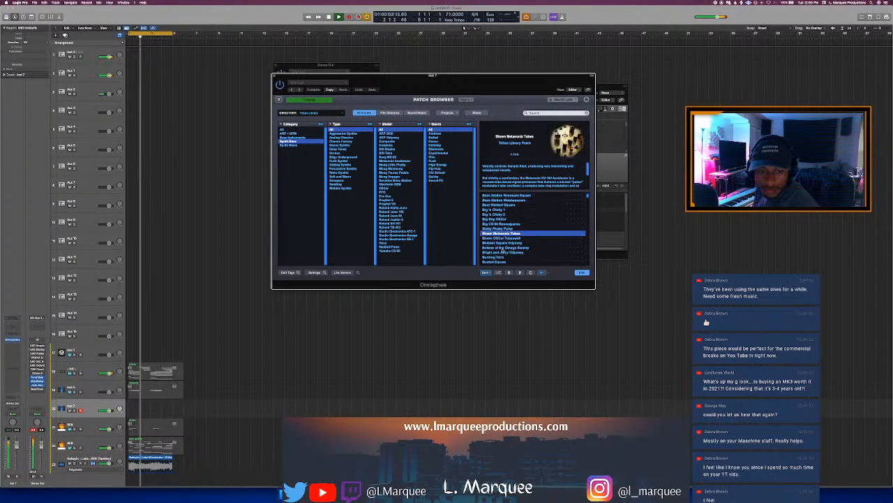
pyautogui.click(501, 262)
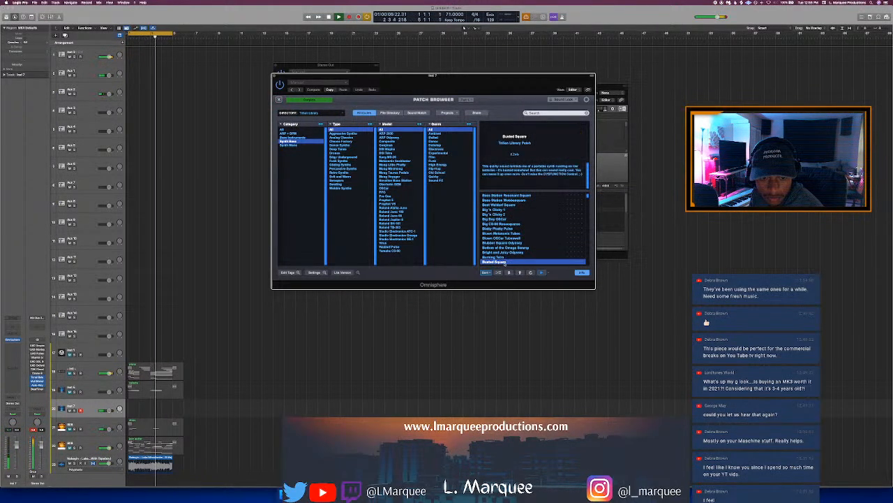
pyautogui.scroll(-5, 503, 251)
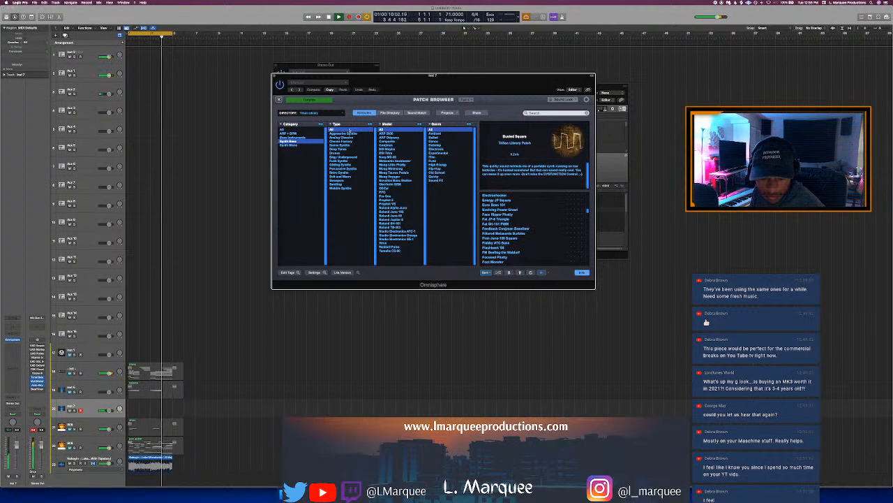
# Switch the patch directory to Keyscape Library and filter it by the Key Bass type
pyautogui.click(310, 111)
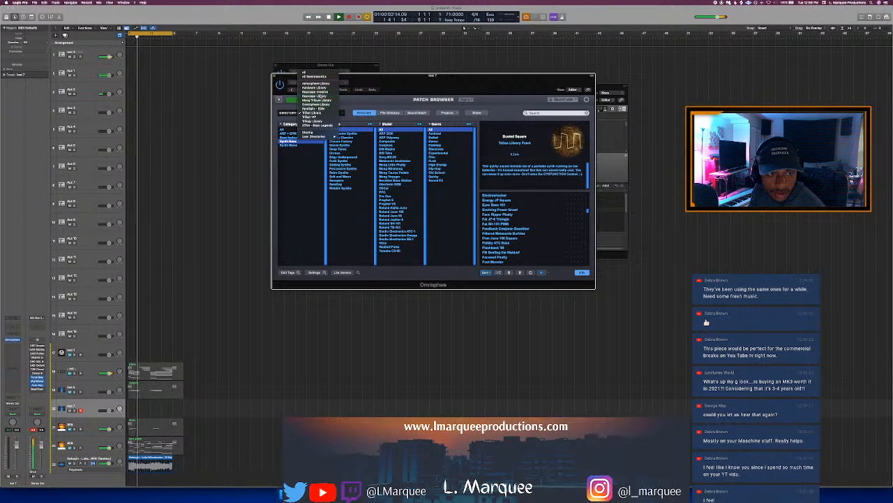
pyautogui.click(402, 119)
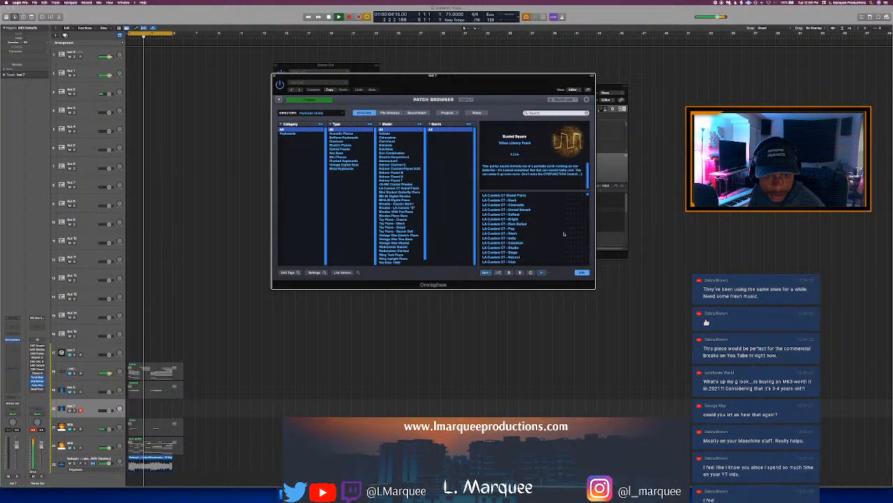
pyautogui.scroll(-1, 558, 234)
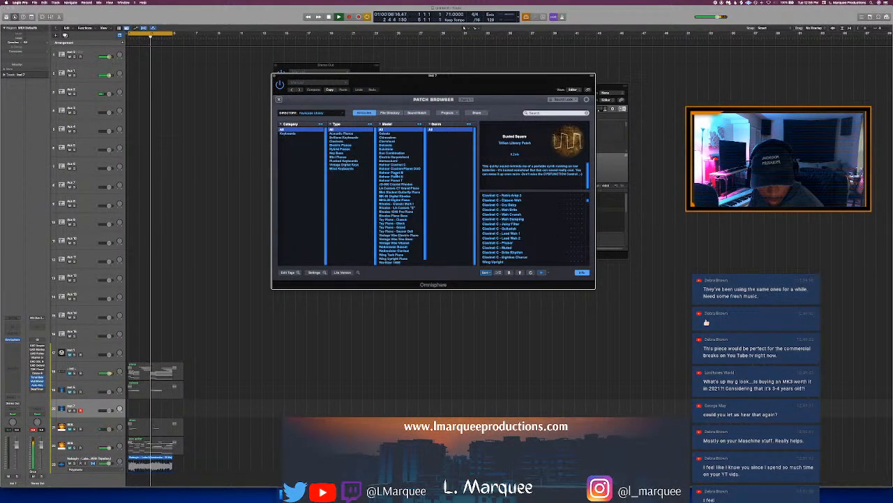
pyautogui.click(343, 153)
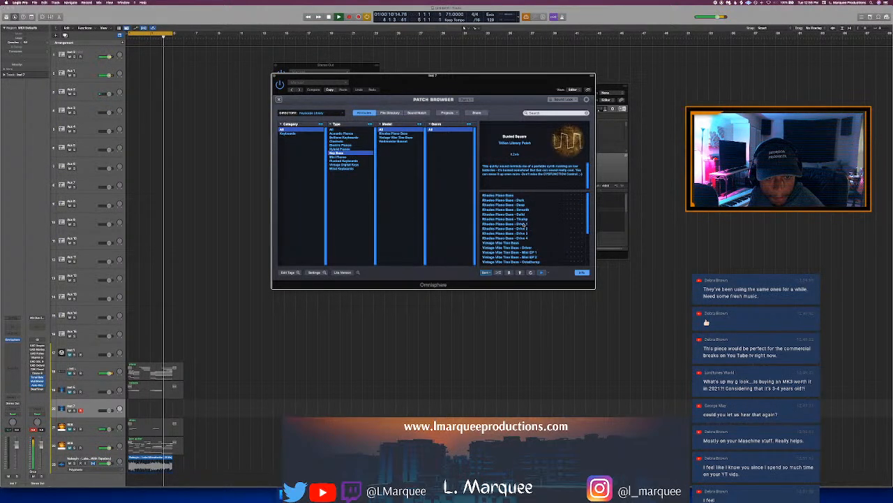
# Audition the Rhodes Piano Bass patches Smooth, Deep, standard and Solid, leave Solid loaded, and close the Omnisphere window
pyautogui.click(525, 209)
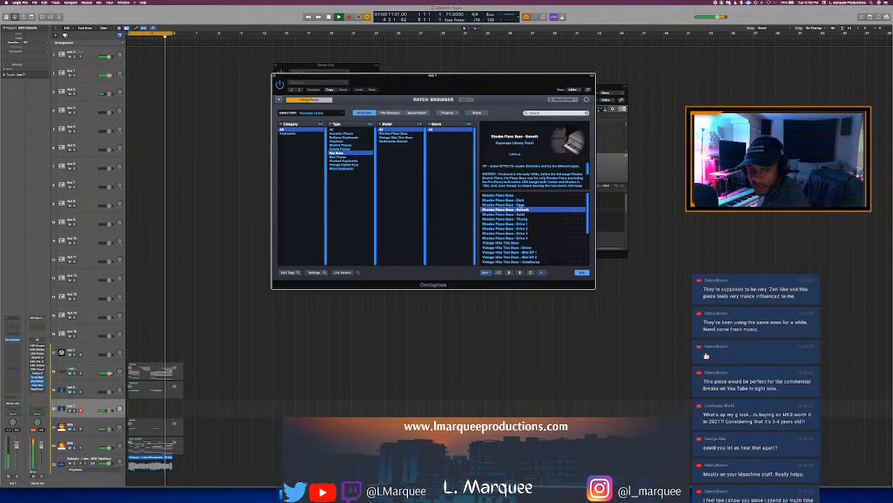
pyautogui.click(523, 205)
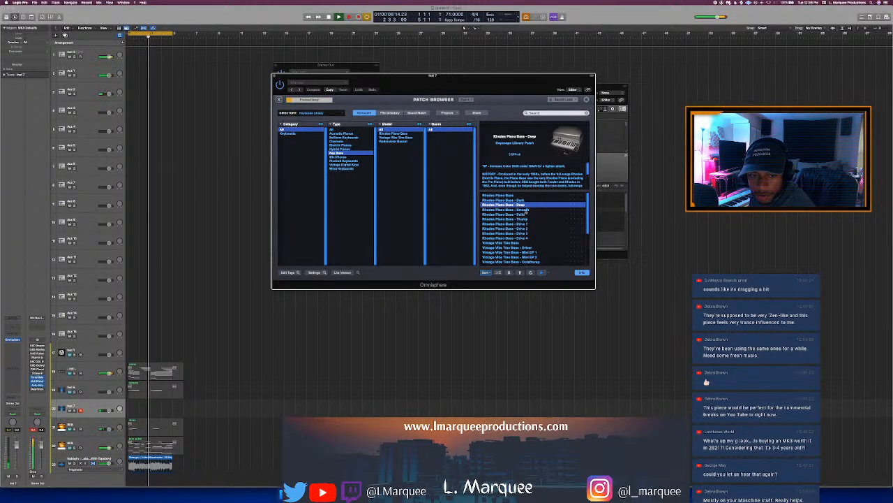
pyautogui.click(511, 196)
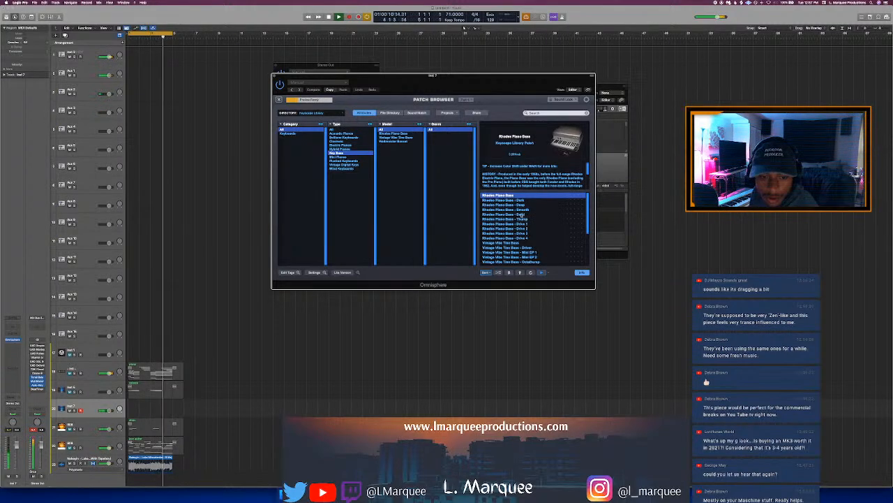
pyautogui.click(522, 214)
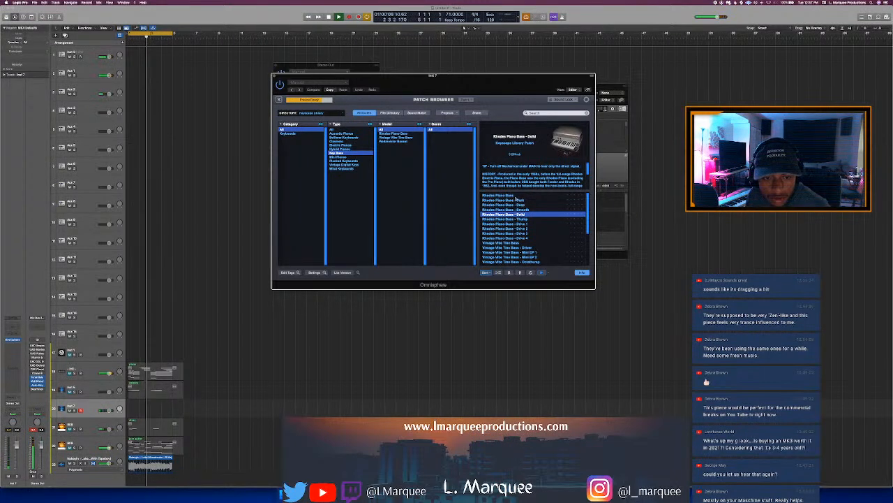
pyautogui.click(273, 76)
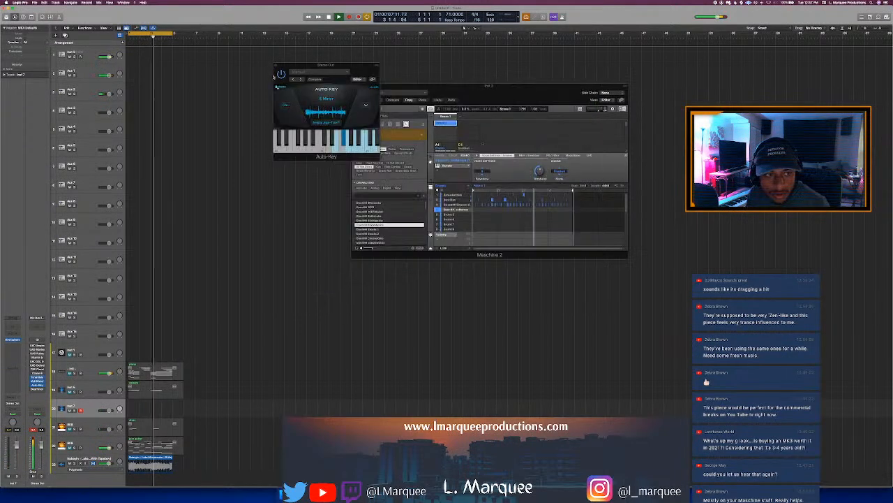
# Open Komplete Kontrol on the Inst 1 track and select Monark from the instrument library
pyautogui.click(88, 350)
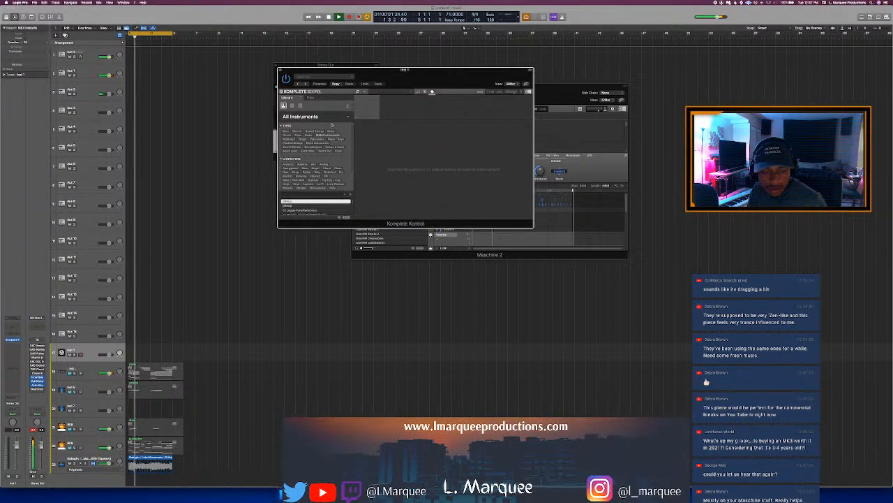
pyautogui.click(335, 116)
pyautogui.scroll(-3, 335, 176)
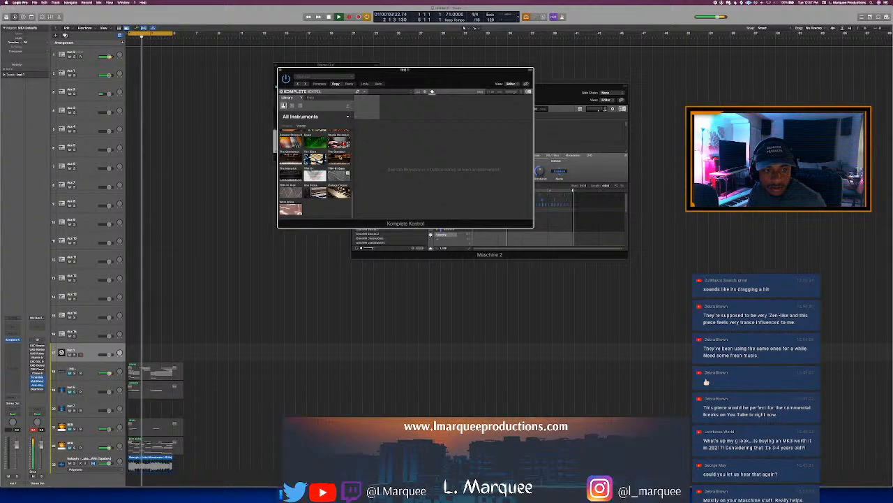
pyautogui.scroll(-5, 335, 177)
pyautogui.scroll(-5, 342, 200)
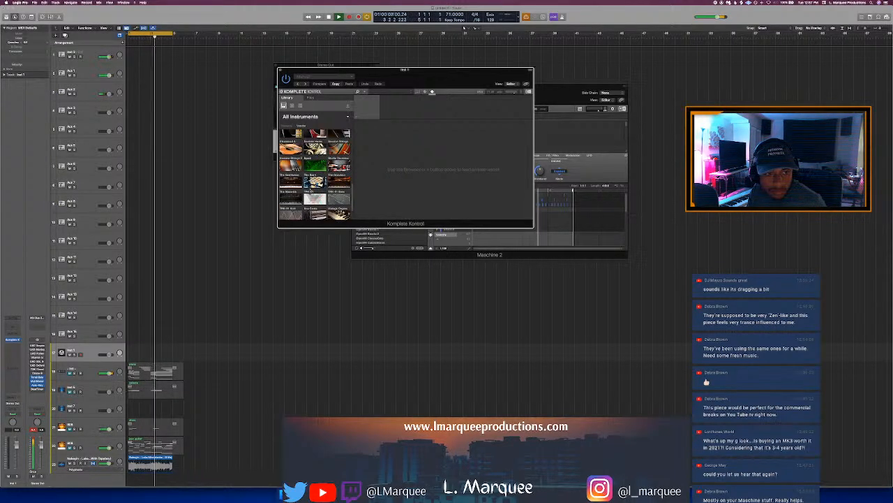
pyautogui.scroll(5, 315, 174)
pyautogui.scroll(-3, 315, 175)
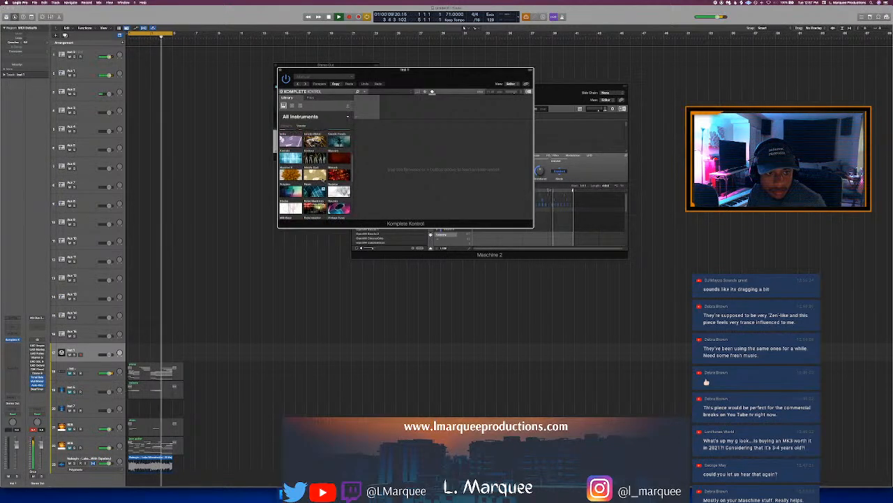
pyautogui.click(335, 173)
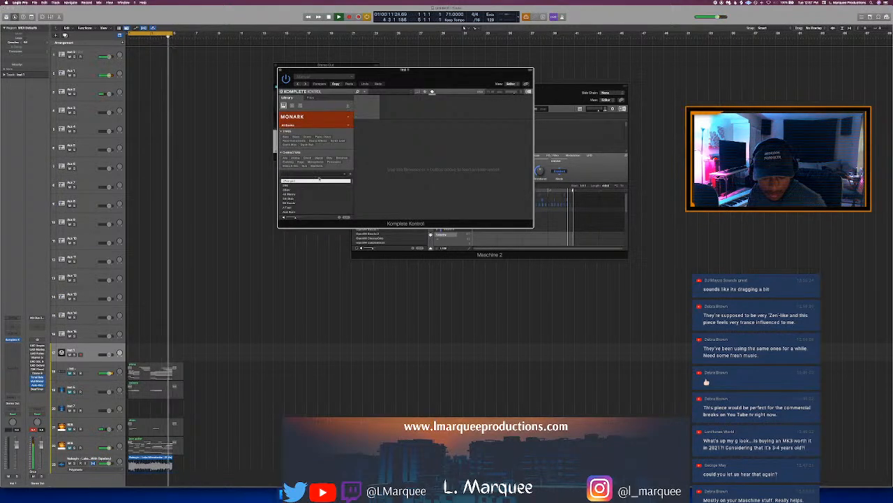
# Filter the Monark presets by the Bass type and load the last patch in the results
pyautogui.click(287, 136)
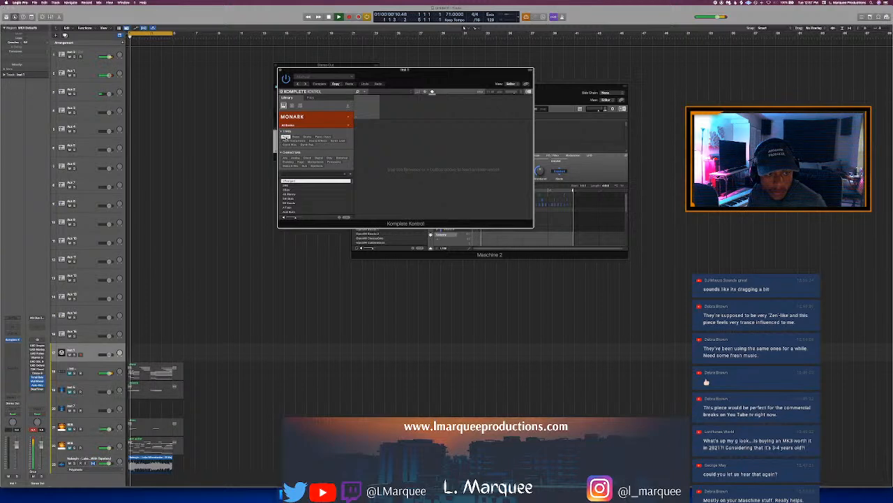
pyautogui.click(351, 175)
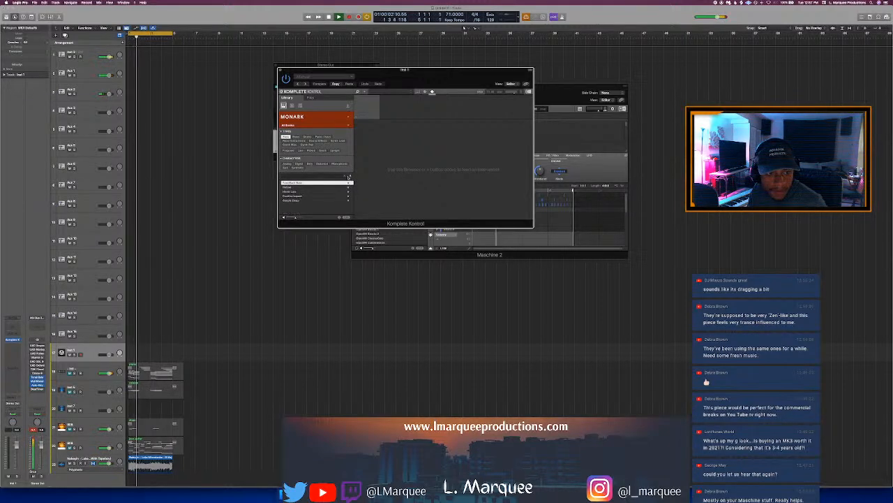
pyautogui.click(302, 201)
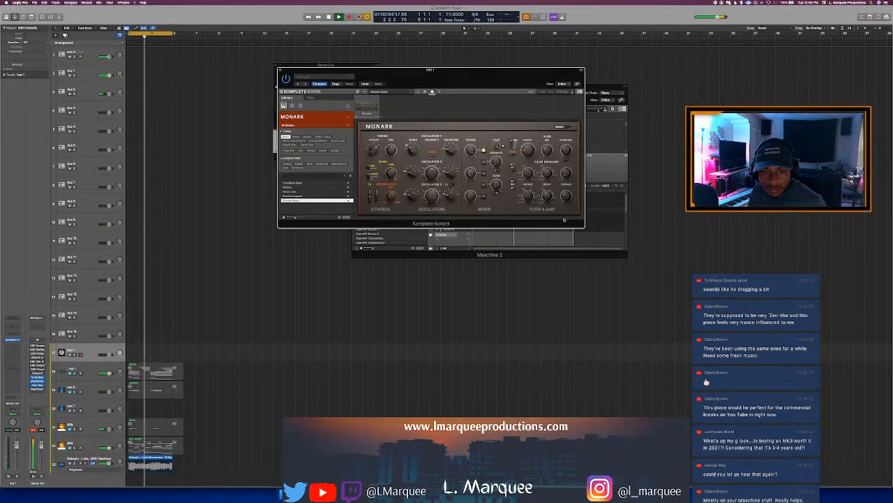
# Record a Monark bass line on the Inst 1 track across the four-bar cycle range
pyautogui.click(502, 349)
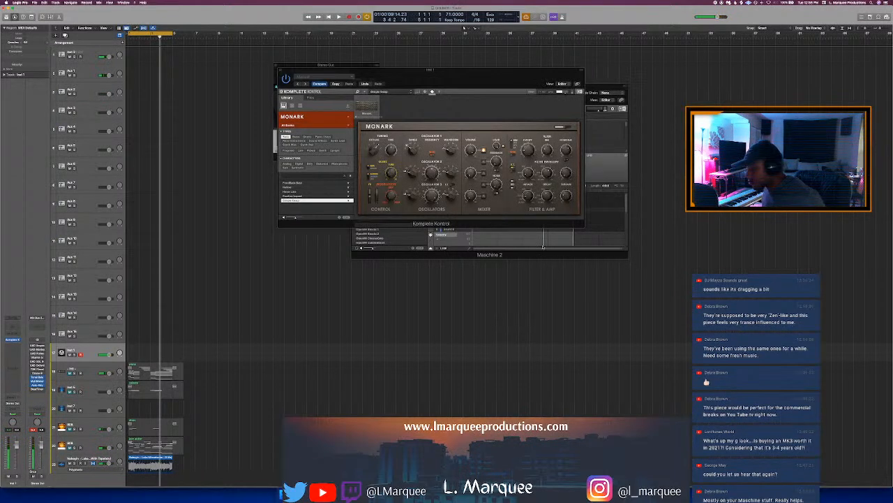
pyautogui.click(569, 200)
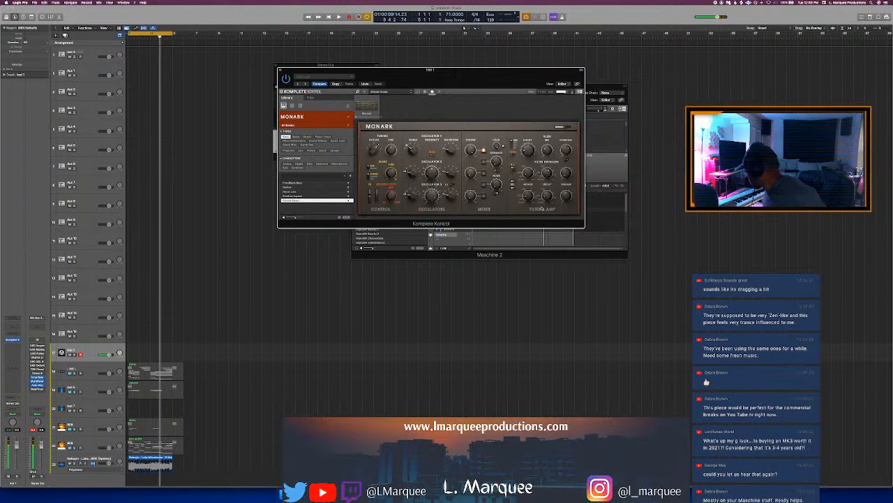
pyautogui.press('space')
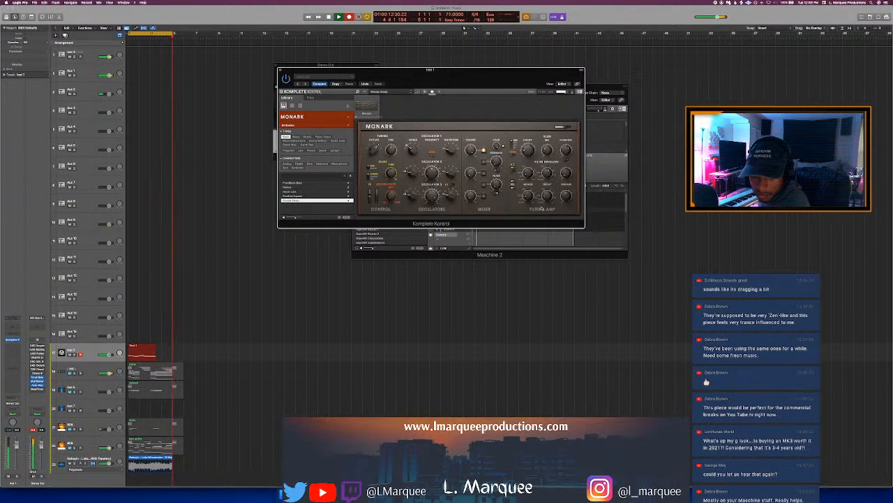
pyautogui.press('space')
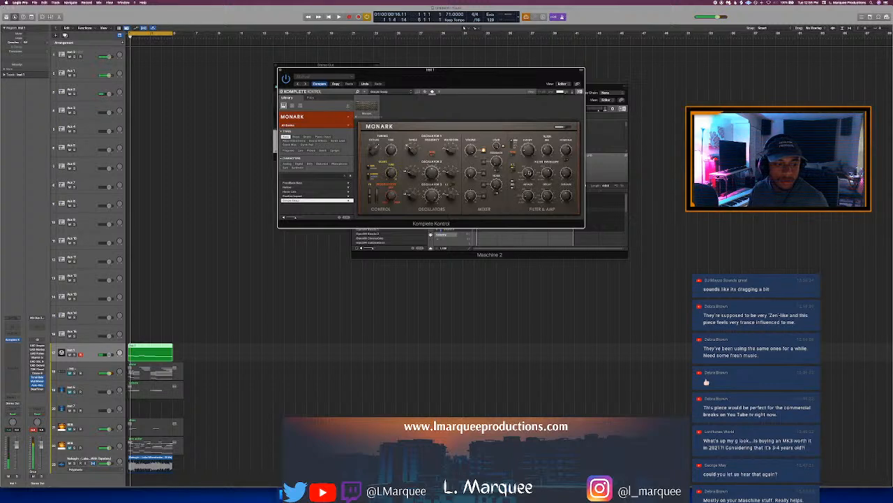
# Open the recorded Inst 1 bass region in the Piano Roll
pyautogui.click(164, 350)
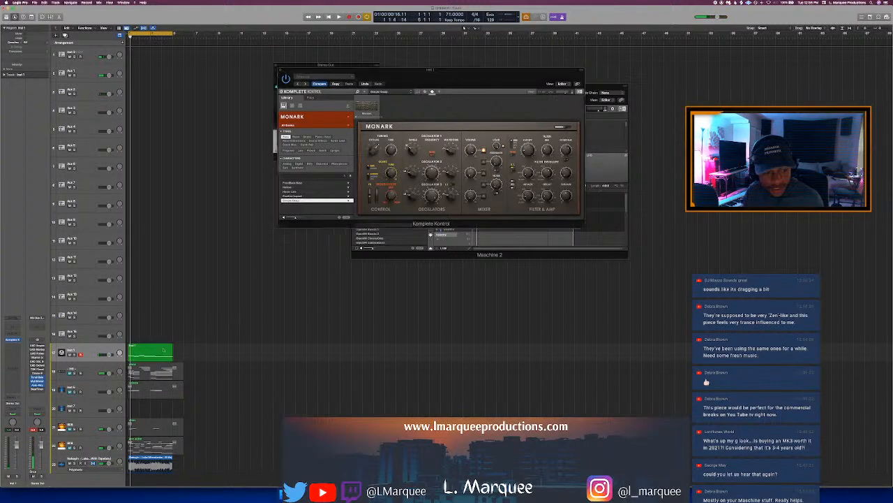
pyautogui.doubleClick(160, 351)
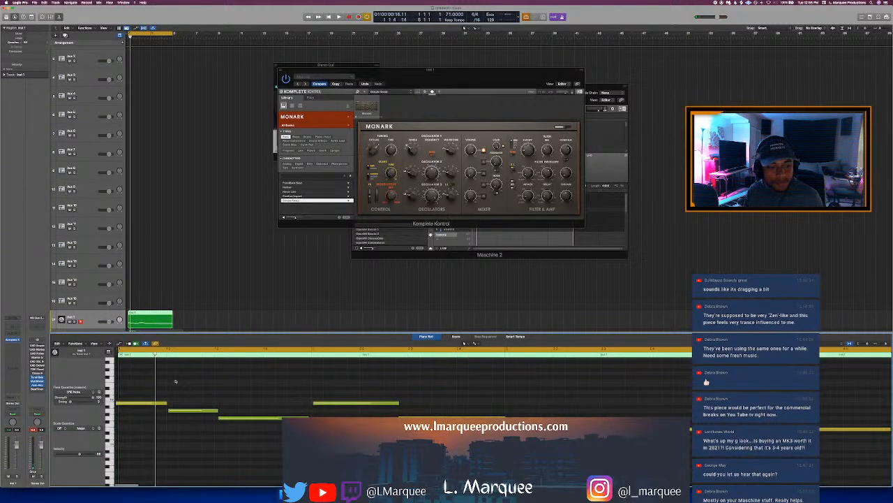
# Shift the first bass note slightly later in the Piano Roll and play the region from the start
pyautogui.click(130, 404)
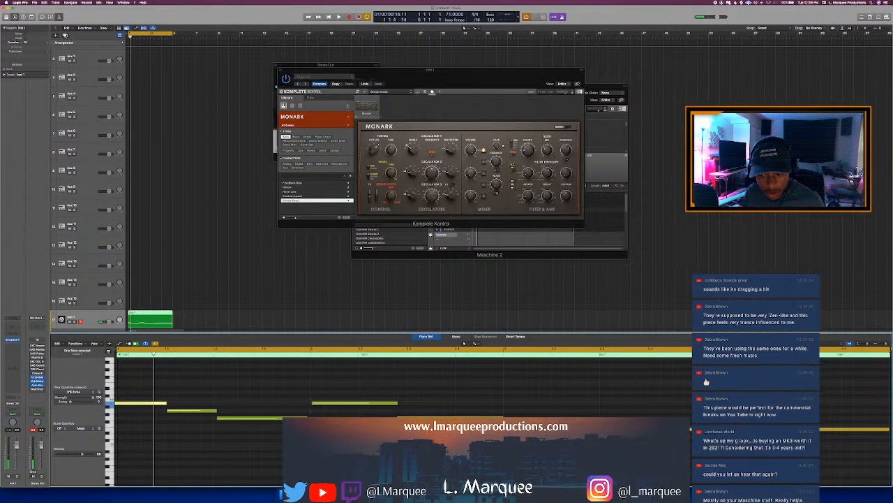
pyautogui.press('Return')
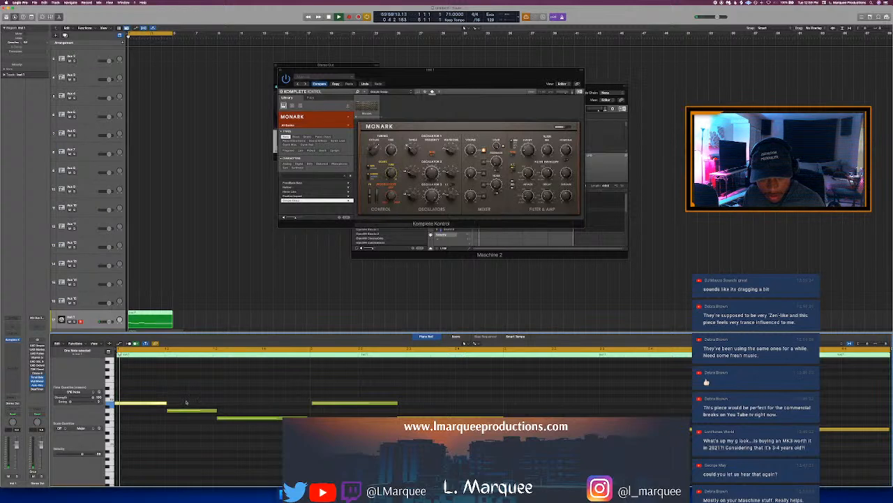
pyautogui.moveTo(140, 404); pyautogui.dragTo(168, 403)
pyautogui.press('space')
pyautogui.press('Return')
pyautogui.press('space')
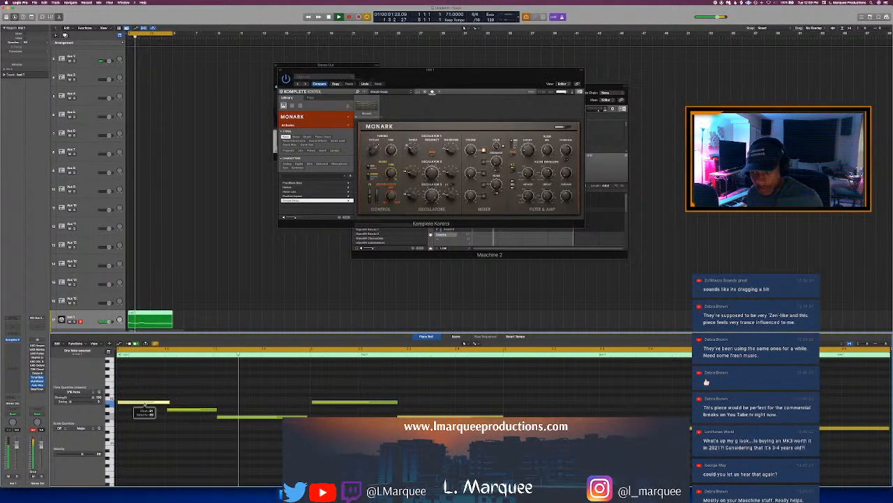
# Record extra higher bass notes on the Inst 1 track from bar 2 and play the take from the start
pyautogui.press('space')
pyautogui.press('space')
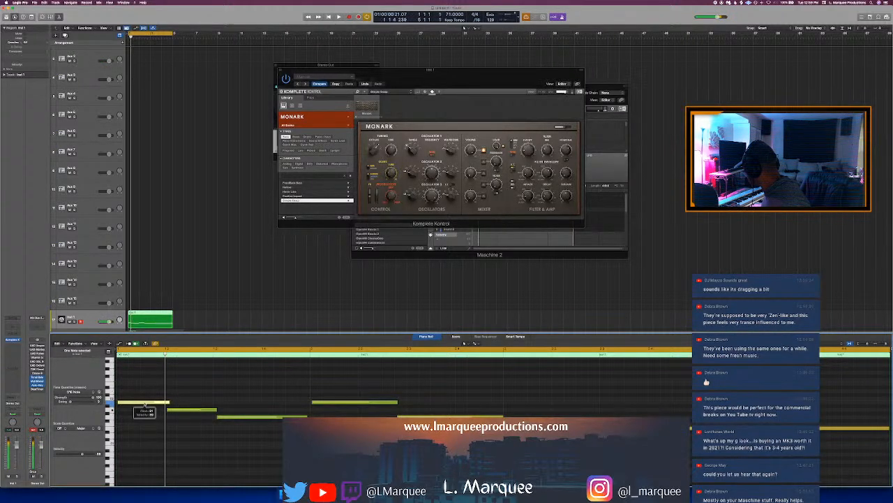
pyautogui.press('space')
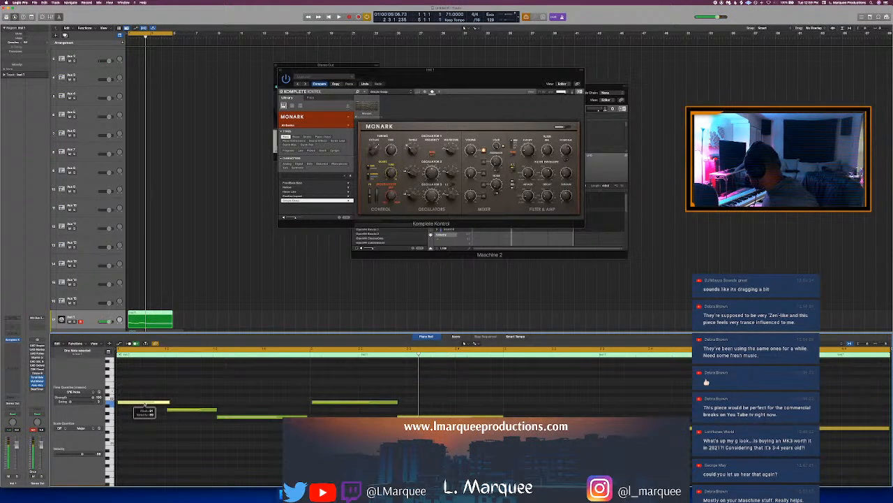
pyautogui.press('r')
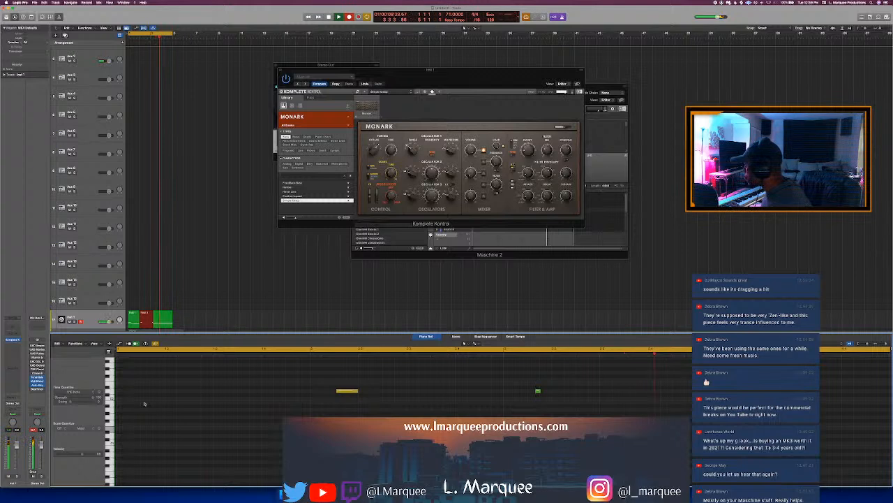
pyautogui.press('space')
pyautogui.press('Return')
pyautogui.press('space')
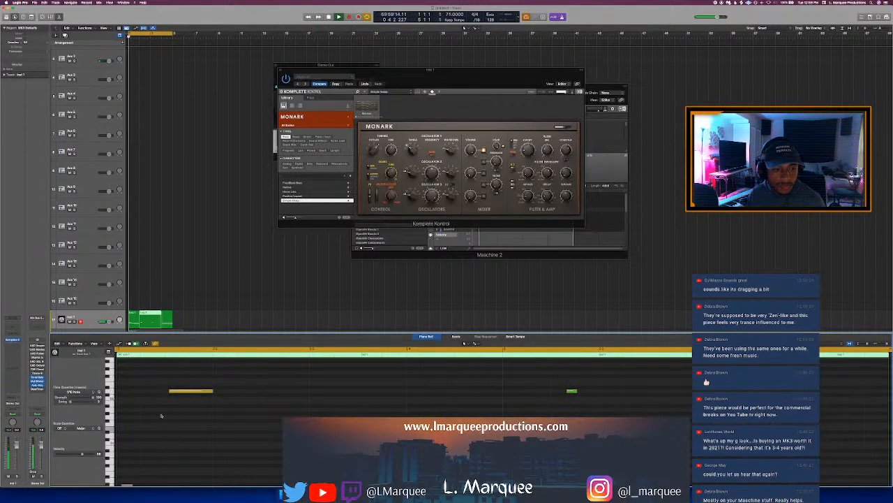
# Try to join the newly recorded region with the original Inst 1 bass region
pyautogui.keyDown('shift'); pyautogui.click(136, 321); pyautogui.keyUp('shift')
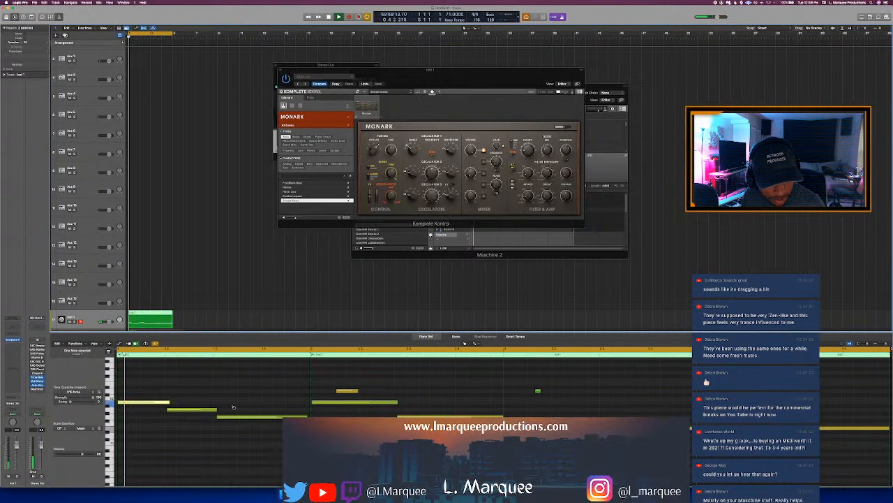
pyautogui.press('t')
pyautogui.press('t')
pyautogui.click(189, 341)
pyautogui.press('t')
pyautogui.press('t')
pyautogui.press('t')
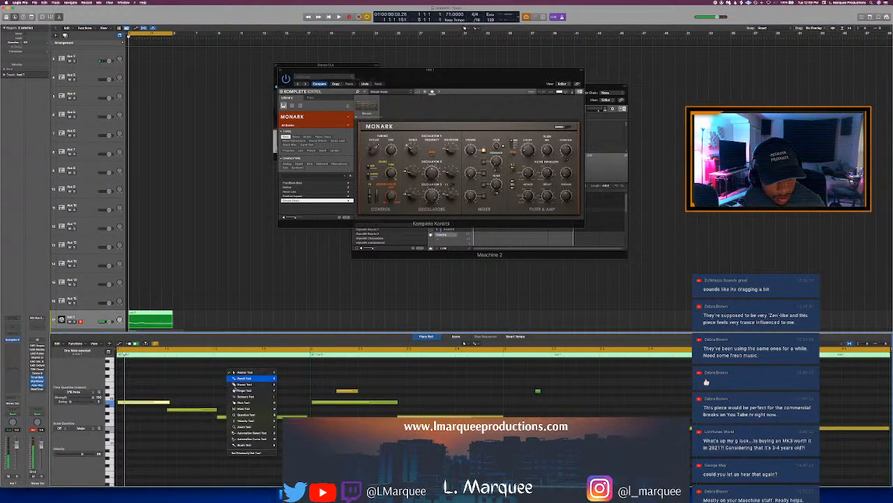
pyautogui.press('t')
pyautogui.scroll(-4, 215, 313)
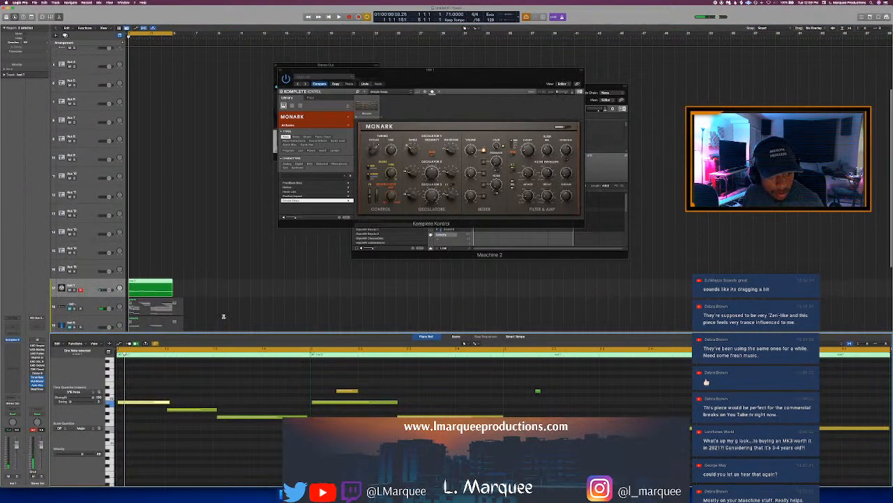
pyautogui.click(224, 315)
pyautogui.click(158, 291)
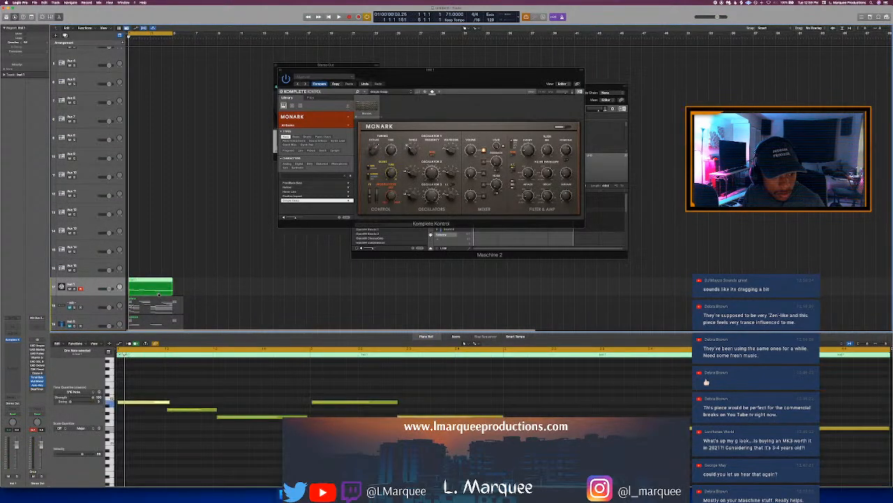
pyautogui.press('t')
pyautogui.press('t')
# Play the bass line and overdub one higher note in bar 2 of the Inst 1 region
pyautogui.press('space')
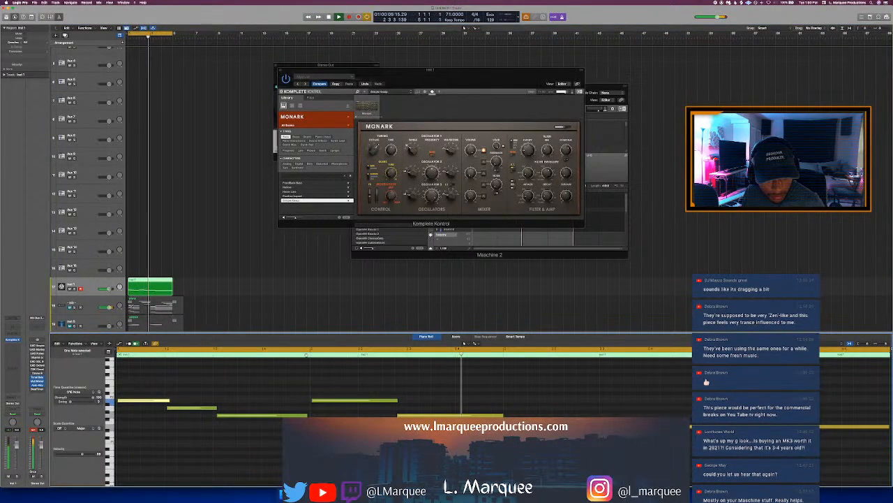
pyautogui.press('space')
pyautogui.press('r')
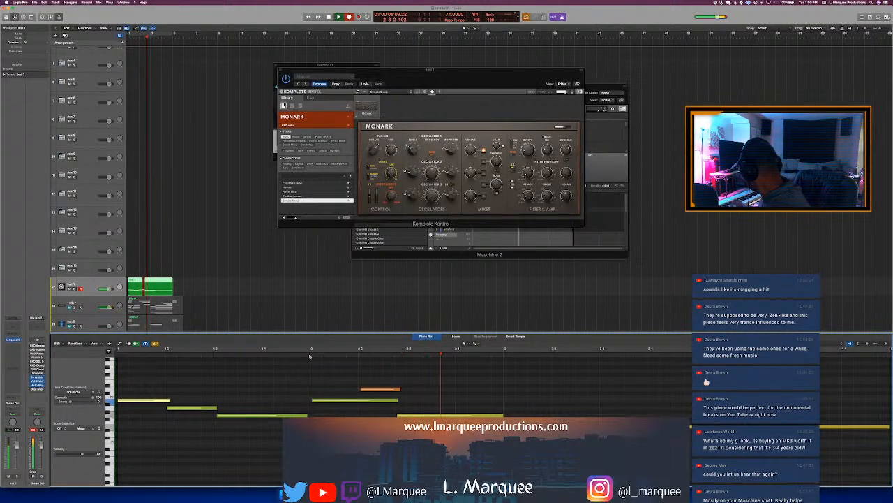
pyautogui.press('space')
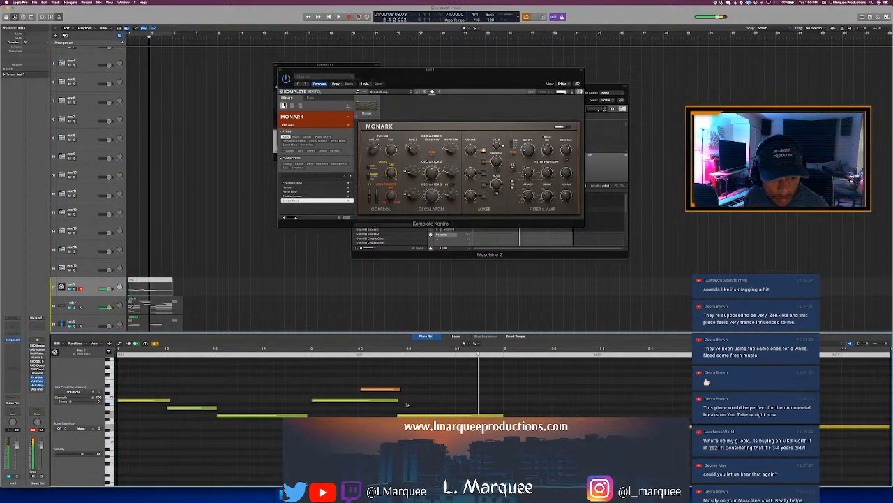
# Shorten the bass note starting at bar 2 to end where the overdubbed note begins, play it back, and close the Piano Roll
pyautogui.click(270, 344)
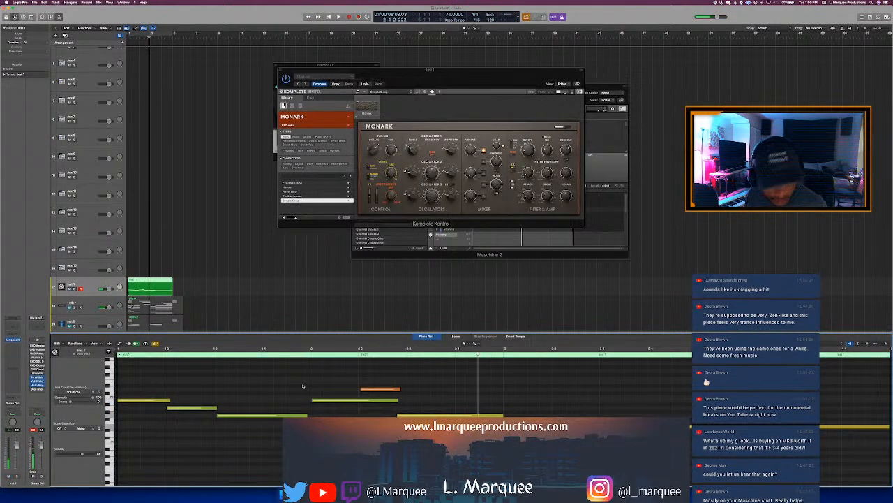
pyautogui.moveTo(397, 401); pyautogui.dragTo(358, 404)
pyautogui.click(303, 356)
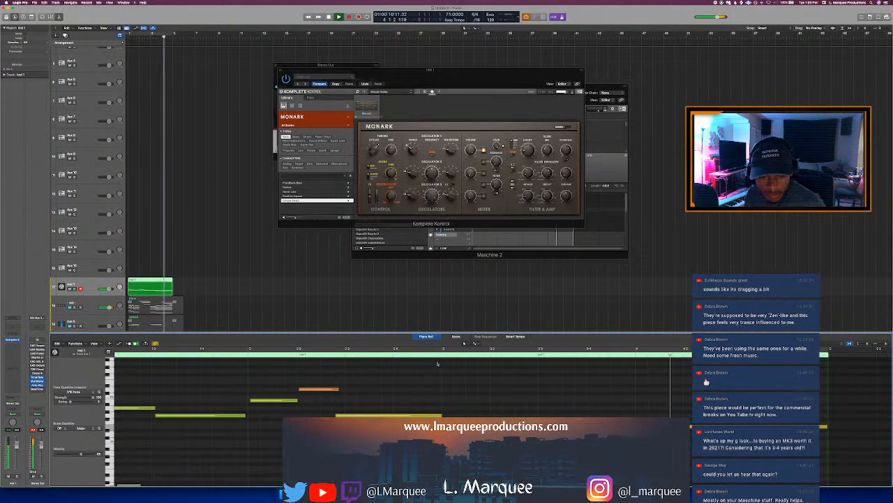
pyautogui.press('p')
pyautogui.press('c')
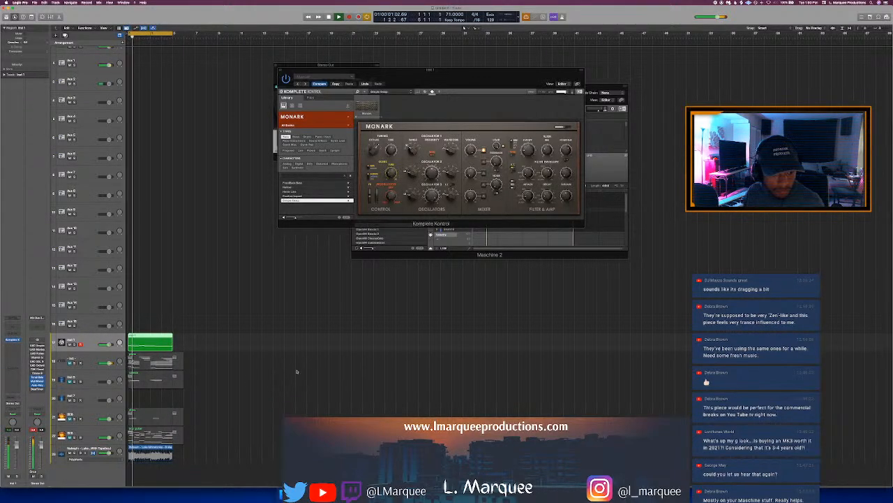
# Move the audio sample track above the Inst 1 track and close the Komplete Kontrol and Auto-Key windows
pyautogui.moveTo(100, 448); pyautogui.dragTo(100, 341)
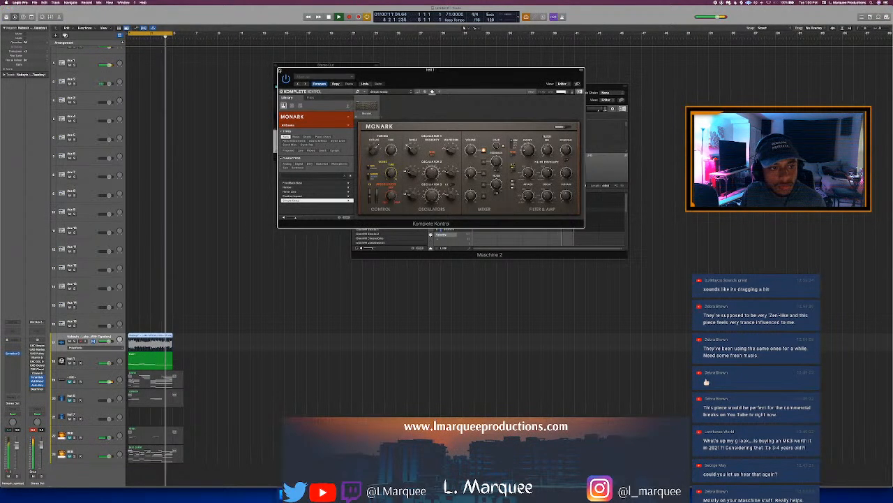
pyautogui.click(279, 70)
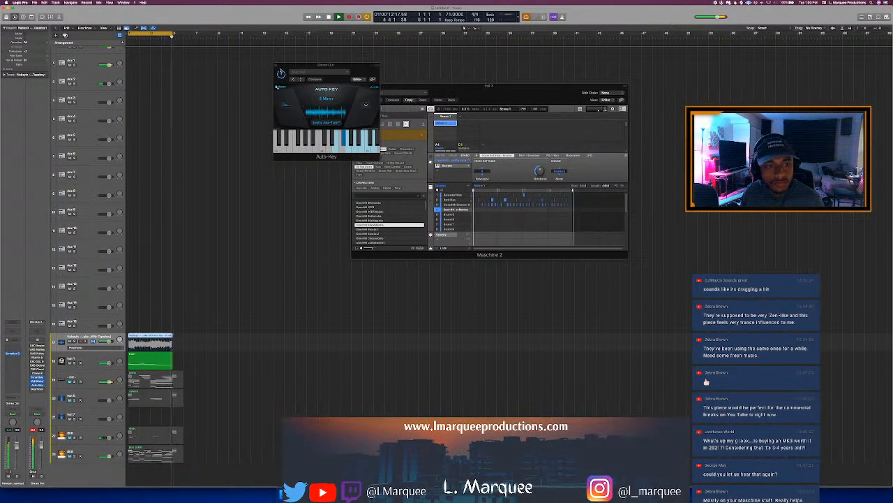
pyautogui.click(275, 65)
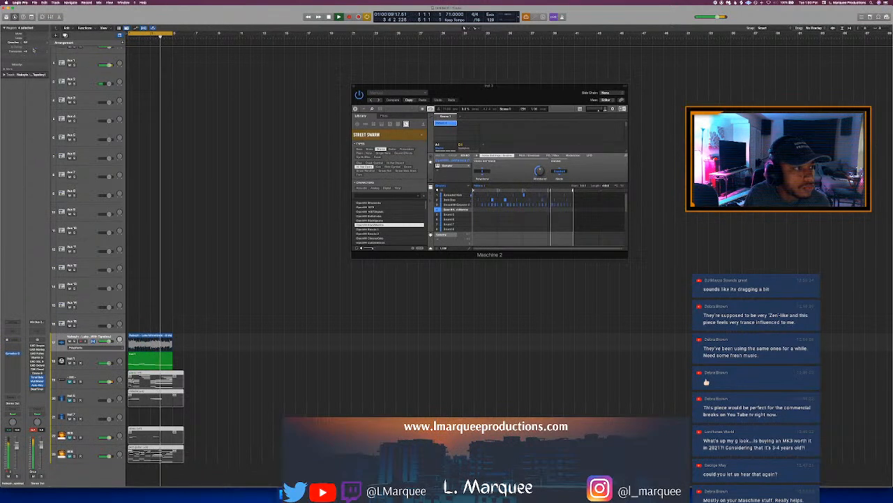
# Adjust the transposition of the four selected muted MIDI regions, deselect them, and reposition the Maschine 2 window
pyautogui.moveTo(33, 51); pyautogui.dragTo(33, 50)
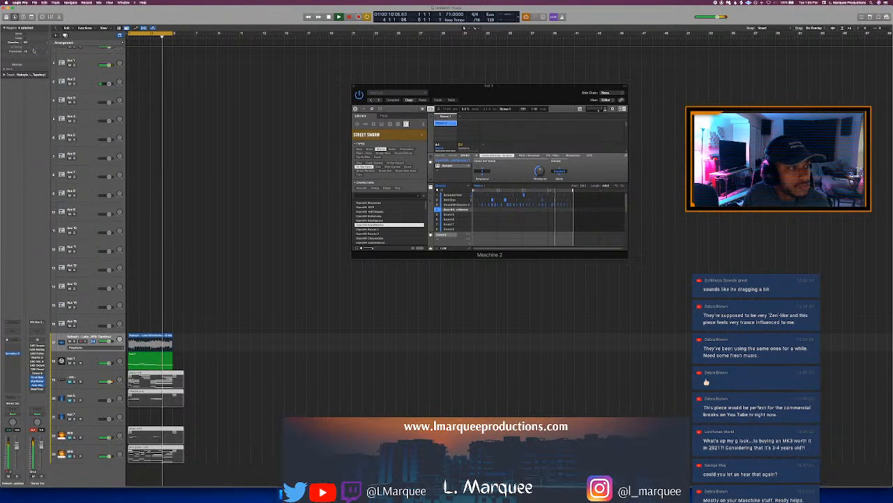
pyautogui.click(189, 203)
pyautogui.scroll(2, 190, 203)
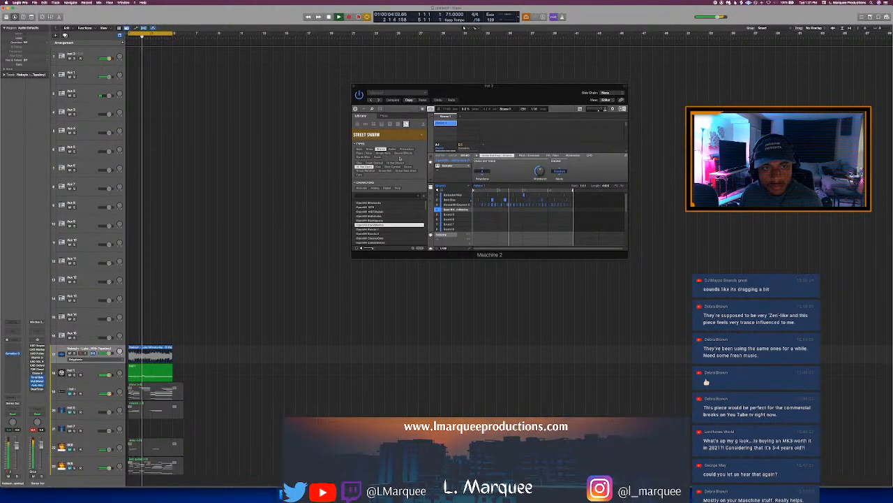
pyautogui.moveTo(485, 100); pyautogui.dragTo(429, 83)
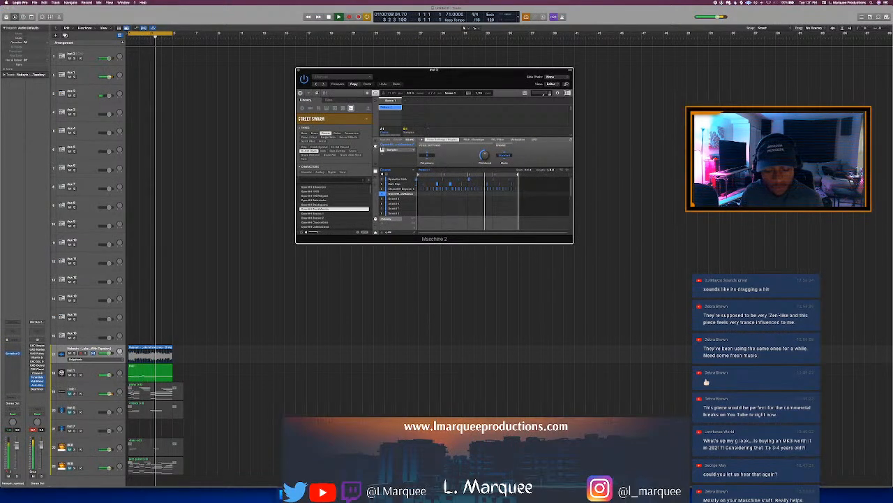
# Switch to Finder, go from the bass samples folder up to Sample Packs, look through its packs, and close the window
pyautogui.press('super+Tab')
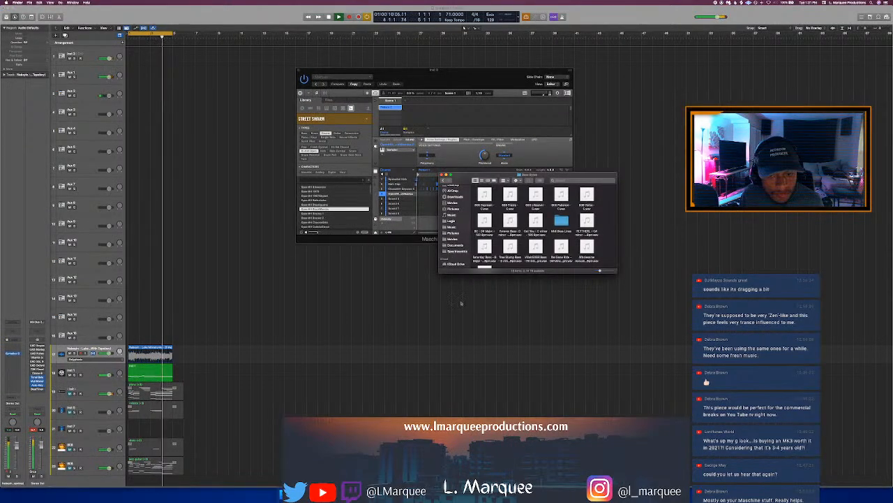
pyautogui.scroll(-2, 511, 220)
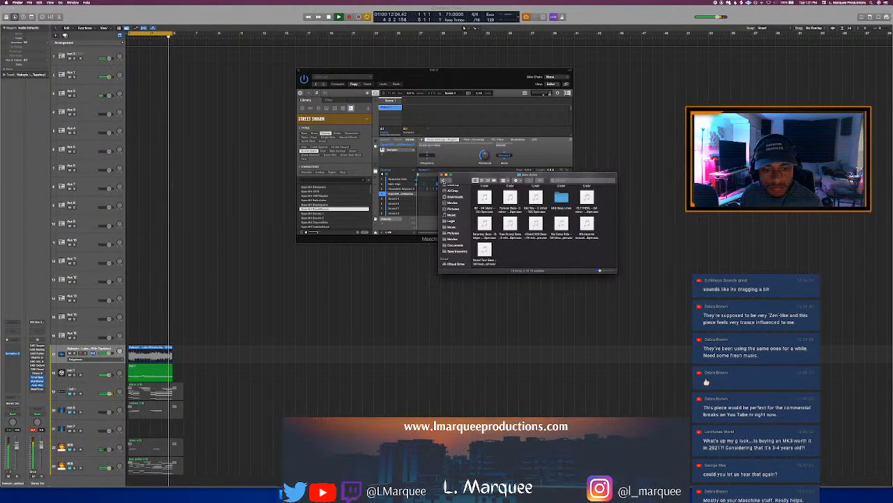
pyautogui.click(443, 181)
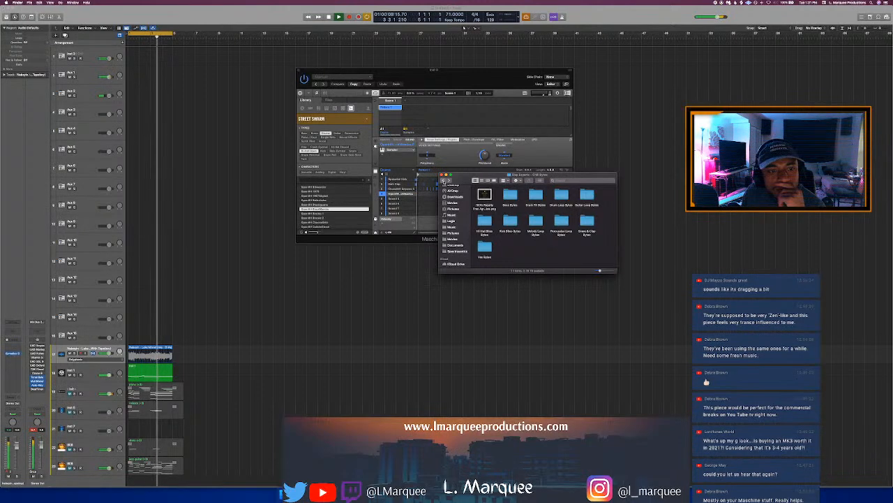
pyautogui.click(444, 180)
pyautogui.scroll(15, 547, 221)
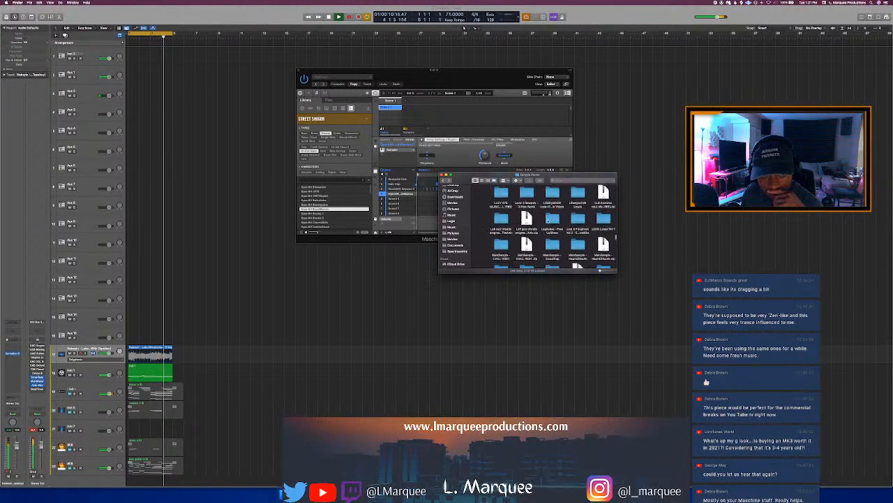
pyautogui.scroll(10, 548, 221)
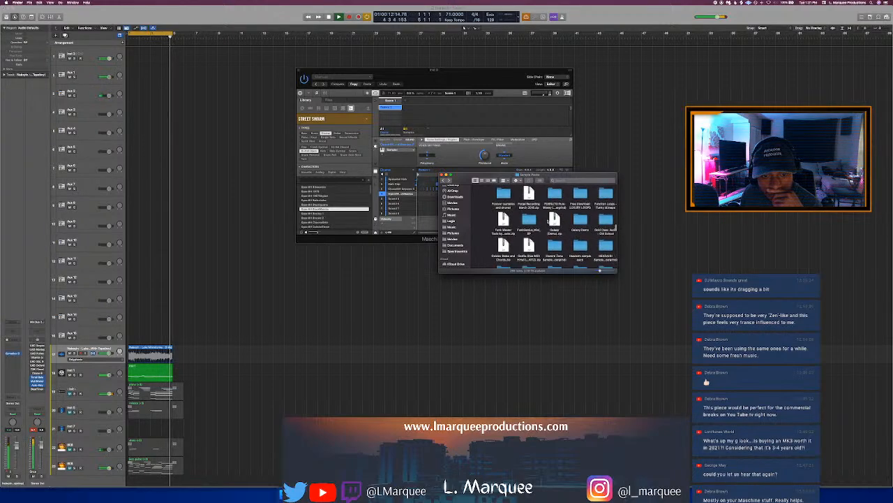
pyautogui.scroll(12, 548, 221)
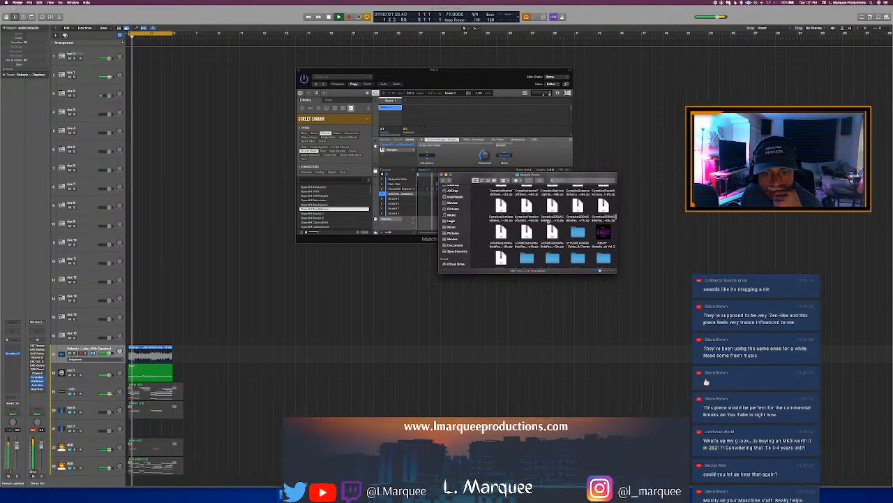
pyautogui.scroll(2, 547, 221)
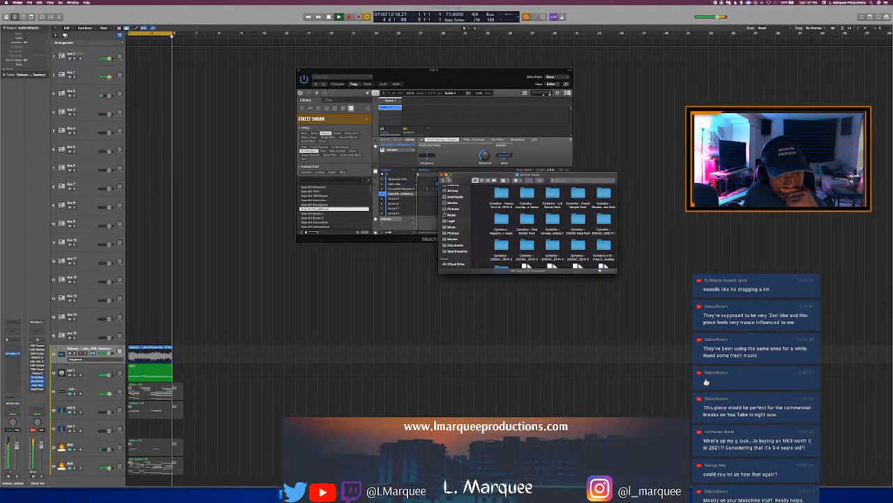
pyautogui.click(444, 175)
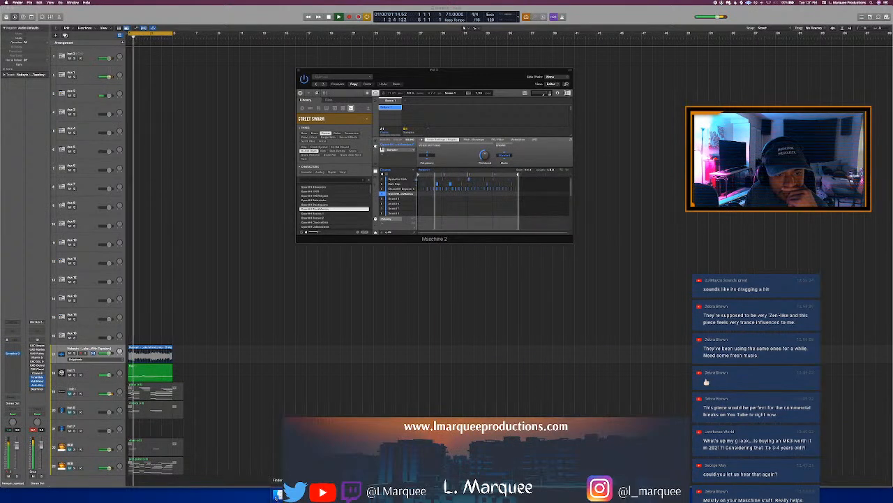
# Open a new Finder window, find the Drum Samples folder on the Music drive, browse its packs, and return to Logic Pro
pyautogui.rightClick(277, 493)
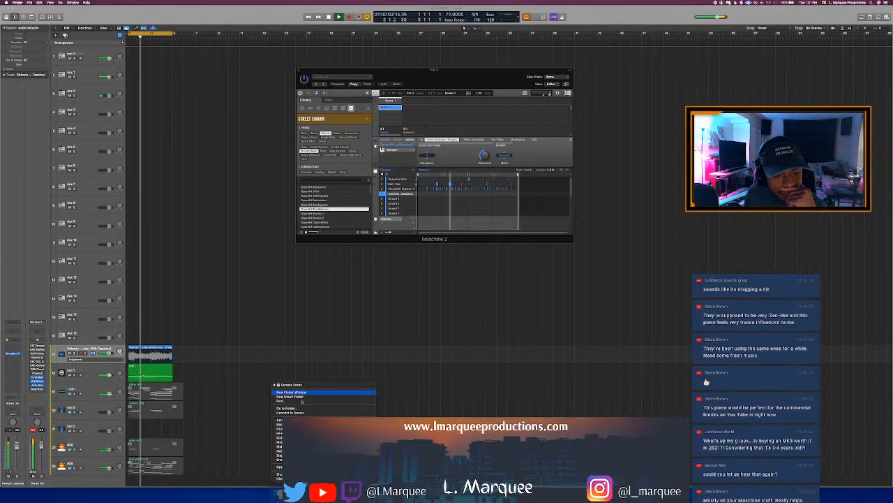
pyautogui.click(302, 401)
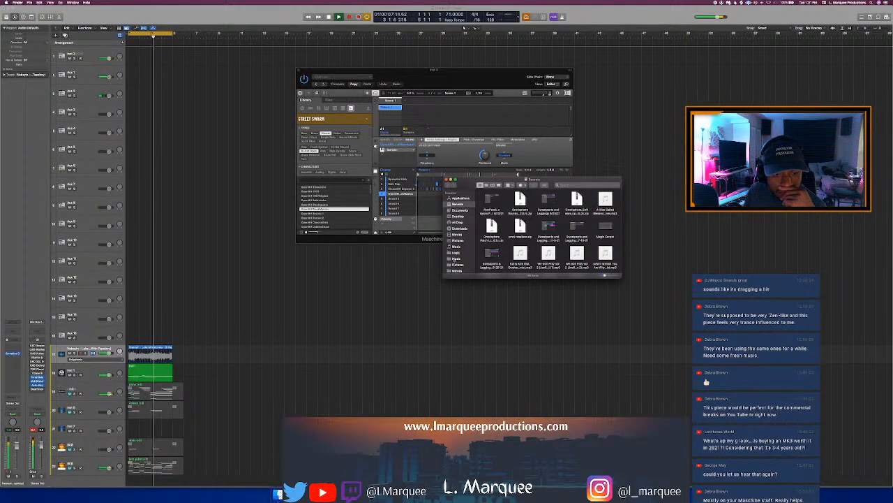
pyautogui.click(455, 259)
pyautogui.scroll(5, 496, 260)
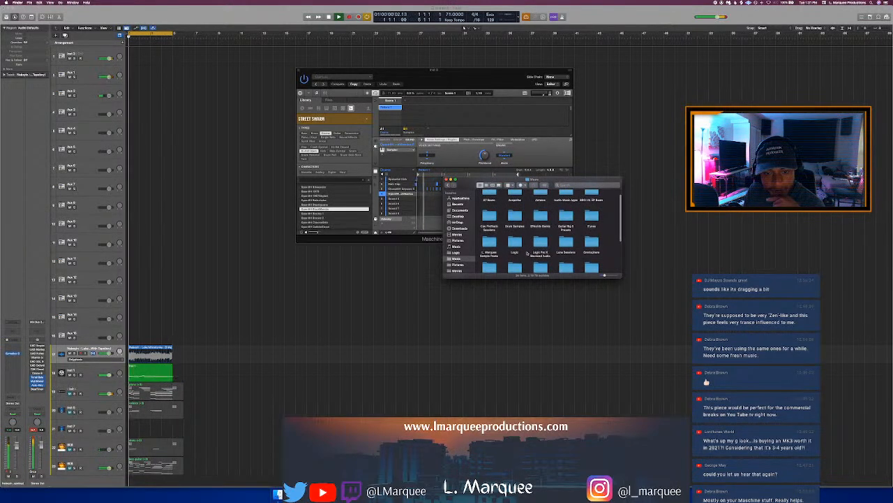
pyautogui.scroll(-5, 529, 253)
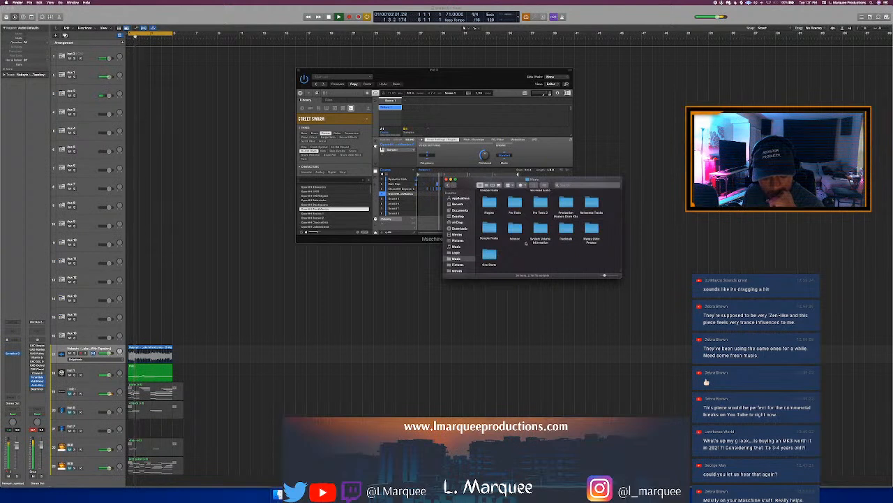
pyautogui.scroll(2, 525, 242)
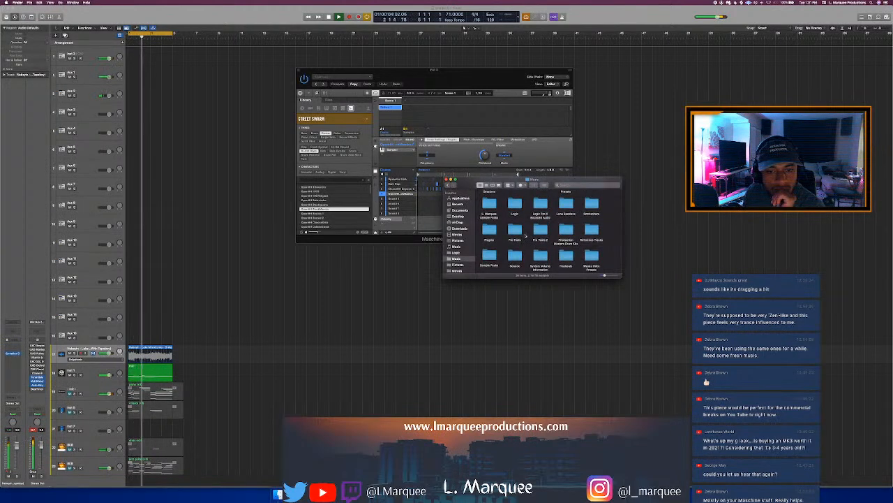
pyautogui.scroll(2, 525, 236)
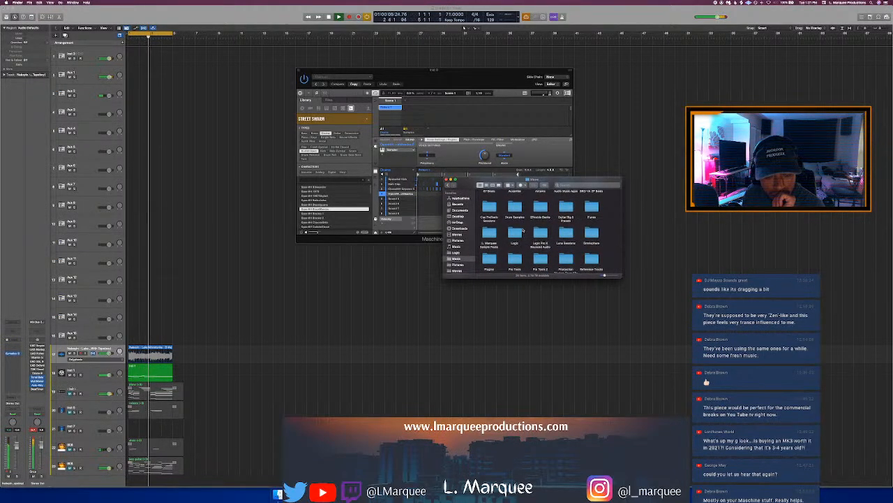
pyautogui.doubleClick(514, 206)
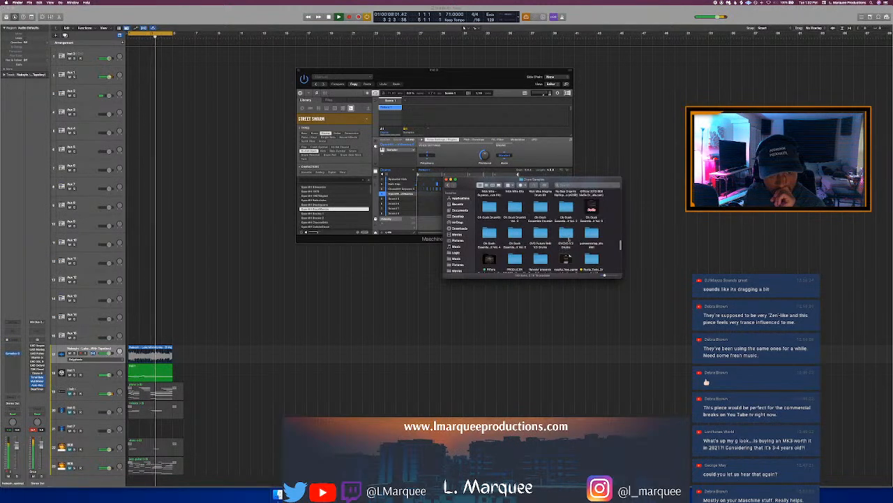
pyautogui.scroll(-2, 581, 236)
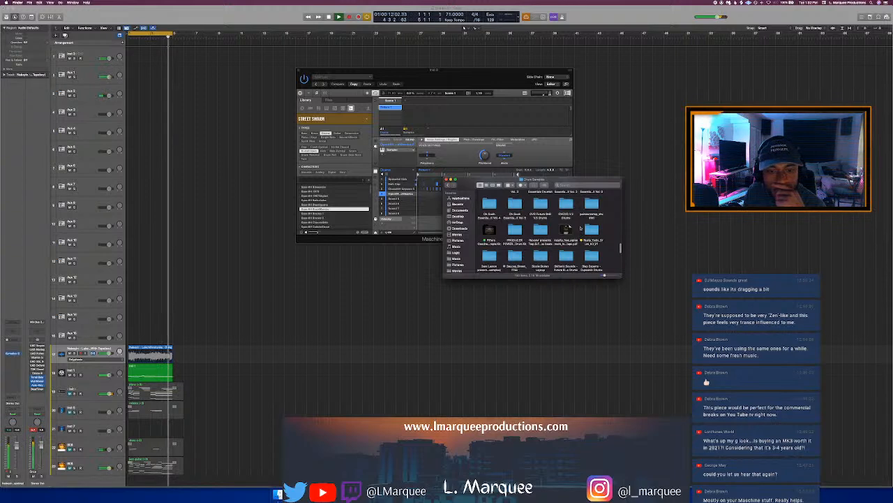
pyautogui.click(280, 309)
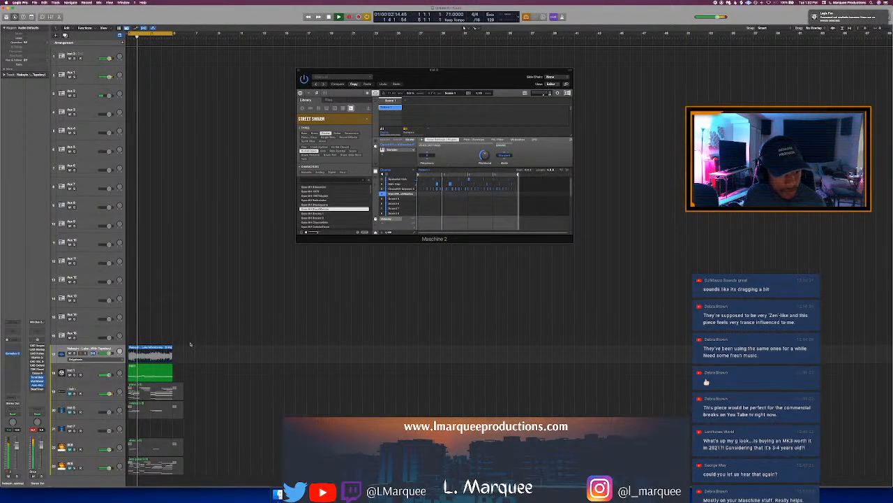
# Repeat the audio sample region once, extend the cycle range to bar 9, and listen to the longer loop
pyautogui.moveTo(169, 357); pyautogui.dragTo(167, 357)
pyautogui.press('super+r')
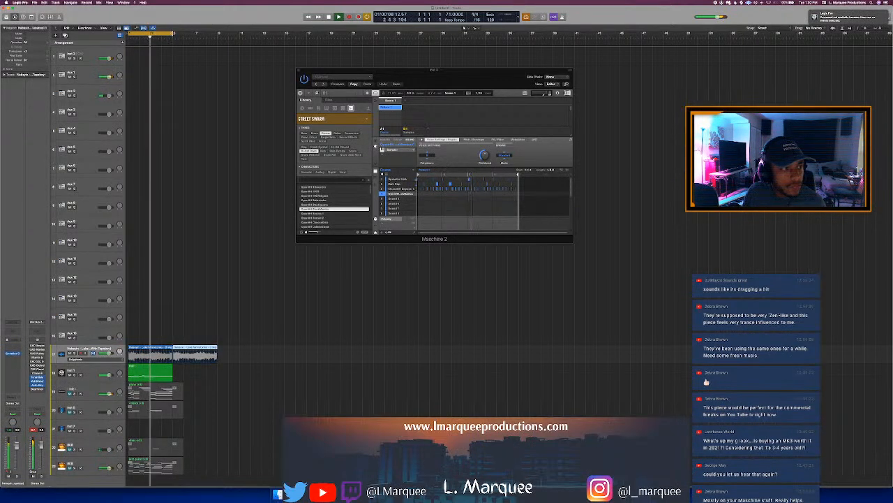
pyautogui.moveTo(173, 34); pyautogui.dragTo(215, 65)
pyautogui.click(205, 308)
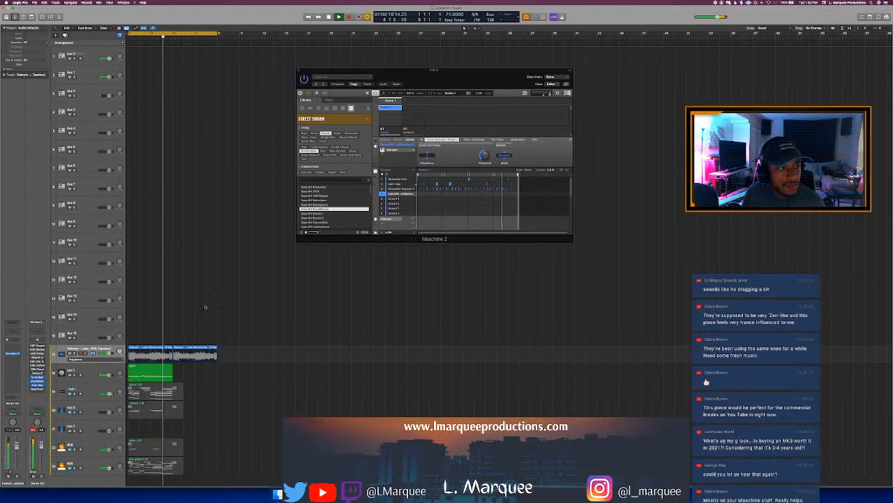
pyautogui.click(187, 349)
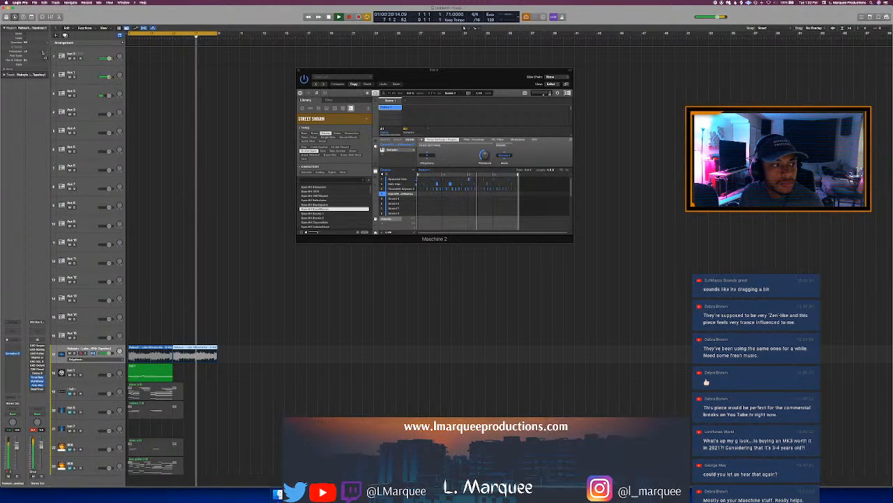
pyautogui.press('space')
# Insert a stereo MRhythmizer on the audio sample track and choose its 50% speed time sequence
pyautogui.click(172, 36)
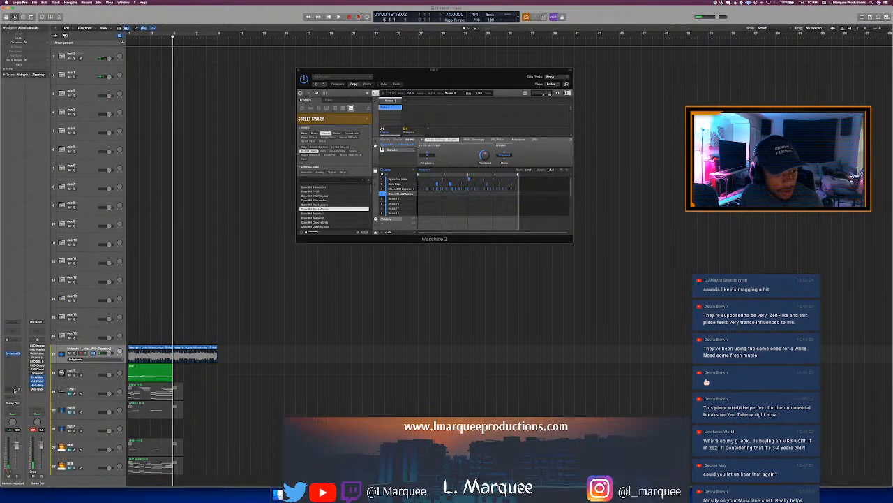
pyautogui.click(15, 389)
pyautogui.moveTo(32, 479)
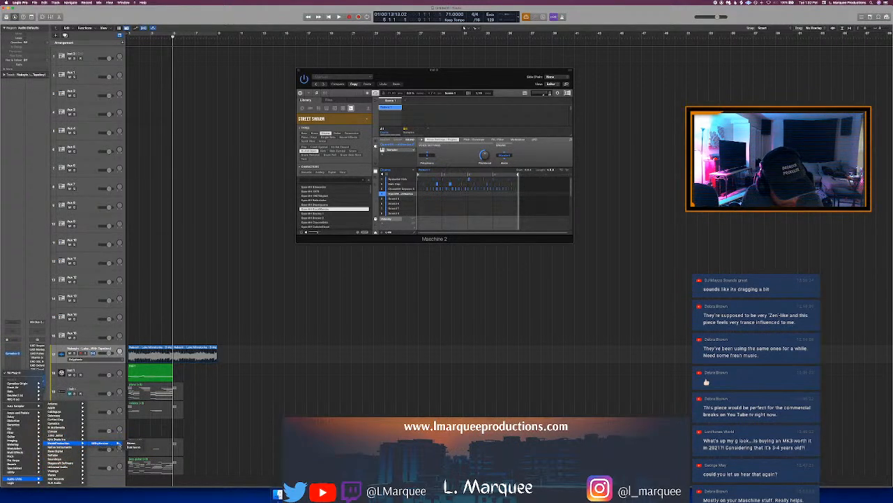
pyautogui.click(130, 443)
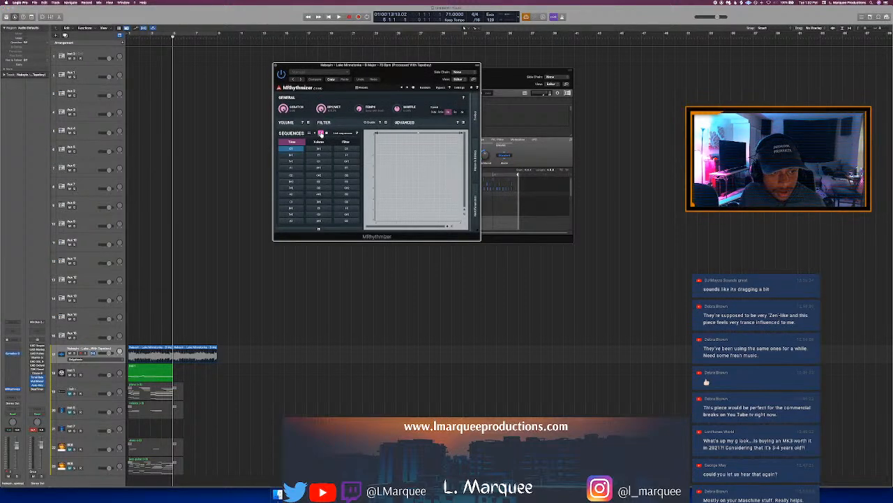
pyautogui.click(320, 133)
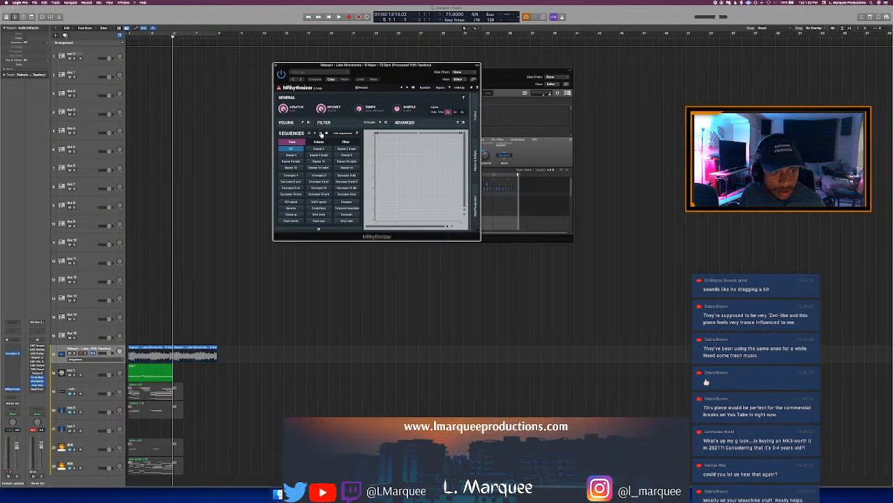
pyautogui.click(296, 203)
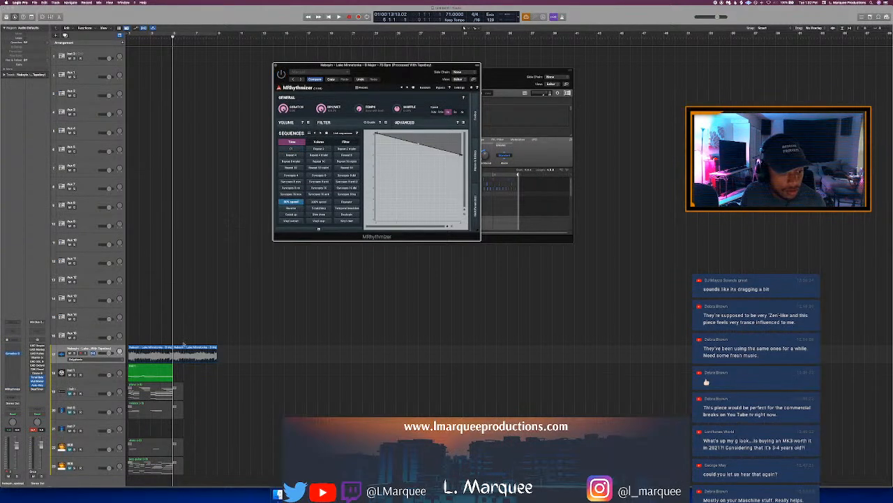
# Automate the MRhythmizer bypass on the audio sample track with a change at bar 5, and play the loop
pyautogui.click(160, 353)
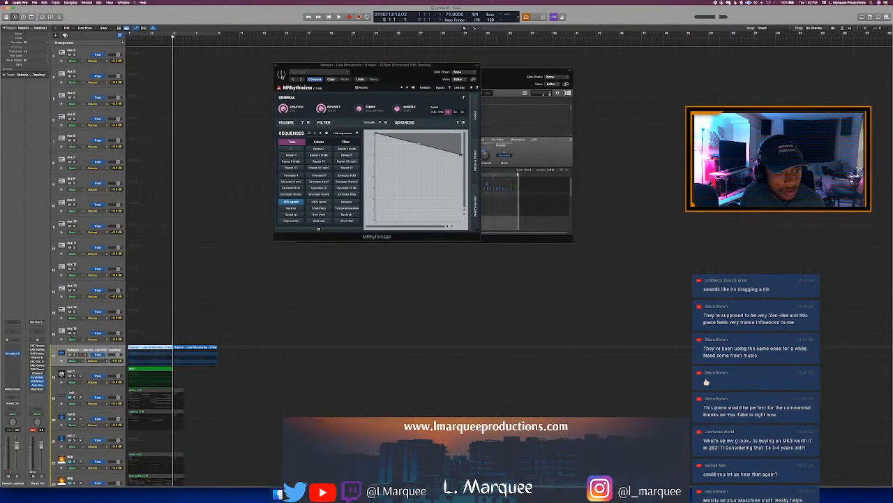
pyautogui.click(282, 77)
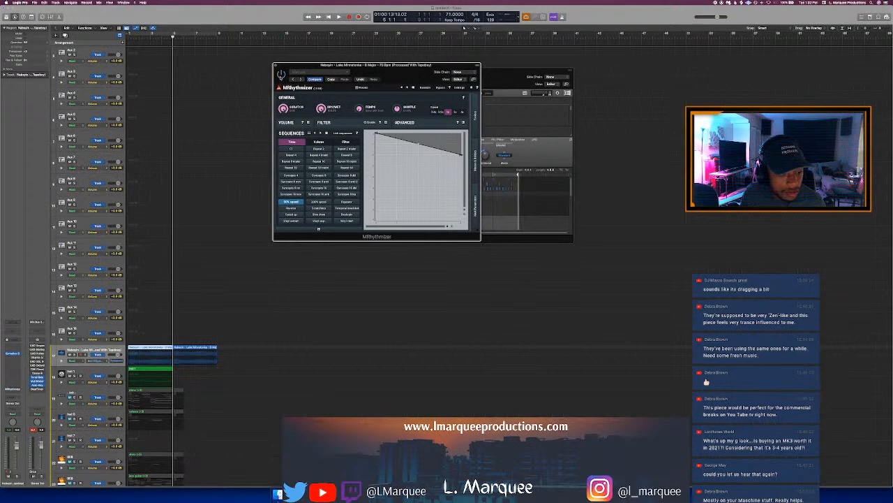
pyautogui.click(152, 353)
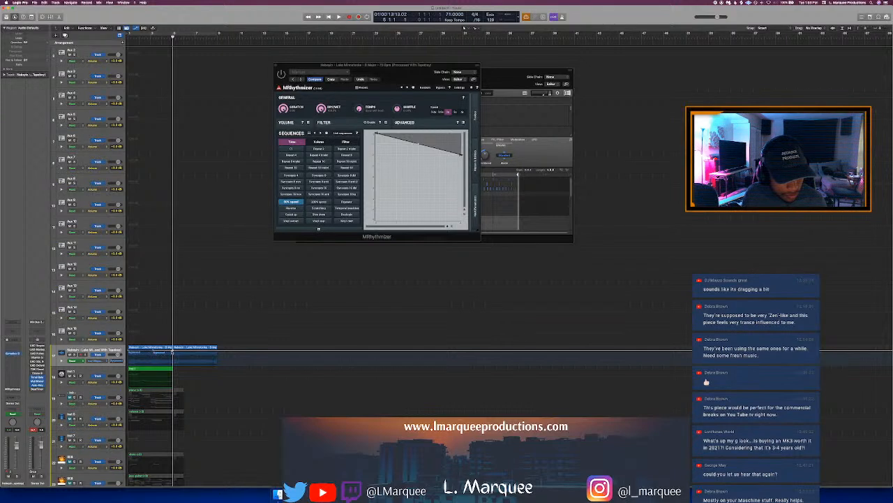
pyautogui.moveTo(173, 350); pyautogui.dragTo(173, 365)
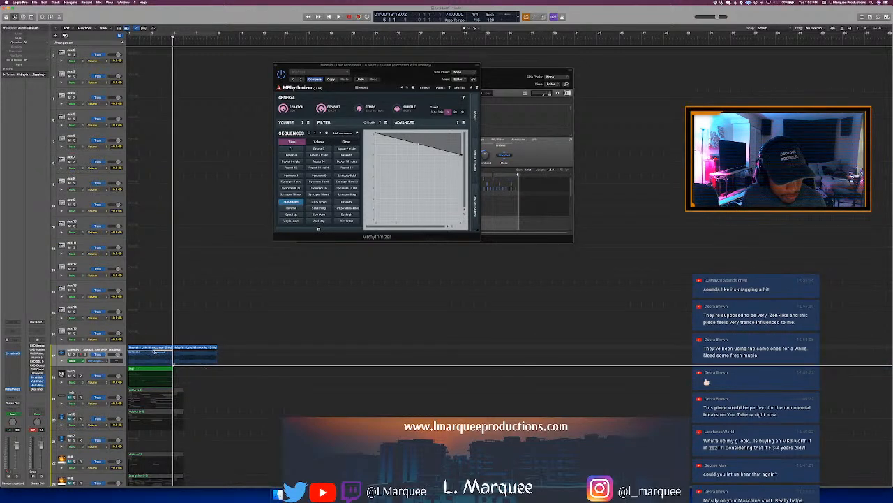
pyautogui.click(154, 350)
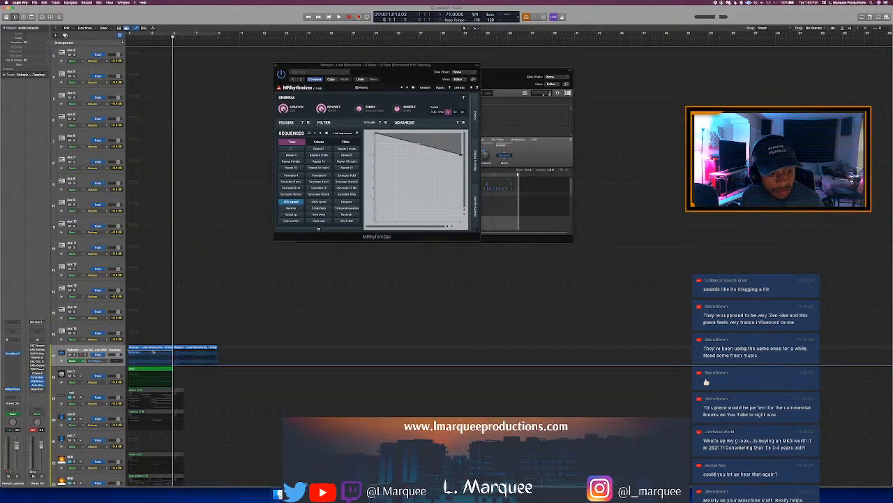
pyautogui.press('space')
pyautogui.press('c')
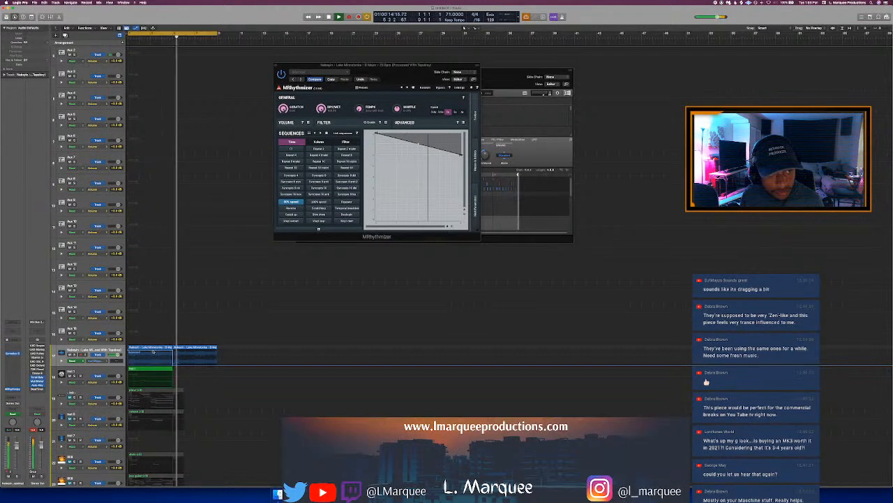
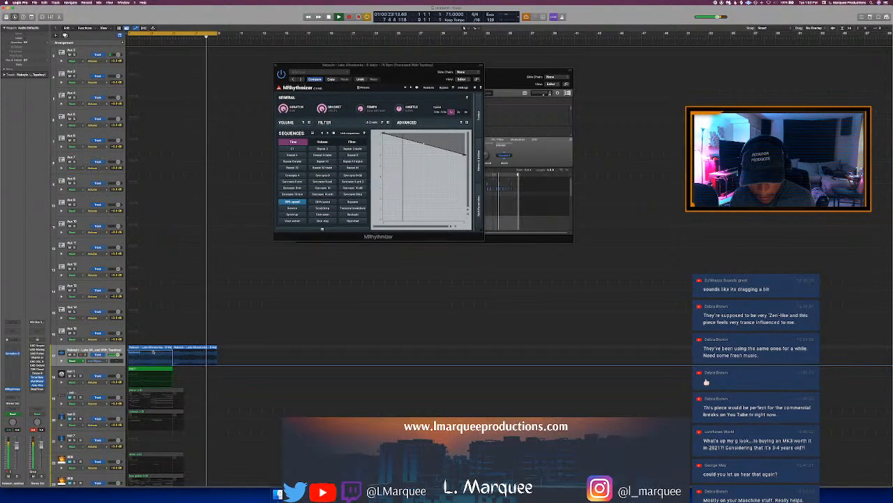
# Remove MRhythmizer from the audio sample track, replay the loop, and hide the automation and Flex views
pyautogui.click(18, 390)
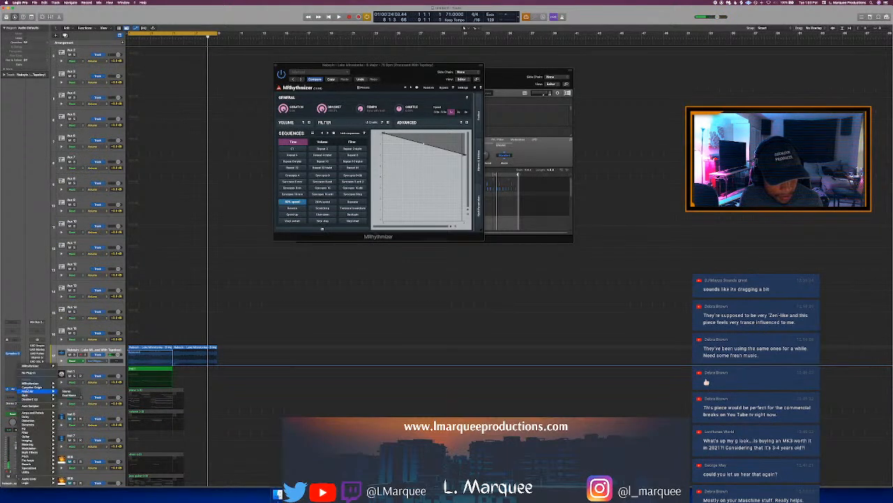
pyautogui.click(30, 372)
pyautogui.press('space')
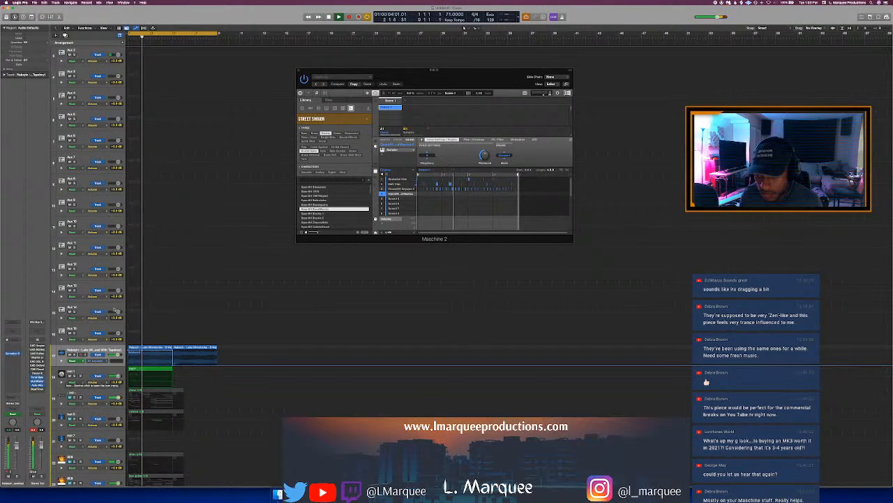
pyautogui.press('a')
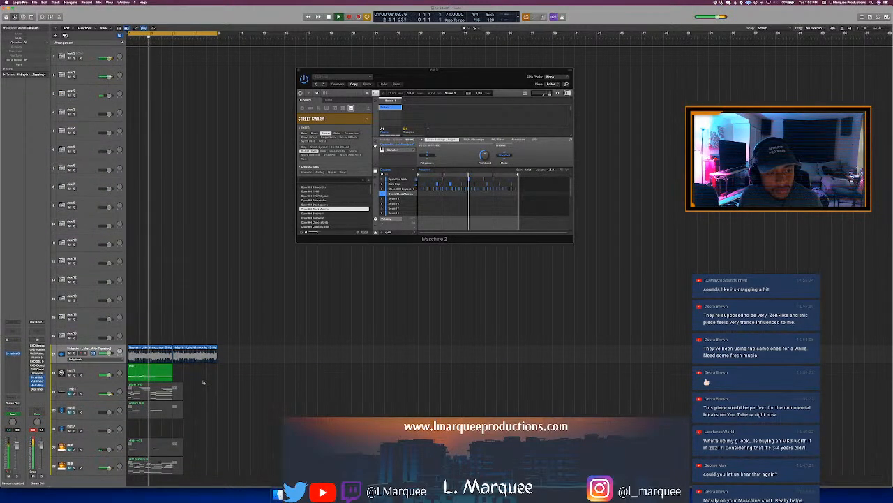
pyautogui.press('super+f')
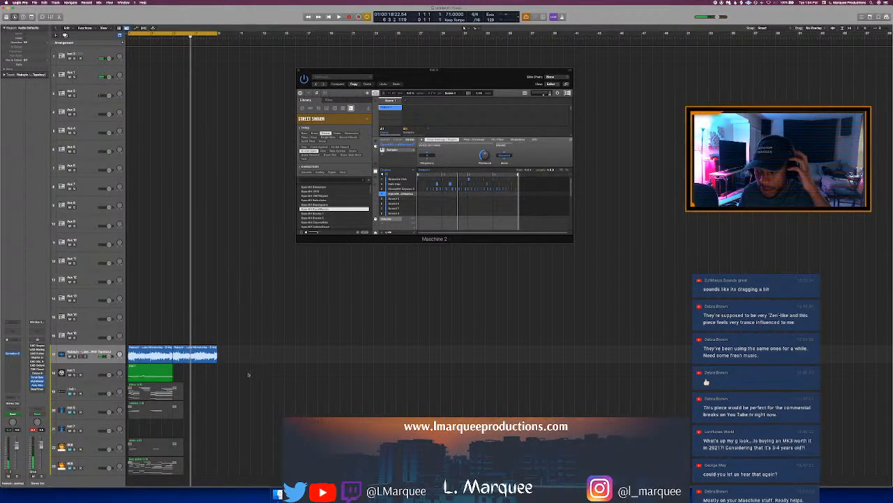
# Save the project under a new name in the Logic folder, organized as a folder
pyautogui.scroll(-2, 198, 374)
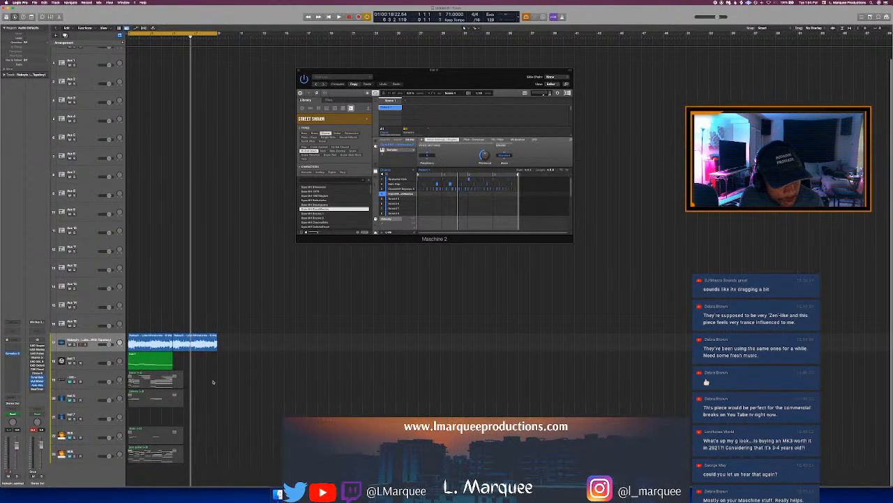
pyautogui.press('super+s')
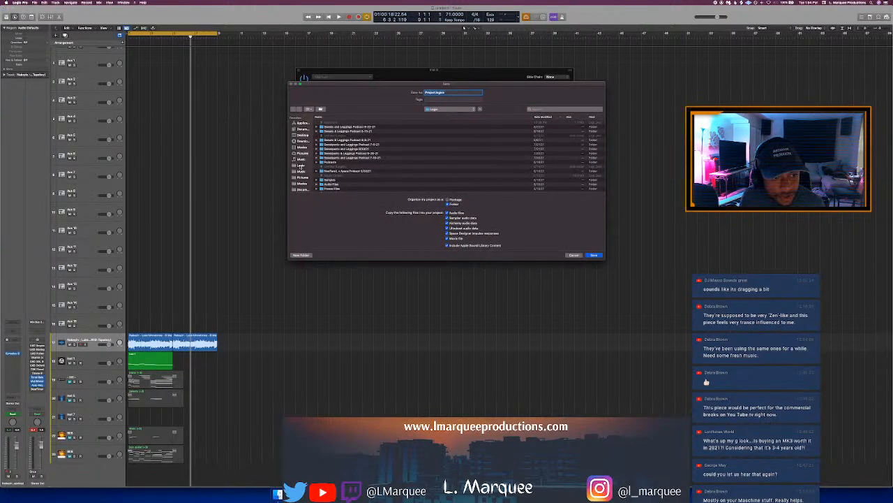
pyautogui.click(302, 165)
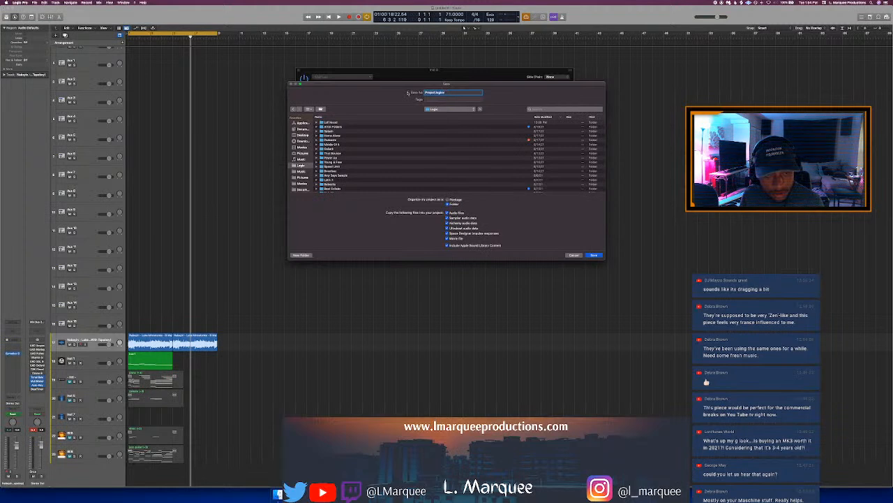
pyautogui.click(434, 92)
pyautogui.doubleClick(442, 92)
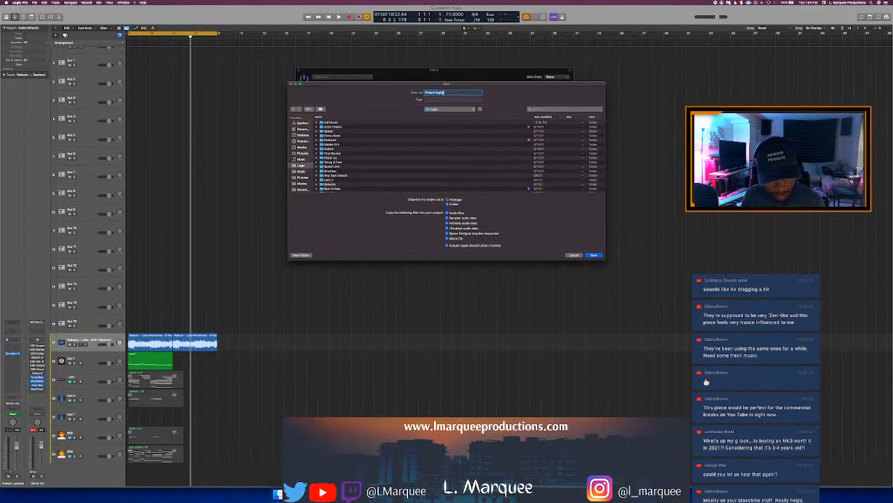
pyautogui.write('B')
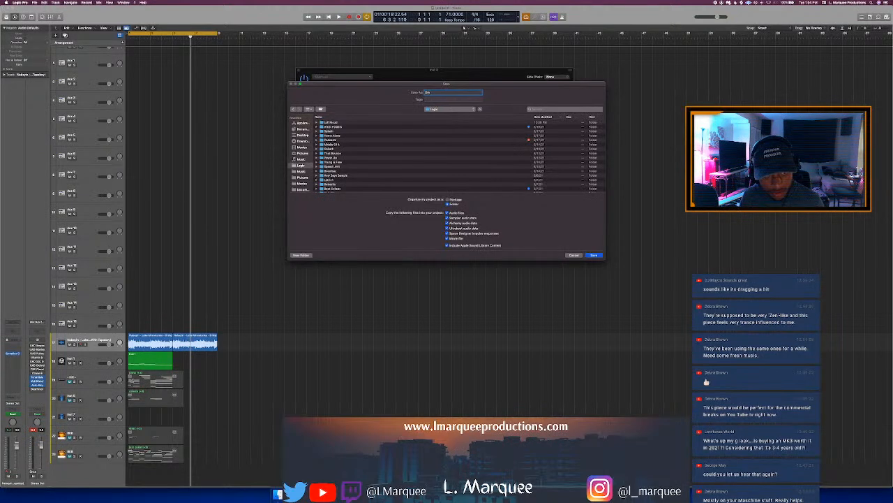
pyautogui.press('Return')
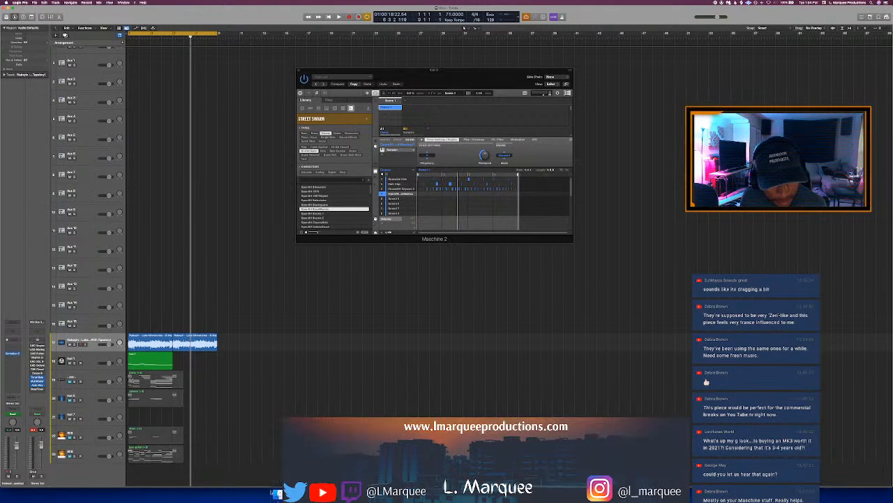
# Switch to Finder, move its window clear of the Maschine 2 plug-in, and return to the Drum Samples folder
pyautogui.click(277, 493)
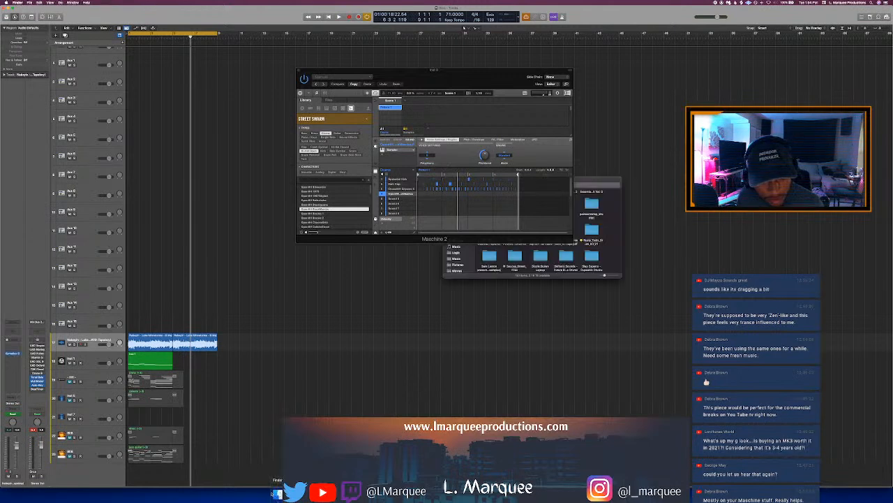
pyautogui.click(311, 324)
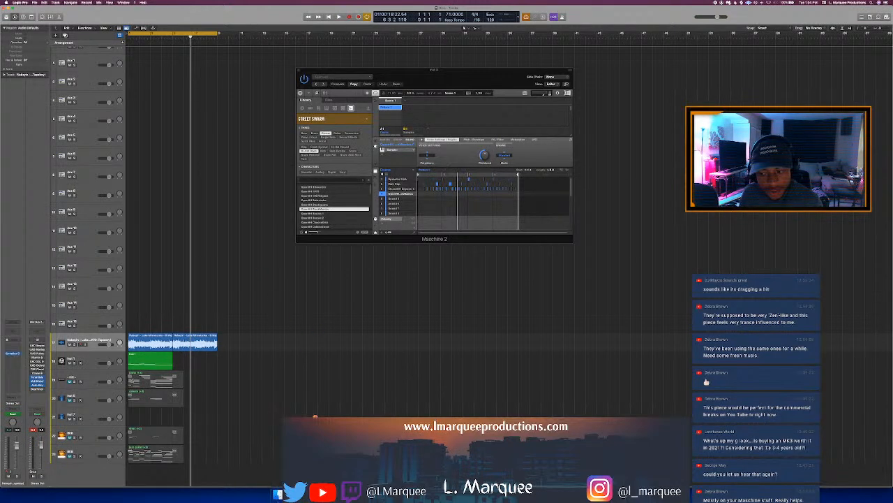
pyautogui.click(278, 493)
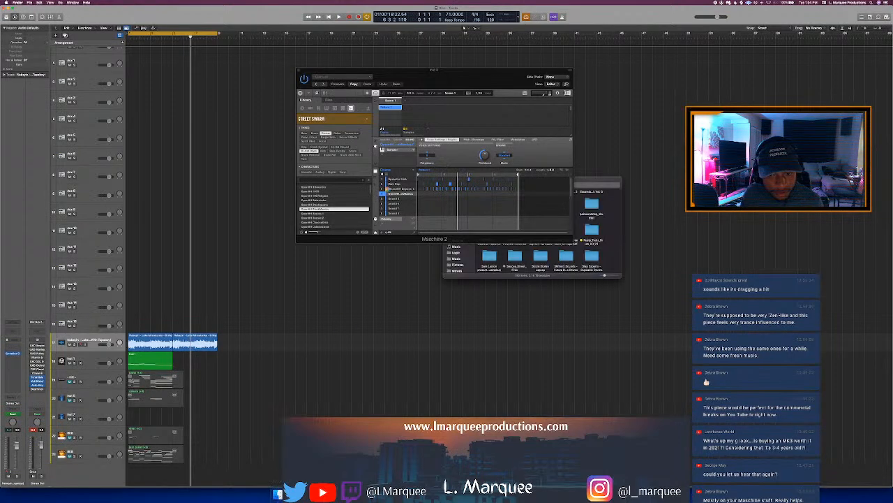
pyautogui.moveTo(591, 182); pyautogui.dragTo(720, 153)
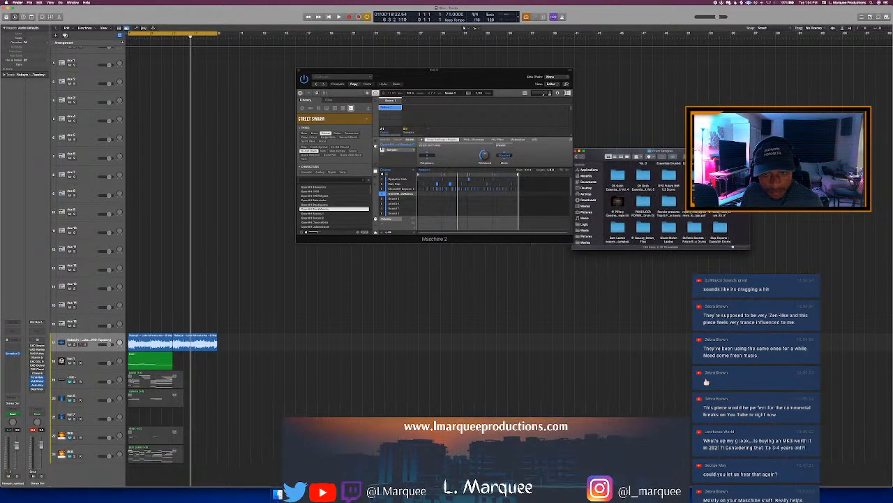
pyautogui.click(578, 157)
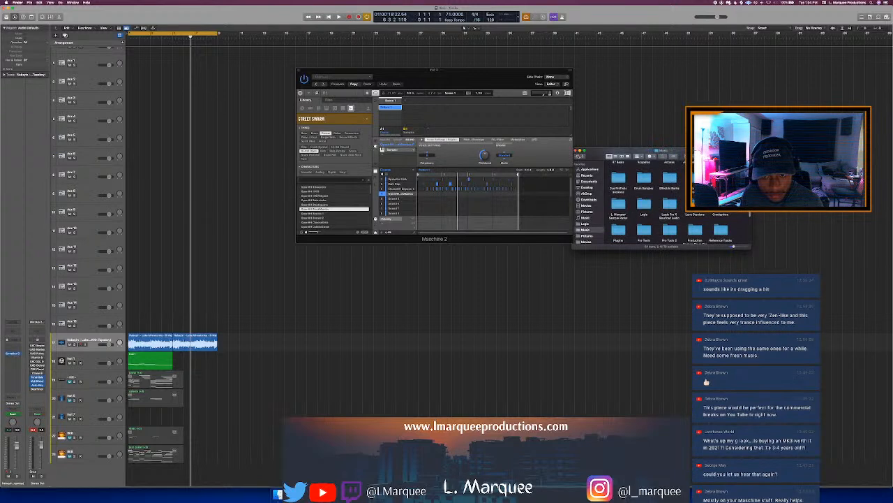
pyautogui.click(584, 156)
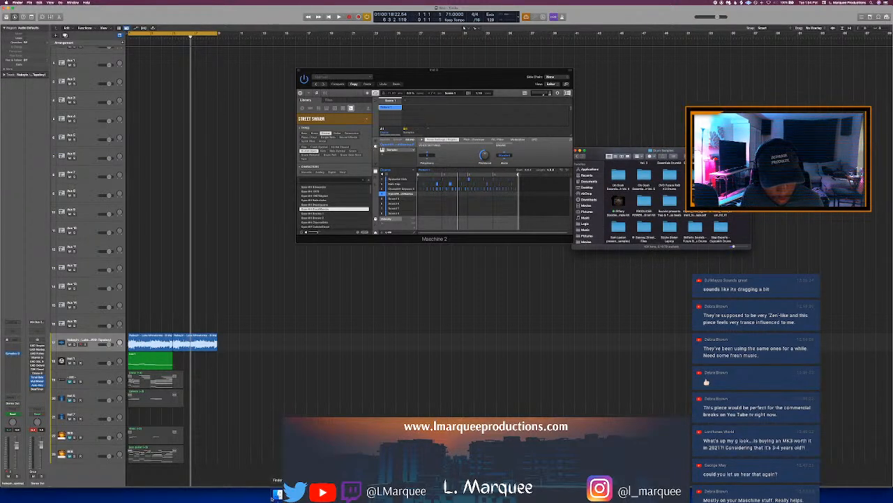
# Open a second Finder window on the sample packs folder and close the Maschine 2 plug-in window
pyautogui.rightClick(273, 498)
pyautogui.click(301, 421)
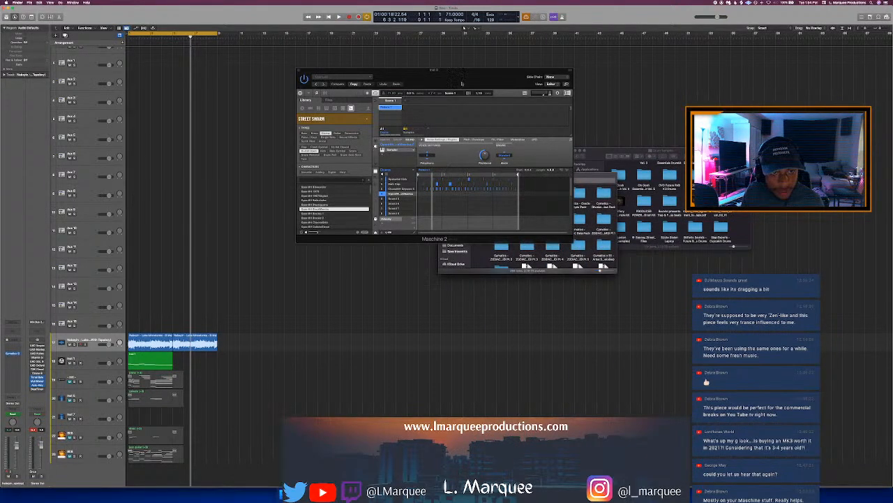
pyautogui.moveTo(462, 83); pyautogui.dragTo(326, 93)
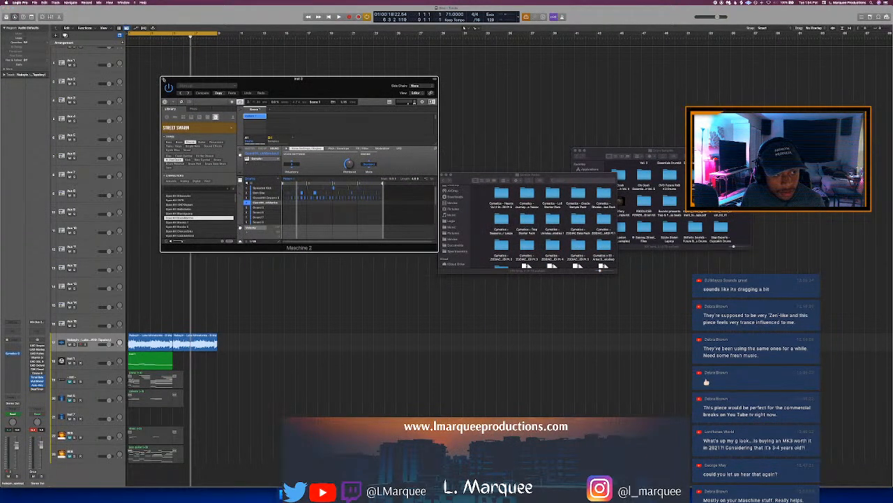
pyautogui.click(164, 80)
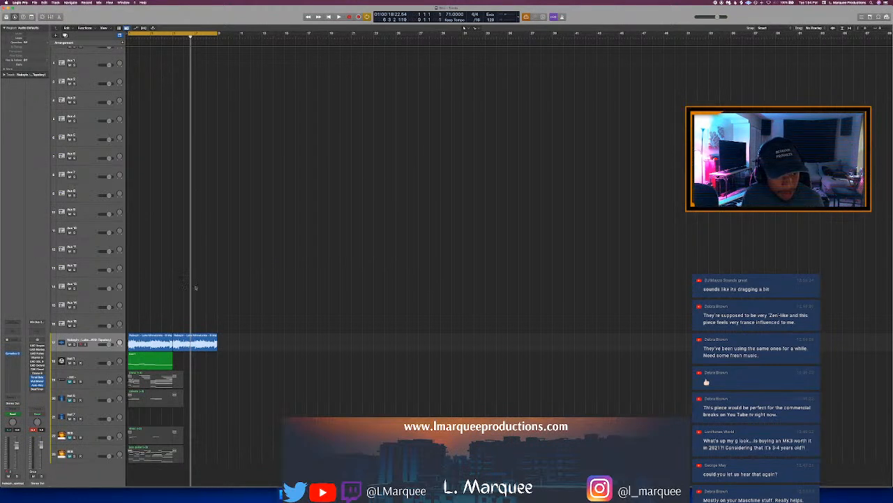
# Repeat the green instrument region into bars 5 to 8 and delete the original region from the first four bars
pyautogui.click(165, 362)
pyautogui.press('super+r')
pyautogui.click(166, 361)
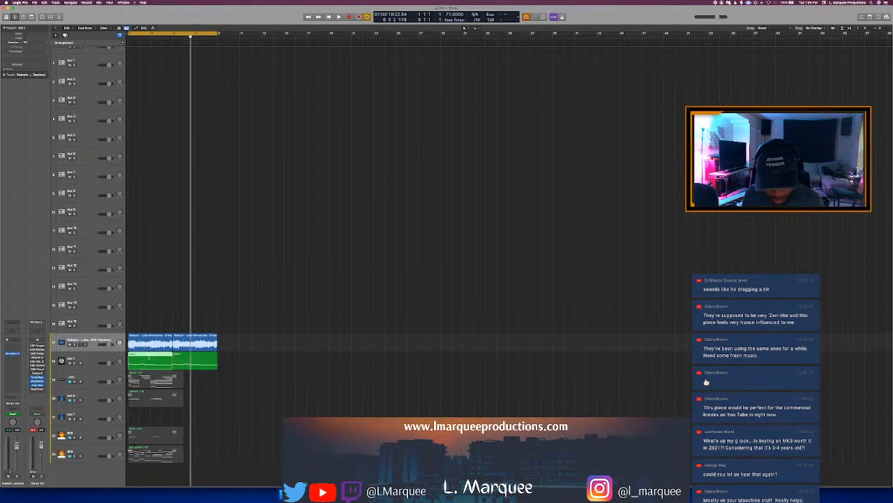
pyautogui.press('Delete')
# Bounce the loop offline as an MP3 under its project name in the Bounces folder
pyautogui.press('super+b')
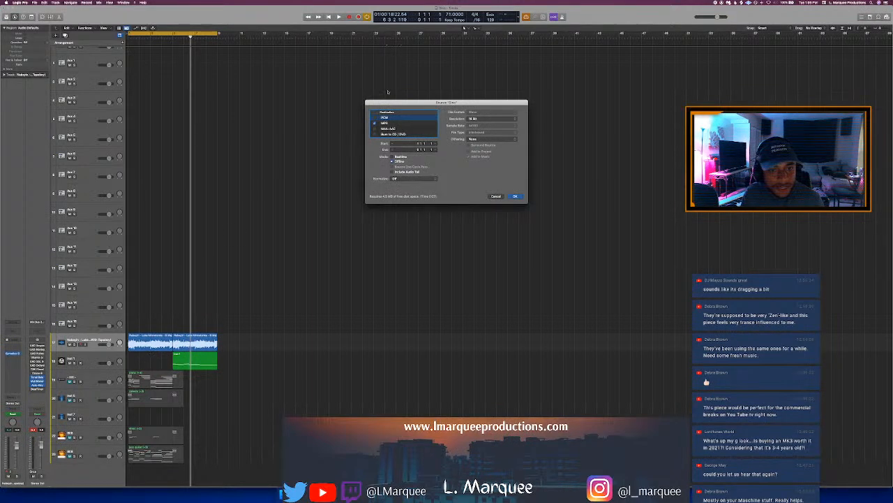
pyautogui.click(386, 124)
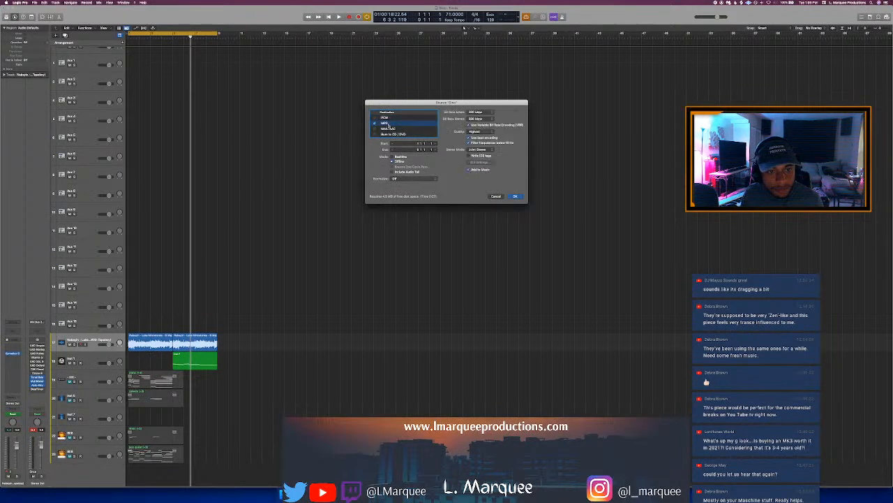
pyautogui.click(510, 196)
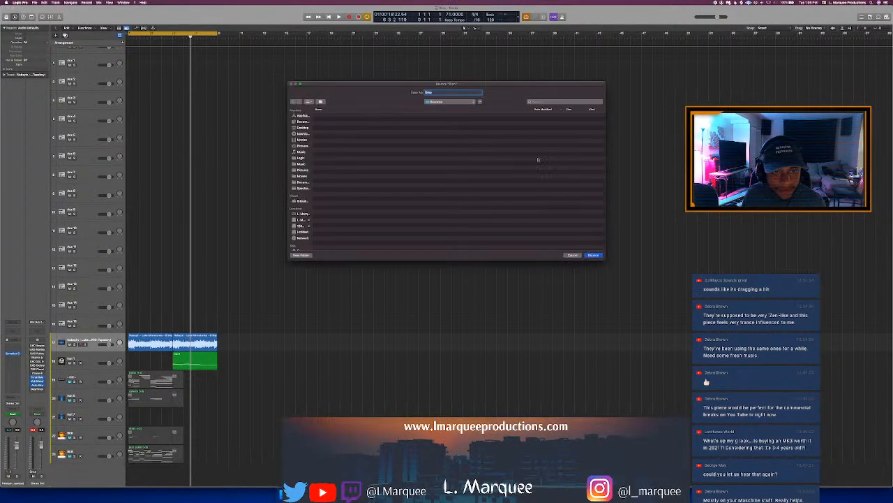
pyautogui.click(593, 256)
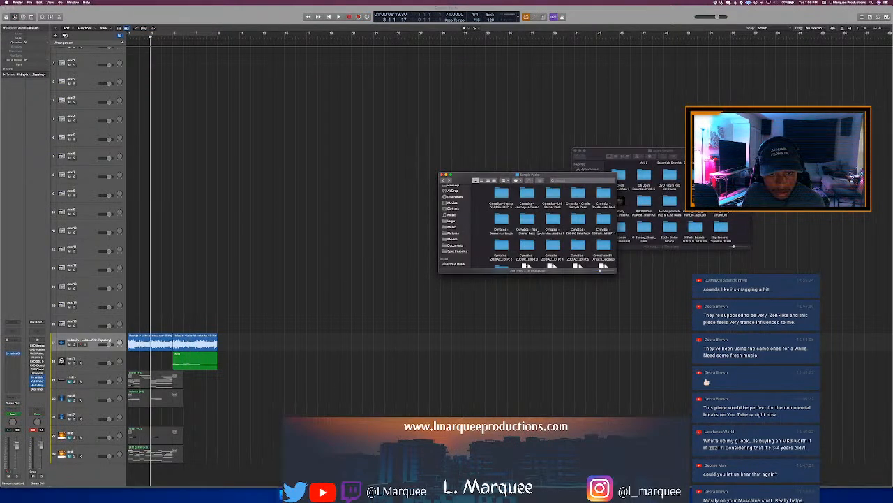
# Open the guitar loops folder inside the Cymatics Lofi Starter Pack in Finder
pyautogui.scroll(1, 539, 233)
pyautogui.doubleClick(559, 213)
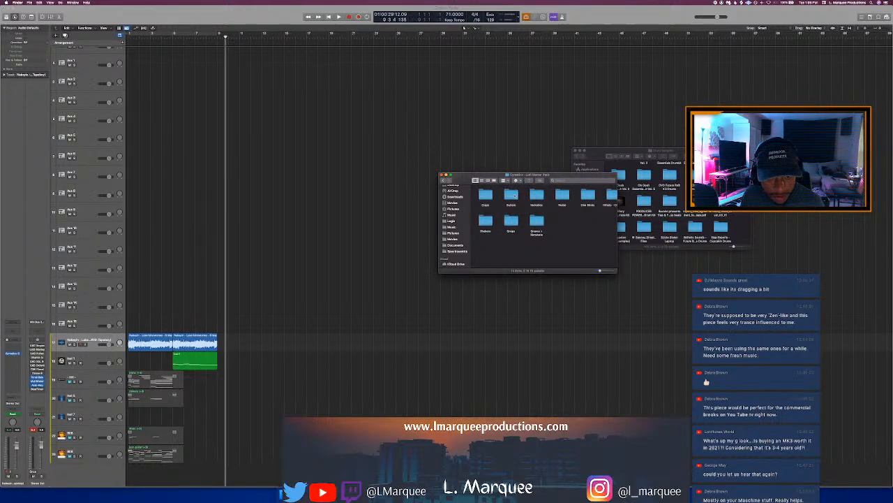
pyautogui.hscroll(-2, 516, 196)
pyautogui.click(530, 196)
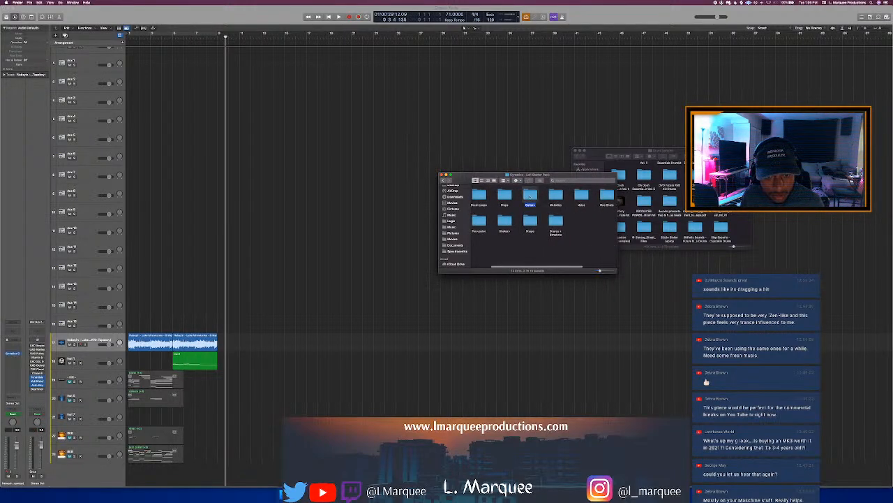
pyautogui.doubleClick(531, 196)
# Audition the acoustic and electric guitar loops in the Lofi Starter Pack to find one for a new beat
pyautogui.click(537, 220)
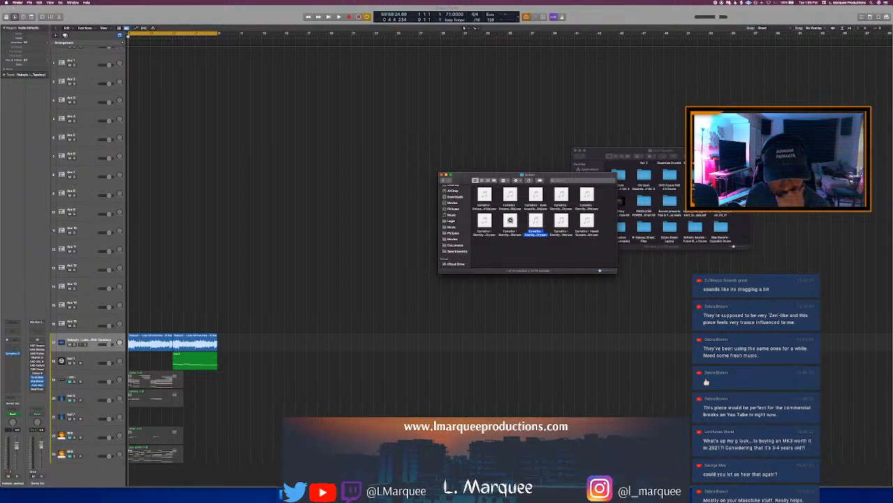
pyautogui.click(510, 221)
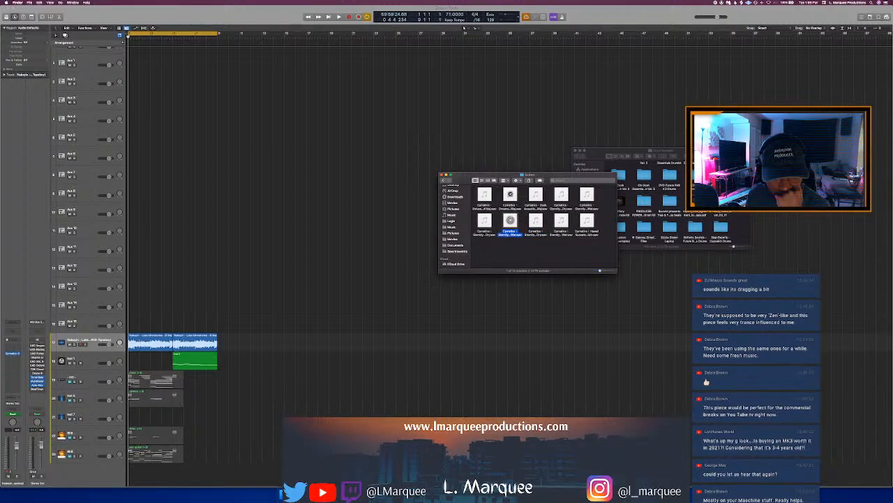
pyautogui.click(511, 195)
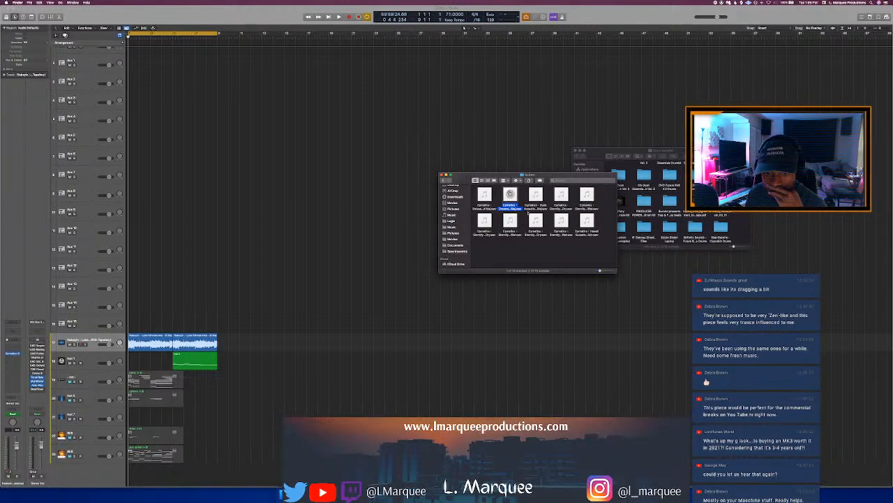
pyautogui.moveTo(486, 196)
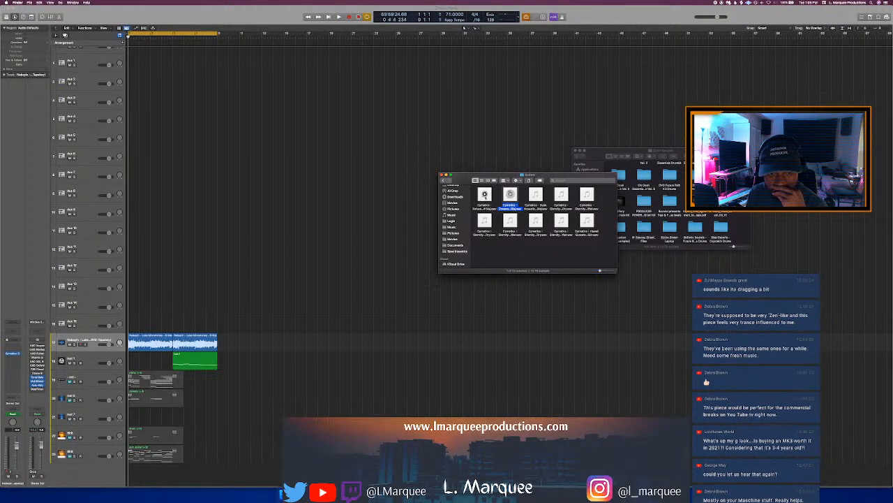
pyautogui.click(486, 196)
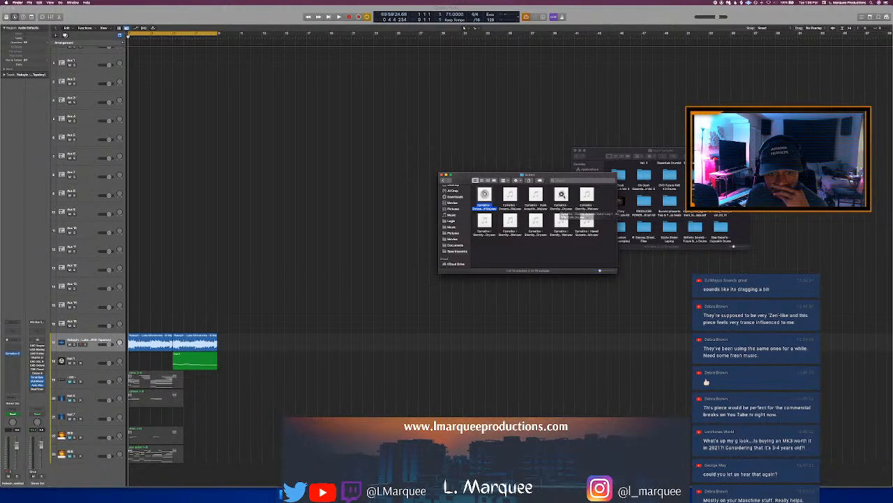
pyautogui.click(561, 195)
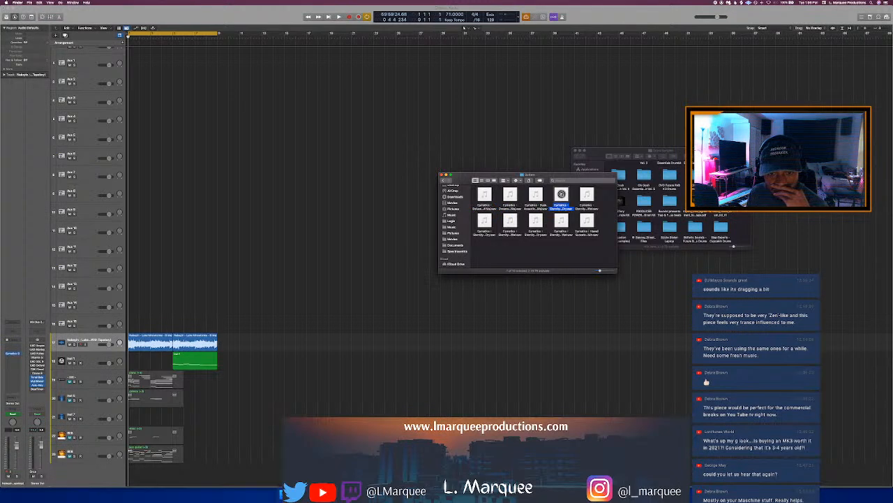
pyautogui.moveTo(484, 220)
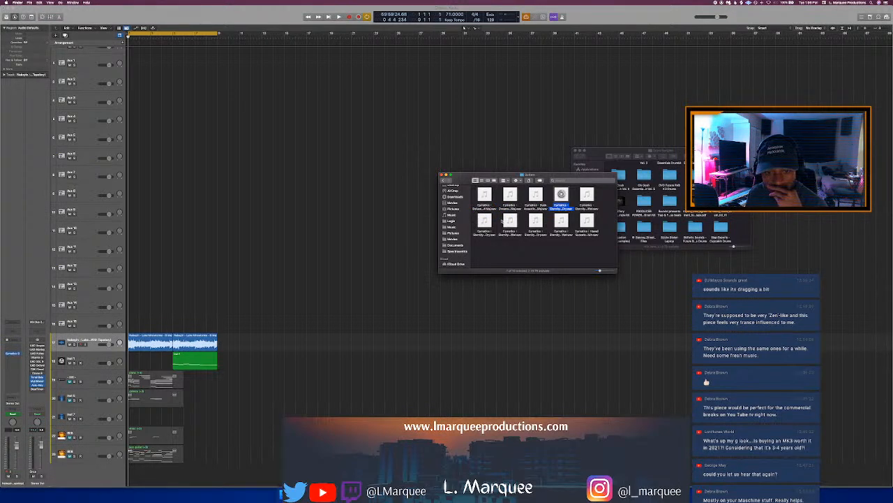
pyautogui.moveTo(587, 221)
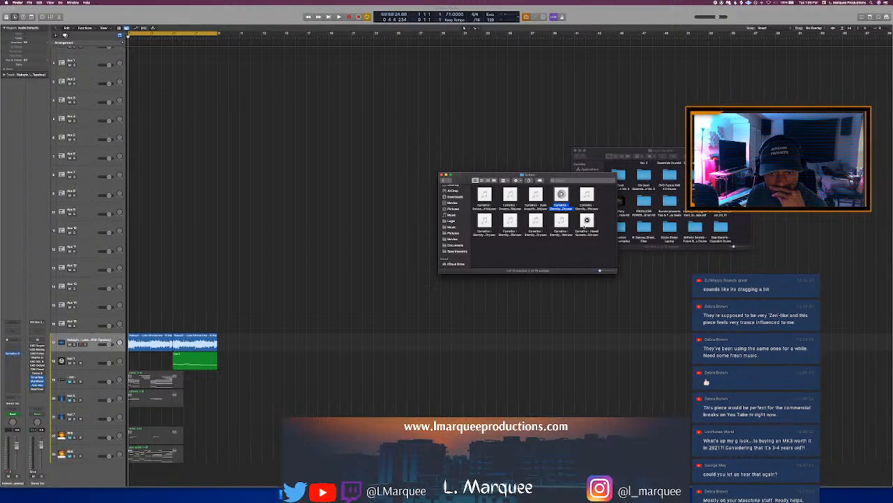
pyautogui.click(587, 194)
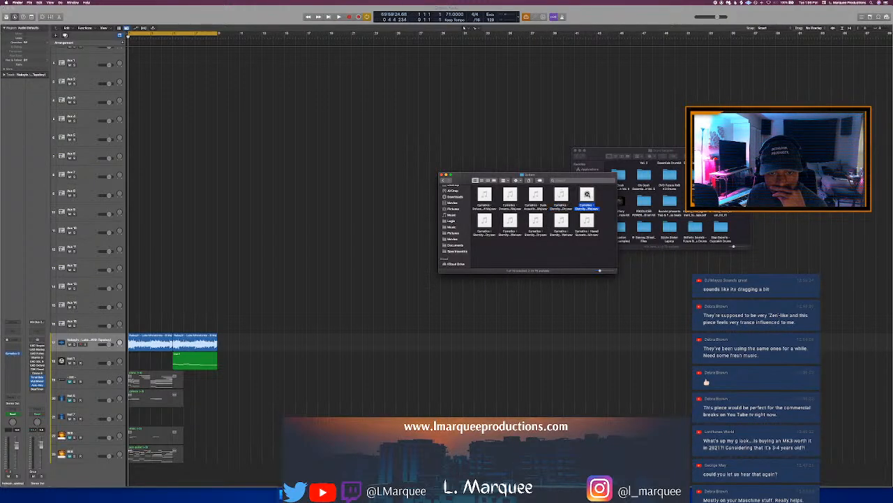
pyautogui.click(587, 194)
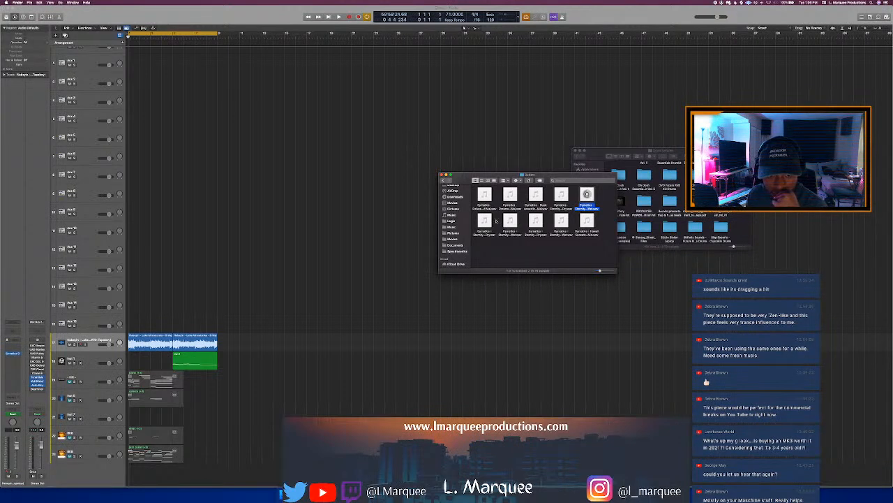
pyautogui.click(510, 220)
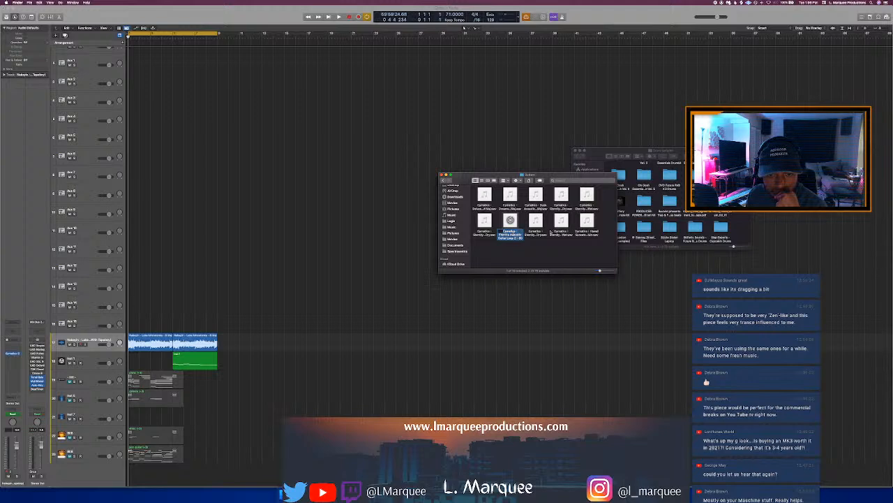
pyautogui.click(590, 206)
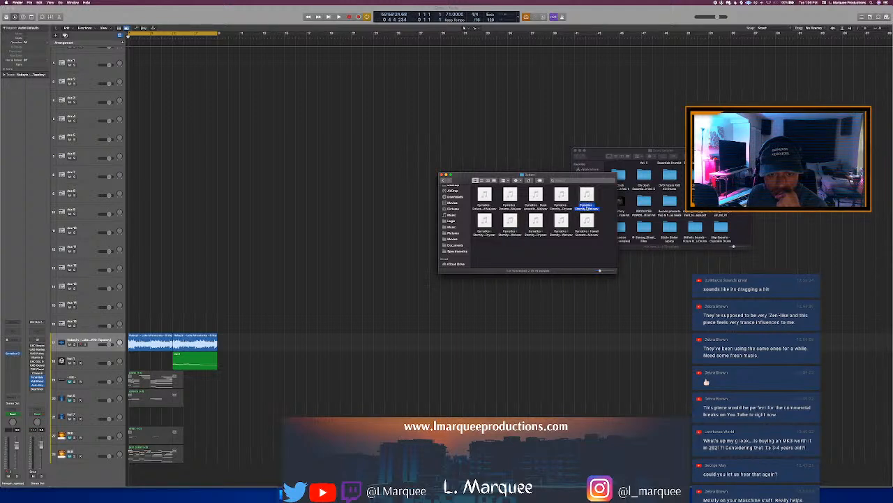
pyautogui.click(561, 221)
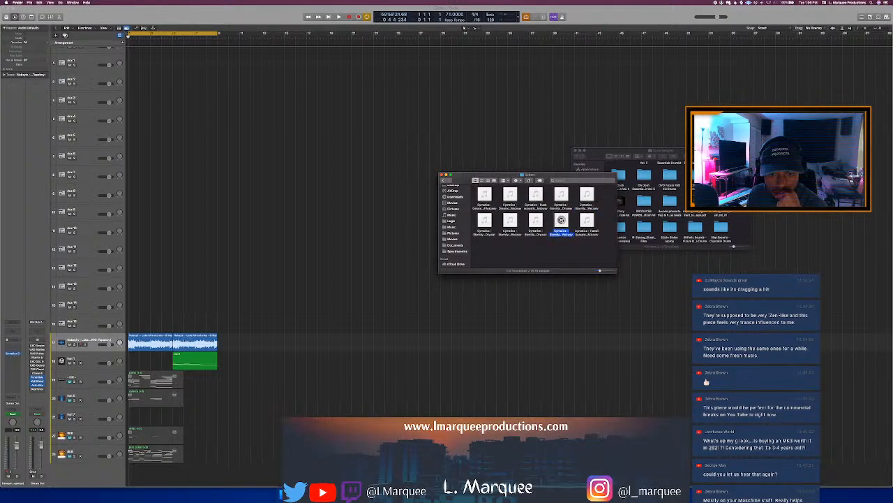
pyautogui.click(561, 221)
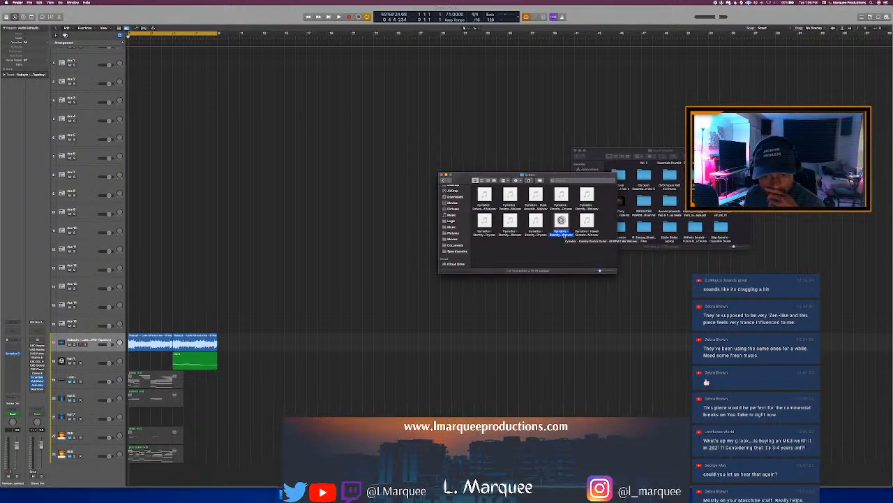
# Save the finished loop project and start a new Logic Pro project from the saved Beat Template
pyautogui.click(374, 230)
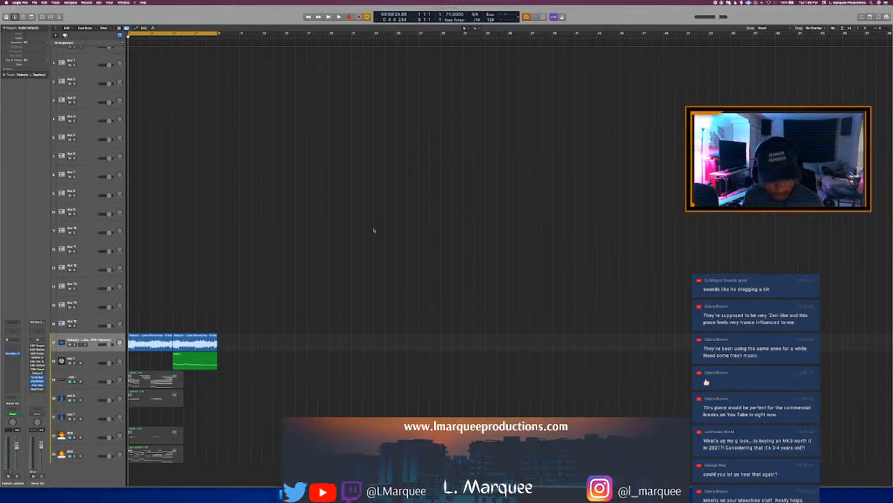
pyautogui.press('super+n')
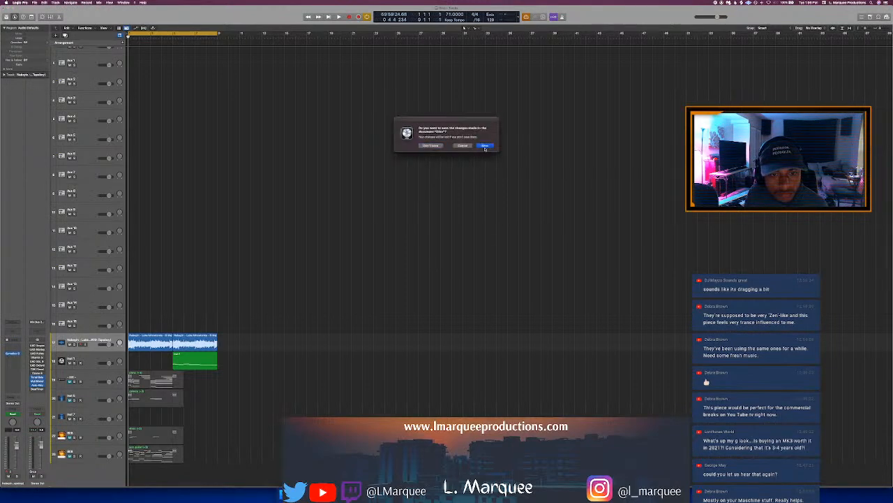
pyautogui.click(485, 147)
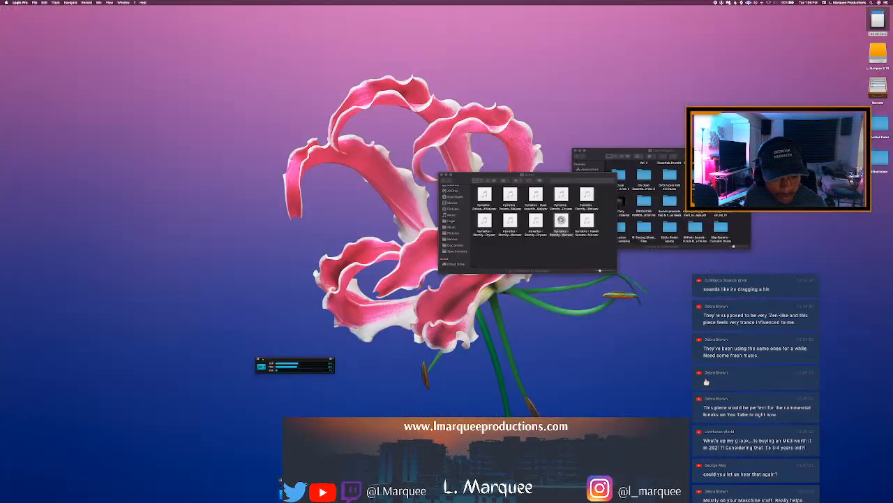
pyautogui.click(555, 250)
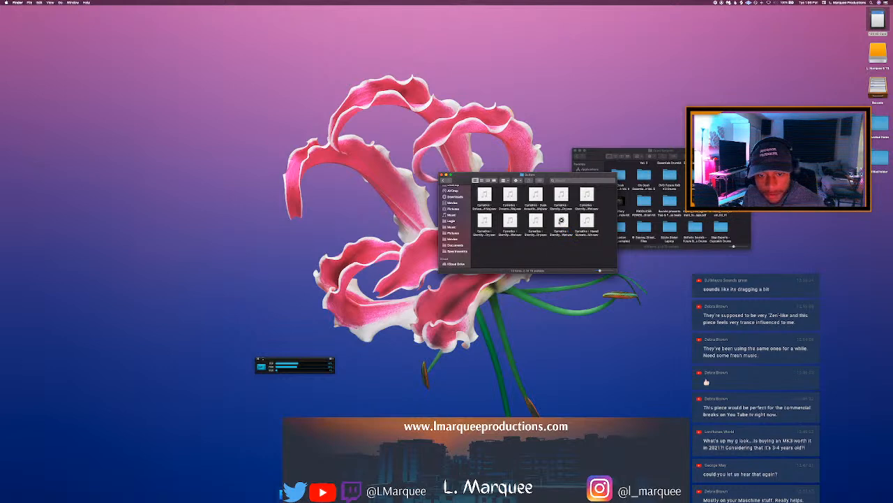
pyautogui.click(561, 220)
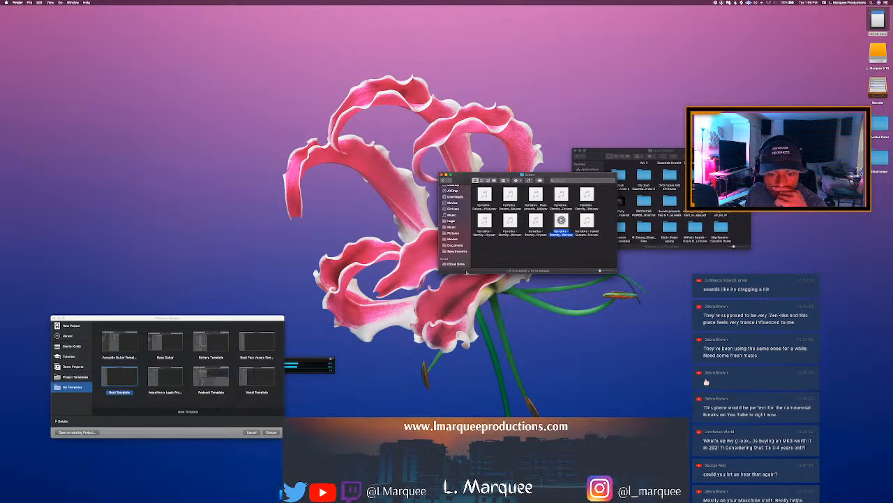
pyautogui.click(270, 433)
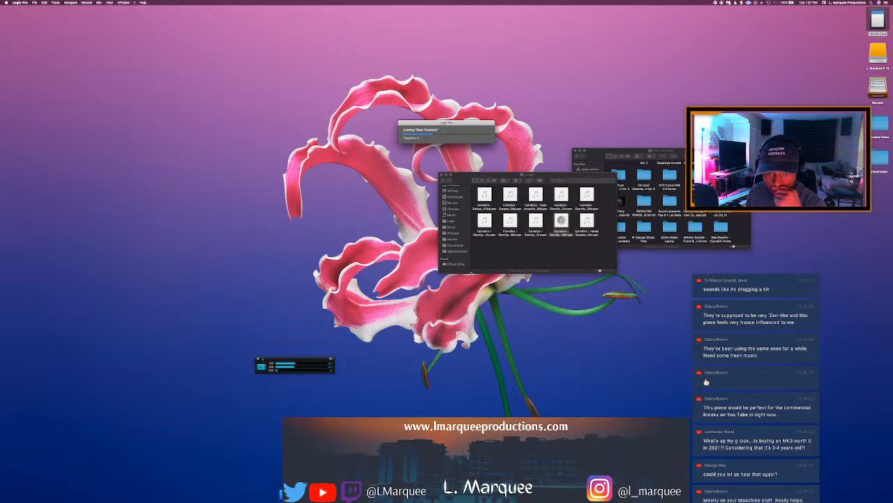
# Import the Eternity Electric Guitar 80 BPM E Min Wet loop from Finder onto a new track at bar 1
pyautogui.click(587, 194)
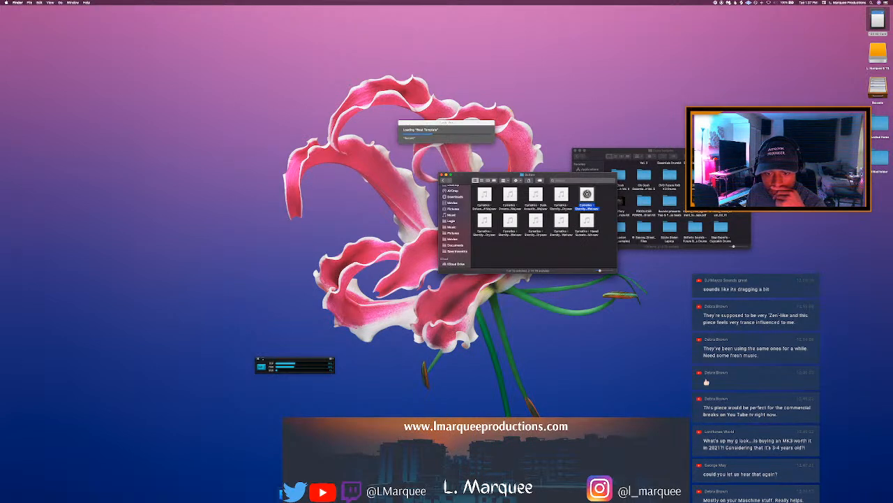
pyautogui.click(561, 220)
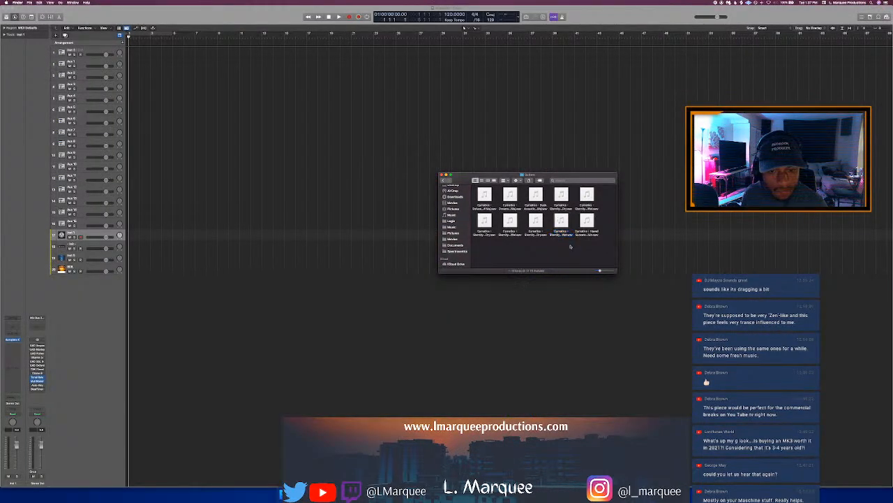
pyautogui.moveTo(561, 219); pyautogui.dragTo(128, 287)
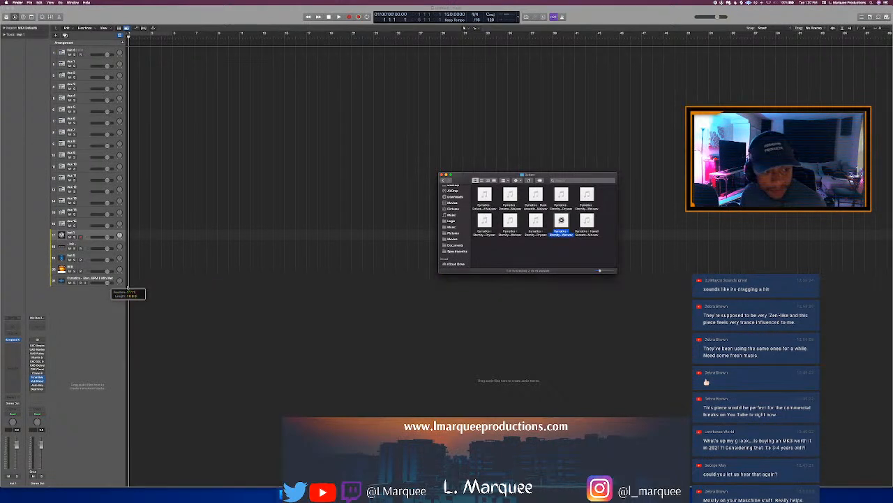
pyautogui.click(210, 225)
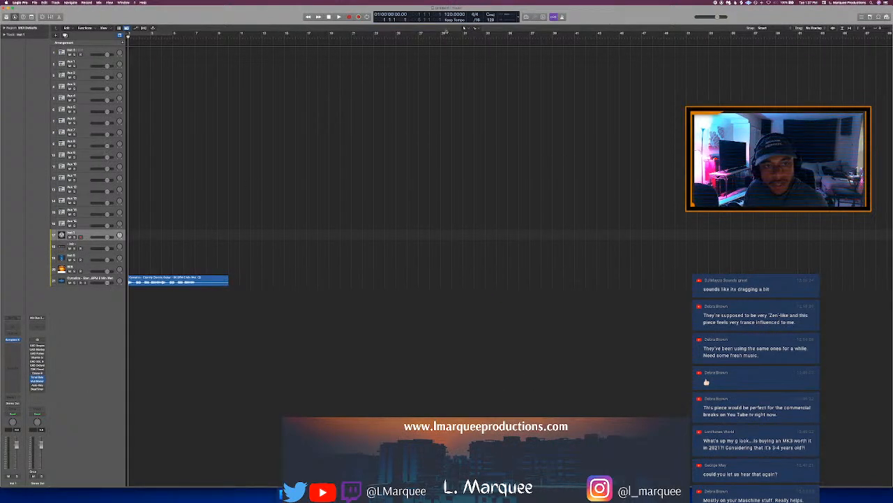
# Set the project tempo to 80 BPM and move the guitar track directly below the aux tracks
pyautogui.doubleClick(451, 14)
pyautogui.write('80')
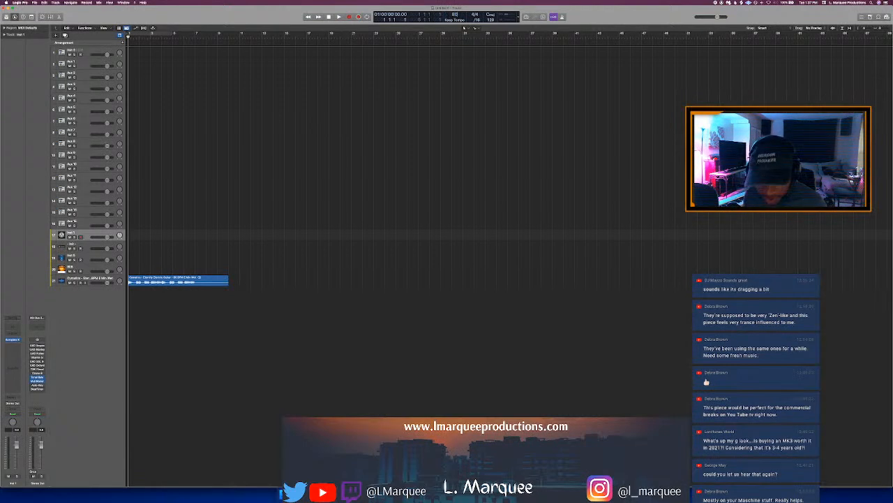
pyautogui.press('Return')
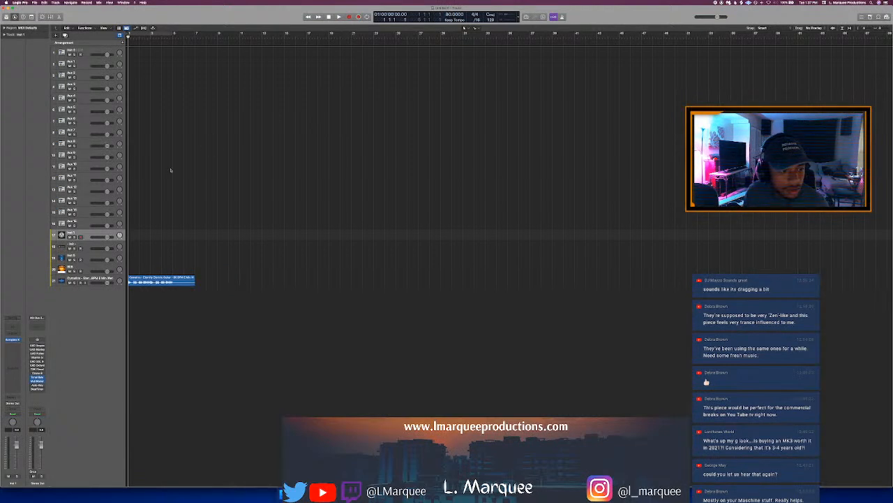
pyautogui.moveTo(93, 279); pyautogui.dragTo(97, 233)
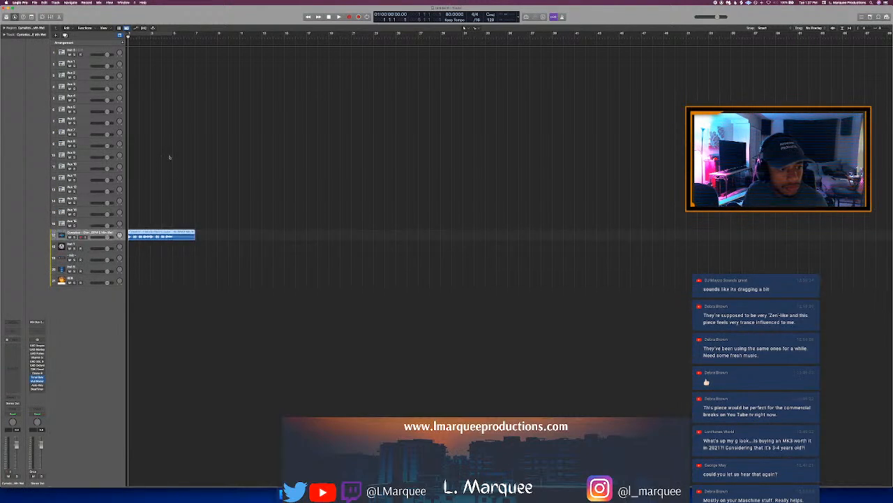
# Split the guitar region at bar 5, delete the remainder, and play the first four bars in a cycle
pyautogui.press('space')
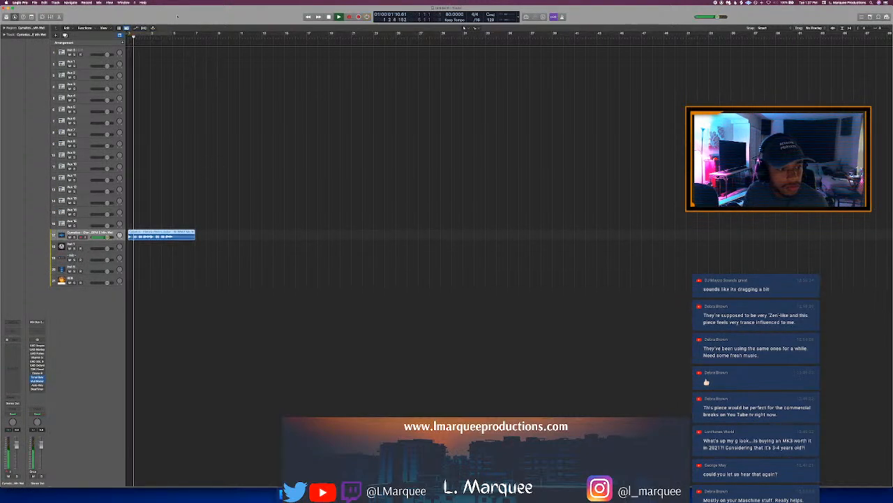
pyautogui.press('space')
pyautogui.click(174, 36)
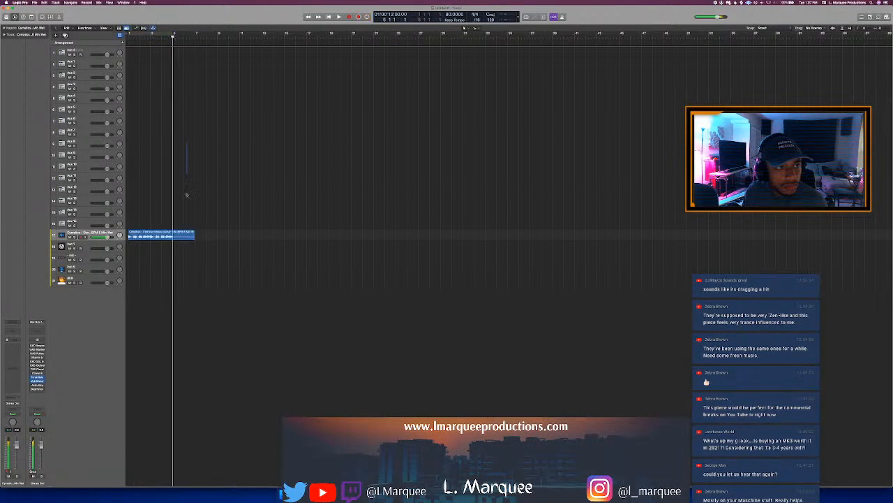
pyautogui.keyDown('super'); pyautogui.click(173, 239); pyautogui.keyUp('super')
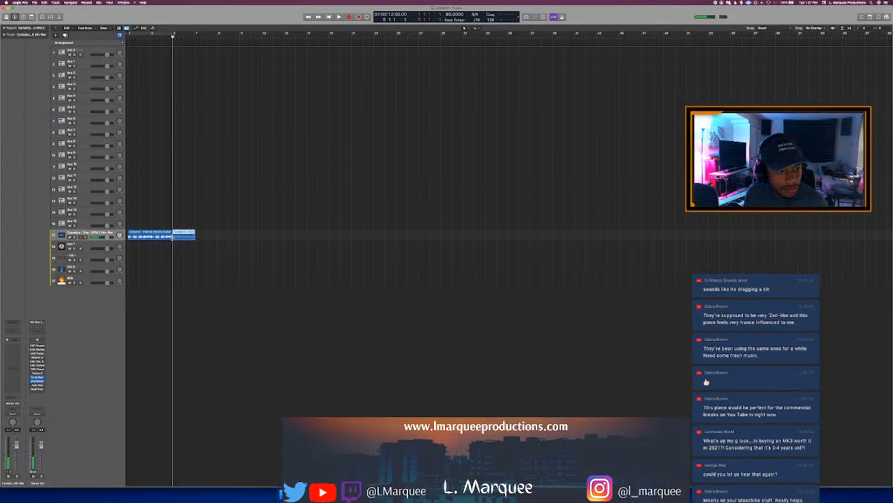
pyautogui.press('Delete')
pyautogui.press('c')
pyautogui.press('space')
pyautogui.click(166, 232)
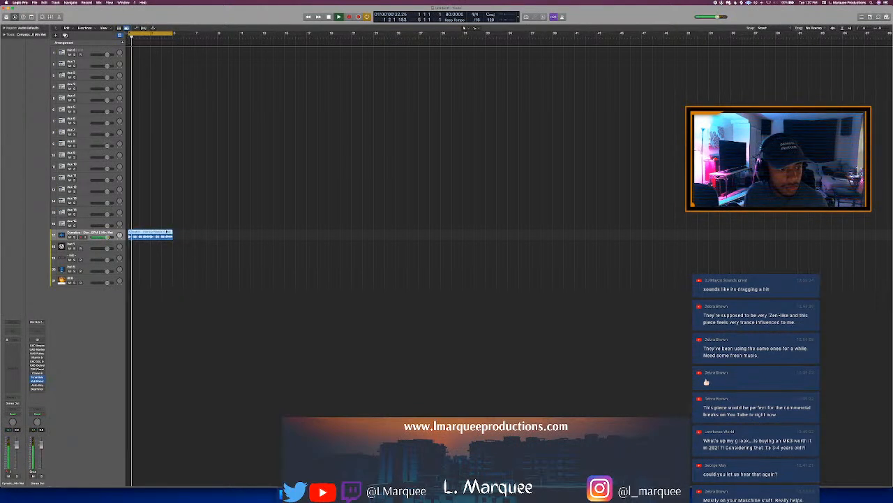
# Enable Flex in Polyphonic mode on the guitar track and change the guitar region's transposition
pyautogui.press('super+f')
pyautogui.click(94, 353)
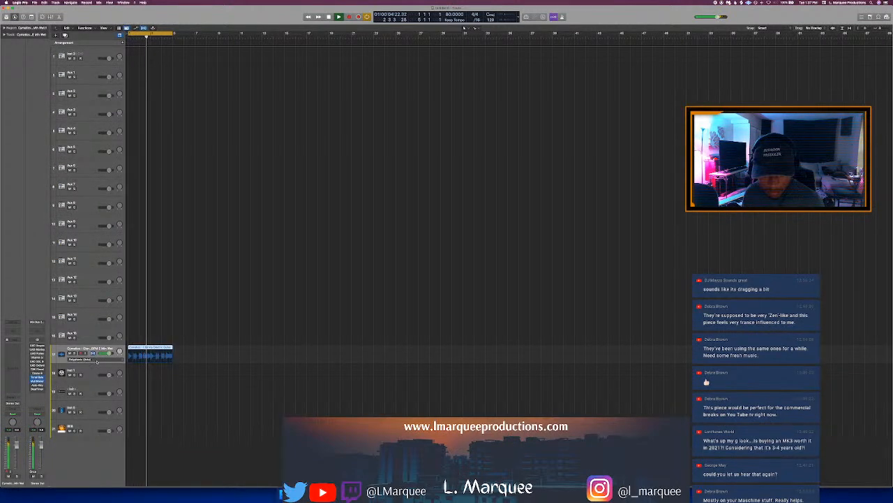
pyautogui.click(97, 362)
pyautogui.click(119, 367)
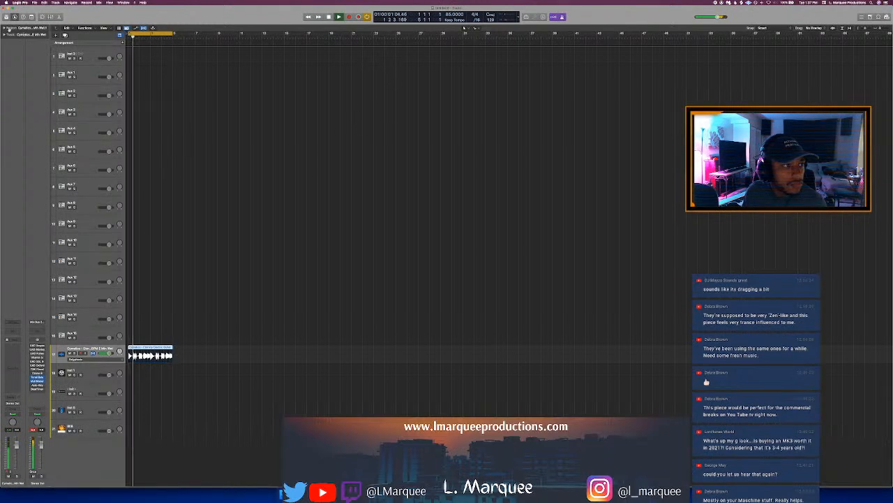
pyautogui.click(14, 28)
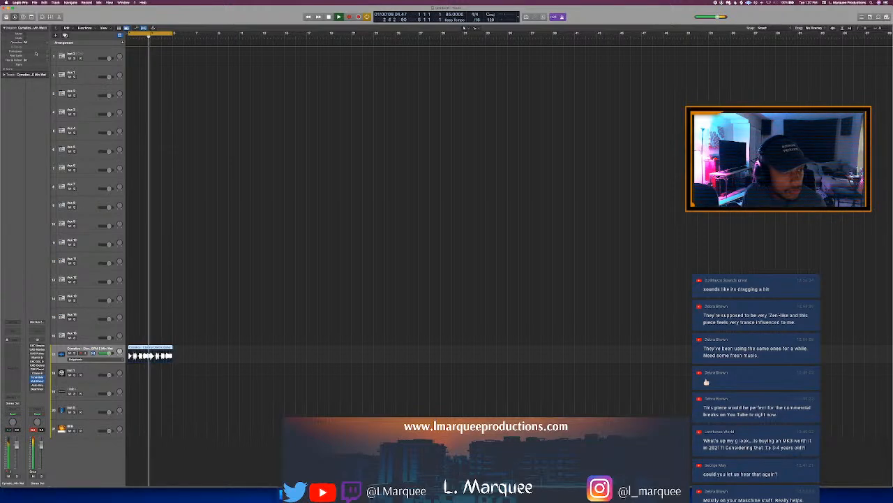
pyautogui.moveTo(36, 52); pyautogui.dragTo(36, 51)
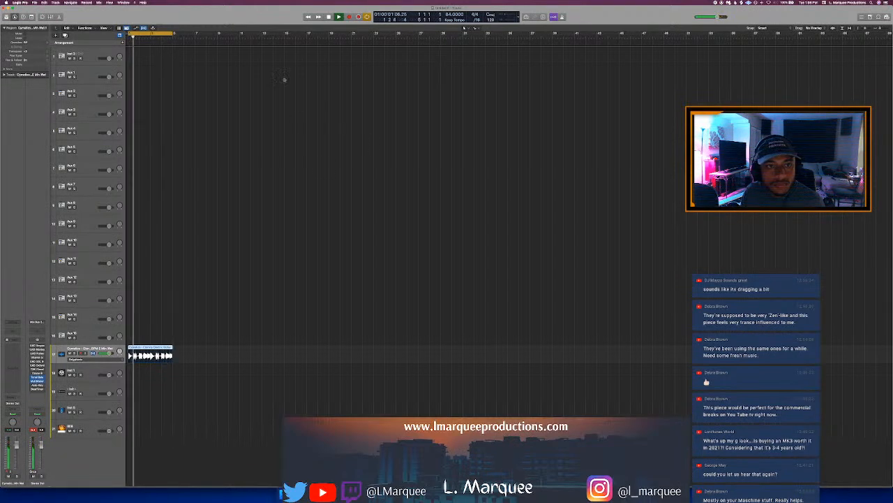
# Open Maschine 2 from the first instrument track and insert Cymatics Origin on the guitar track
pyautogui.click(87, 60)
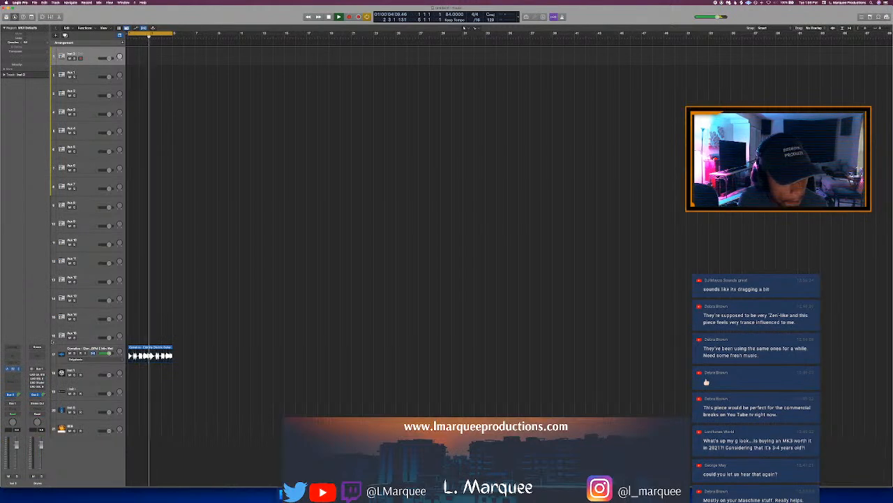
pyautogui.click(92, 350)
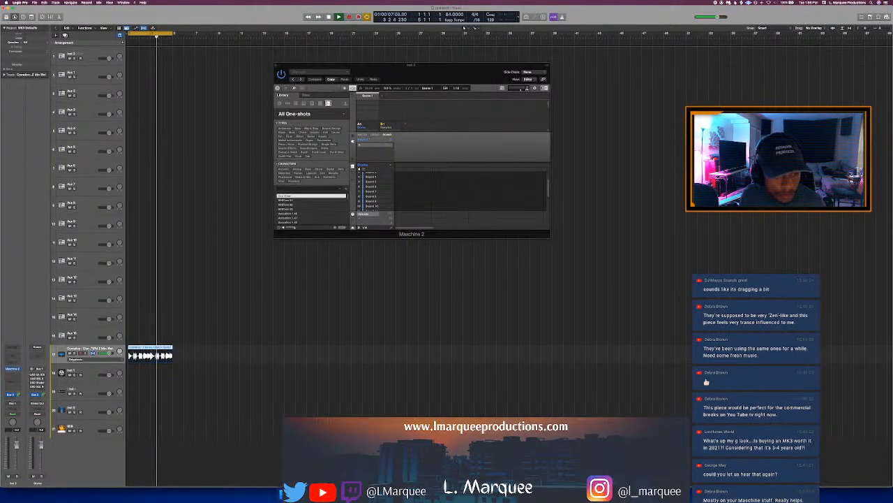
pyautogui.click(16, 365)
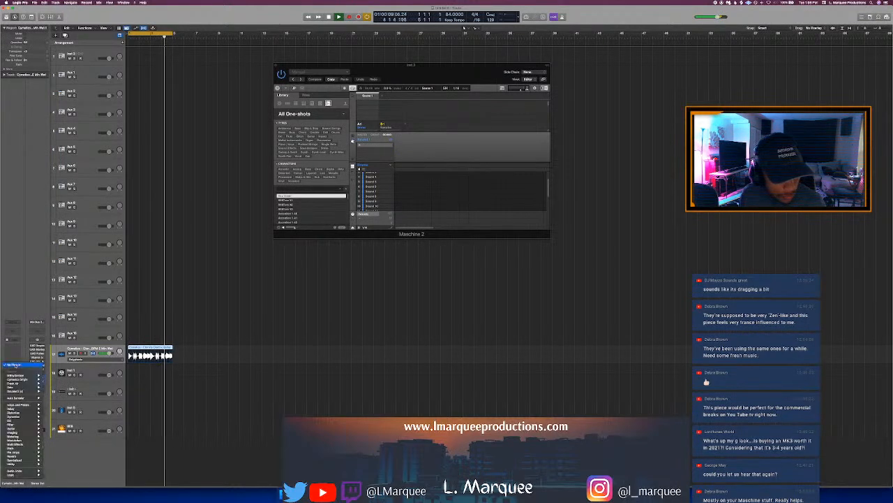
pyautogui.click(51, 379)
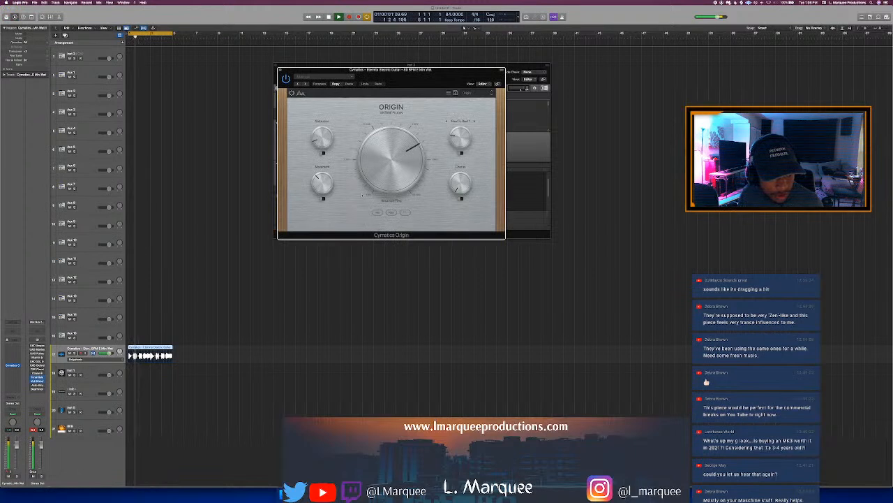
pyautogui.moveTo(408, 81); pyautogui.dragTo(450, 144)
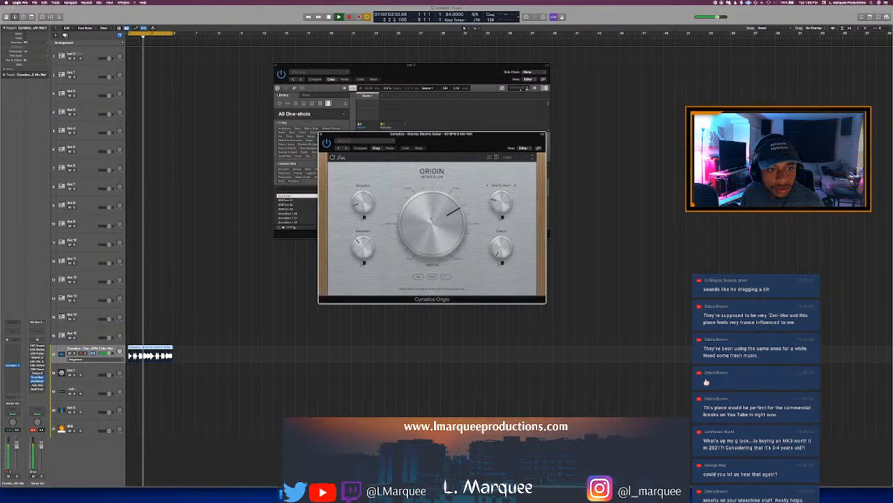
# Adjust the Saturation and Chorus amounts in Origin while the guitar loop plays, and close the plug-in window
pyautogui.click(445, 277)
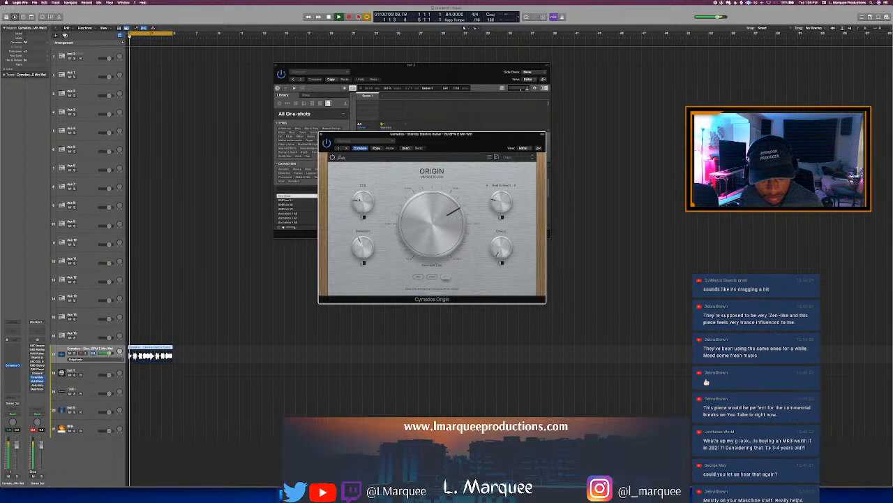
pyautogui.moveTo(510, 254); pyautogui.dragTo(510, 252)
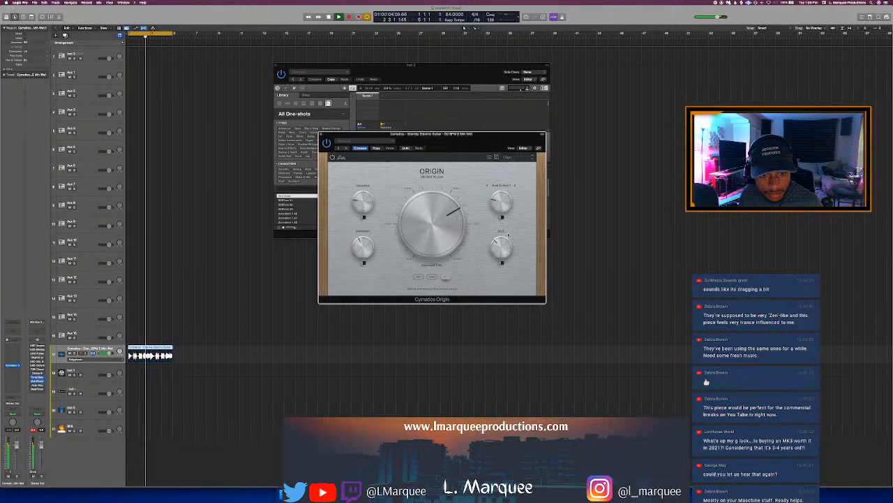
pyautogui.moveTo(507, 243); pyautogui.dragTo(507, 249)
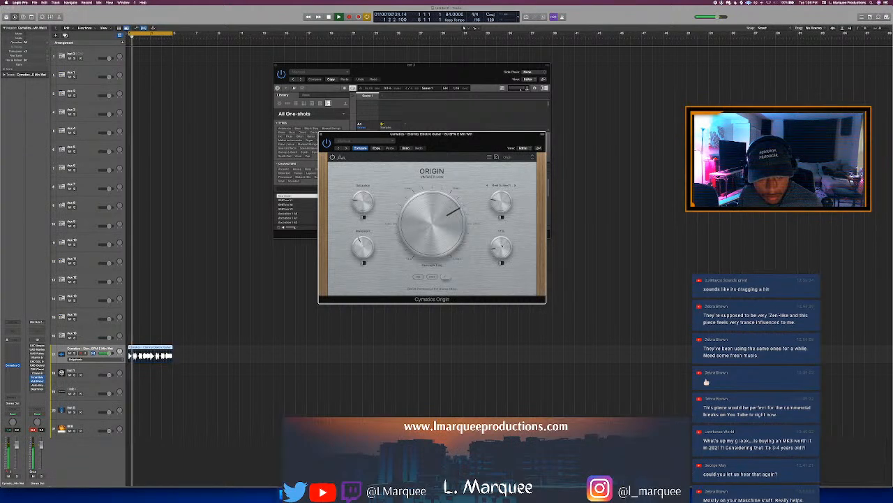
pyautogui.moveTo(366, 252)
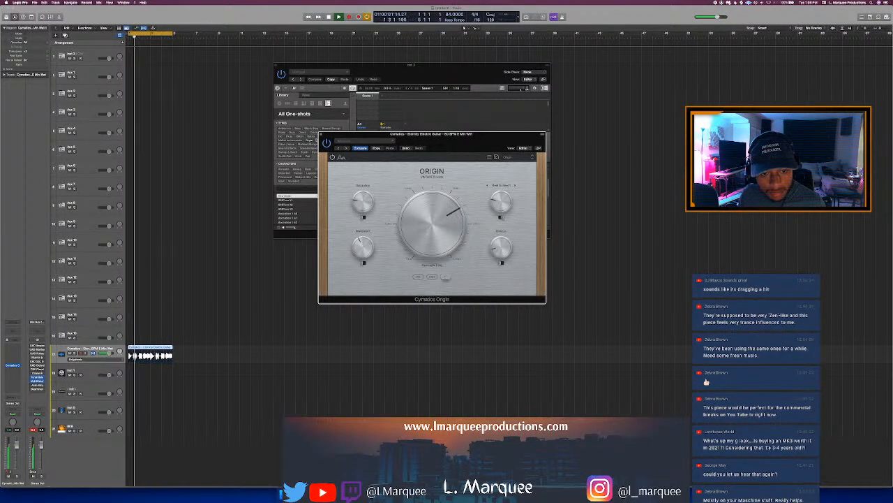
pyautogui.click(321, 135)
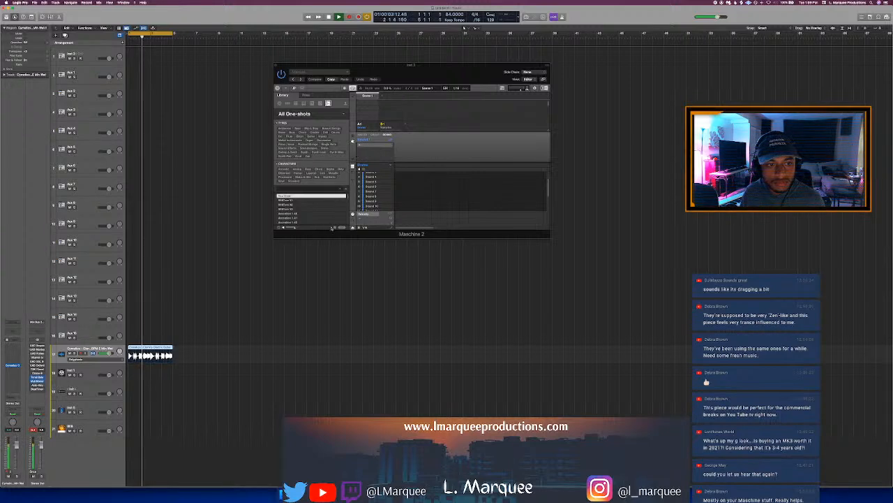
# Switch to Finder and open a kit folder inside the Drum Samples folder, going down to one of its sample subfolders
pyautogui.click(286, 493)
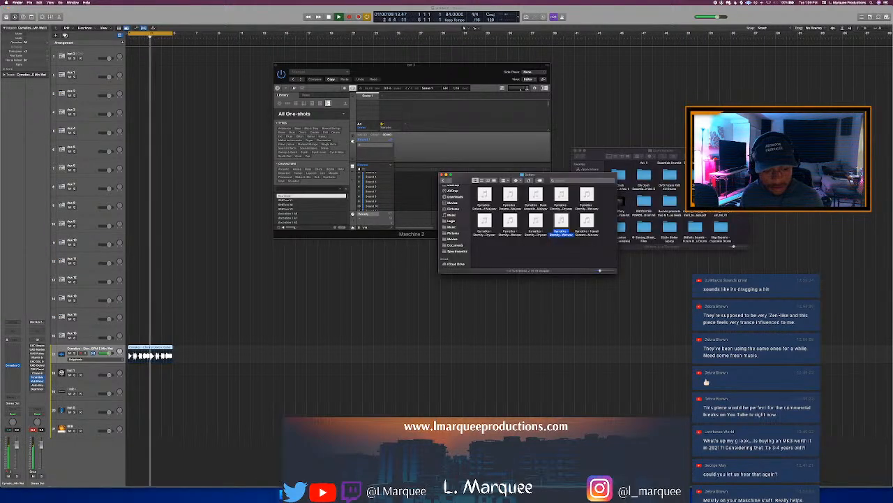
pyautogui.click(594, 160)
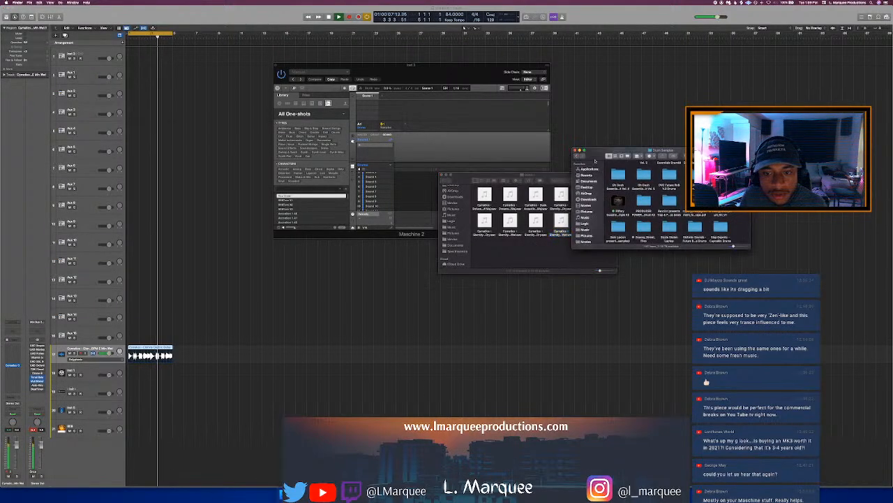
pyautogui.scroll(-5, 654, 201)
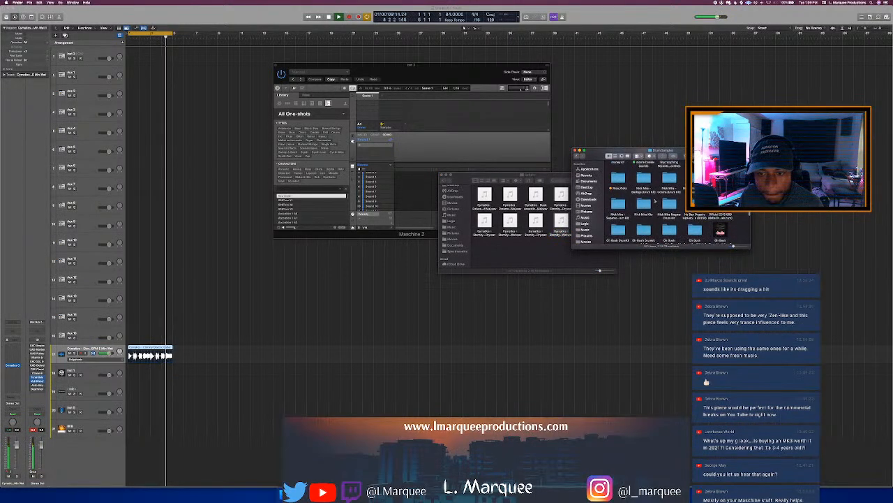
pyautogui.scroll(-2, 654, 201)
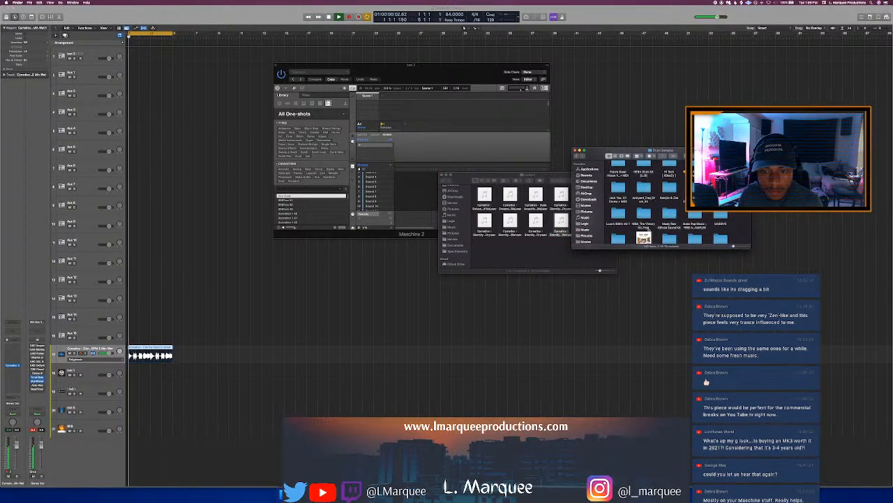
pyautogui.doubleClick(644, 238)
pyautogui.doubleClick(695, 171)
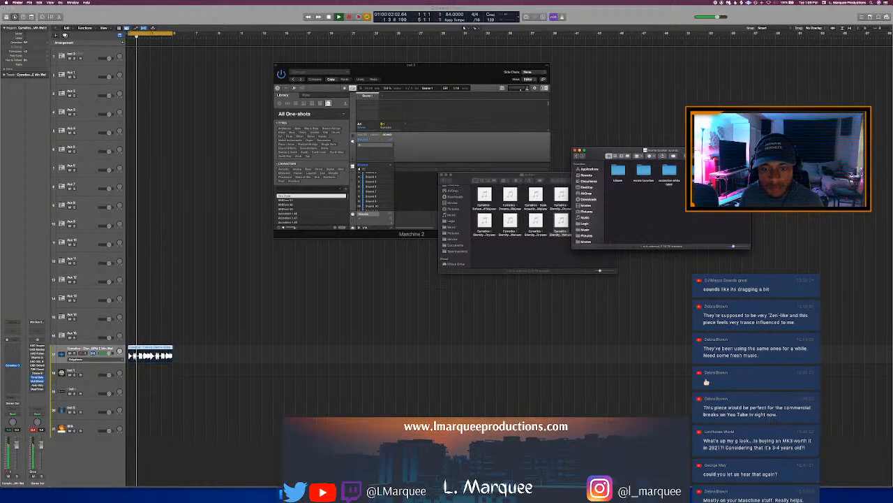
pyautogui.doubleClick(695, 170)
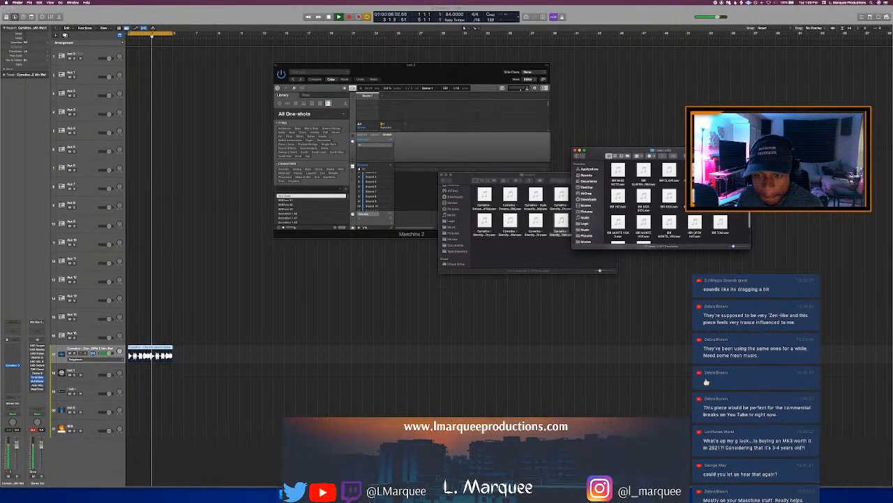
# Audition several one-shots in the opened kit folder, including the kick and vox samples, against the guitar loop
pyautogui.scroll(-1, 642, 203)
pyautogui.click(669, 190)
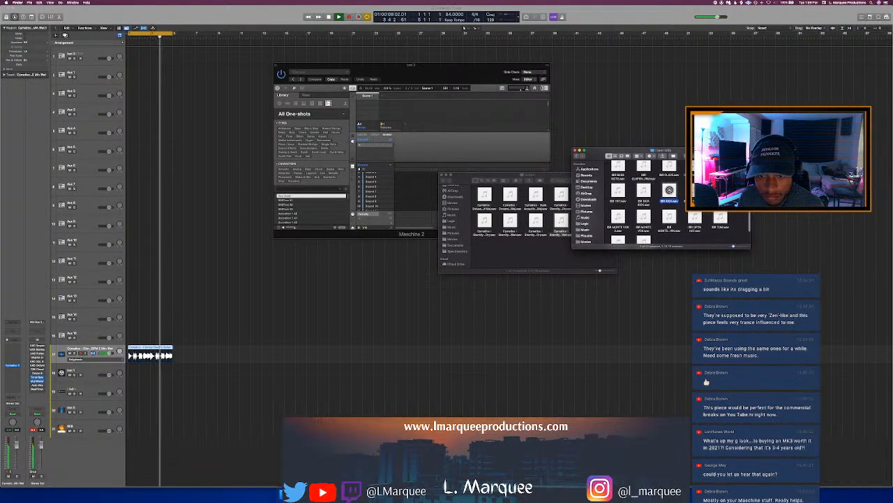
pyautogui.click(643, 190)
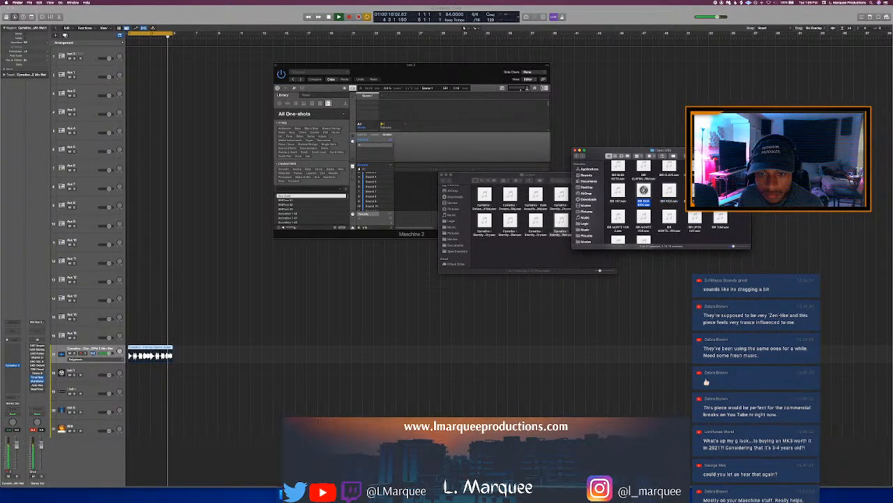
pyautogui.click(643, 216)
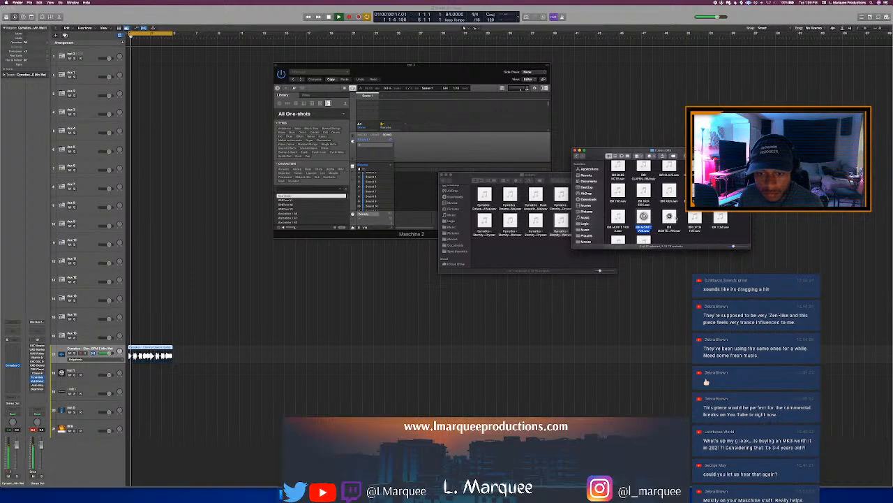
pyautogui.click(669, 216)
pyautogui.scroll(-1, 673, 213)
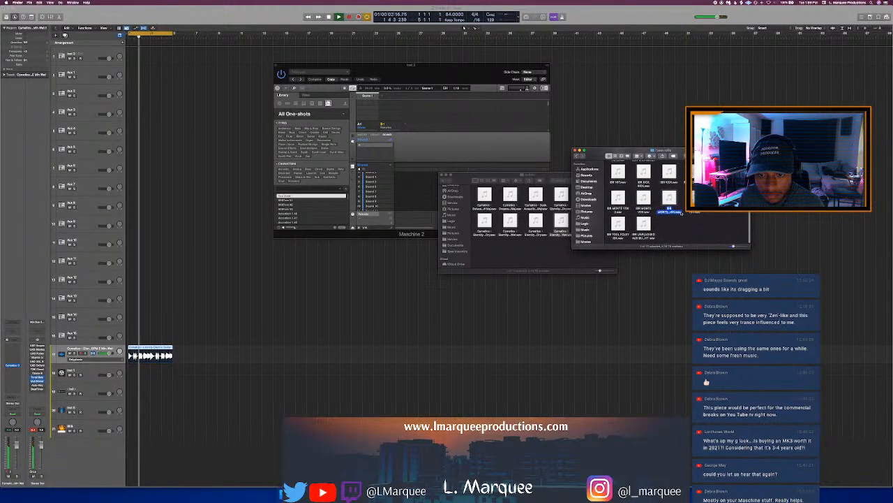
pyautogui.scroll(1, 643, 170)
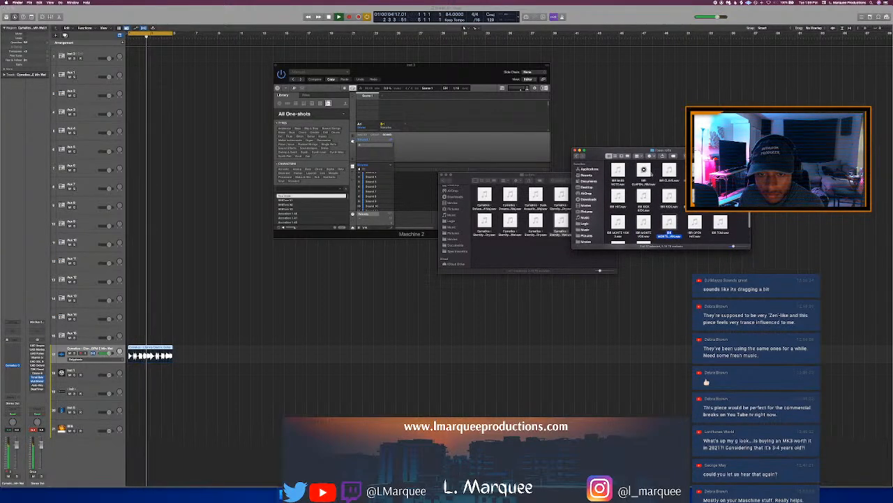
pyautogui.click(644, 169)
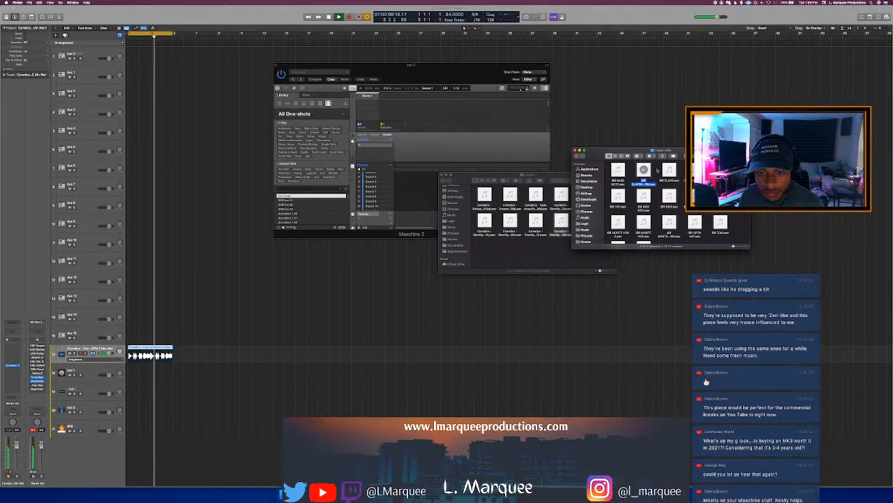
# Preview the snare sample in a neighbouring kit folder and return to the folder list
pyautogui.click(577, 156)
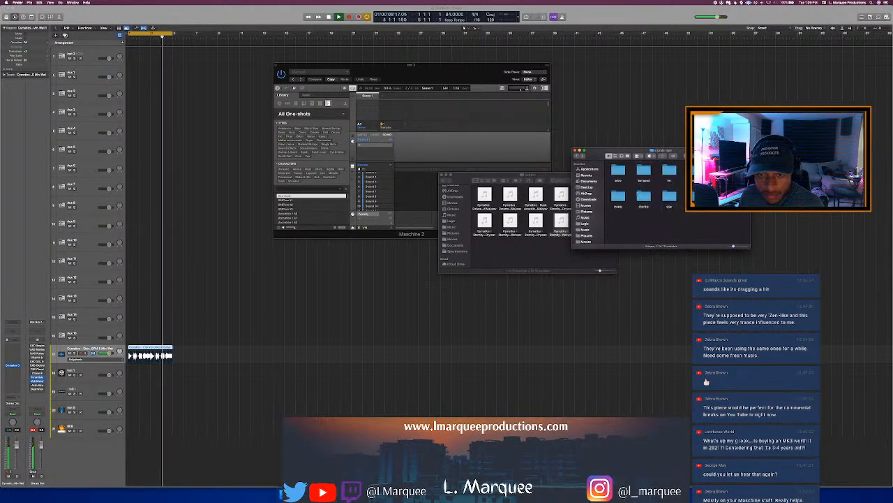
pyautogui.doubleClick(643, 197)
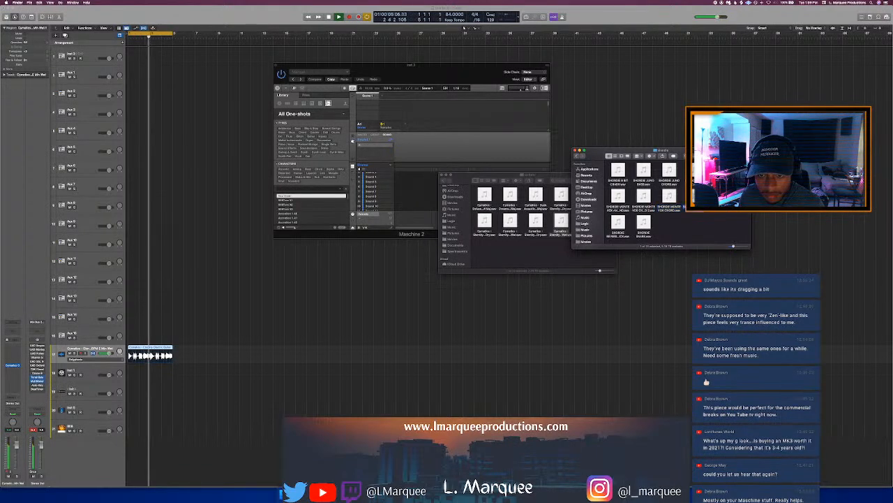
pyautogui.click(643, 222)
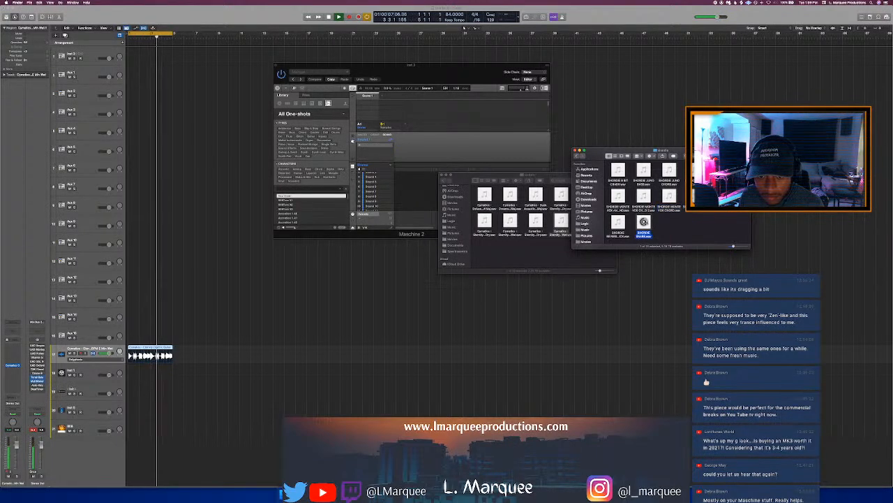
pyautogui.click(576, 156)
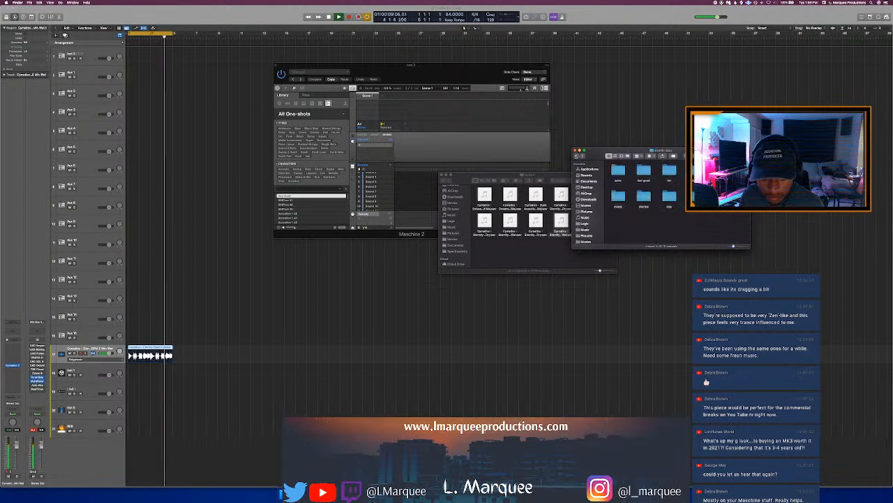
# Audition one-shots in the kit folder with the BR samples and load BR KICK.wav into Maschine's first sound slot
pyautogui.doubleClick(618, 170)
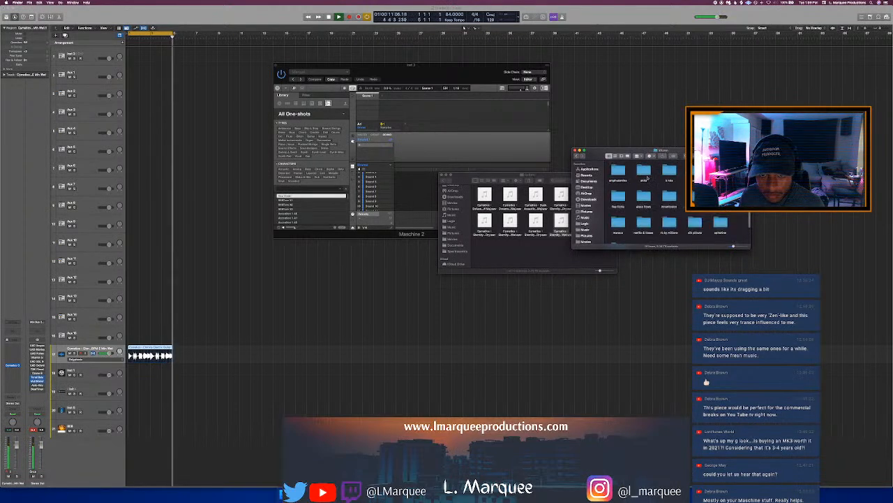
pyautogui.doubleClick(670, 171)
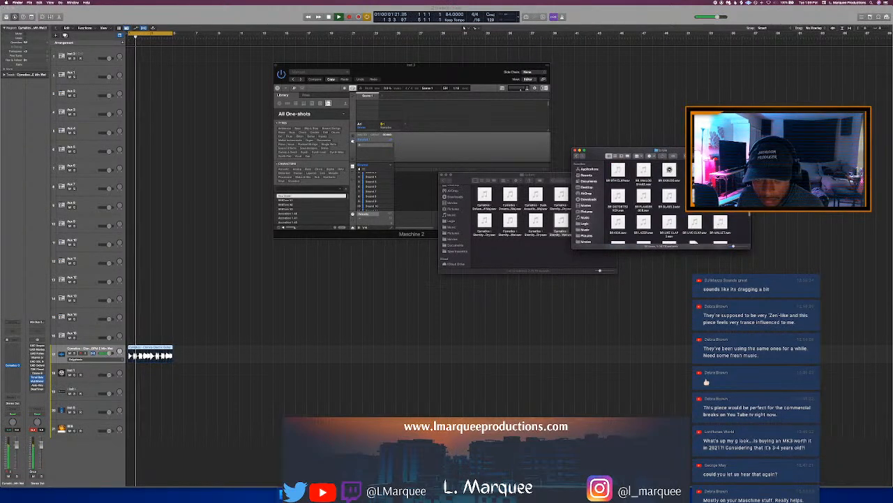
pyautogui.click(670, 171)
pyautogui.click(695, 171)
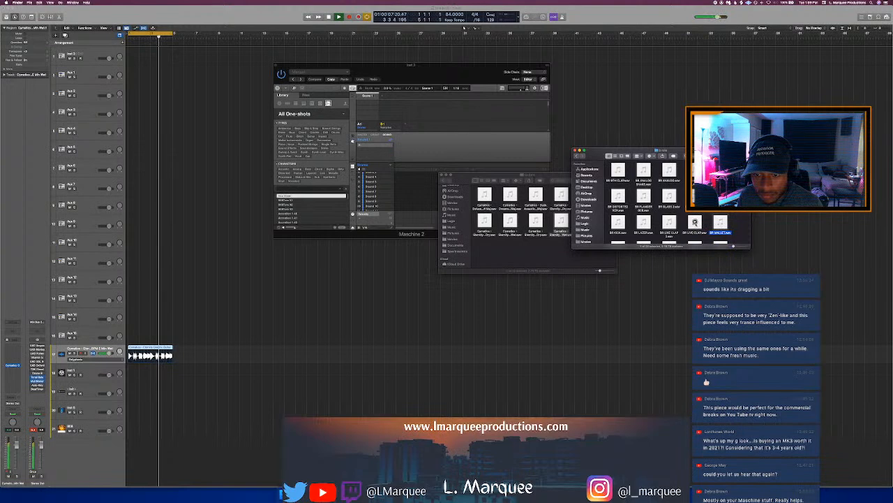
pyautogui.click(695, 222)
pyautogui.click(618, 222)
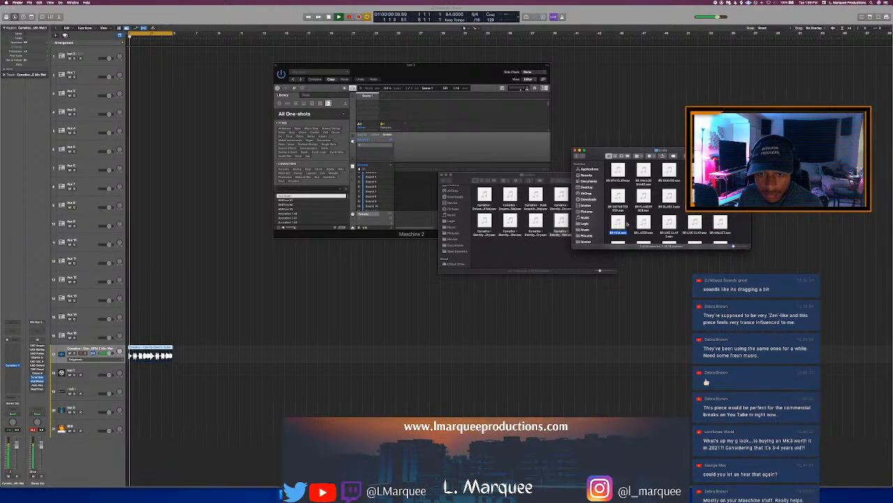
pyautogui.moveTo(629, 224); pyautogui.dragTo(375, 176)
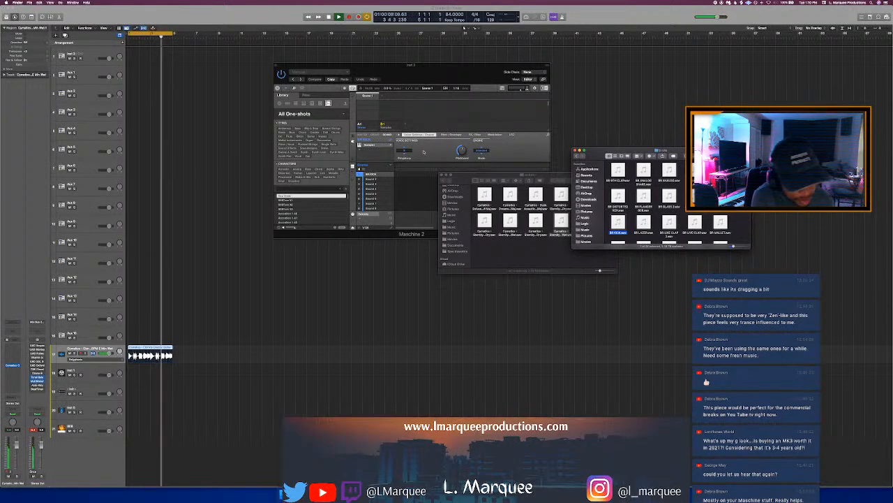
# Record a kick pattern on the first instrument track and add kick notes at the start of the Maschine pattern
pyautogui.click(422, 144)
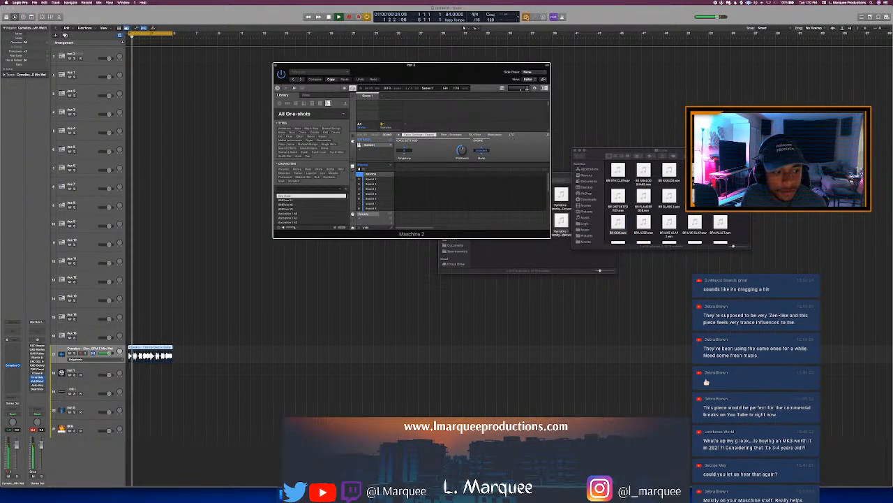
pyautogui.click(173, 61)
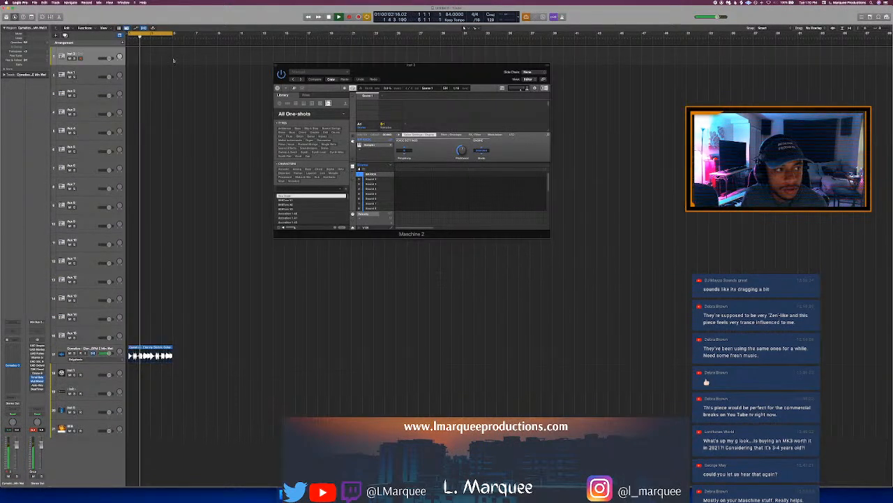
pyautogui.press('space')
pyautogui.press('r')
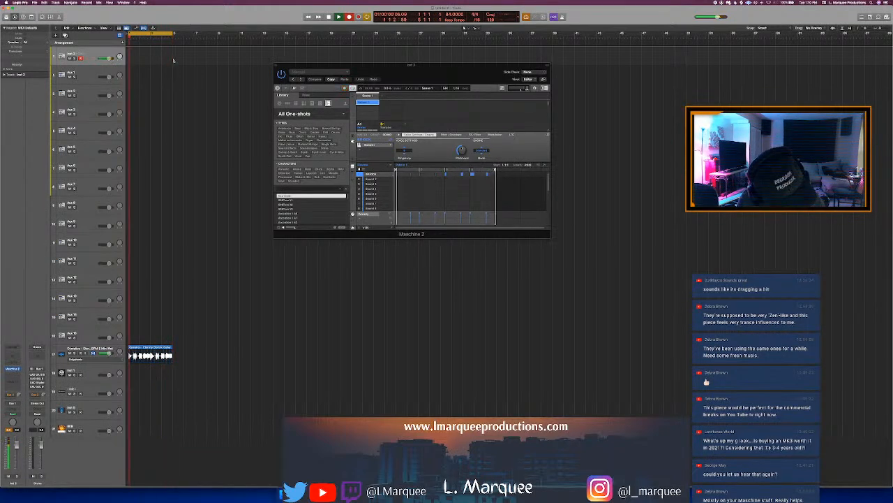
pyautogui.click(398, 175)
pyautogui.click(399, 175)
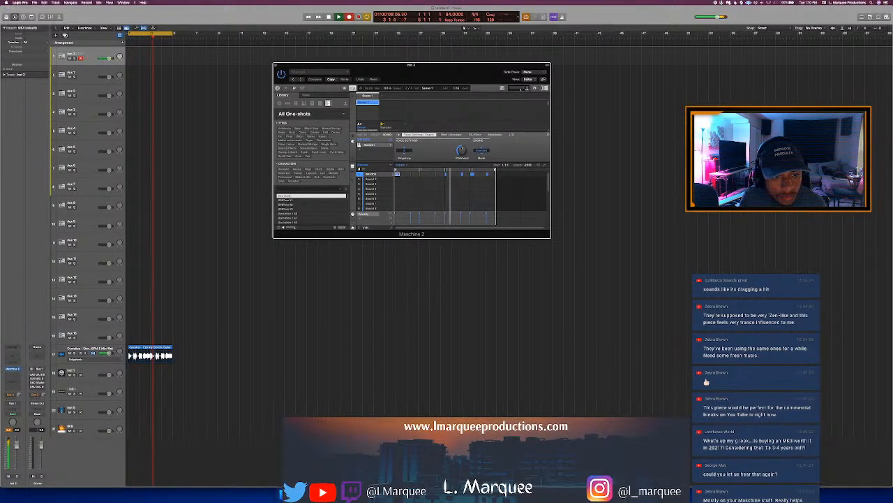
# Find IN CLAP.wav in another kit folder in Finder and load it into Maschine's second sound slot
pyautogui.click(281, 496)
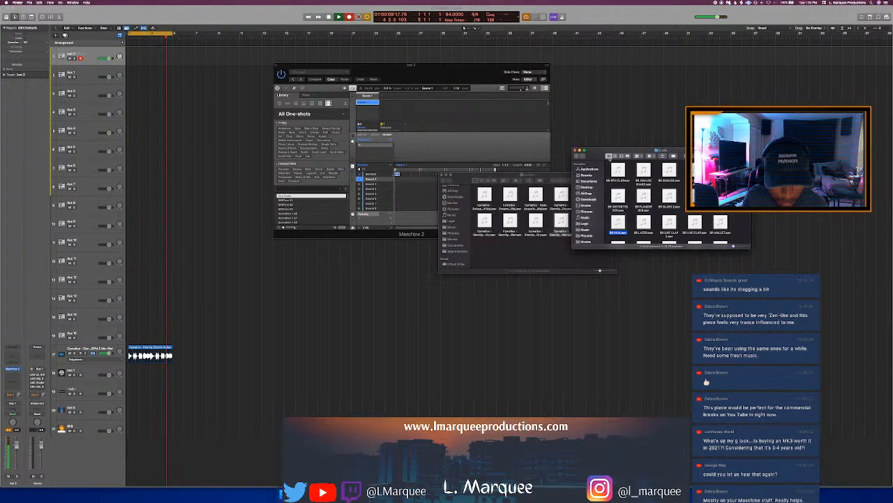
pyautogui.click(577, 157)
pyautogui.click(667, 197)
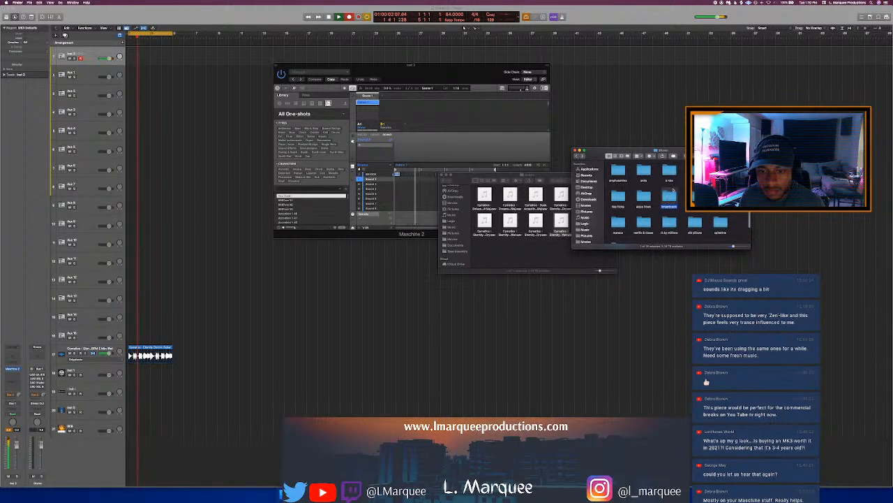
pyautogui.doubleClick(670, 196)
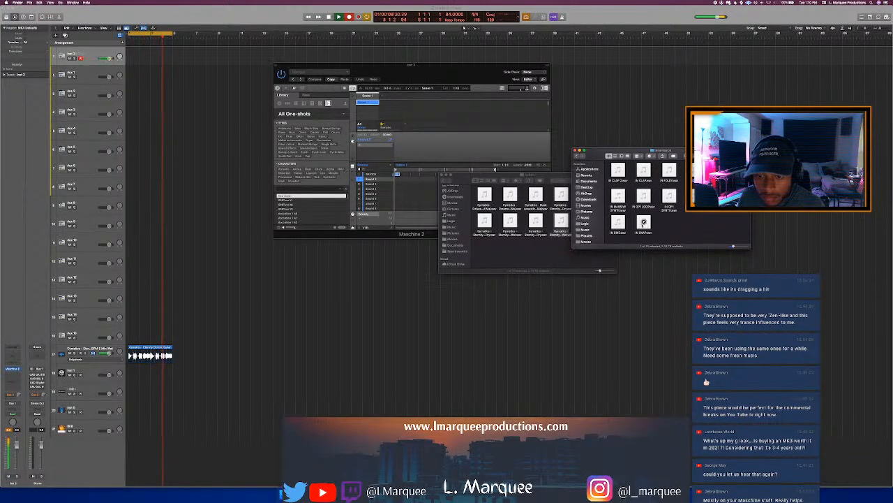
pyautogui.click(644, 169)
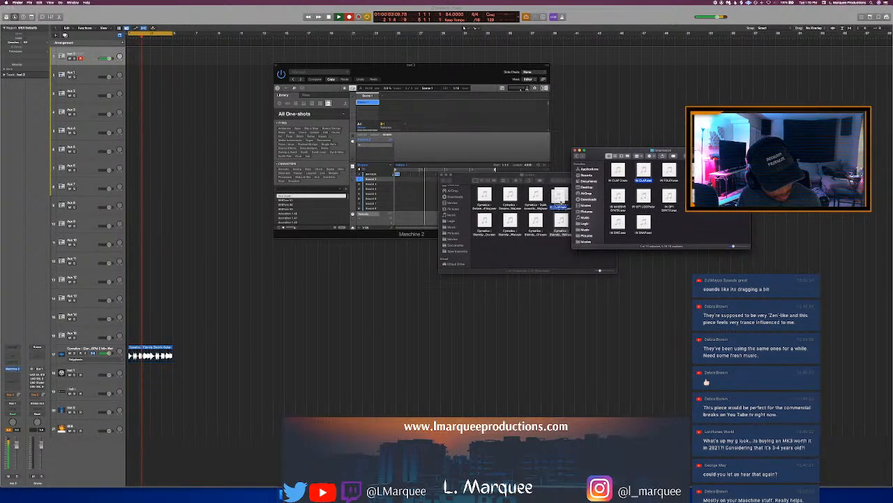
pyautogui.moveTo(644, 169); pyautogui.dragTo(373, 178)
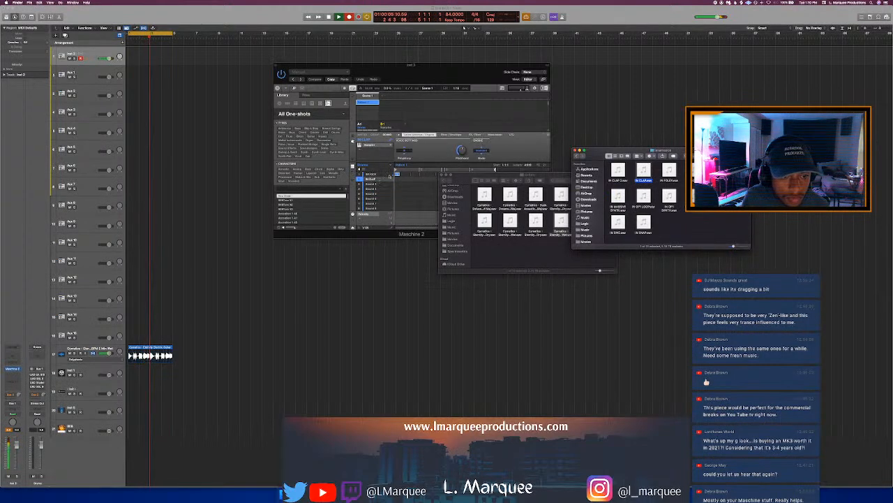
# Stop the recording from the Maschine window and preview the other clap sample in the same kit folder
pyautogui.click(434, 157)
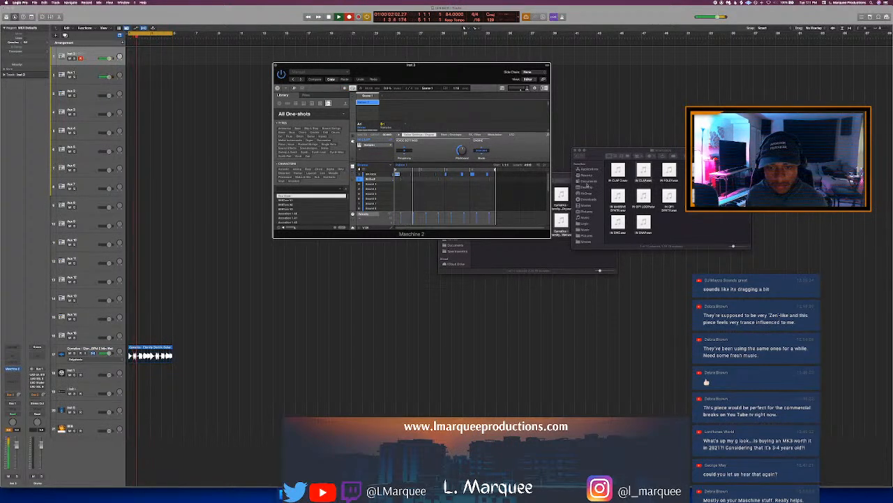
pyautogui.press('space')
pyautogui.click(617, 171)
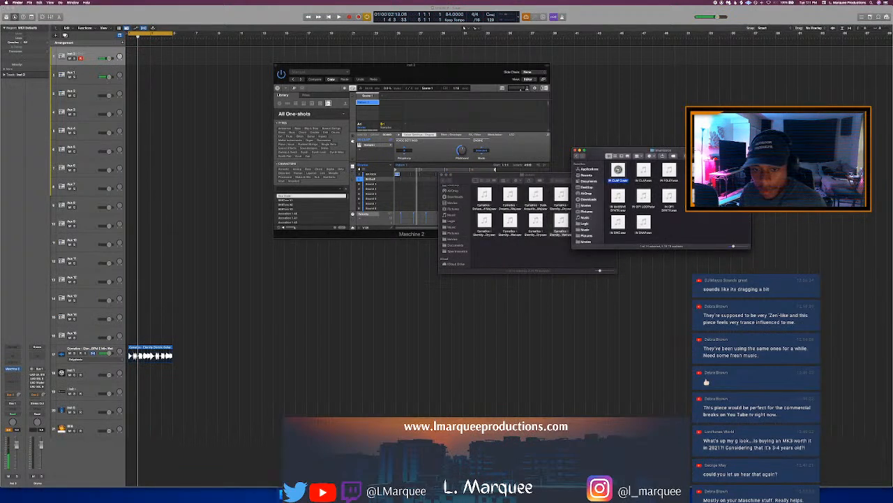
# Return to the parent folder of drum kits in Finder and restart the guitar loop's playback from the Maschine window
pyautogui.click(578, 158)
pyautogui.press('space')
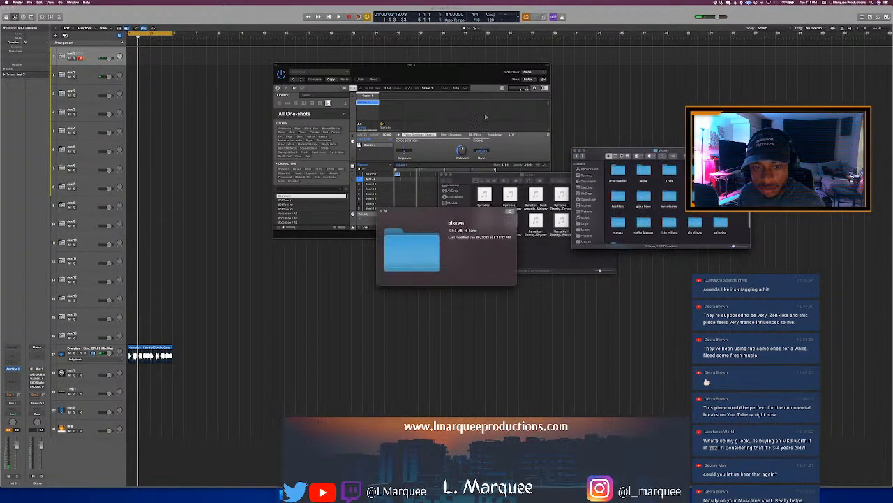
pyautogui.click(454, 80)
pyautogui.press('space')
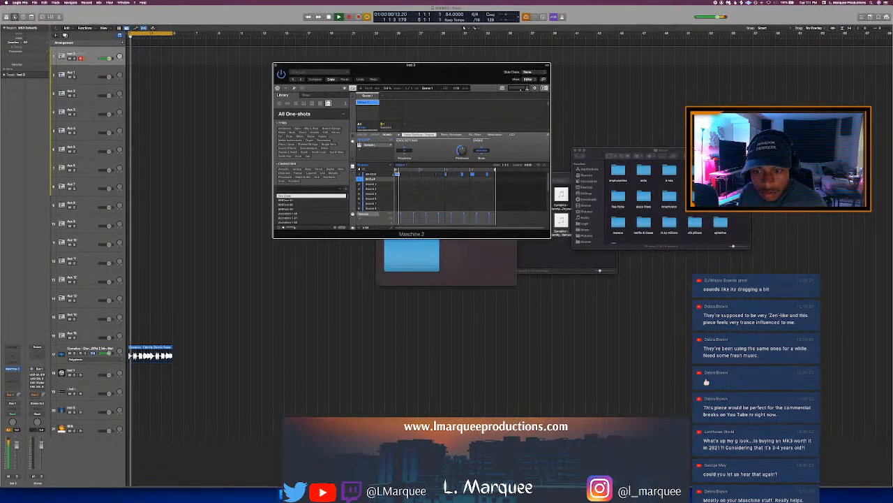
# Audition samples in the long run kit folder, layer LR SNARE.wav onto the clap in Maschine's second sound slot and adjust its gain
pyautogui.doubleClick(697, 195)
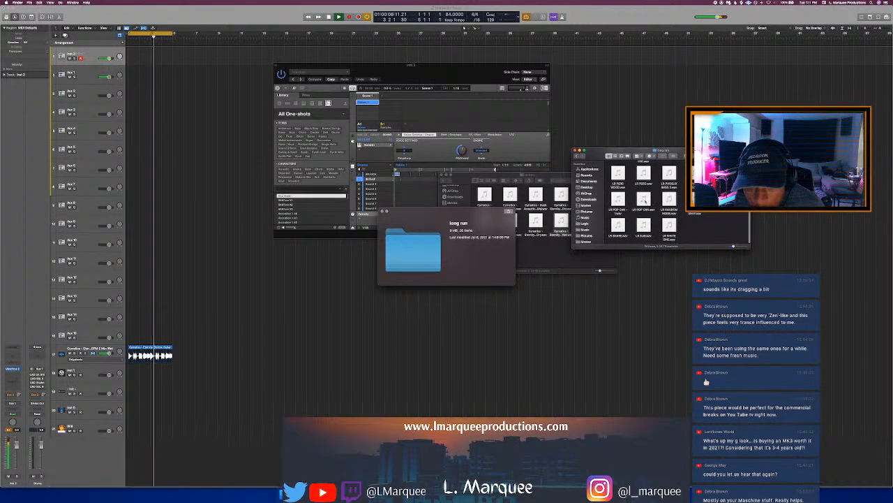
pyautogui.click(644, 199)
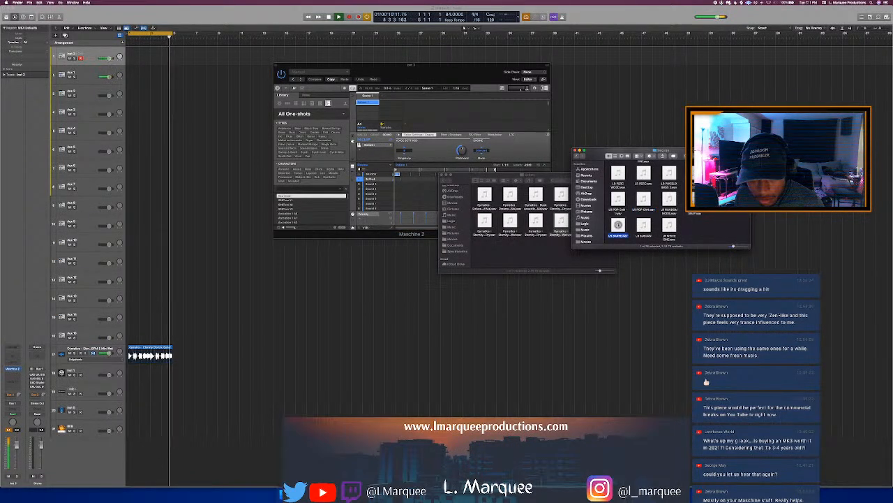
pyautogui.click(617, 224)
pyautogui.click(618, 225)
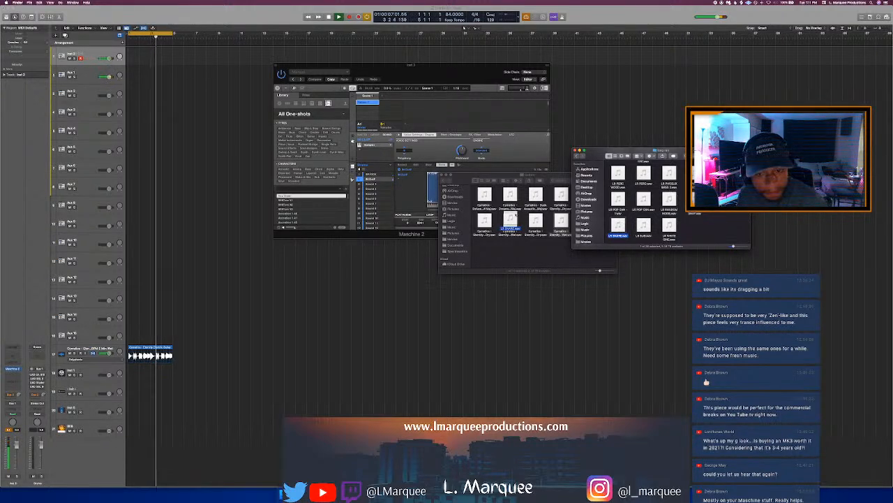
pyautogui.moveTo(516, 215); pyautogui.dragTo(407, 178)
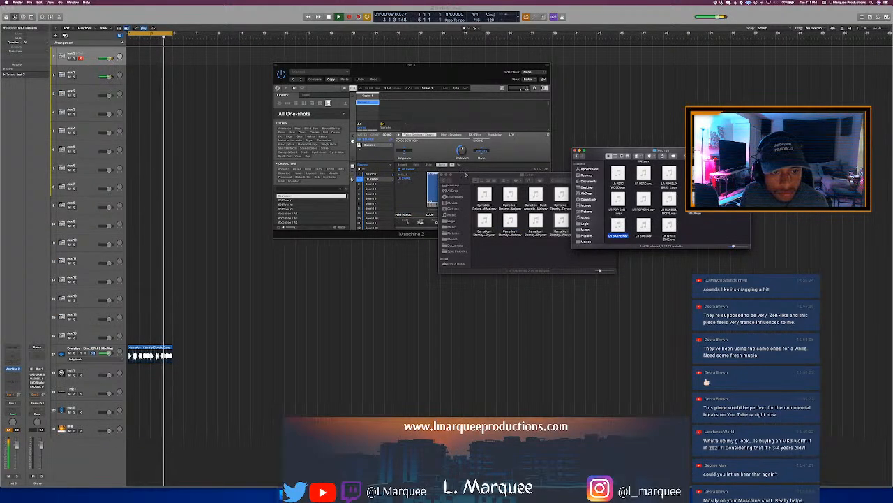
pyautogui.moveTo(466, 175); pyautogui.dragTo(488, 265)
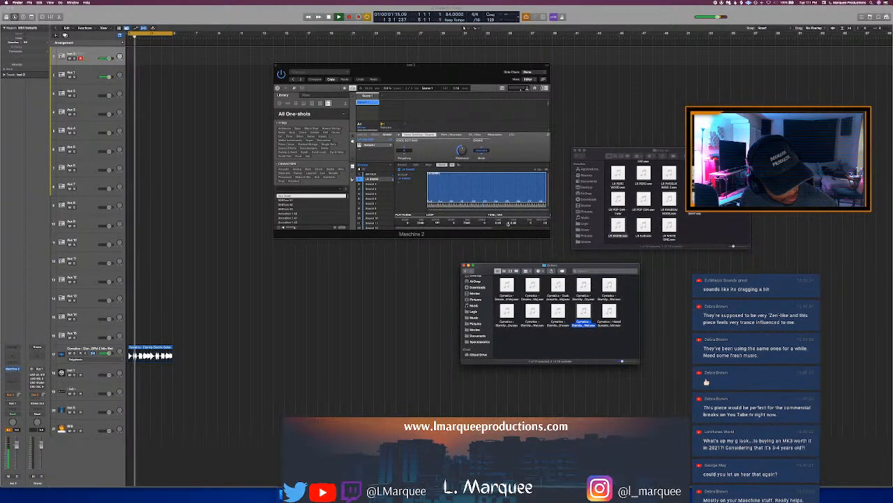
pyautogui.click(510, 225)
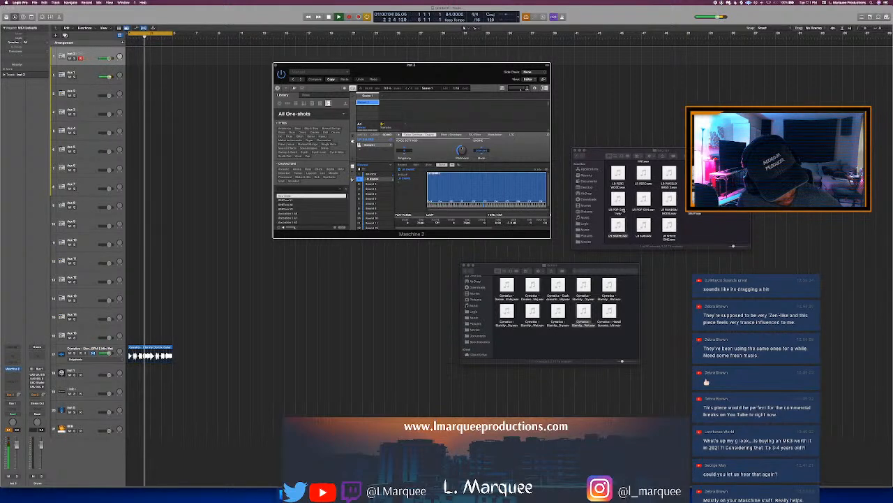
# Compare the LR POP CAN and random noise samples and load LR POP CAN - 1.wav into Maschine's sound slot 13
pyautogui.click(617, 200)
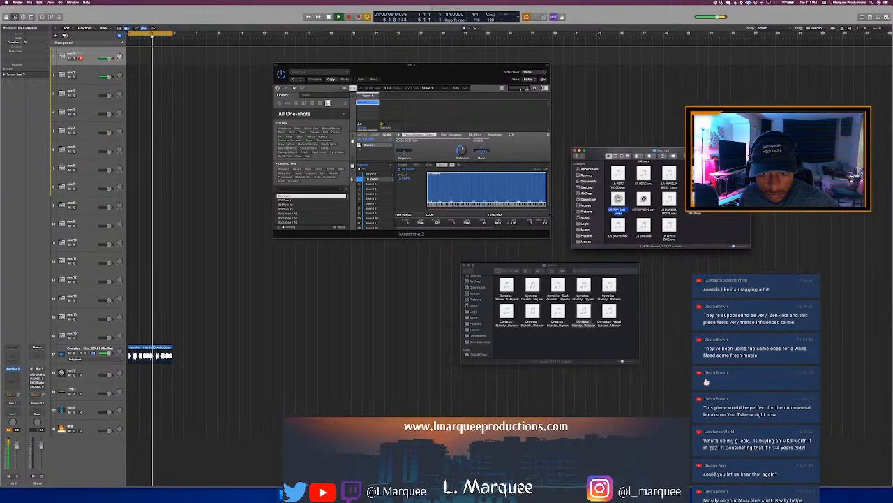
pyautogui.click(643, 199)
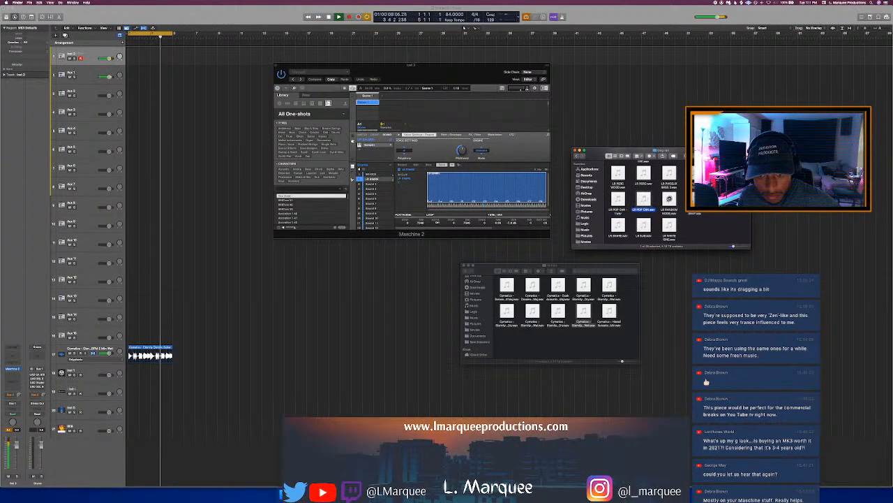
pyautogui.click(669, 198)
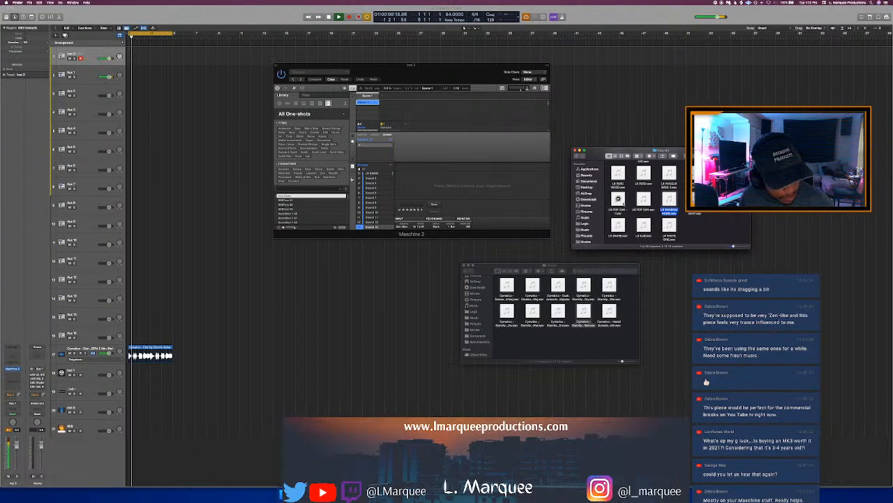
pyautogui.moveTo(617, 200); pyautogui.dragTo(376, 215)
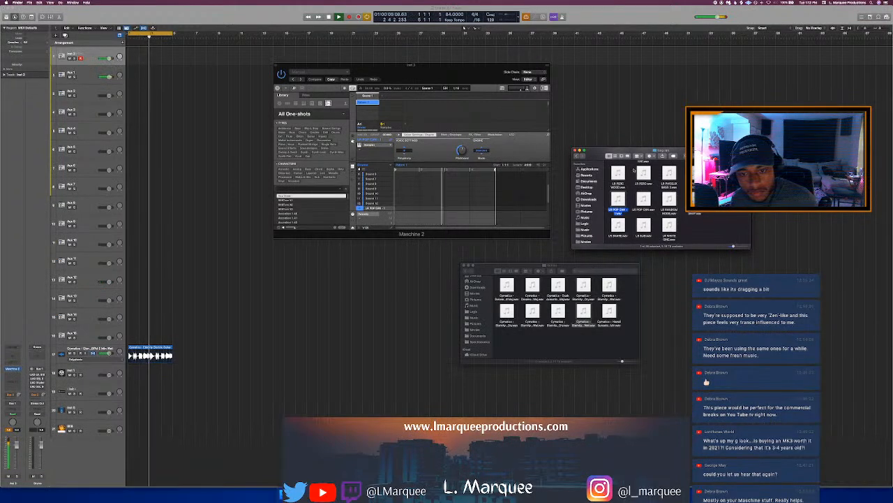
# Preview the neighbouring percussion samples, load LR PERC.wav into Maschine's sound slot 14 and record its hits in the pattern
pyautogui.click(644, 173)
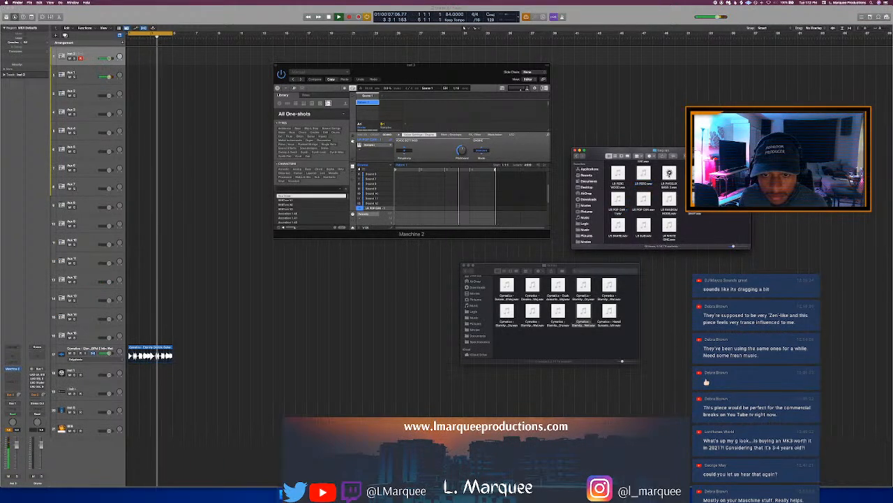
pyautogui.click(670, 173)
pyautogui.click(644, 173)
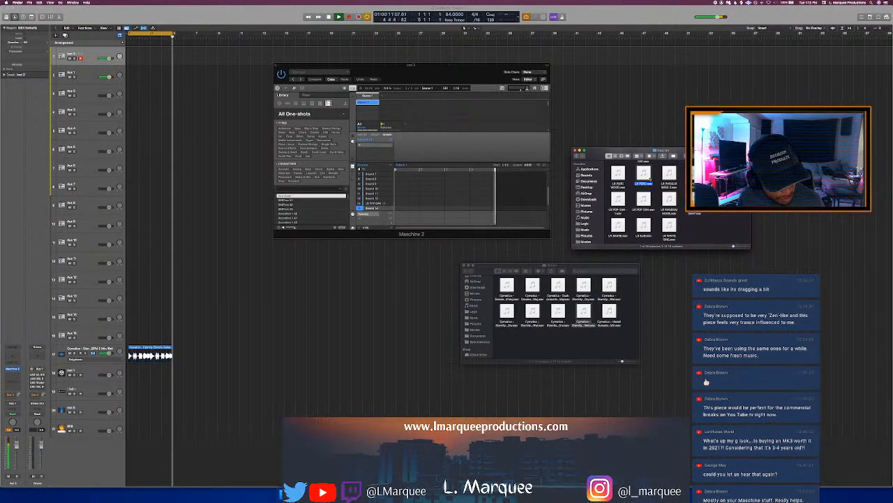
pyautogui.moveTo(572, 183); pyautogui.dragTo(374, 203)
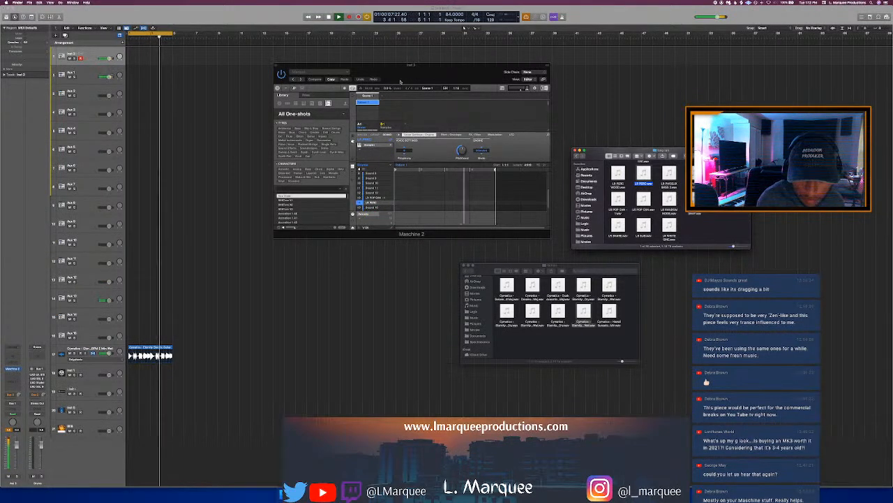
pyautogui.click(138, 38)
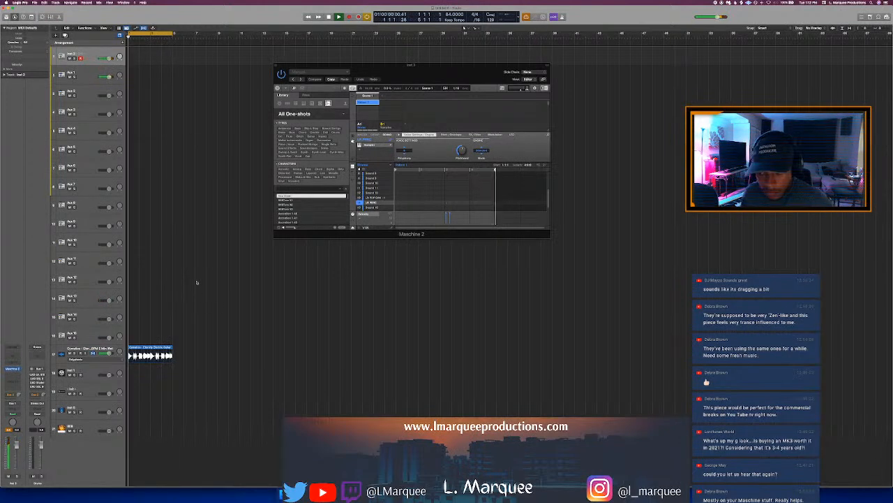
# Audition the remaining hat, percussion and analog one-shots in the long run kit folder against the beat and stop playback
pyautogui.click(287, 492)
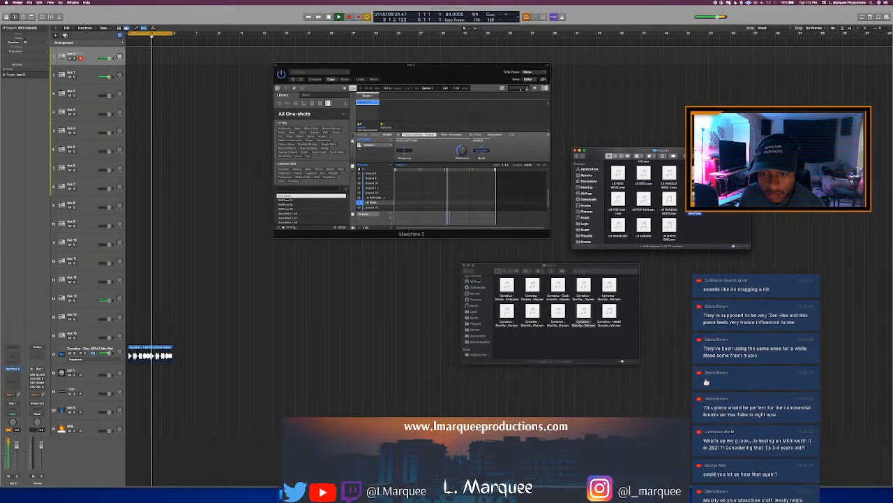
pyautogui.scroll(3, 695, 179)
pyautogui.click(696, 177)
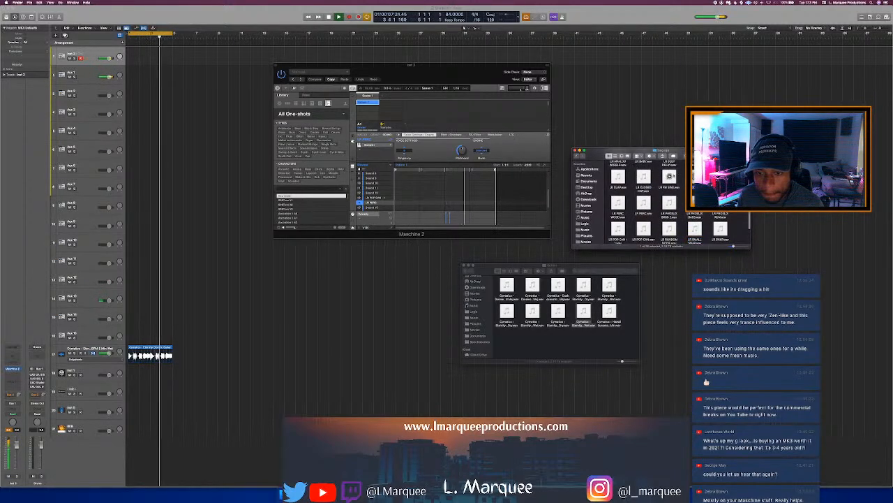
pyautogui.click(669, 176)
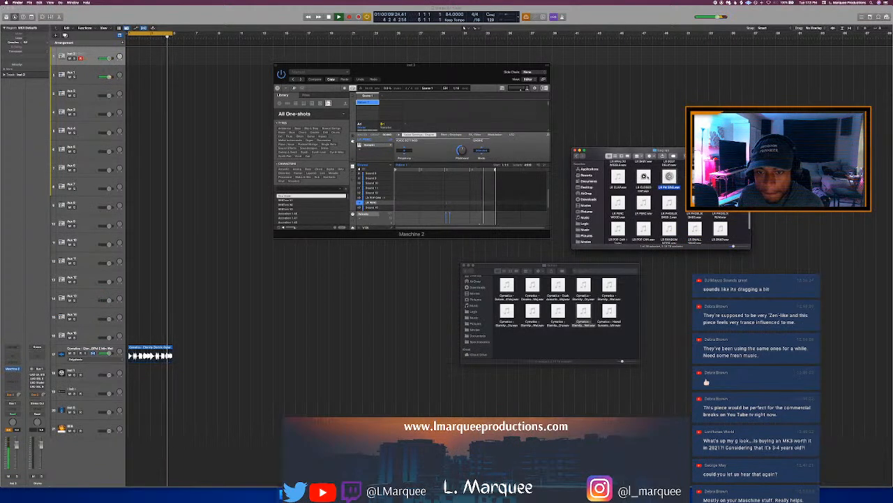
pyautogui.click(644, 176)
pyautogui.scroll(2, 657, 183)
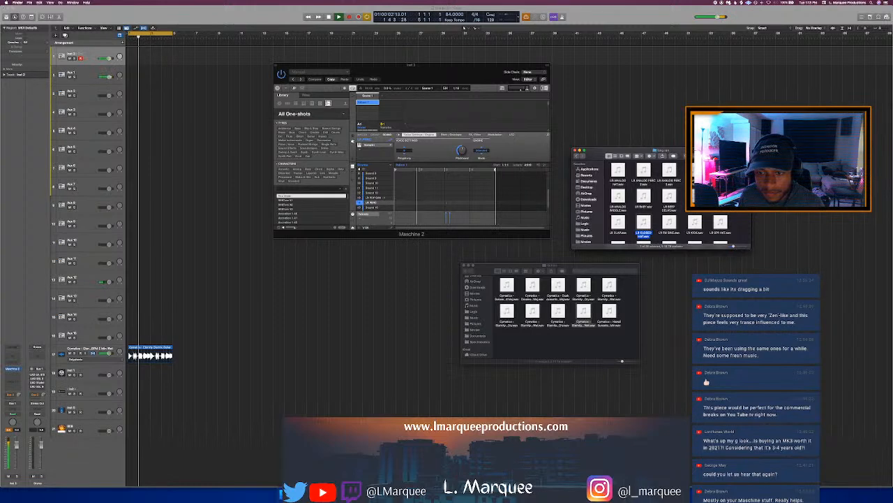
pyautogui.click(696, 197)
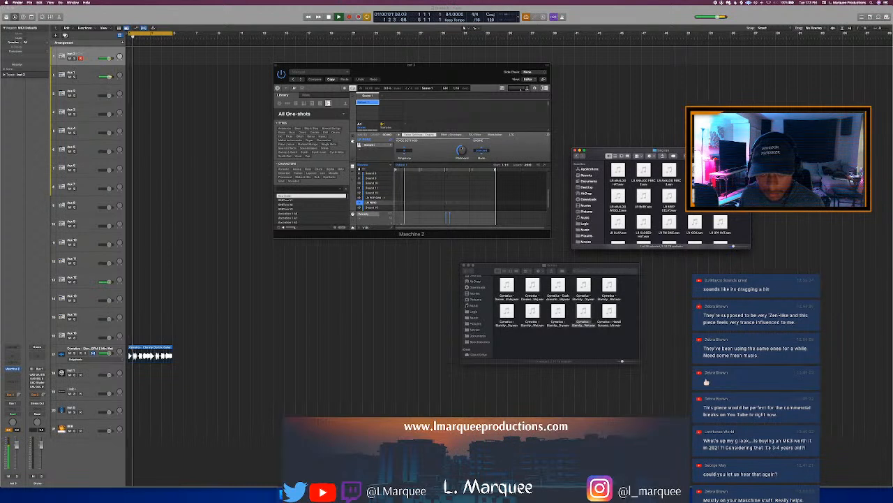
pyautogui.click(668, 170)
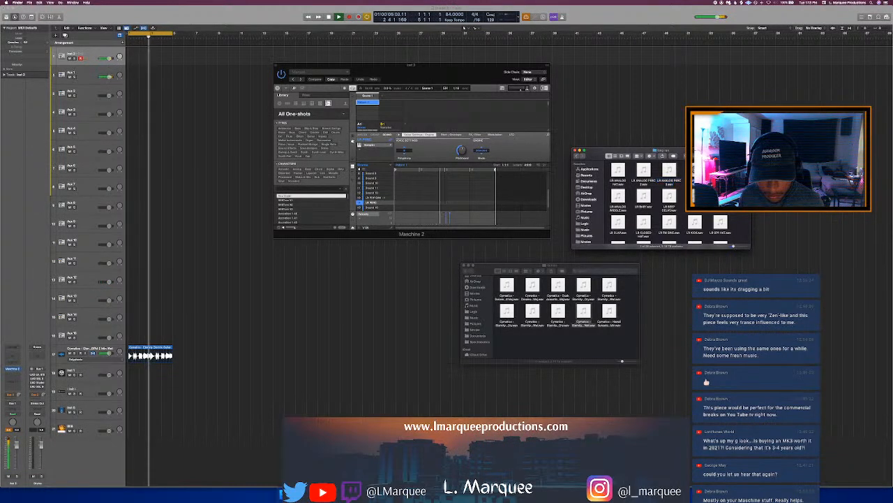
pyautogui.click(670, 195)
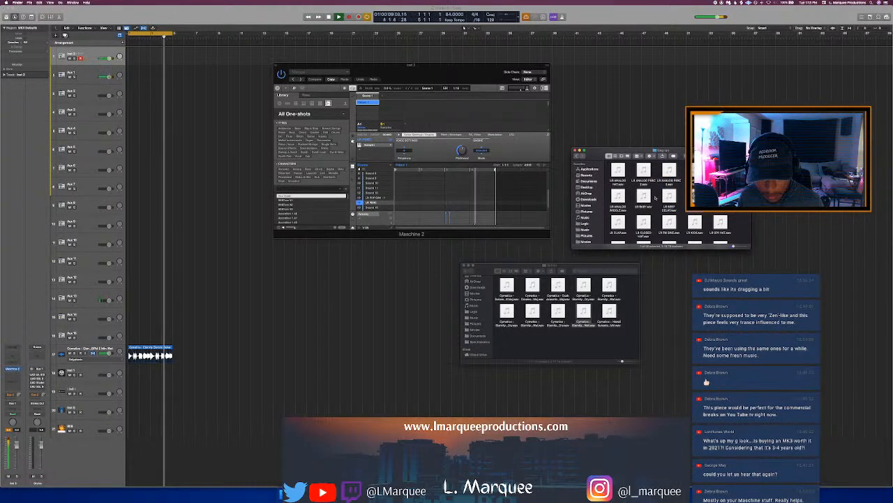
pyautogui.click(644, 195)
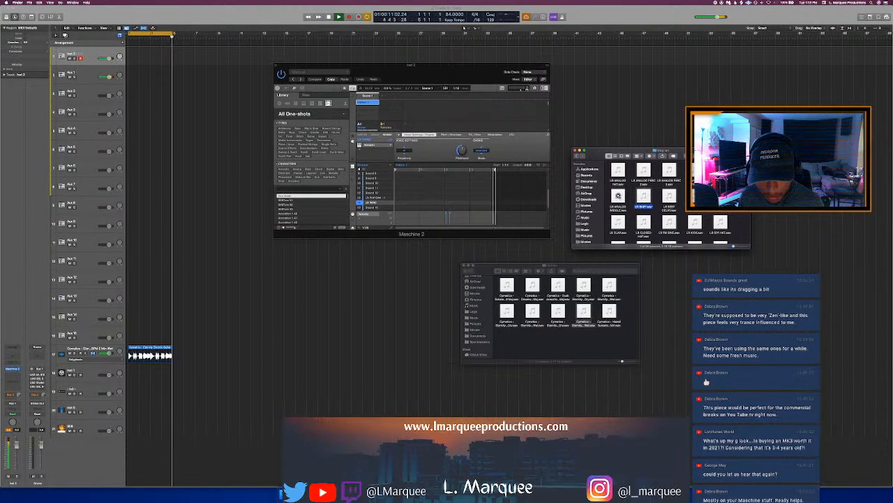
pyautogui.click(618, 196)
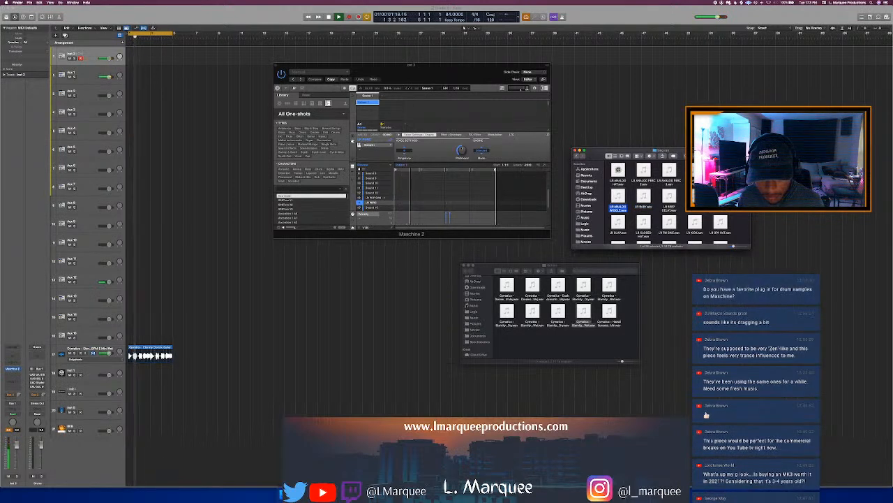
pyautogui.moveTo(623, 174)
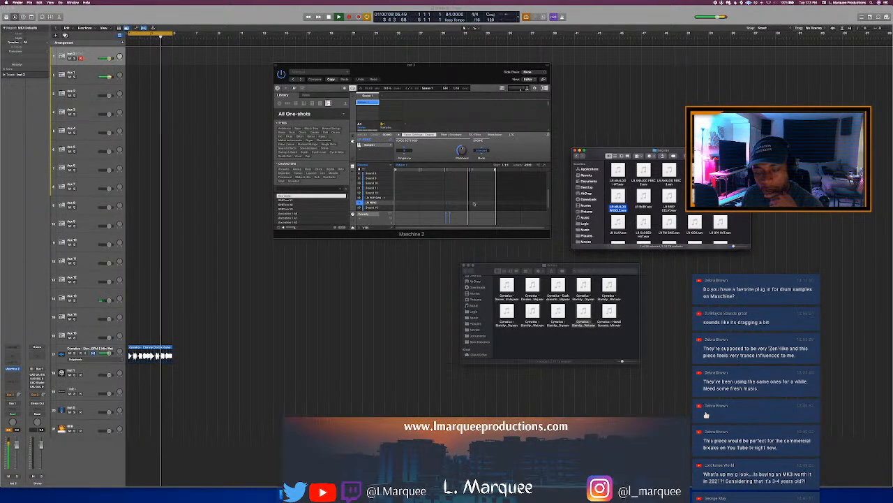
pyautogui.click(216, 309)
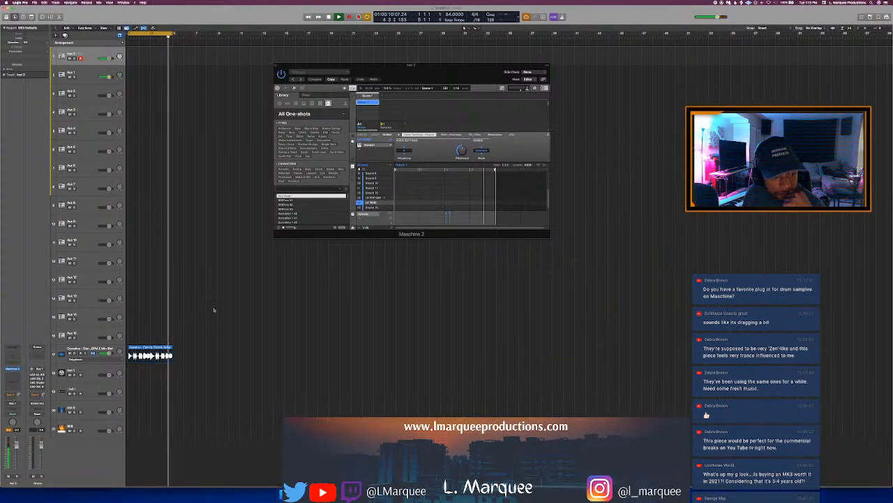
pyautogui.press('space')
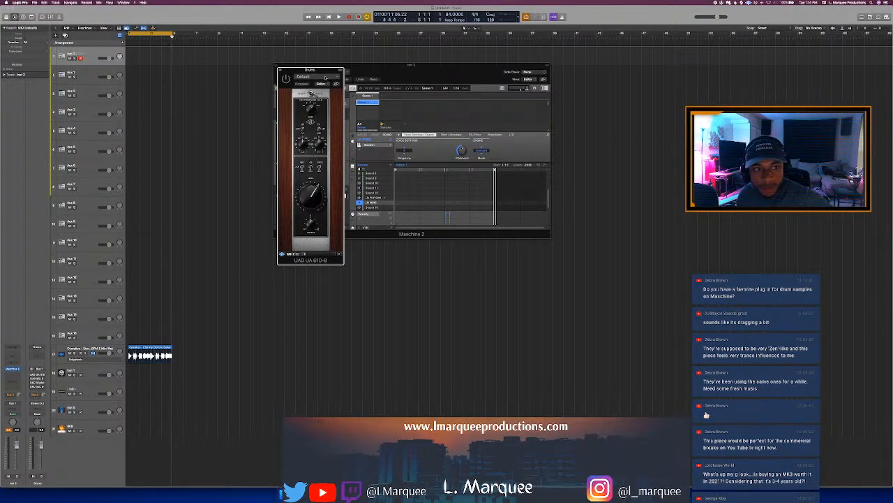
# View the UAD UA 610-B preamp plug-in on the Drums channel and close its window
pyautogui.moveTo(311, 72); pyautogui.dragTo(358, 112)
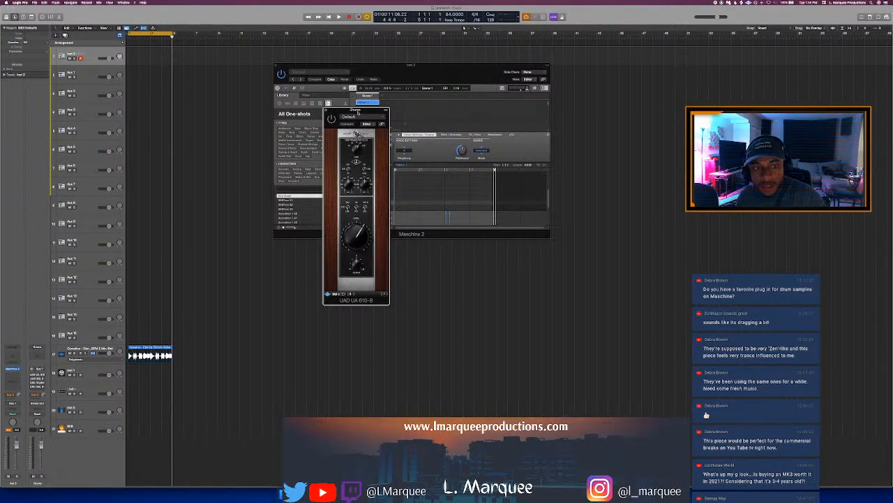
pyautogui.moveTo(358, 113); pyautogui.dragTo(373, 114)
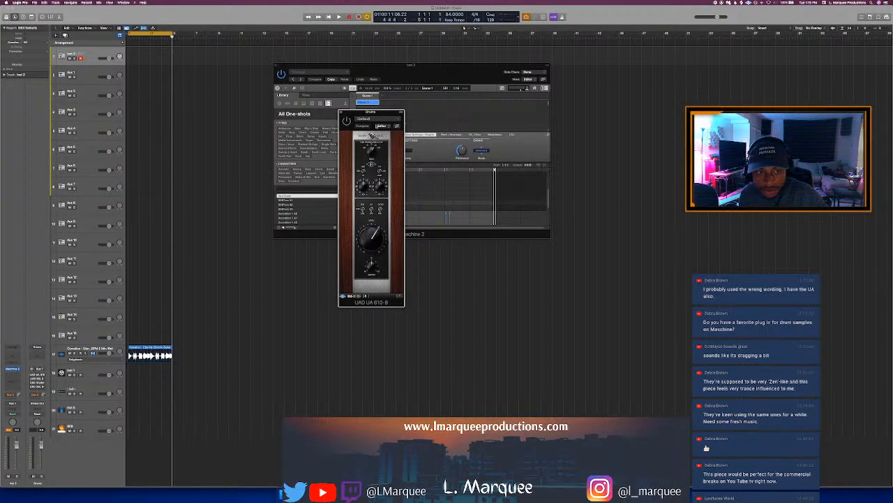
pyautogui.moveTo(369, 114)
pyautogui.mouseDown()
pyautogui.moveTo(384, 114)
pyautogui.moveTo(377, 116)
pyautogui.mouseUp()
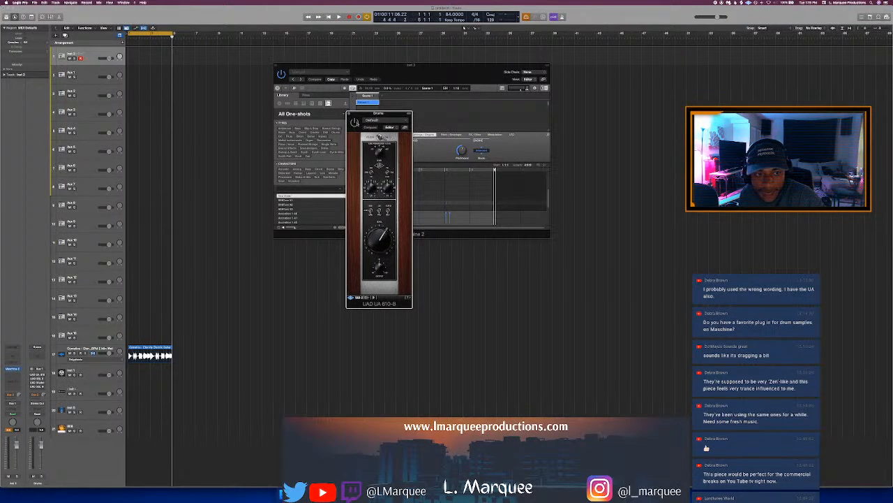
pyautogui.click(348, 113)
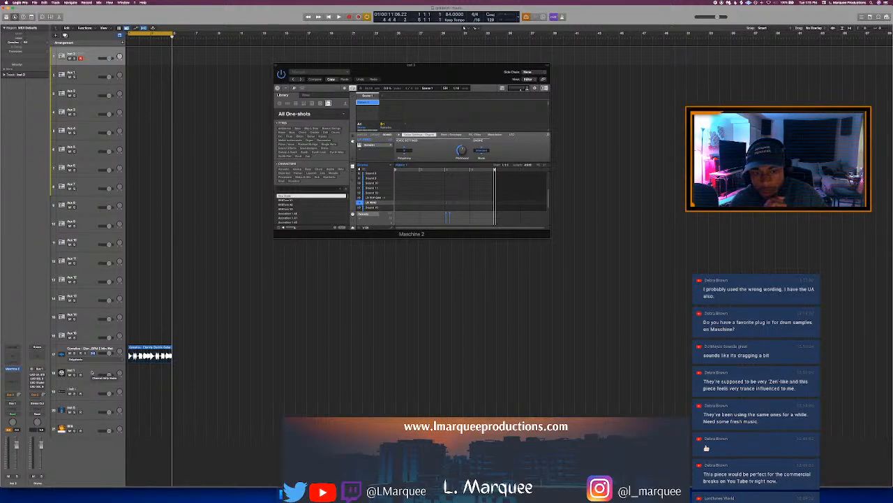
pyautogui.click(36, 377)
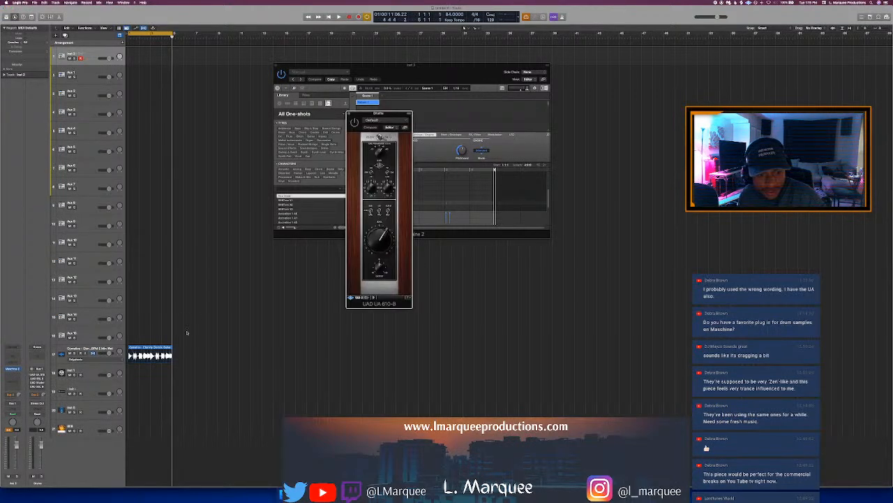
pyautogui.click(348, 114)
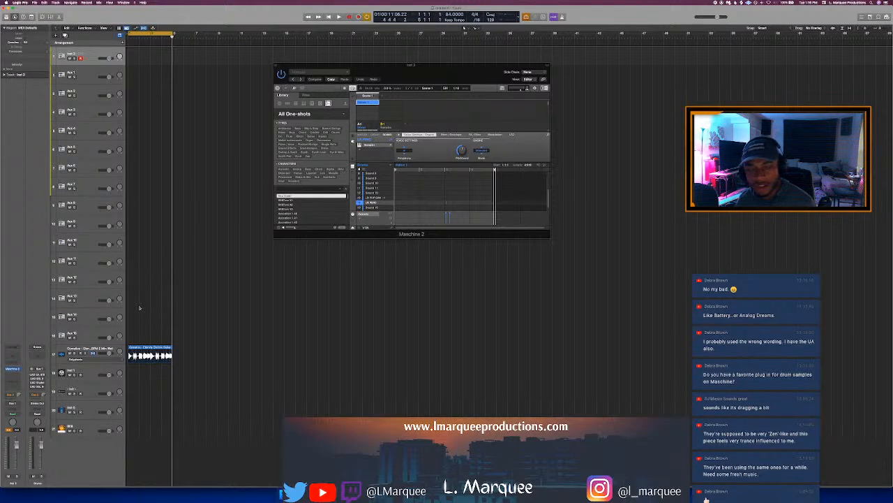
# Open the Komplete Kontrol instrument on the Inst 1 track and browse the Analog Dreams preset list
pyautogui.click(104, 372)
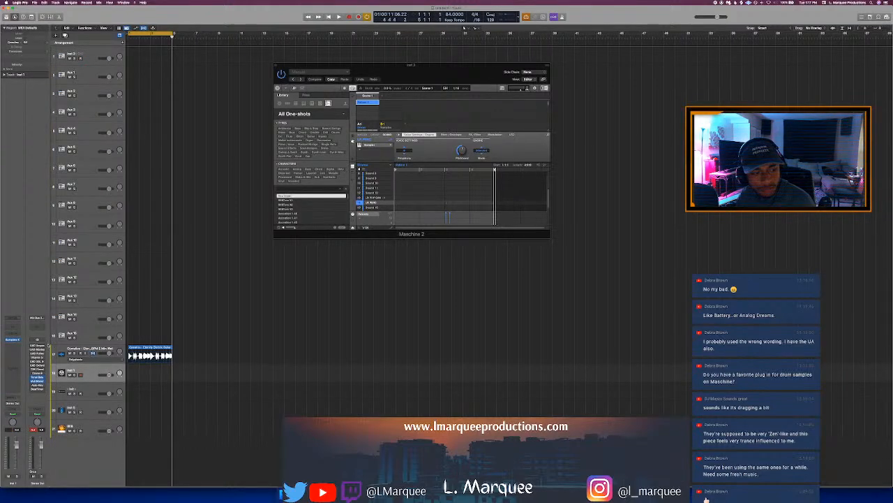
pyautogui.click(14, 340)
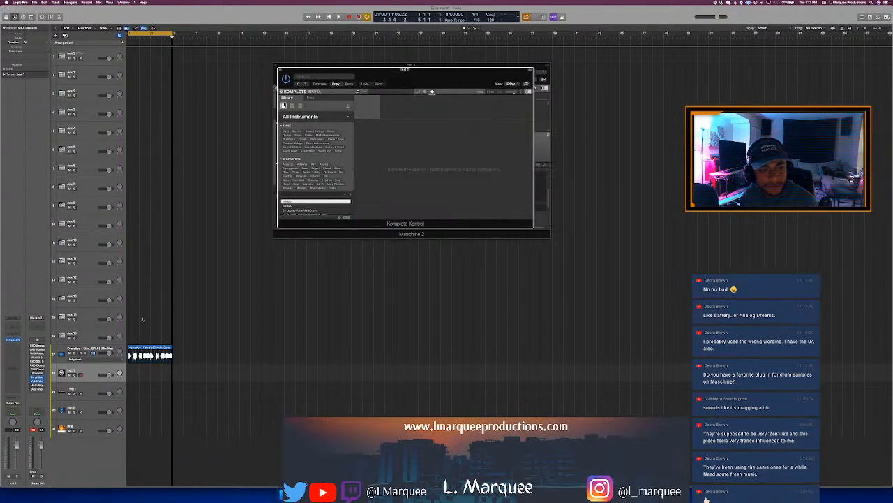
pyautogui.scroll(-1, 322, 174)
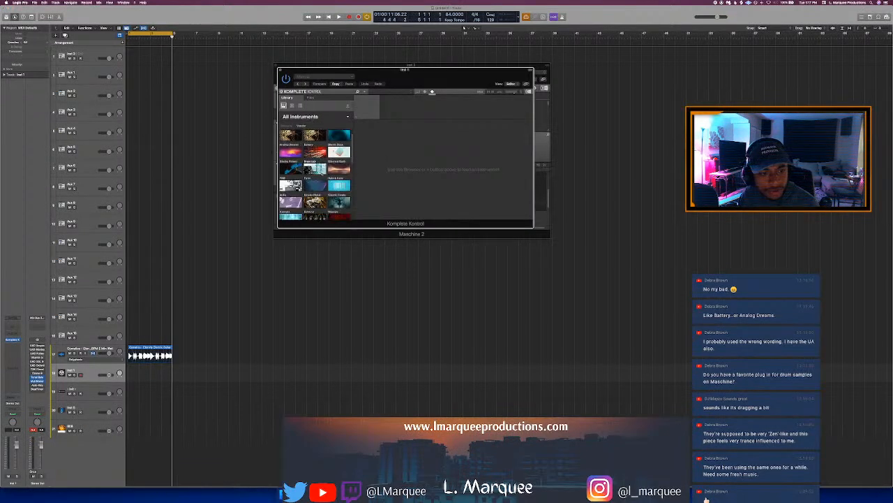
pyautogui.click(291, 137)
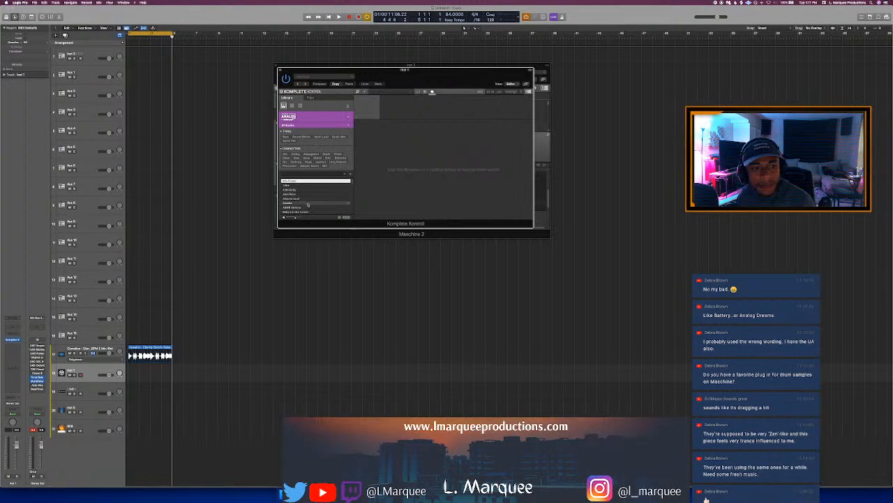
pyautogui.scroll(-2, 308, 204)
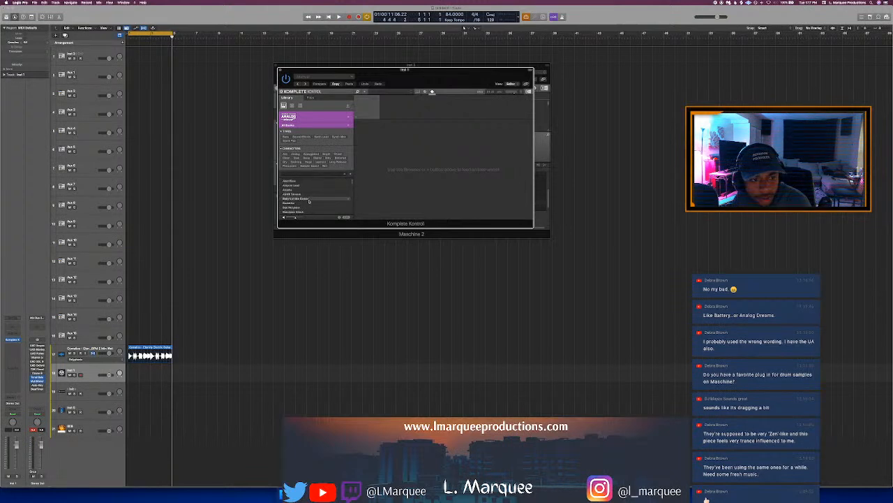
pyautogui.scroll(-3, 310, 201)
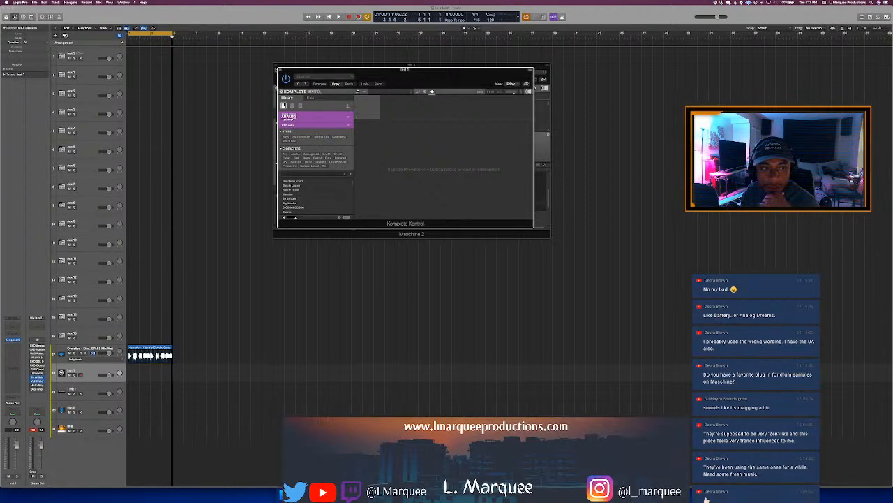
# Clear the workspace by closing the Komplete Kontrol window, repositioning the Maschine 2 window and putting away the Finder window of guitar samples
pyautogui.click(280, 70)
pyautogui.moveTo(300, 70); pyautogui.dragTo(279, 67)
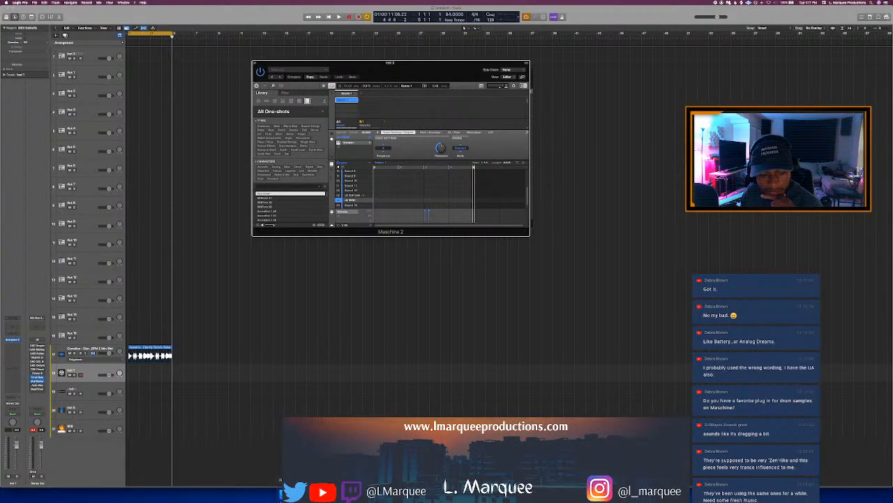
pyautogui.press('super+Tab')
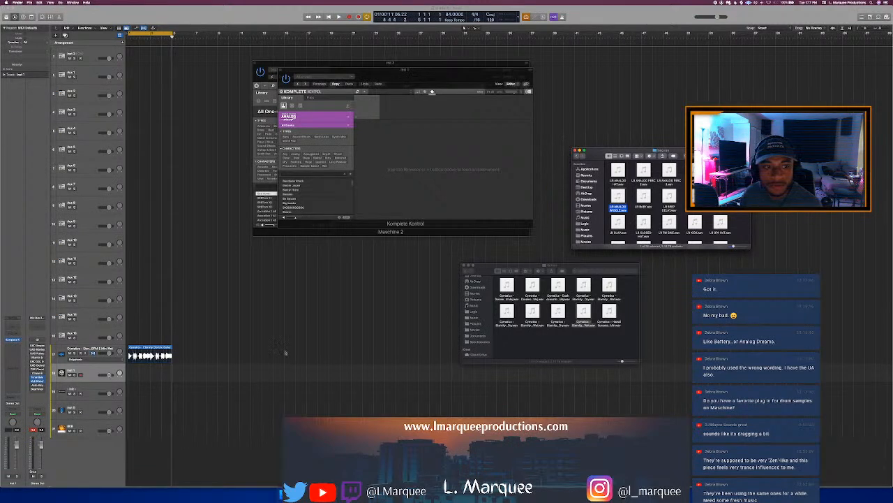
pyautogui.click(278, 70)
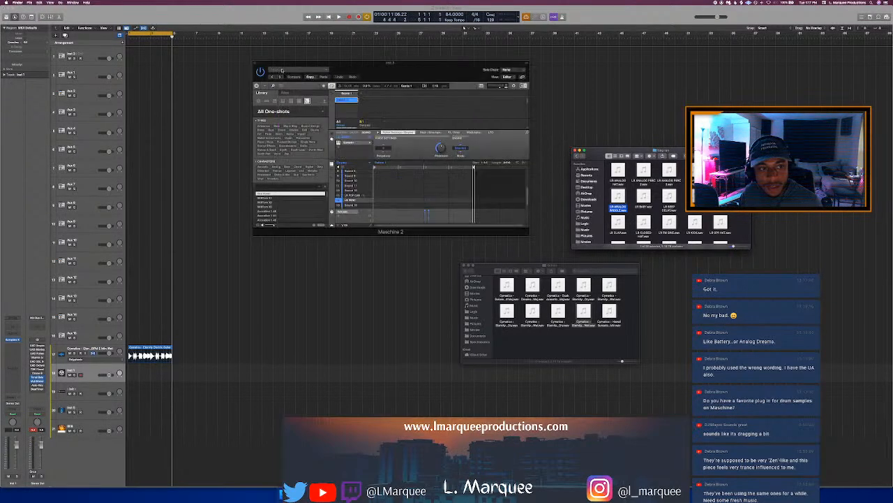
pyautogui.moveTo(322, 67); pyautogui.dragTo(299, 64)
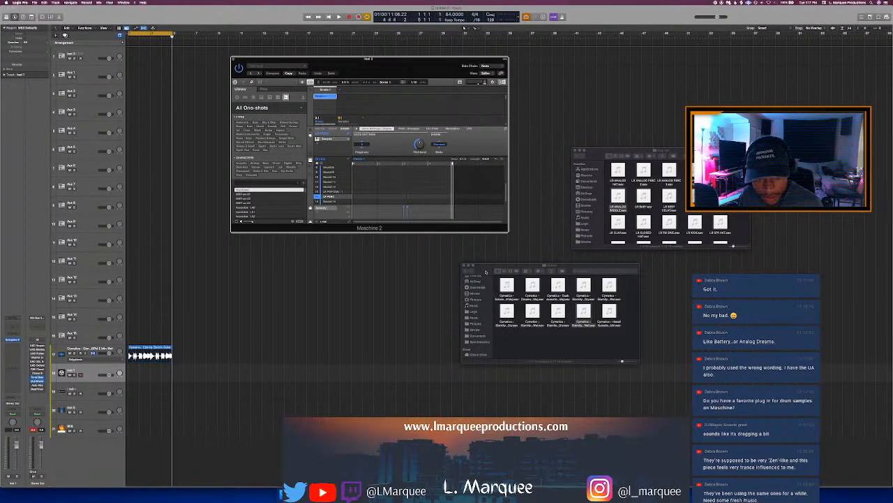
pyautogui.click(484, 270)
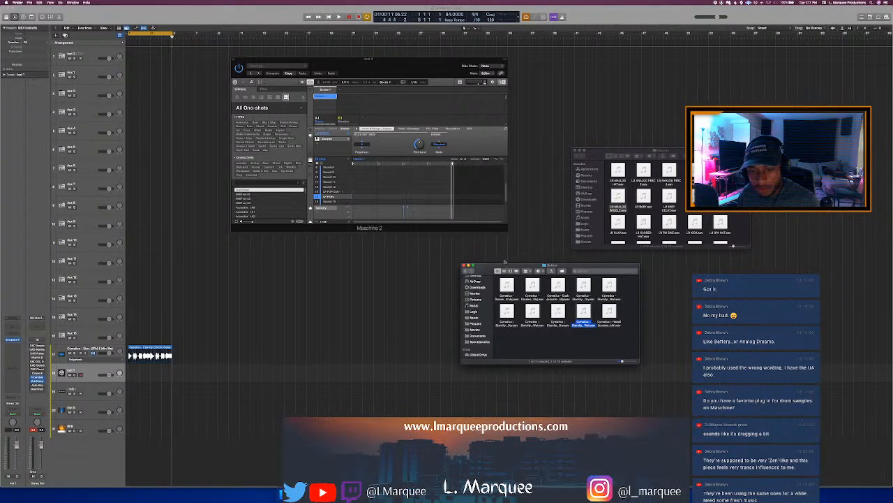
pyautogui.click(469, 265)
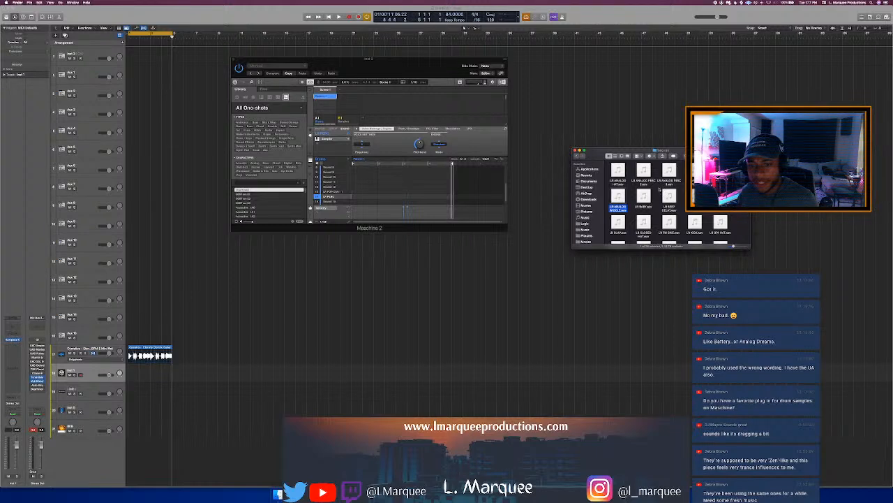
# Start the beat, preview the open hat sample in the LR kit and switch to the folder containing the EAPU samples
pyautogui.click(568, 167)
pyautogui.press('space')
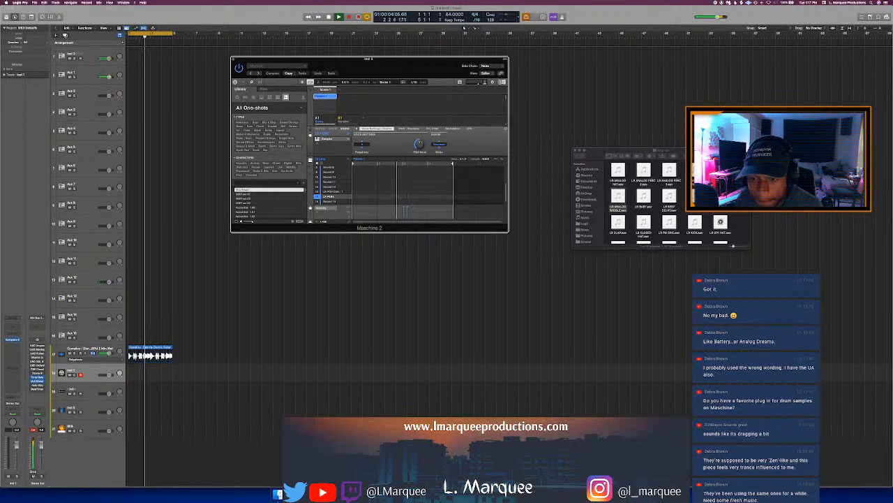
pyautogui.click(721, 222)
pyautogui.scroll(-3, 720, 222)
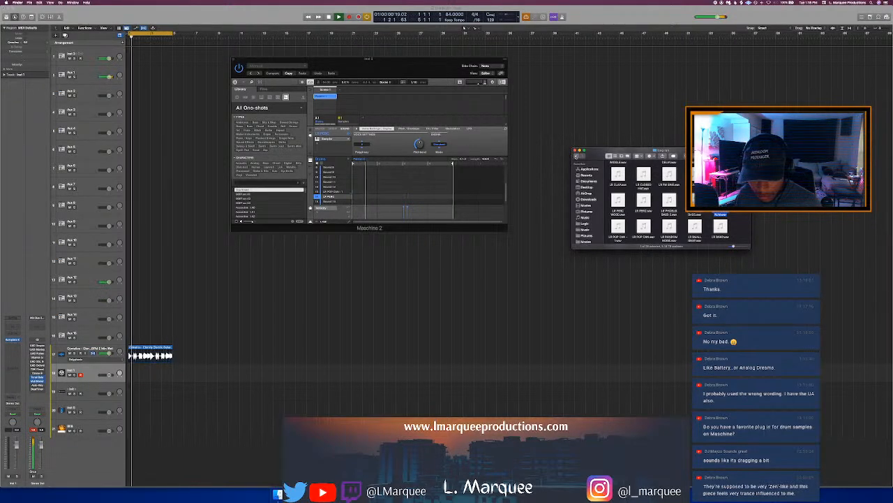
pyautogui.click(576, 156)
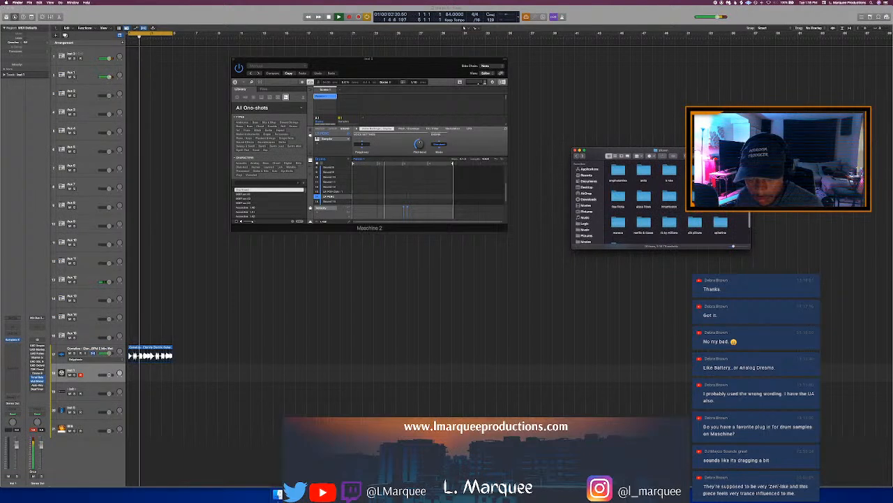
pyautogui.doubleClick(720, 170)
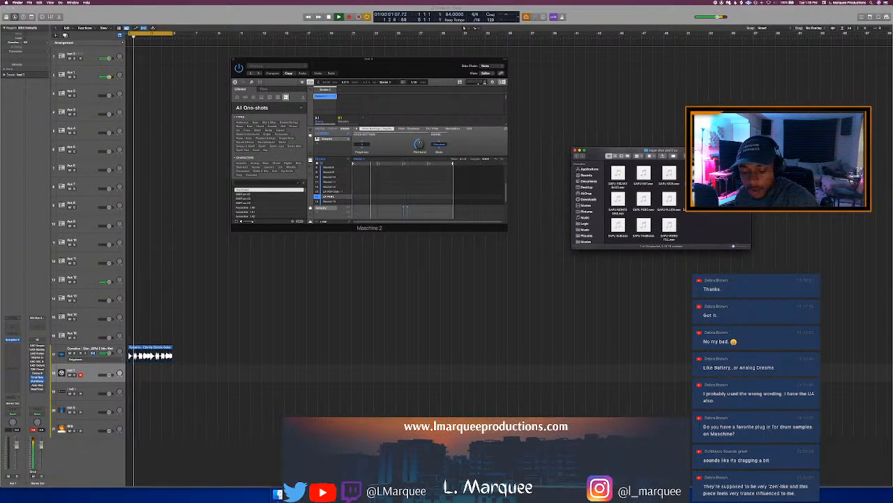
# Audition the EAPU hat, percussion and clap samples against the beat and load EAPU CLAP.wav into Maschine's sound slot 6
pyautogui.scroll(3, 642, 203)
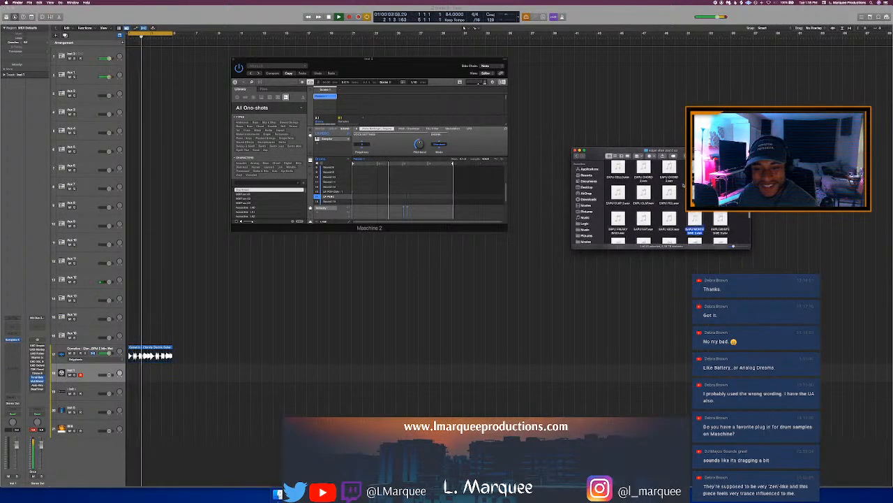
pyautogui.click(644, 220)
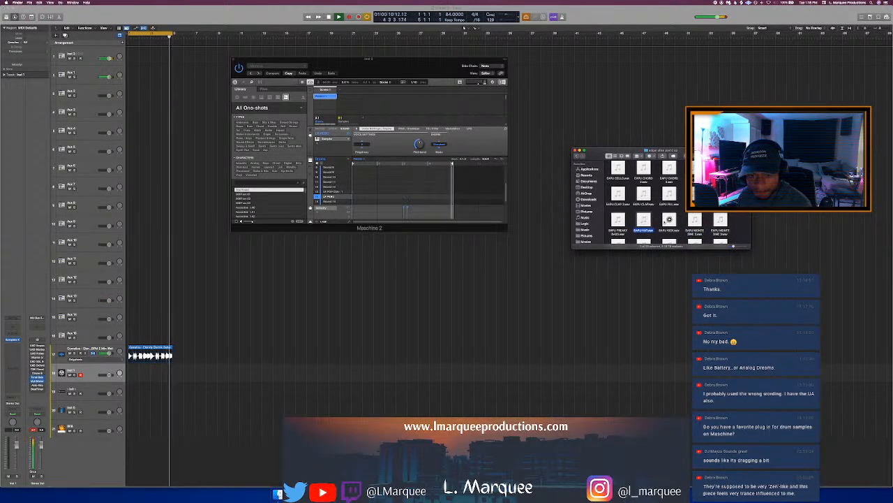
pyautogui.scroll(-3, 666, 220)
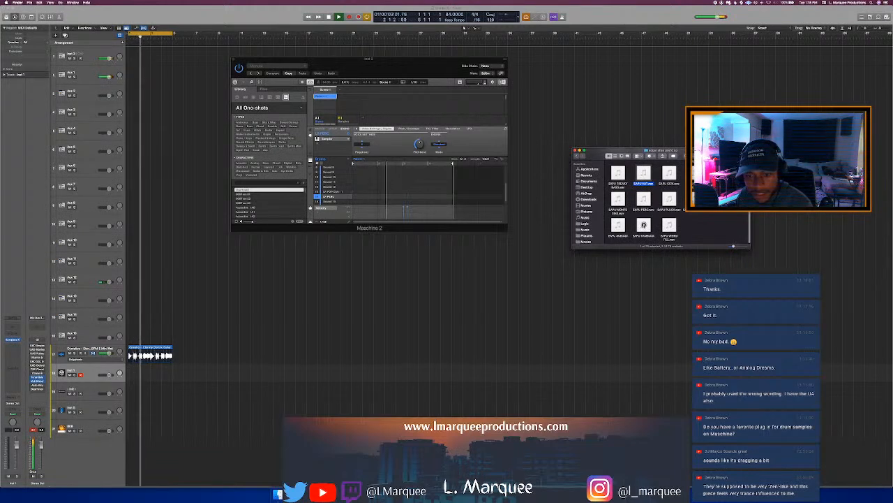
pyautogui.click(643, 225)
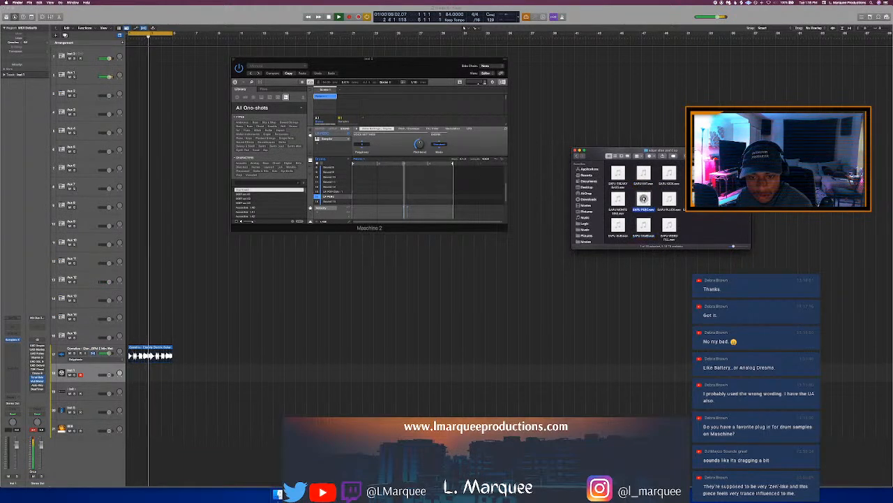
pyautogui.scroll(3, 651, 195)
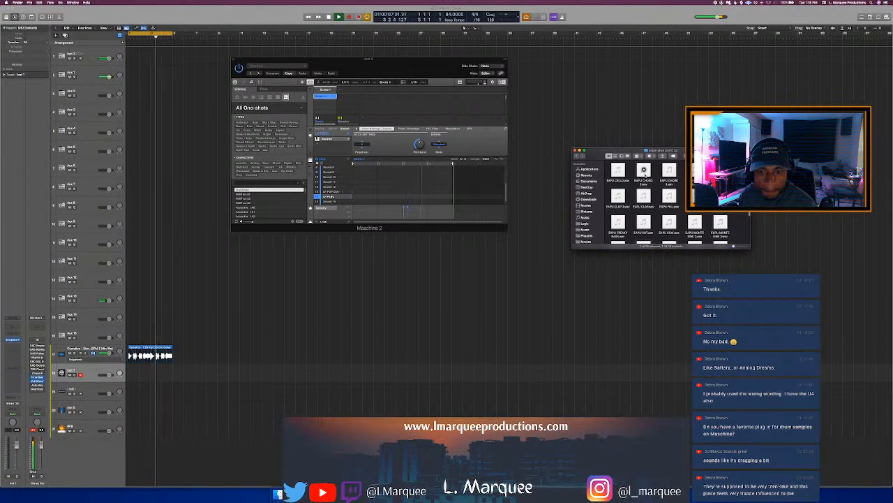
pyautogui.click(618, 170)
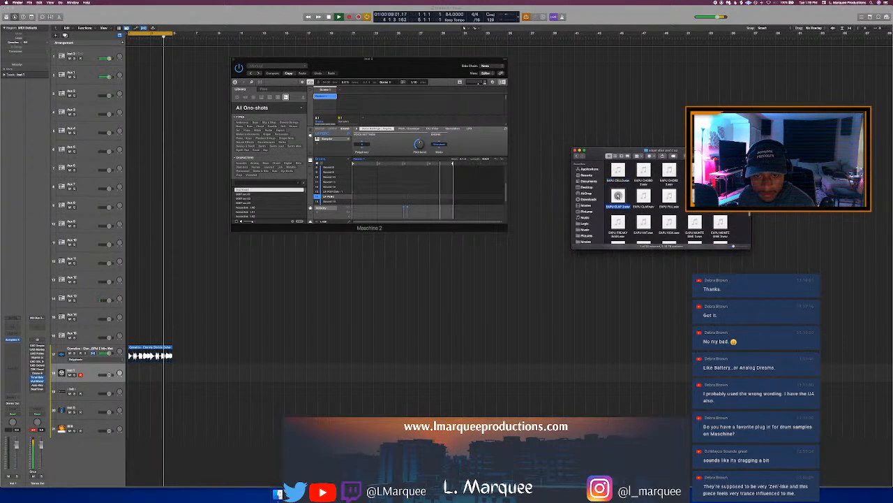
pyautogui.click(644, 197)
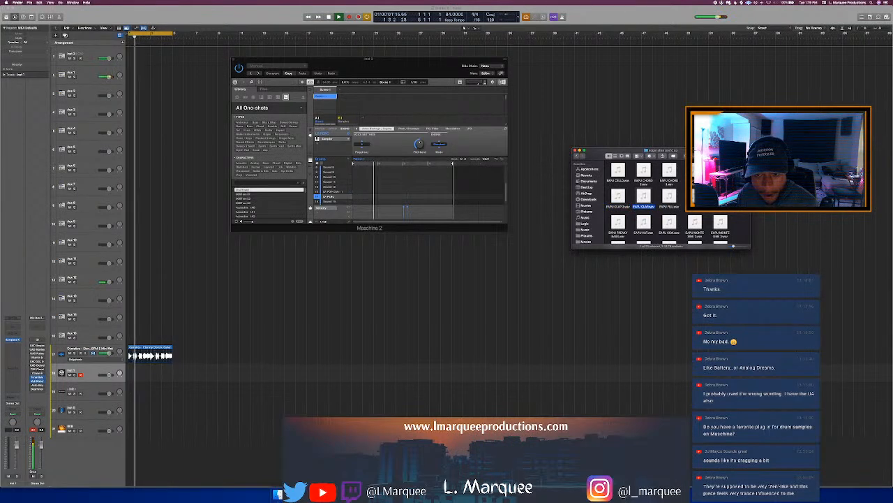
pyautogui.moveTo(644, 198); pyautogui.dragTo(332, 169)
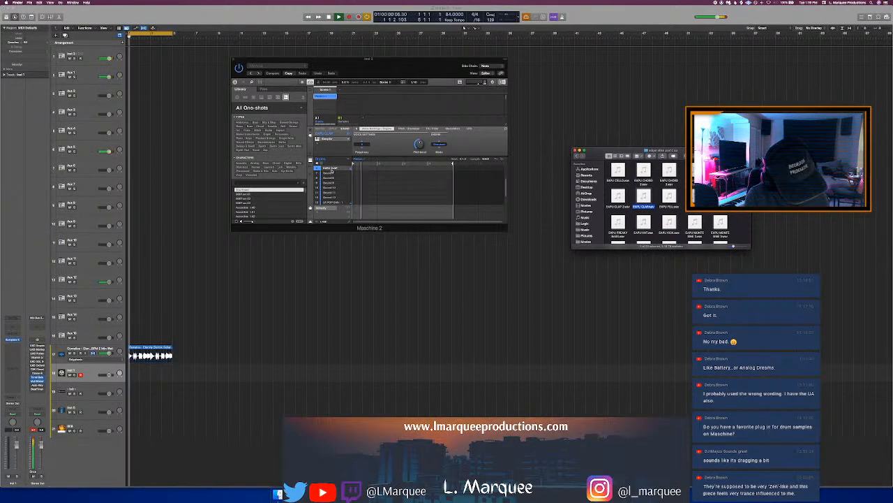
# Select the Maschine track and record EAPU CLAP hits near the end of the pattern
pyautogui.click(91, 54)
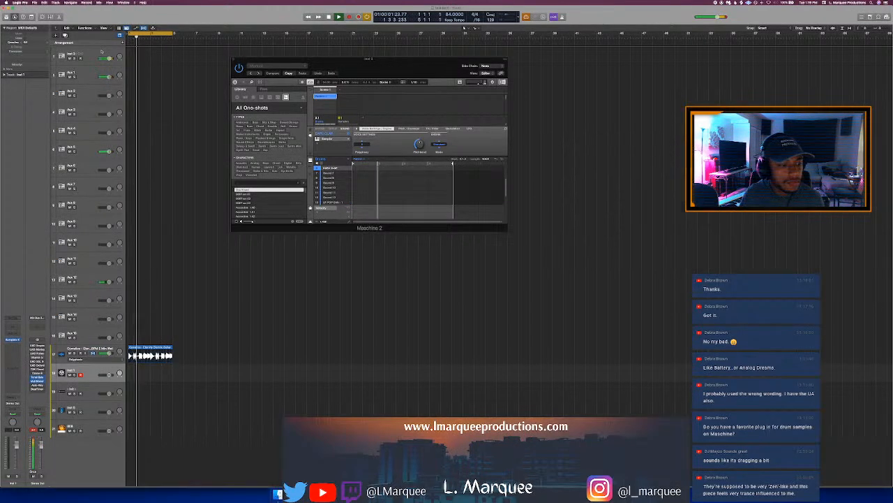
pyautogui.click(160, 38)
pyautogui.press('space')
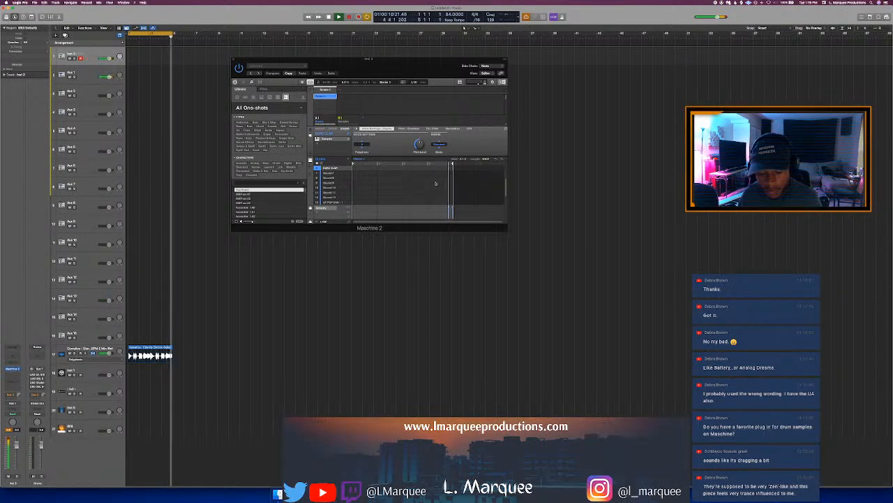
pyautogui.scroll(2, 436, 183)
pyautogui.click(481, 177)
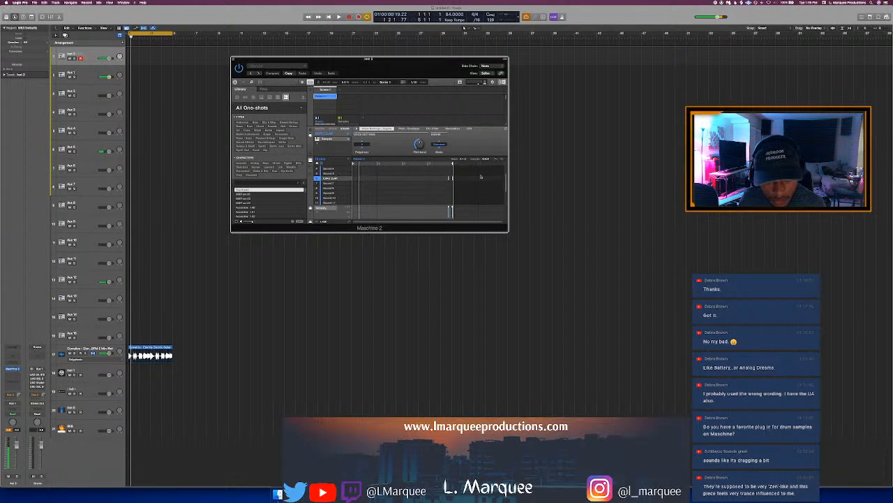
# Select the LR PERC hits in the middle of the Maschine pattern and delete them
pyautogui.press('space')
pyautogui.scroll(2, 416, 187)
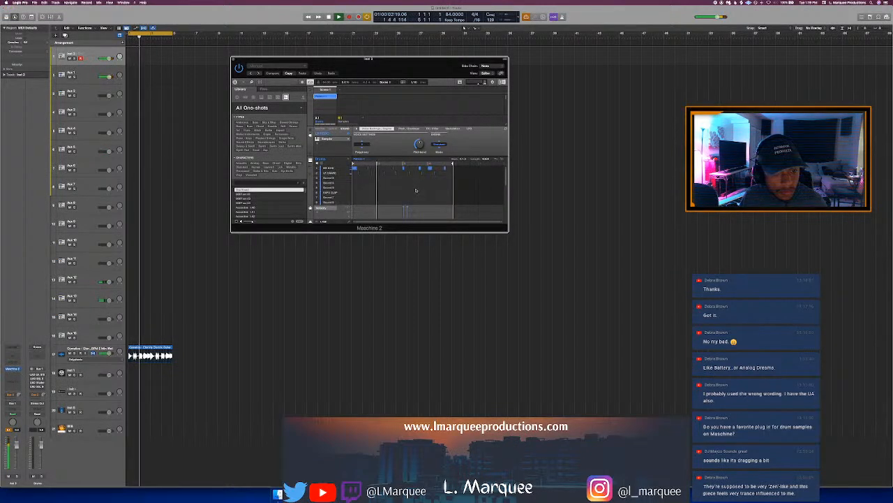
pyautogui.scroll(-5, 418, 190)
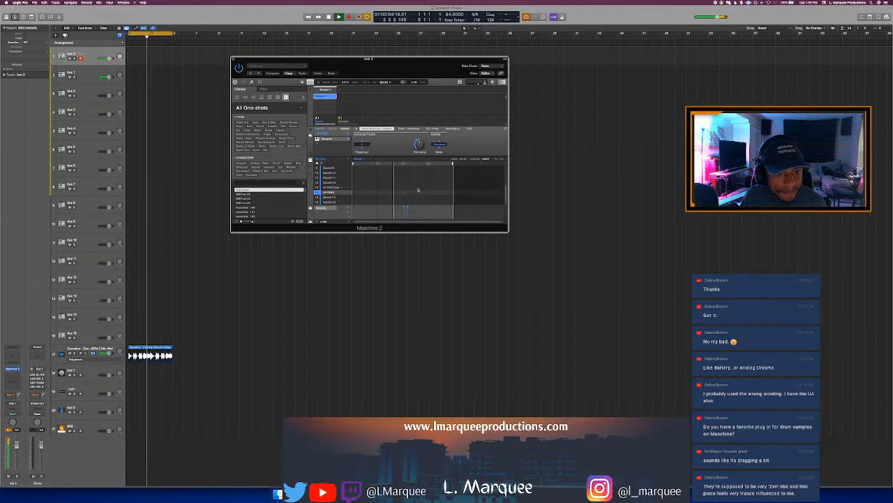
pyautogui.moveTo(420, 192); pyautogui.dragTo(384, 192)
pyautogui.press('Delete')
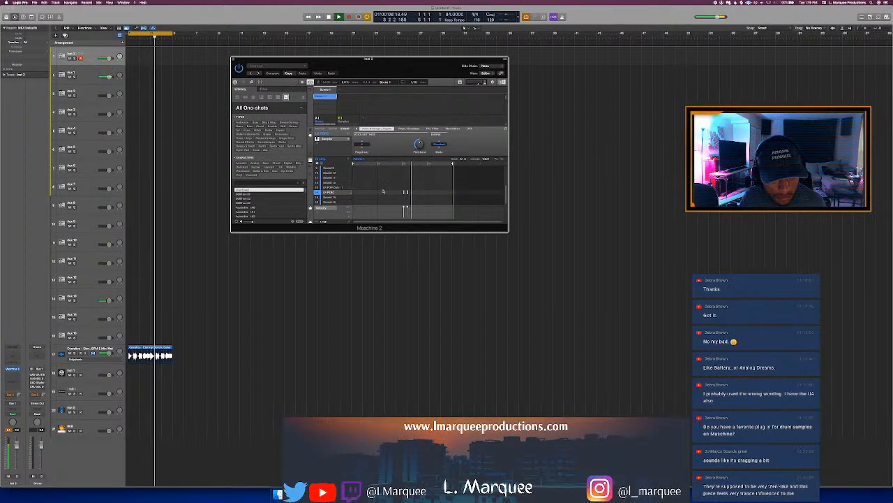
pyautogui.click(139, 41)
pyautogui.click(139, 38)
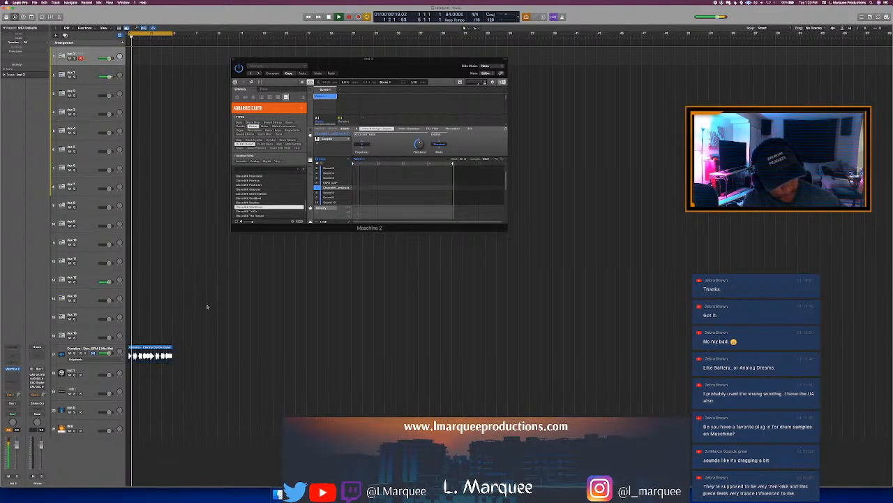
# Switch to Finder and go back up to the Drum Samples folder
pyautogui.click(278, 493)
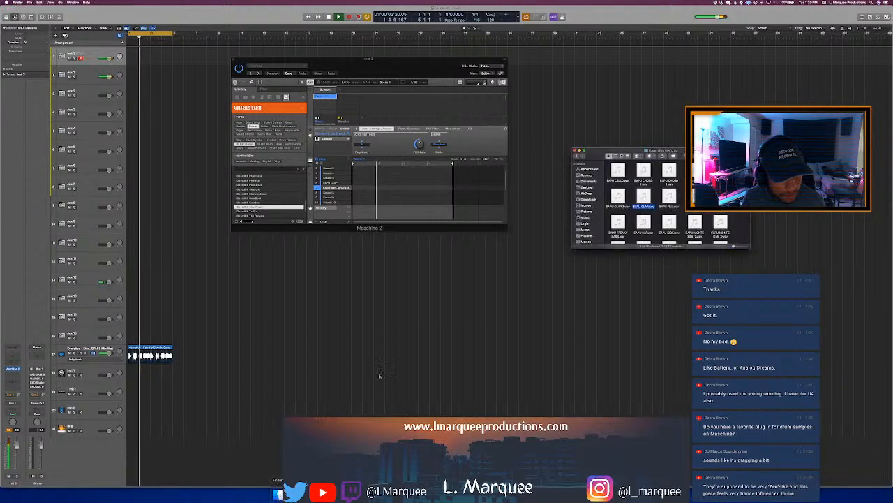
pyautogui.click(577, 156)
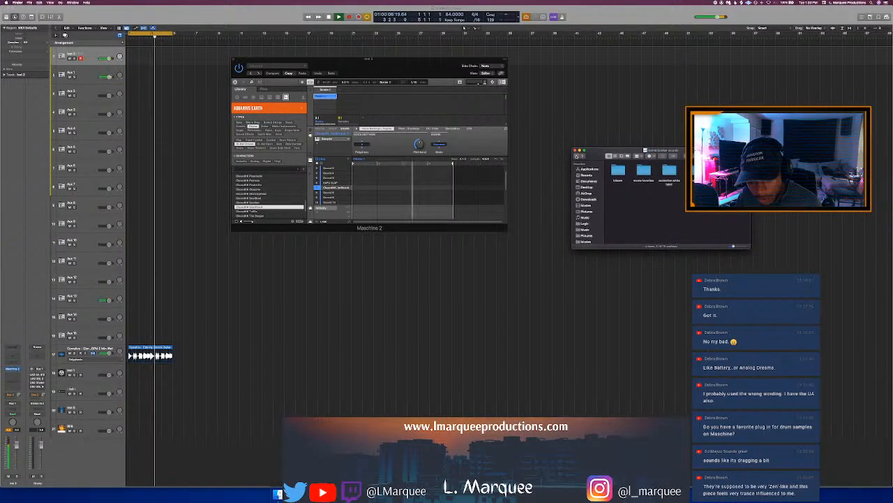
pyautogui.click(577, 156)
pyautogui.scroll(10, 671, 193)
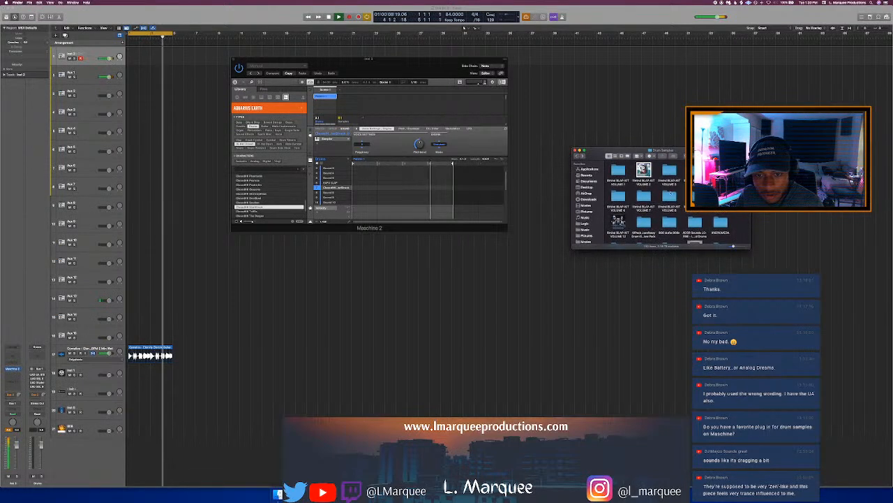
# Look through a BLAP-KIT folder and the other kits in Drum Samples for a source of closed hats
pyautogui.doubleClick(721, 196)
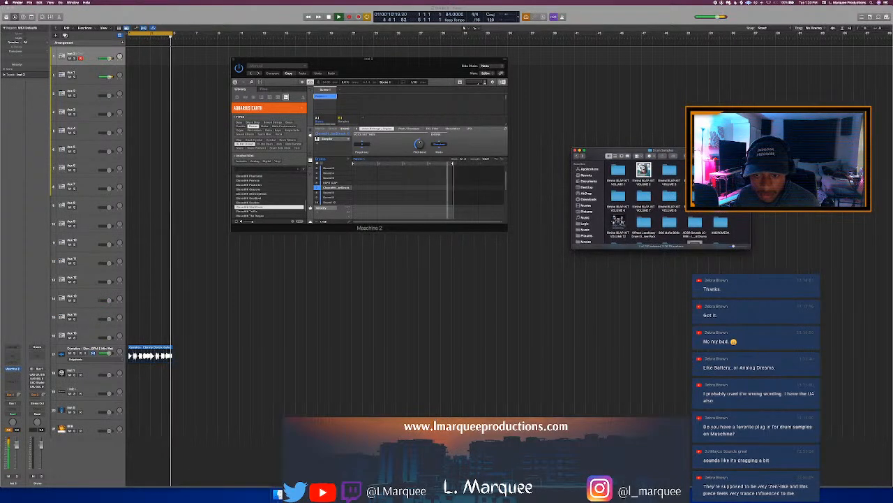
pyautogui.moveTo(665, 152); pyautogui.dragTo(629, 135)
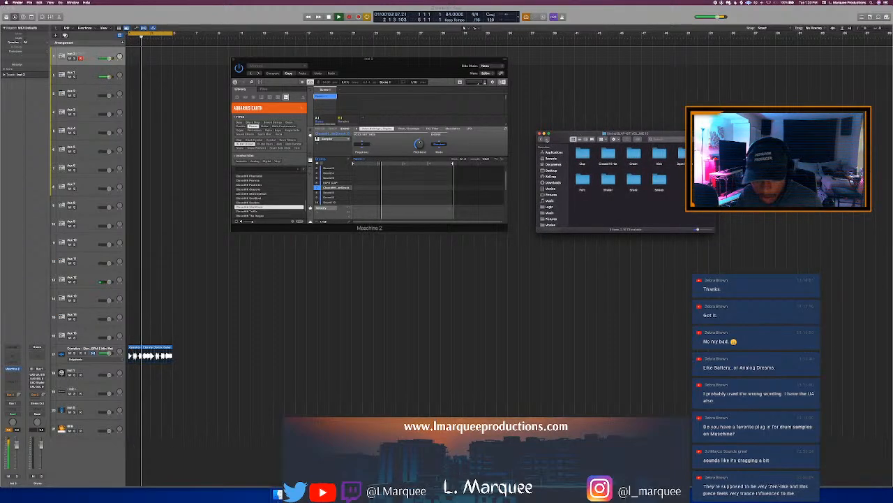
pyautogui.click(542, 139)
pyautogui.scroll(-5, 649, 171)
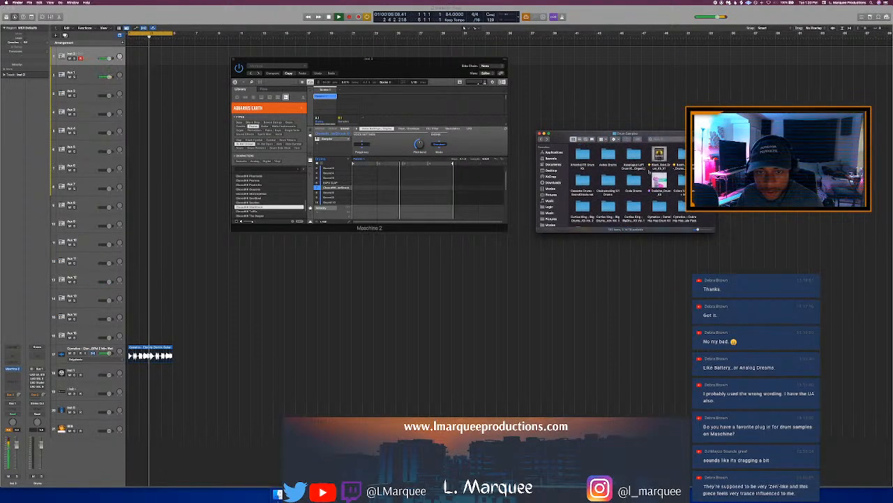
pyautogui.scroll(-5, 648, 171)
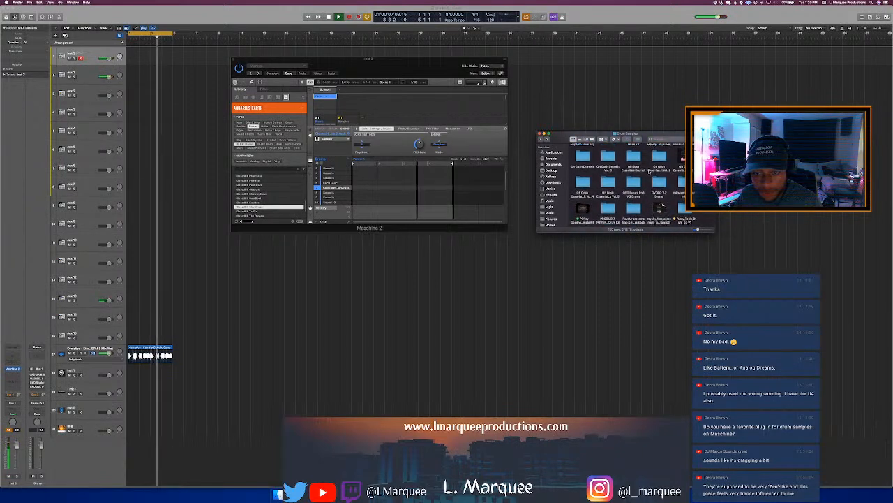
pyautogui.scroll(4, 650, 171)
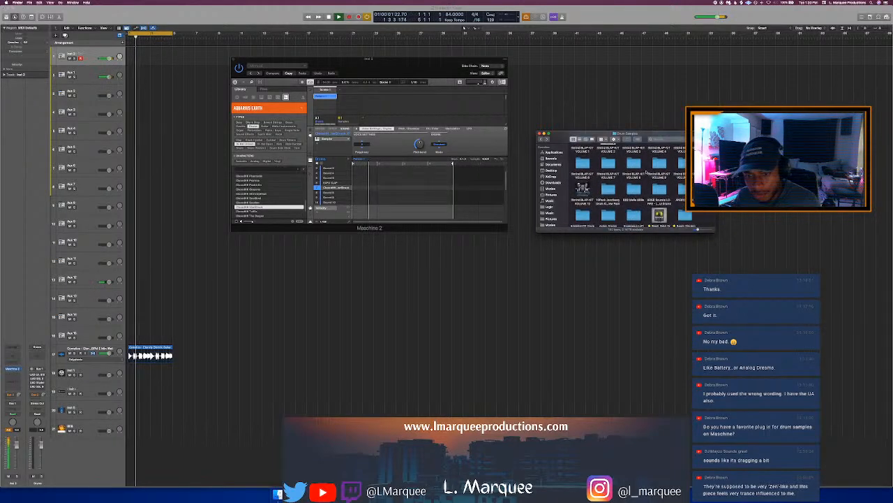
pyautogui.scroll(3, 647, 172)
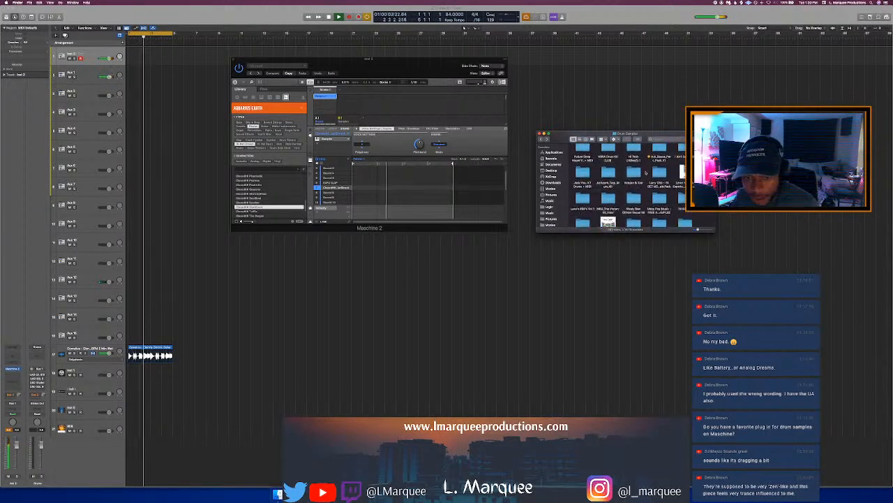
pyautogui.scroll(-3, 646, 171)
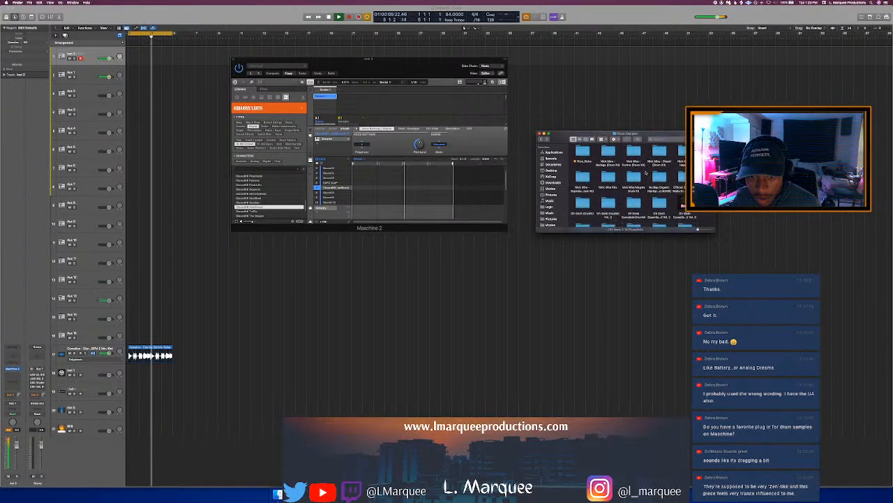
pyautogui.scroll(-3, 646, 171)
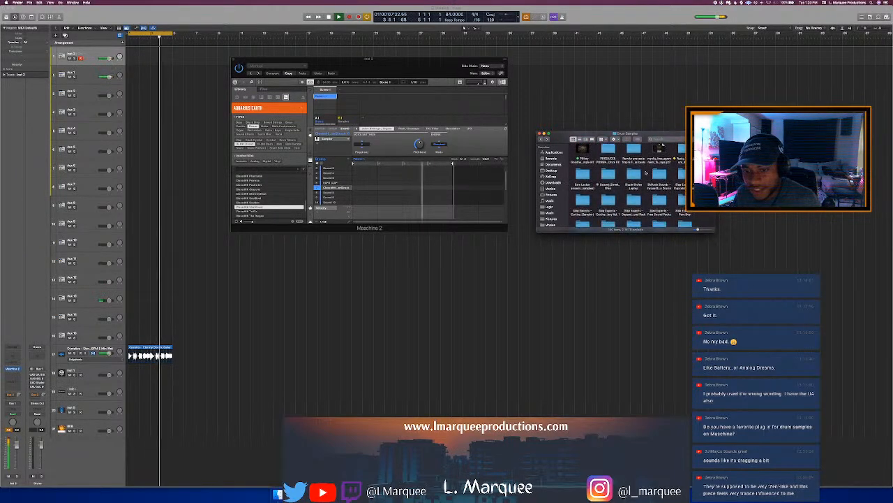
pyautogui.scroll(-3, 646, 172)
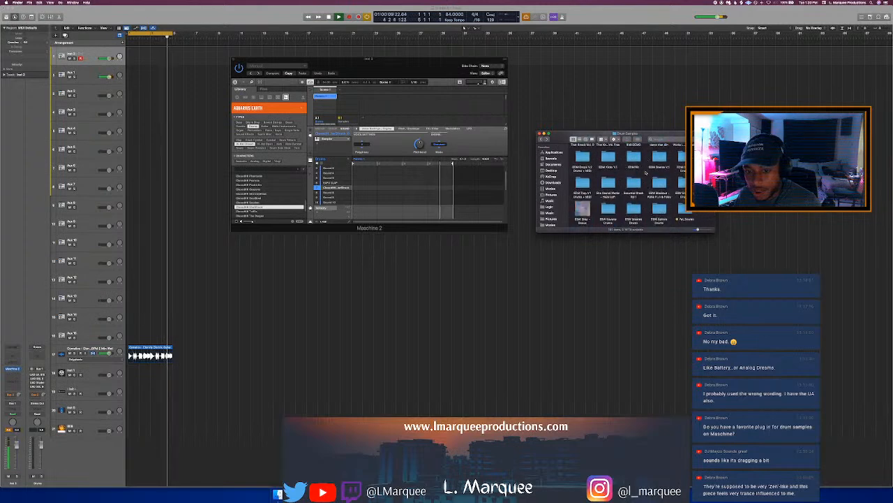
pyautogui.scroll(10, 646, 173)
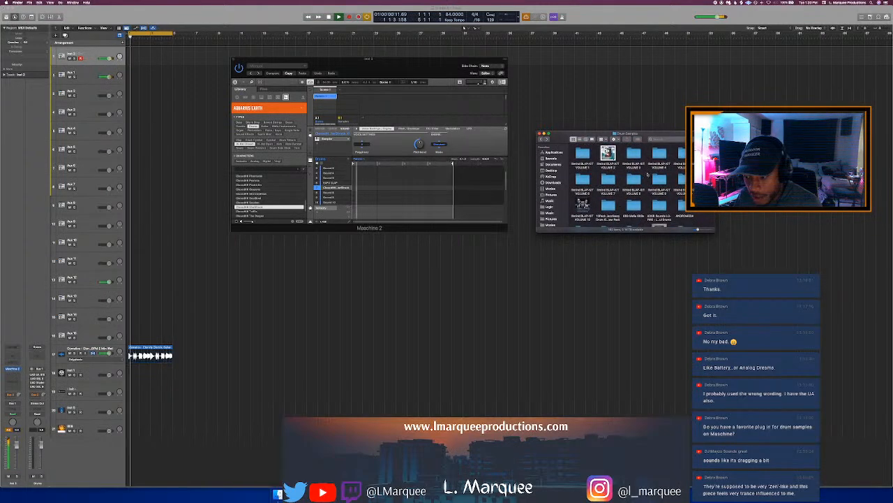
# Open the BLAP-KIT closed hi-hat folder, audition several hats and load one into an empty Maschine sound slot
pyautogui.doubleClick(679, 180)
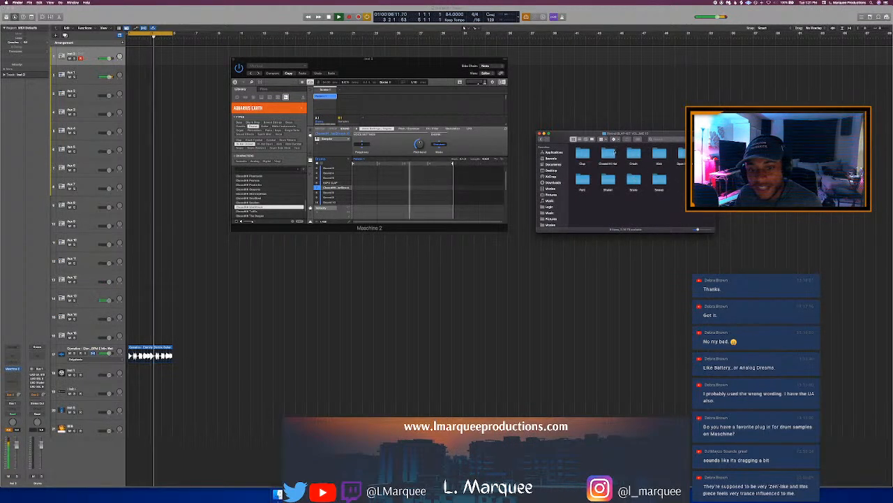
pyautogui.doubleClick(609, 153)
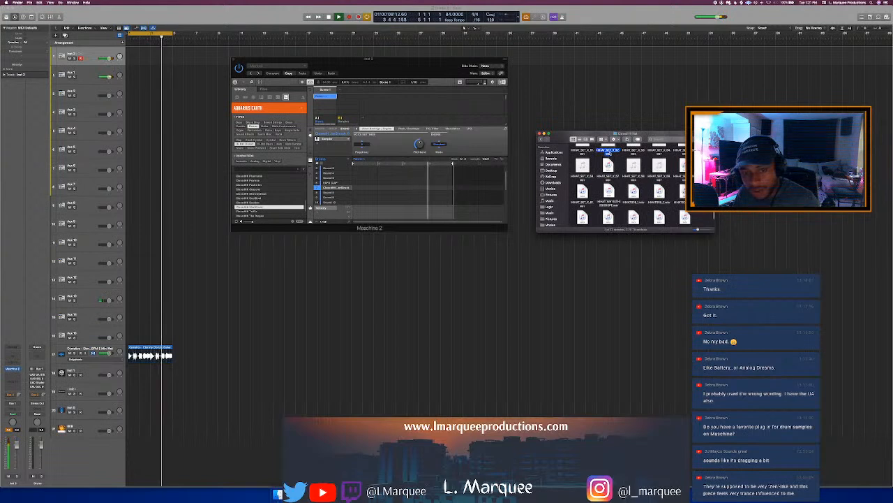
pyautogui.scroll(2, 609, 168)
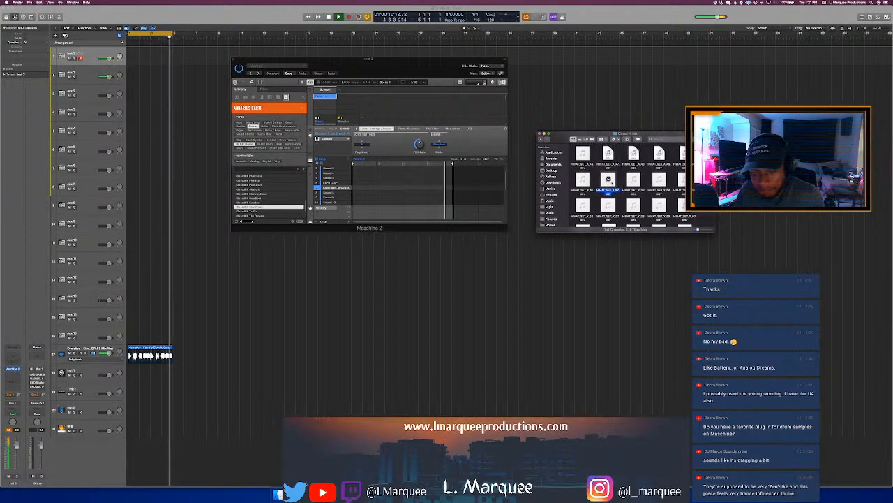
pyautogui.click(609, 179)
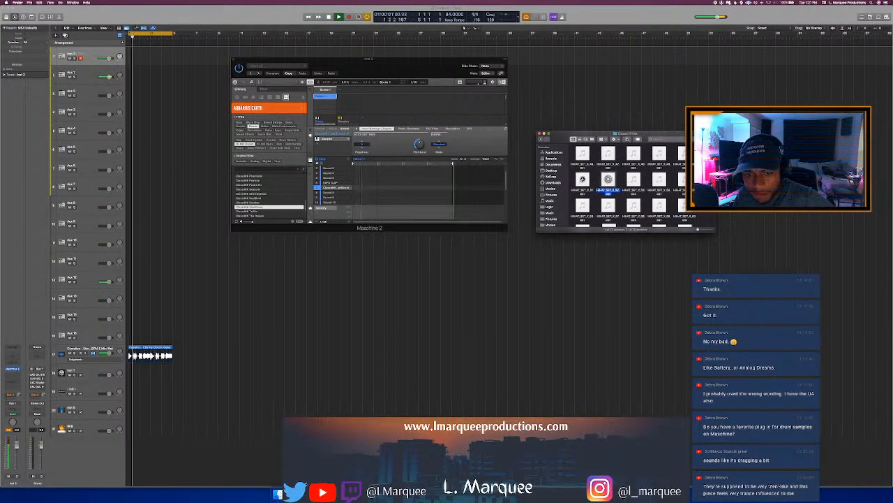
pyautogui.click(583, 180)
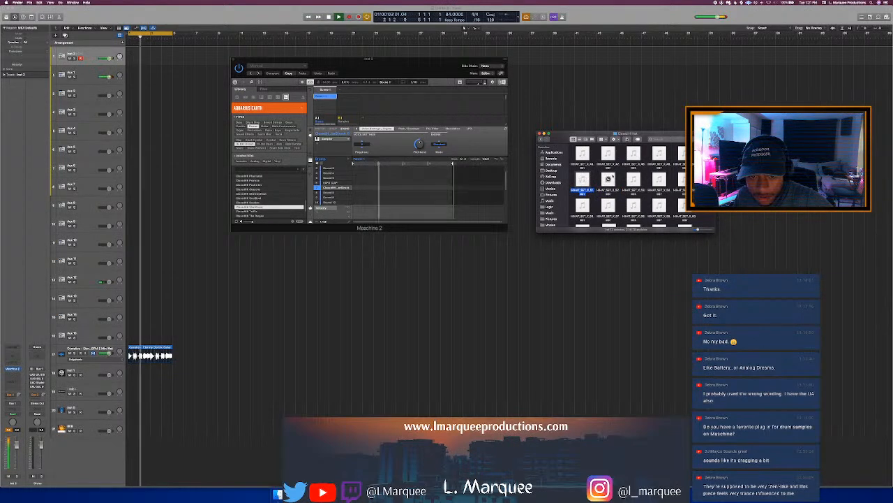
pyautogui.moveTo(584, 180); pyautogui.dragTo(338, 169)
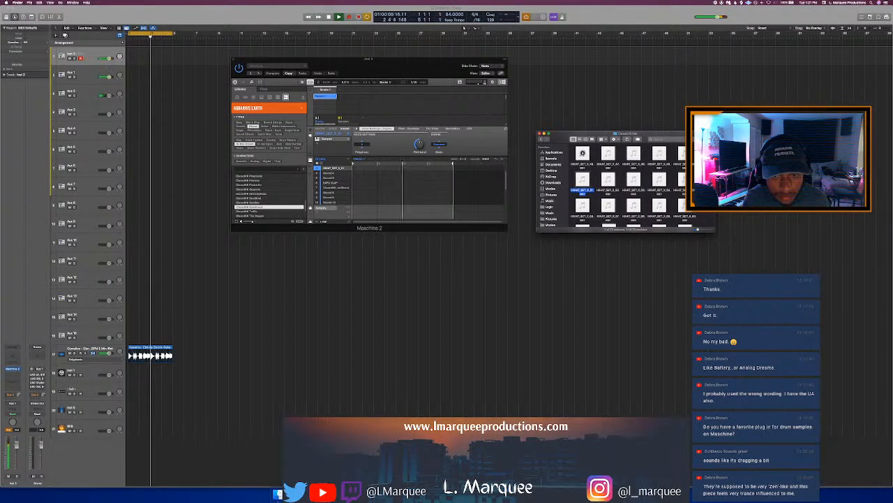
# Replace the loaded closed hat with another auditioned hat from the same folder and record its hits across the pattern
pyautogui.click(583, 153)
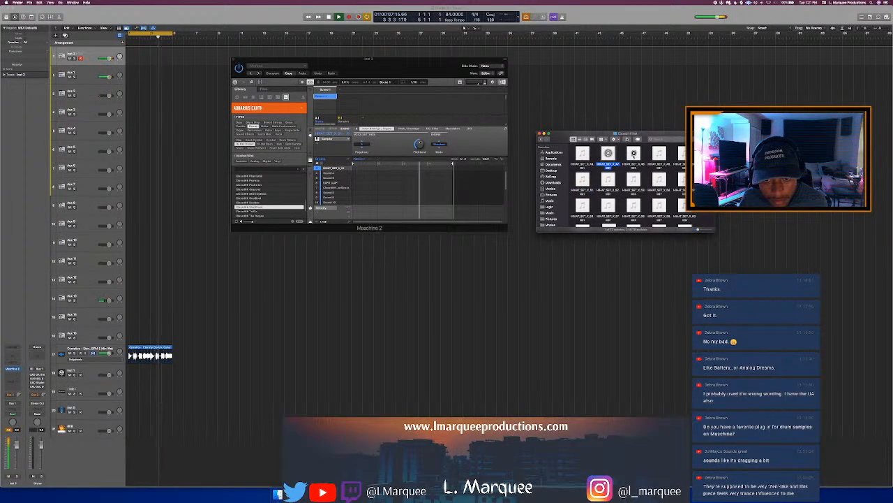
pyautogui.click(633, 154)
pyautogui.click(659, 152)
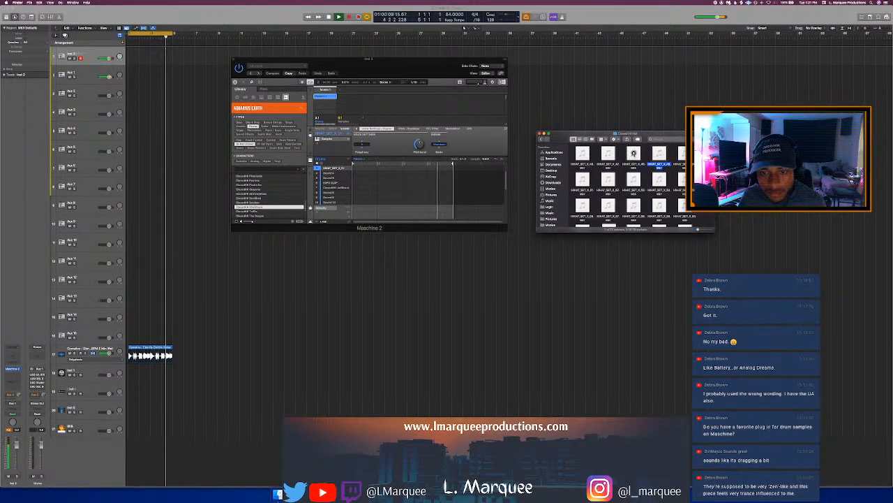
pyautogui.moveTo(634, 157); pyautogui.dragTo(343, 171)
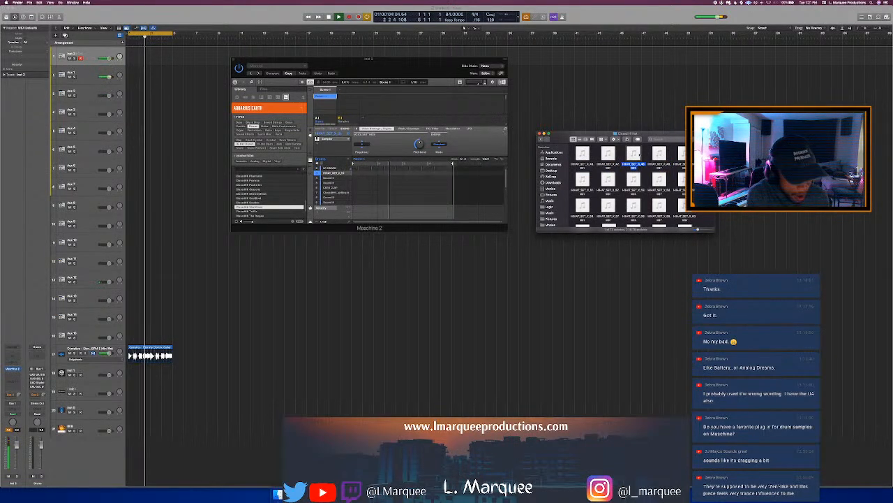
pyautogui.moveTo(634, 155); pyautogui.dragTo(339, 172)
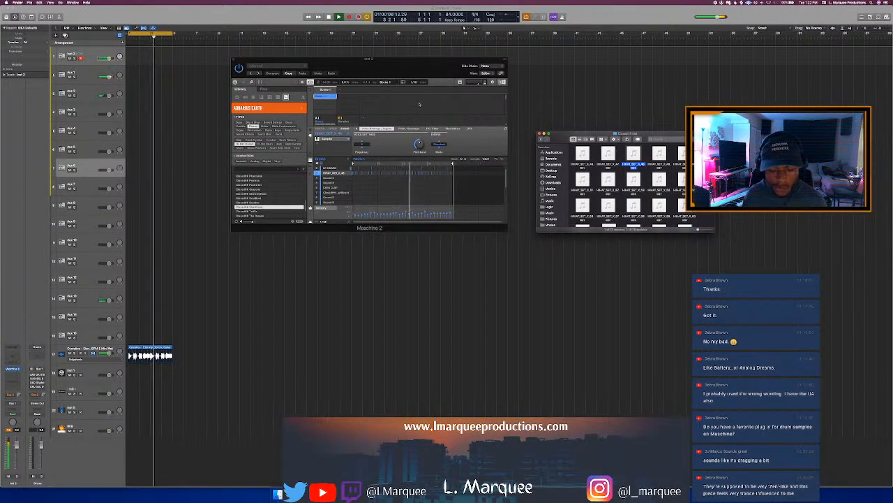
# Close the Maschine window, select the Serum instrument track and open its Serum plug-in
pyautogui.click(235, 61)
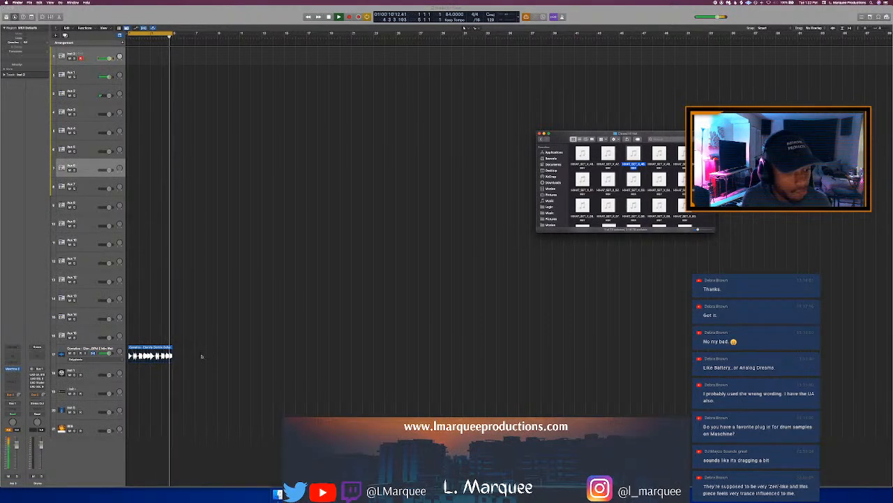
pyautogui.click(93, 374)
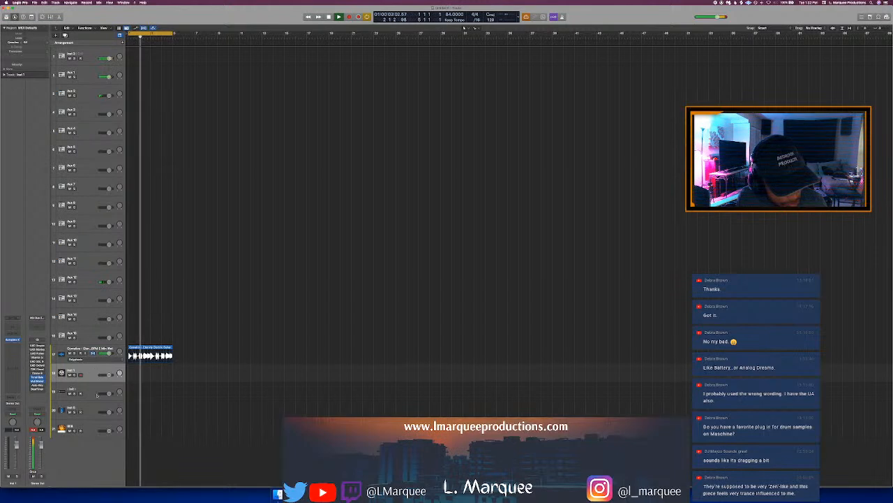
pyautogui.click(93, 392)
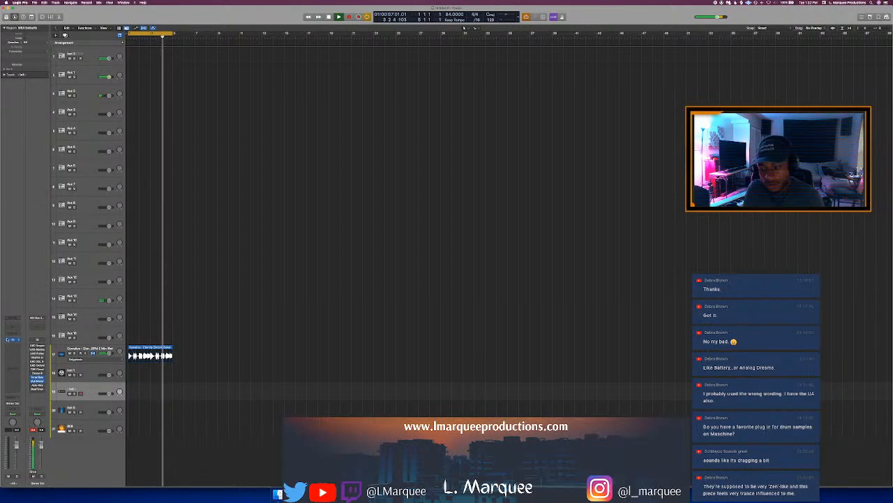
pyautogui.click(7, 340)
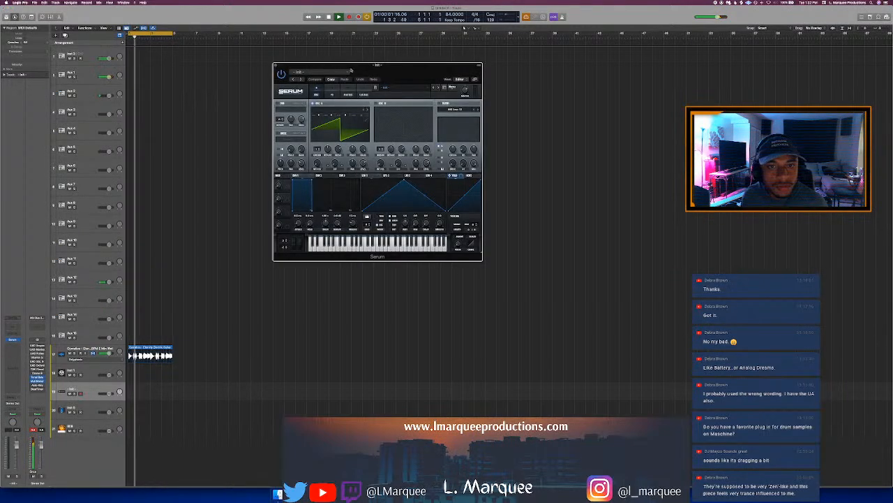
# Load the user preset KEYS - LoFi from the Echo Sound Works presets in Serum
pyautogui.click(400, 91)
pyautogui.moveTo(408, 136)
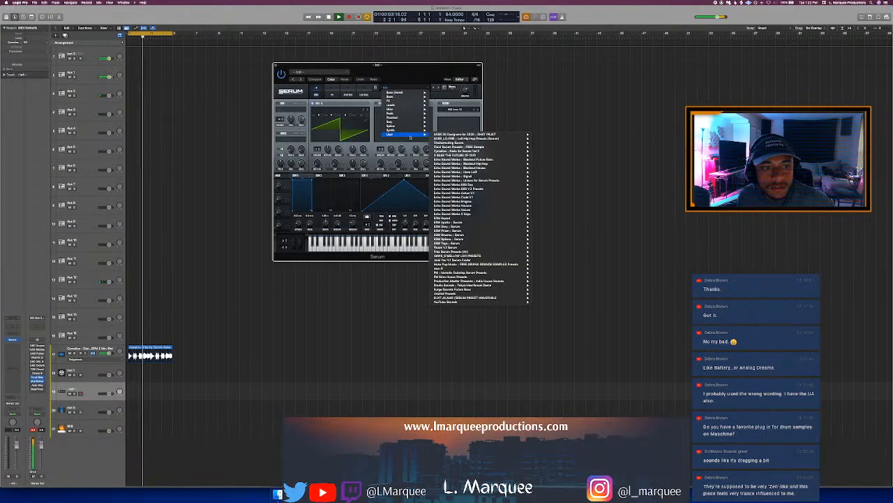
pyautogui.moveTo(474, 198)
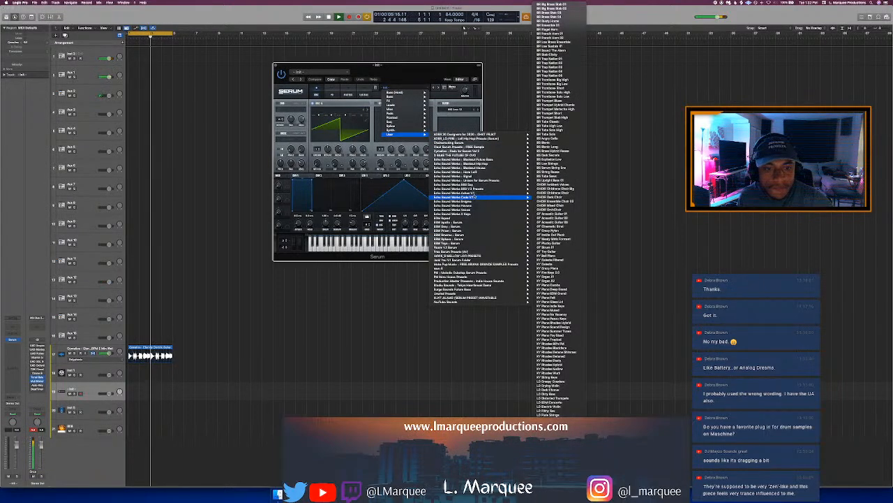
pyautogui.moveTo(487, 174)
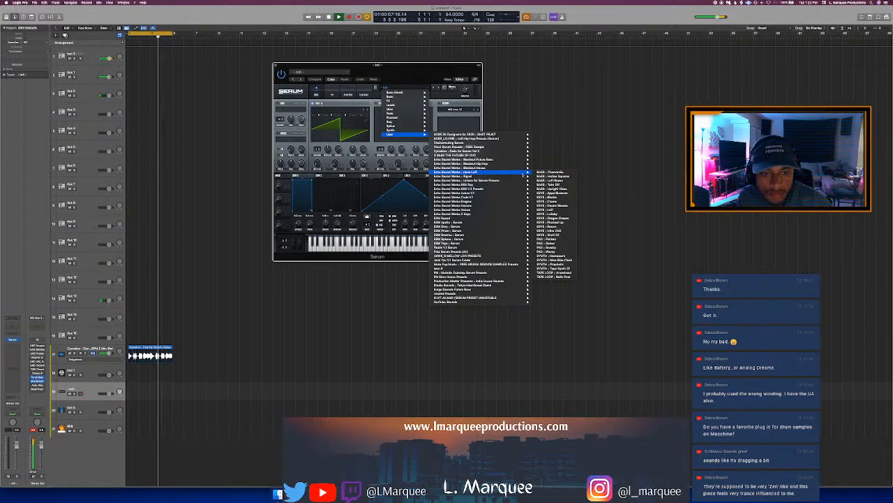
pyautogui.click(557, 209)
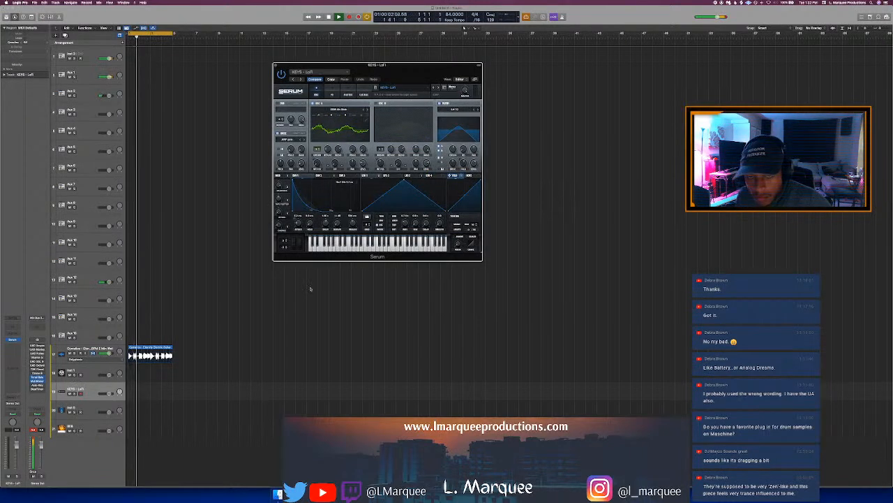
# Open Auto-Key on the Stereo Out, set the project's key signature to the detected key, and close Auto-Key
pyautogui.click(31, 385)
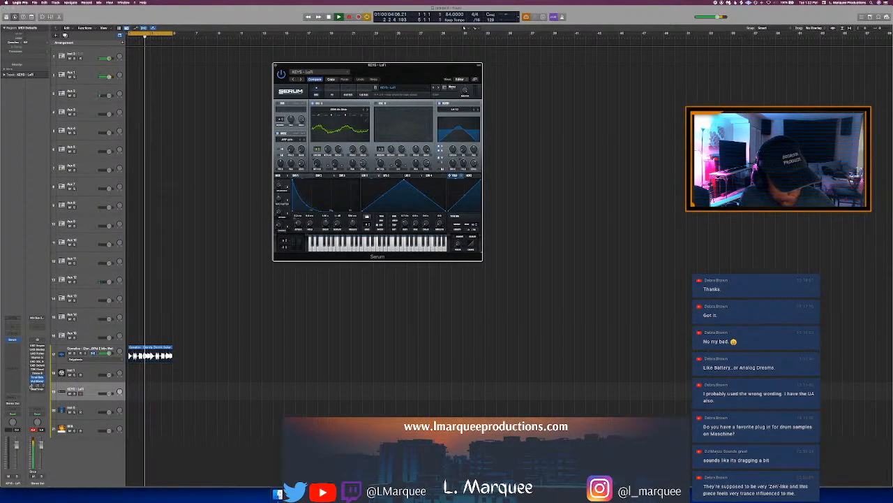
pyautogui.click(38, 385)
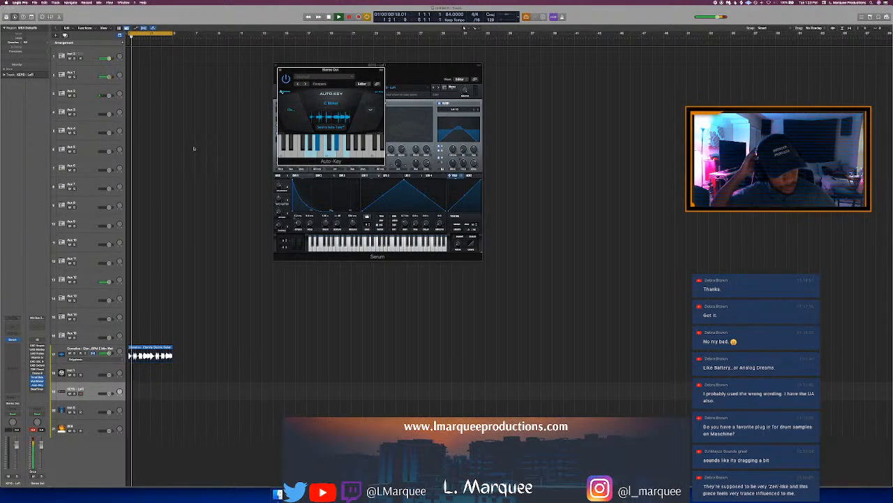
pyautogui.press('space')
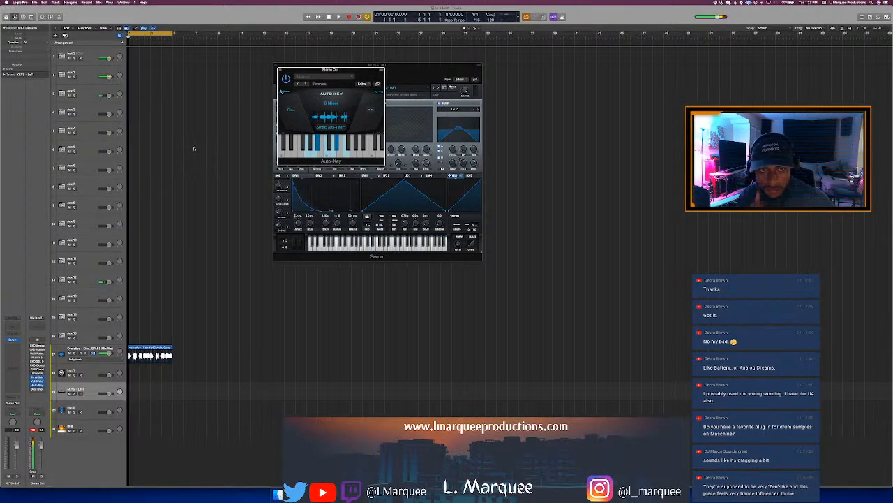
pyautogui.click(491, 15)
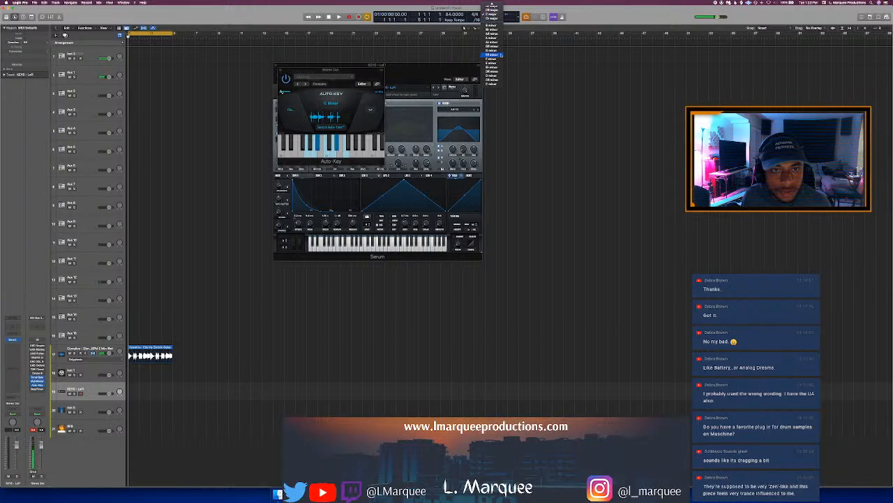
pyautogui.click(491, 50)
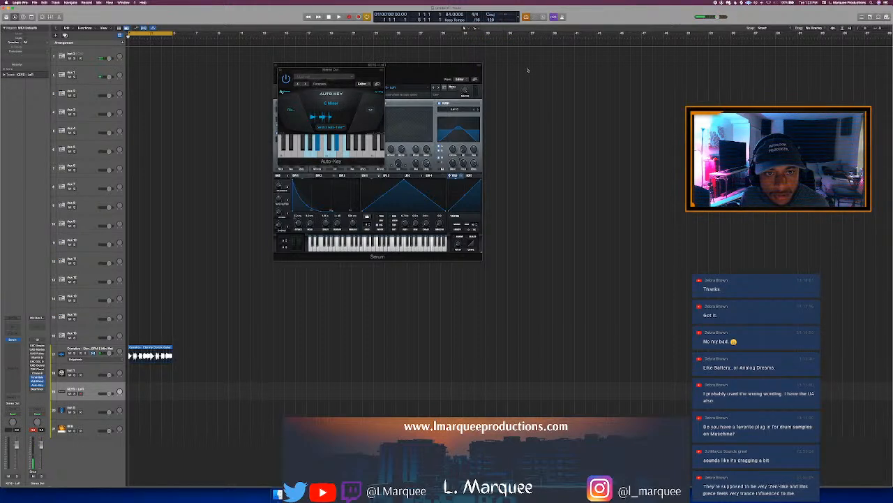
pyautogui.press('space')
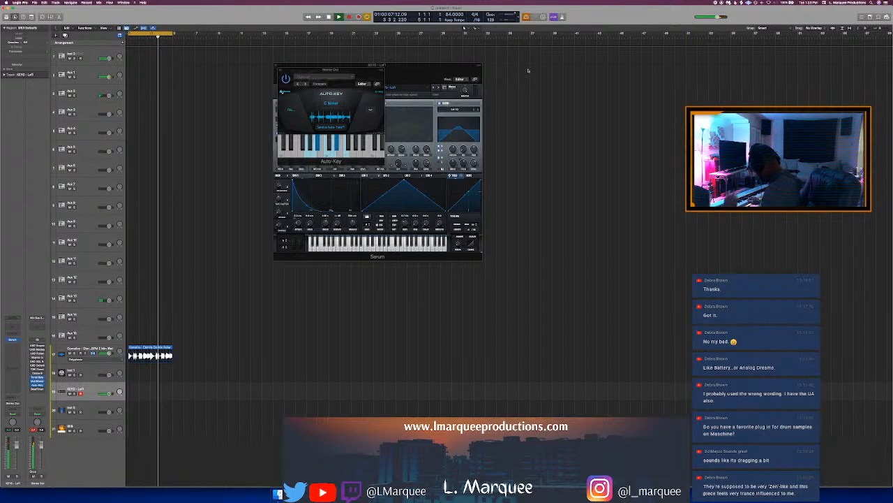
pyautogui.click(280, 70)
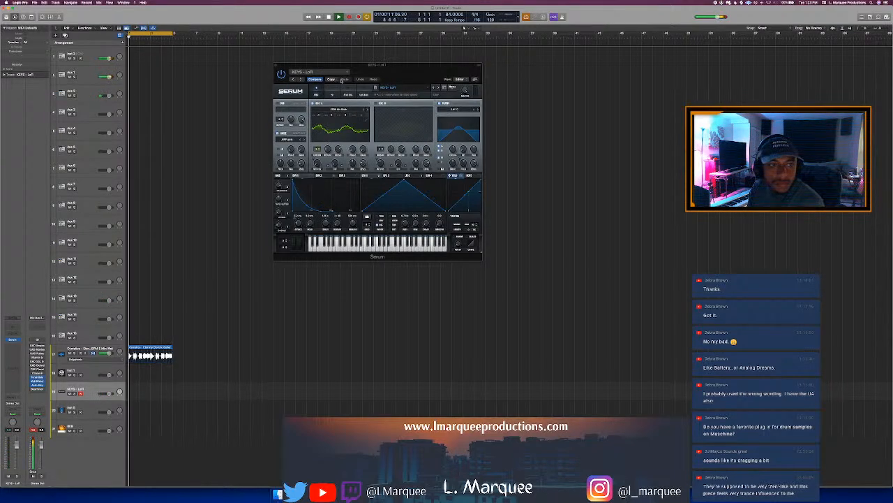
# Audition the next keys presets in Serum against the loop and load KEYS - Plucked Up
pyautogui.click(439, 88)
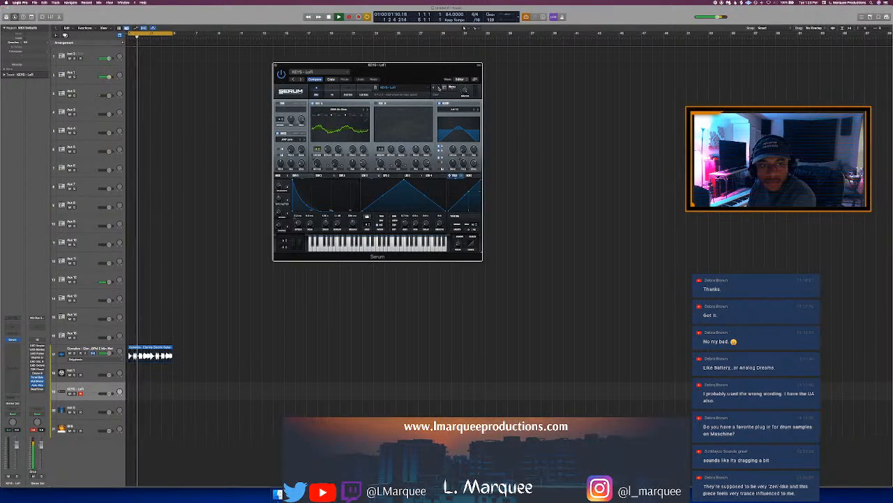
pyautogui.click(439, 88)
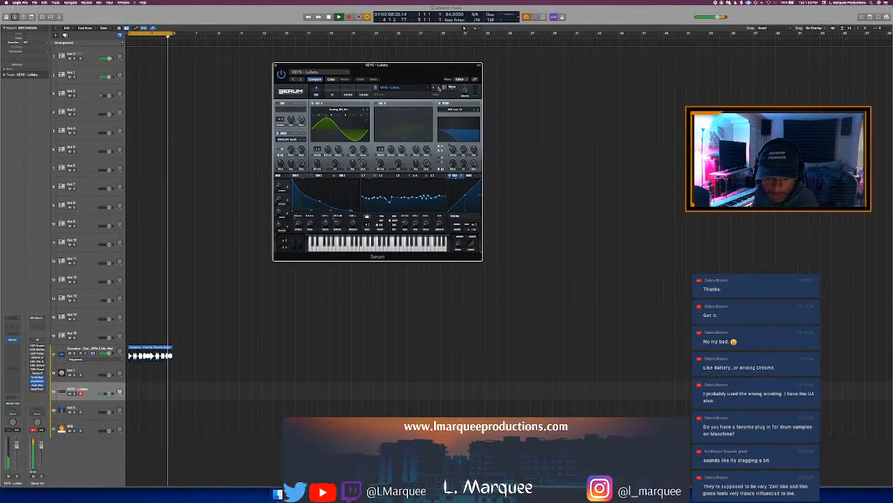
pyautogui.click(439, 88)
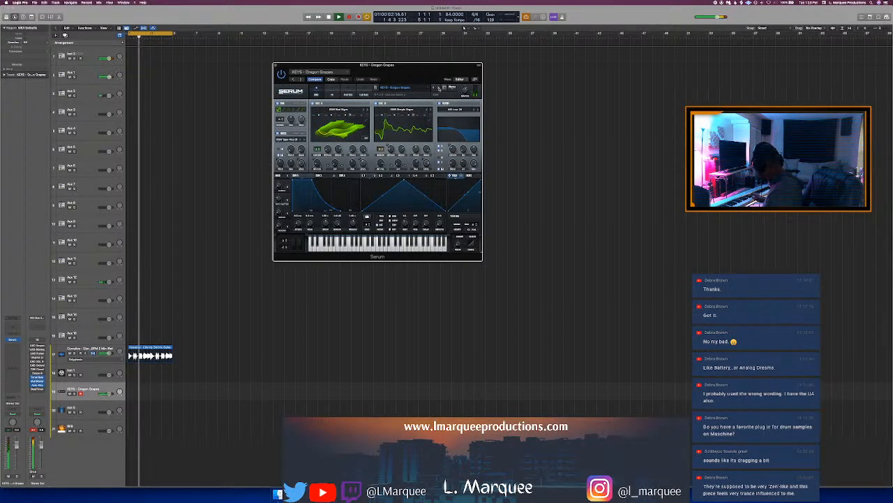
pyautogui.click(438, 88)
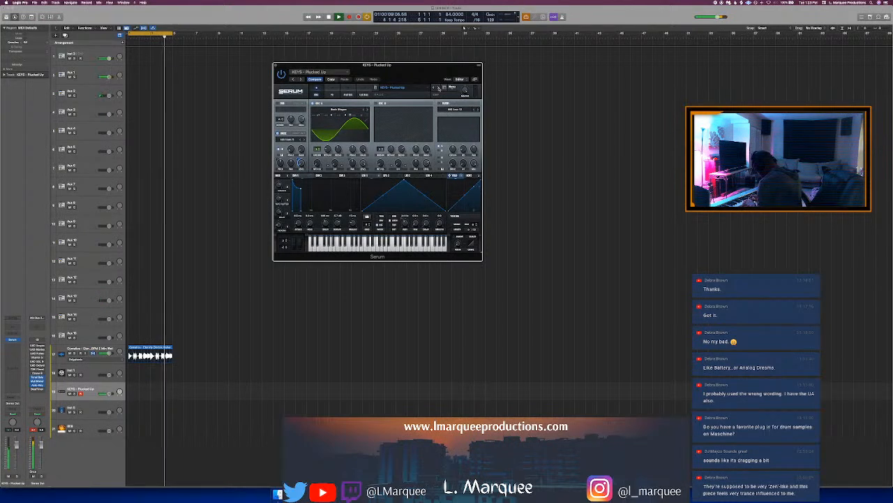
pyautogui.press('space')
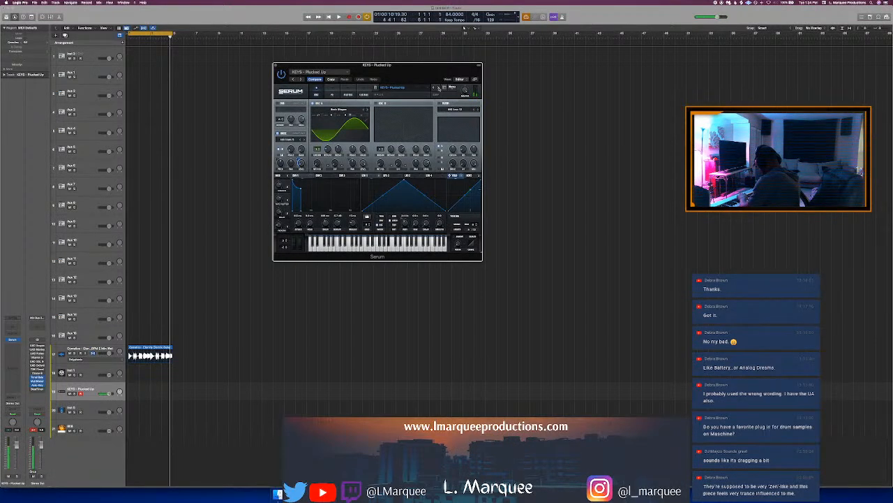
pyautogui.press('space')
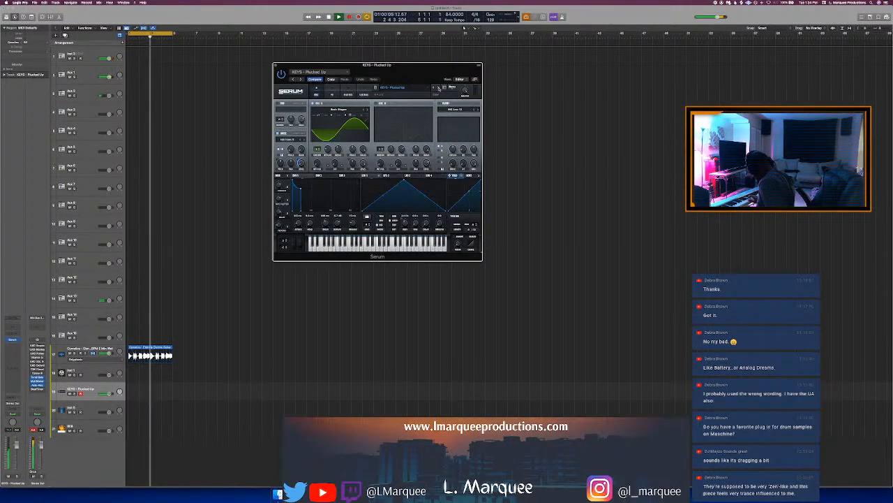
# Record a keys part with the KEYS - Plucked Up preset over the looped section
pyautogui.press('space')
pyautogui.press('Return')
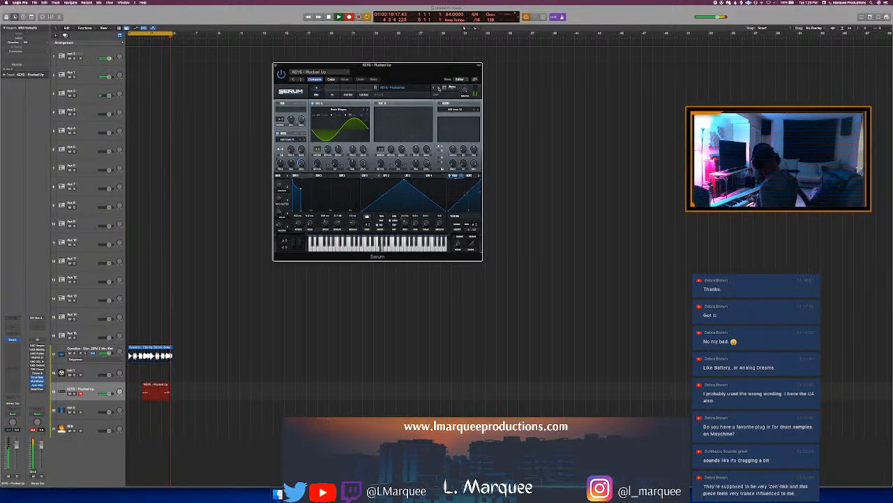
pyautogui.press('space')
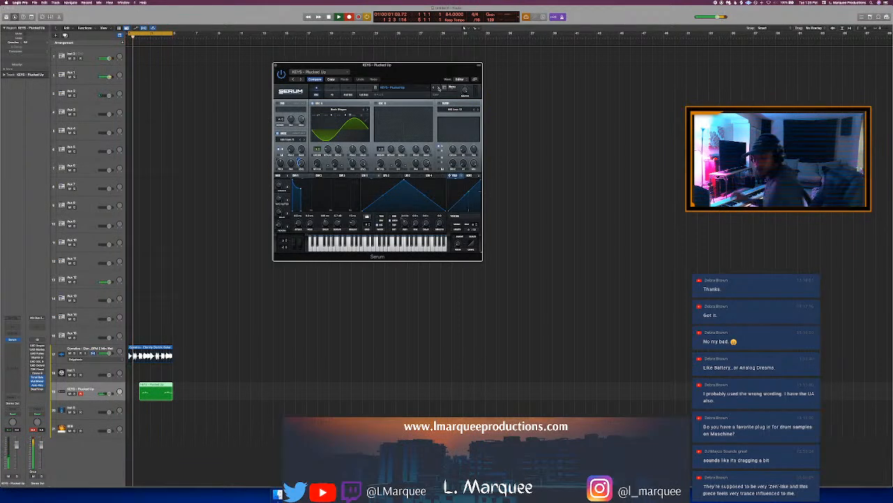
pyautogui.press('space')
# Lower the Plucked Up track's volume during playback and extend its region's start back to bar 1
pyautogui.press('space')
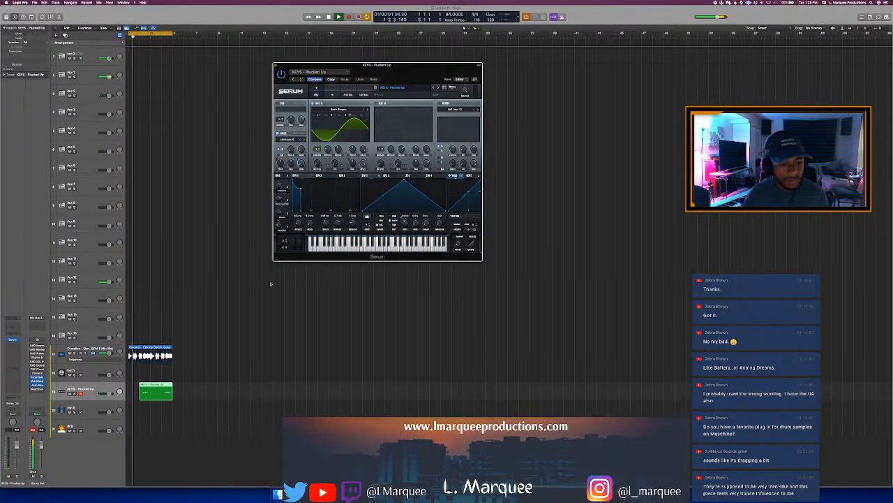
pyautogui.click(108, 395)
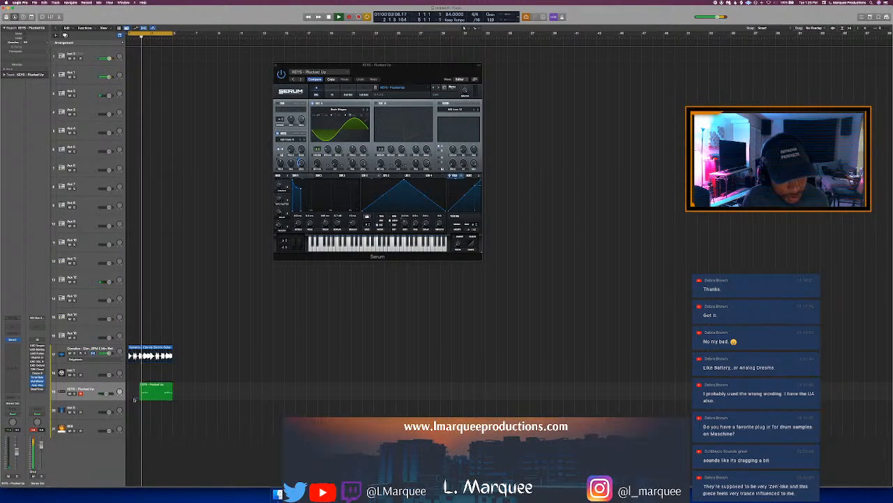
pyautogui.moveTo(141, 397); pyautogui.dragTo(124, 397)
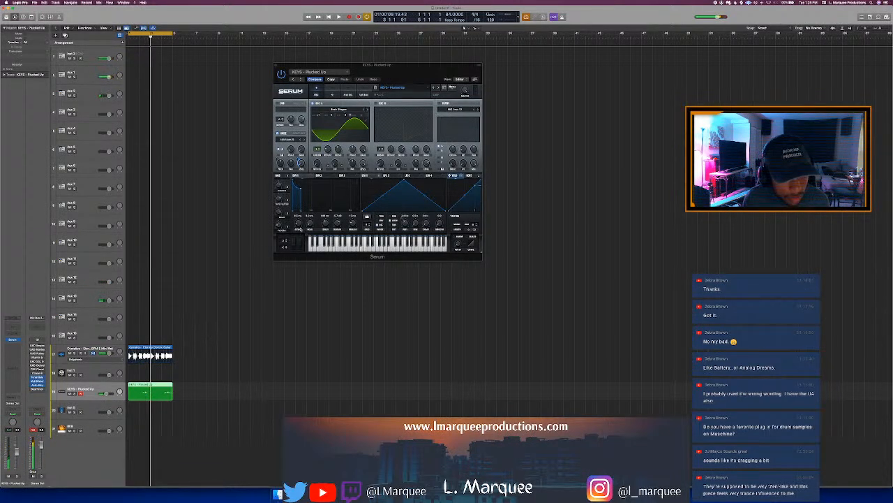
# Increase the attack of Serum's envelope 1 and play the keys part back from the beginning
pyautogui.moveTo(300, 228); pyautogui.dragTo(300, 219)
pyautogui.press('space')
pyautogui.click(160, 398)
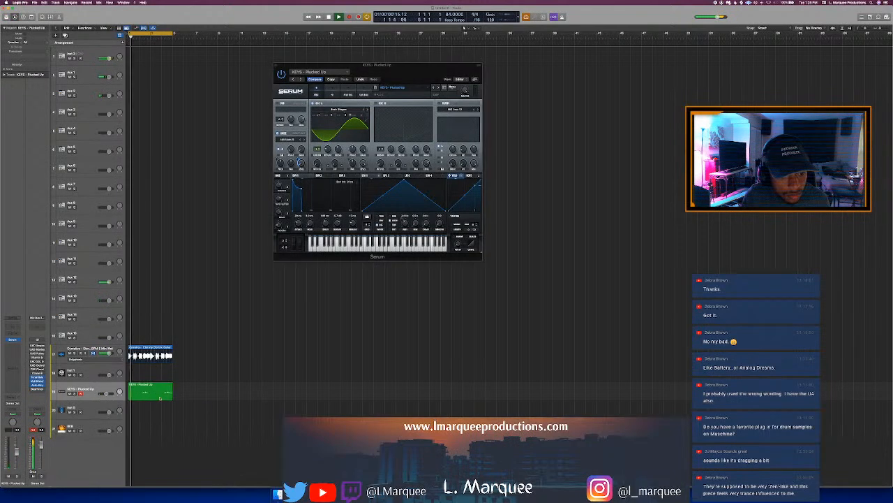
# Open the keys region in the Piano Roll and shorten its final note
pyautogui.doubleClick(160, 399)
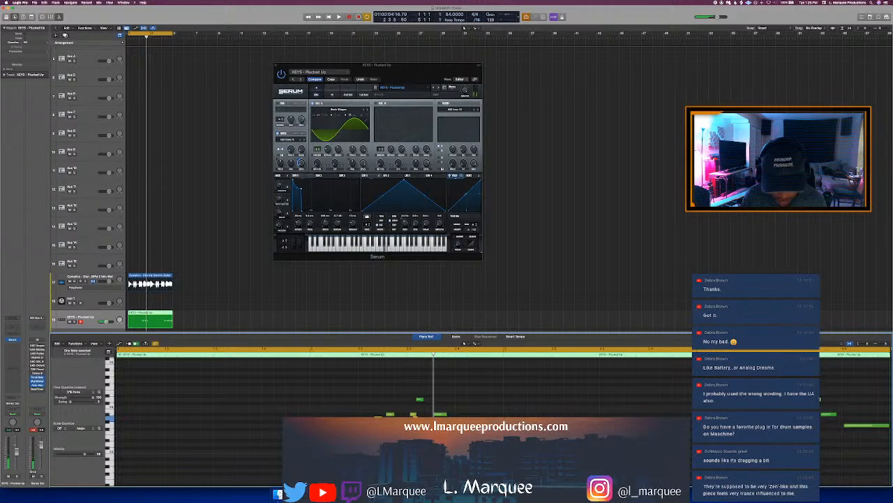
pyautogui.press('c')
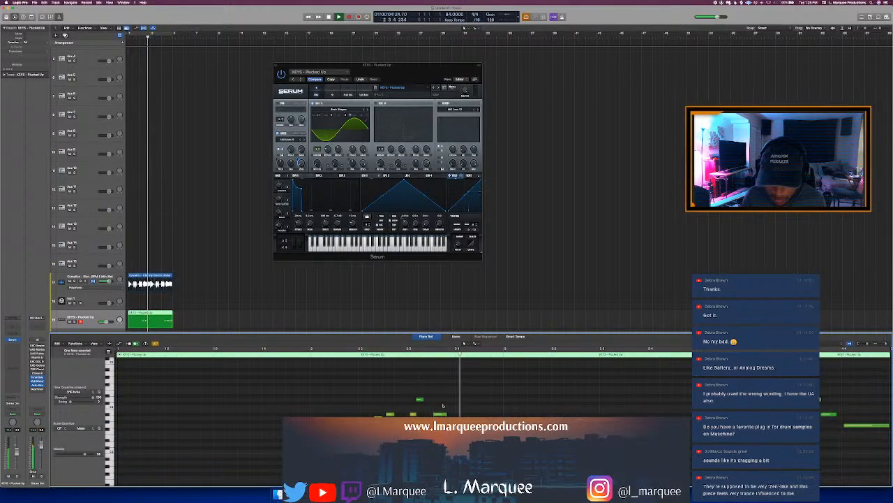
pyautogui.press('space')
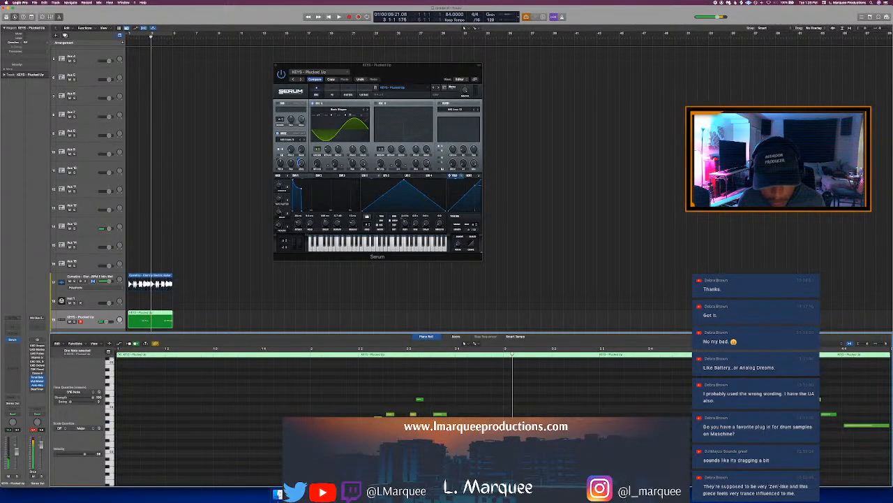
pyautogui.press('space')
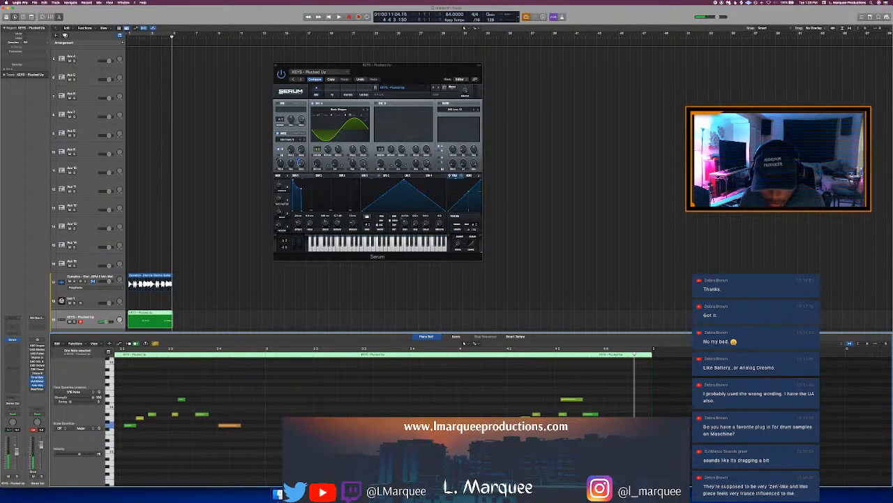
pyautogui.hscroll(-7, 397, 391)
pyautogui.hscroll(8, 398, 390)
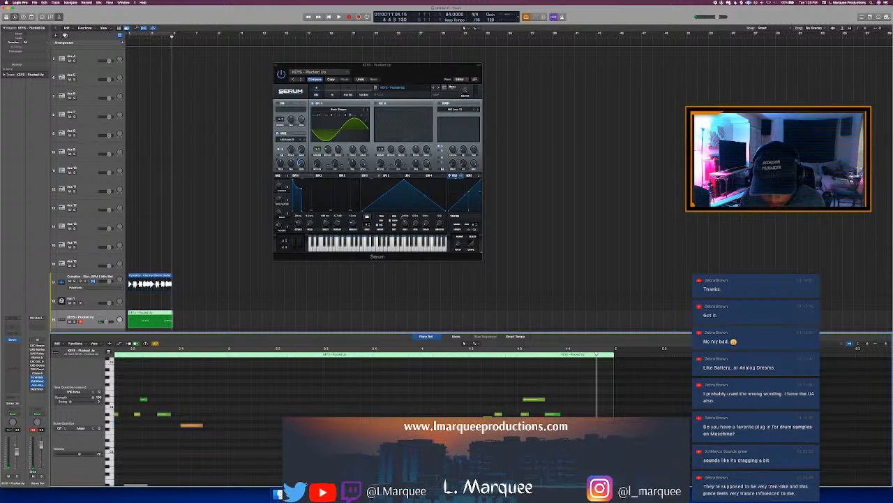
pyautogui.press('c')
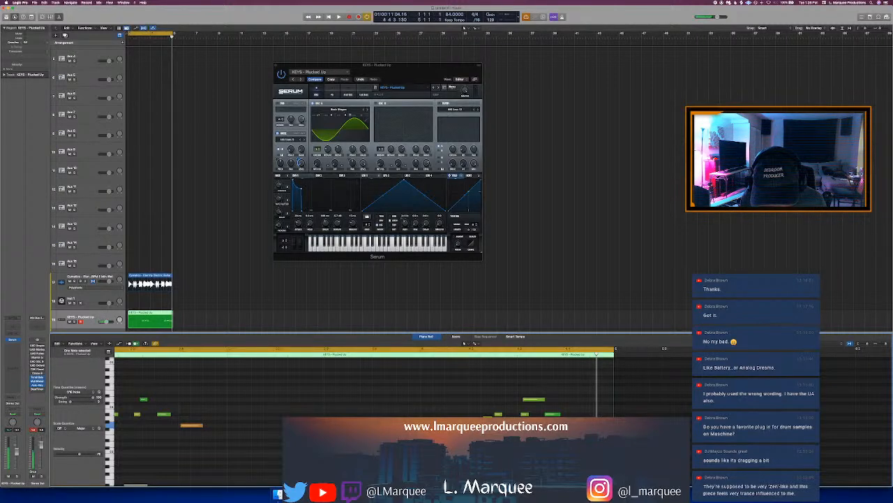
pyautogui.press('space')
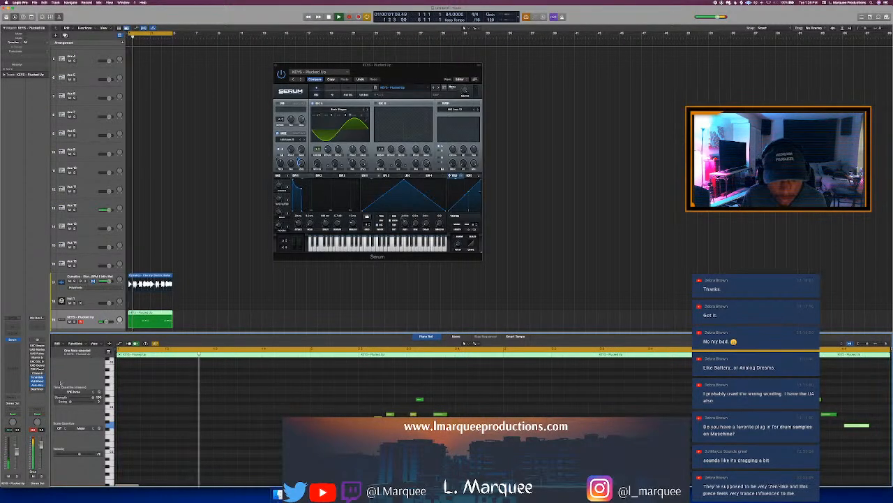
# Insert the Cymatics Origin effect on the keys track and separate its window from Serum's
pyautogui.click(15, 358)
pyautogui.moveTo(20, 367)
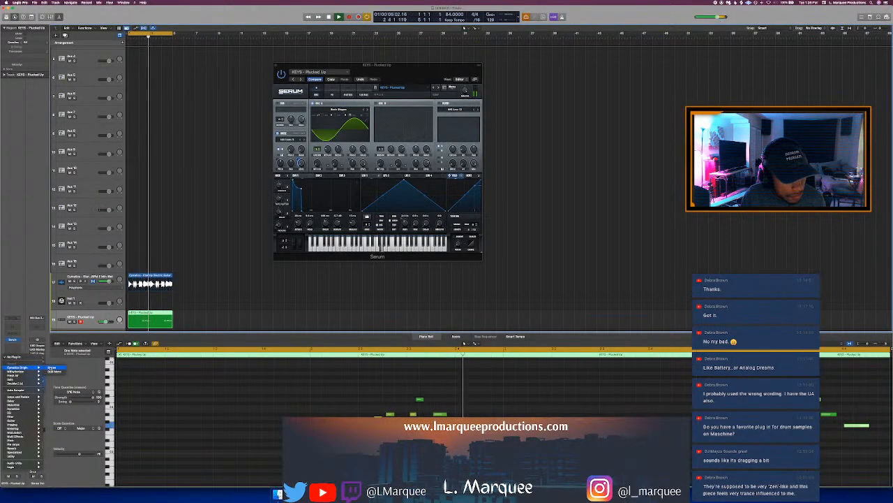
pyautogui.click(52, 367)
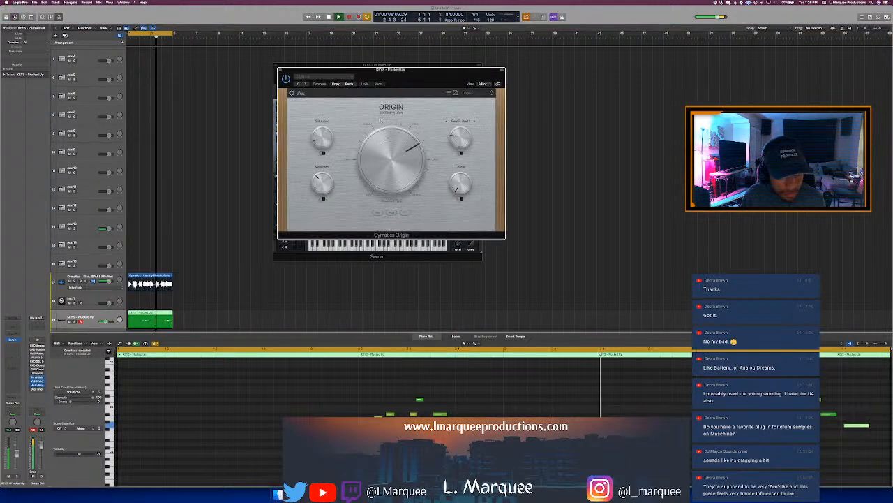
pyautogui.moveTo(413, 83); pyautogui.dragTo(596, 85)
# Turn down Origin's large central knob and fine-tune Serum's envelope 1 attack and master level
pyautogui.moveTo(467, 235); pyautogui.dragTo(467, 231)
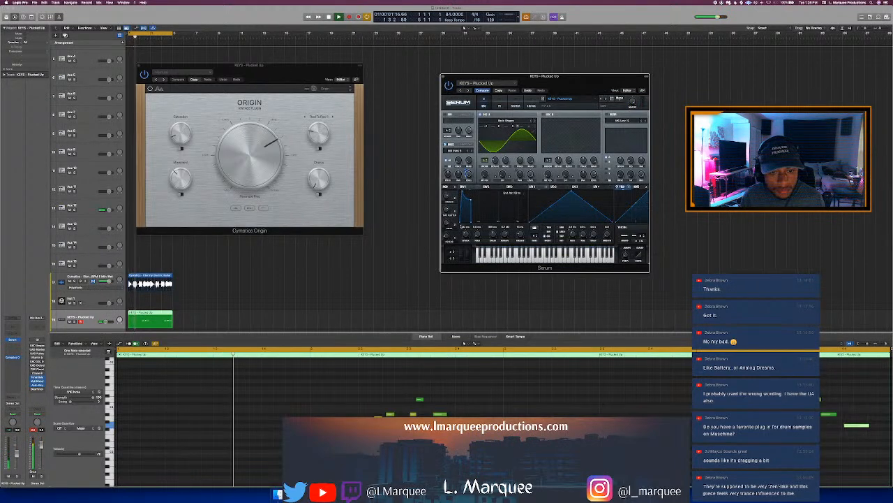
pyautogui.moveTo(246, 169); pyautogui.dragTo(245, 179)
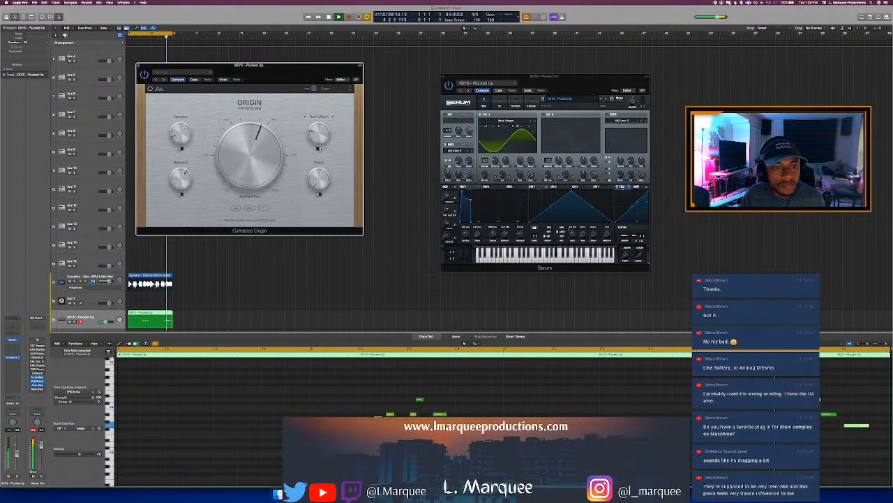
pyautogui.moveTo(321, 149); pyautogui.dragTo(349, 189)
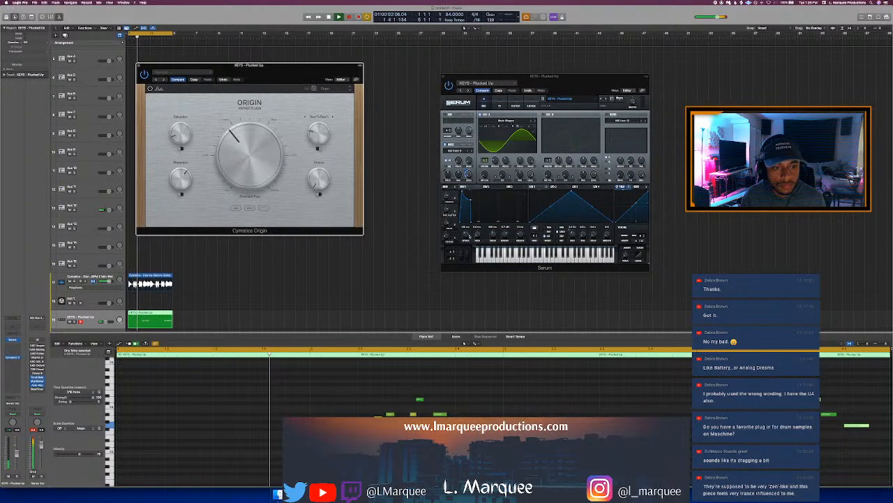
pyautogui.moveTo(467, 233); pyautogui.dragTo(468, 234)
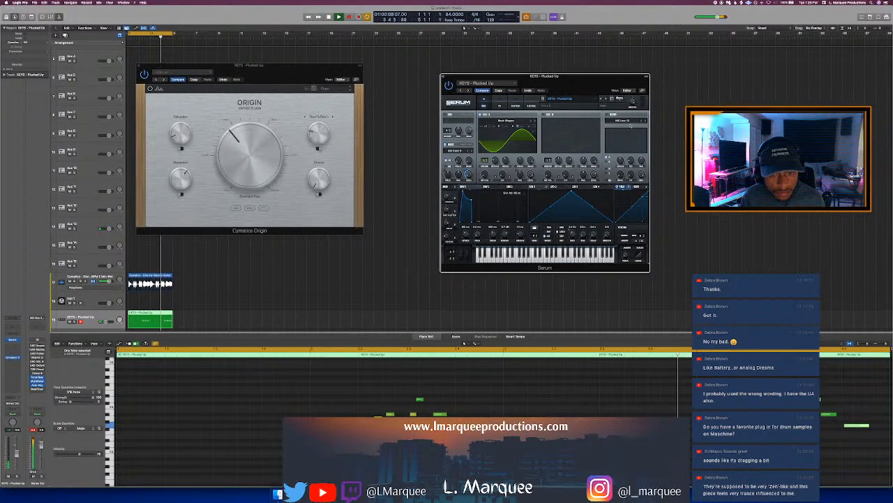
pyautogui.moveTo(633, 108); pyautogui.dragTo(633, 109)
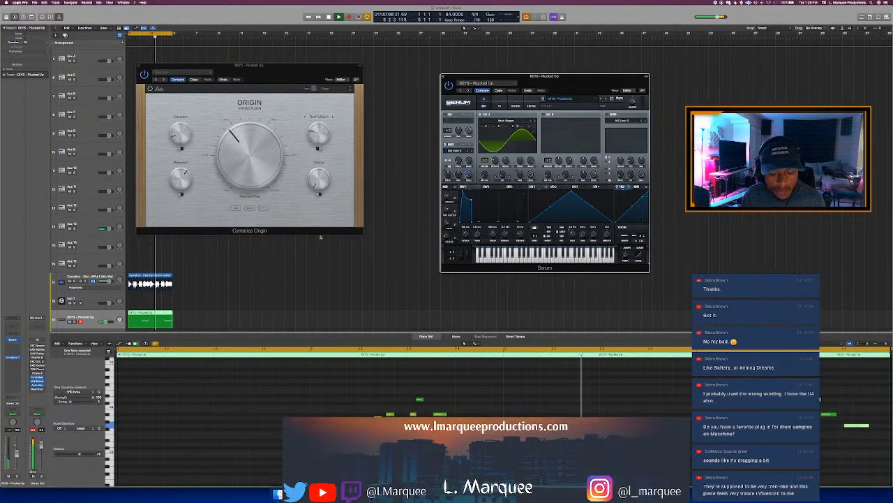
# Close both plug-in windows and the Piano Roll, and duplicate the Plucked Up keys track with its settings
pyautogui.click(139, 66)
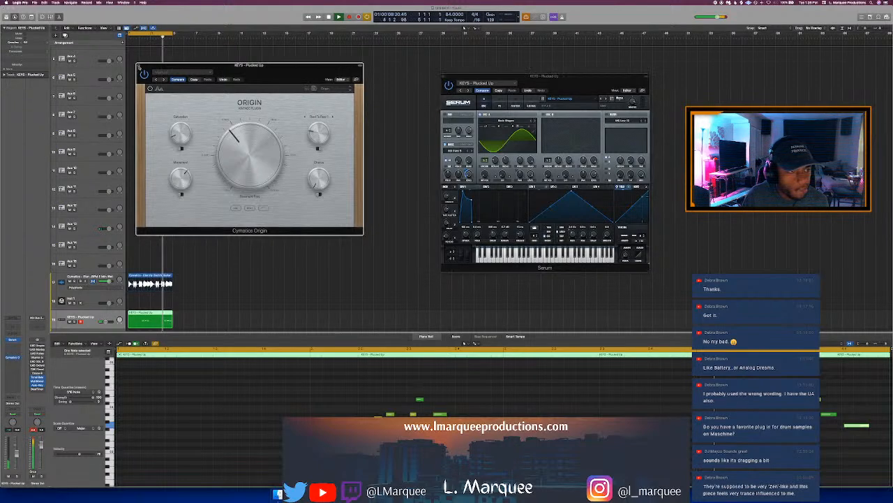
pyautogui.click(443, 76)
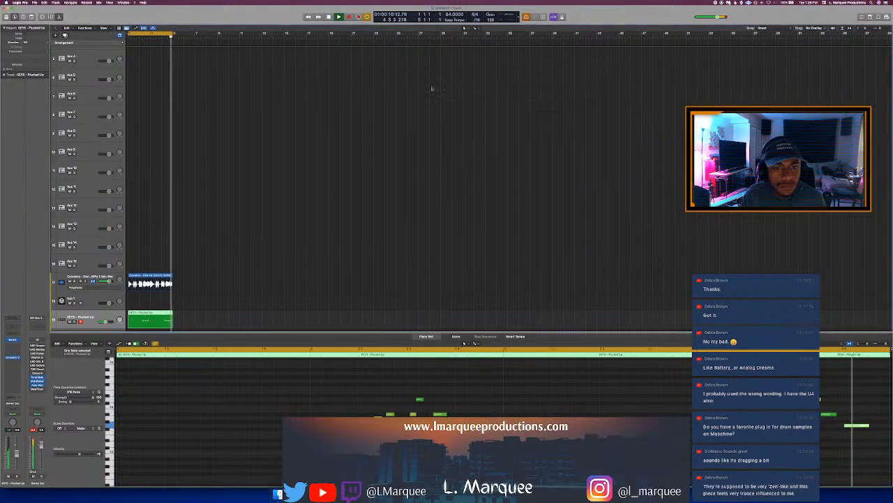
pyautogui.press('p')
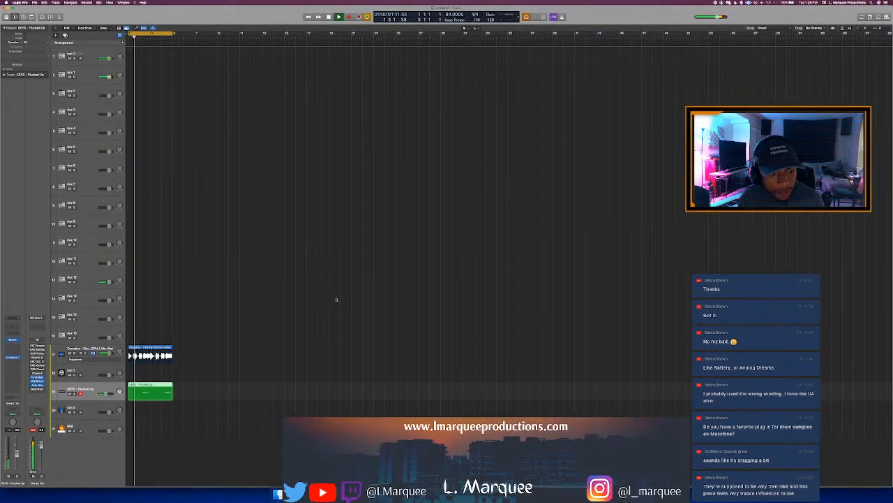
pyautogui.press('super+d')
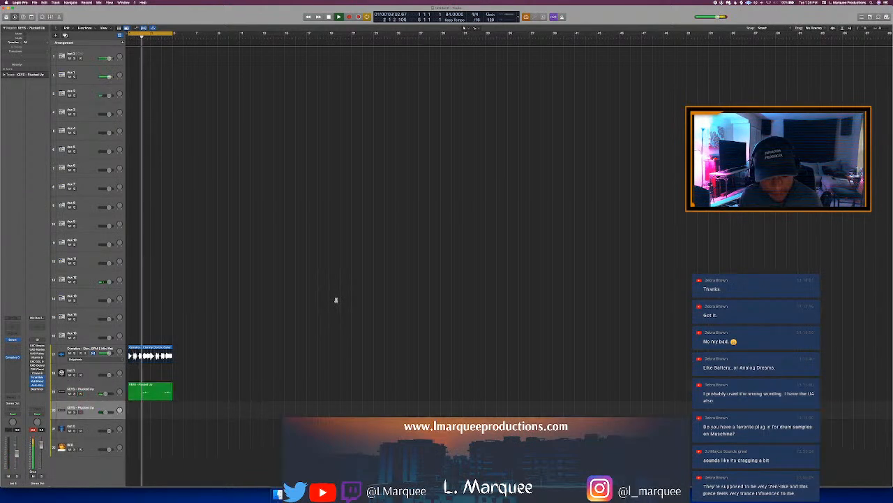
# Remove Cymatics Origin from the empty Serum track, switch Serum to the KEYS - Recon preset, and try it during playback
pyautogui.click(18, 357)
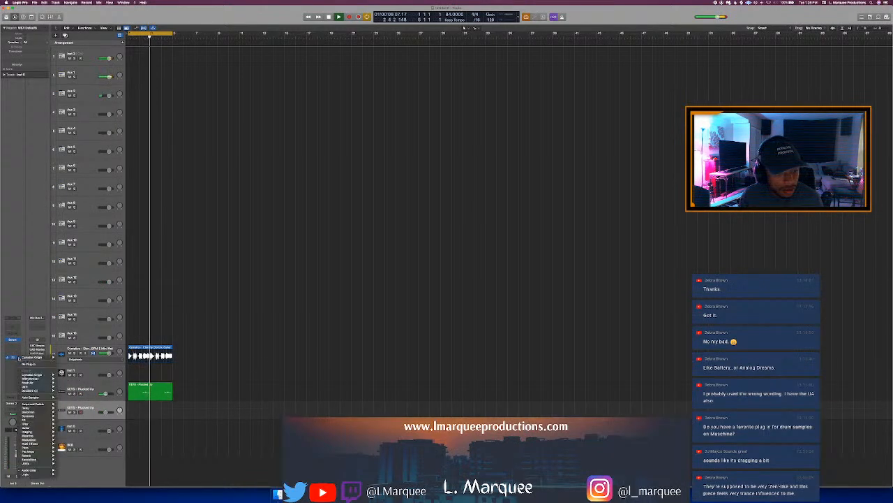
pyautogui.click(34, 364)
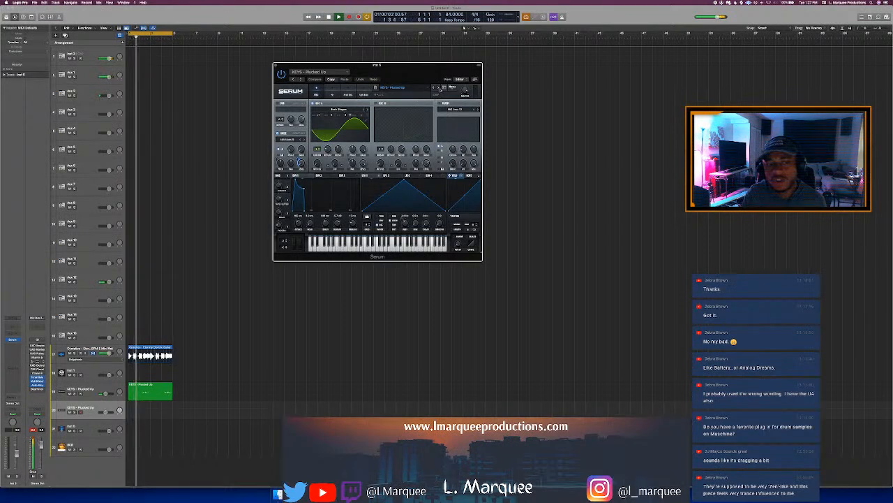
pyautogui.click(438, 87)
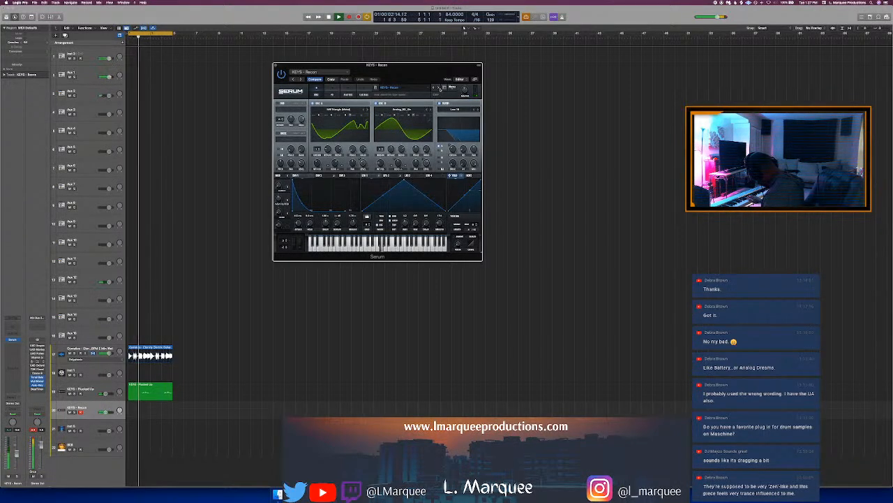
pyautogui.press('space')
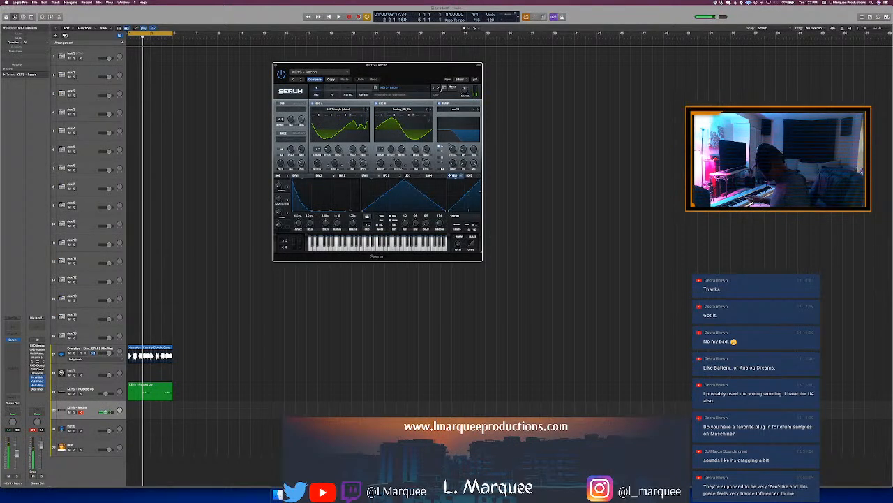
pyautogui.press('space')
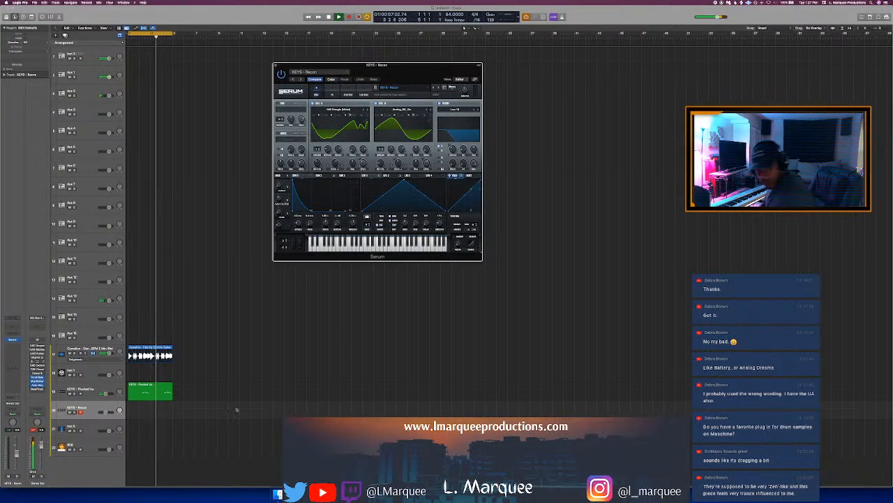
# Mute the KEYS - Plucked Up region and save the project as "Pics Data"
pyautogui.click(157, 398)
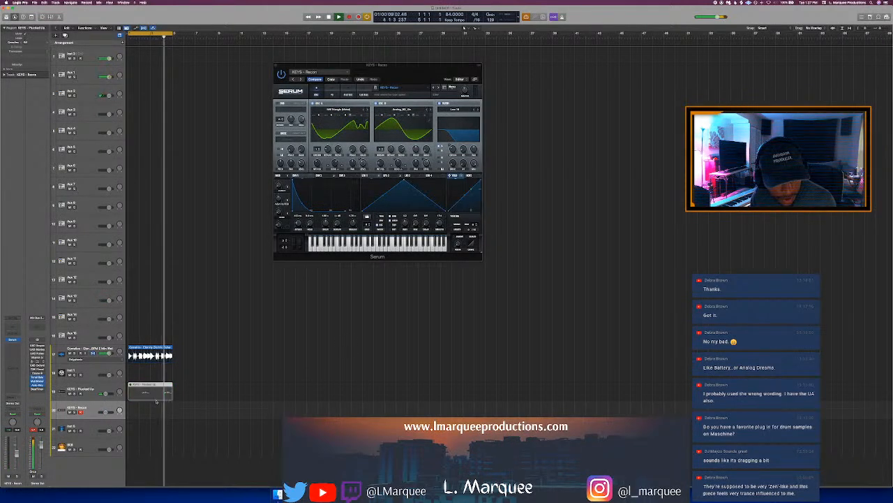
pyautogui.press('super+s')
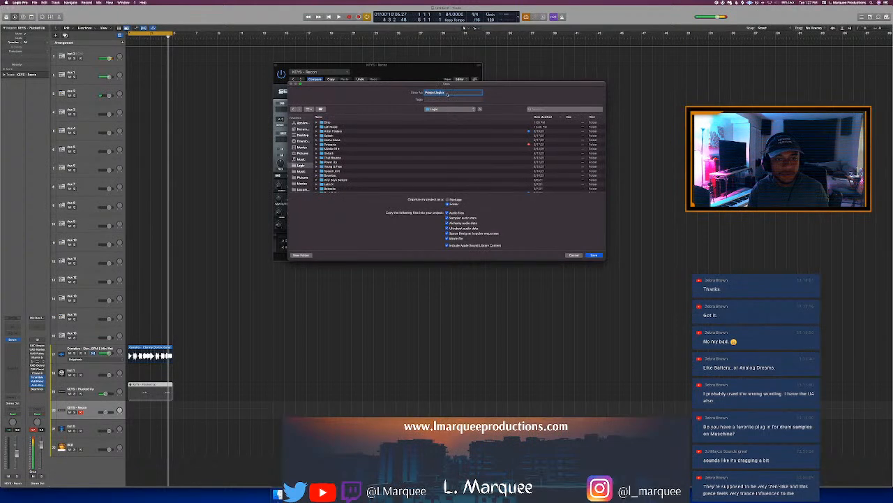
pyautogui.write('Pics Data')
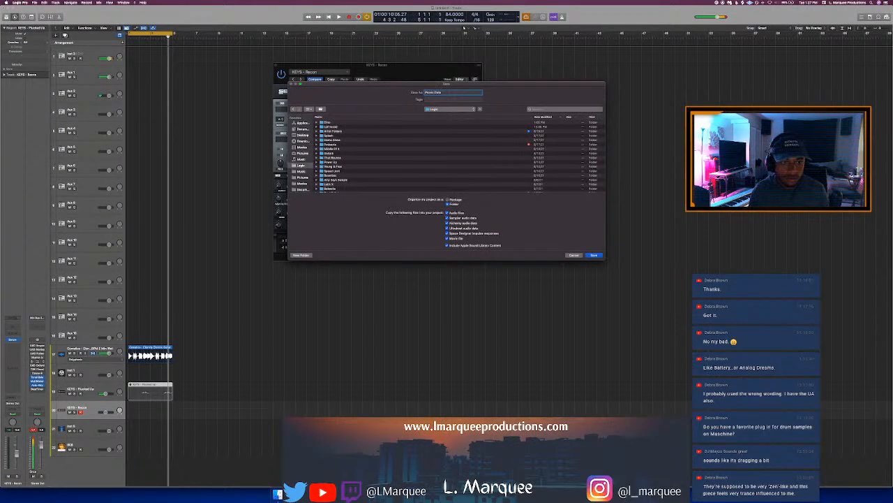
pyautogui.press('Return')
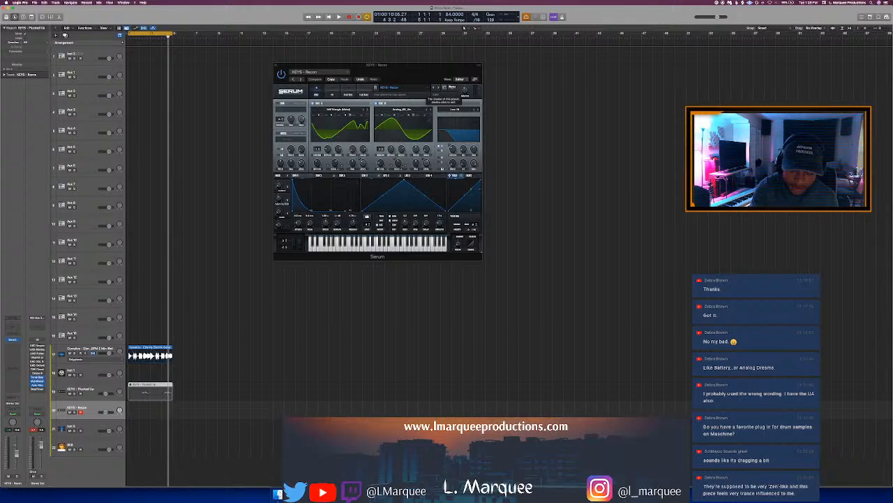
# Rehearse over the loop with the KEYS - Recon sound and record a four-bar melody on its track
pyautogui.press('space')
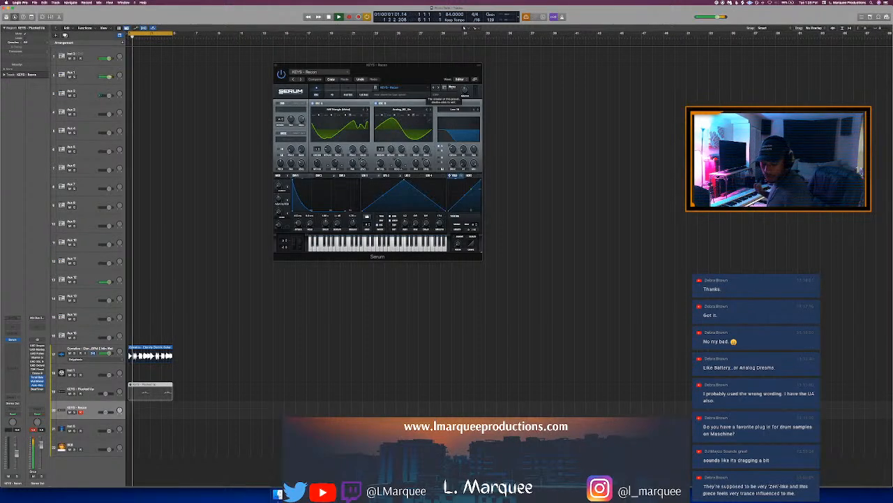
pyautogui.press('space')
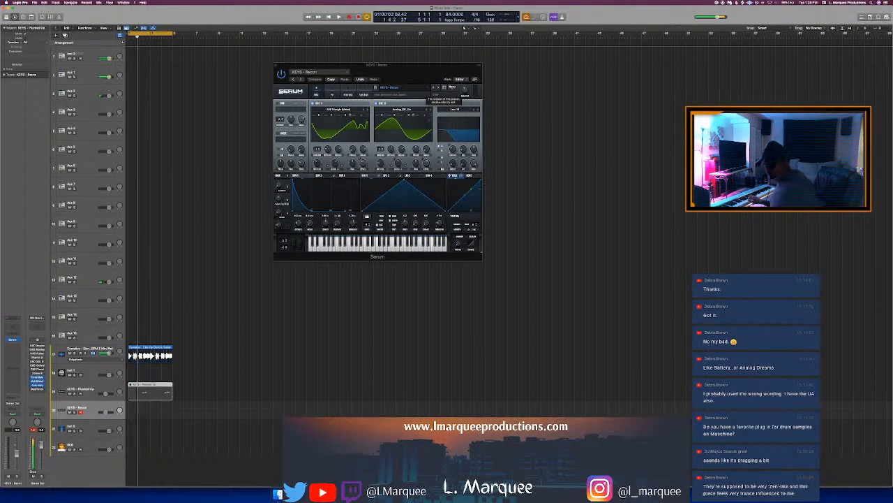
pyautogui.press('space')
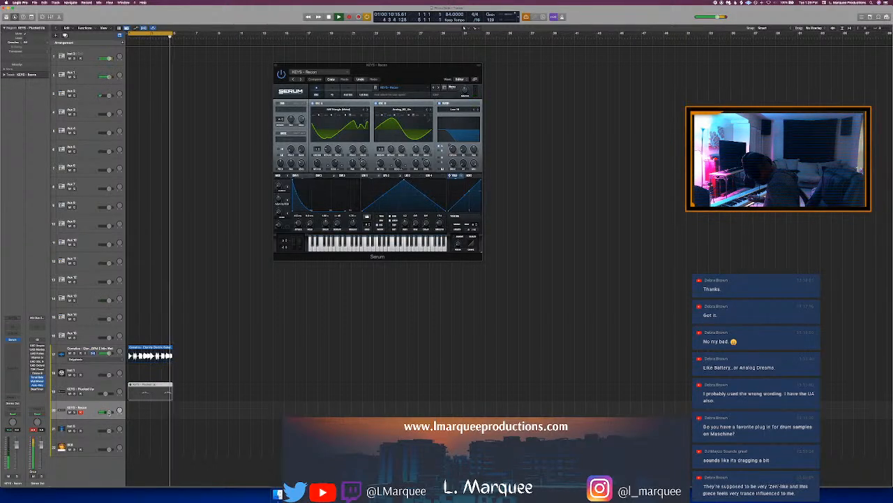
pyautogui.press('space')
pyautogui.press('r')
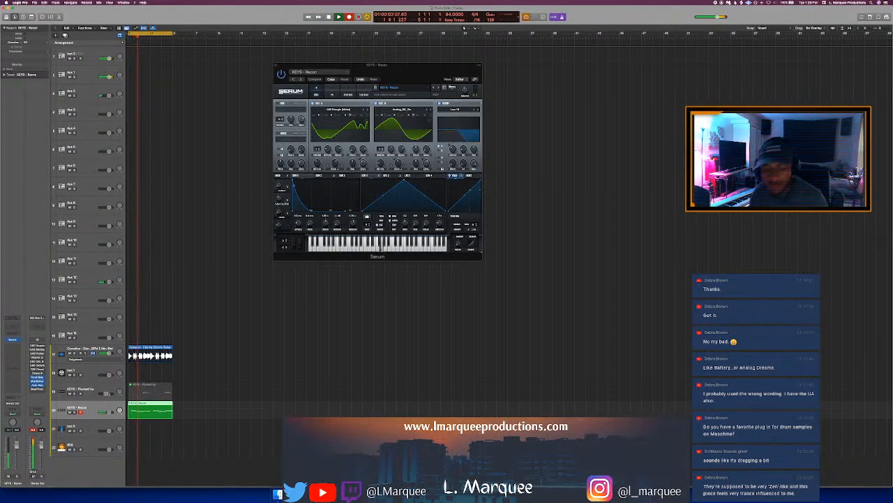
pyautogui.press('space')
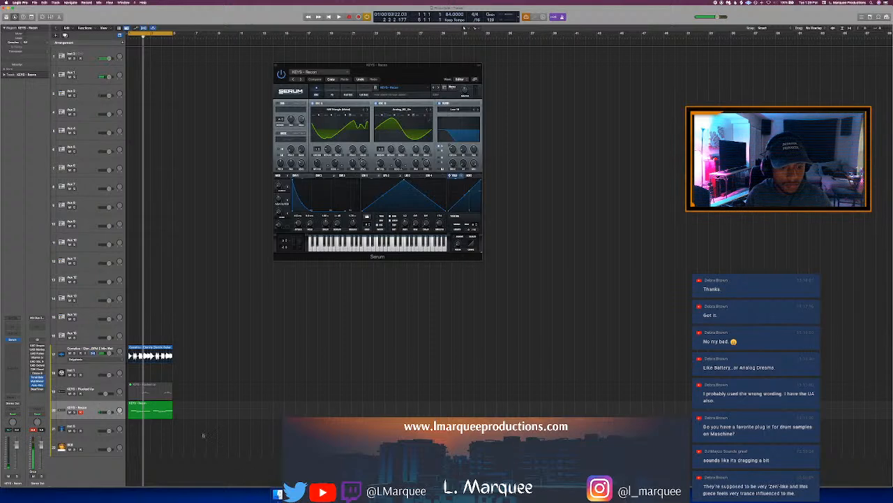
# Raise the long note near 2.2.3 in the KEYS - Recon region by two semitones and check it in playback
pyautogui.press('space')
pyautogui.press('p')
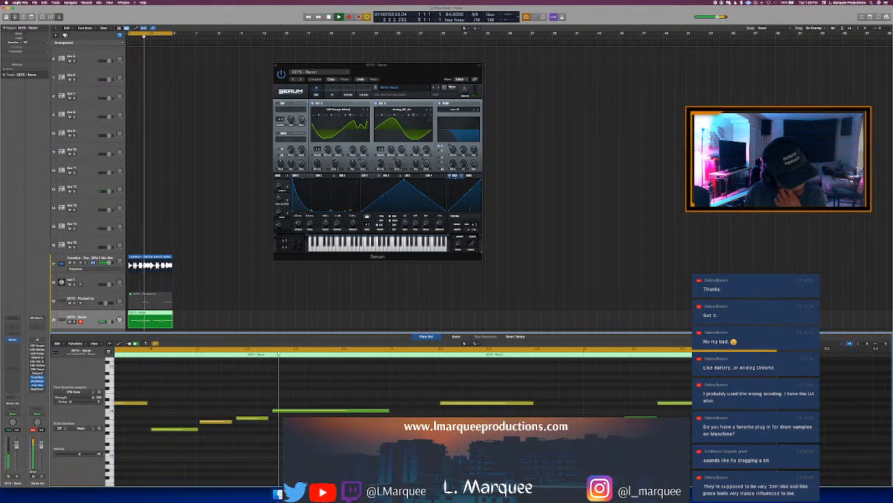
pyautogui.press('space')
pyautogui.click(291, 412)
pyautogui.hotkey('alt', 'Up')
pyautogui.hotkey('alt', 'Up')
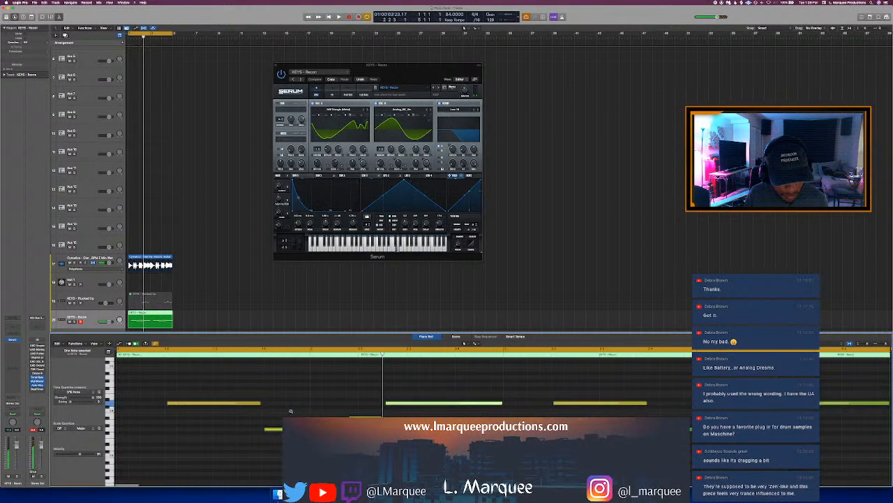
pyautogui.press('space')
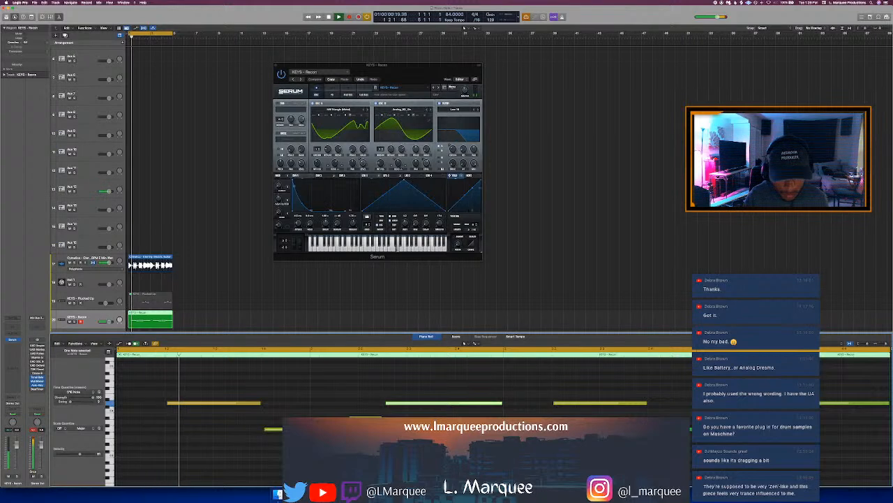
pyautogui.press('p')
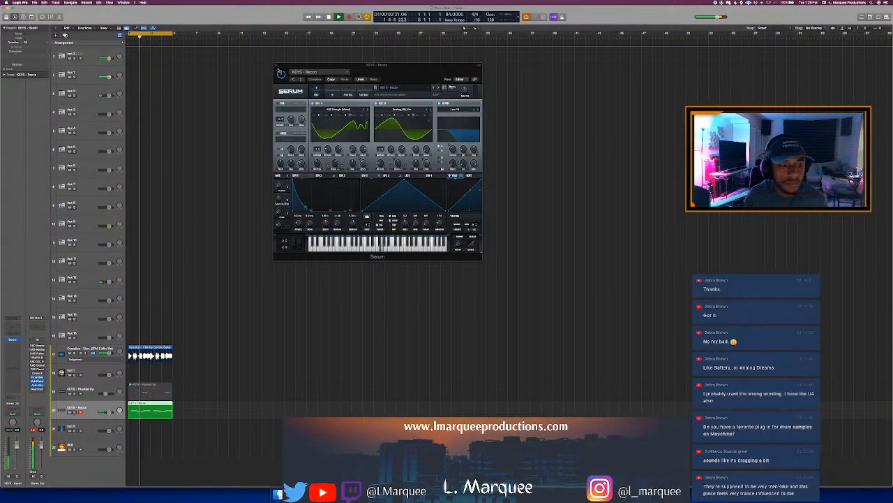
# Duplicate the KEYS - Recon track, load the KEYS - Ultra Chill preset in its Serum, and audition it with the loop
pyautogui.click(277, 65)
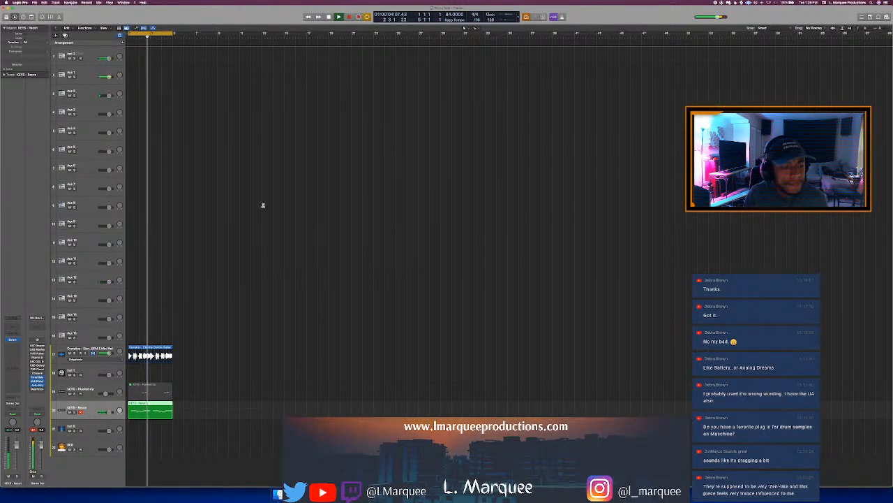
pyautogui.press('super+d')
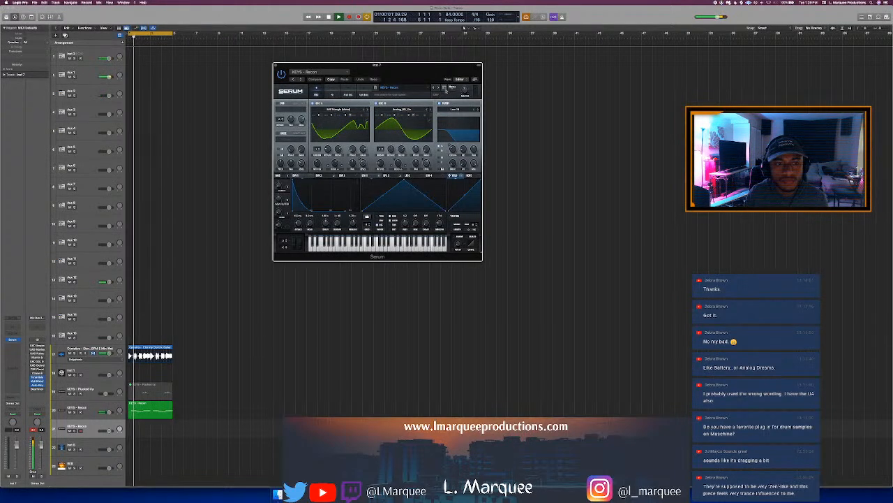
pyautogui.click(437, 88)
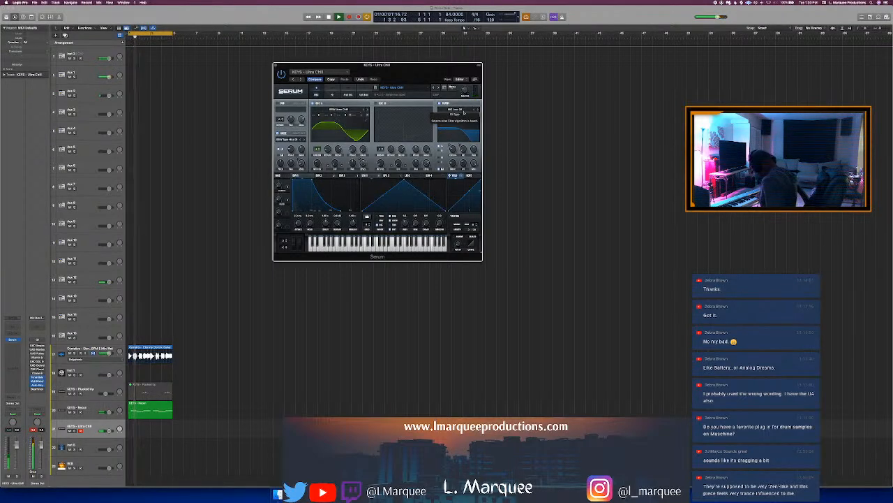
pyautogui.press('space')
pyautogui.press('space')
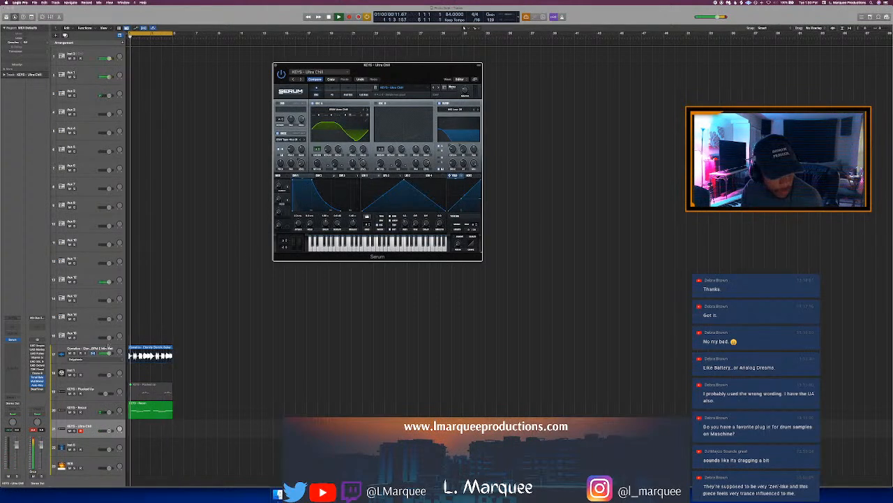
# Solo the tracks from the Cymatics loop through KEYS - Ultra Chill and adjust the KEYS - Ultra Chill volume
pyautogui.keyDown('shift'); pyautogui.click(103, 351); pyautogui.keyUp('shift')
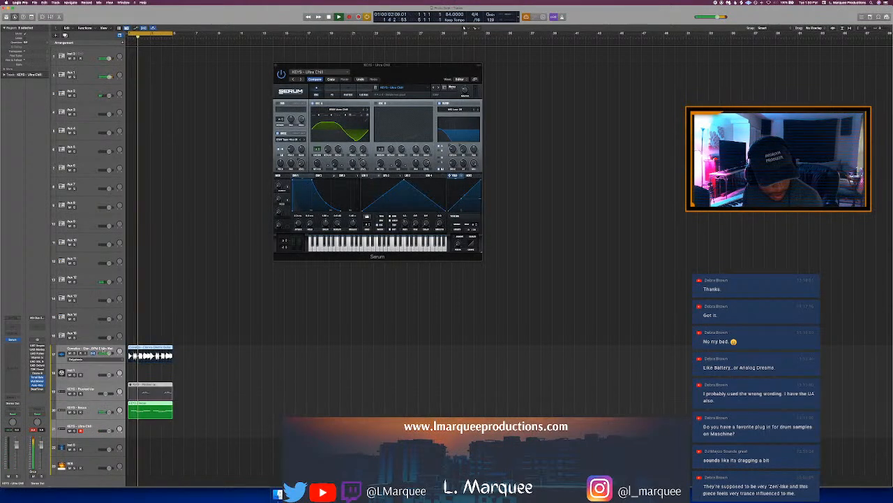
pyautogui.press('s')
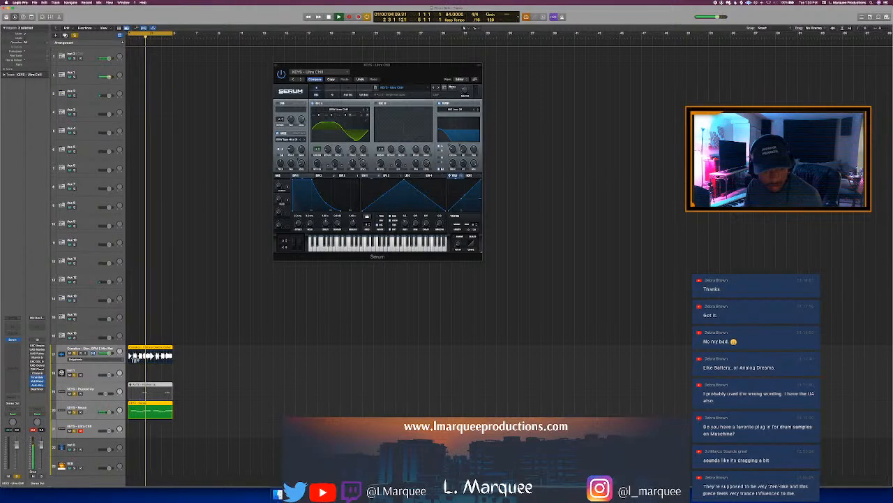
pyautogui.click(135, 426)
pyautogui.moveTo(109, 431); pyautogui.dragTo(109, 431)
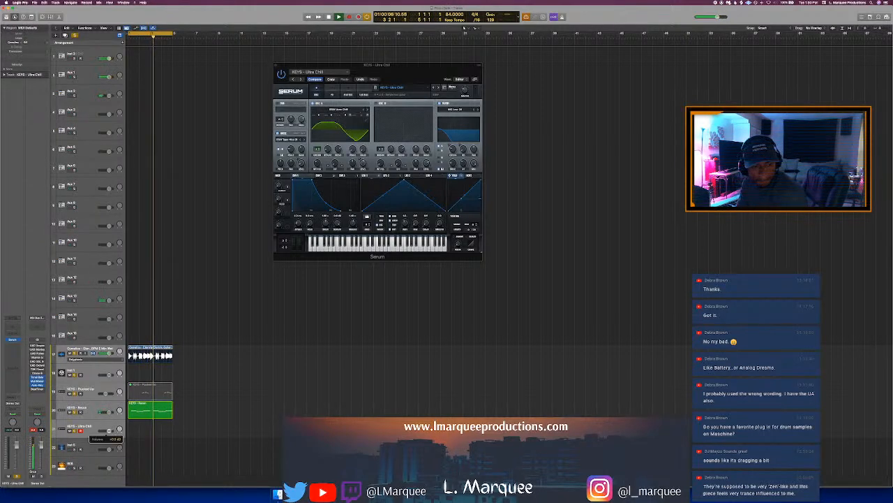
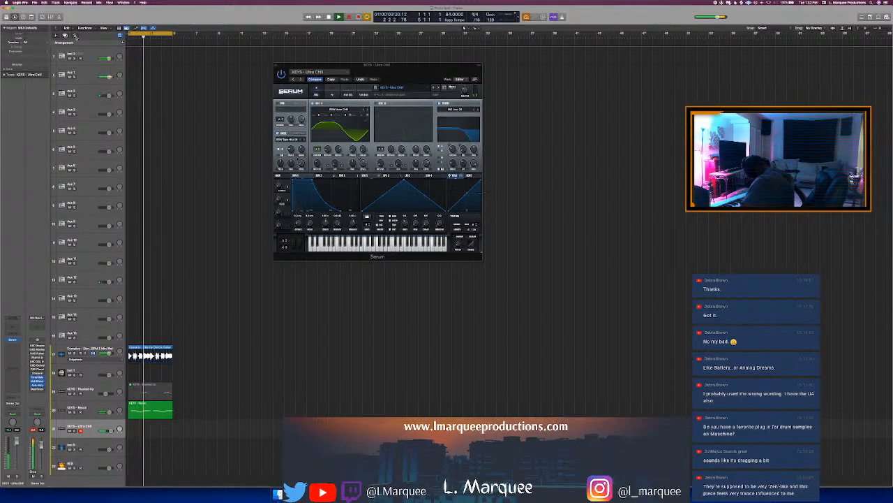
# Restart playback from the beginning to rehearse the KEYS - Ultra Chill part over the loop
pyautogui.press('space')
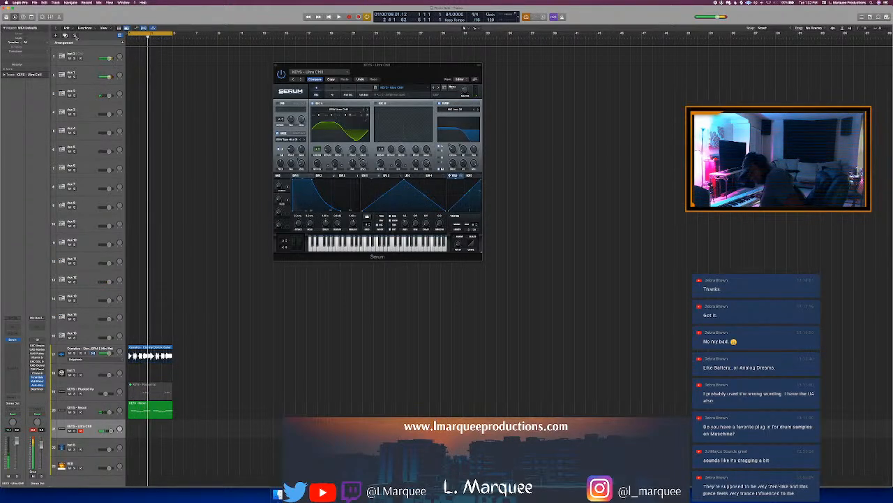
pyautogui.press('Return')
pyautogui.press('space')
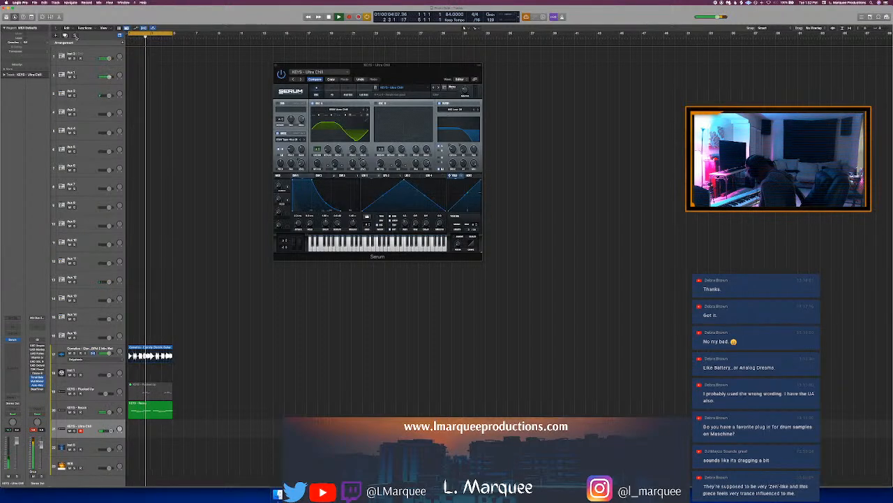
pyautogui.press('space')
pyautogui.press('r')
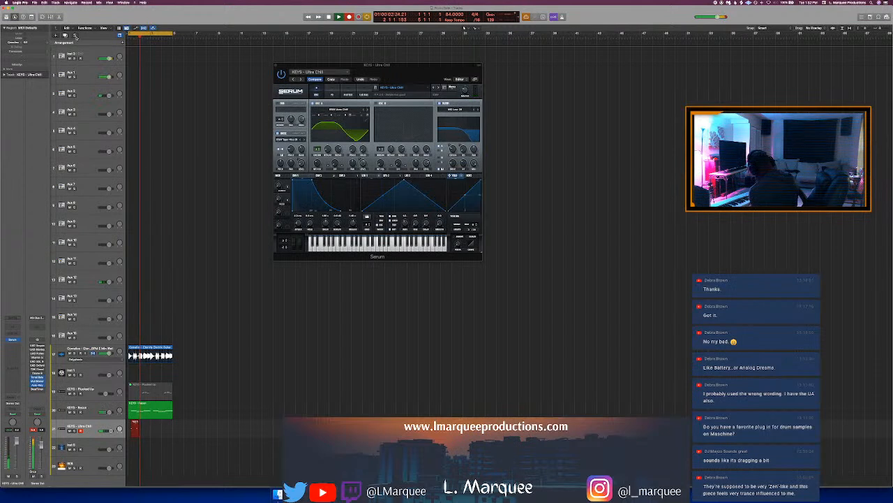
pyautogui.press('space')
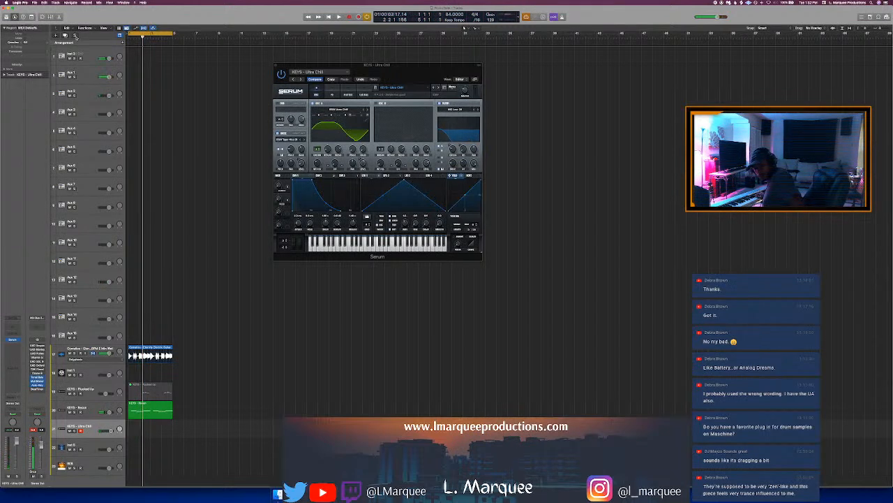
# Record a four-bar part on the KEYS - Ultra Chill track and play it back
pyautogui.press('r')
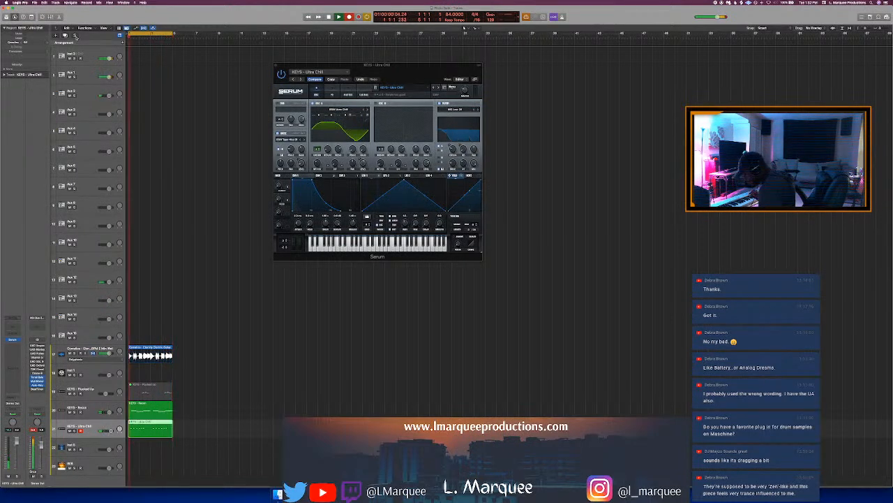
pyautogui.press('space')
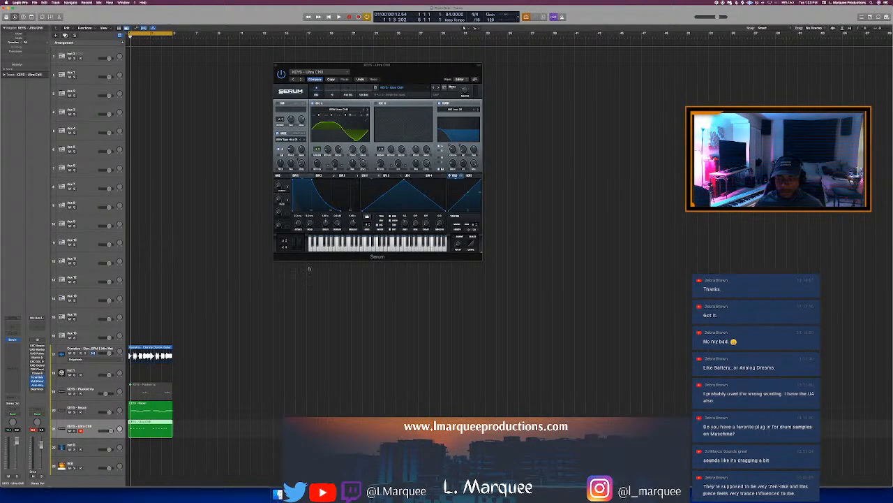
pyautogui.press('space')
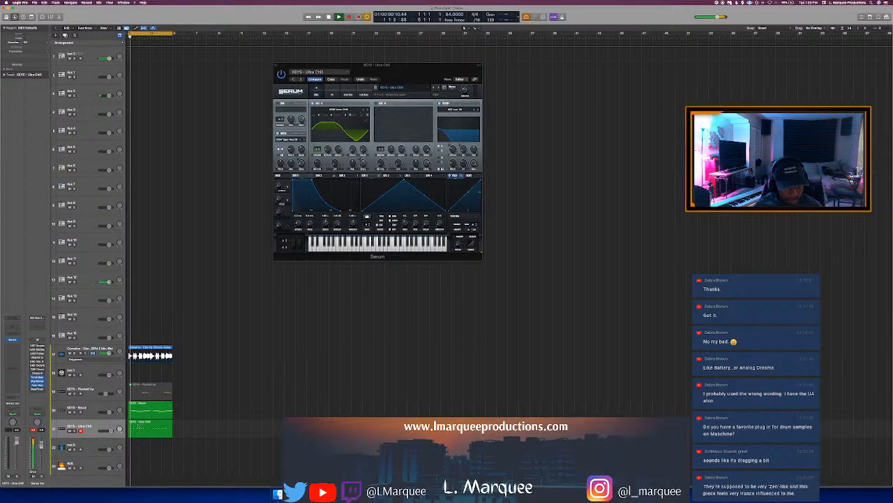
# Open the KEYS - Ultra Chill region in the Piano Roll and solo the KEYS - Recon and KEYS - Ultra Chill tracks
pyautogui.press('p')
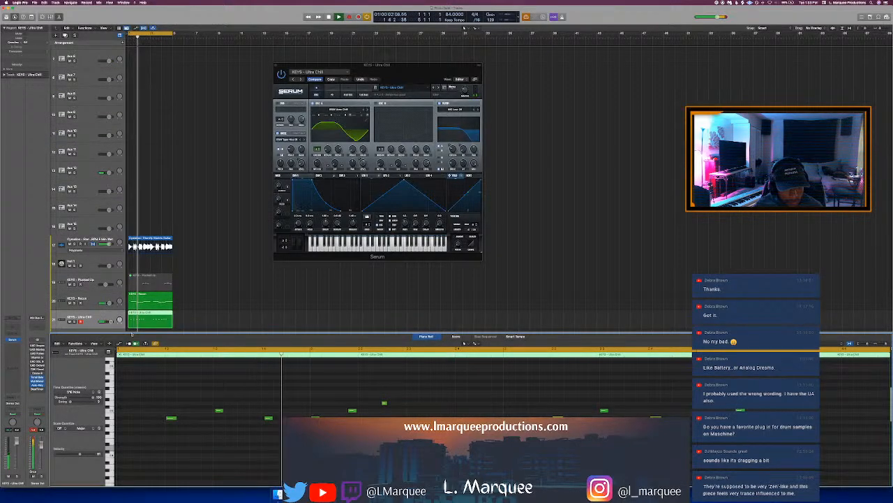
pyautogui.keyDown('shift'); pyautogui.click(87, 302); pyautogui.keyUp('shift')
pyautogui.press('s')
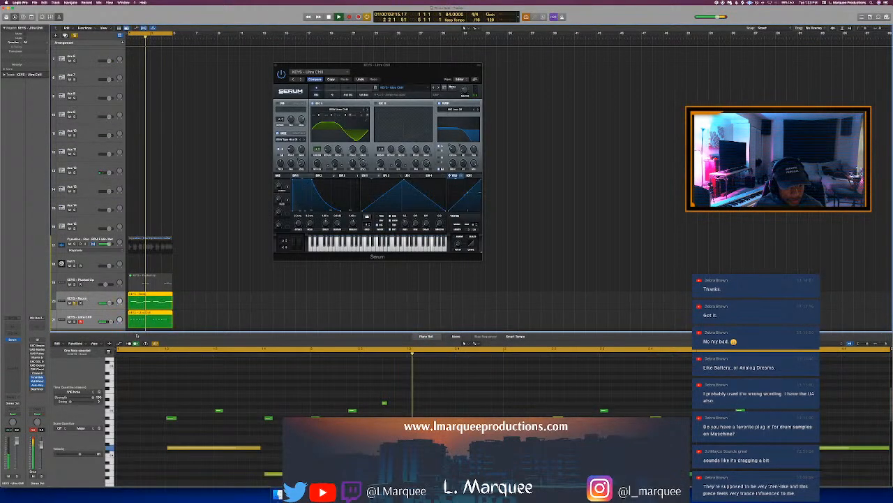
# Replay the soloed KEYS - Recon and KEYS - Ultra Chill parts from the beginning
pyautogui.press('Return')
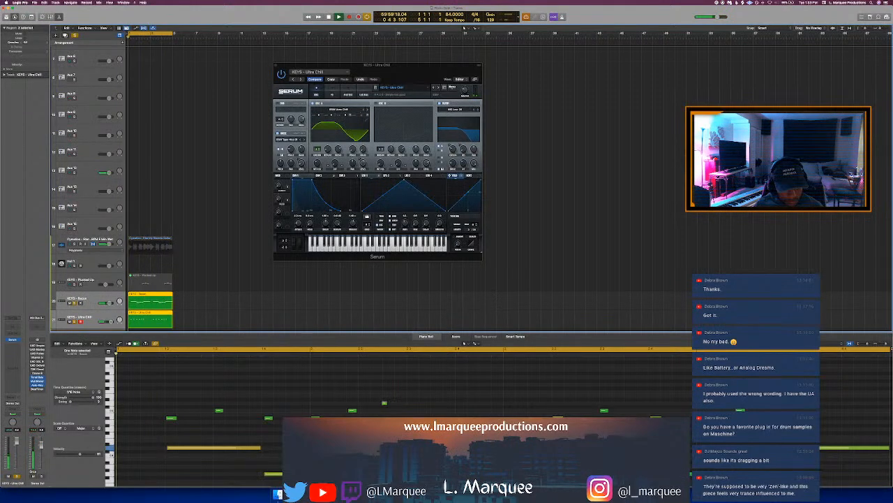
pyautogui.hotkey('ctrl', 'Up')
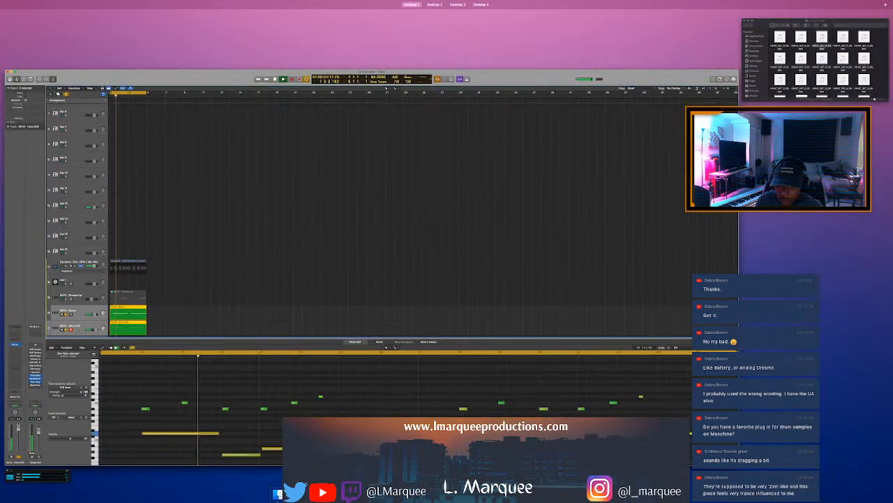
pyautogui.hotkey('ctrl', 'Up')
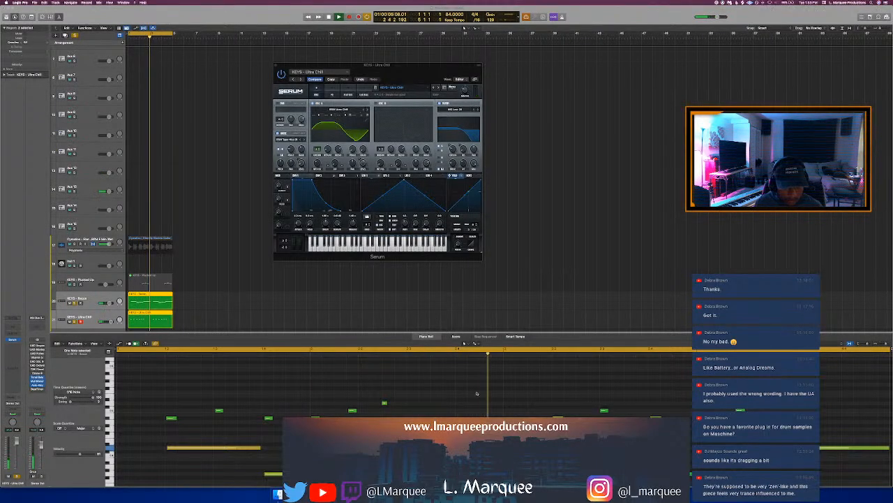
pyautogui.press('Return')
pyautogui.press('space')
pyautogui.press('space')
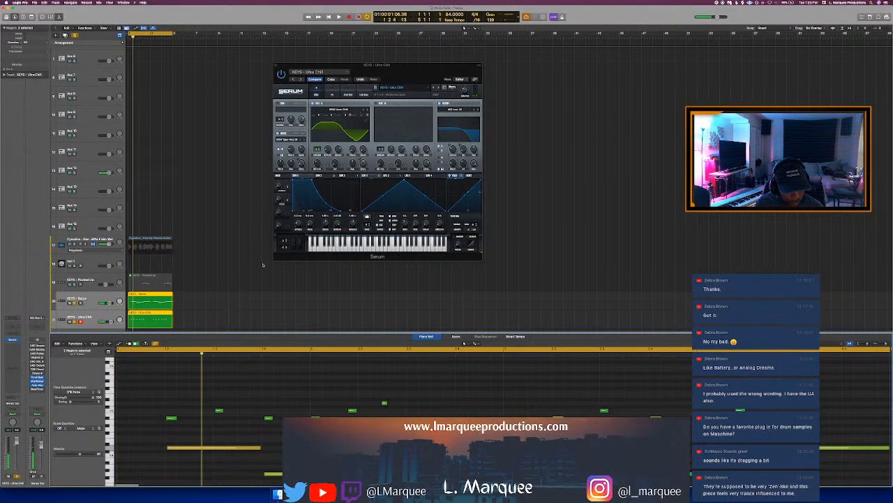
# Show only the KEYS - Ultra Chill region's notes in the Piano Roll and play the part from the beginning
pyautogui.press('Return')
pyautogui.press('space')
pyautogui.click(202, 313)
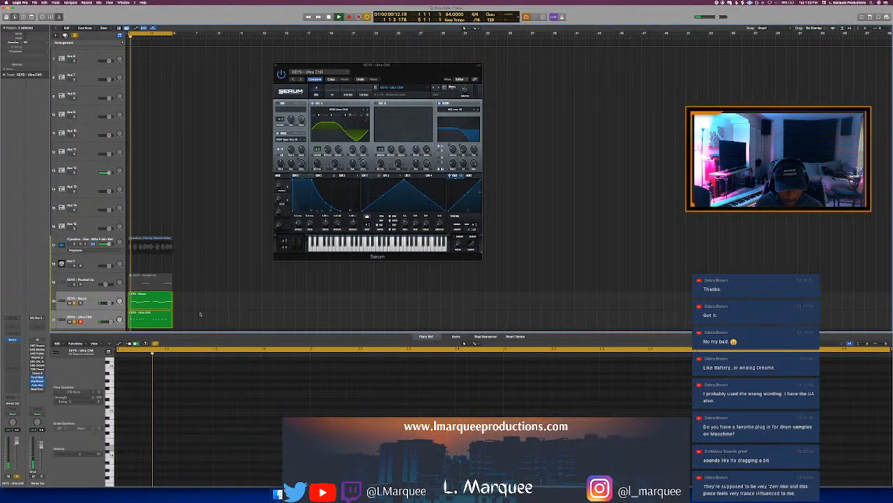
pyautogui.click(168, 323)
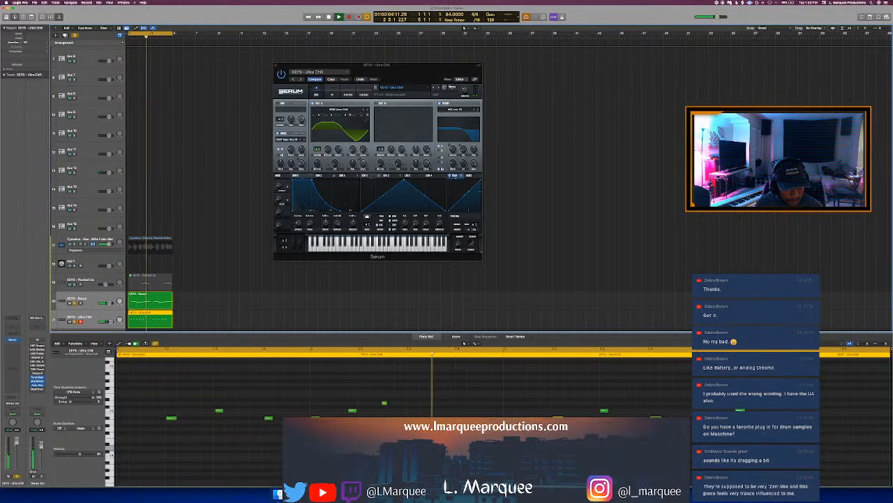
pyautogui.press('Return')
pyautogui.press('space')
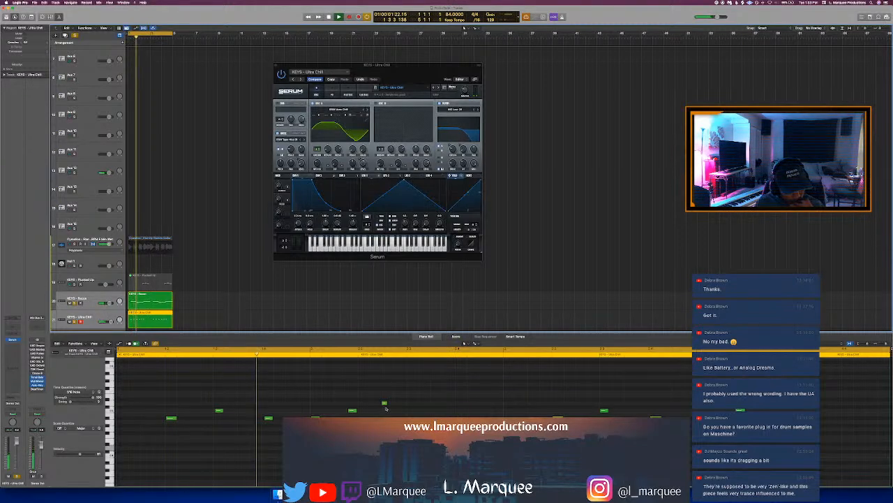
pyautogui.press('space')
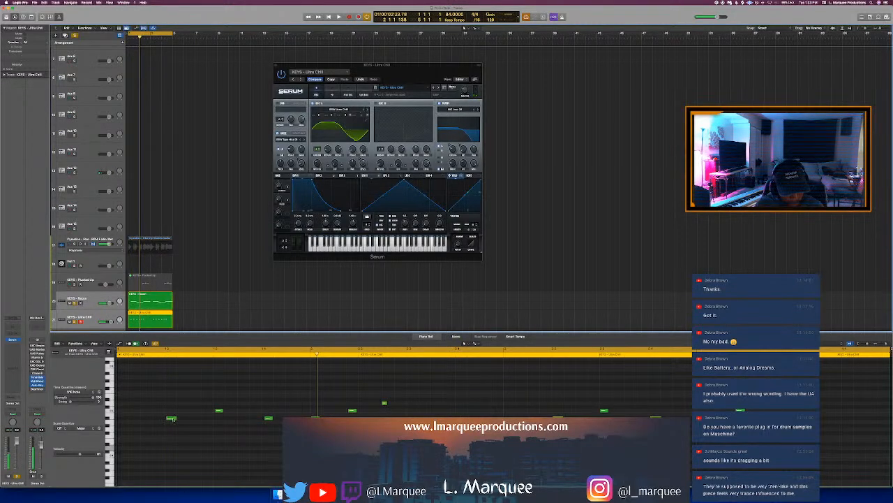
# Lower the KEYS - Ultra Chill note at beat 4 of bar 1 by a semitone and nudge bar 2's highest note slightly later
pyautogui.click(171, 419)
pyautogui.click(268, 419)
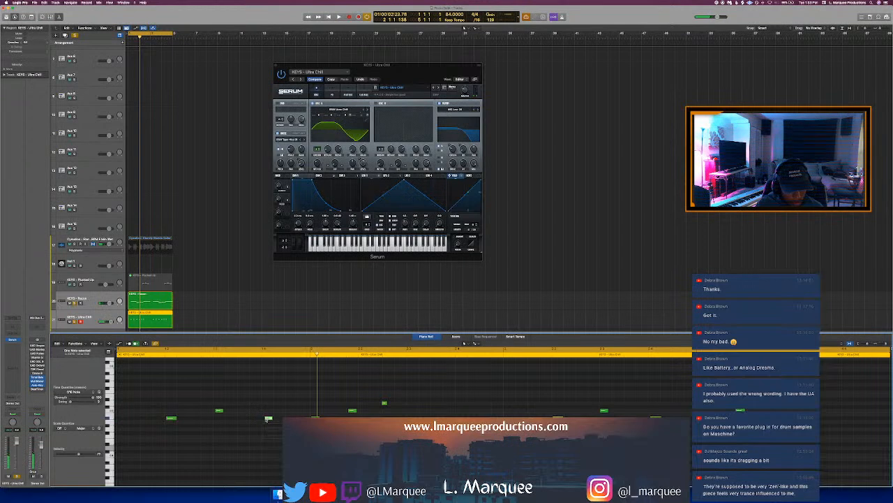
pyautogui.press('space')
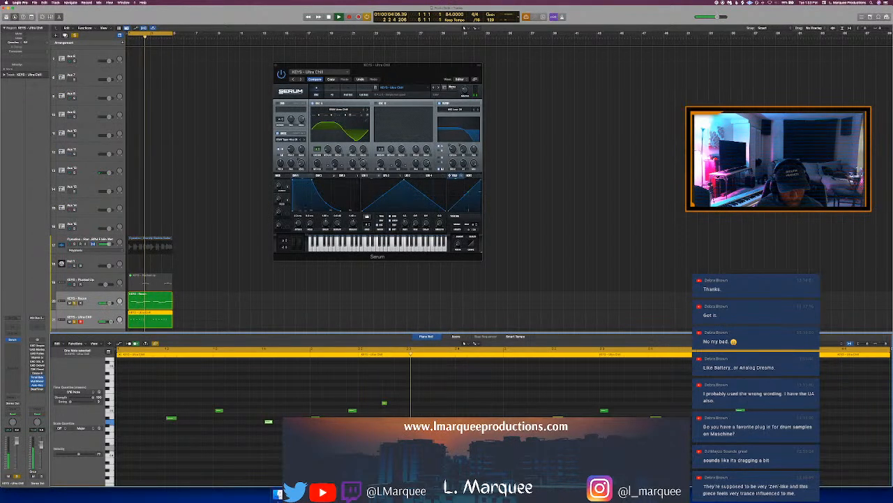
pyautogui.moveTo(385, 404); pyautogui.dragTo(387, 403)
pyautogui.press('space')
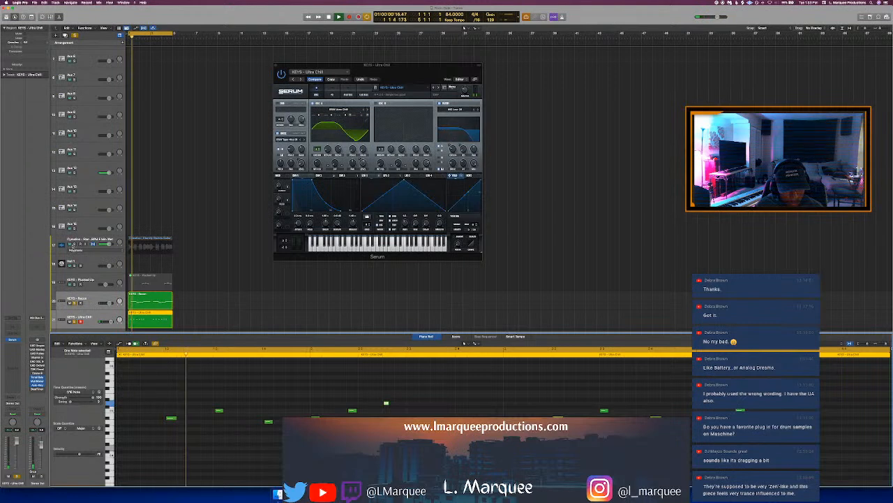
# Solo the Cymatics loop along with the two key tracks and play the KEYS - Ultra Chill edit against it
pyautogui.click(74, 244)
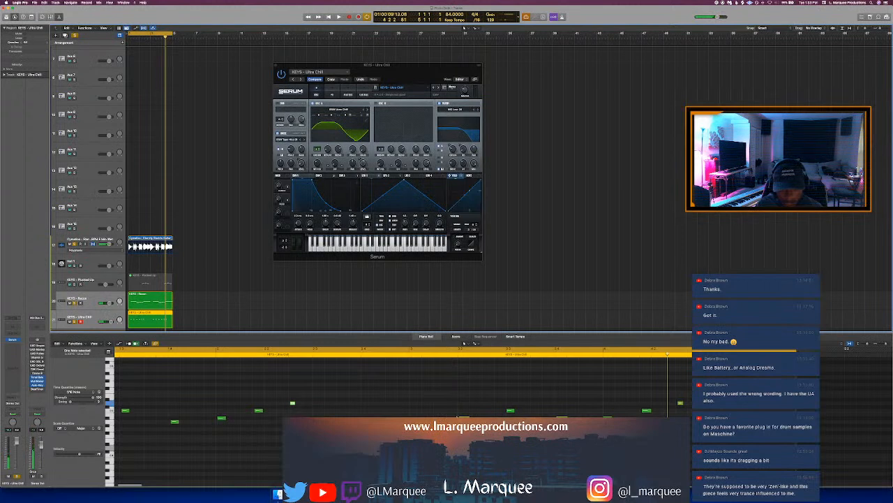
pyautogui.click(511, 410)
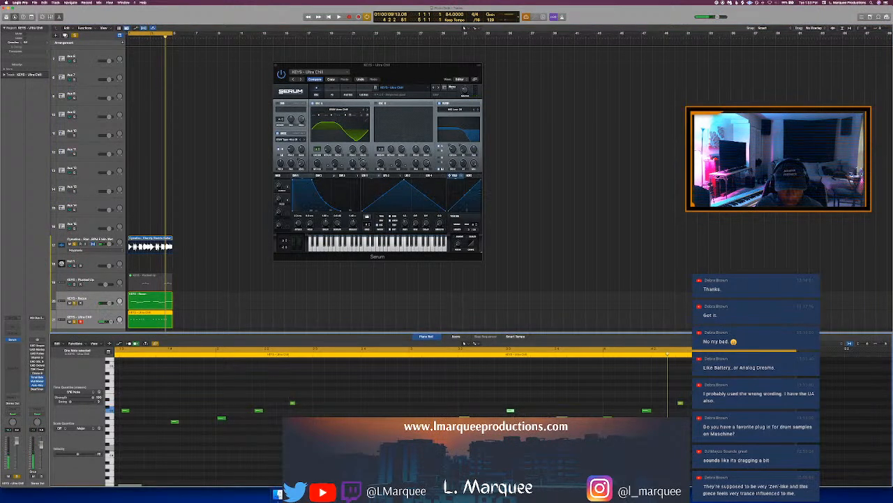
pyautogui.press('Right')
pyautogui.hscroll(-3, 601, 362)
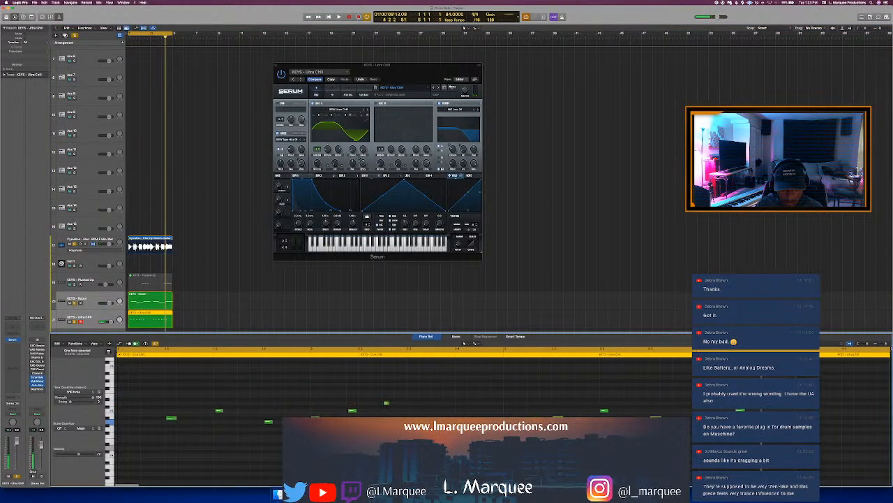
pyautogui.click(534, 349)
pyautogui.press('space')
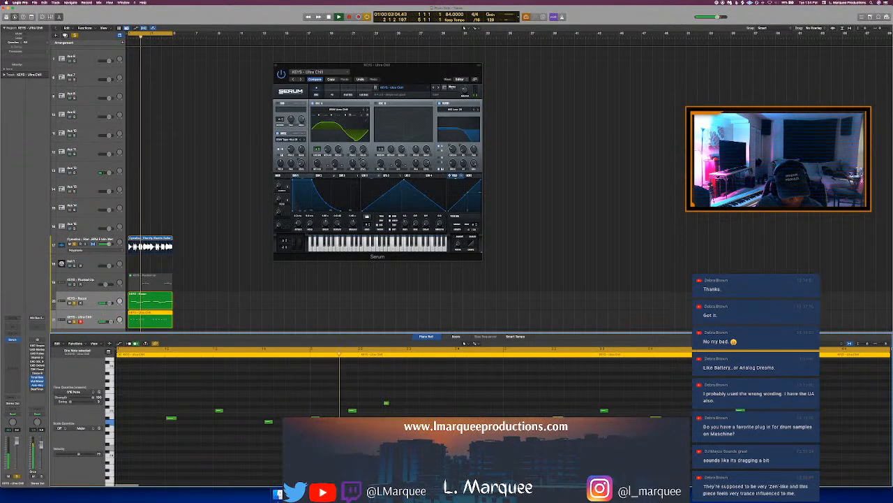
# Lower the KEYS - Ultra Chill note at beat 4 of bar 1 two more semitones and play it back
pyautogui.press('space')
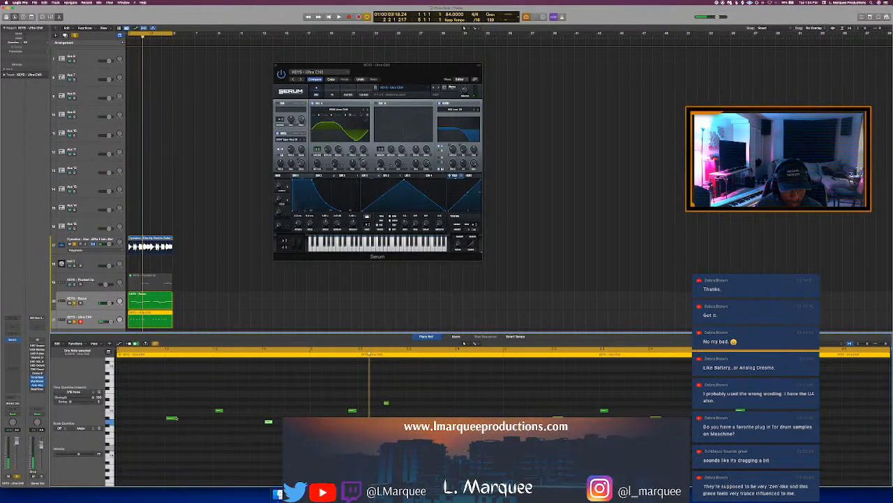
pyautogui.click(268, 422)
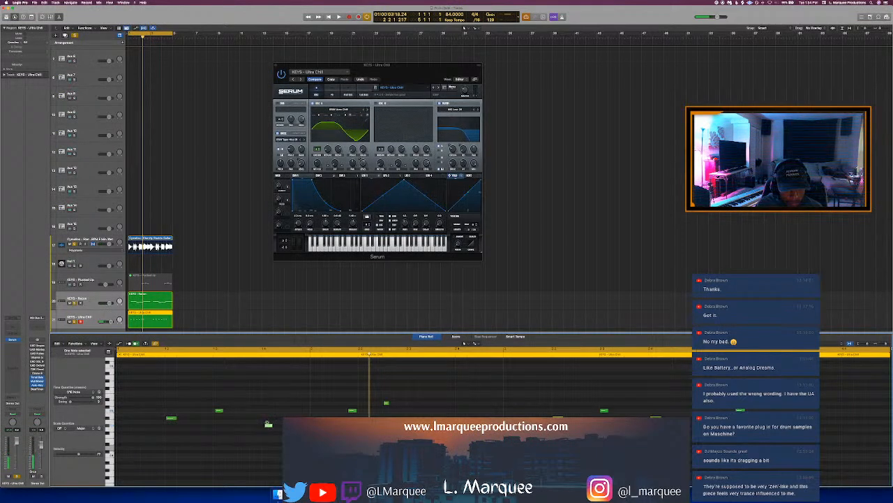
pyautogui.hotkey('alt', 'Down')
pyautogui.press('space')
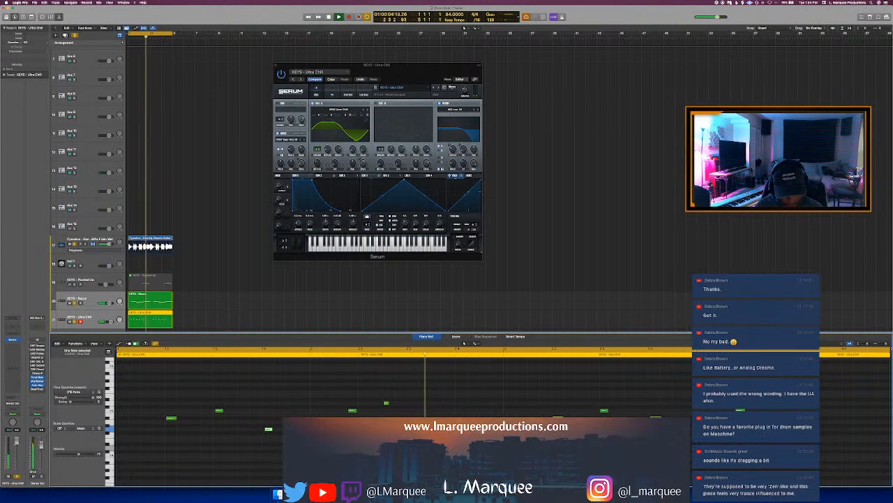
pyautogui.press('space')
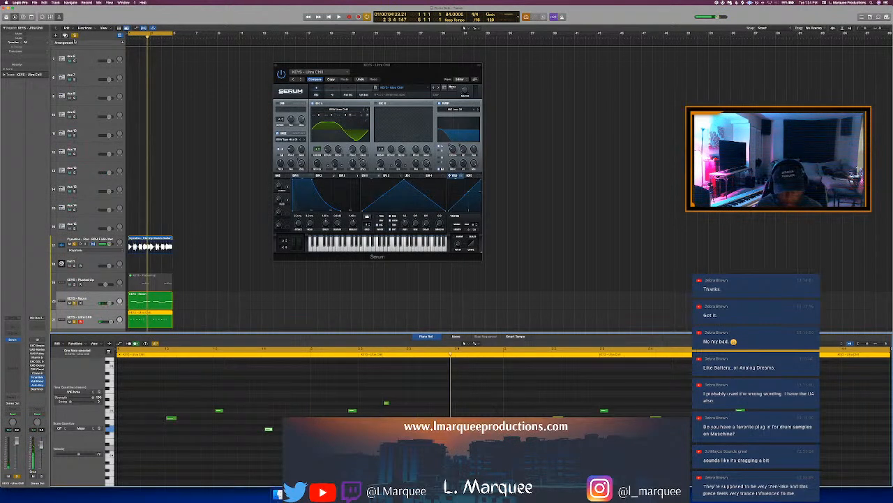
# Clear all track solos, play the full arrangement, and close the Piano Roll and the KEYS - Ultra Chill Serum window
pyautogui.click(75, 35)
pyautogui.press('space')
pyautogui.press('p')
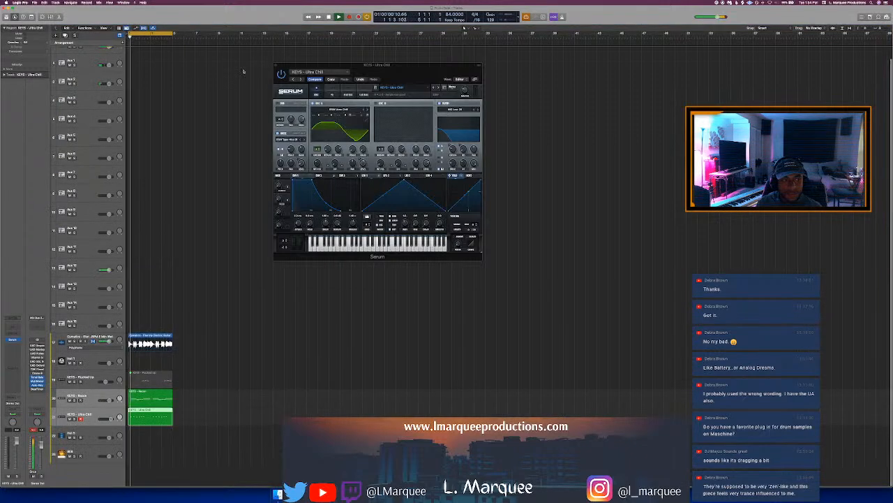
pyautogui.click(274, 65)
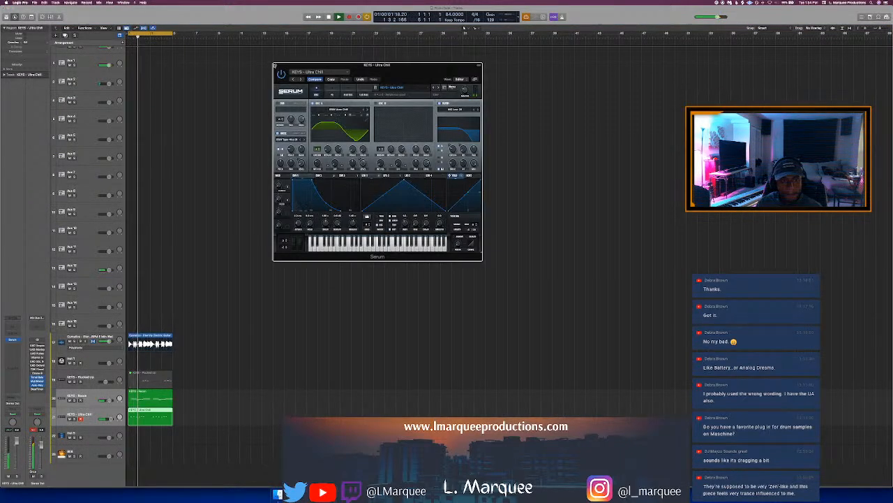
pyautogui.click(274, 66)
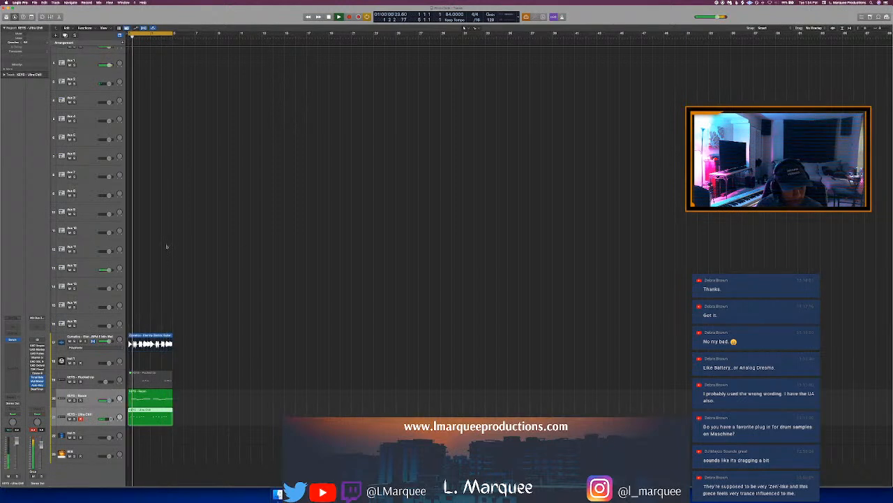
# Open Komplete Kontrol on the Inst 1 track and restart playback
pyautogui.click(101, 355)
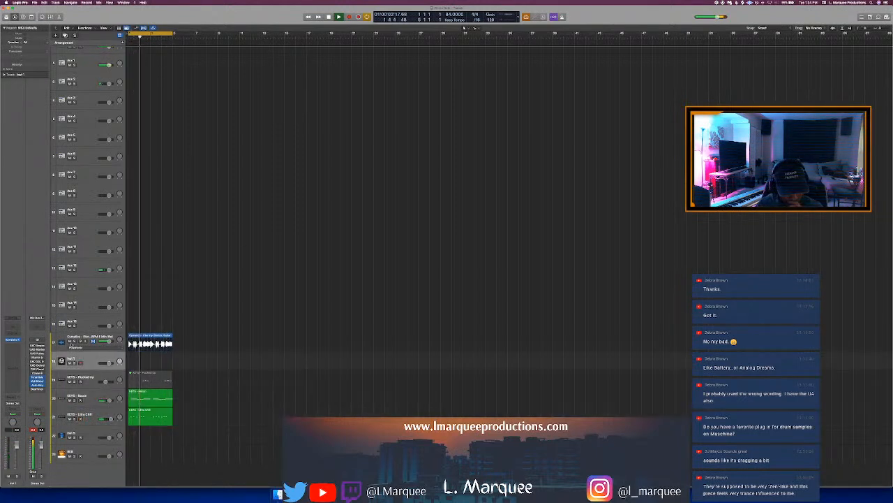
pyautogui.click(14, 340)
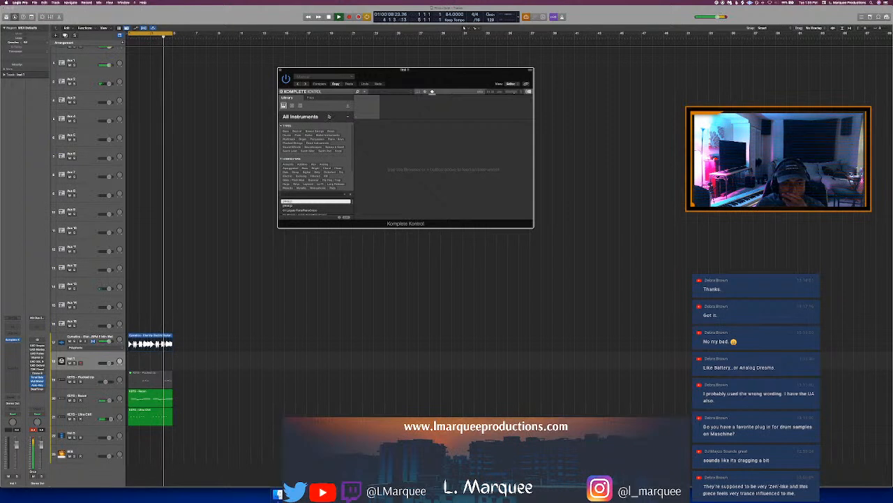
pyautogui.press('Return')
# Duplicate the KEYS - Ultra Chill track and load the Bass 2000s preset from the ADSR_LO-FIRE user folder into its Serum
pyautogui.click(90, 415)
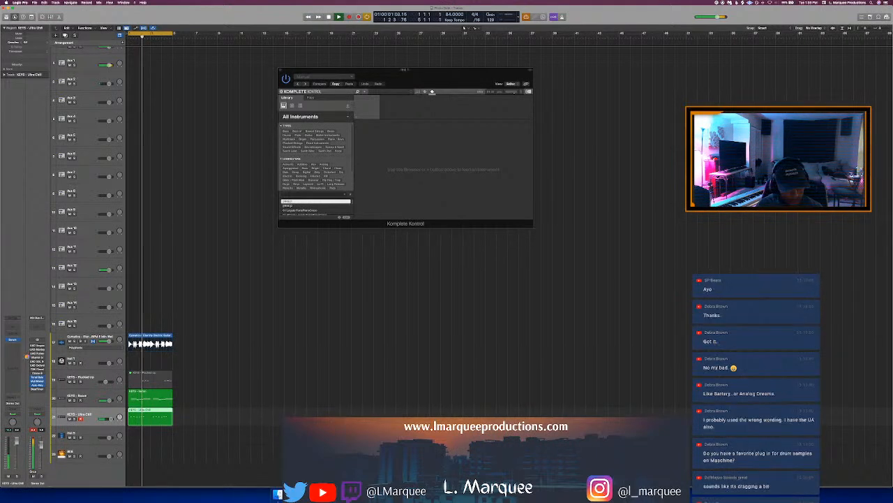
pyautogui.press('super+d')
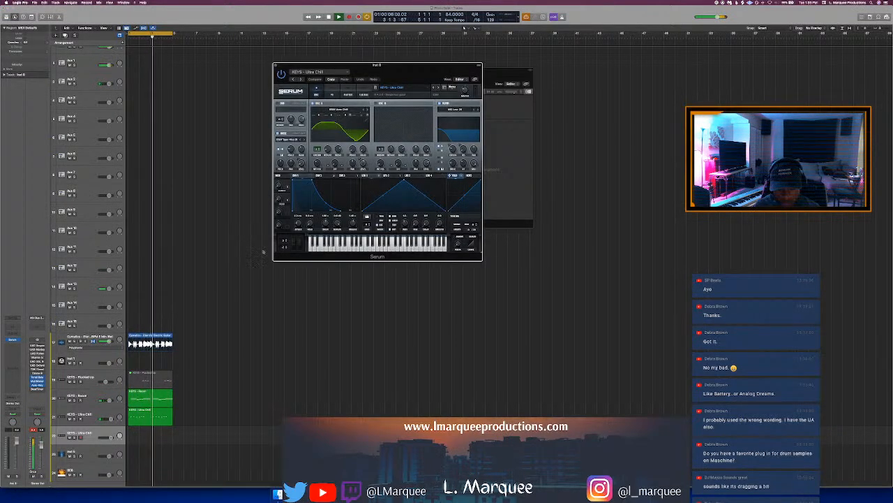
pyautogui.click(400, 90)
pyautogui.moveTo(405, 134)
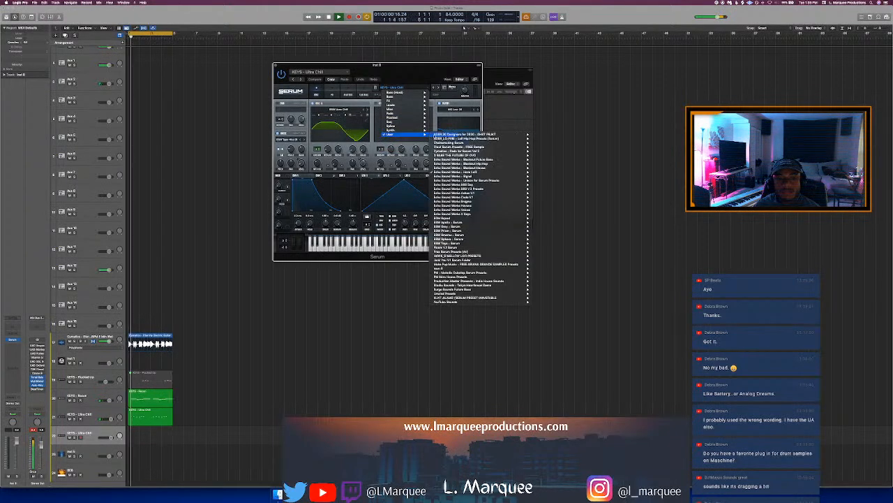
pyautogui.moveTo(508, 140)
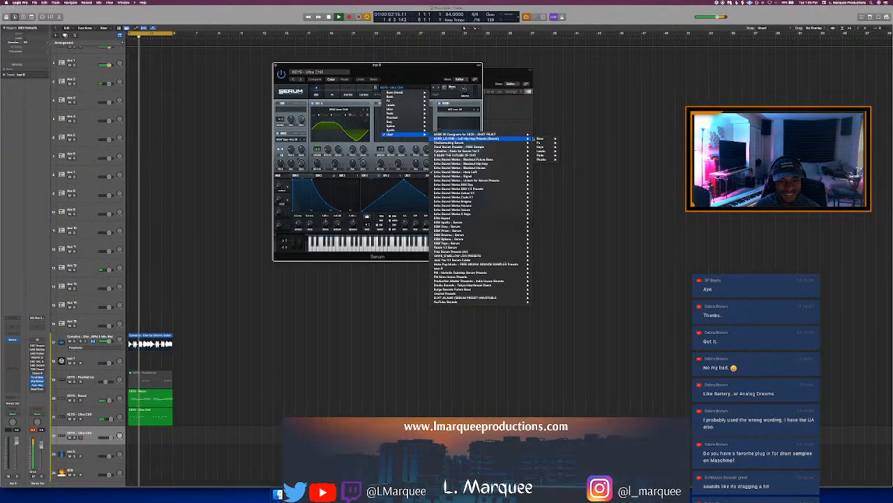
pyautogui.moveTo(540, 138)
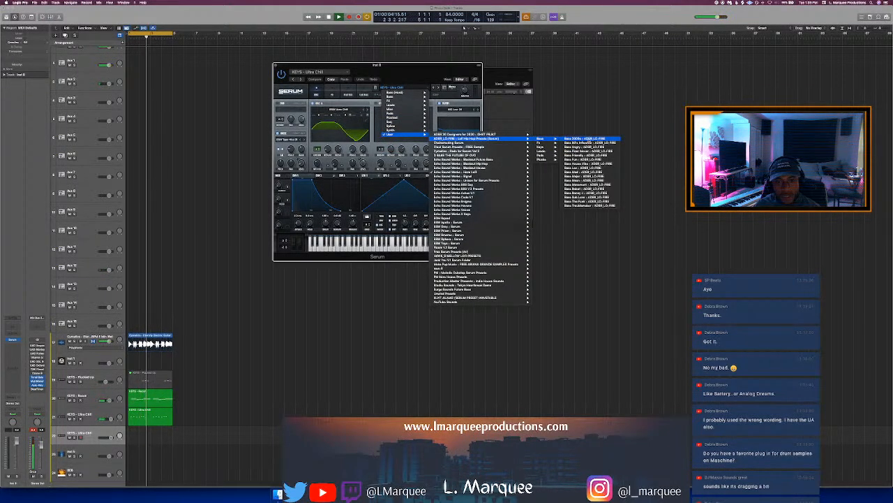
pyautogui.click(588, 139)
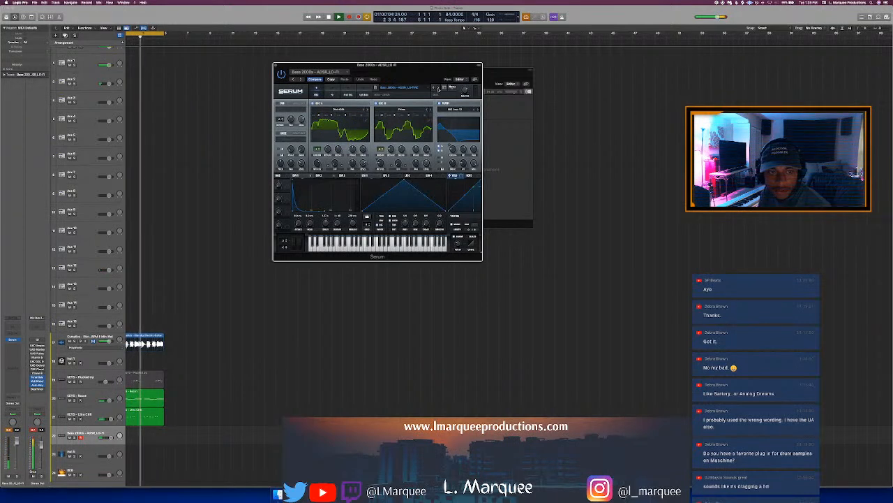
# Audition successive ADSR_LO-FIRE bass presets on the new Serum track and settle on Bass Friendly
pyautogui.click(438, 88)
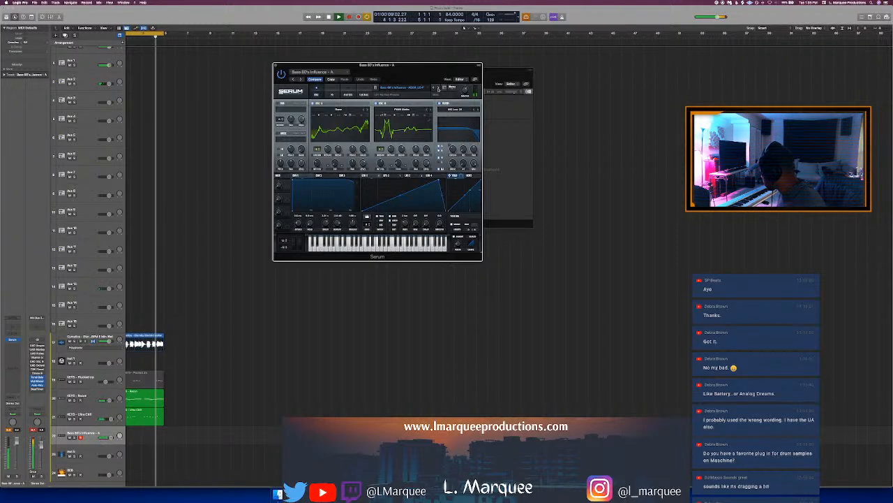
pyautogui.click(438, 89)
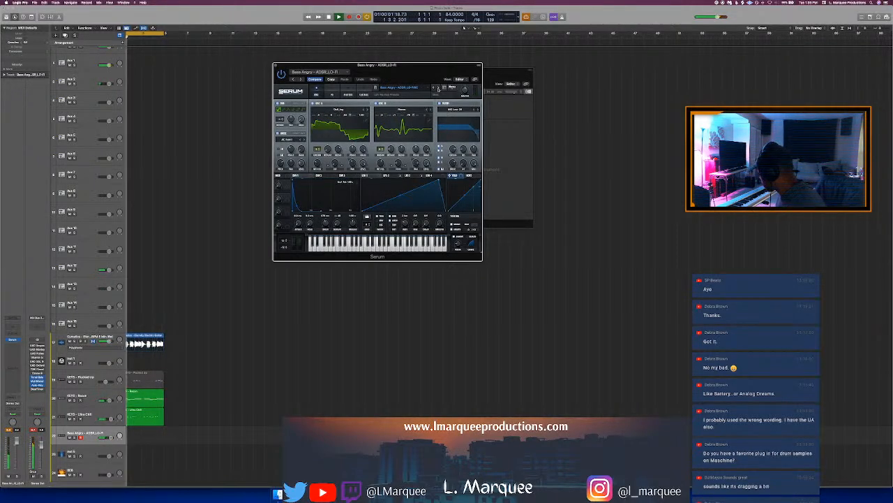
pyautogui.click(438, 89)
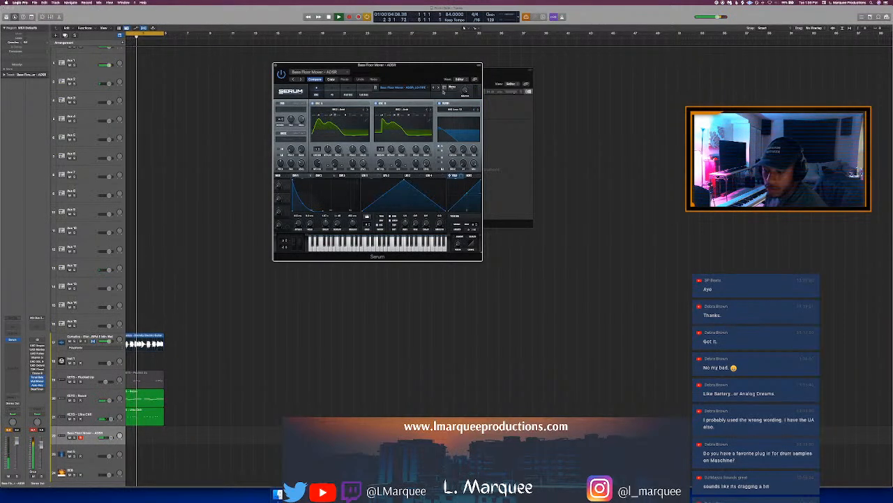
pyautogui.click(442, 88)
pyautogui.click(440, 89)
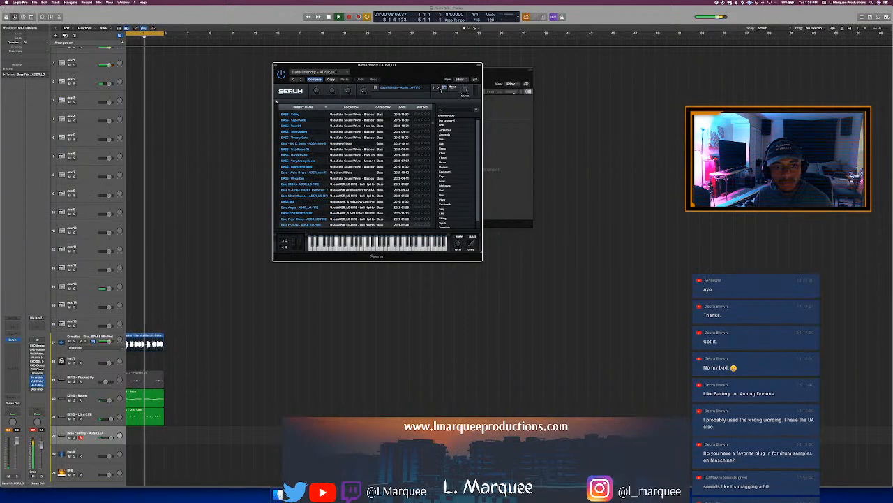
pyautogui.click(444, 89)
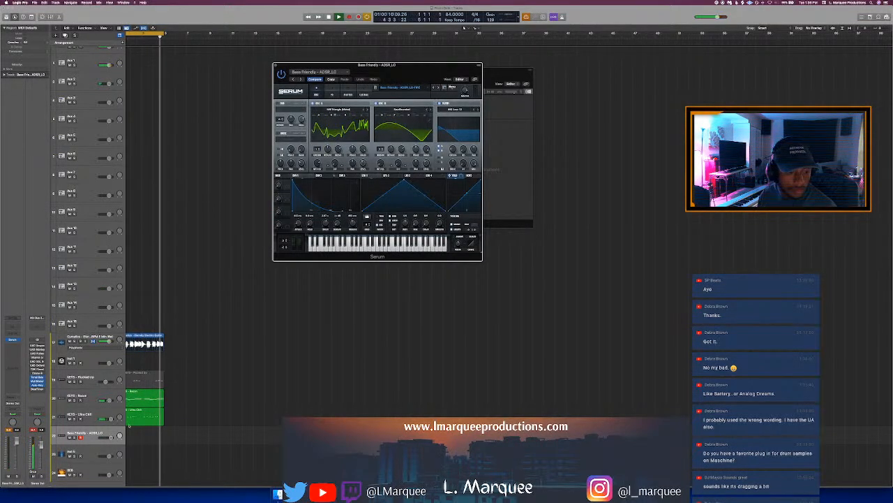
# Audition the Bass Fun, Bass House Vibe and Bass Loc presets on the Serum bass track, stop playback and close Serum
pyautogui.moveTo(110, 434)
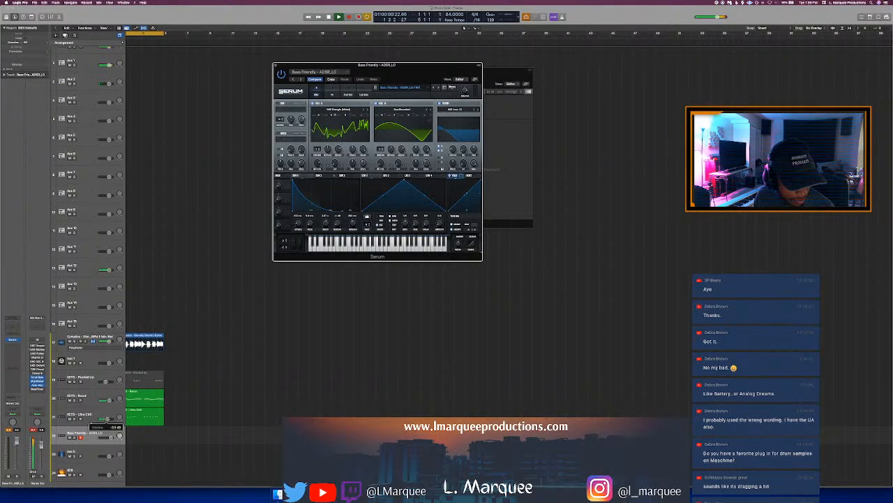
pyautogui.click(92, 428)
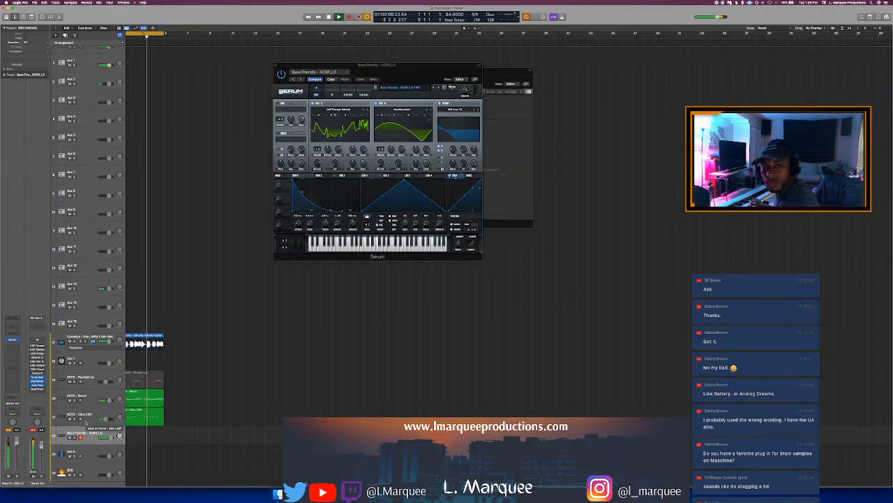
pyautogui.click(85, 419)
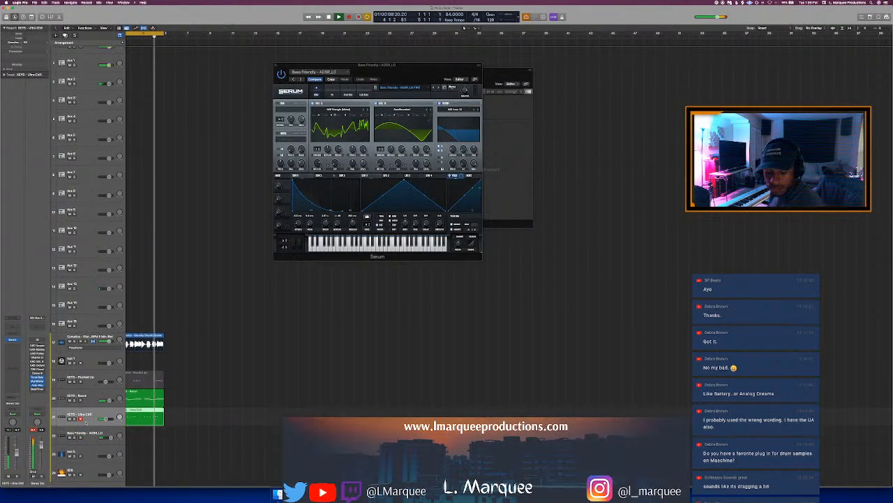
pyautogui.click(91, 431)
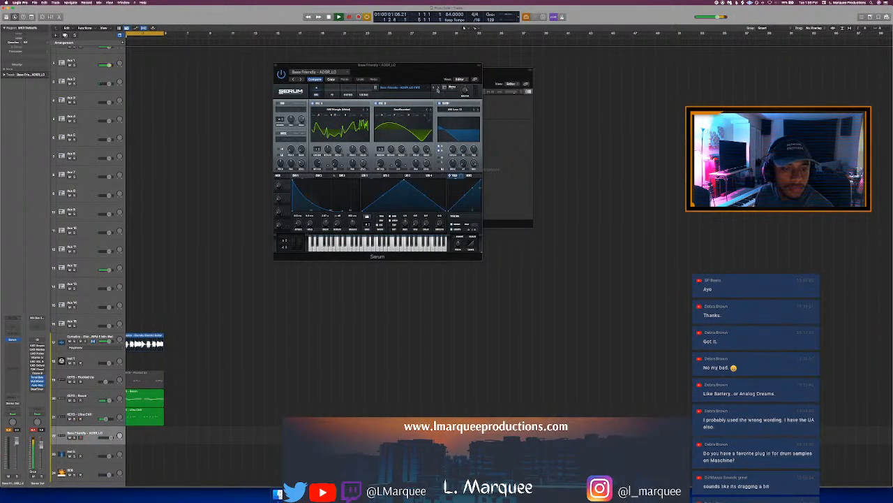
pyautogui.click(438, 88)
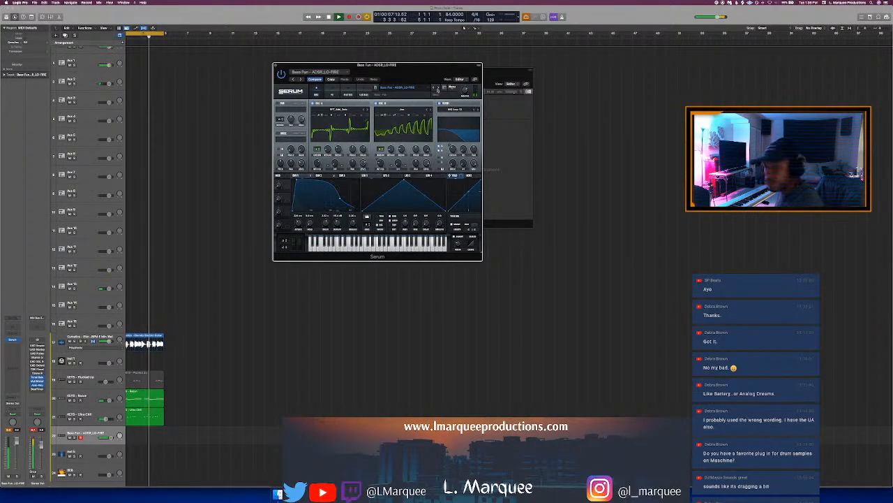
pyautogui.click(438, 89)
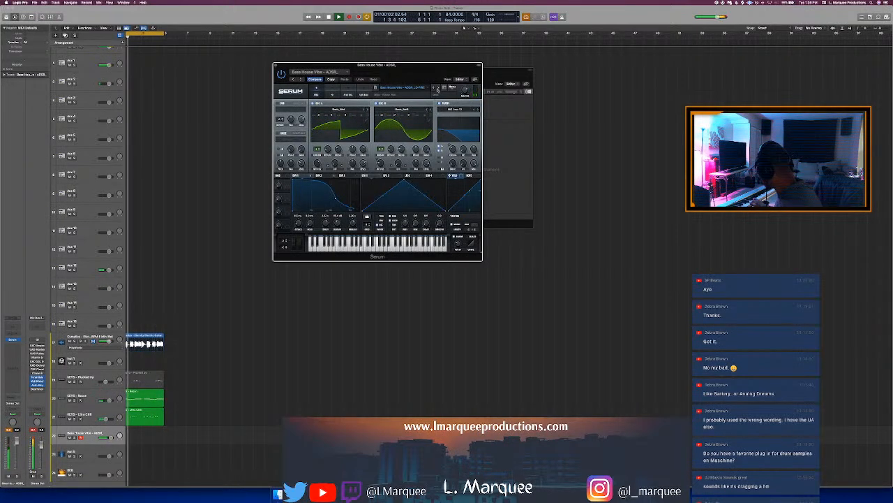
pyautogui.click(437, 88)
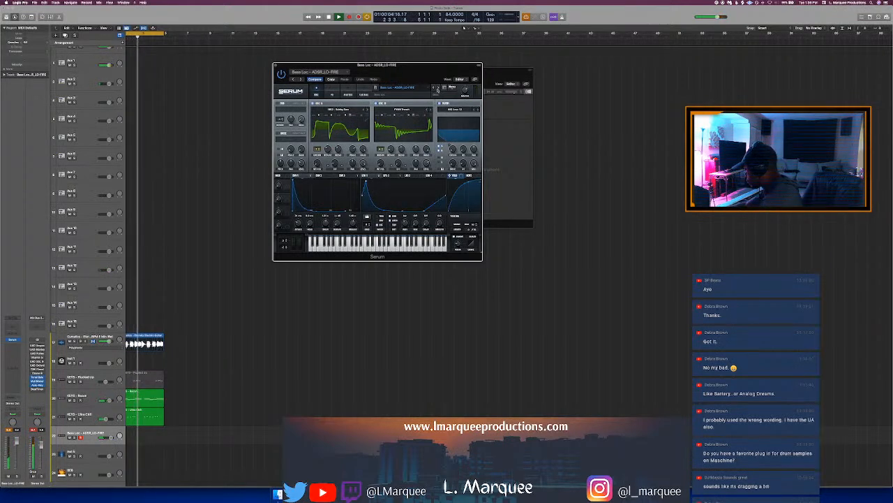
pyautogui.press('space')
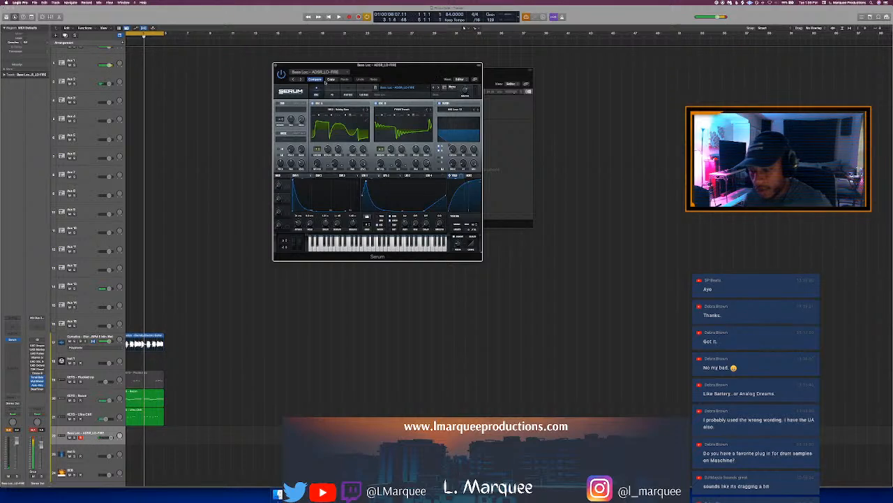
pyautogui.click(276, 65)
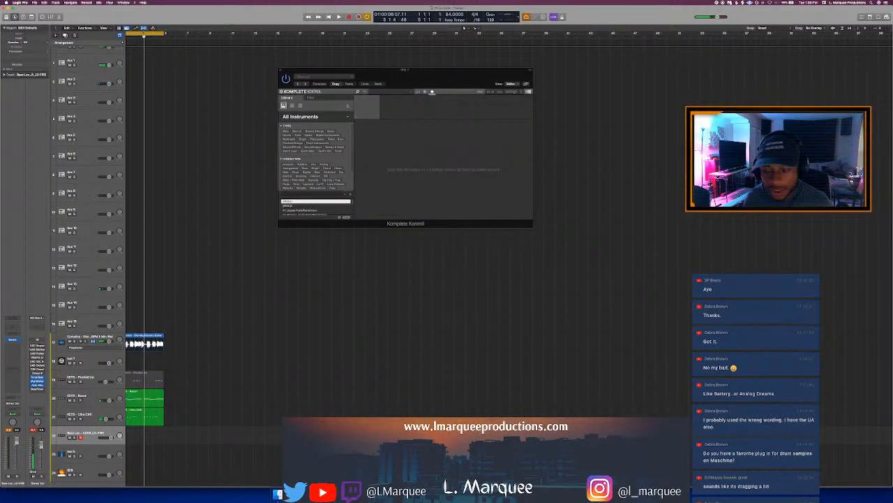
# Select the Inst 1 track, restart playback and load the last listed Monark bass preset in Komplete Kontrol
pyautogui.click(93, 360)
pyautogui.press('space')
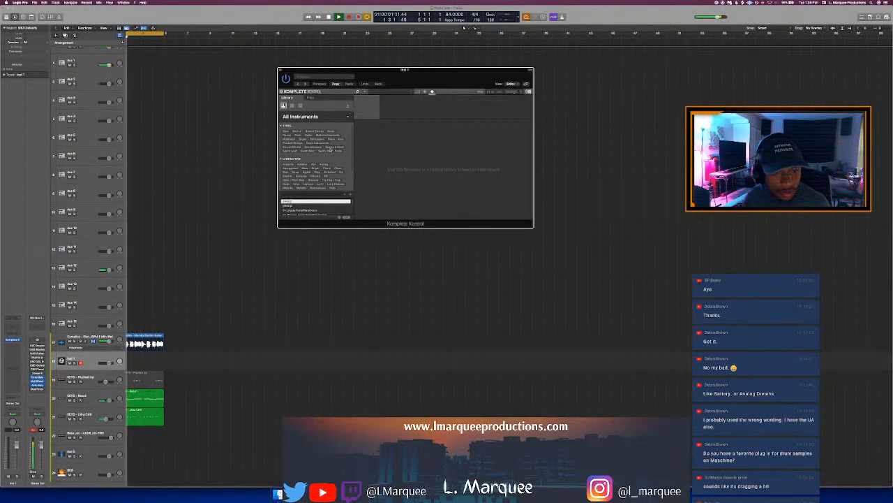
pyautogui.click(333, 116)
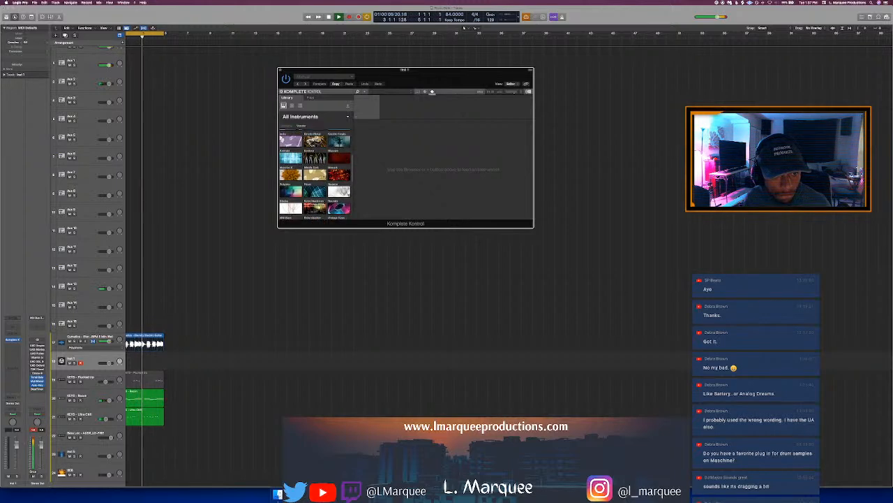
pyautogui.click(350, 175)
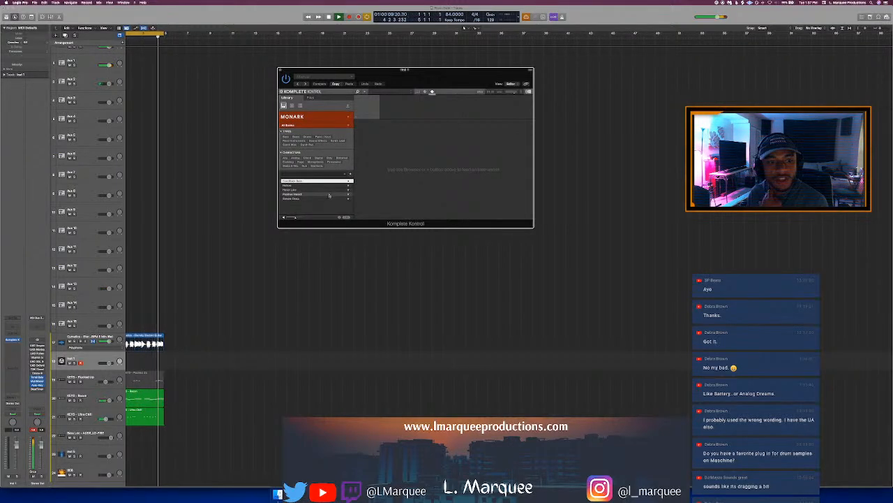
pyautogui.click(326, 198)
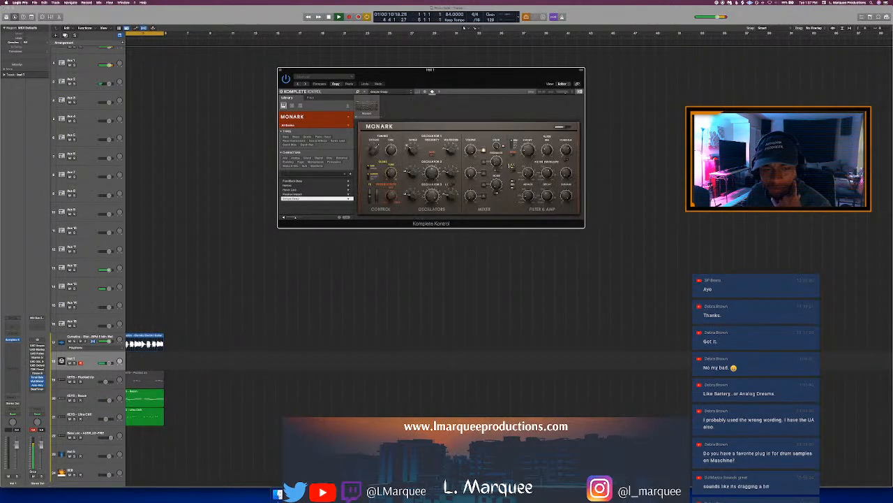
# Lower Monark's amp envelope sustain and record a four-bar bass line on the Inst 1 track
pyautogui.moveTo(565, 197); pyautogui.dragTo(564, 218)
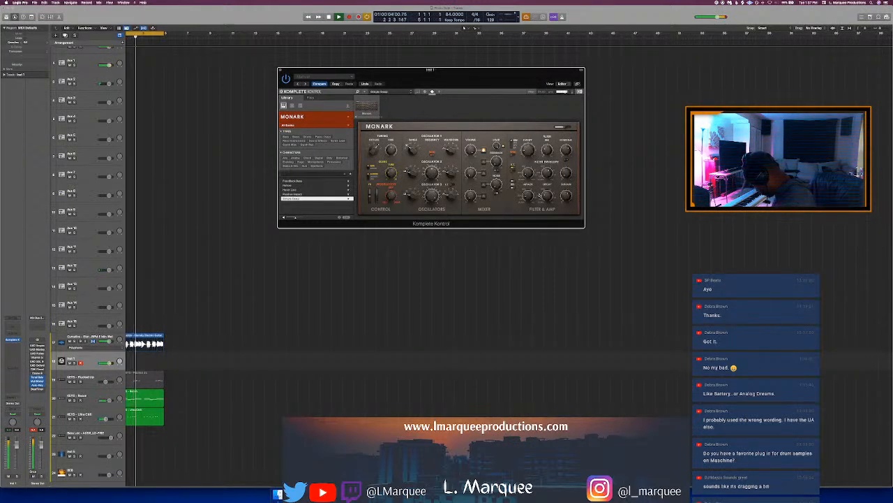
pyautogui.press('space')
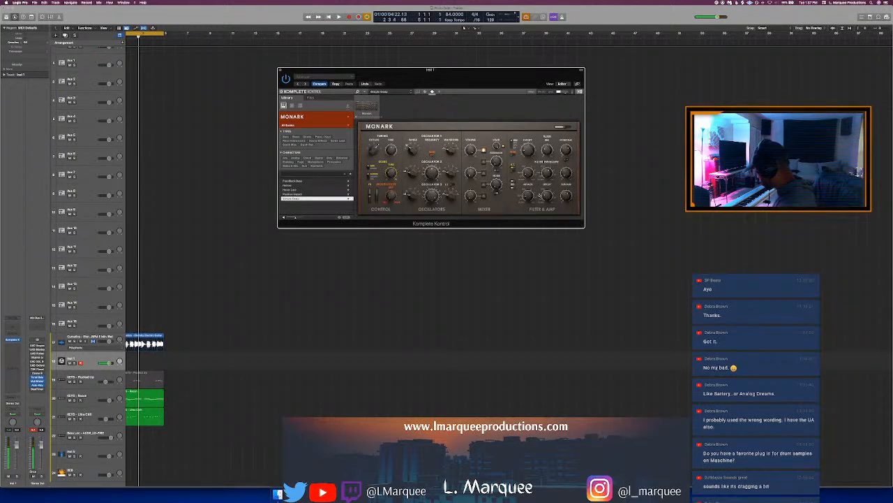
pyautogui.press('space')
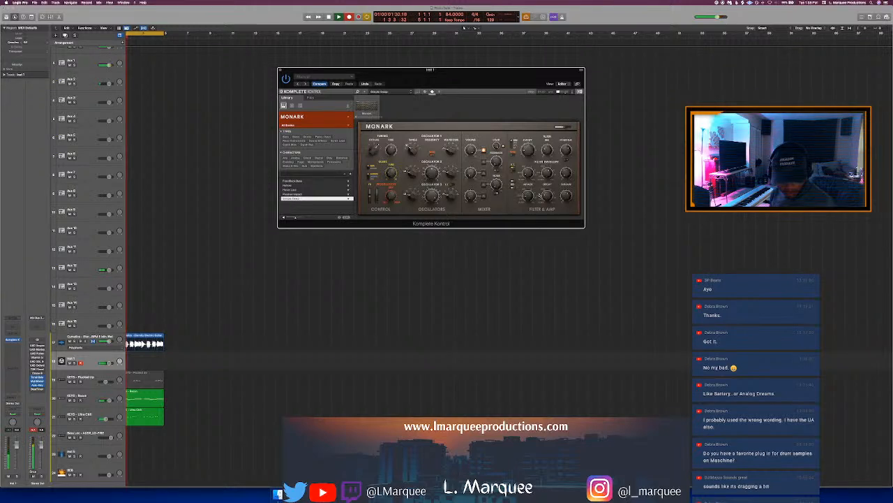
pyautogui.press('r')
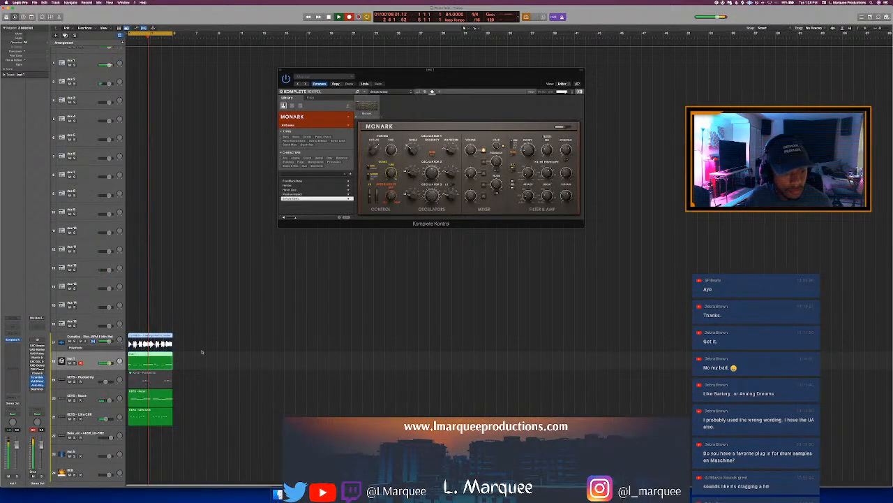
pyautogui.press('space')
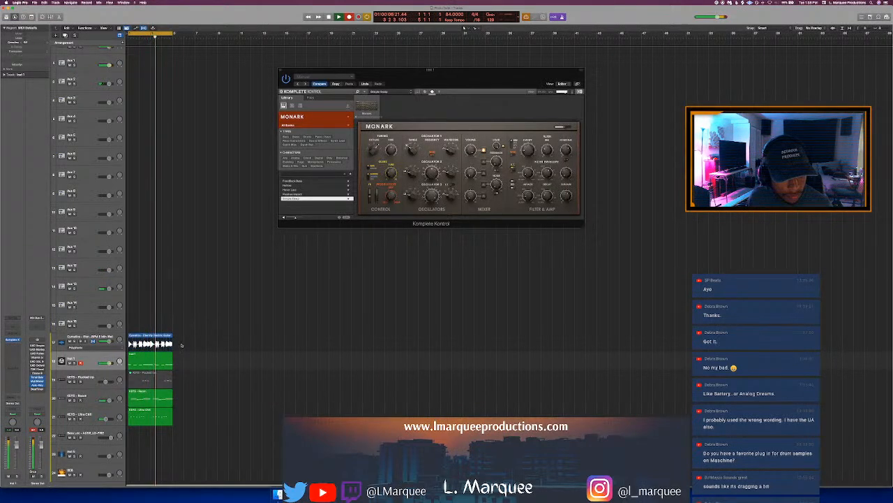
# Repeat the guitar and Inst 1 regions once, join the two Inst 1 regions and extend the cycle range to bar 9
pyautogui.press('super+r')
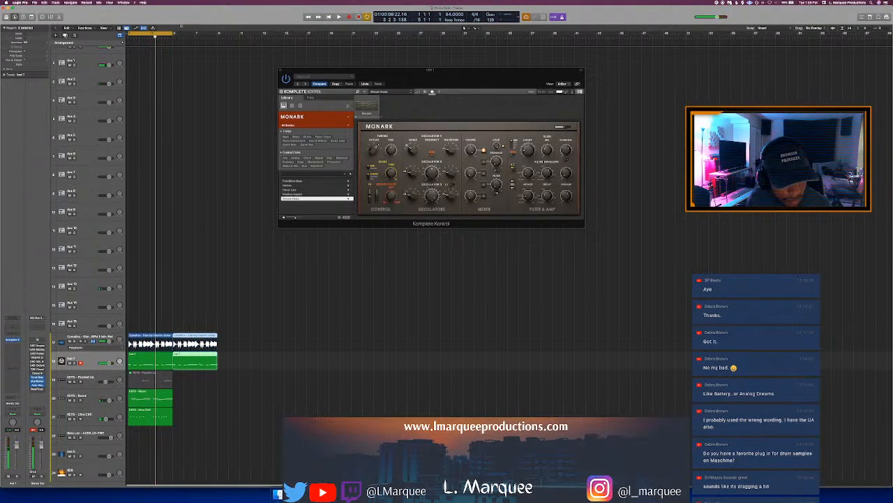
pyautogui.moveTo(174, 35); pyautogui.dragTo(217, 67)
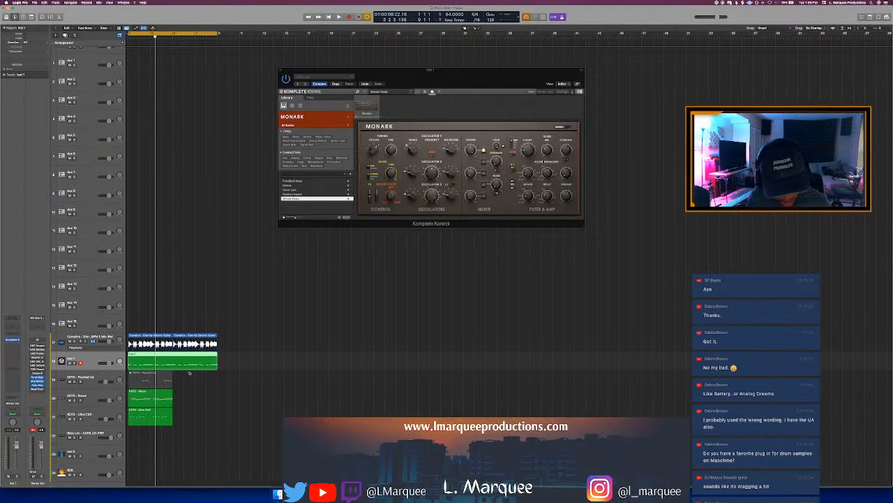
pyautogui.press('r')
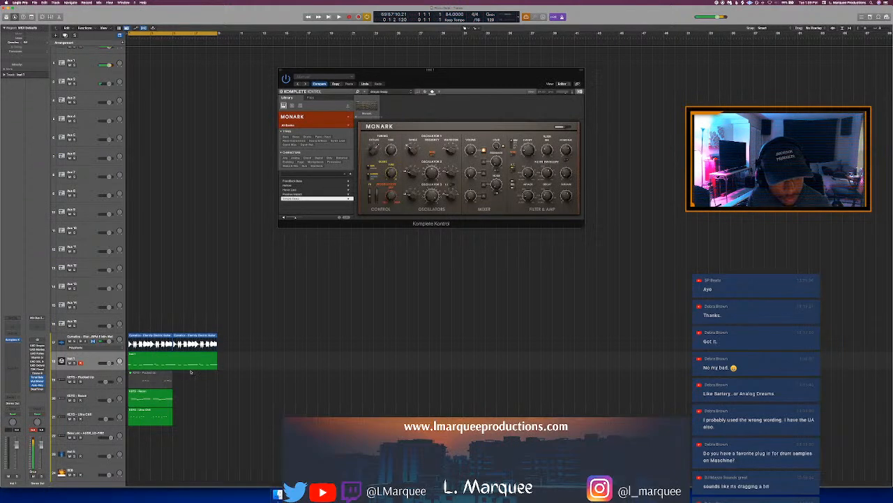
pyautogui.press('t')
pyautogui.press('t')
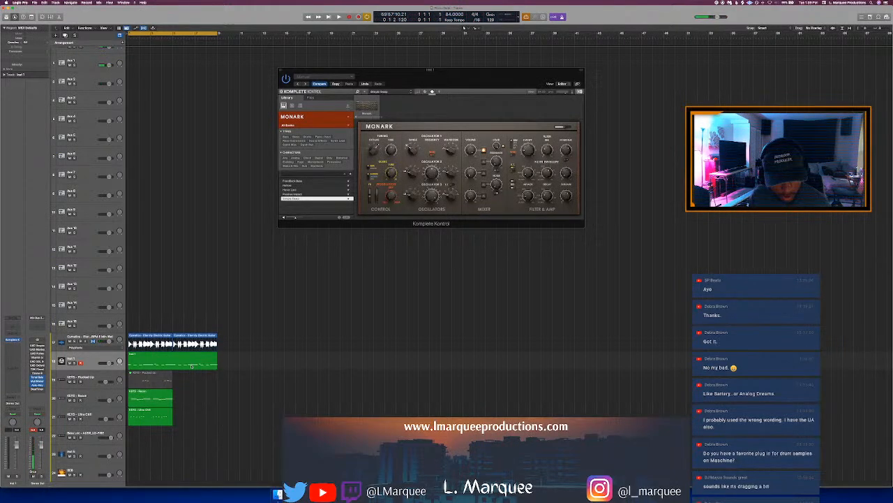
# Raise the velocity of all Inst 1 bass notes to 127 in the Piano Roll during cycled playback, and close the editor
pyautogui.doubleClick(192, 365)
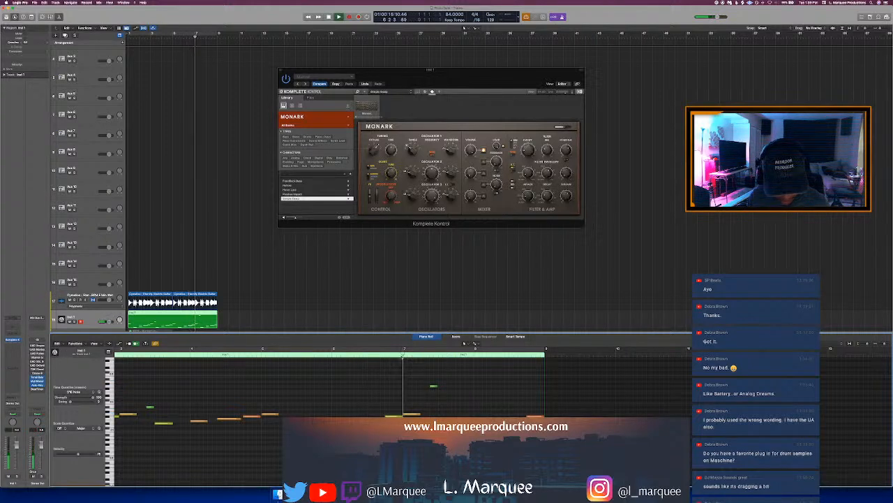
pyautogui.press('super+a')
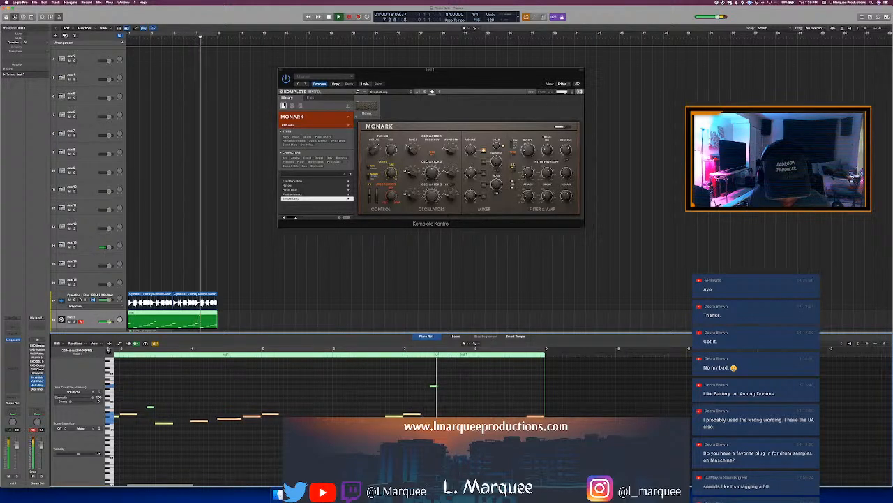
pyautogui.click(119, 344)
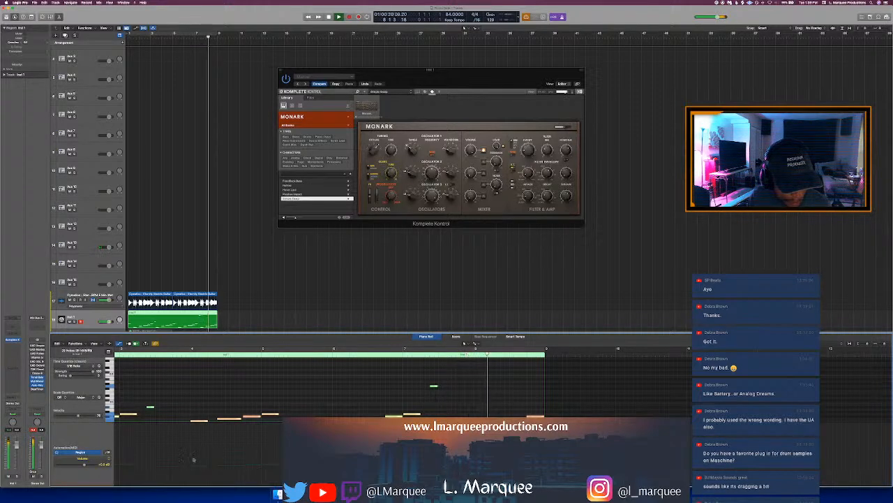
pyautogui.press('c')
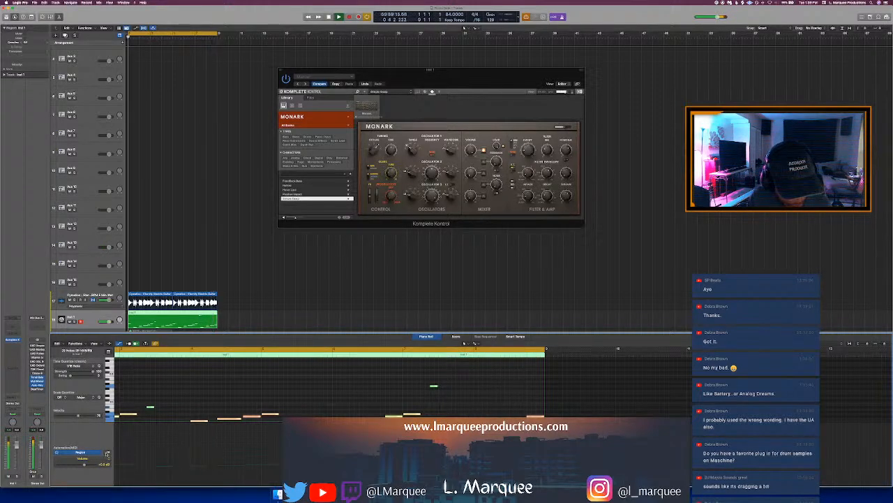
pyautogui.click(107, 454)
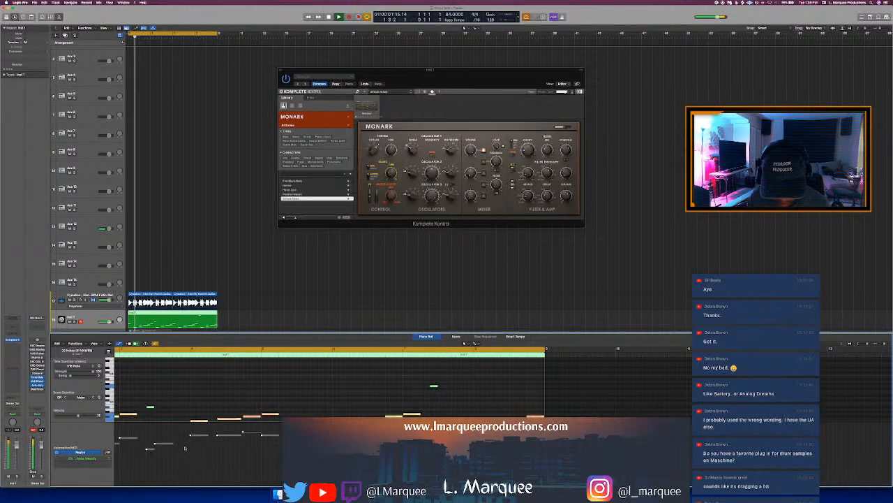
pyautogui.moveTo(189, 436); pyautogui.dragTo(202, 268)
pyautogui.press('Return')
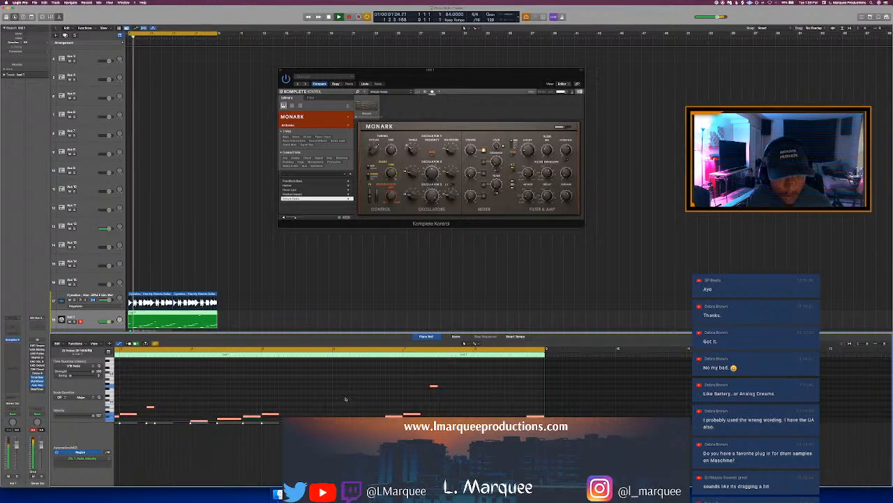
pyautogui.press('p')
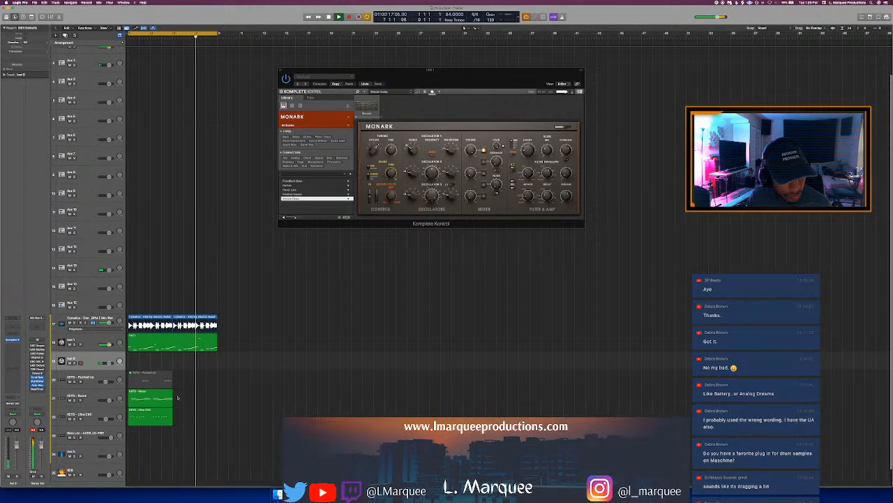
# Duplicate the Inst 1 instrument track and repeat the two unmuted KEYS regions once to fill the range through bar 9
pyautogui.moveTo(178, 396); pyautogui.dragTo(161, 416)
pyautogui.press('super+r')
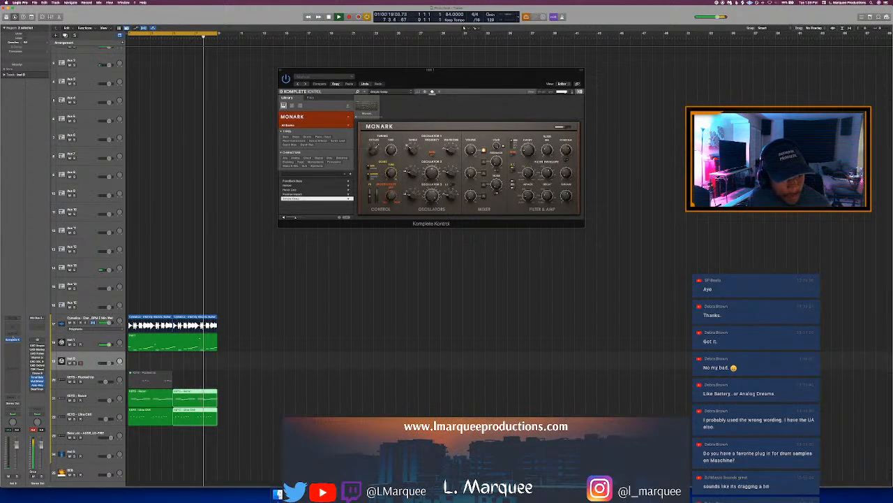
# Open the duplicated track's Komplete Kontrol in place of the Inst 1 window and clear its Monark library filter
pyautogui.click(12, 340)
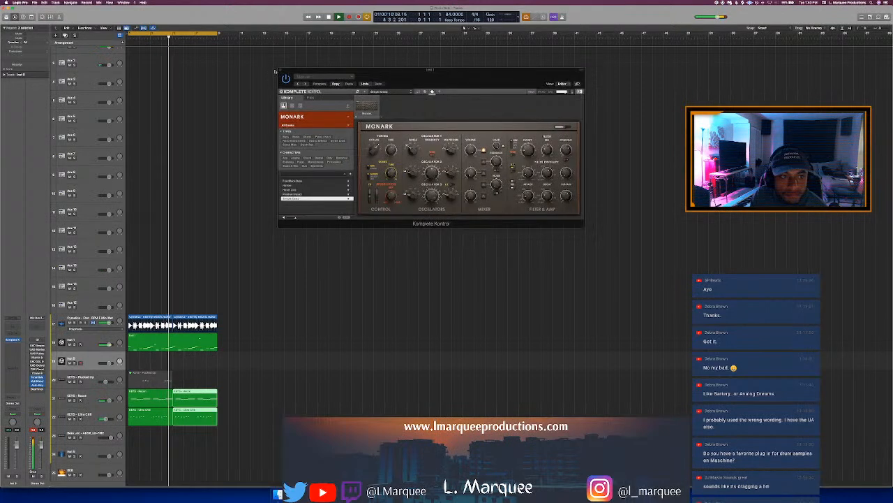
pyautogui.click(277, 70)
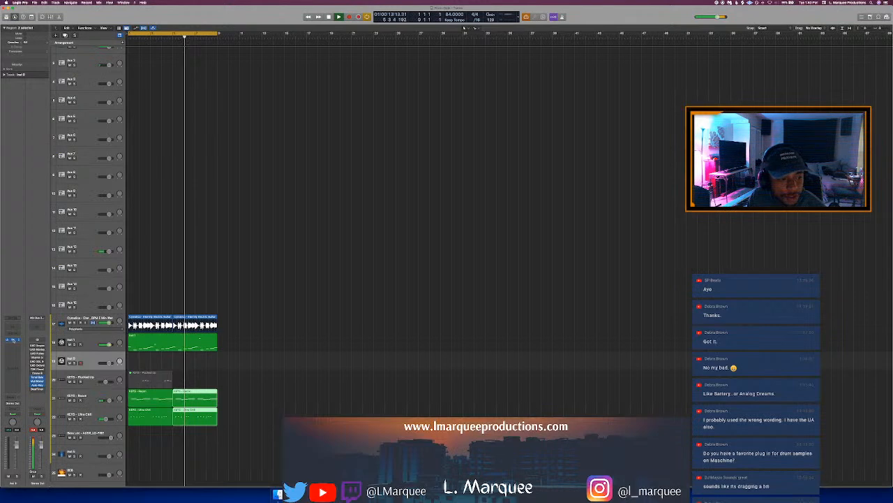
pyautogui.press('v')
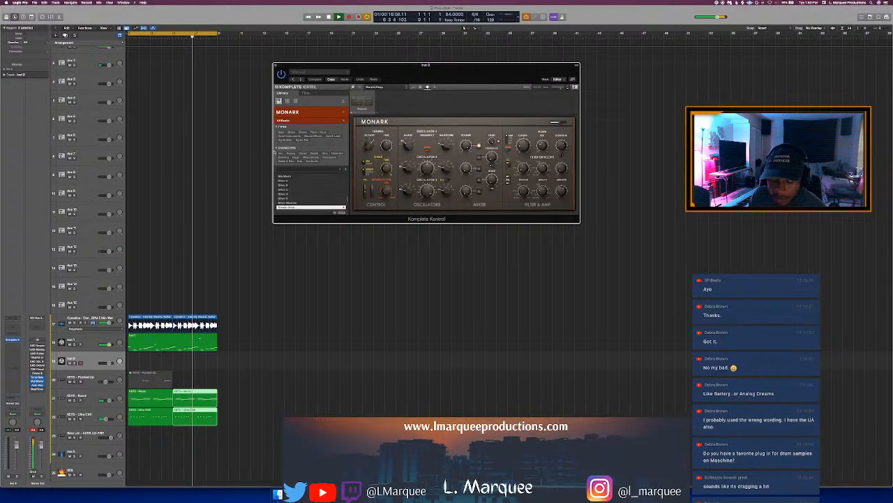
pyautogui.moveTo(423, 72); pyautogui.dragTo(477, 124)
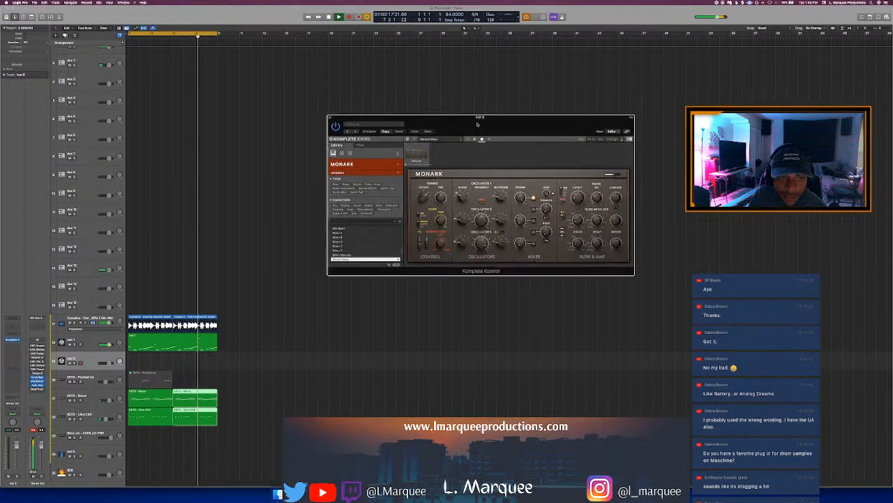
pyautogui.click(387, 168)
pyautogui.click(398, 165)
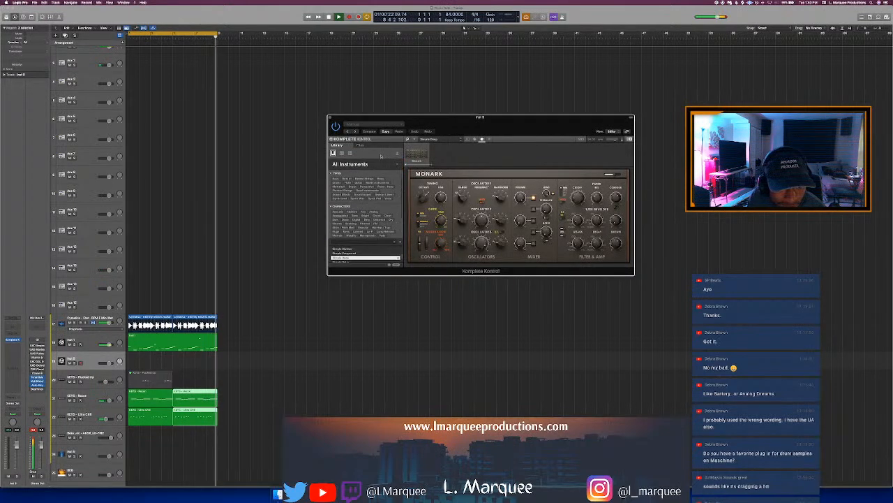
# Filter the Komplete Kontrol library to the Analog Dreams instrument
pyautogui.click(381, 164)
pyautogui.scroll(-5, 381, 206)
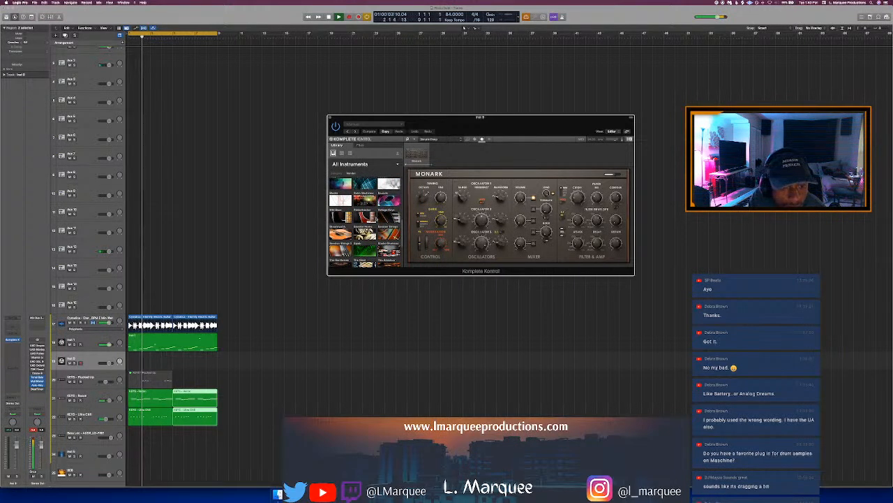
pyautogui.scroll(-5, 381, 211)
pyautogui.scroll(5, 365, 222)
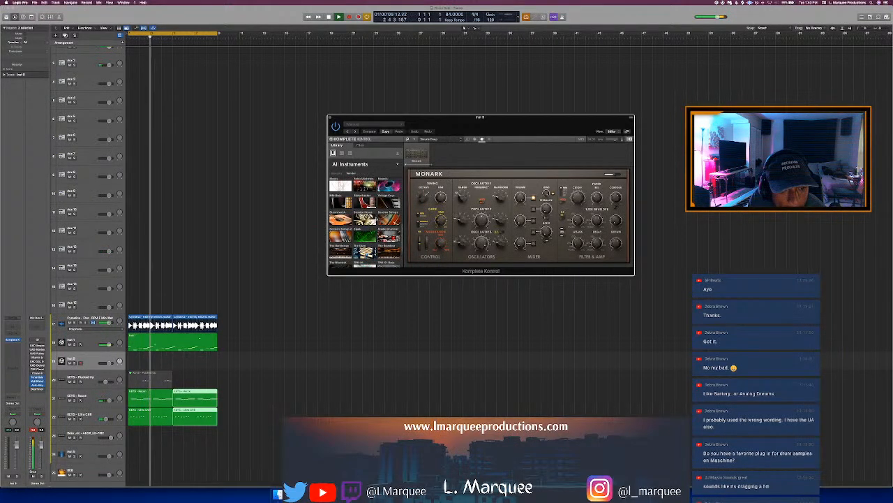
pyautogui.scroll(5, 369, 208)
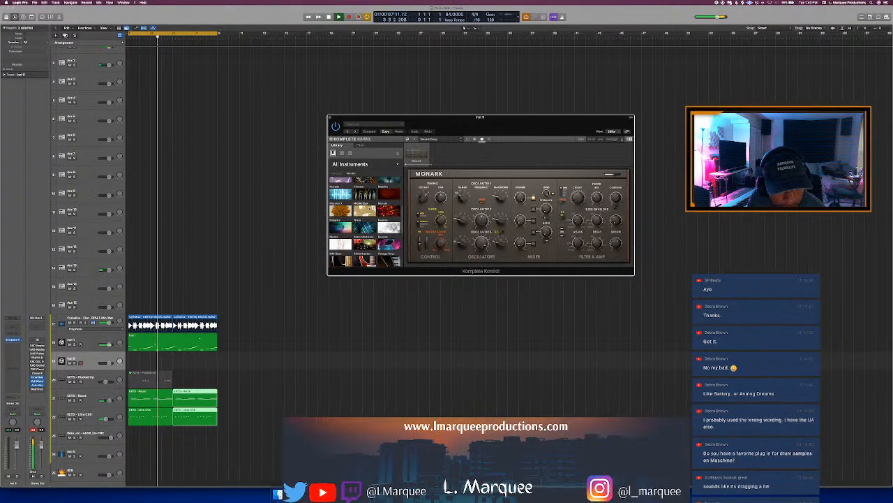
pyautogui.scroll(5, 369, 208)
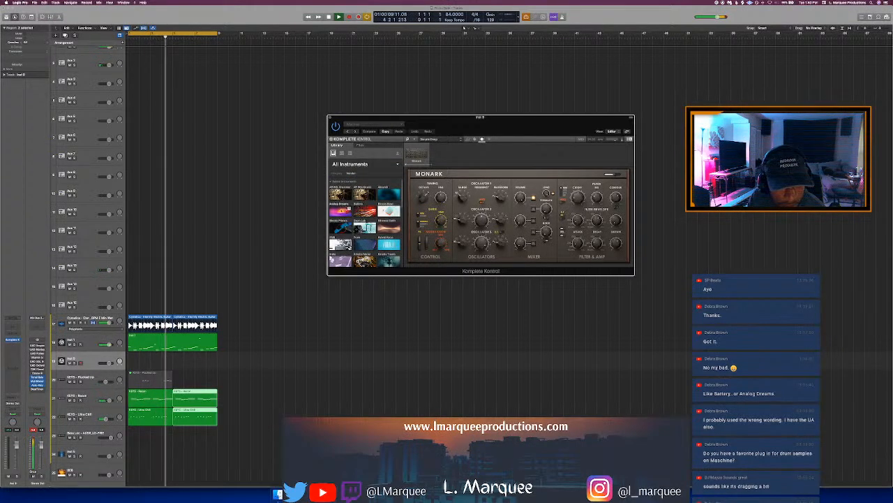
pyautogui.click(384, 196)
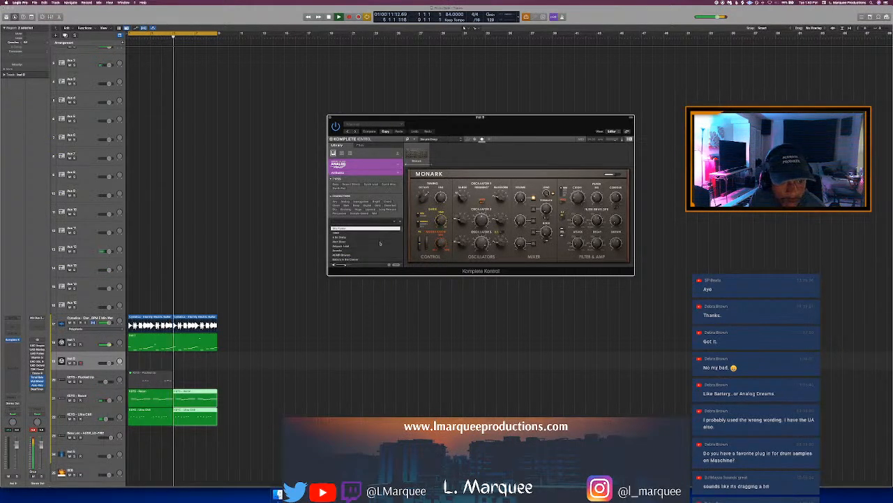
# Audition several Analog Dreams presets from the preset list during cycled playback
pyautogui.click(373, 250)
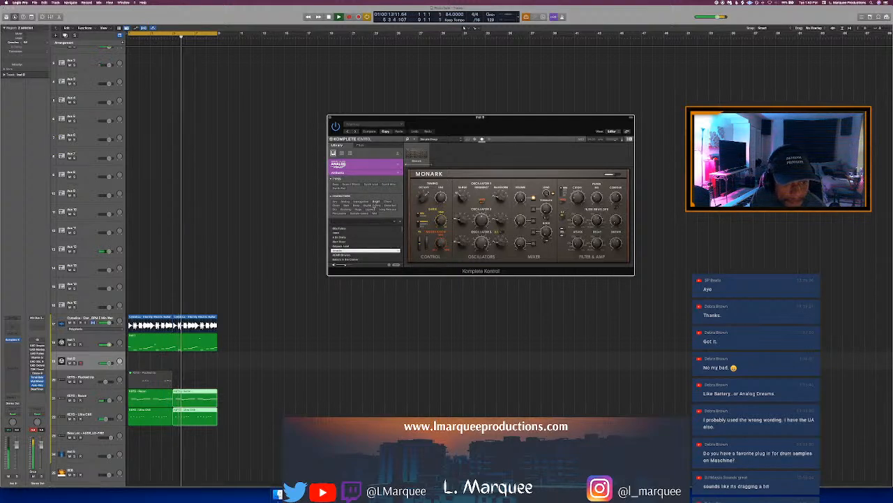
pyautogui.scroll(-5, 370, 251)
pyautogui.click(366, 250)
pyautogui.scroll(-2, 365, 250)
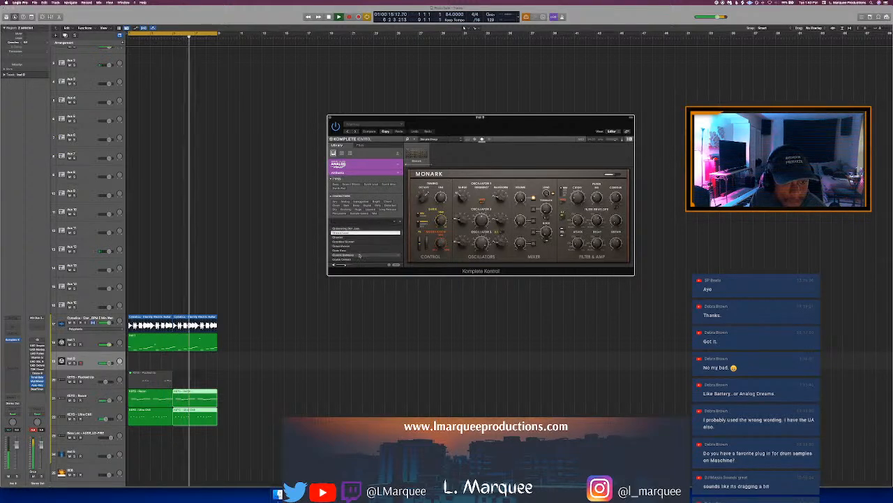
pyautogui.click(359, 255)
pyautogui.scroll(-3, 360, 252)
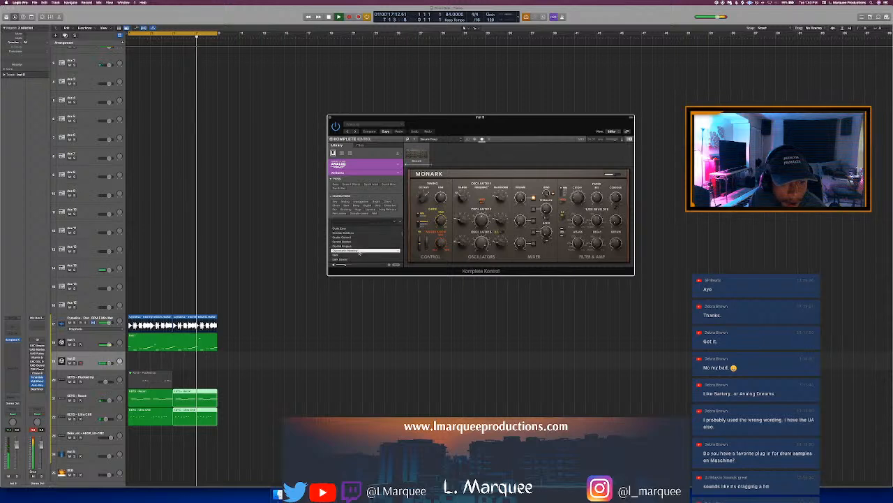
pyautogui.click(357, 251)
pyautogui.click(355, 255)
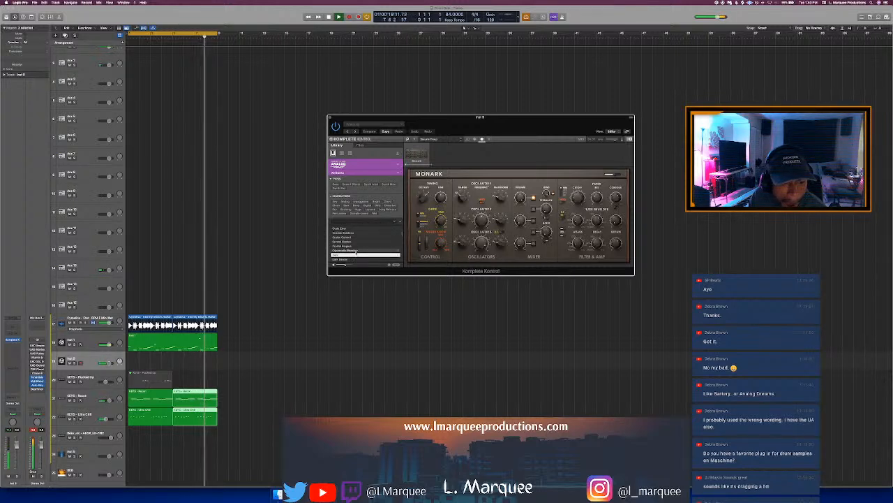
pyautogui.click(356, 250)
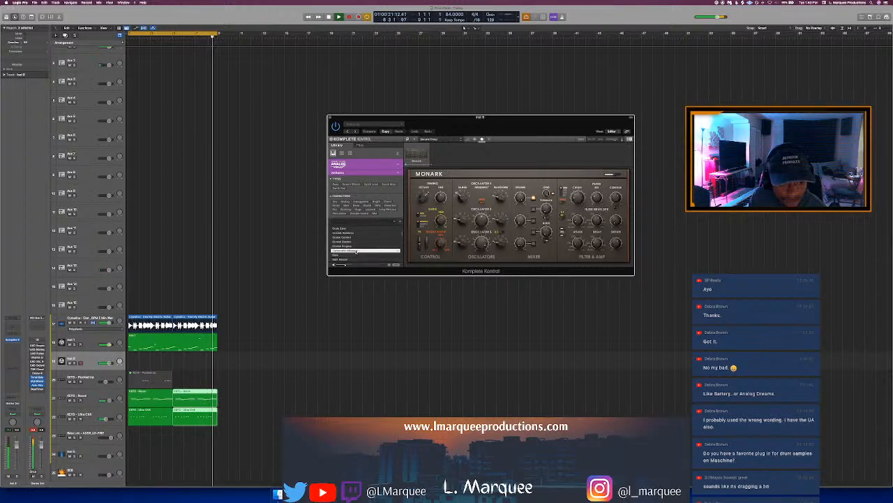
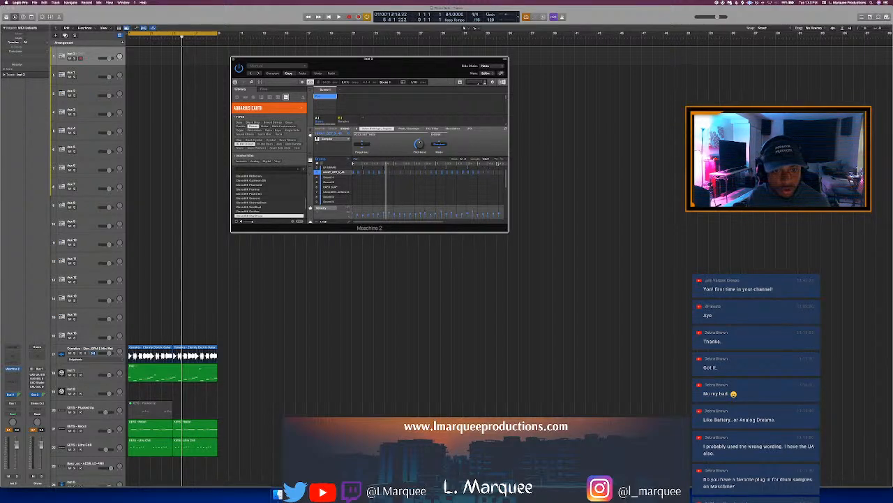
# Place the Maschine 2 pattern's MIDI on the drum tracks from bar 1 and colour the new regions red-orange
pyautogui.moveTo(496, 160); pyautogui.dragTo(128, 59)
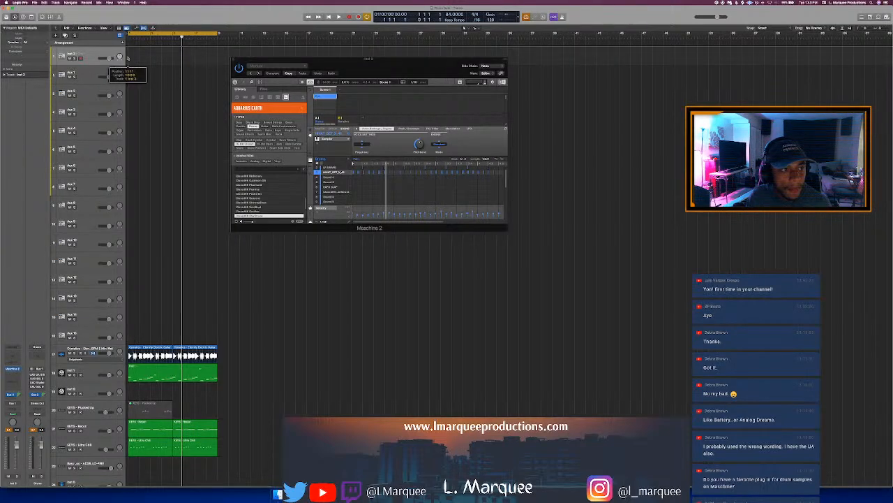
pyautogui.hotkey('alt', 'c')
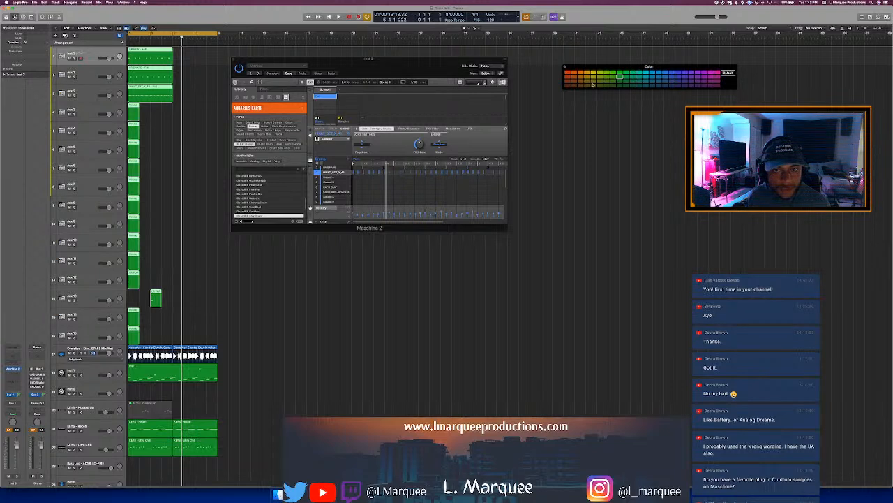
pyautogui.click(567, 73)
# Close the Maschine 2 plug-in window and the Preferences window
pyautogui.press('super+comma')
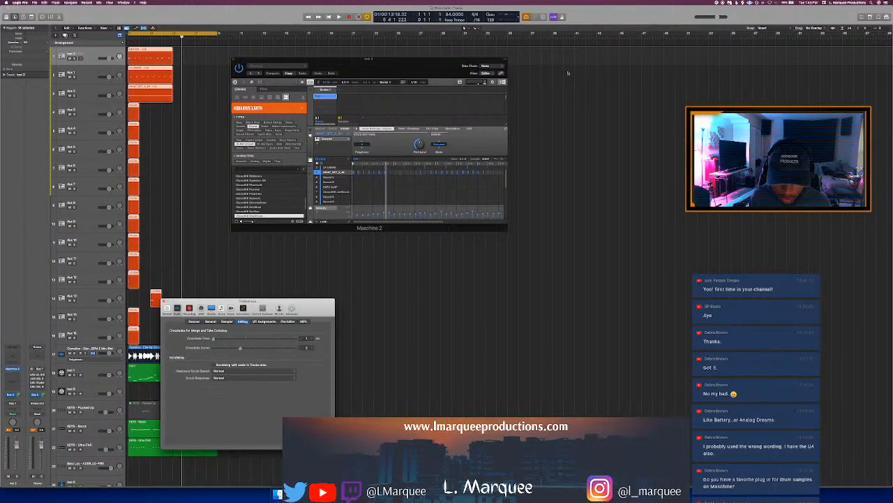
pyautogui.click(232, 60)
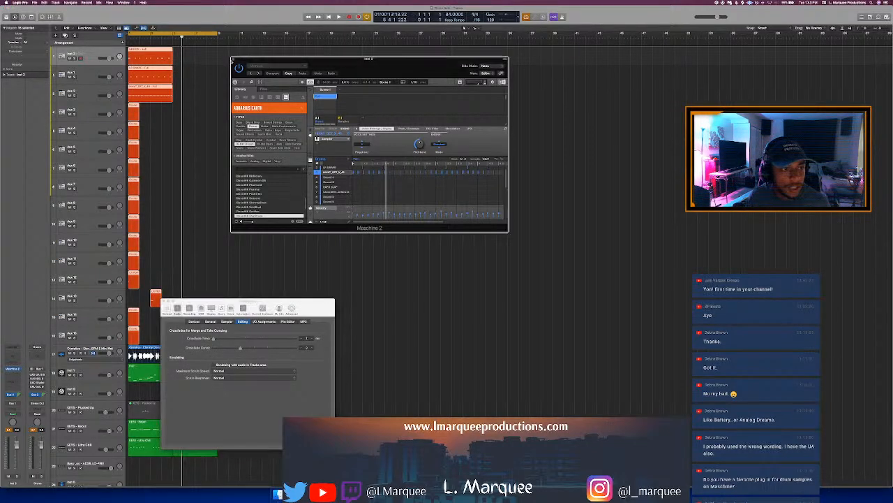
pyautogui.click(232, 60)
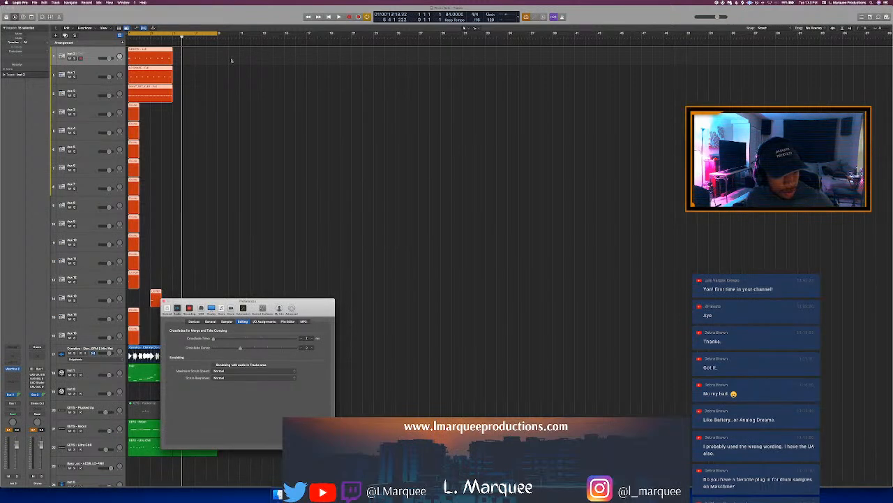
pyautogui.click(232, 60)
pyautogui.click(163, 301)
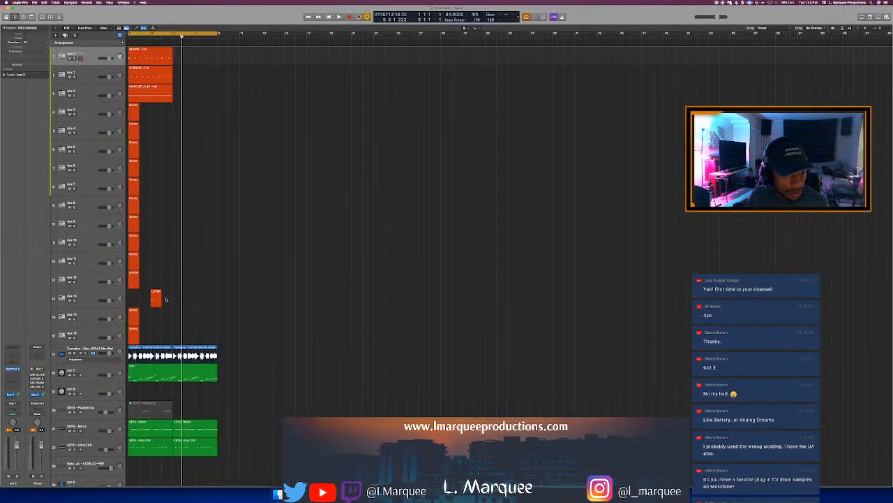
# Delete the empty drum regions on Aux 3 to Aux 11 and extend the Aux 12 and Aux 13 percussion regions to bar 5
pyautogui.moveTo(146, 113); pyautogui.dragTo(131, 263)
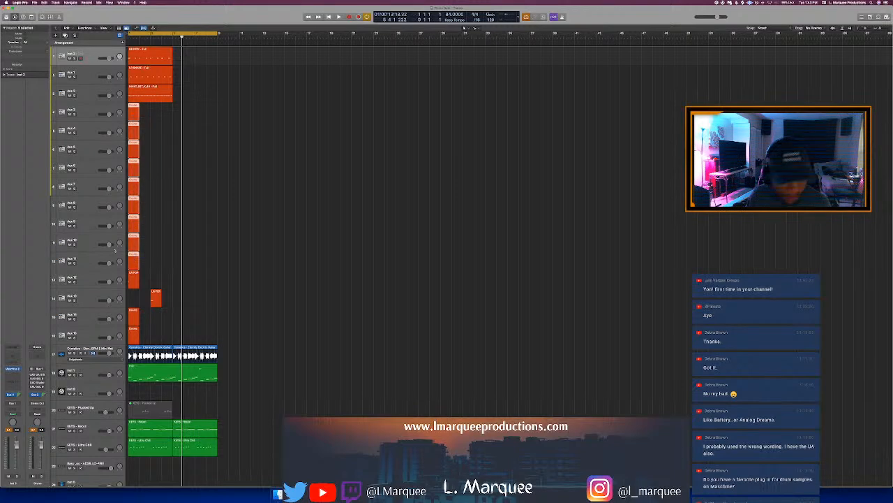
pyautogui.press('Delete')
pyautogui.click(134, 279)
pyautogui.moveTo(138, 282); pyautogui.dragTo(174, 302)
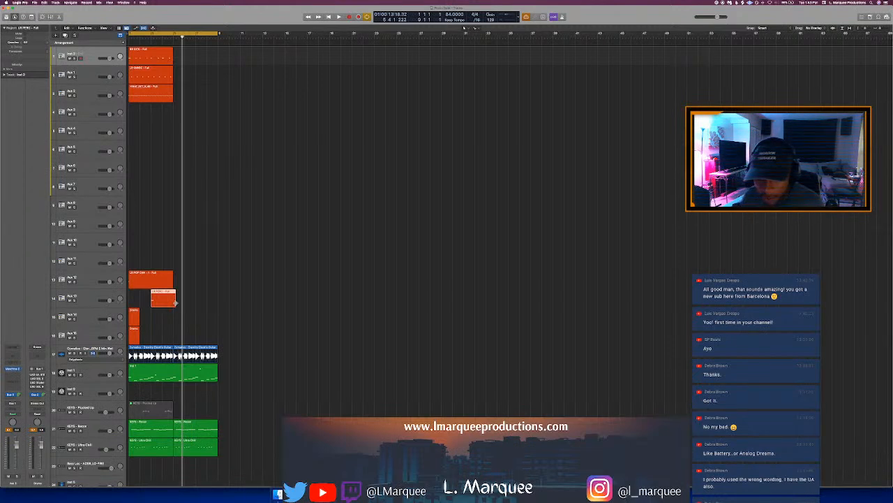
pyautogui.moveTo(175, 302); pyautogui.dragTo(172, 303)
pyautogui.click(148, 304)
pyautogui.click(152, 303)
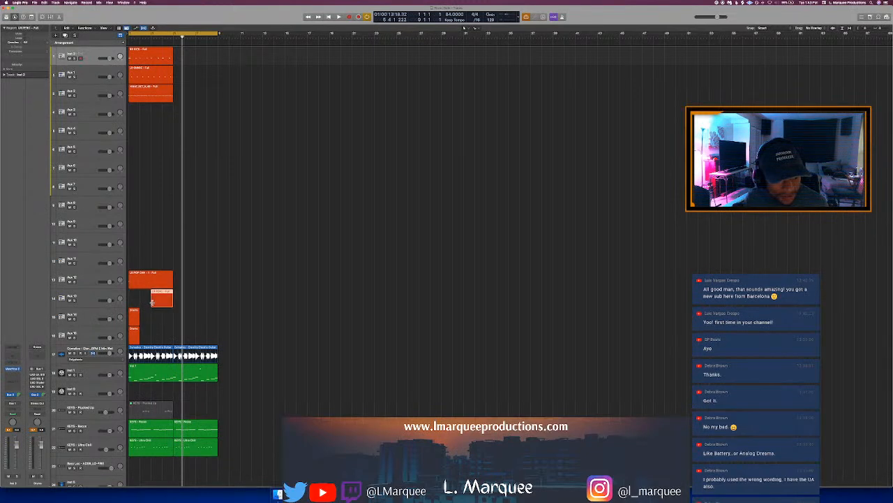
# Extend the start of the Aux 13 percussion region back to bar 1 and delete the empty regions on Aux 14 and Aux 15
pyautogui.press('p')
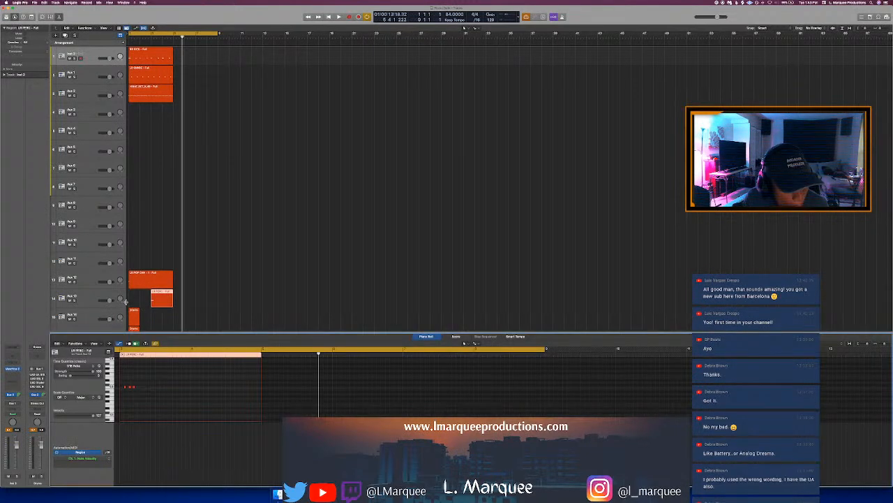
pyautogui.press('p')
pyautogui.moveTo(151, 303); pyautogui.dragTo(127, 45)
pyautogui.press('Delete')
# Repeat all five drum regions once through bar 9 and join the kick, snare and hi-hat pairs into single regions
pyautogui.press('super+r')
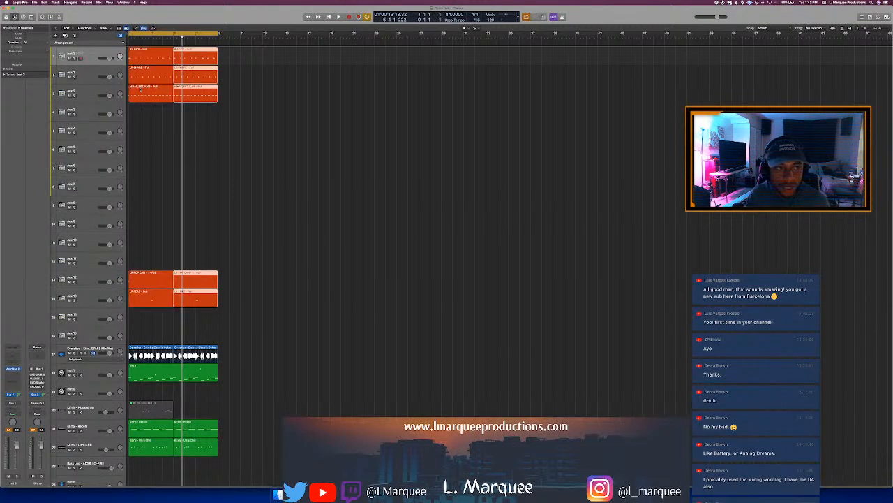
pyautogui.click(233, 61)
pyautogui.click(193, 60)
pyautogui.keyDown('shift'); pyautogui.click(167, 60); pyautogui.keyUp('shift')
pyautogui.press('super+j')
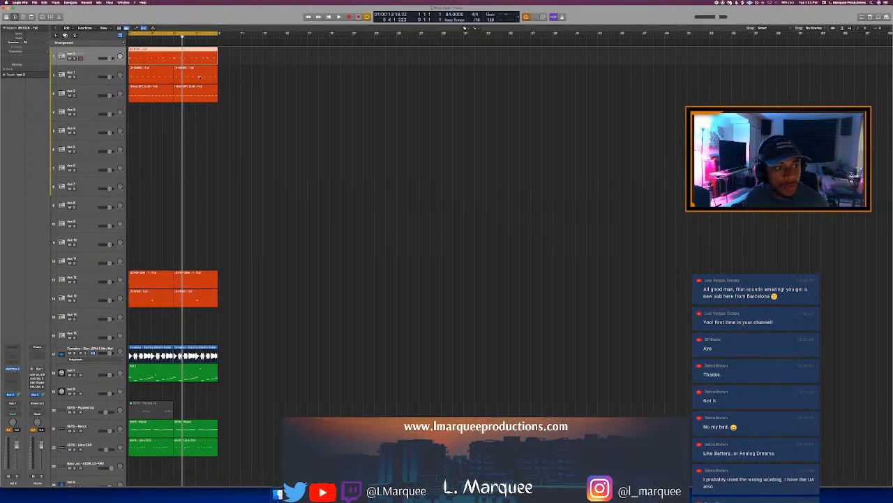
pyautogui.click(187, 77)
pyautogui.keyDown('shift'); pyautogui.click(163, 79); pyautogui.keyUp('shift')
pyautogui.press('super+j')
pyautogui.click(186, 97)
pyautogui.keyDown('shift'); pyautogui.click(162, 98); pyautogui.keyUp('shift')
pyautogui.press('super+j')
# Join the two percussion regions on Aux 12 and the two on Aux 13 into one region per track
pyautogui.click(186, 280)
pyautogui.keyDown('shift'); pyautogui.click(170, 280); pyautogui.keyUp('shift')
pyautogui.press('super+j')
pyautogui.click(186, 298)
pyautogui.keyDown('shift'); pyautogui.click(154, 300); pyautogui.keyUp('shift')
pyautogui.press('super+j')
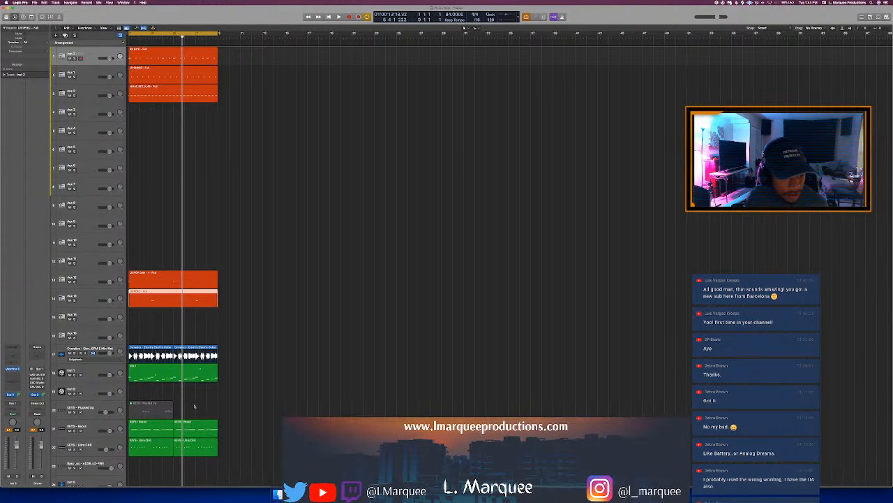
# Unmute the KEYS - Plucked Up region and audition it from bar 1 soloed together with the guitar loop
pyautogui.scroll(-1, 195, 406)
pyautogui.click(147, 396)
pyautogui.click(157, 382)
pyautogui.click(149, 398)
pyautogui.press('Return')
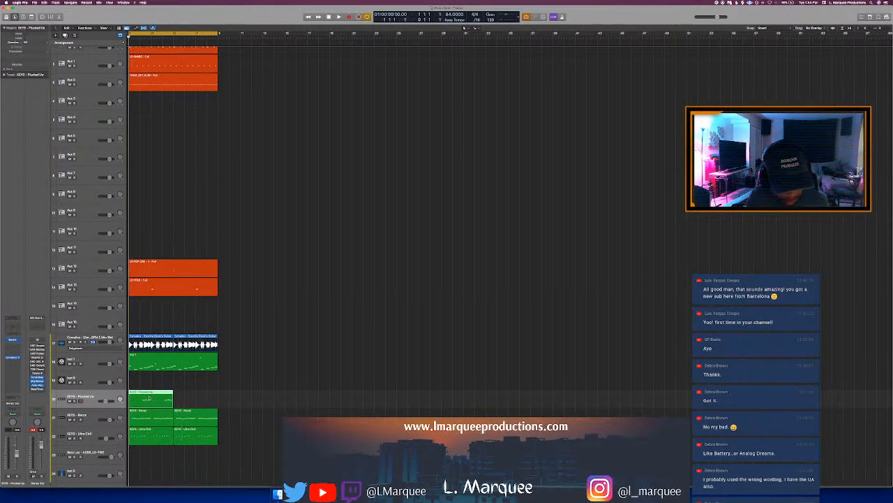
pyautogui.press('s')
pyautogui.press('space')
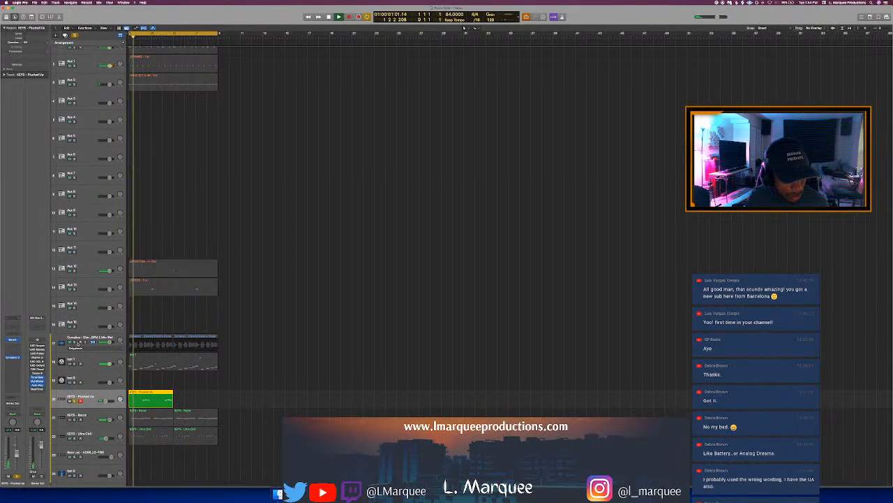
pyautogui.click(74, 342)
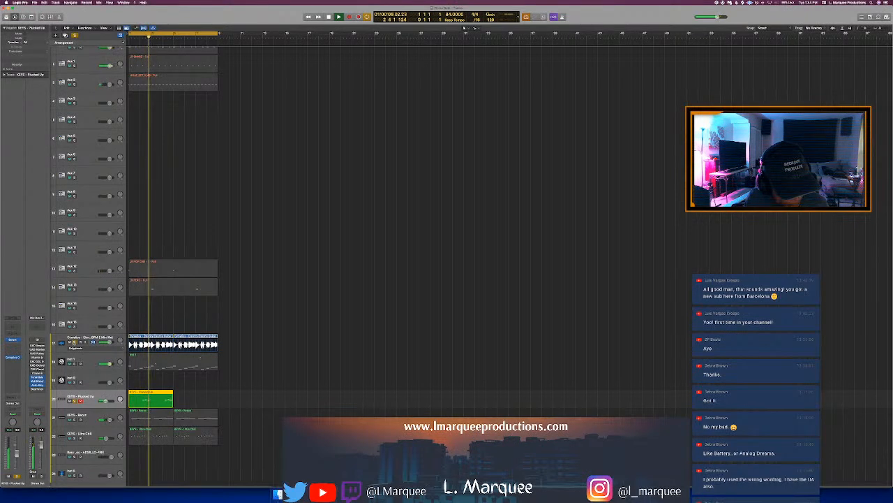
pyautogui.press('space')
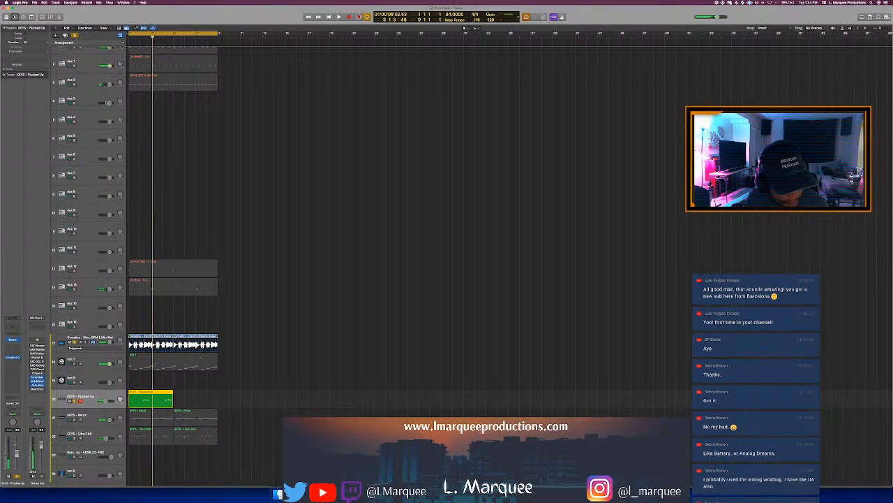
# Clear the solos and repeat the KEYS - Plucked Up region once through bar 9
pyautogui.hotkey('ctrl', 's')
pyautogui.click(177, 395)
pyautogui.click(166, 395)
pyautogui.press('super+r')
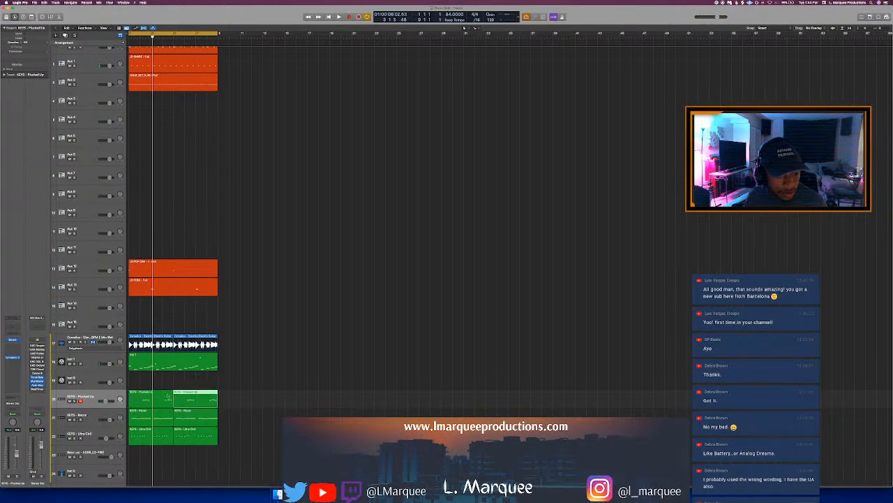
# Select all regions on every track and repeat the eight-bar section back to back to about bar 169
pyautogui.click(279, 328)
pyautogui.press('super+a')
pyautogui.scroll(2, 280, 328)
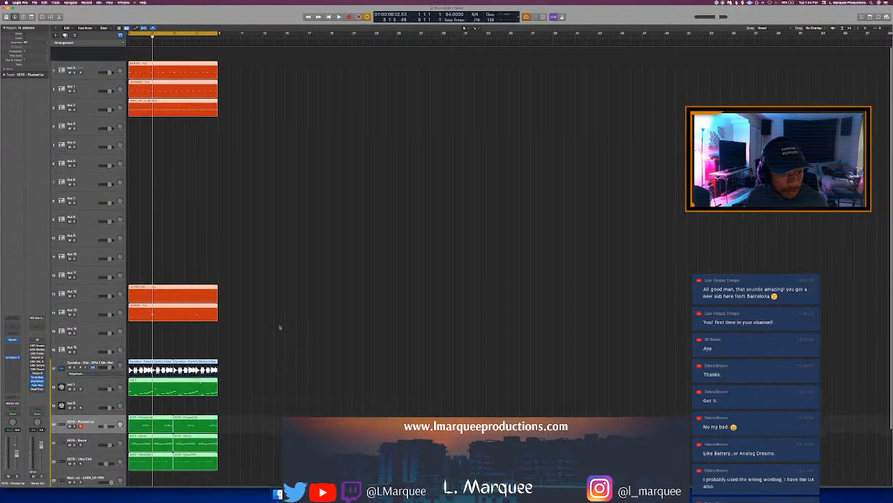
pyautogui.press('super+r')
pyautogui.press('super+r')
pyautogui.press('super+r')
pyautogui.press('super+r')
pyautogui.press('super+r')
pyautogui.press('super+r')
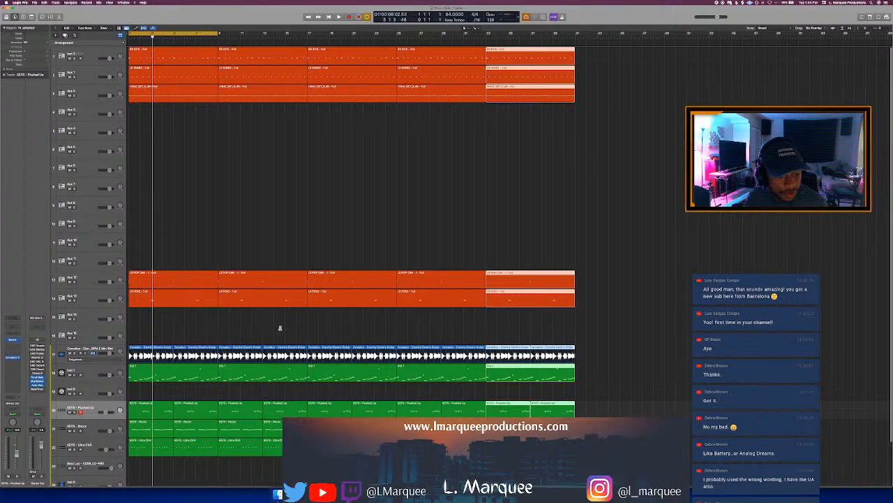
pyautogui.press('super+r')
pyautogui.press('super+r')
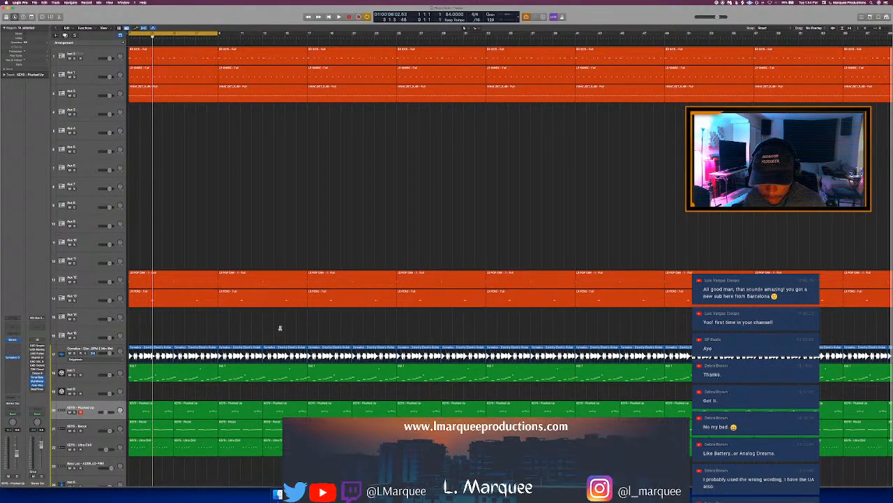
pyautogui.press('super+Left')
pyautogui.click(208, 327)
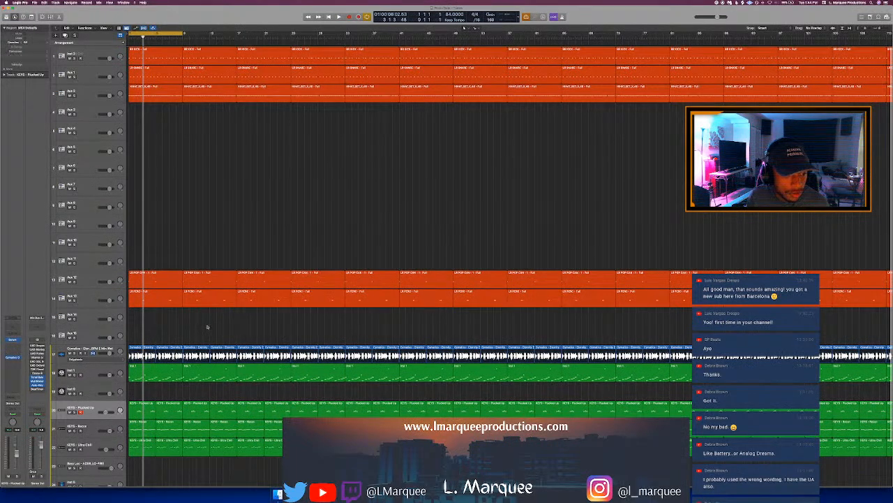
# Mute all drum, Inst 1 bass and KEYS regions in bars 1 to 9, leaving only the guitar loop active
pyautogui.moveTo(178, 323); pyautogui.dragTo(121, 4)
pyautogui.hotkey('ctrl', 'm')
pyautogui.press('Return')
pyautogui.scroll(-3, 235, 182)
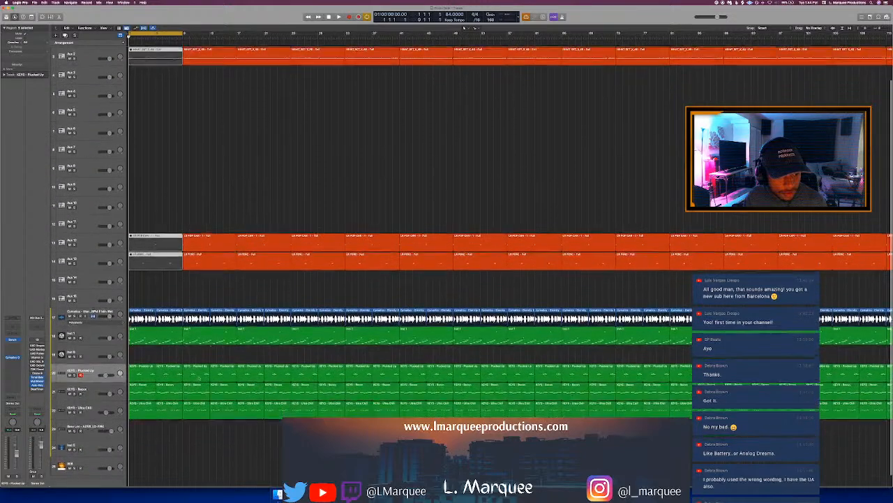
pyautogui.moveTo(166, 438); pyautogui.dragTo(147, 335)
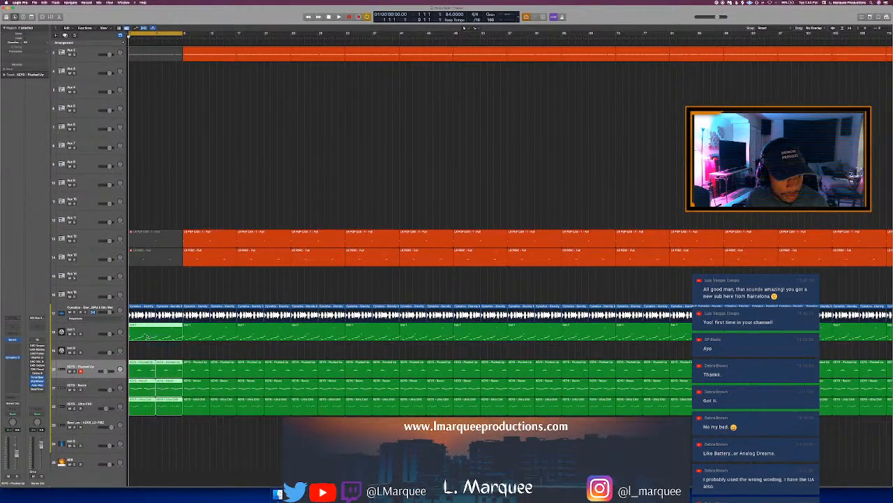
pyautogui.hotkey('ctrl', 'm')
# Play the guitar-only opening from bar 1 and switch the project window to full screen
pyautogui.press('space')
pyautogui.press('super+Up')
pyautogui.press('super+Up')
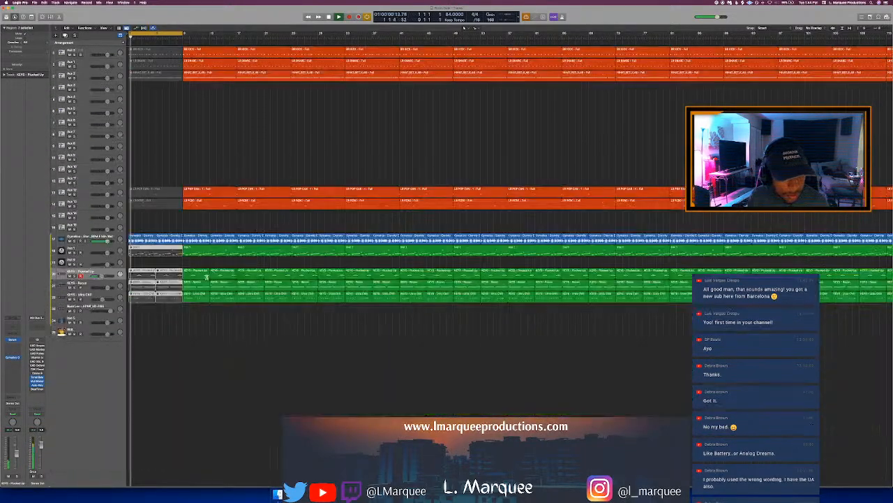
pyautogui.click(221, 343)
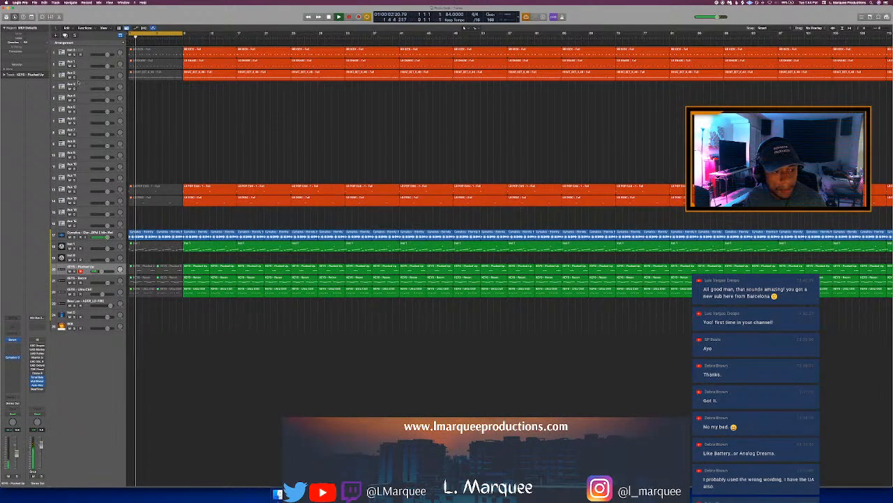
pyautogui.click(12, 8)
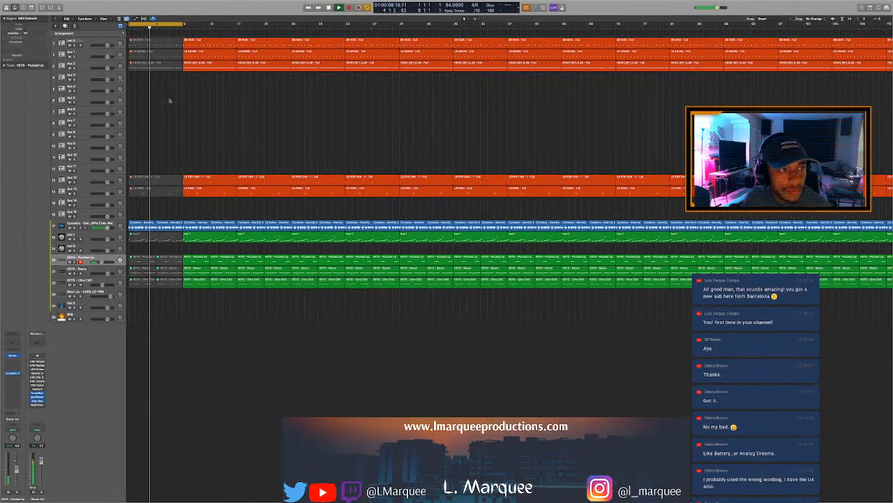
# Stop playback, set the playhead at bar 5 and add an arrangement marker over the opening eight bars
pyautogui.press('space')
pyautogui.click(156, 29)
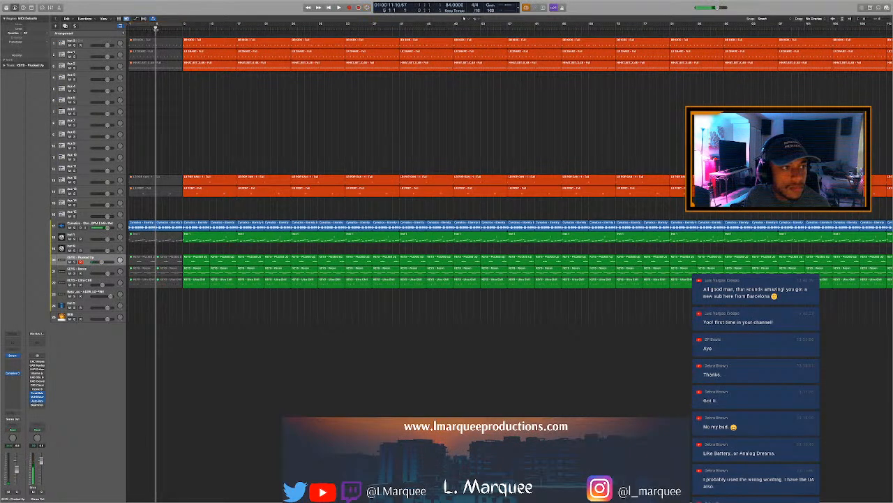
pyautogui.click(124, 33)
# Split the five muted opening drum regions at bar 5 and unmute their second halves
pyautogui.moveTo(171, 97); pyautogui.dragTo(159, 44)
pyautogui.moveTo(162, 144); pyautogui.dragTo(161, 212)
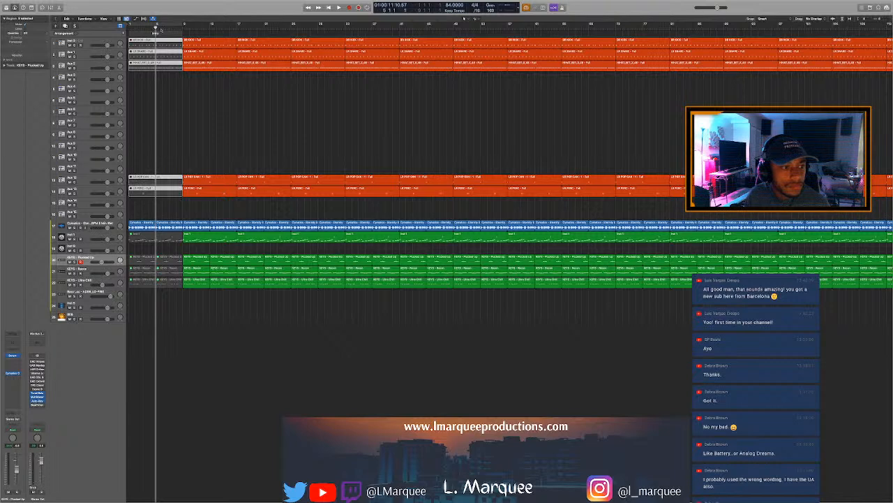
pyautogui.keyDown('super'); pyautogui.click(156, 47); pyautogui.keyUp('super')
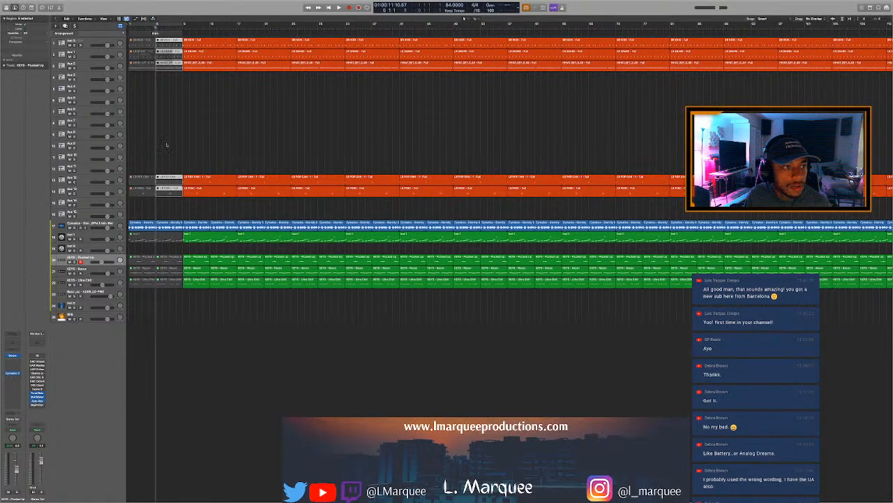
pyautogui.moveTo(174, 209); pyautogui.dragTo(162, 15)
pyautogui.hotkey('ctrl', 'm')
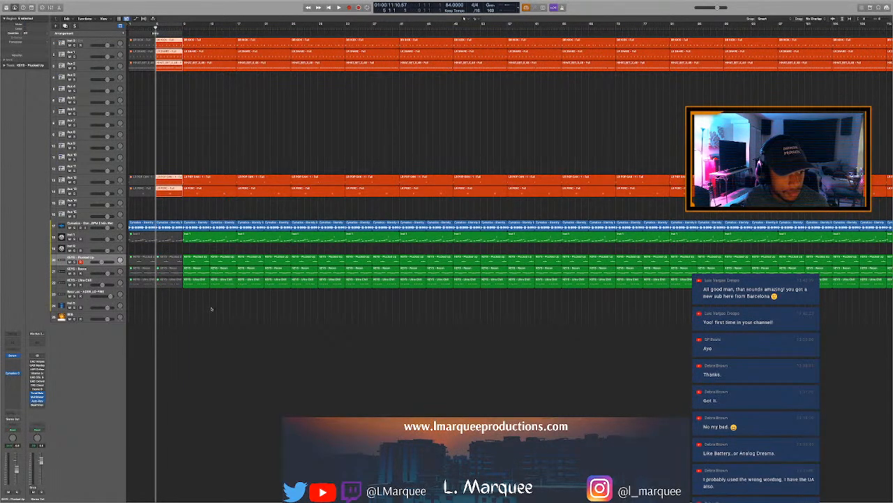
# Delete all drum, Inst 1 bass and KEYS regions in bars 1 to 9, keeping the guitar loop
pyautogui.press('super+a')
pyautogui.moveTo(175, 206); pyautogui.dragTo(146, 40)
pyautogui.click(166, 115)
pyautogui.moveTo(171, 208); pyautogui.dragTo(145, 39)
pyautogui.press('Delete')
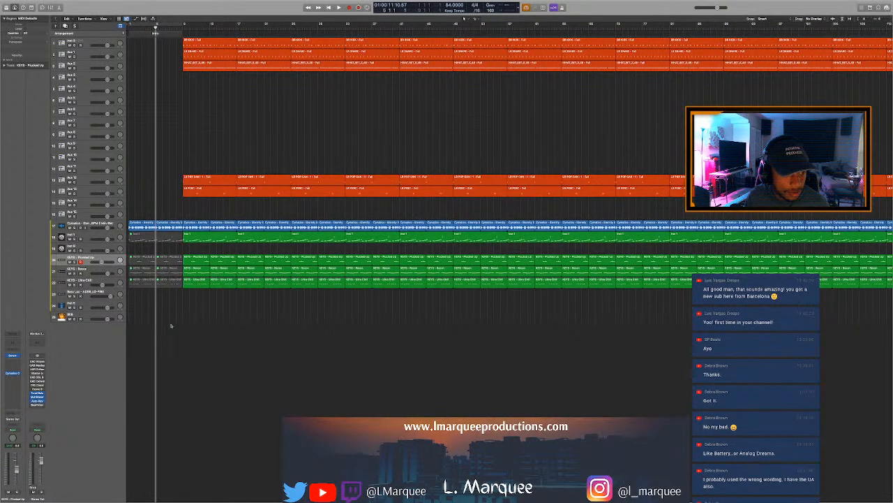
pyautogui.moveTo(171, 323); pyautogui.dragTo(133, 230)
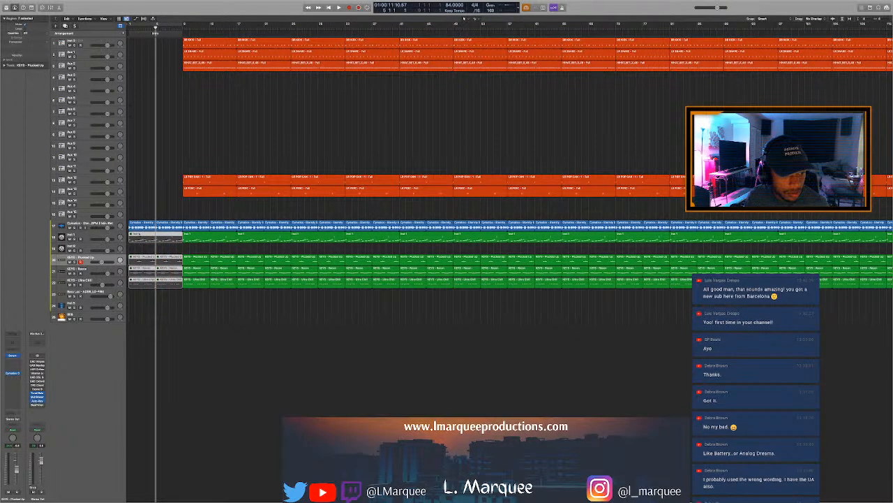
pyautogui.press('Delete')
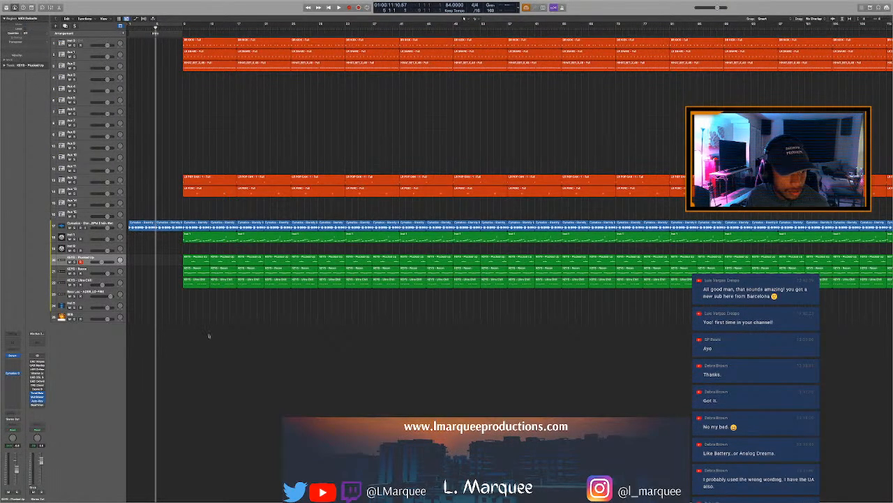
# Select every region on all tracks from bar 9 onward and move them to the playhead at bar 5
pyautogui.press('super+a')
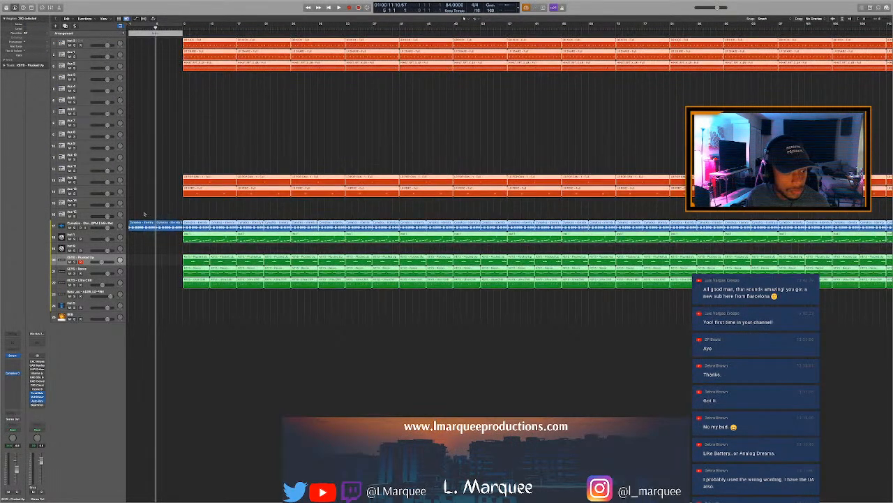
pyautogui.keyDown('shift'); pyautogui.click(103, 222); pyautogui.keyUp('shift')
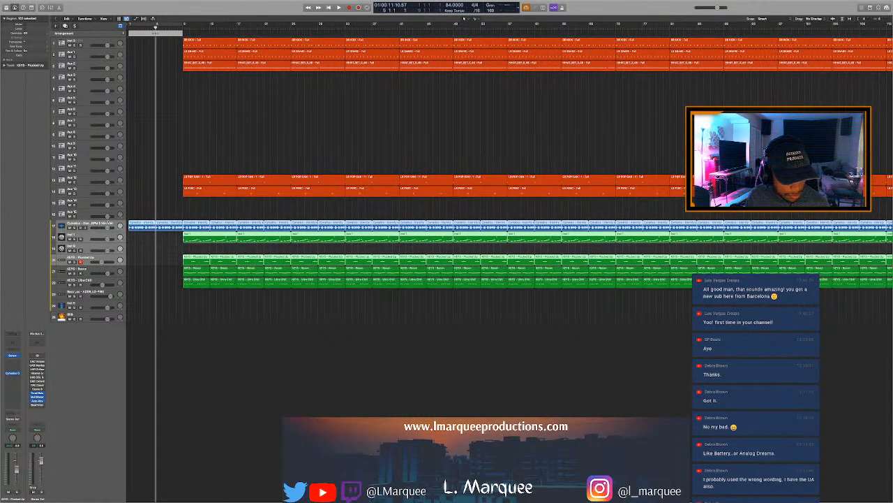
pyautogui.click(164, 254)
pyautogui.press('super+a')
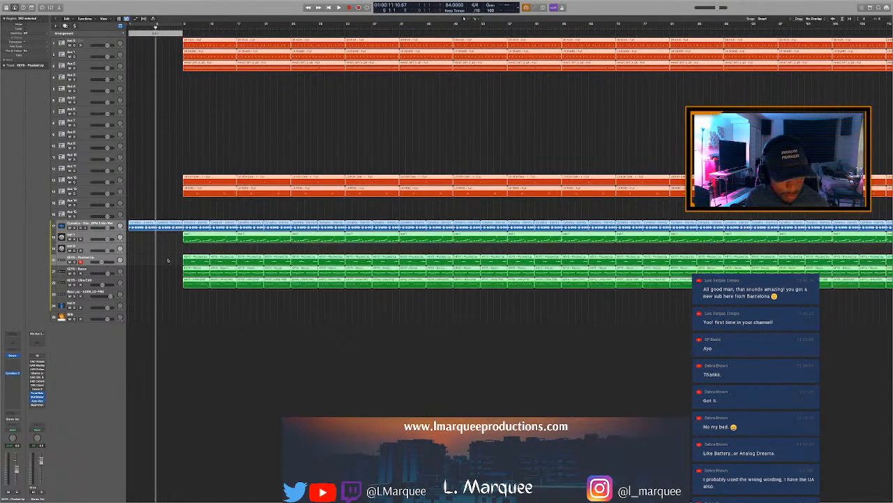
pyautogui.press('z')
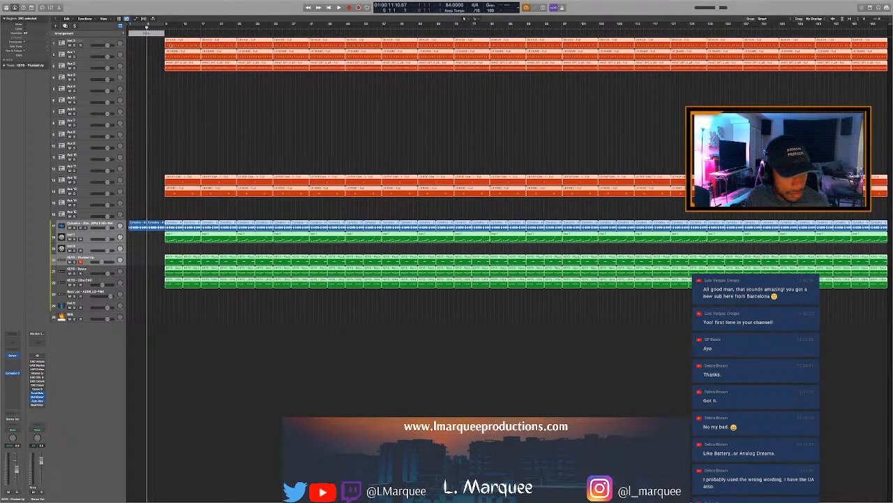
pyautogui.rightClick(171, 47)
pyautogui.press('Escape')
pyautogui.press(';')
# Play the arrangement from the start and shorten the Intro marker so it ends at bar 5
pyautogui.press('Return')
pyautogui.press('space')
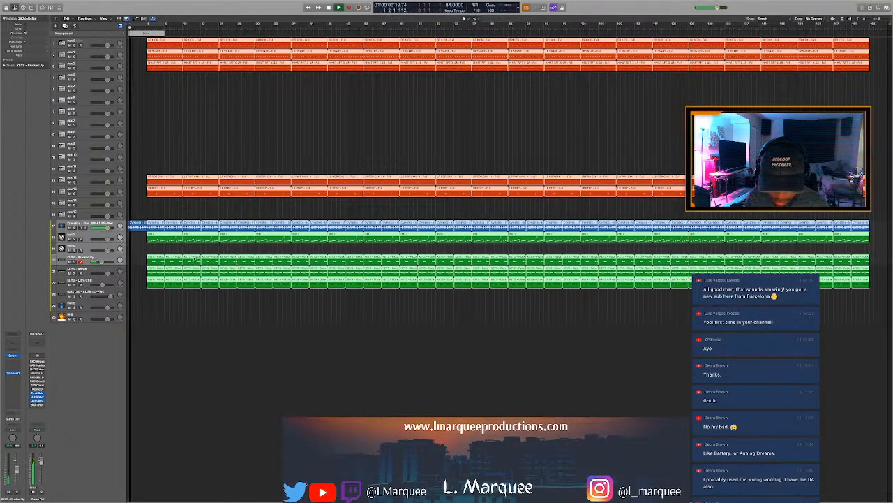
pyautogui.click(192, 251)
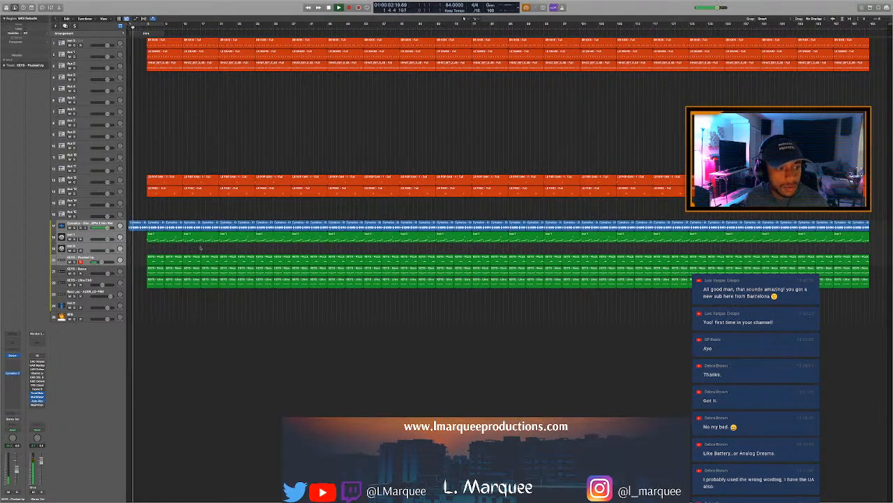
pyautogui.press('super+Right')
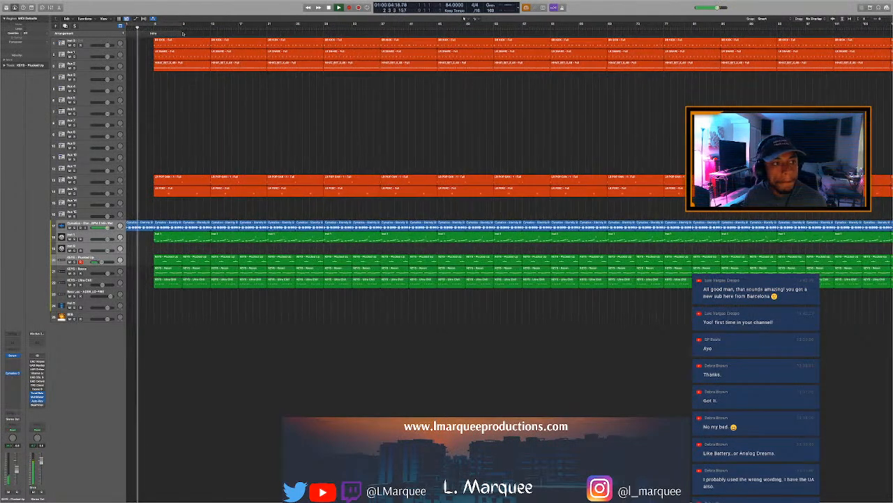
pyautogui.moveTo(183, 34); pyautogui.dragTo(154, 35)
pyautogui.click(178, 114)
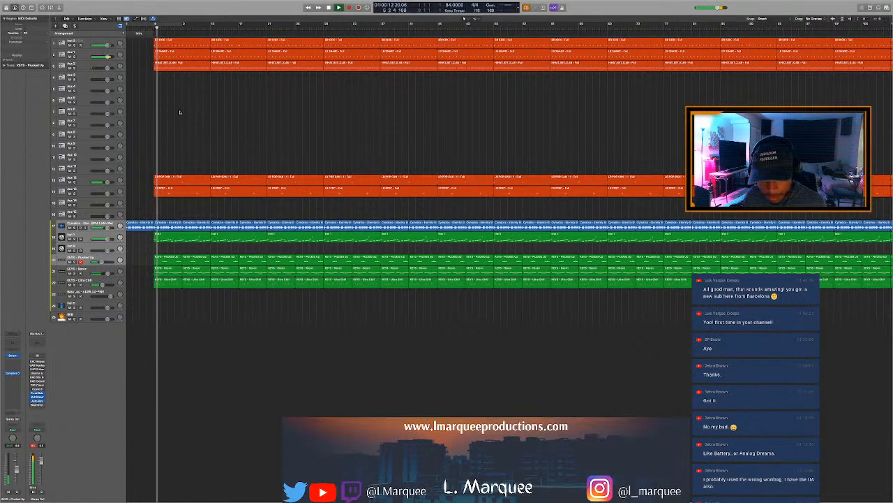
# Mute the KEYS regions in bars 5 to 13 with the bass left active, and move the Inst 1 track above the drums
pyautogui.moveTo(193, 301); pyautogui.dragTo(173, 200)
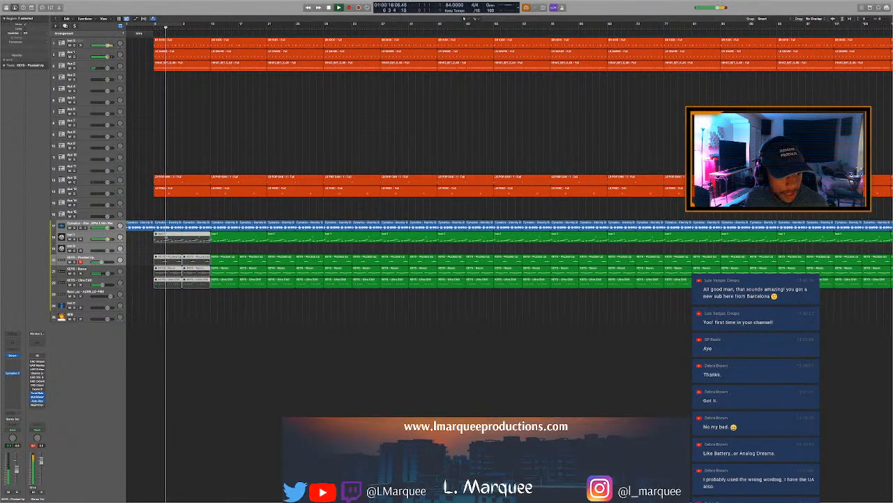
pyautogui.click(174, 200)
pyautogui.click(186, 241)
pyautogui.press('Down')
pyautogui.click(189, 242)
pyautogui.hotkey('ctrl', 'm')
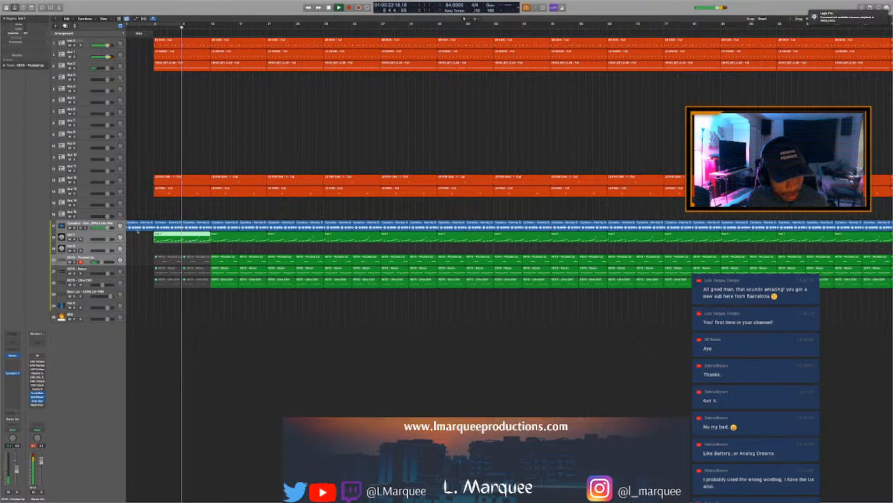
pyautogui.moveTo(82, 235); pyautogui.dragTo(99, 3)
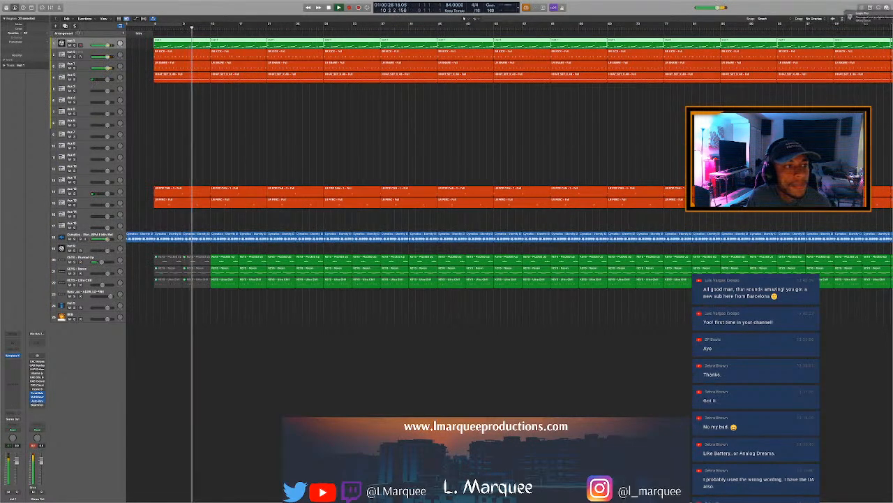
# Add a second arrangement marker over bars 5 to 13 and name it Chorus
pyautogui.click(123, 33)
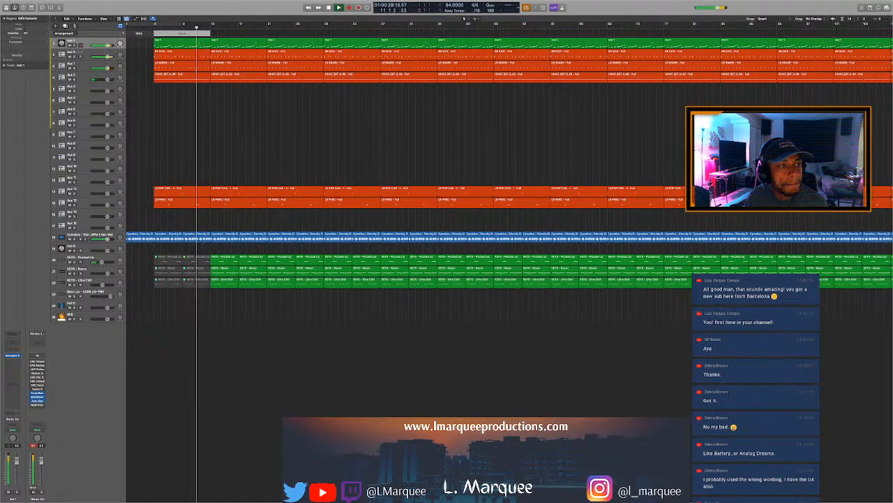
pyautogui.click(183, 33)
pyautogui.click(190, 40)
# Mute the Inst 1 bass region that starts at bar 13 and stop playback
pyautogui.click(228, 46)
pyautogui.hotkey('ctrl', 'm')
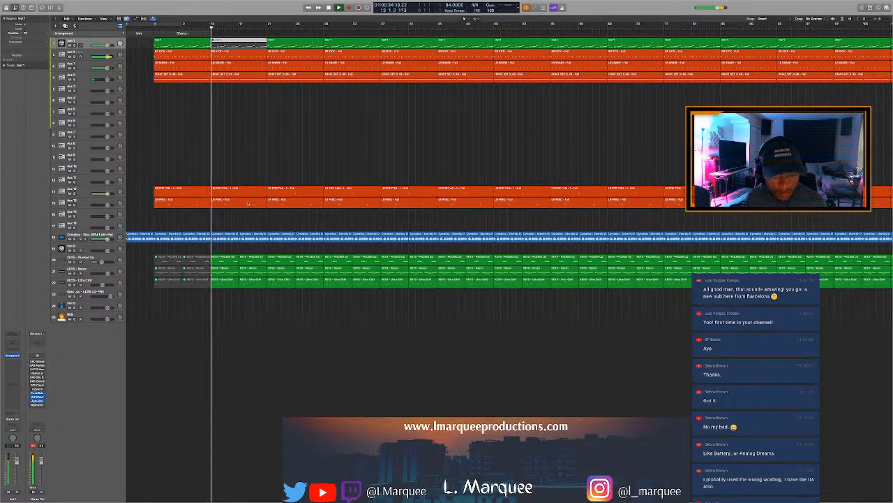
pyautogui.press('space')
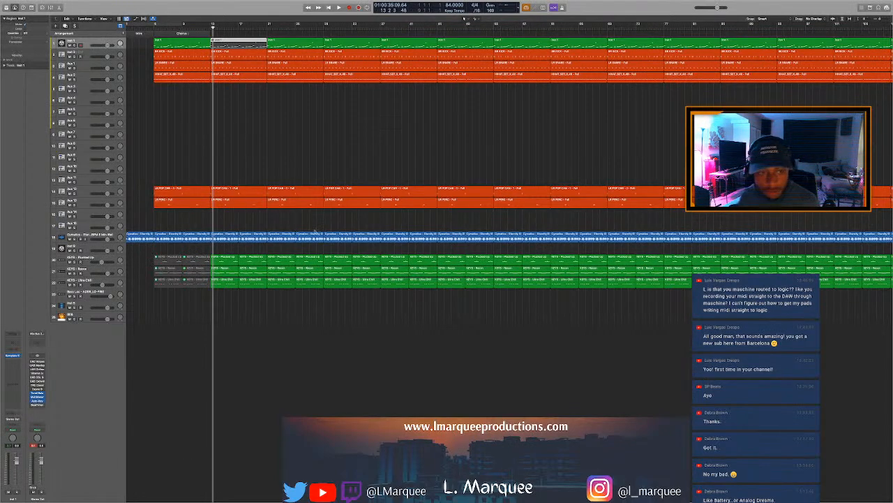
pyautogui.hotkey('ctrl', 'Left')
pyautogui.hotkey('ctrl', 'Right')
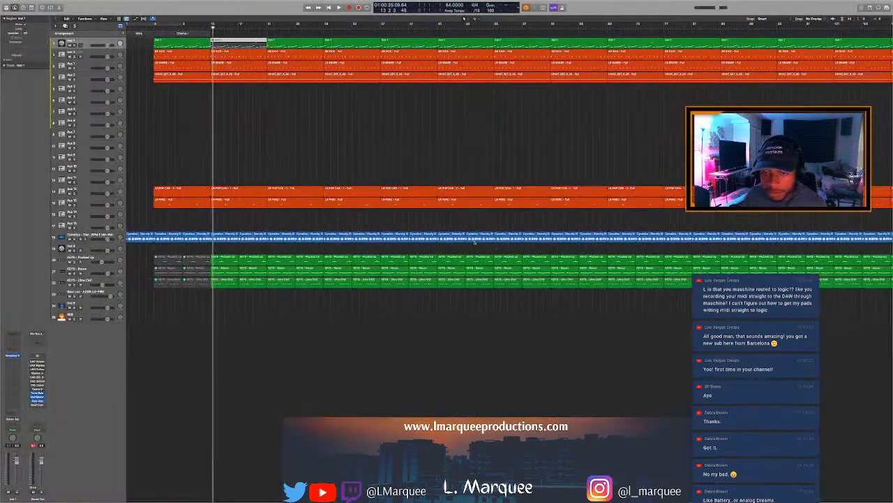
# Open the Maschine 2 plug-in on the kick track and examine its available output configurations
pyautogui.click(82, 55)
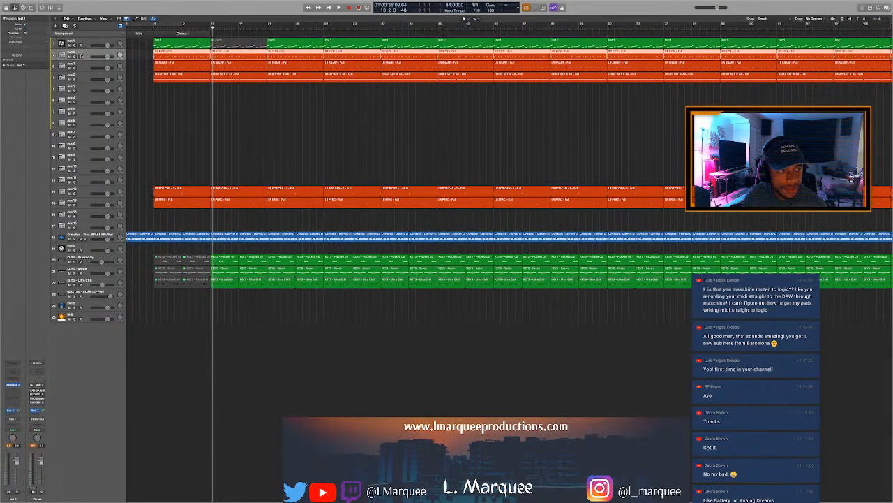
pyautogui.click(11, 385)
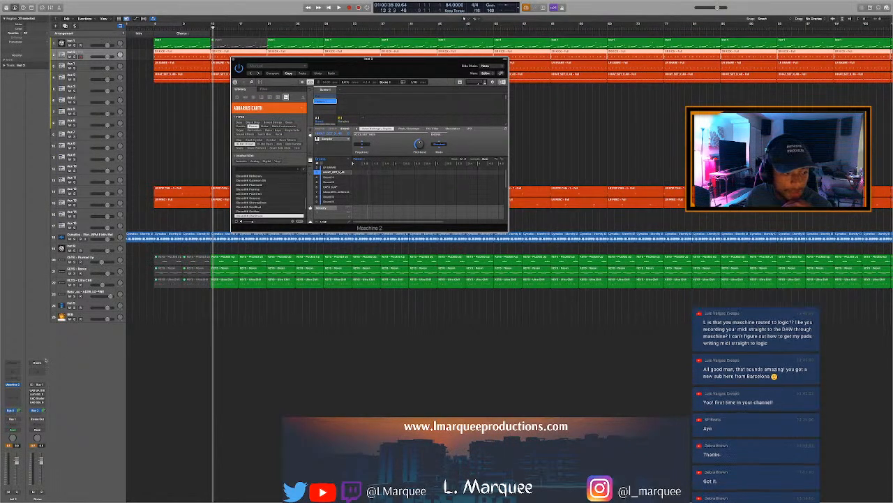
pyautogui.click(19, 384)
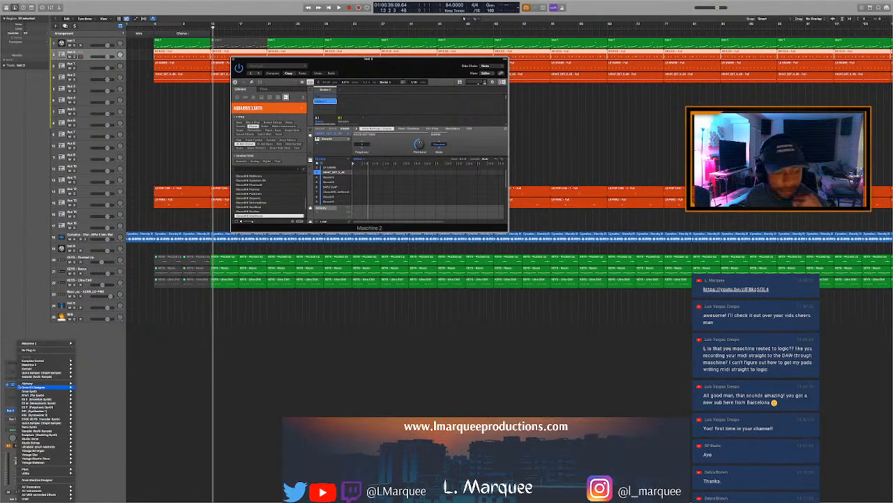
pyautogui.moveTo(63, 343)
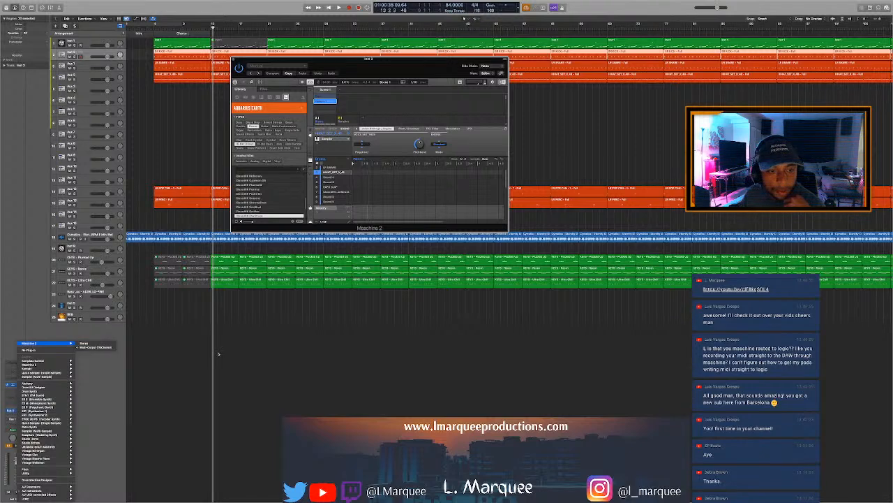
# Leave the output configuration choices and examine the sound slots of the drum group in Maschine 2
pyautogui.click(84, 344)
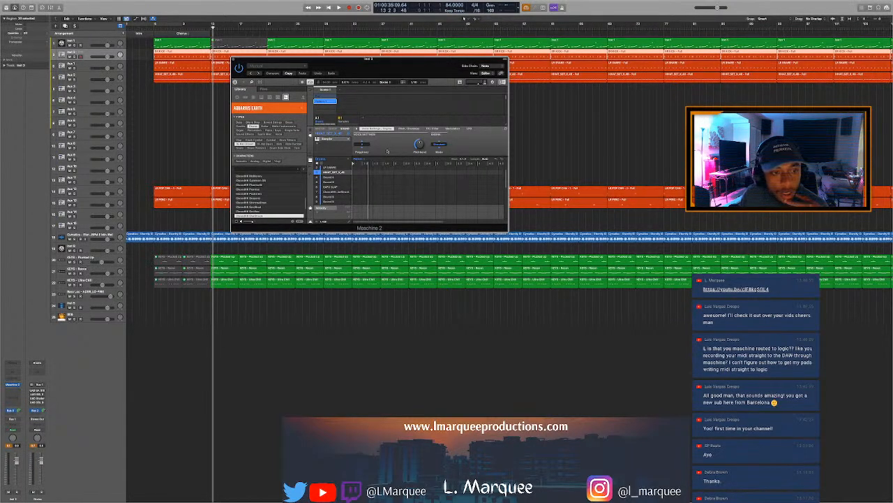
pyautogui.scroll(1, 328, 183)
pyautogui.scroll(-5, 332, 171)
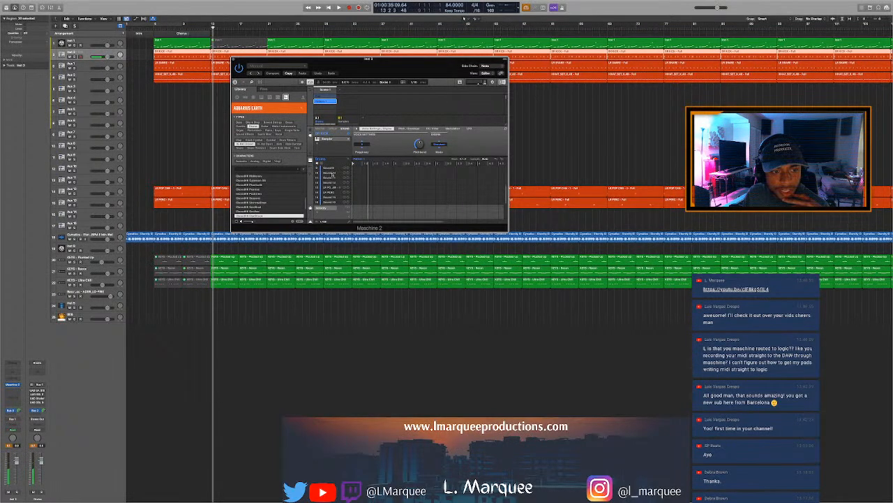
pyautogui.scroll(5, 332, 174)
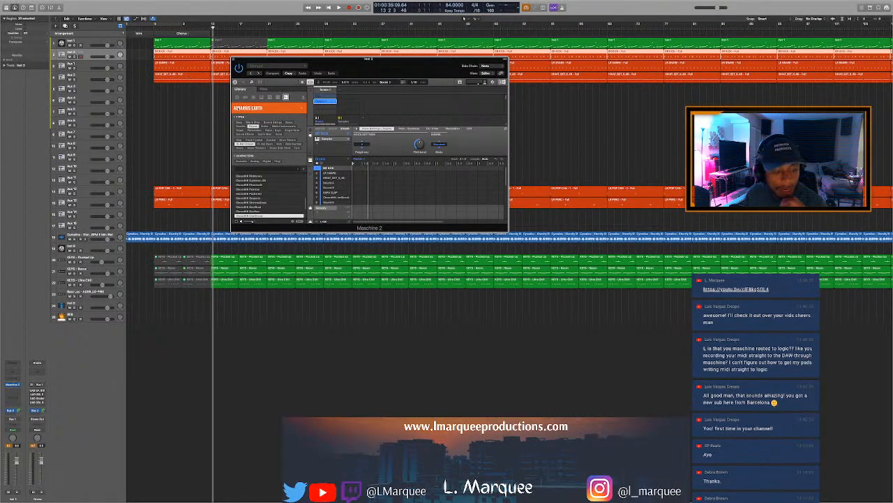
pyautogui.click(325, 97)
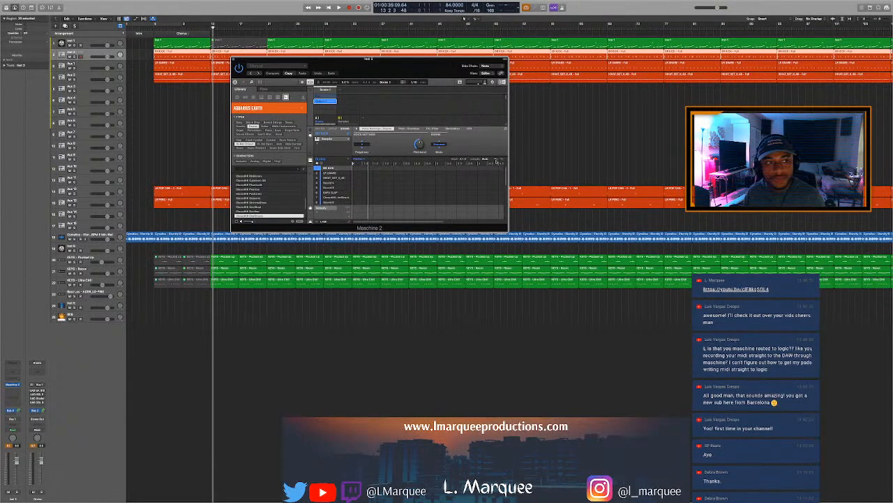
# Close the Maschine 2 plug-in, recolour the Inst 1 bass regions orange, and look over the mixer
pyautogui.hotkey('alt', 'c')
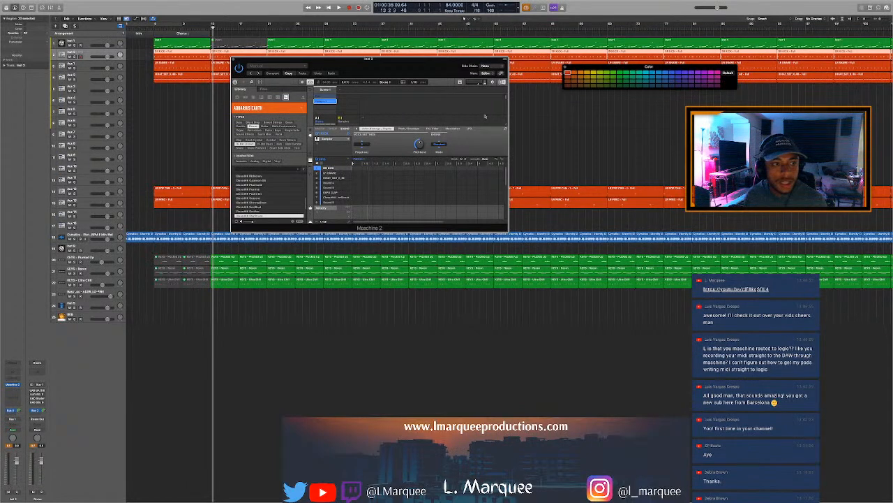
pyautogui.click(237, 60)
pyautogui.click(87, 45)
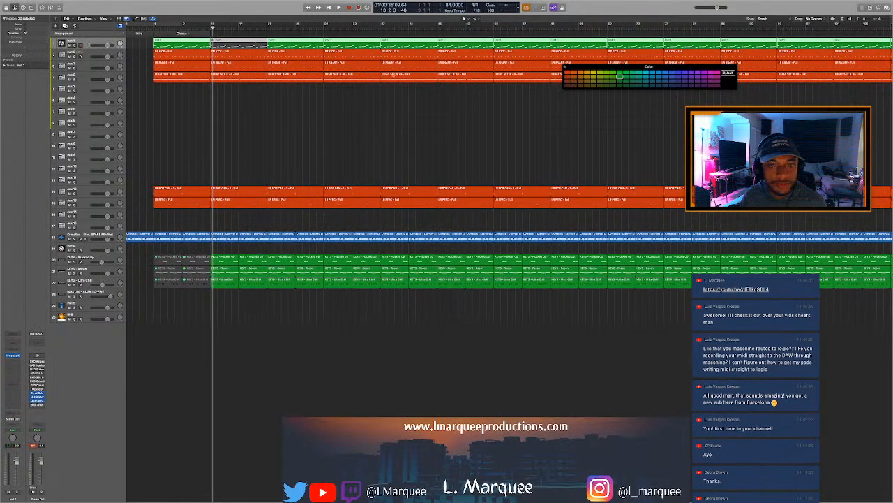
pyautogui.click(581, 73)
pyautogui.press('x')
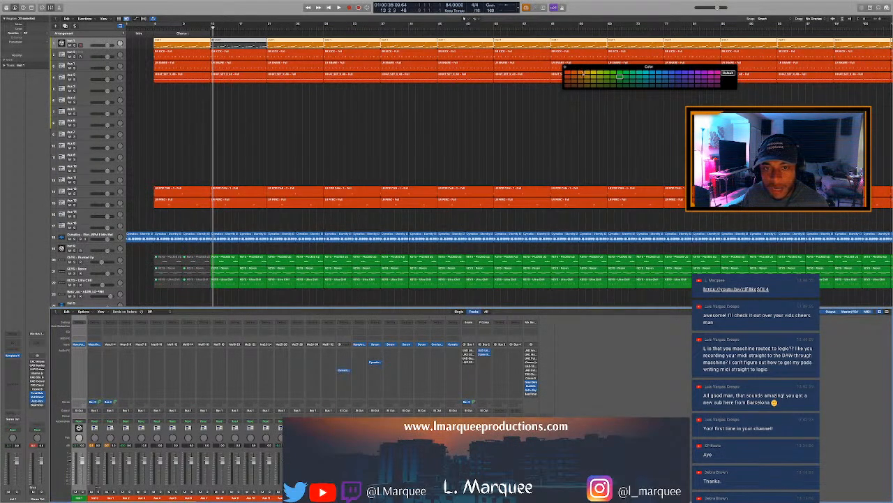
pyautogui.press('x')
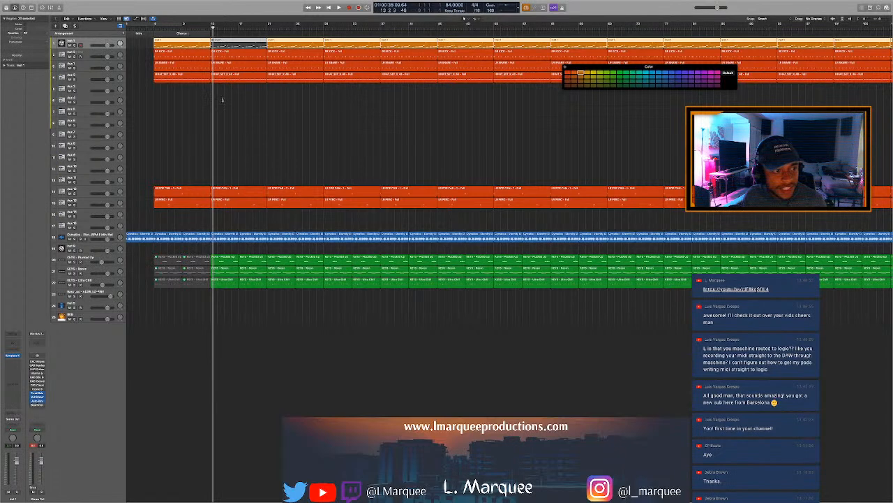
# Reopen Maschine 2 on the kick track to view its drum sounds, and close it again
pyautogui.click(81, 52)
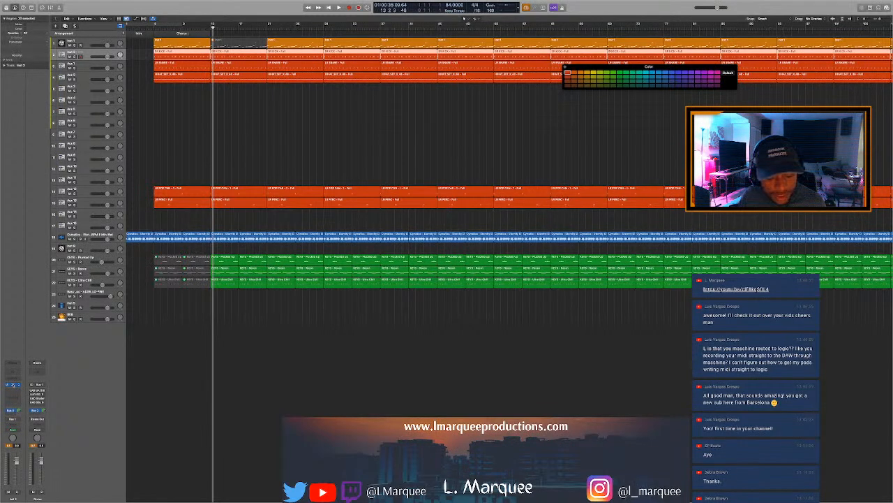
pyautogui.click(12, 384)
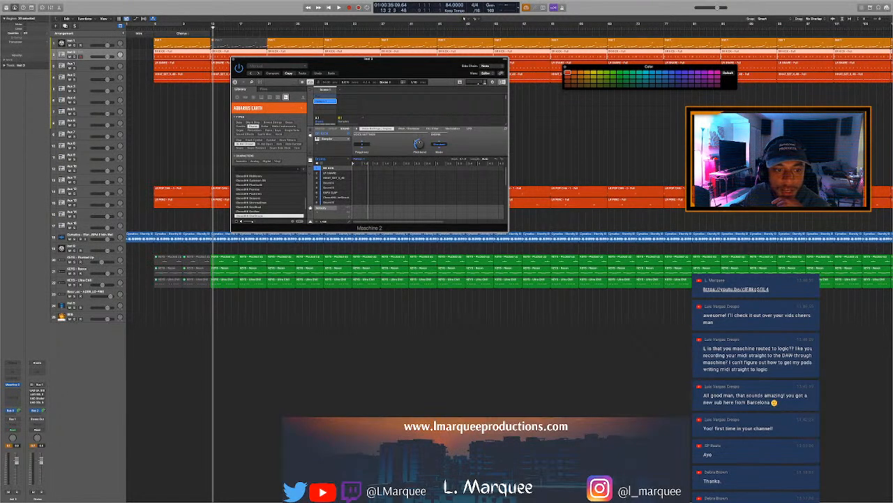
pyautogui.moveTo(364, 69); pyautogui.dragTo(396, 77)
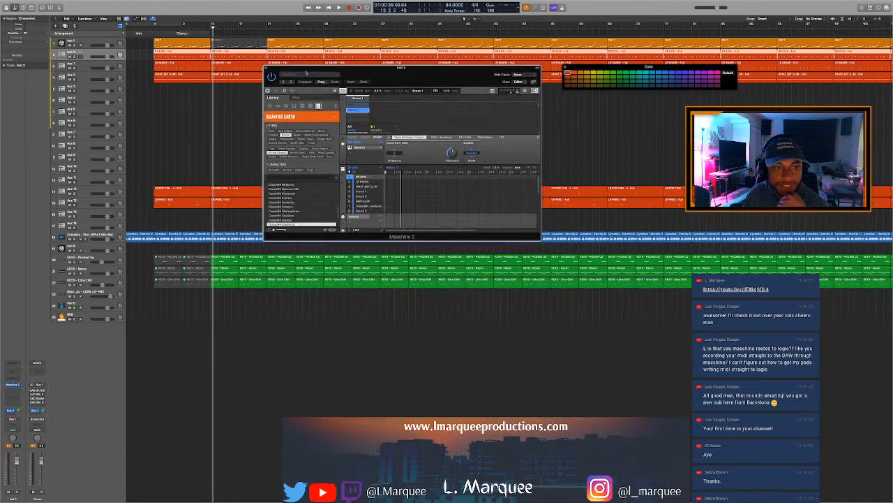
pyautogui.click(266, 68)
pyautogui.click(269, 114)
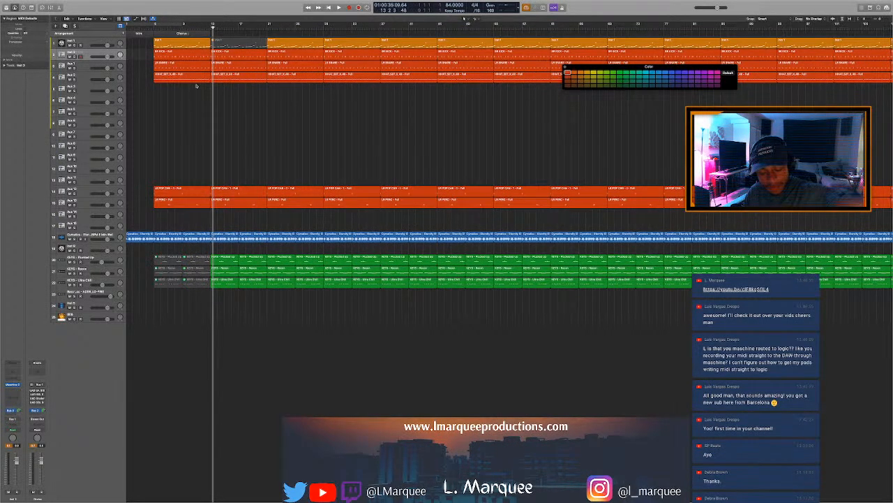
# Examine the notes of the kick region at bar 5 in the Piano Roll, placing the playhead at the region's start
pyautogui.click(180, 56)
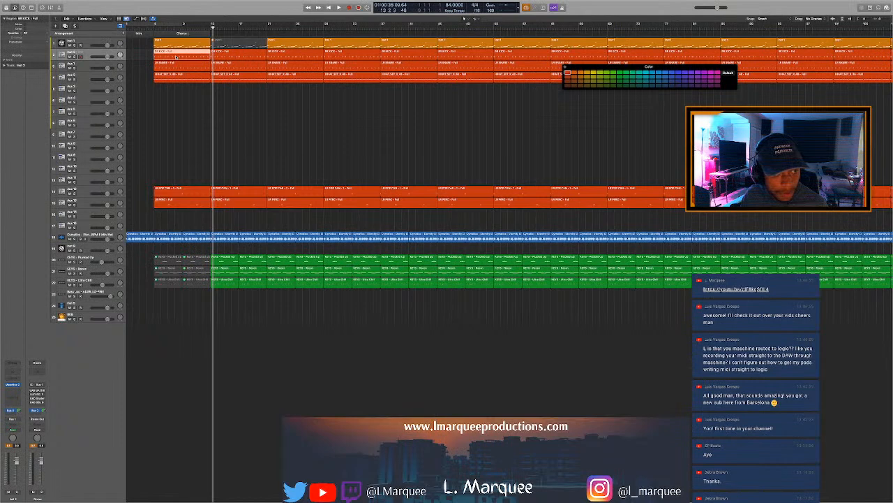
pyautogui.doubleClick(178, 58)
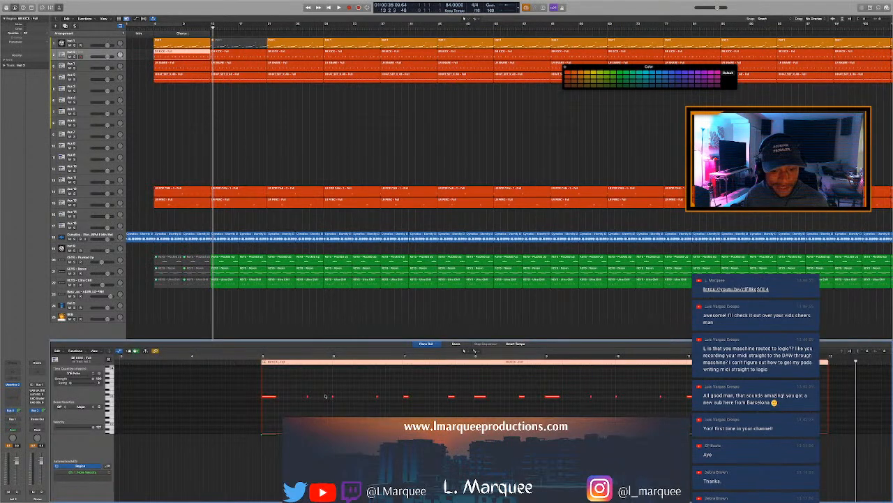
pyautogui.scroll(-2, 315, 382)
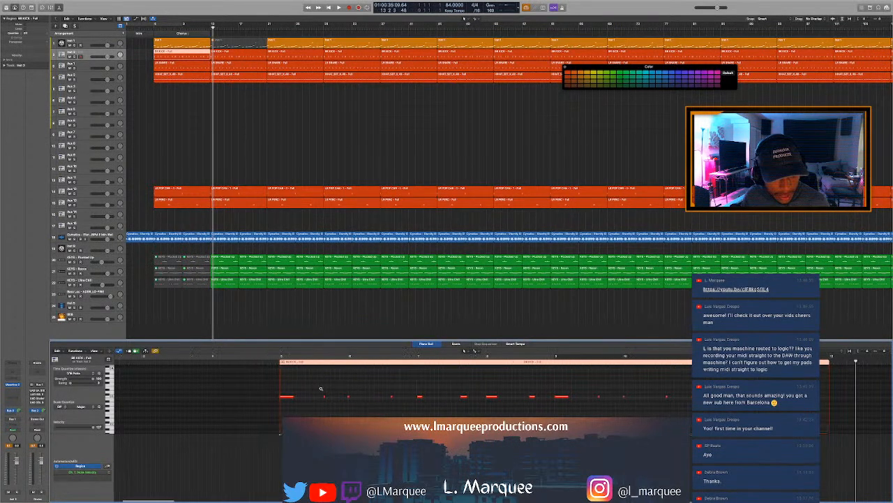
pyautogui.moveTo(404, 405); pyautogui.dragTo(322, 386)
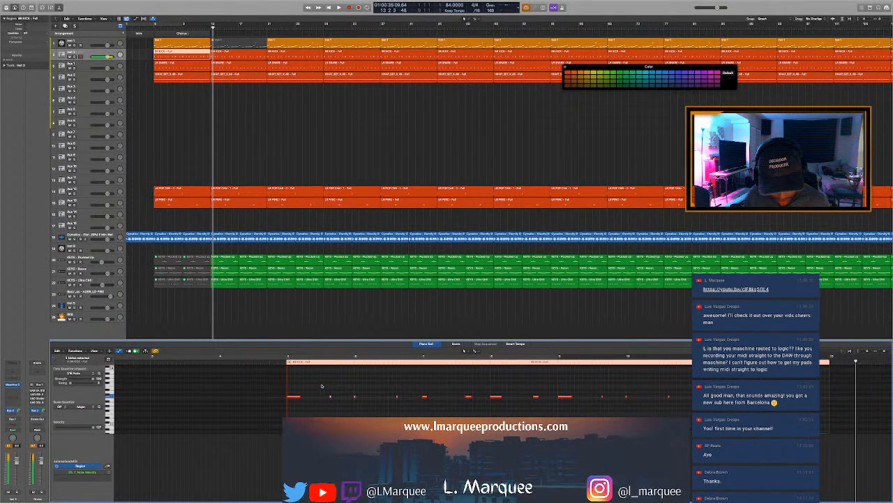
pyautogui.click(286, 361)
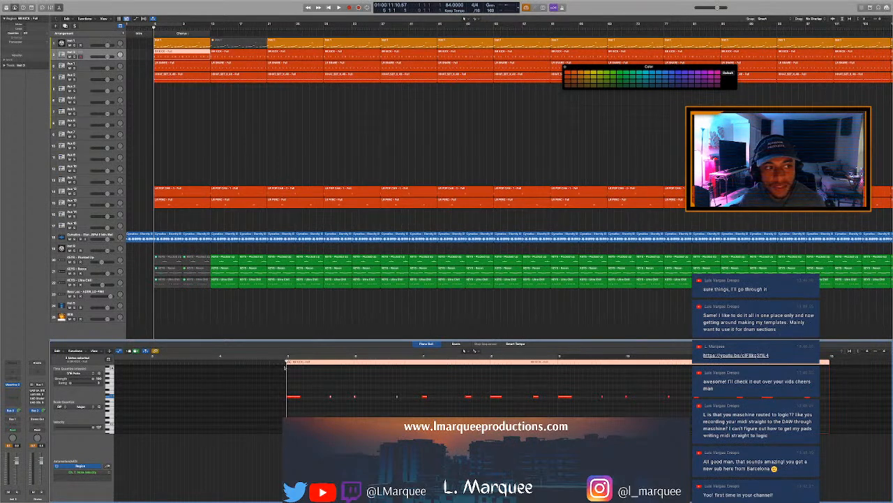
pyautogui.press('e')
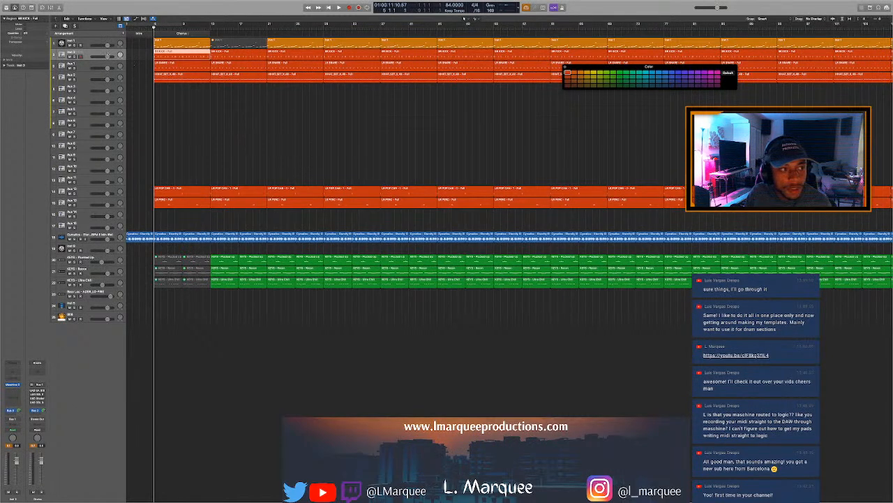
# Rename the Inst 1 track as Sub Bass and play the arrangement from bar 5
pyautogui.click(83, 42)
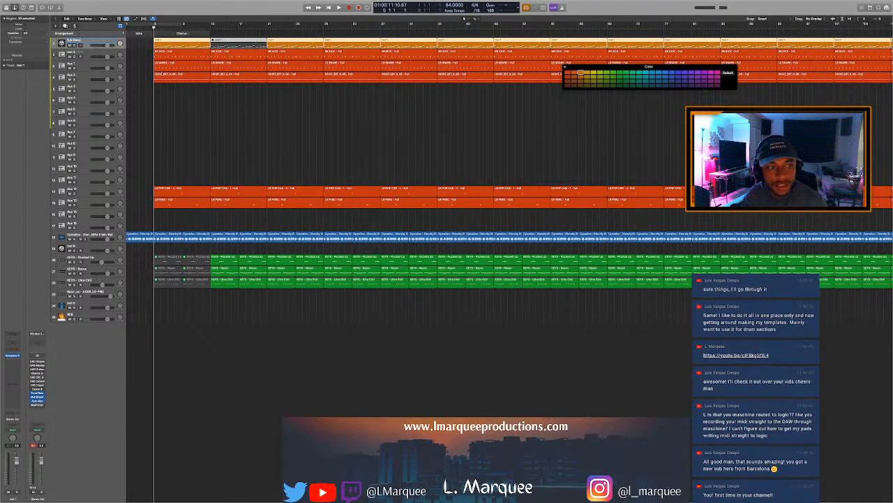
pyautogui.click(228, 108)
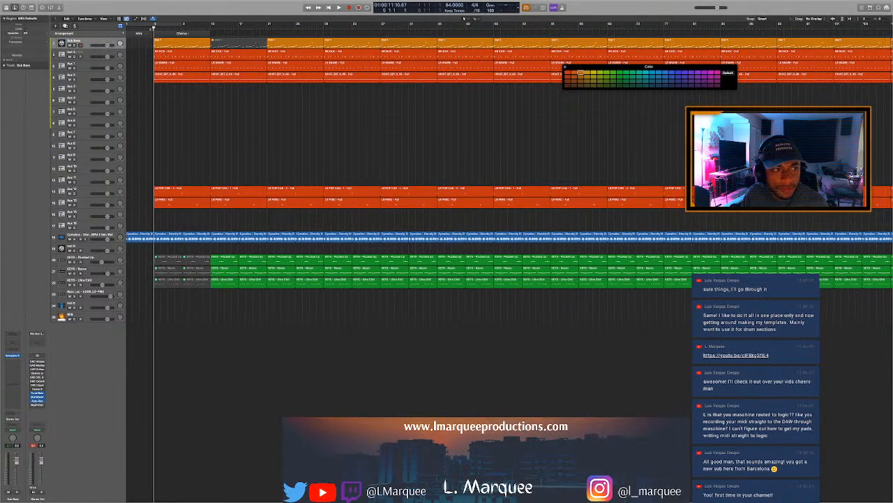
pyautogui.press('space')
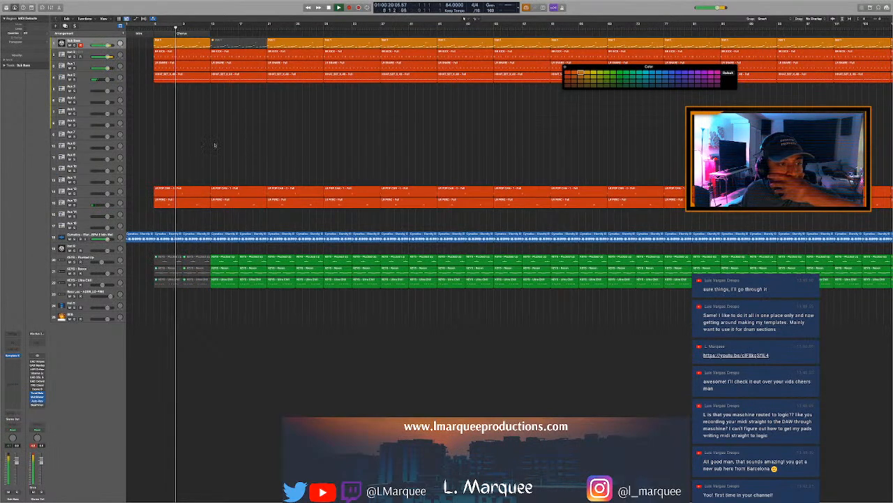
# Mute the pop can and perc regions at bar 13, and unmute the lower two KEYS regions in bars 9 to 13
pyautogui.moveTo(244, 171); pyautogui.dragTo(236, 209)
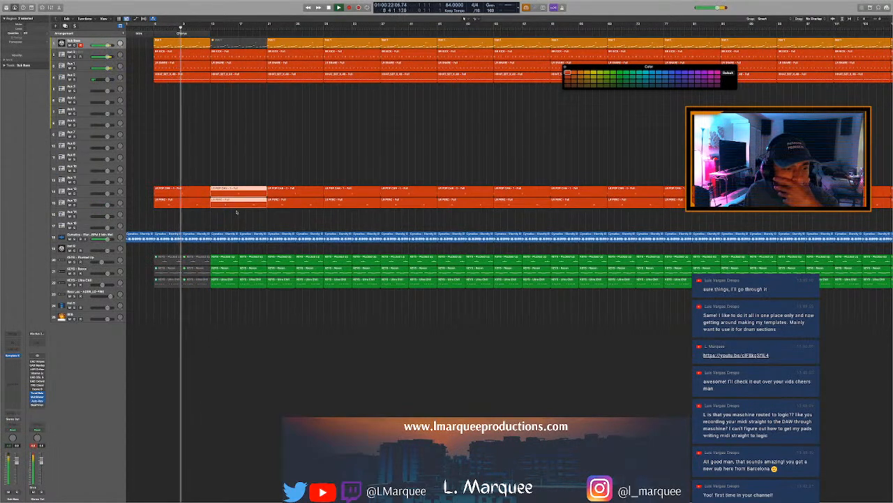
pyautogui.click(199, 279)
pyautogui.moveTo(198, 274); pyautogui.dragTo(196, 270)
pyautogui.hotkey('ctrl', 'm')
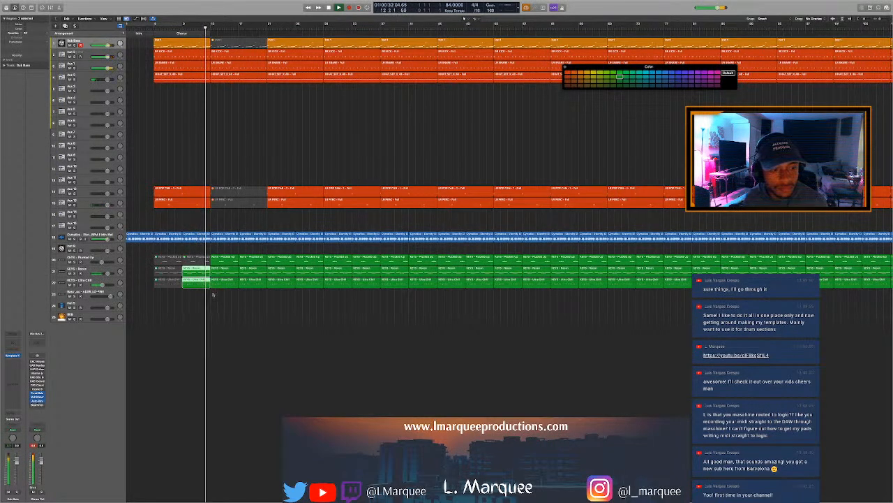
# Mute the KEYS and hi-hat regions in bars 13 to 17, and unmute the pop can region starting at bar 13
pyautogui.moveTo(233, 293); pyautogui.dragTo(211, 261)
pyautogui.hotkey('ctrl', 'm')
pyautogui.press('space')
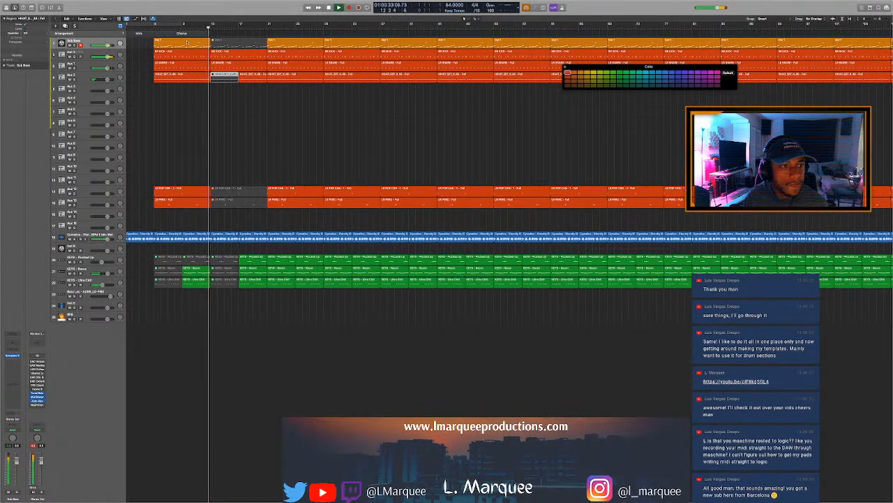
pyautogui.click(230, 189)
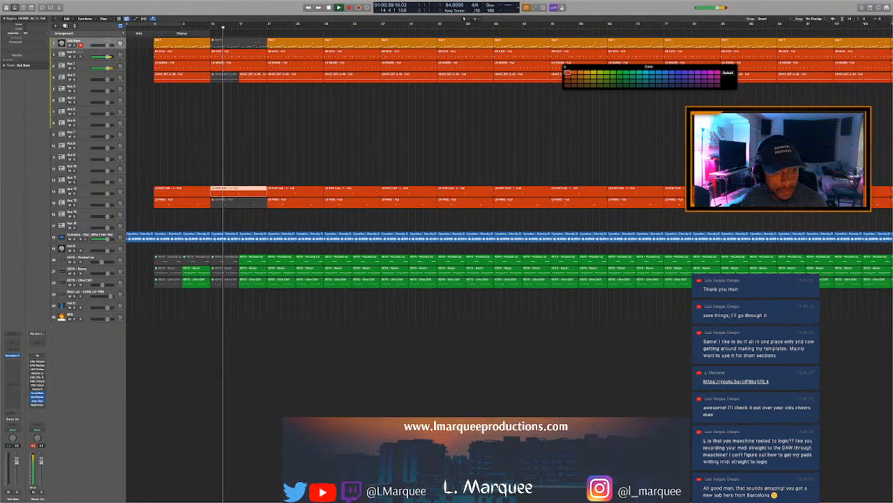
# Add a third arrangement marker over bars 13 to 21 and name it Verse
pyautogui.click(122, 34)
pyautogui.click(238, 34)
pyautogui.click(244, 39)
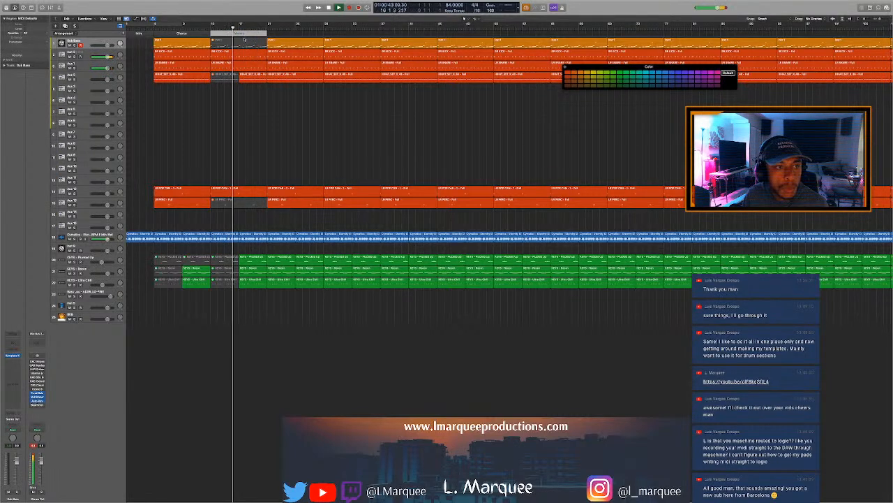
# Split the muted Sub Bass region at bar 17, unmute its second half, and mute the KEYS regions in bars 17 to 21
pyautogui.press('space')
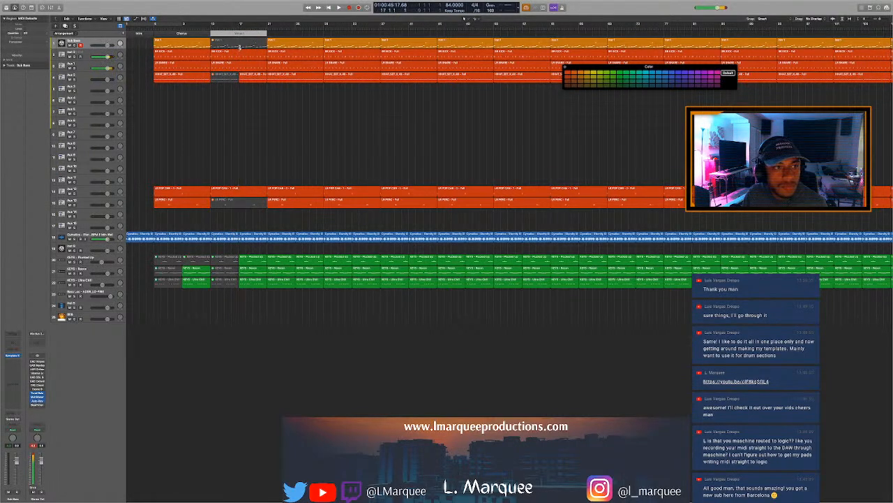
pyautogui.keyDown('super'); pyautogui.click(239, 47); pyautogui.keyUp('super')
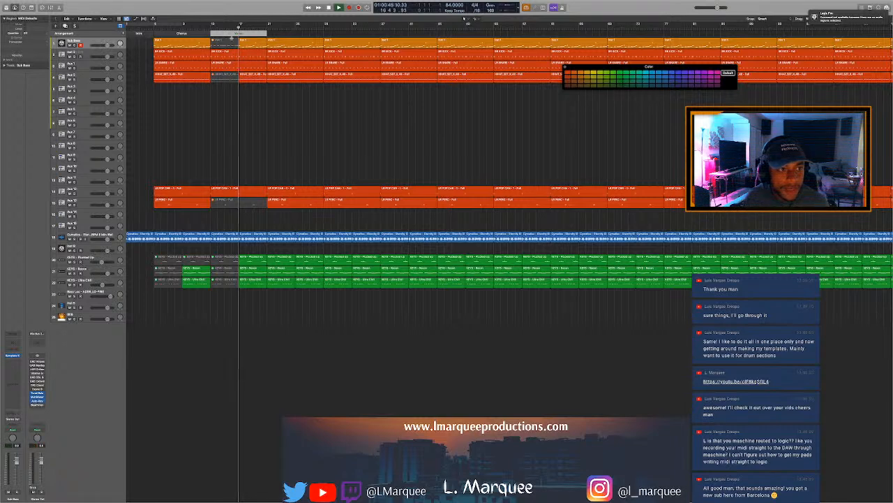
pyautogui.click(225, 28)
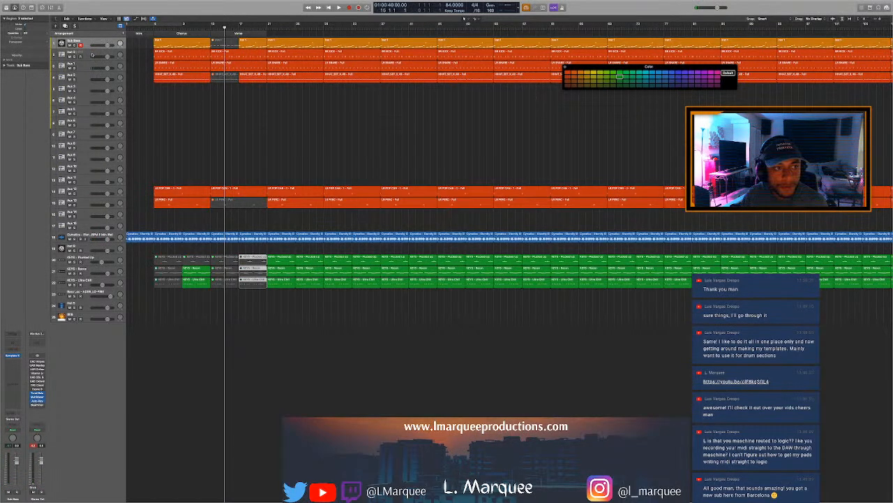
# Rename the top two drum tracks as Kick and Snare, and start playback from just before bar 13
pyautogui.click(91, 54)
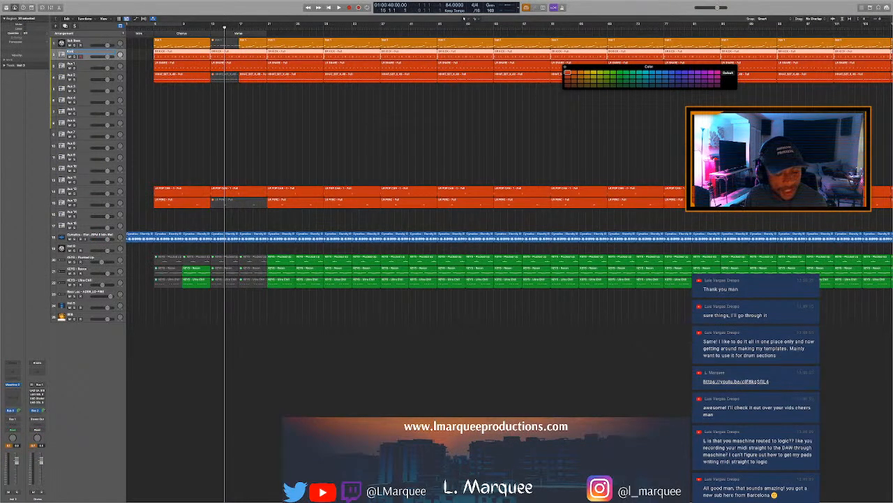
pyautogui.click(90, 63)
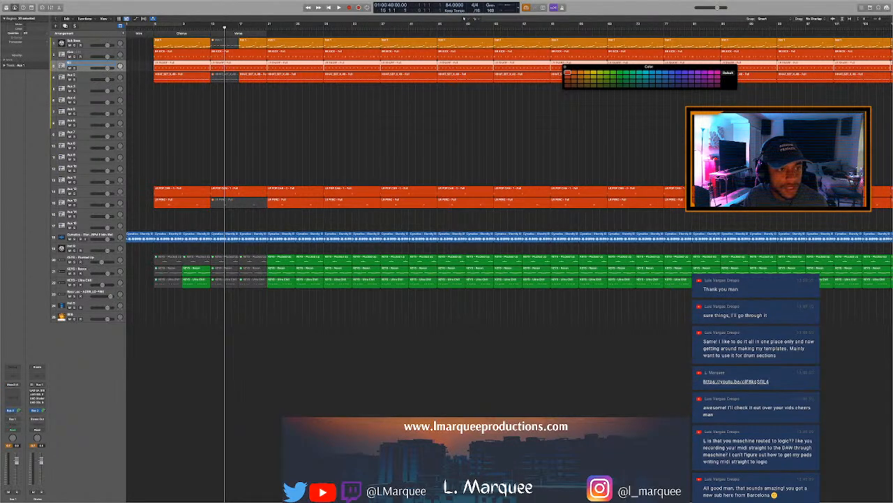
pyautogui.moveTo(224, 26); pyautogui.dragTo(209, 28)
pyautogui.click(243, 123)
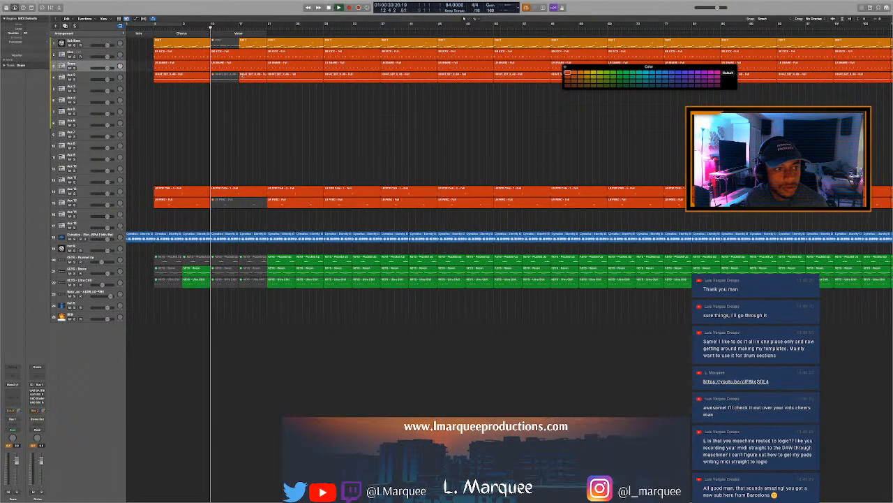
# Rename the hi-hat, pop can and percussion tracks as Closed Hi Hat, Pop Can and Pel
pyautogui.doubleClick(72, 75)
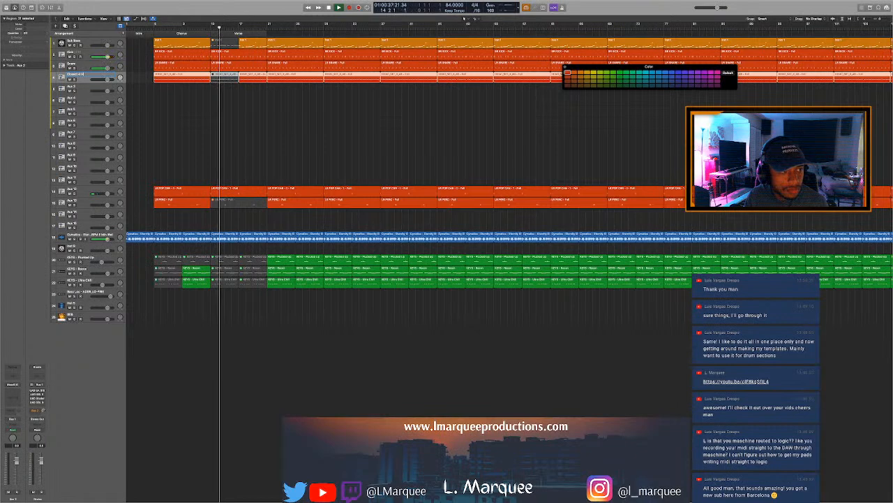
pyautogui.click(71, 189)
pyautogui.write('Pop Can')
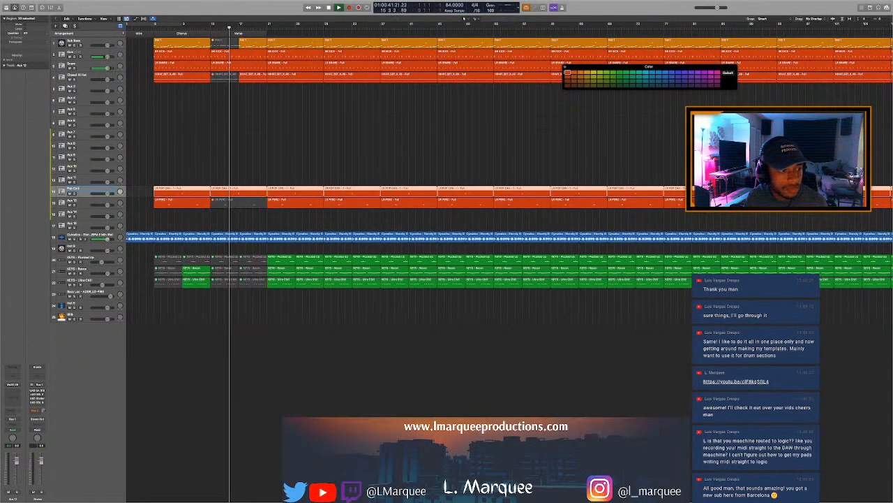
pyautogui.click(83, 203)
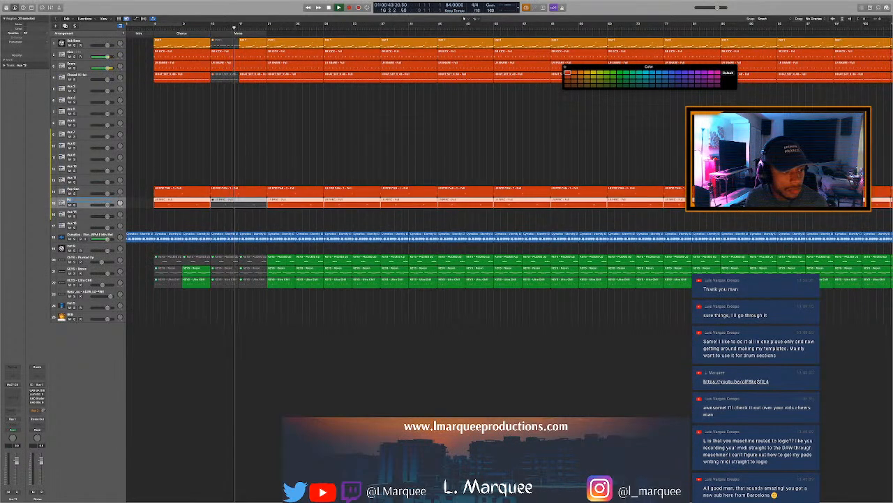
pyautogui.write('Pel')
pyautogui.click(218, 98)
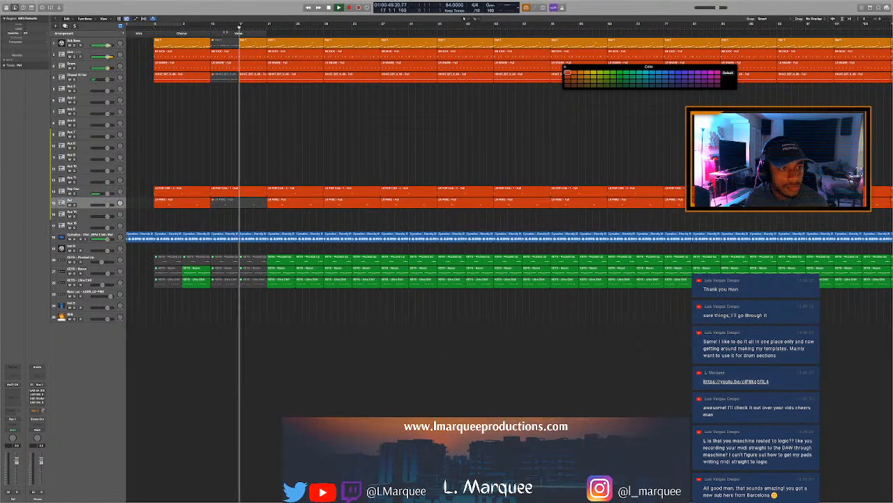
# Play from bar 15 and mute the kick note in the second half of bar 16 within the verse's kick region
pyautogui.click(224, 29)
pyautogui.click(237, 58)
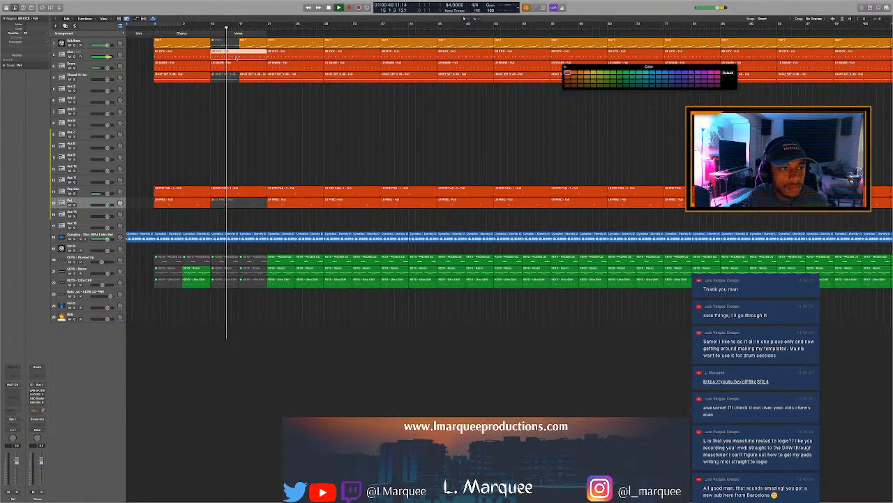
pyautogui.press('p')
pyautogui.hscroll(-1, 275, 421)
pyautogui.press('space')
pyautogui.moveTo(249, 414); pyautogui.dragTo(229, 378)
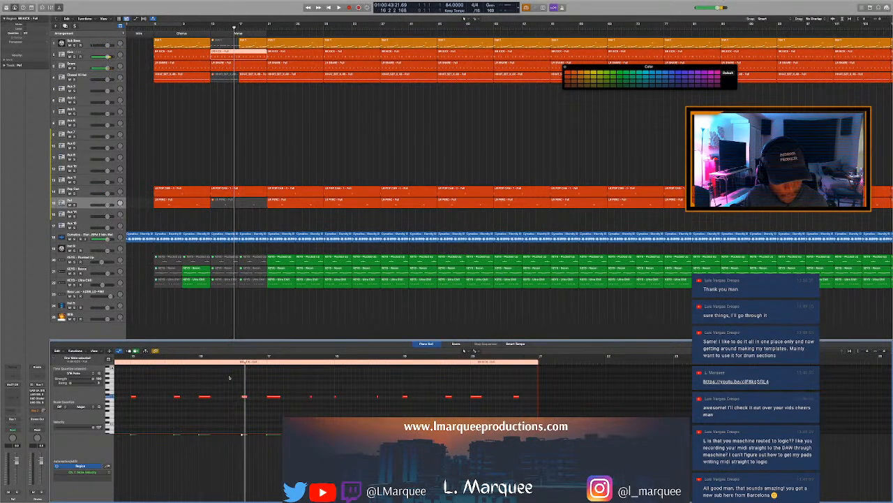
pyautogui.press('space')
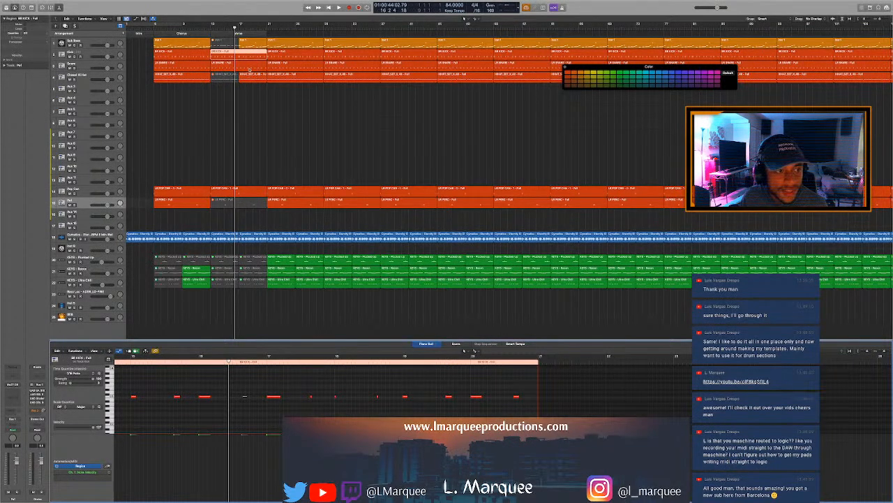
# Mute the last snare note before bar 17 in the verse's snare region, close the note editor and resume playback
pyautogui.click(249, 70)
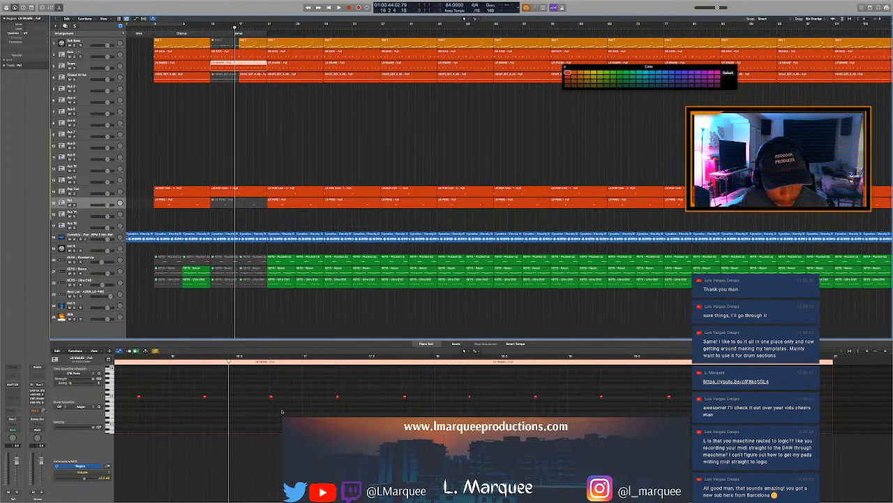
pyautogui.moveTo(281, 410); pyautogui.dragTo(255, 384)
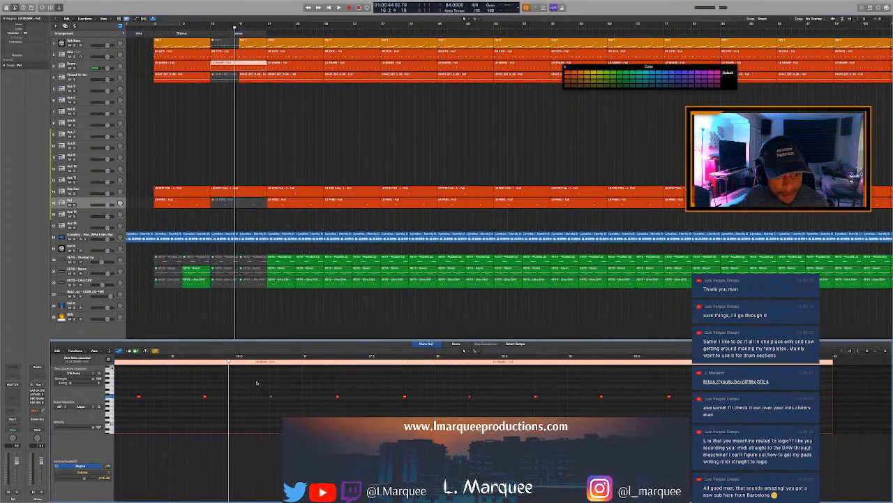
pyautogui.press('p')
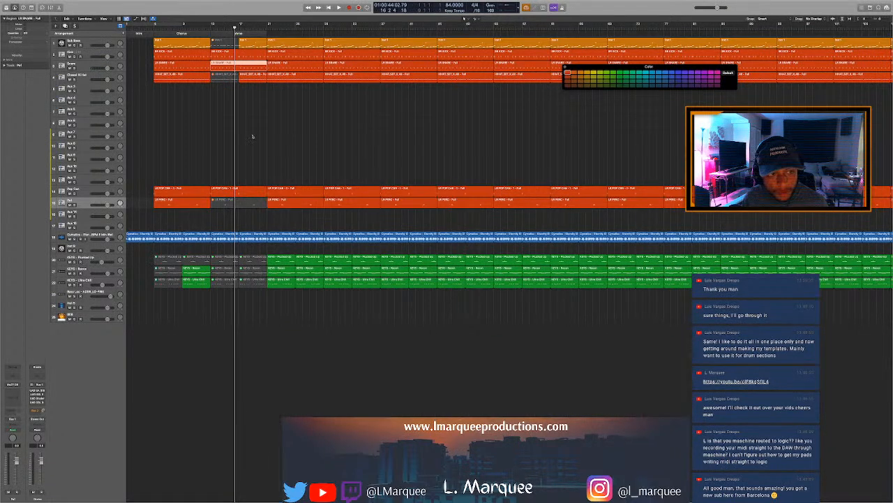
pyautogui.press('space')
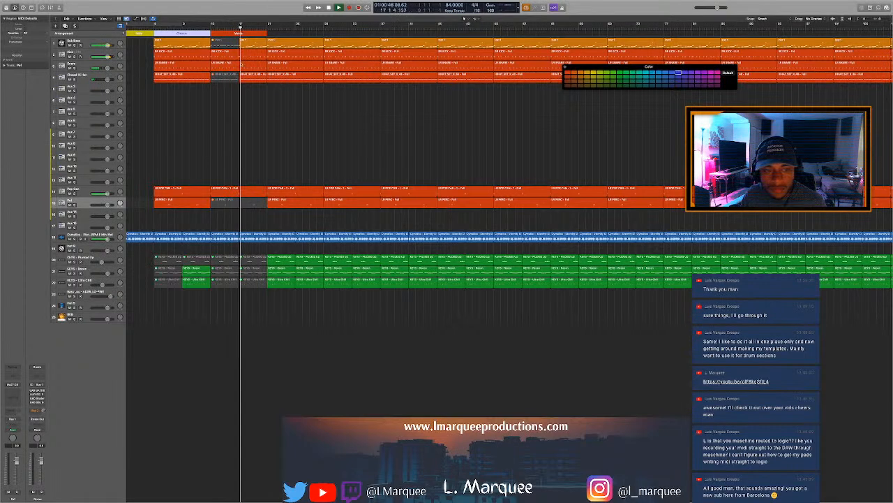
# Rename the Chorus arrangement marker as Chorus 1
pyautogui.click(185, 34)
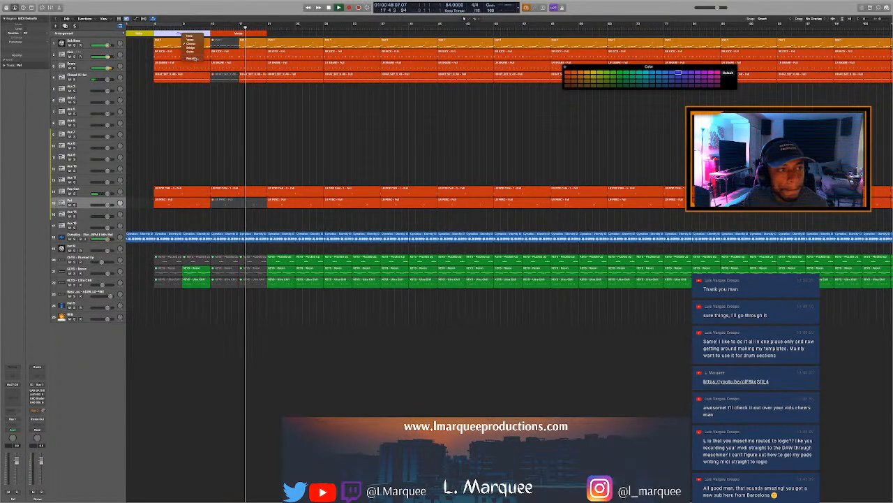
pyautogui.click(191, 58)
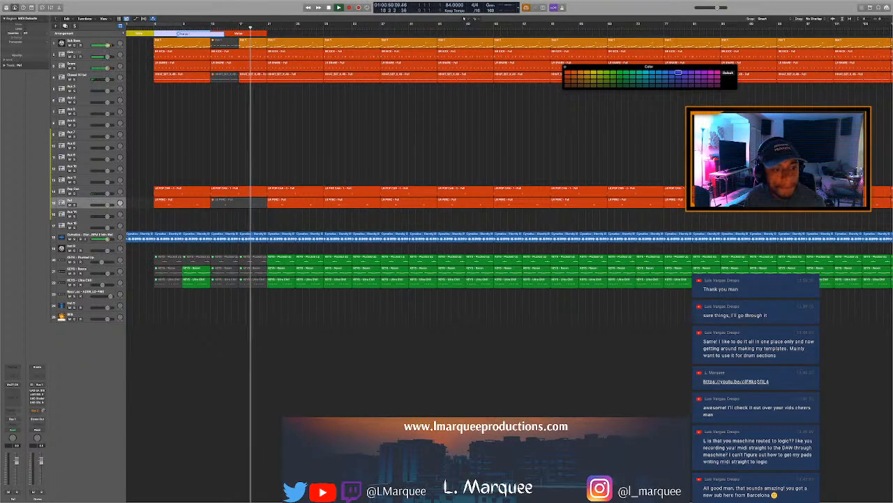
pyautogui.click(259, 87)
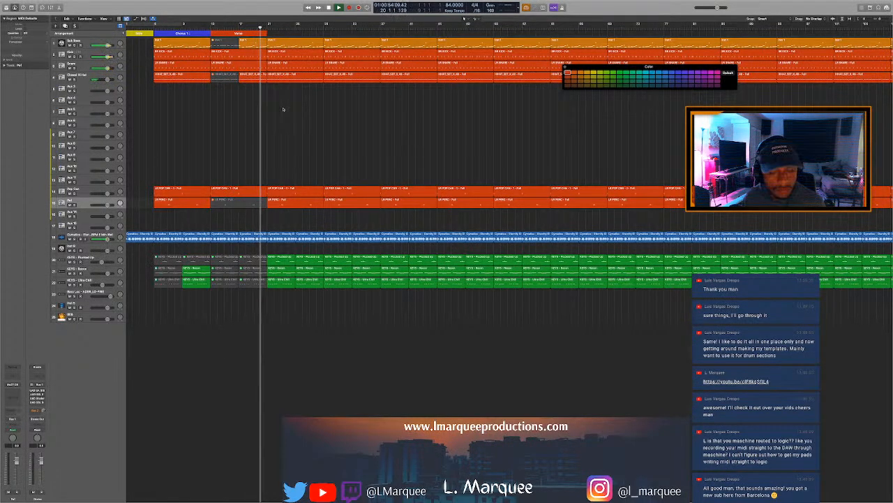
# Mute all KEYS regions in bars 21 to 29 except the Plucked one starting at bar 21
pyautogui.click(280, 284)
pyautogui.keyDown('shift'); pyautogui.click(280, 273); pyautogui.keyUp('shift')
pyautogui.hotkey('ctrl', 'm')
# Split the snare, hi-hat, pop can and percussion regions at bar 25, and mute the snare, hi-hat and percussion in bars 25 to 29
pyautogui.press('space')
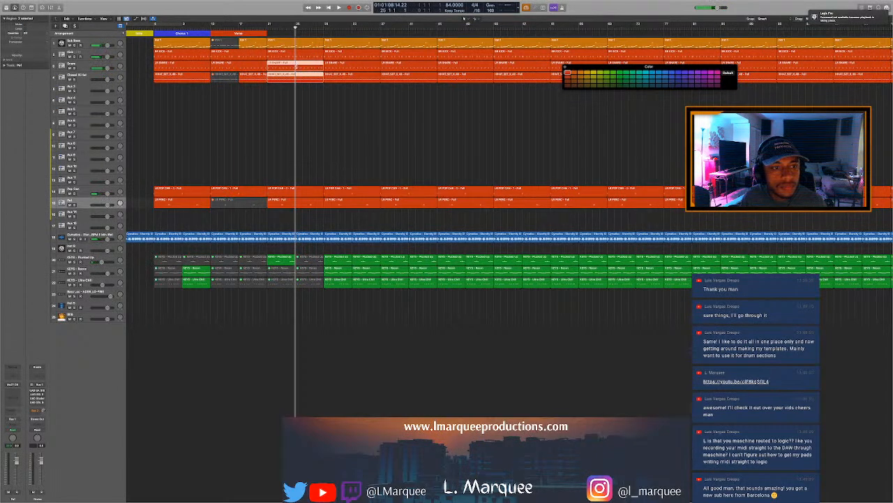
pyautogui.click(295, 67)
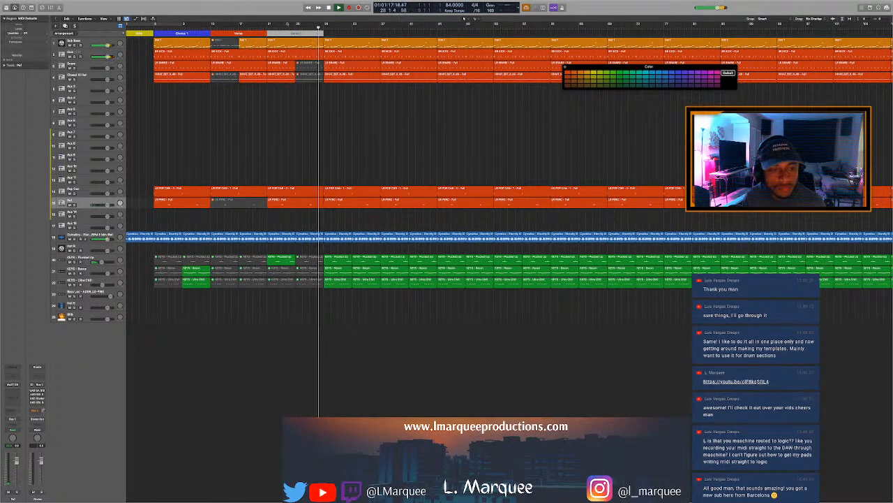
pyautogui.press('space')
pyautogui.click(296, 187)
pyautogui.click(296, 192)
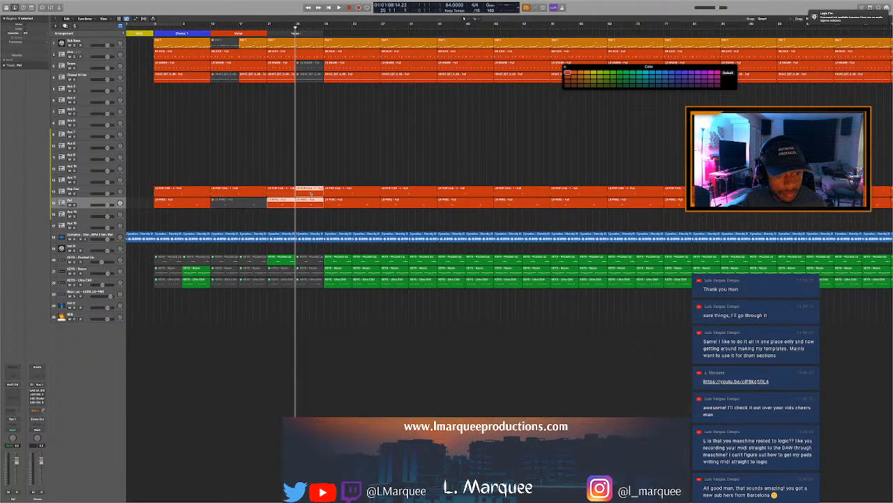
pyautogui.click(266, 26)
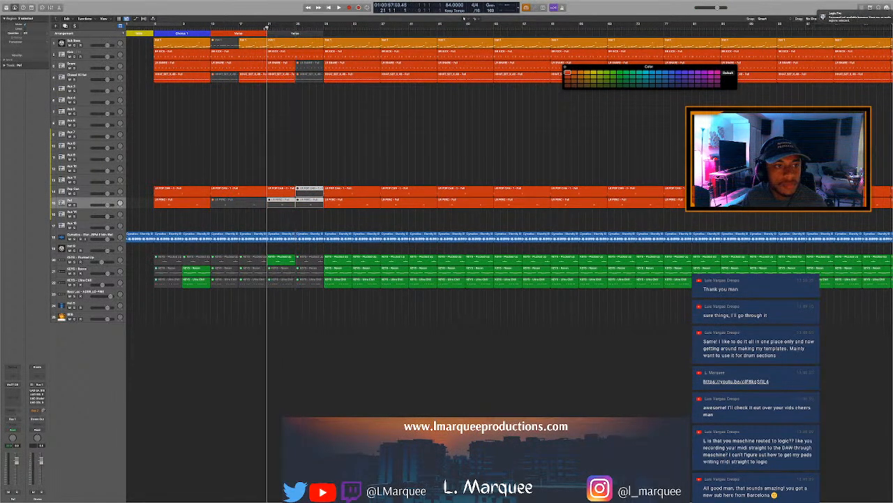
pyautogui.press('space')
pyautogui.click(302, 201)
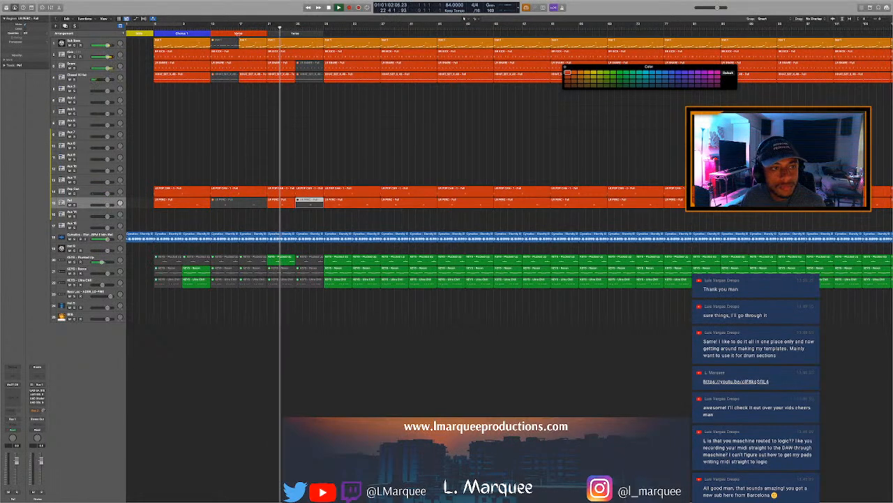
# Rename the verse marker at bar 13 as Verse 1 A and the marker over bars 21 to 29 as Verse 1 B
pyautogui.click(239, 33)
pyautogui.press('Right')
pyautogui.write('1')
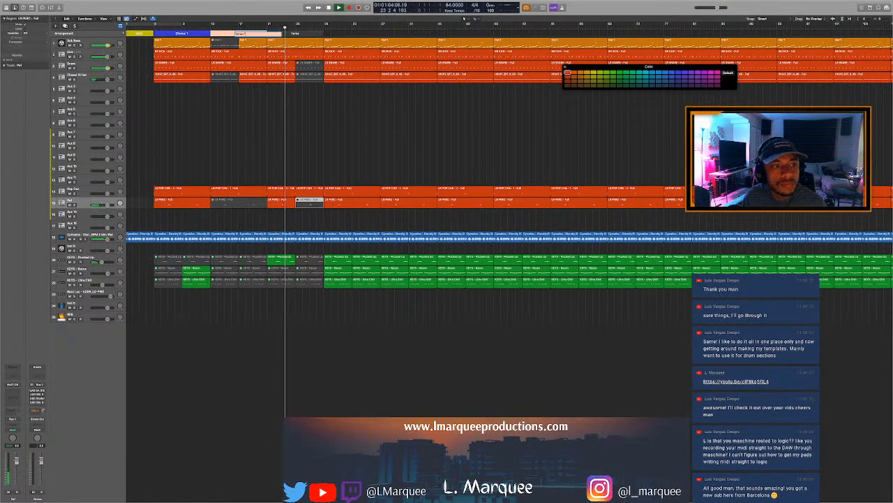
pyautogui.press('Return')
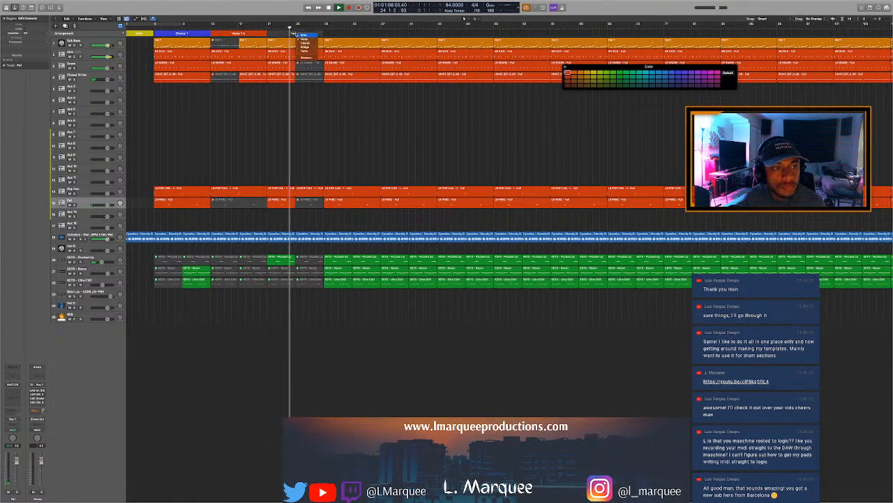
pyautogui.press('space')
pyautogui.press('space')
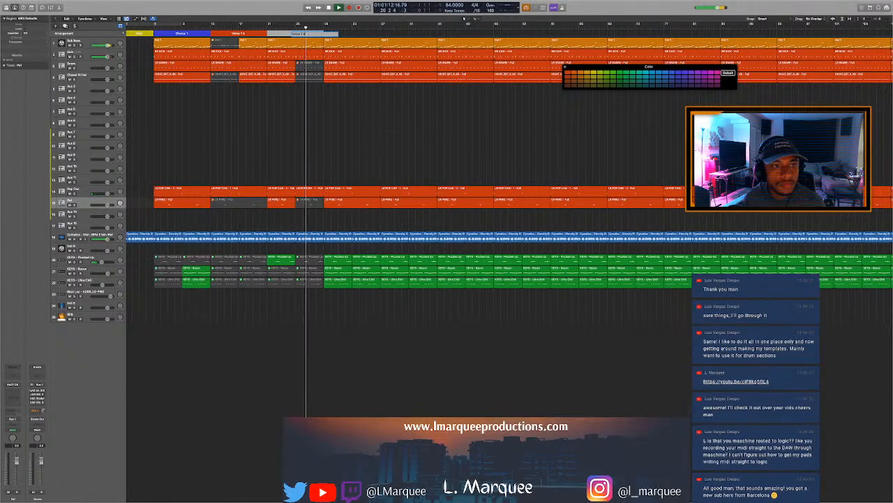
pyautogui.press('Return')
# Set the cycle range to bars 25 to 29 and play it back
pyautogui.press('space')
pyautogui.moveTo(296, 24); pyautogui.dragTo(324, 33)
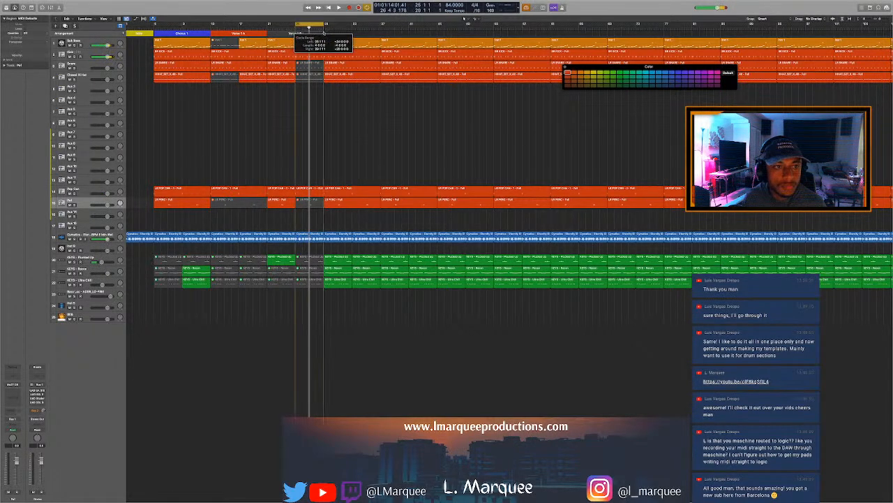
pyautogui.press('space')
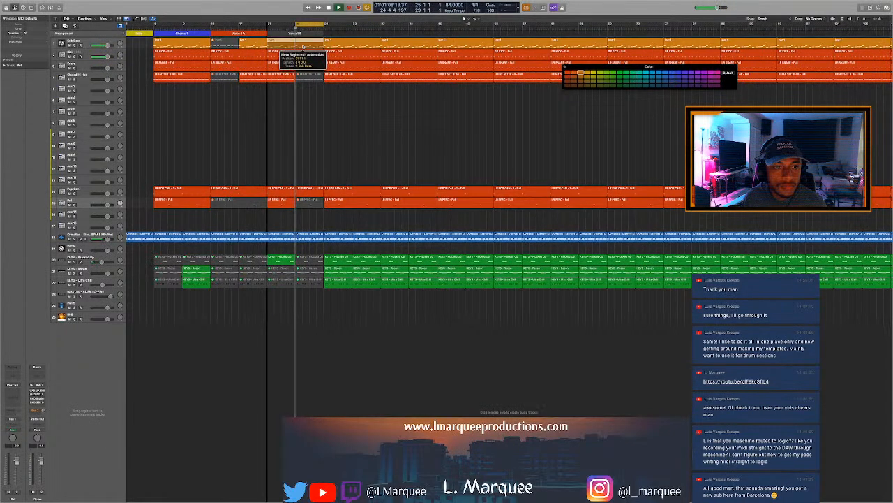
# In the Sub Bass region starting at bar 21, mute the visible notes that follow bar 25's first note, and close the note editor
pyautogui.press('p')
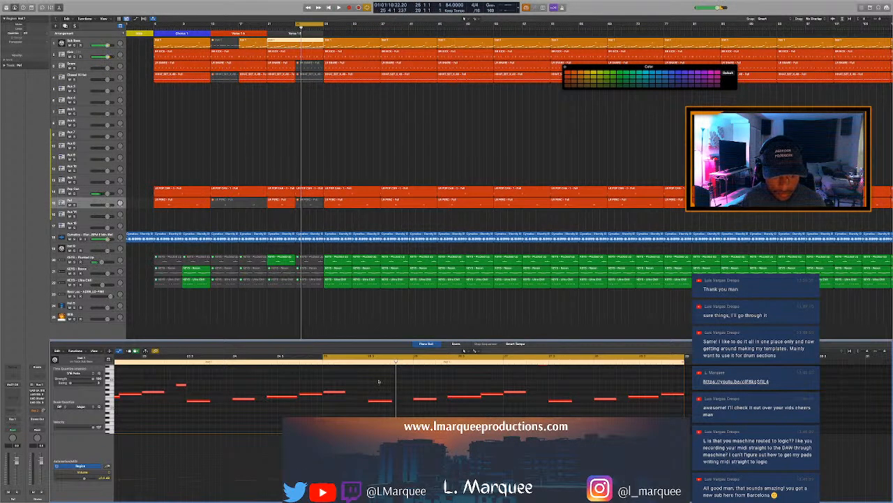
pyautogui.press('space')
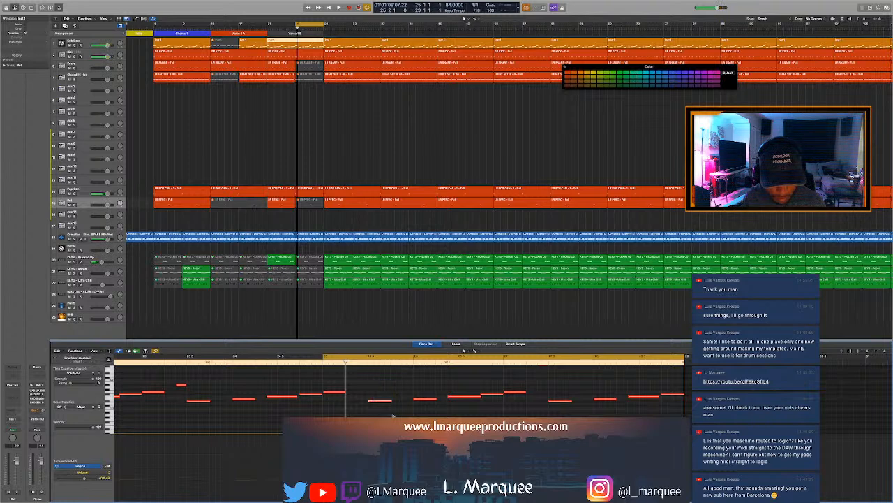
pyautogui.press('space')
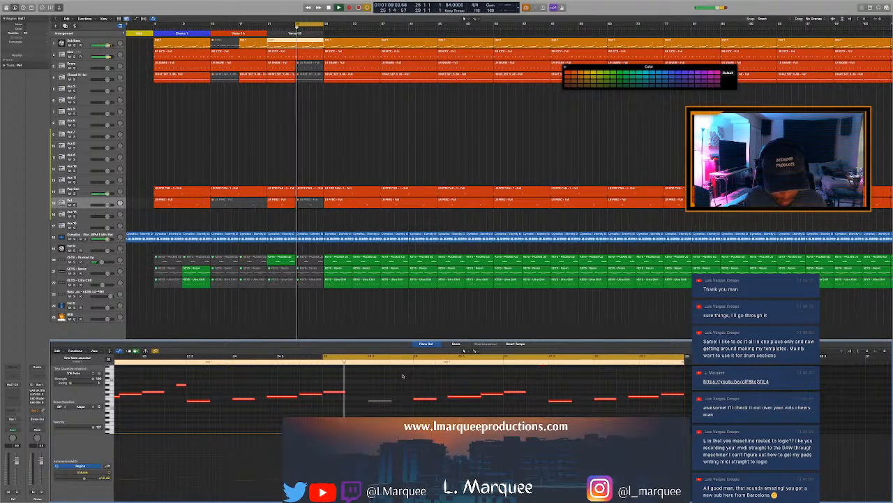
pyautogui.press('space')
pyautogui.moveTo(399, 378); pyautogui.dragTo(672, 412)
pyautogui.hotkey('ctrl', 'm')
pyautogui.press('space')
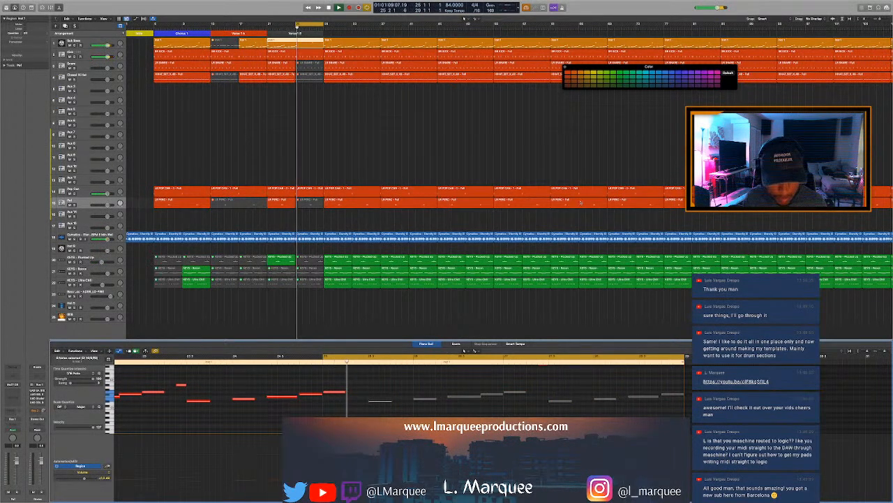
pyautogui.press('e')
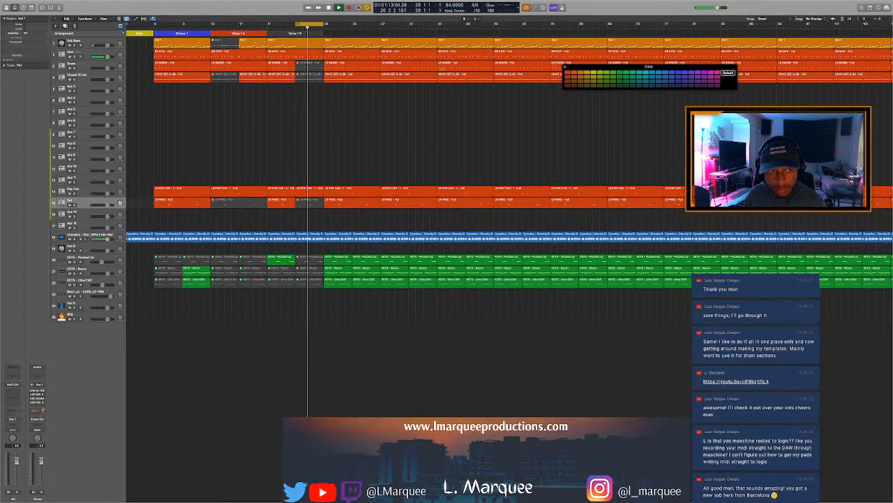
# Reopen the Sub Bass region's notes and mute the remaining out-of-view note in bar 27
pyautogui.press('space')
pyautogui.click(309, 46)
pyautogui.doubleClick(309, 46)
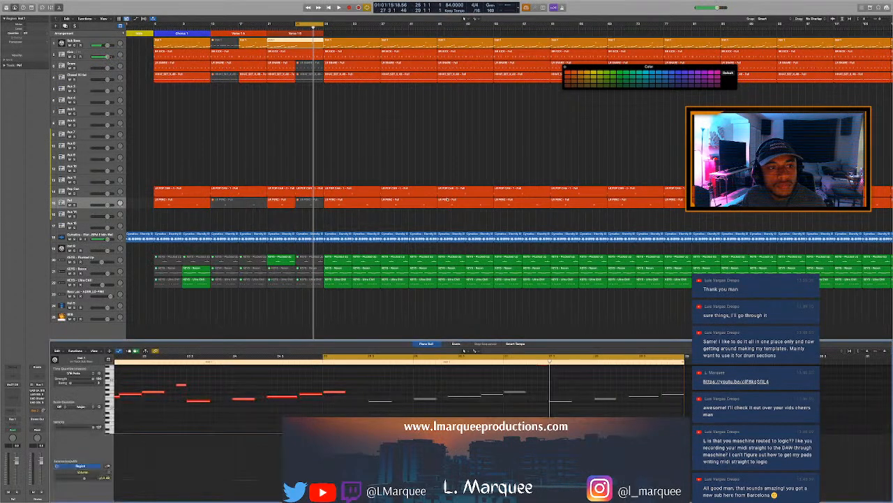
pyautogui.scroll(5, 566, 370)
pyautogui.moveTo(568, 408); pyautogui.dragTo(541, 497)
pyautogui.press('space')
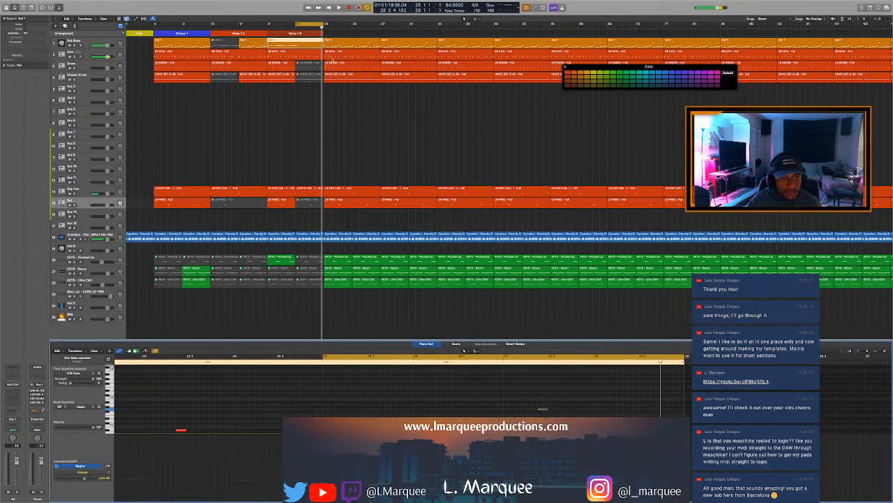
# Mute the last kick note before bar 29 in the Verse 1 B kick region
pyautogui.press('Down')
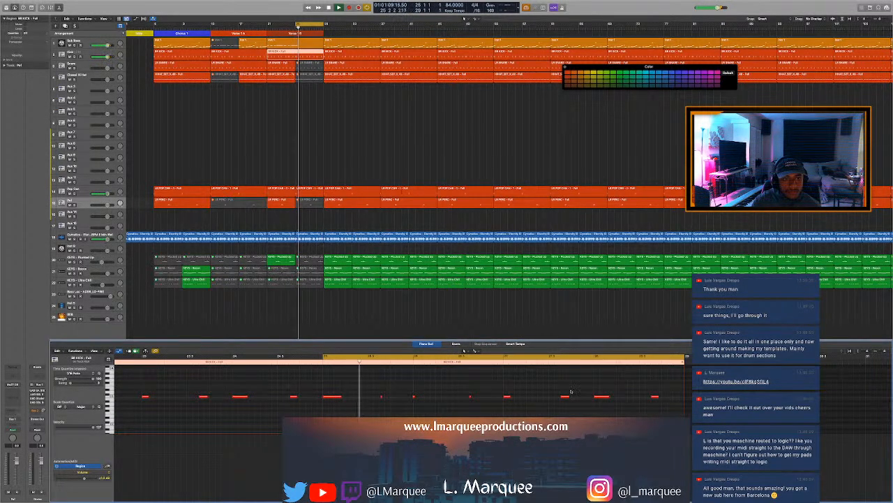
pyautogui.moveTo(670, 410); pyautogui.dragTo(656, 385)
pyautogui.hotkey('ctrl', 'm')
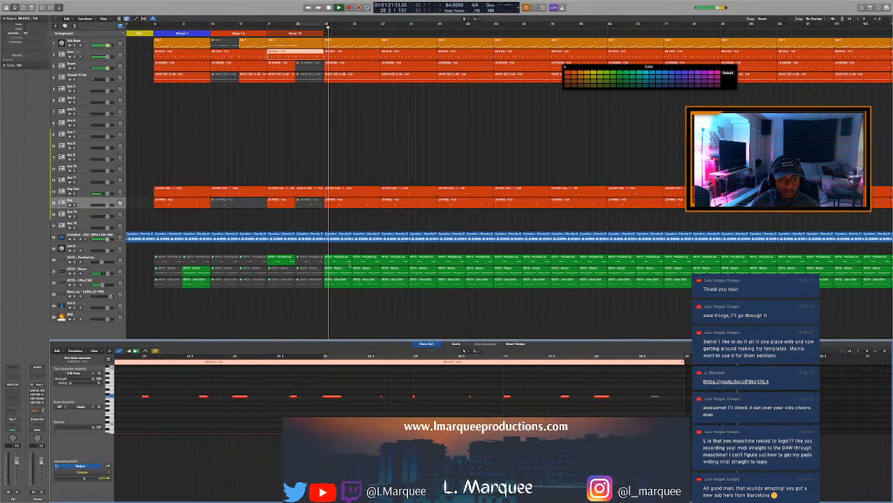
# Mute the two Plucked KEYS regions in bars 29 to 37
pyautogui.moveTo(341, 249); pyautogui.dragTo(361, 259)
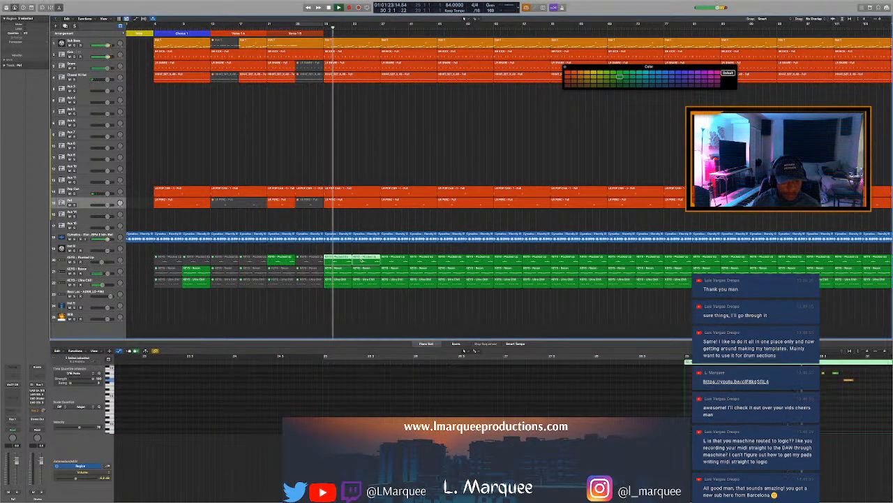
pyautogui.hotkey('ctrl', 'm')
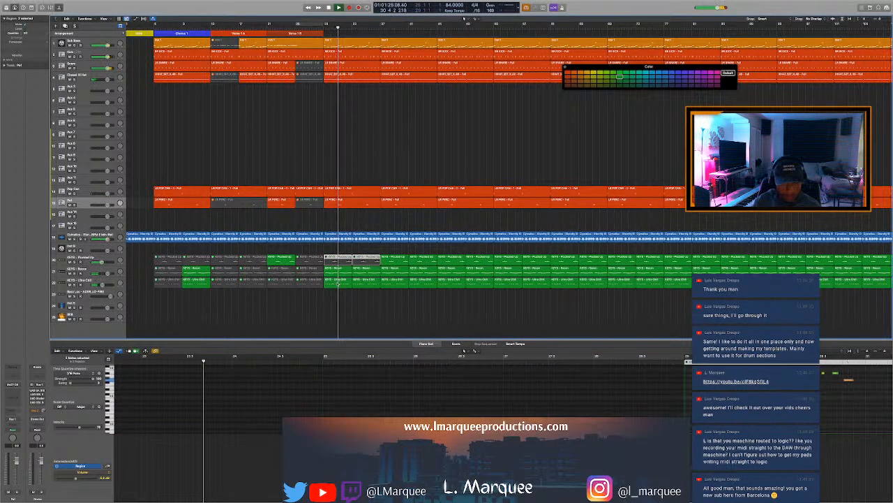
# Mute the KEYS - Ultra Chill region in bars 29 to 33
pyautogui.click(338, 280)
pyautogui.hotkey('ctrl', 'm')
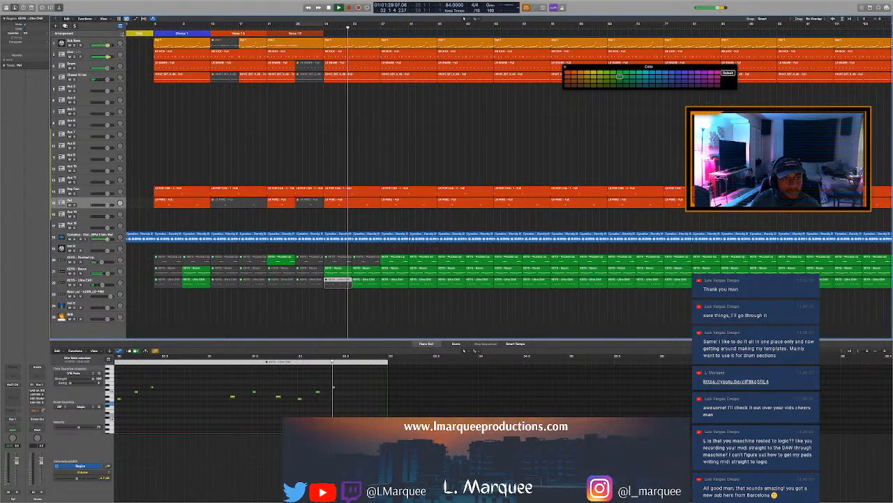
# Add two arrangement markers after Verse 1 B, name the first one Chorus 2 and colour it blue
pyautogui.click(124, 34)
pyautogui.click(124, 34)
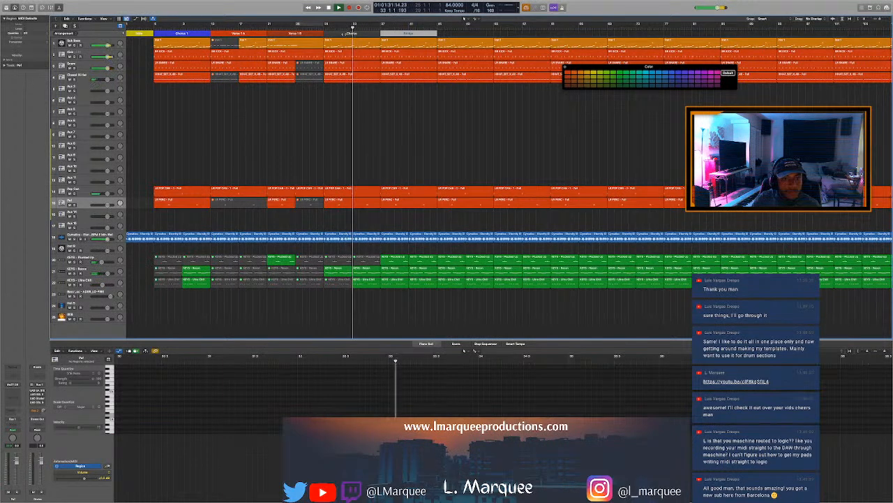
pyautogui.click(352, 33)
pyautogui.click(365, 60)
pyautogui.write('Chorus 2')
pyautogui.press('Return')
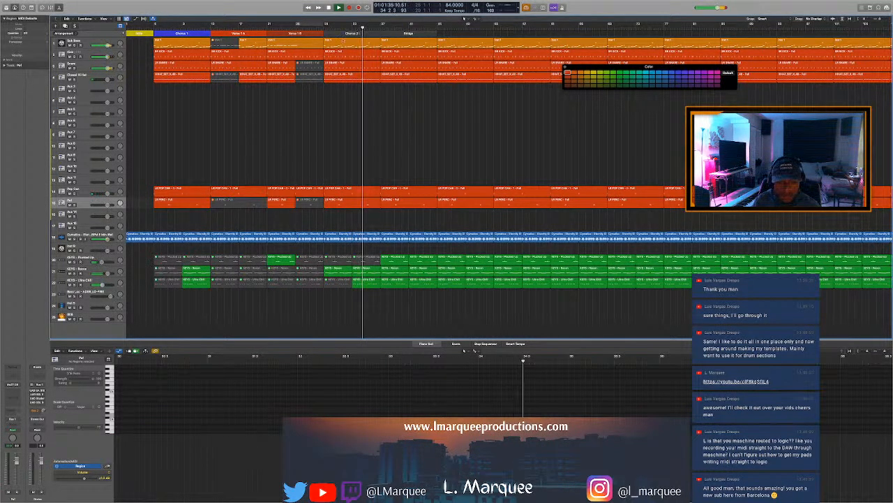
pyautogui.click(677, 73)
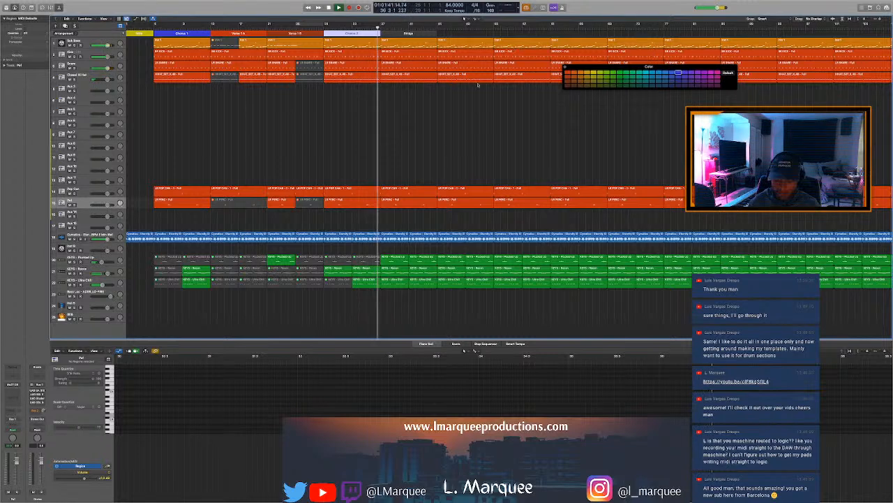
# Stop playback and rename the arrangement marker starting at bar 37 as Verse 2 A
pyautogui.click(414, 113)
pyautogui.press('space')
pyautogui.click(407, 44)
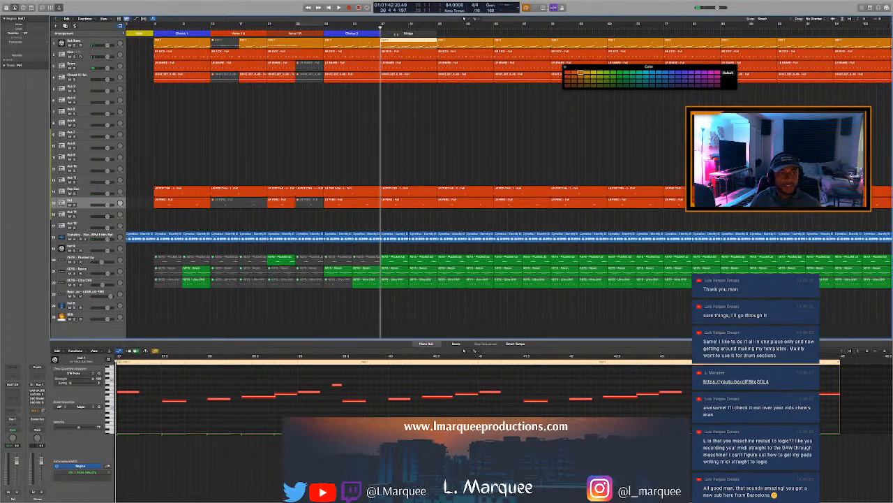
pyautogui.click(409, 34)
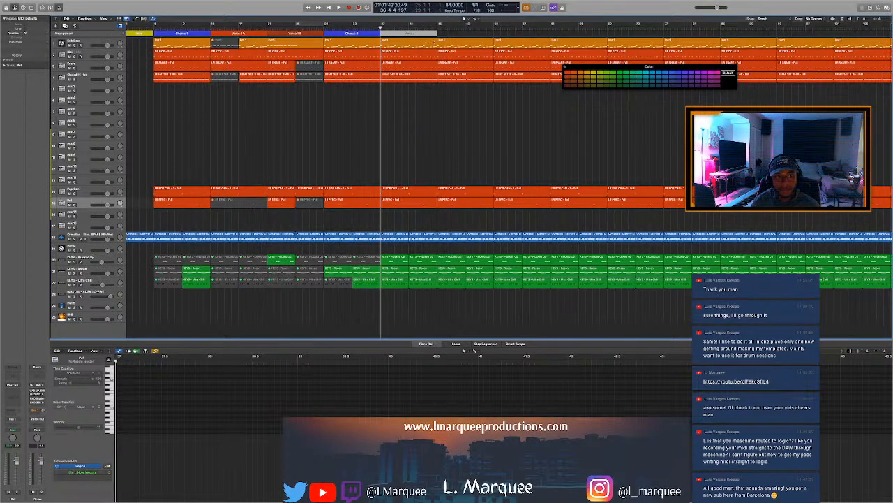
pyautogui.click(411, 33)
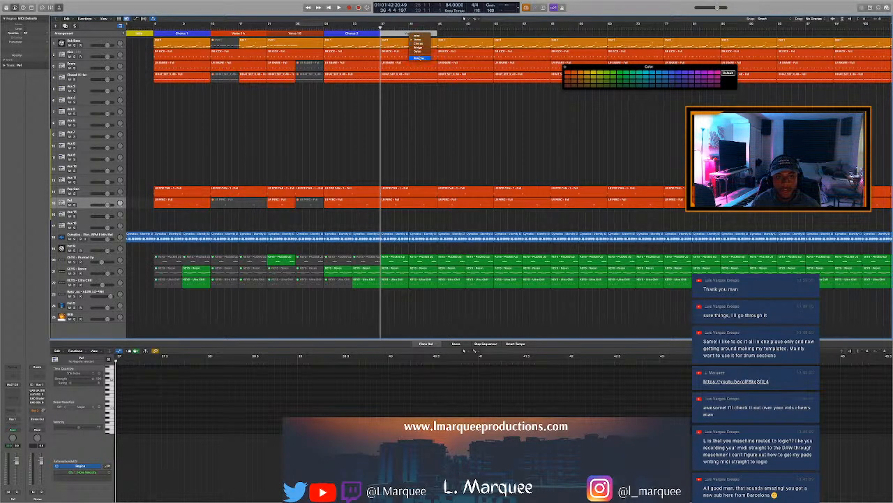
pyautogui.click(420, 58)
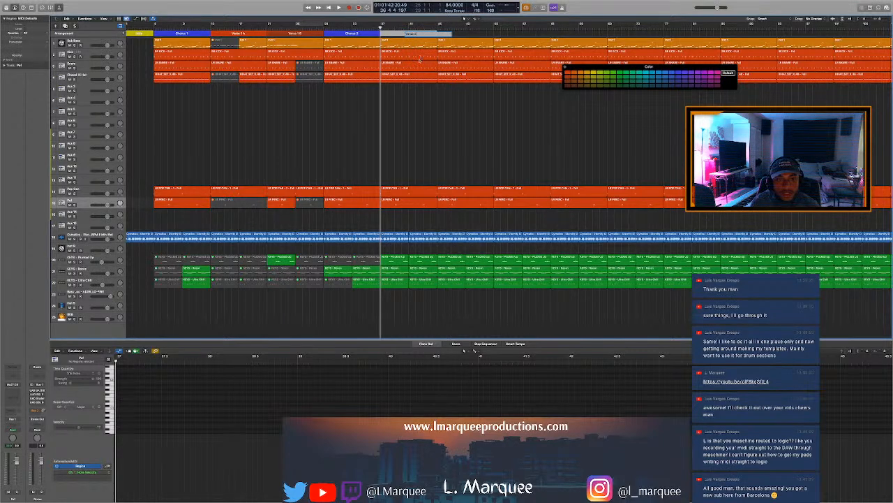
pyautogui.press('Return')
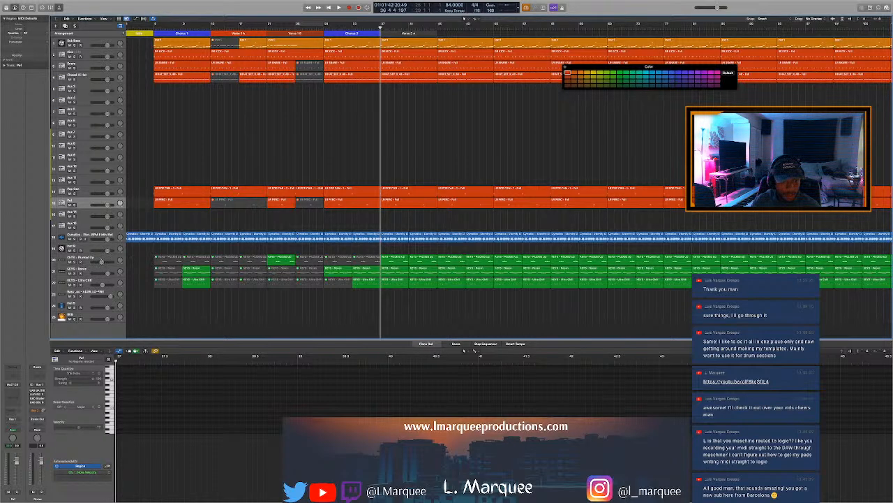
# Select the plucked keys track, move the playhead to bar 35 and close the note editor
pyautogui.click(101, 259)
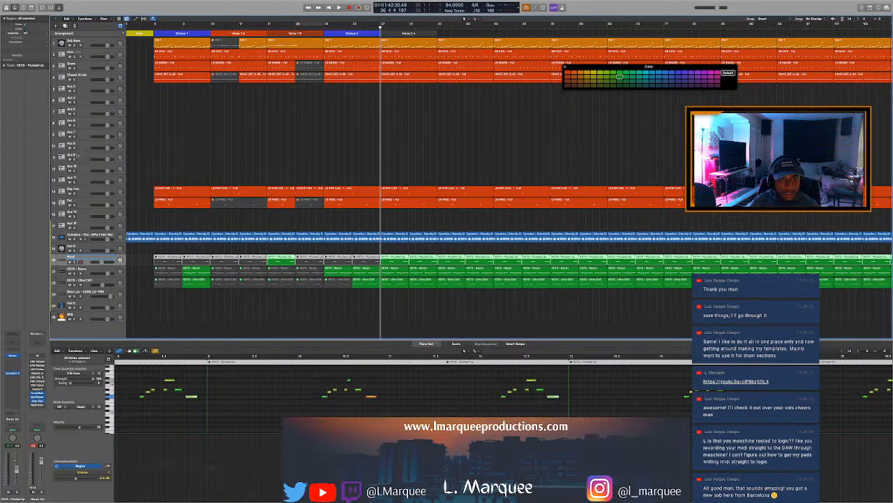
pyautogui.click(372, 126)
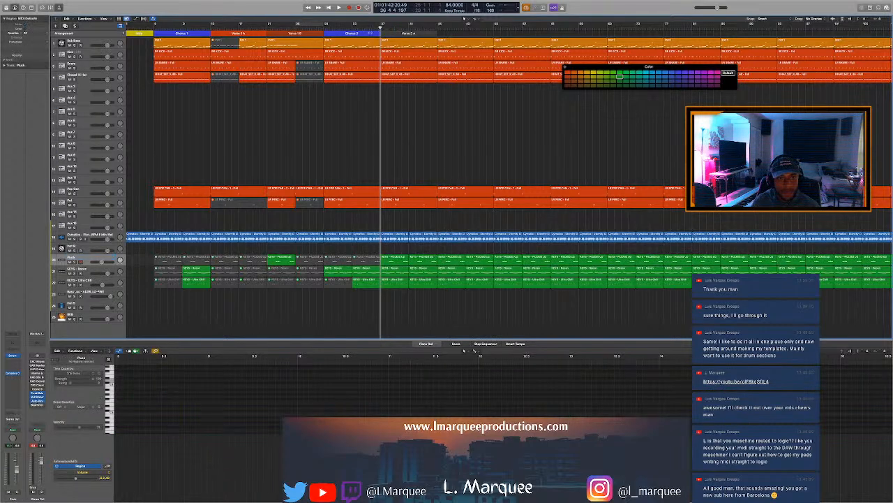
pyautogui.click(366, 29)
pyautogui.press('p')
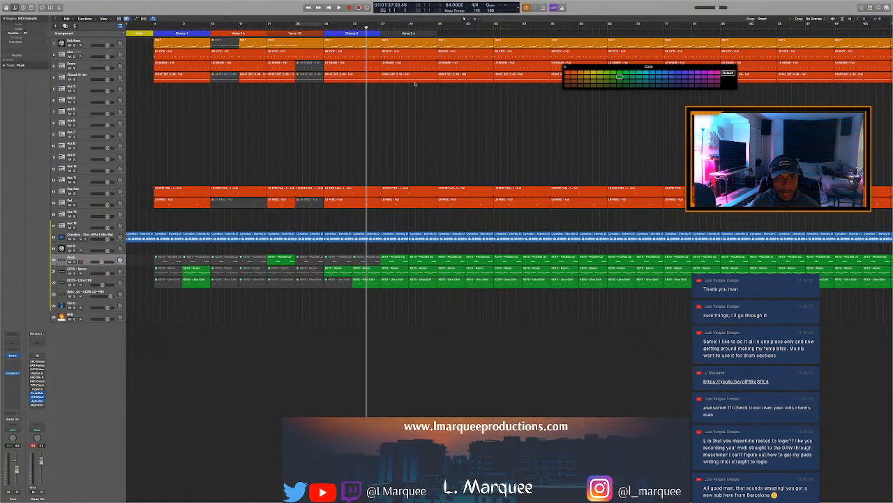
# Colour the Verse 2 A arrangement marker red
pyautogui.click(393, 33)
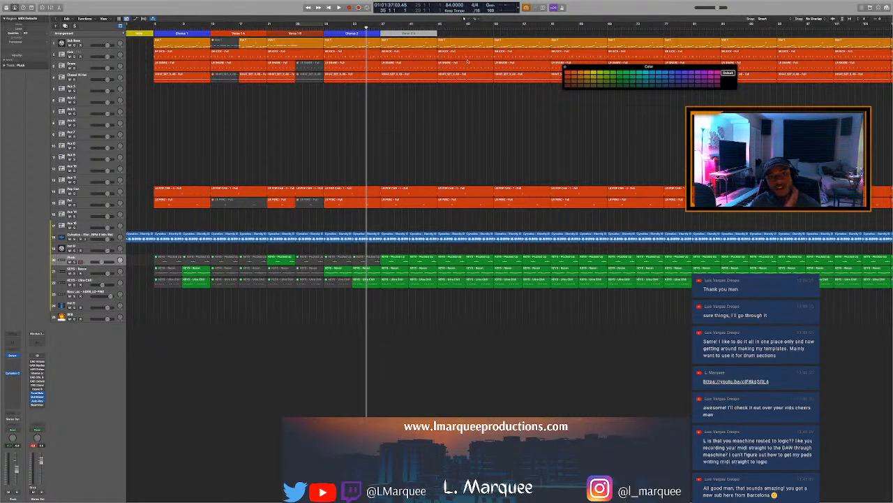
pyautogui.click(570, 73)
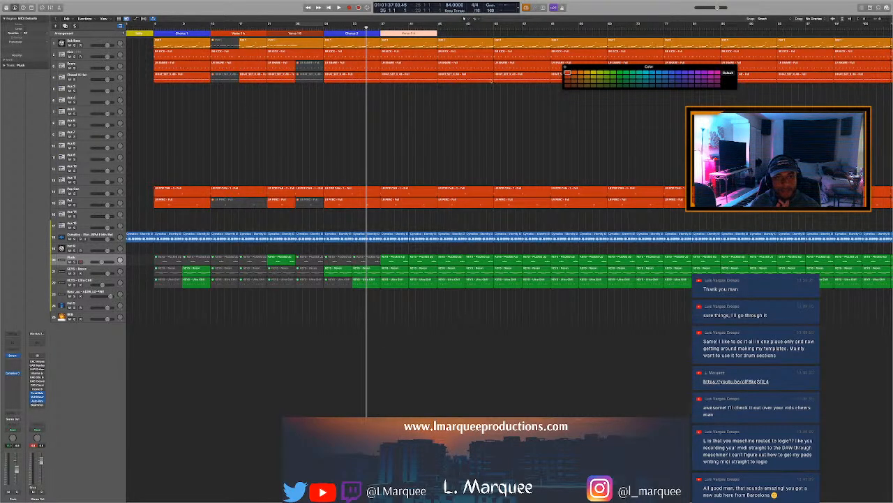
# Add an arrangement marker after Verse 2 A, name it Verse 2 B and colour it dark red
pyautogui.click(124, 33)
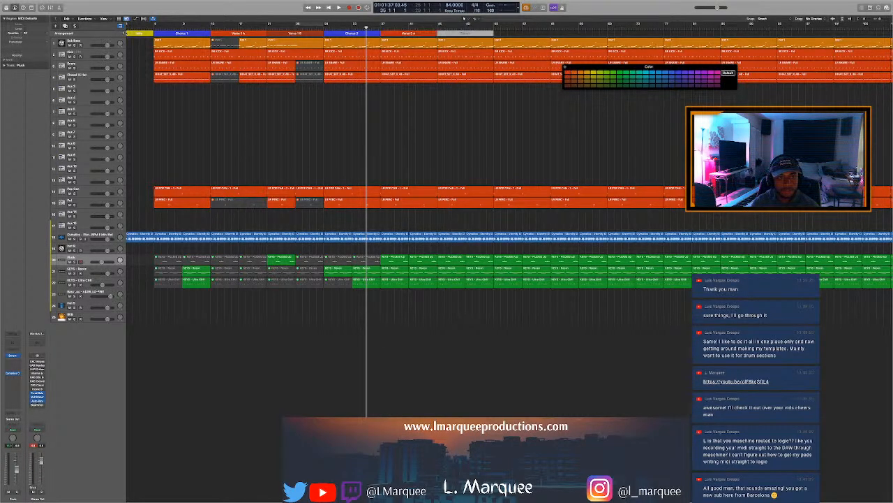
pyautogui.click(467, 34)
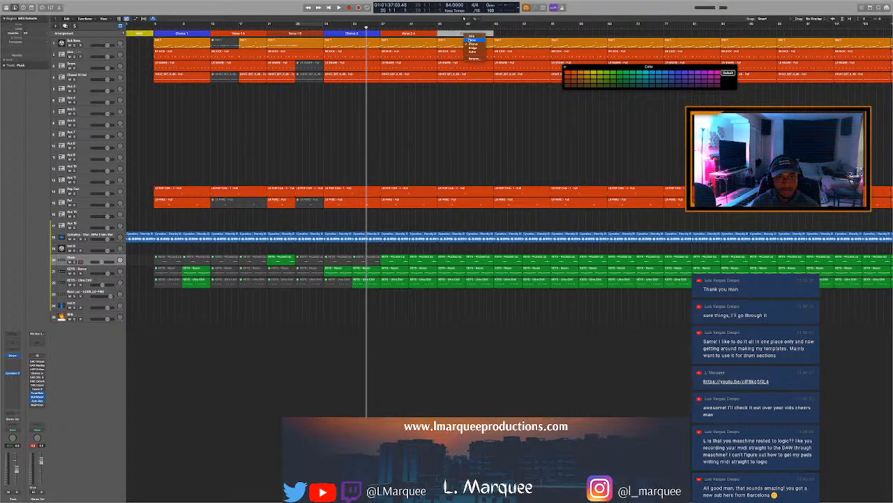
pyautogui.click(472, 40)
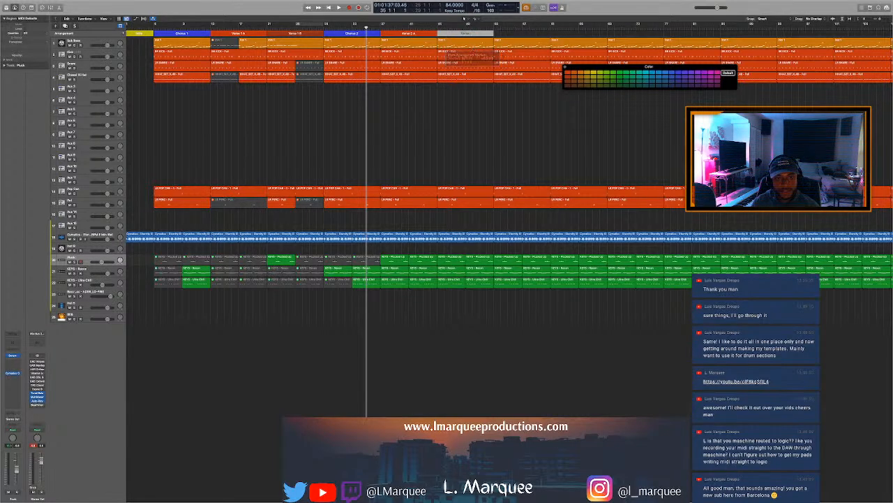
pyautogui.click(464, 34)
pyautogui.click(466, 57)
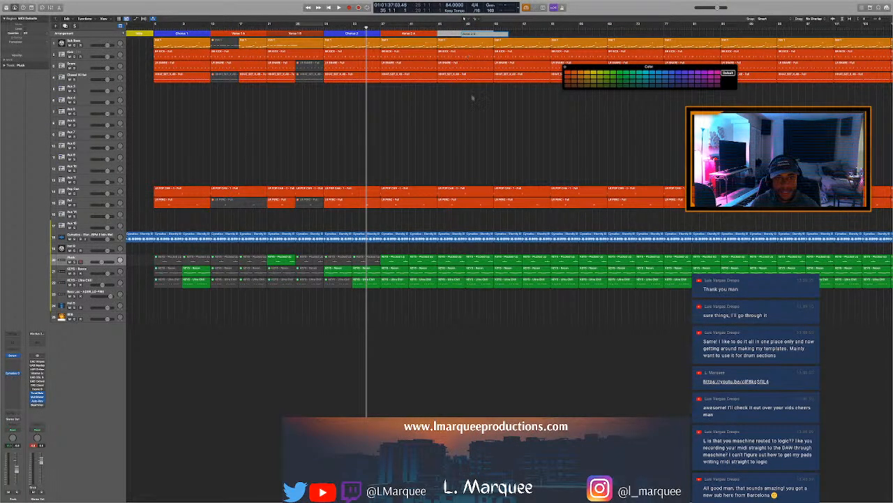
pyautogui.write('2 B')
pyautogui.press('Return')
pyautogui.click(568, 77)
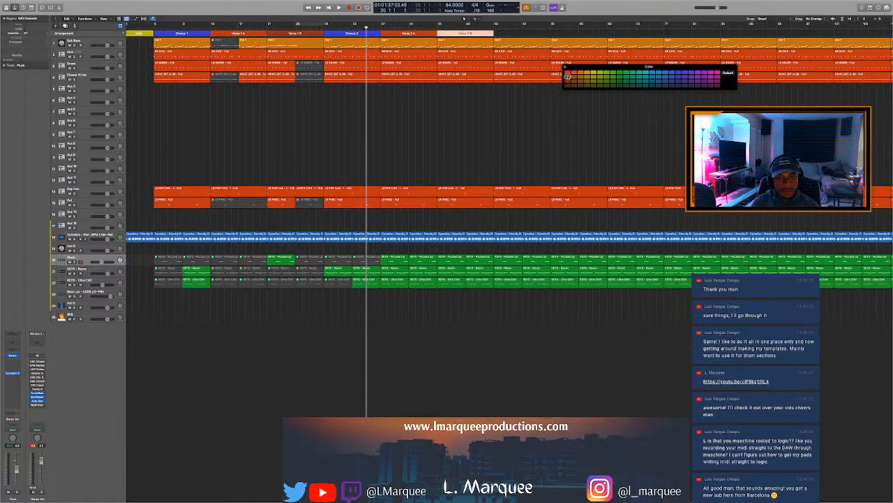
pyautogui.press('super+z')
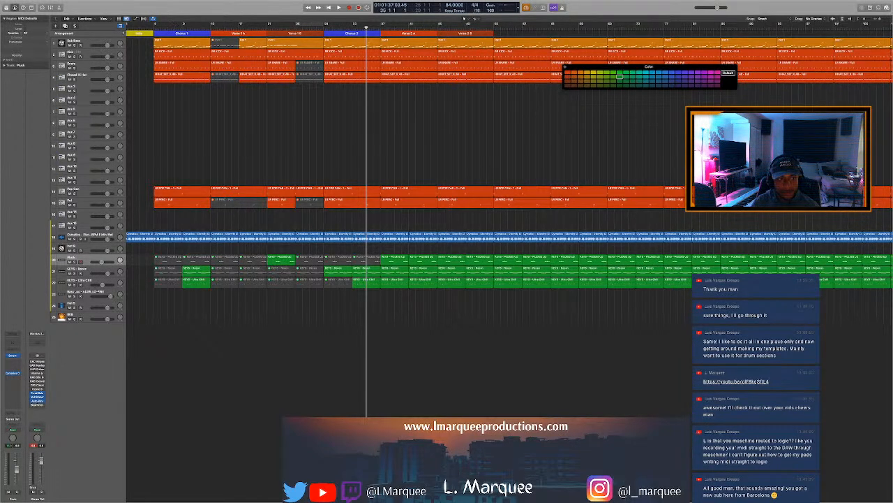
# Add an arrangement marker after Verse 2 B, name it Chorus 3 and colour it blue
pyautogui.click(124, 34)
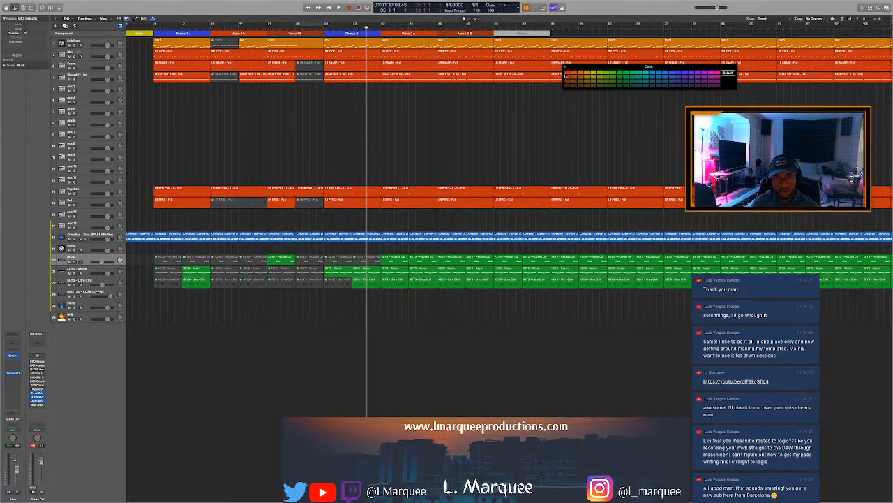
pyautogui.click(678, 73)
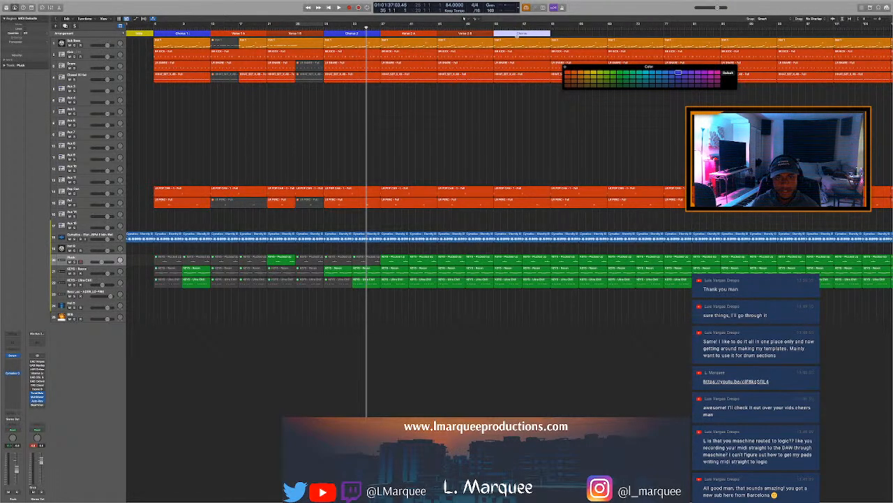
pyautogui.click(521, 33)
pyautogui.click(530, 44)
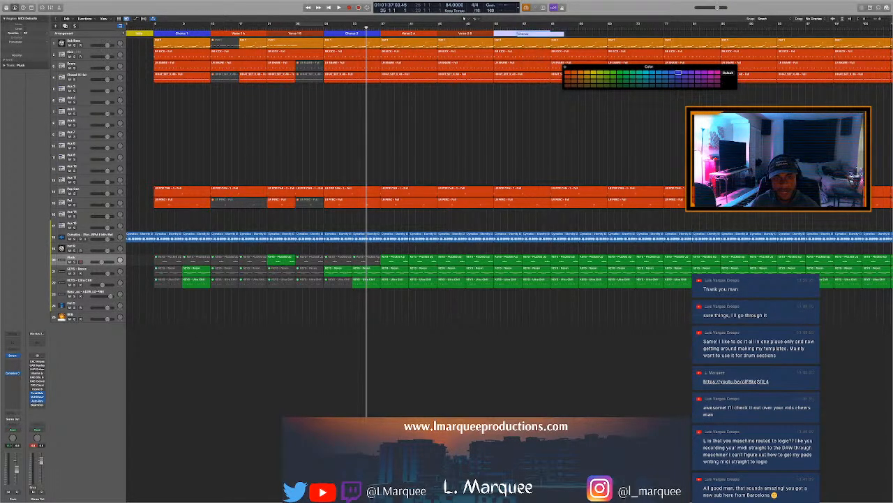
pyautogui.click(464, 105)
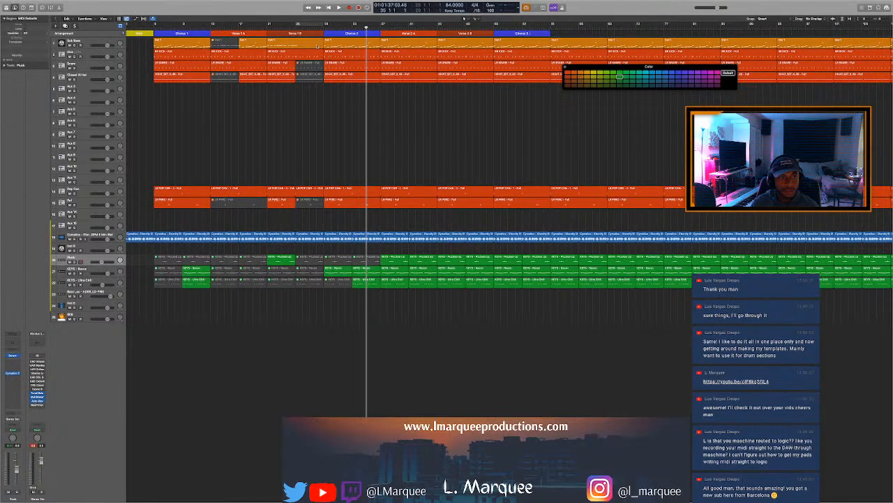
# Add an arrangement marker after Chorus 3, label it Outro and colour it purple
pyautogui.click(123, 34)
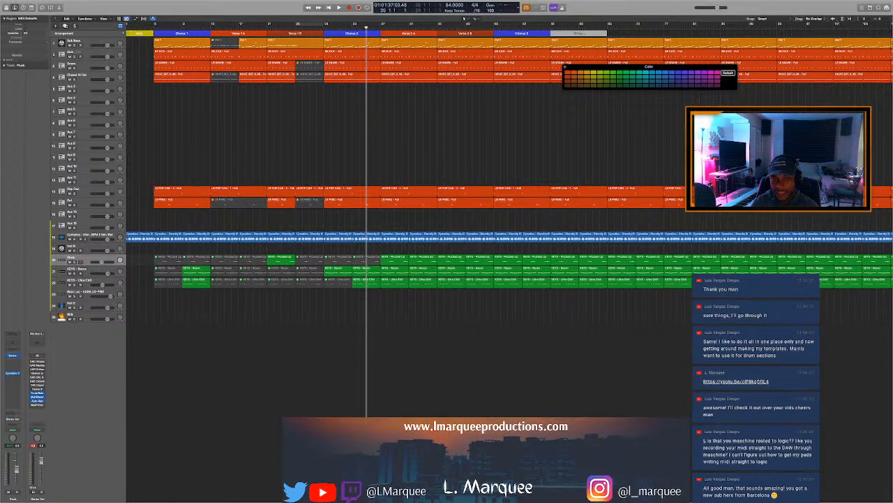
pyautogui.click(583, 34)
pyautogui.click(590, 46)
pyautogui.click(709, 84)
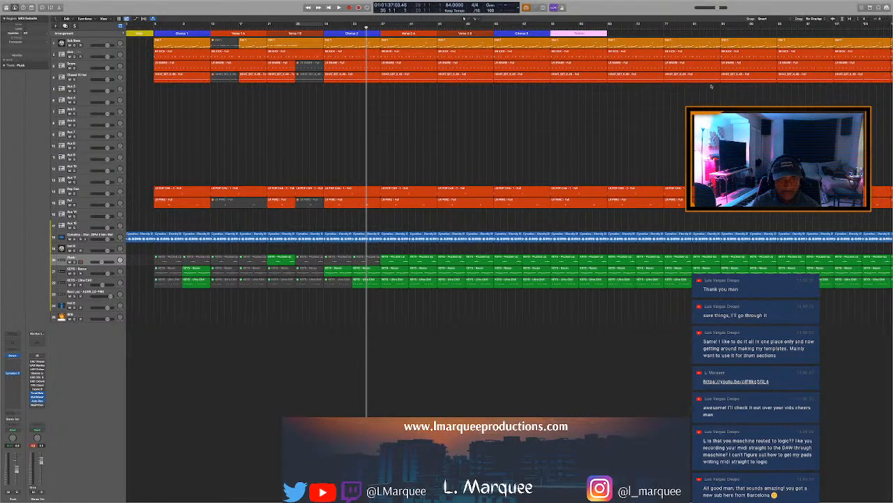
# Play the transition into Verse 2 A, split its Sub Bass region at bar 41 and mute the first half
pyautogui.press('space')
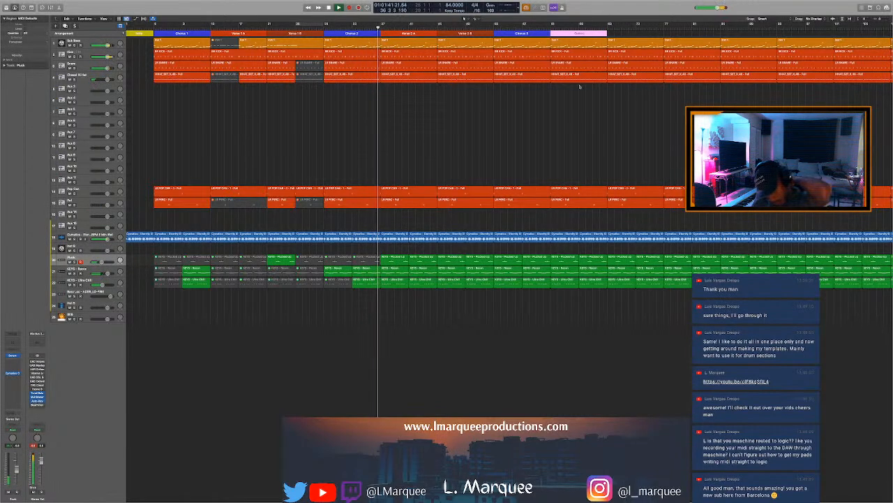
pyautogui.press('space')
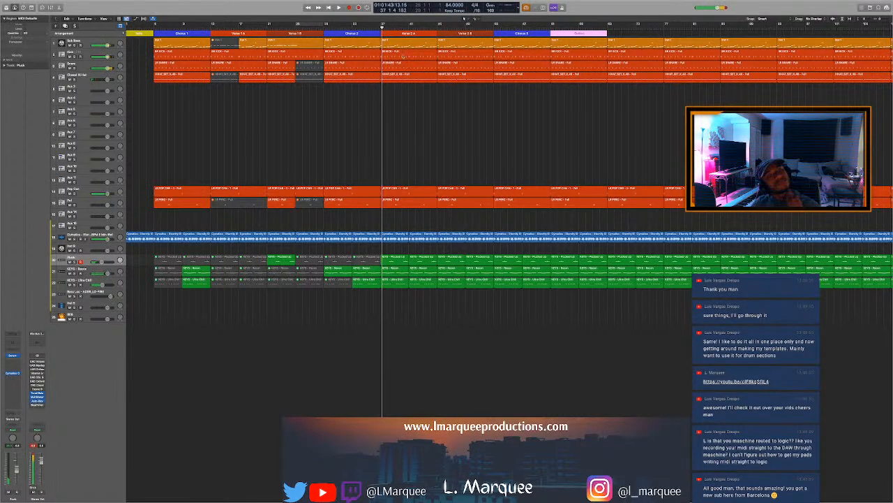
pyautogui.click(401, 44)
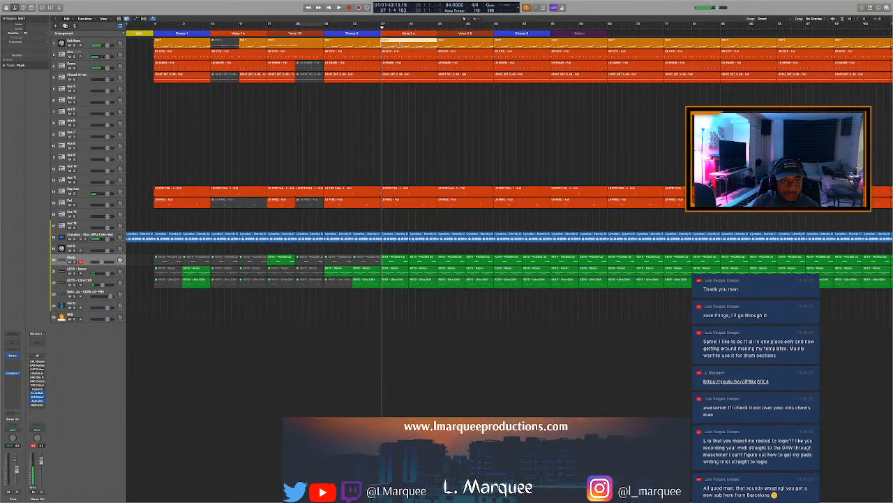
pyautogui.click(411, 30)
pyautogui.keyDown('super'); pyautogui.click(409, 46); pyautogui.keyUp('super')
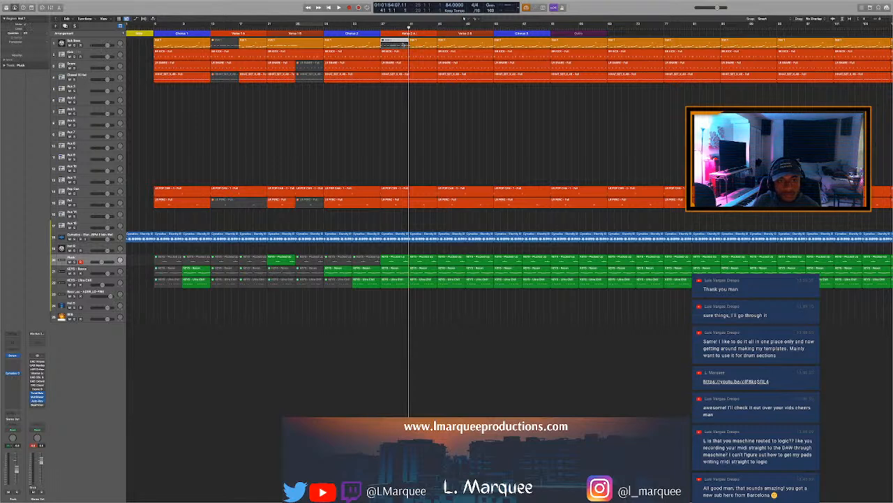
# Split the Verse 2 A hi-hat region at bar 41 and mute its first half
pyautogui.click(373, 29)
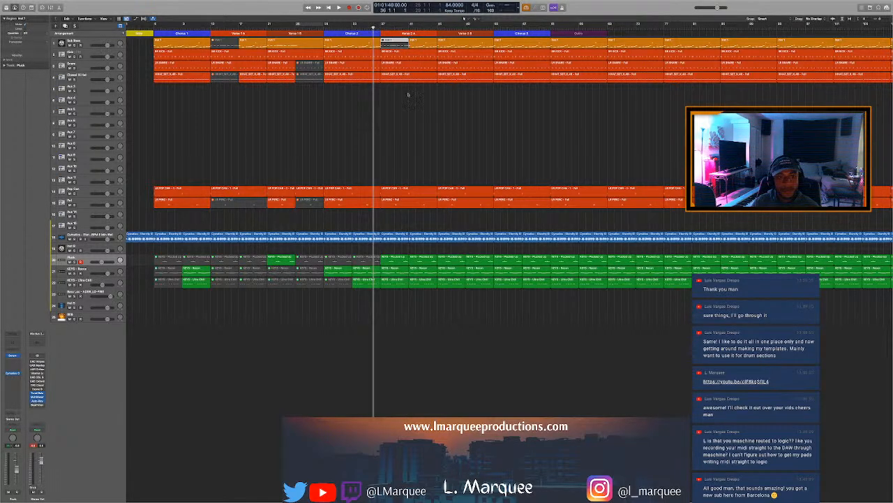
pyautogui.click(409, 28)
pyautogui.click(411, 79)
pyautogui.keyDown('super'); pyautogui.click(409, 81); pyautogui.keyUp('super')
pyautogui.click(401, 78)
pyautogui.hotkey('ctrl', 'm')
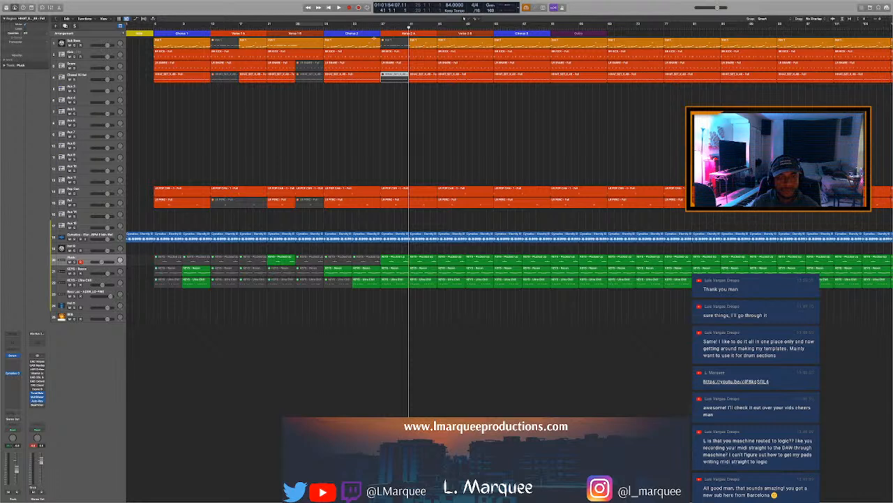
# Split the Verse 2 A snare region at bar 41 and mute its first half
pyautogui.click(410, 69)
pyautogui.keyDown('super'); pyautogui.click(409, 71); pyautogui.keyUp('super')
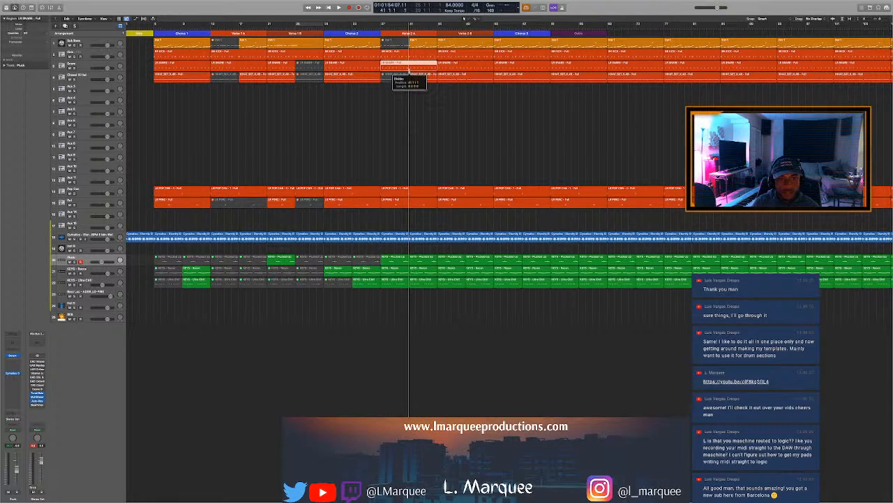
pyautogui.click(406, 68)
pyautogui.hotkey('ctrl', 'm')
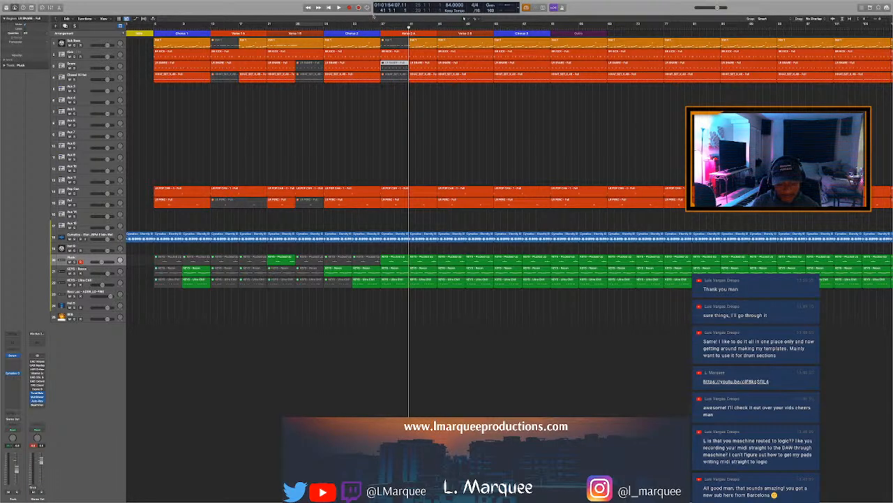
# Open the Verse 2 A kick region in the Piano Roll and mute its notes between the opening hit and bar 41
pyautogui.click(373, 25)
pyautogui.press('space')
pyautogui.click(394, 55)
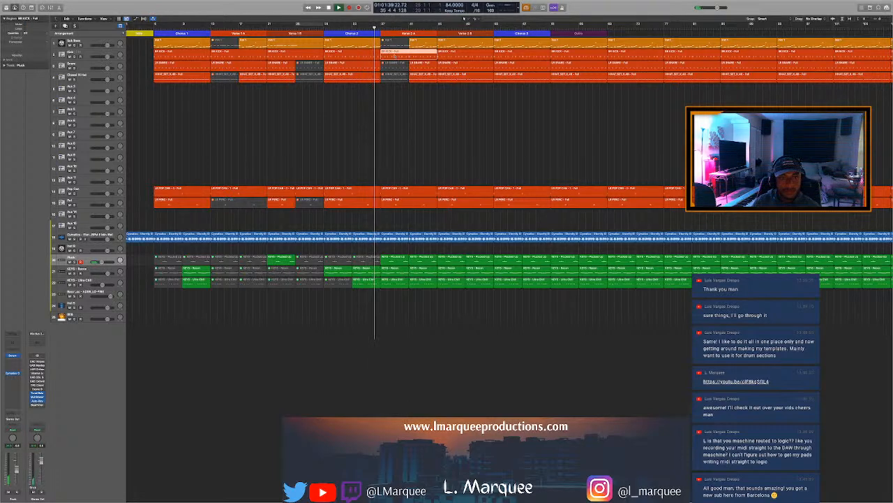
pyautogui.doubleClick(394, 55)
pyautogui.press('space')
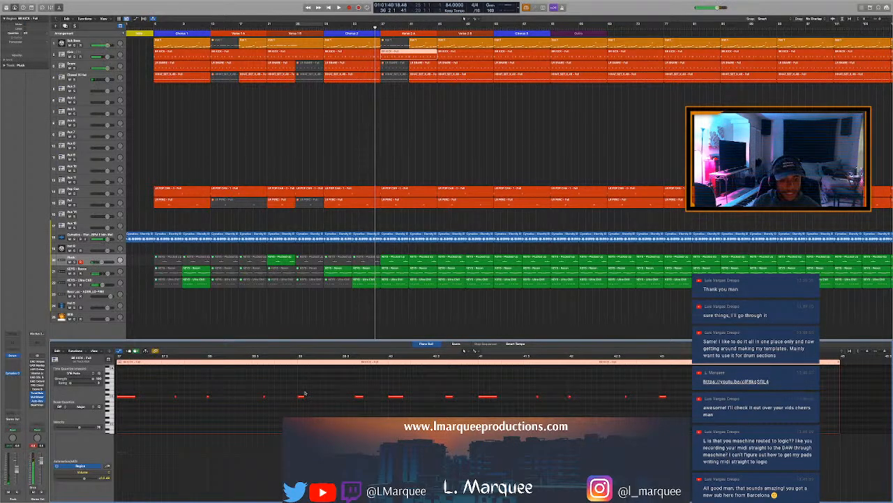
pyautogui.click(120, 352)
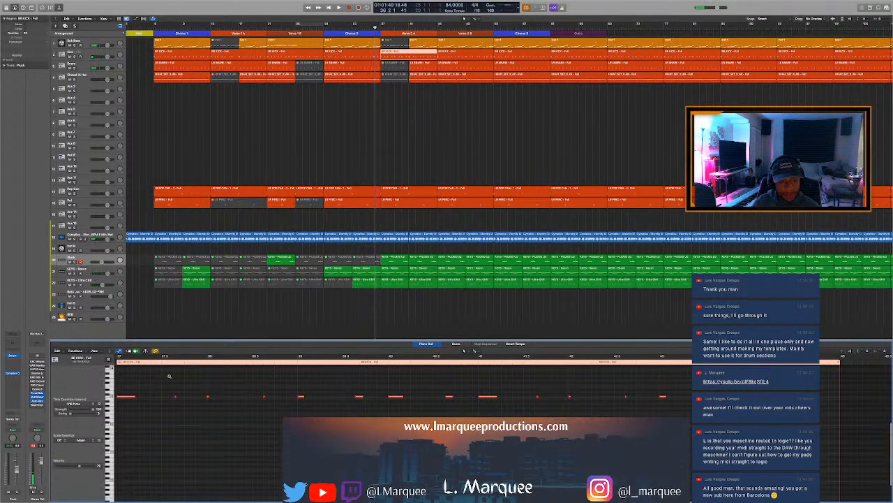
pyautogui.scroll(-5, 170, 376)
pyautogui.hscroll(-3, 177, 382)
pyautogui.hscroll(-2, 177, 382)
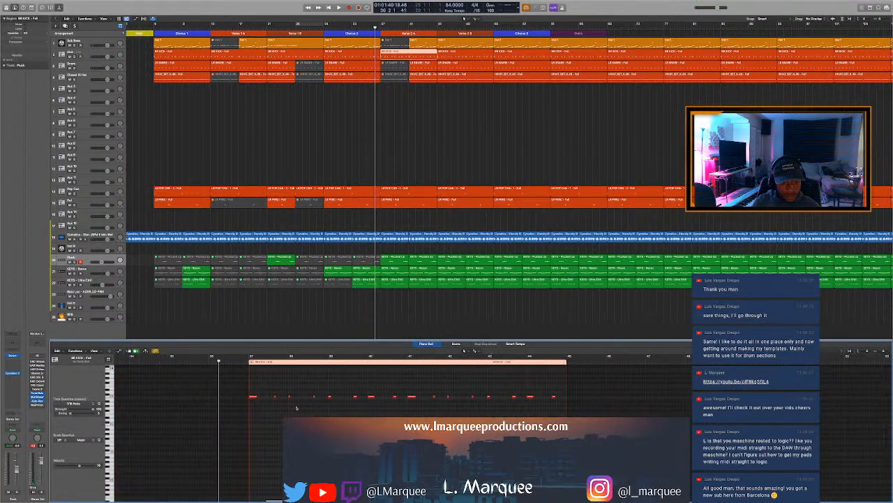
pyautogui.moveTo(558, 407); pyautogui.dragTo(371, 373)
pyautogui.click(414, 363)
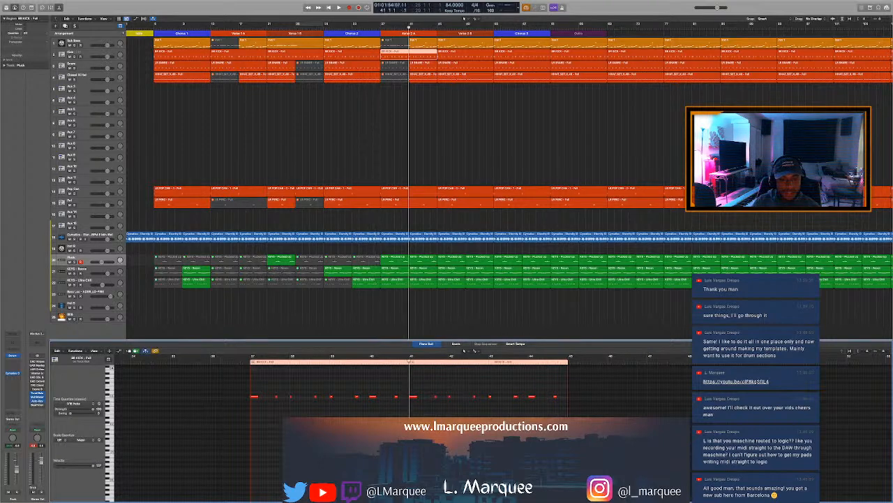
pyautogui.moveTo(396, 406); pyautogui.dragTo(266, 382)
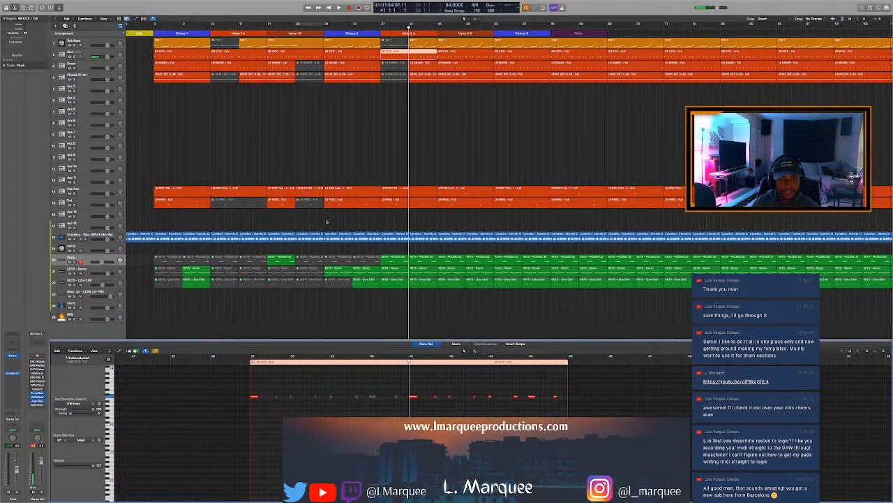
# Split the Verse 2 A percussion region at bar 41 and mute its first half
pyautogui.click(415, 204)
pyautogui.keyDown('super'); pyautogui.click(409, 206); pyautogui.keyUp('super')
pyautogui.click(398, 206)
pyautogui.hotkey('ctrl', 'm')
# Play from bar 33 and mute the regions of all three keys layers in Verse 2 A
pyautogui.click(353, 28)
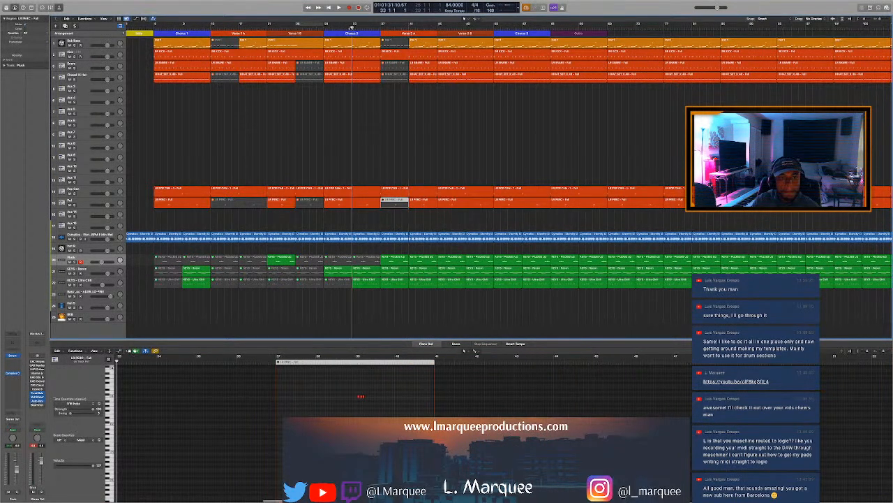
pyautogui.press('space')
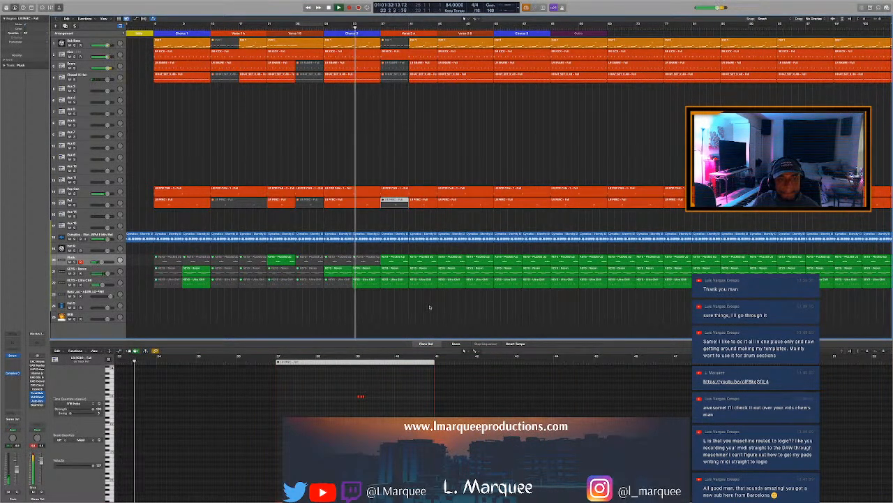
pyautogui.moveTo(425, 298); pyautogui.dragTo(393, 249)
pyautogui.hotkey('ctrl', 'm')
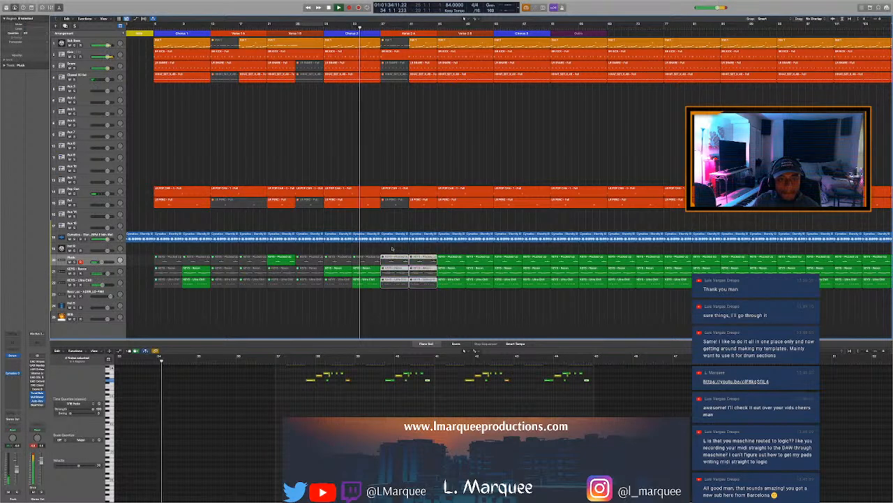
# Mute the two lower keys layers throughout Verse 2 B and the plucked keys in its second half
pyautogui.moveTo(489, 312); pyautogui.dragTo(457, 271)
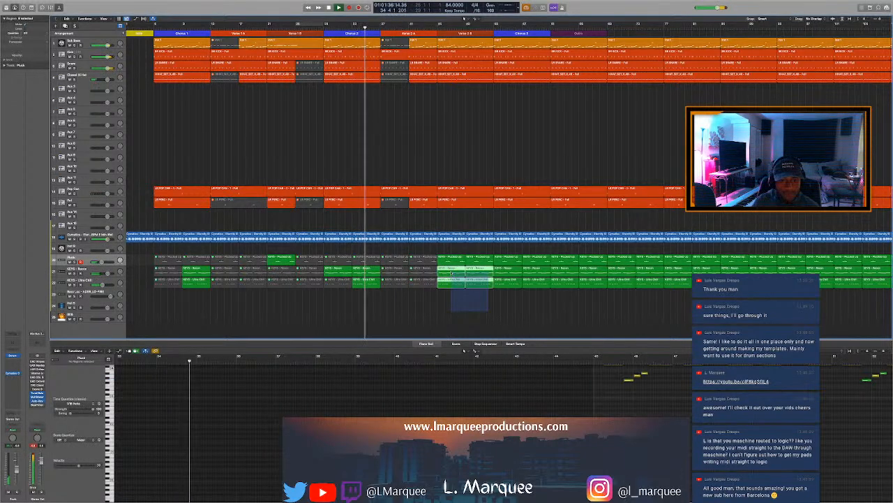
pyautogui.hotkey('ctrl', 'm')
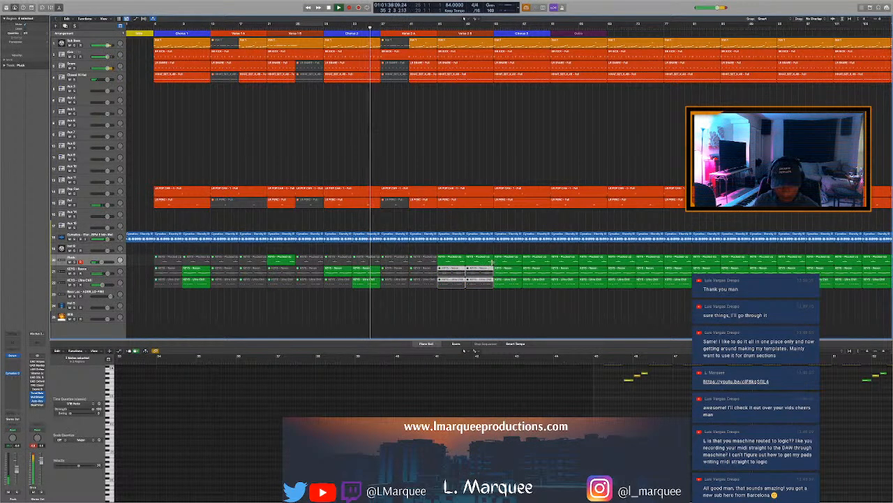
pyautogui.click(488, 259)
pyautogui.hotkey('ctrl', 'm')
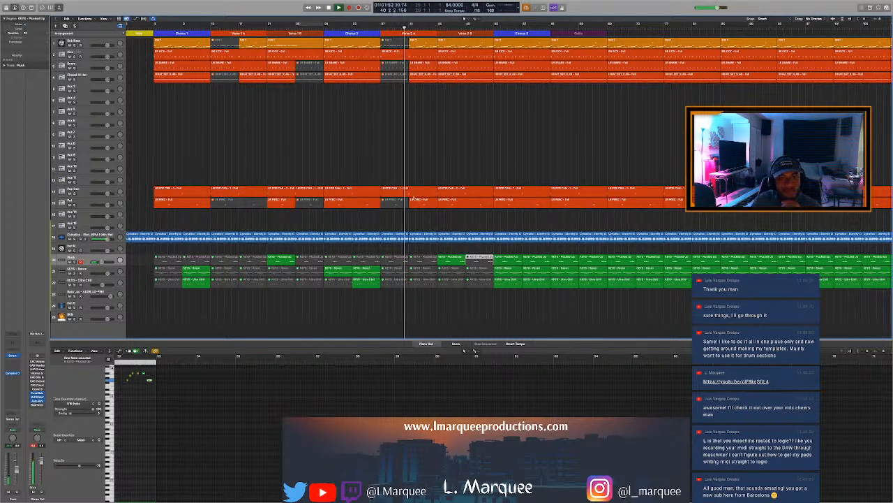
# Name all the MIDI regions after their tracks, clear the selection and close the editor
pyautogui.press('space')
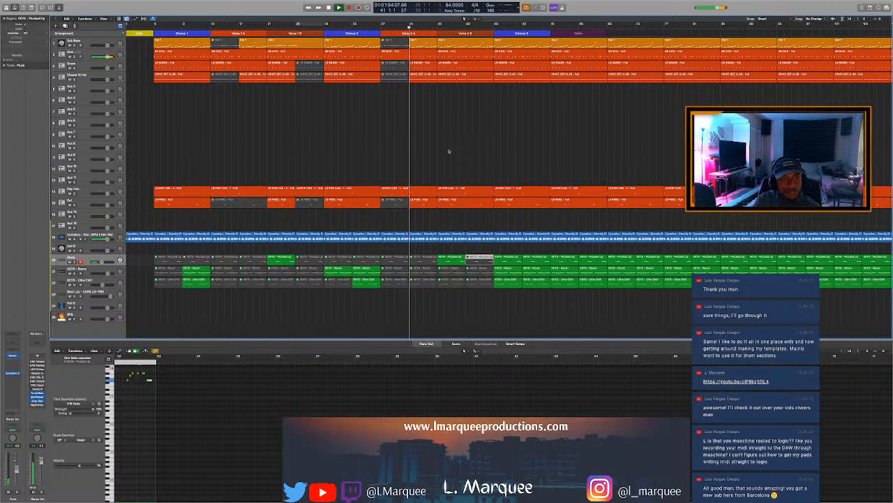
pyautogui.press('super+a')
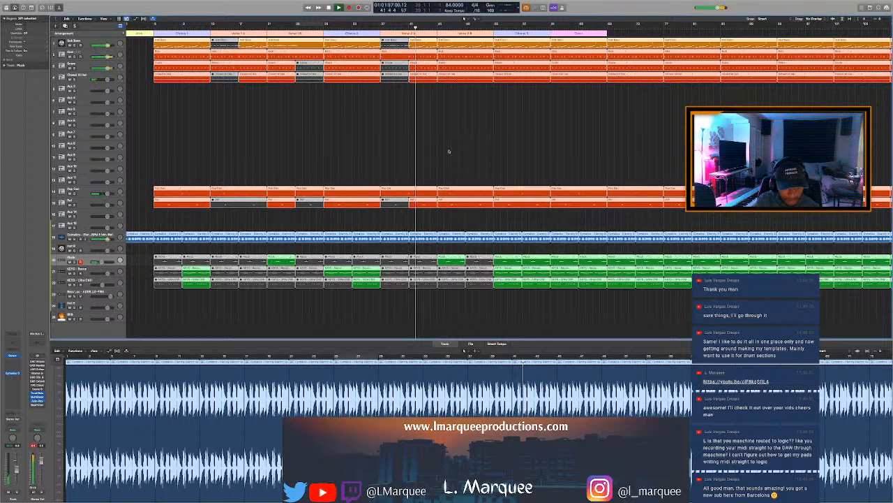
pyautogui.click(449, 151)
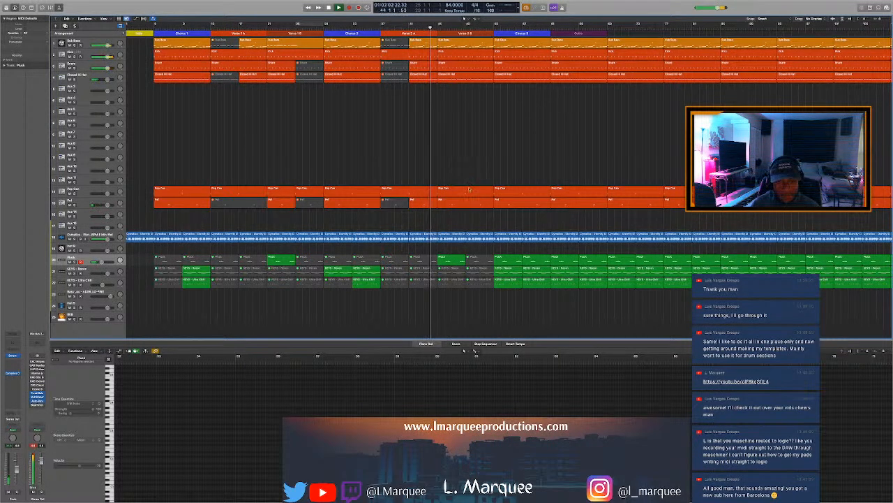
pyautogui.press('e')
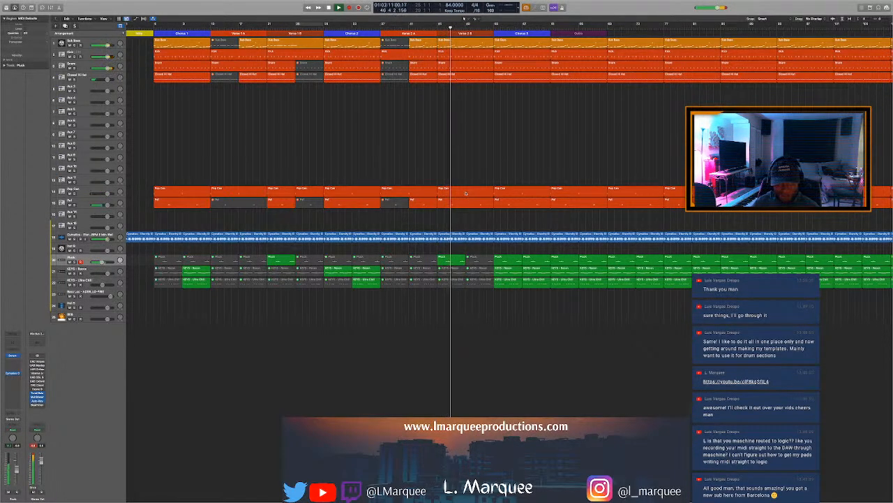
# Stop playback at bar 49 and split the Verse 2 B snare and hi-hat regions there
pyautogui.press('space')
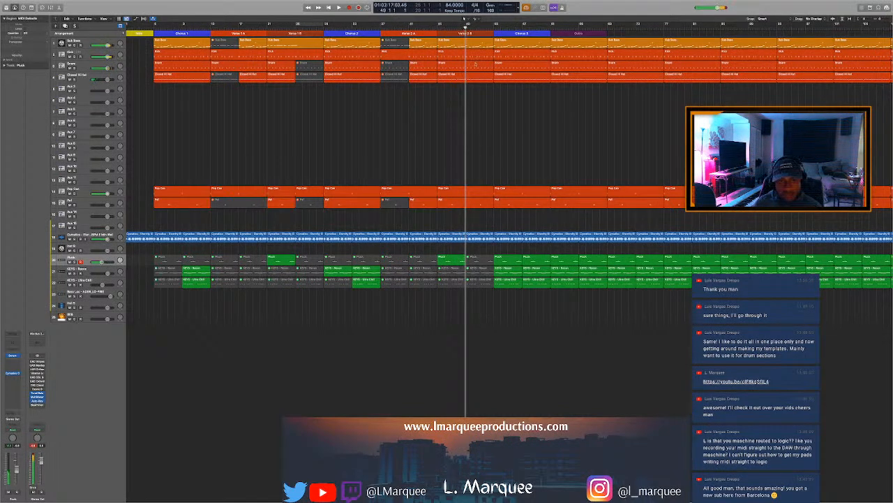
pyautogui.moveTo(478, 69)
pyautogui.mouseDown()
pyautogui.moveTo(478, 59)
pyautogui.moveTo(471, 72)
pyautogui.mouseUp()
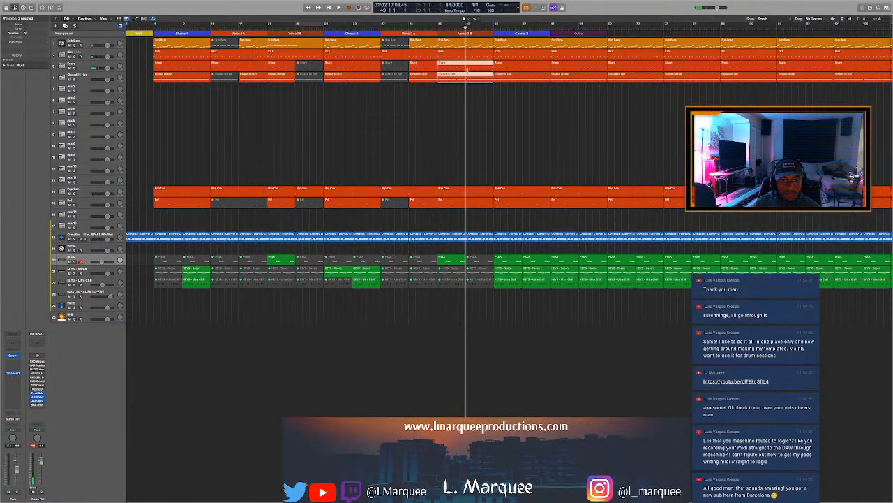
pyautogui.keyDown('super'); pyautogui.click(467, 70); pyautogui.keyUp('super')
# Split the Verse 2 B Sub Bass region at bar 49, keeping overlapping notes, and mute its second half
pyautogui.click(473, 46)
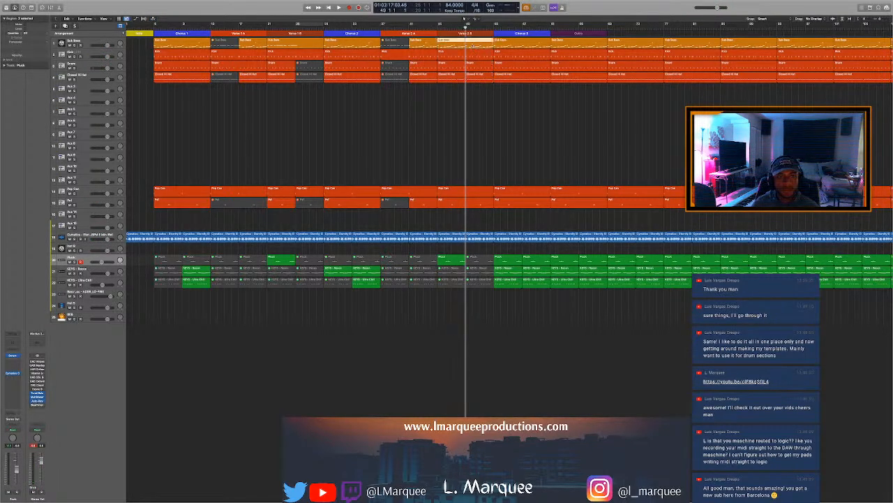
pyautogui.keyDown('super'); pyautogui.click(467, 46); pyautogui.keyUp('super')
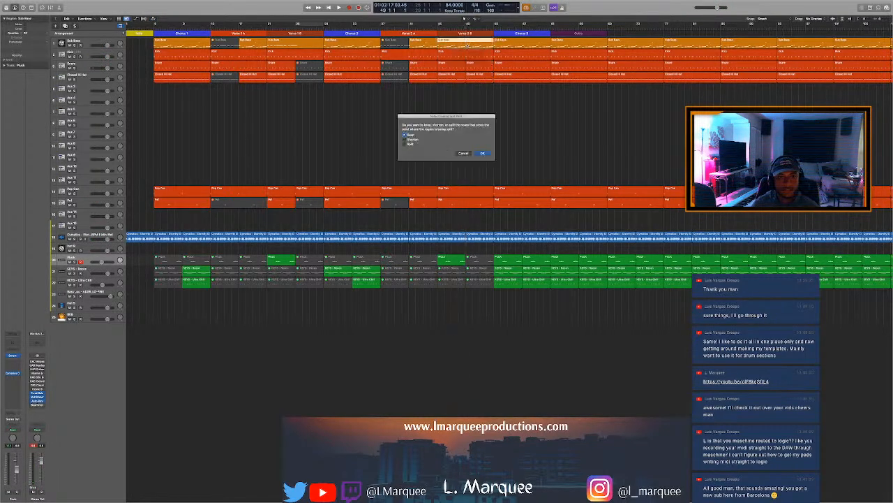
pyautogui.click(482, 153)
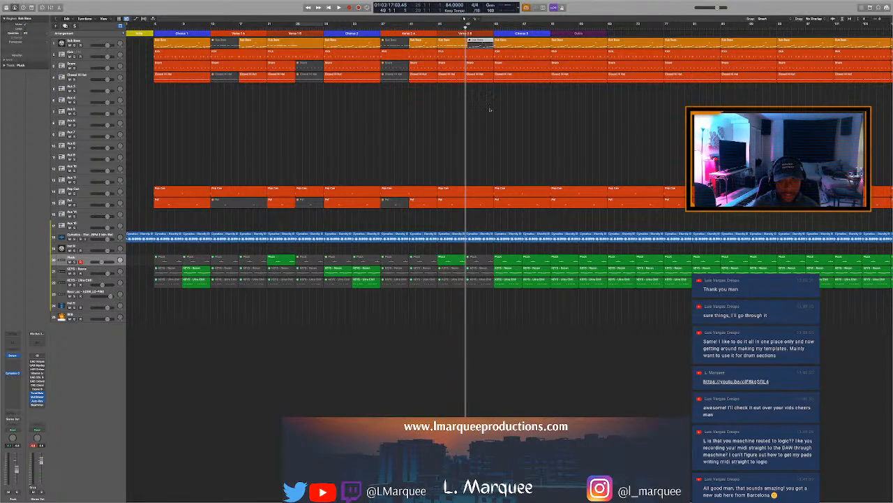
# Play through Verse 2 B and mute the second half of its hi-hat
pyautogui.click(475, 238)
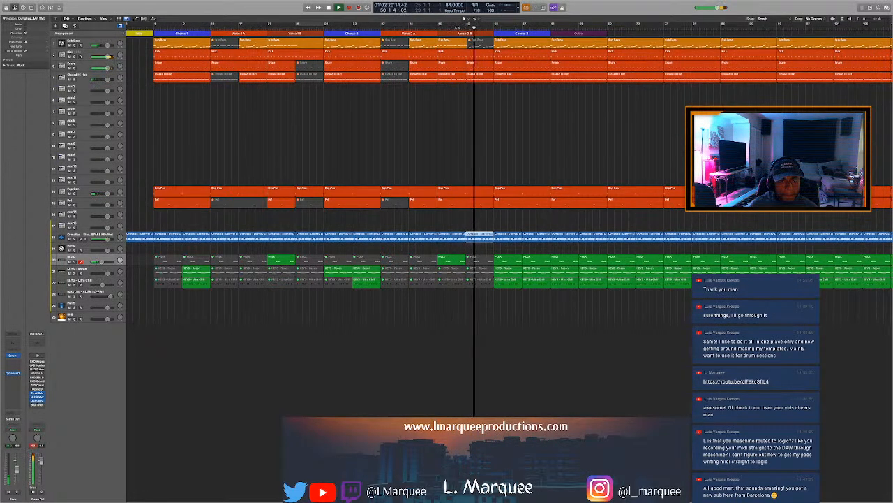
pyautogui.click(454, 28)
pyautogui.click(478, 77)
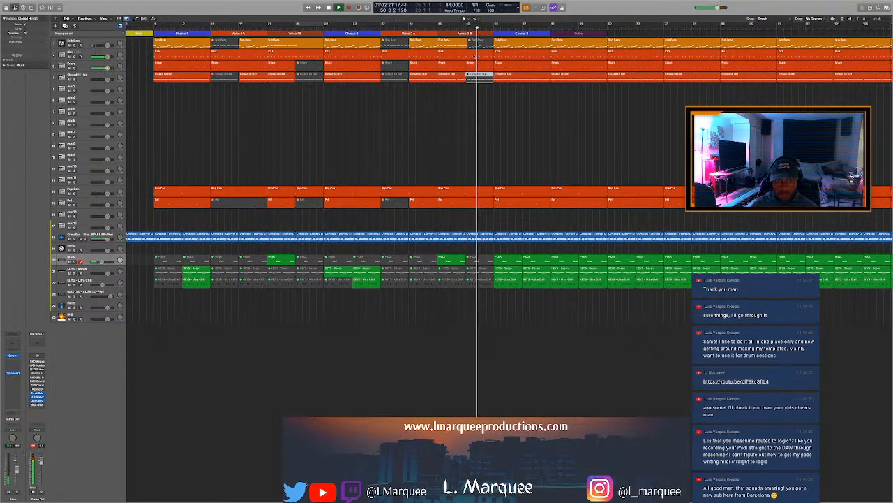
# Set a cycle over bars 49 to 53 and open the snare region in that range in the Piano Roll
pyautogui.press('space')
pyautogui.moveTo(468, 25); pyautogui.dragTo(494, 25)
pyautogui.click(485, 69)
pyautogui.doubleClick(487, 68)
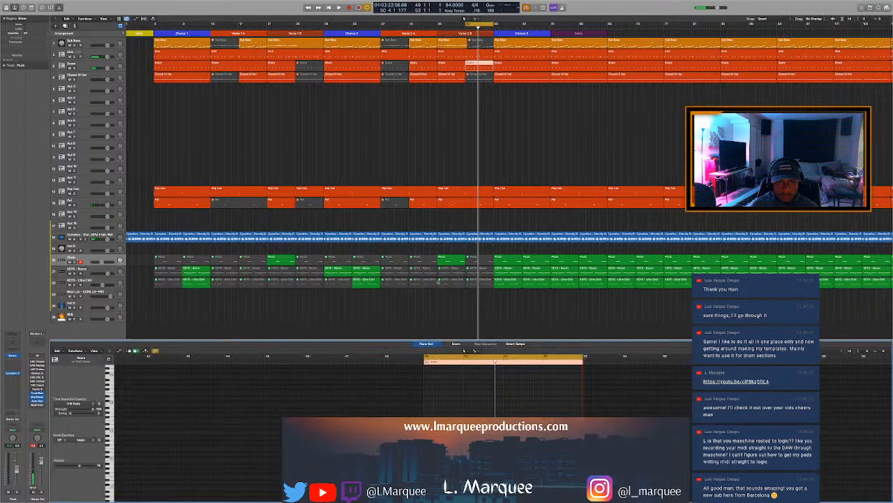
# Play the second half of Verse 2 B repeatedly to check how the snare works with the reduced arrangement
pyautogui.press('space')
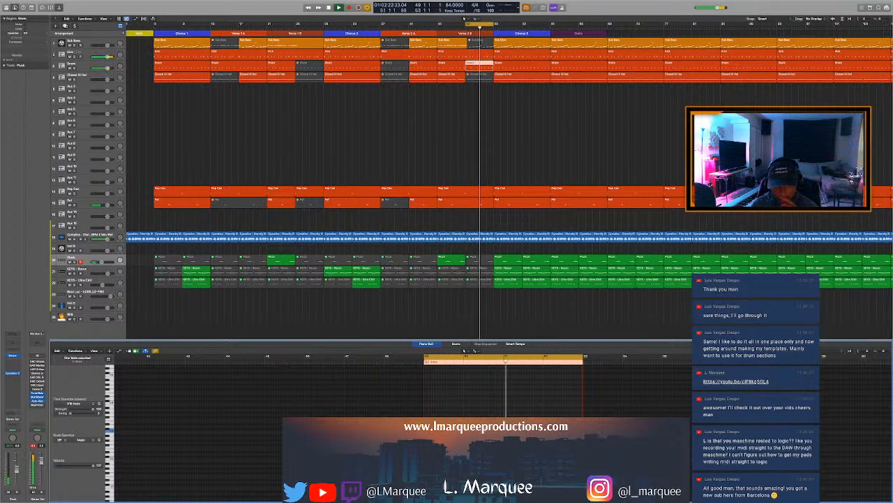
pyautogui.click(465, 19)
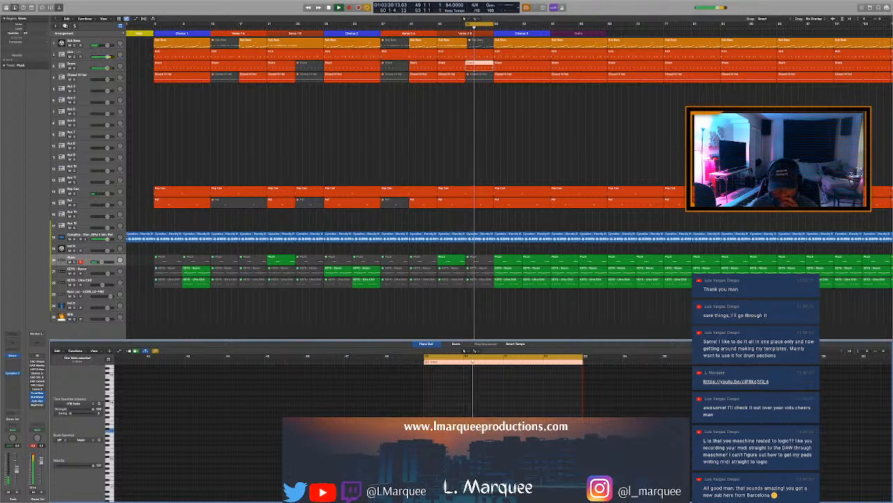
pyautogui.press('space')
pyautogui.click(465, 19)
pyautogui.press('space')
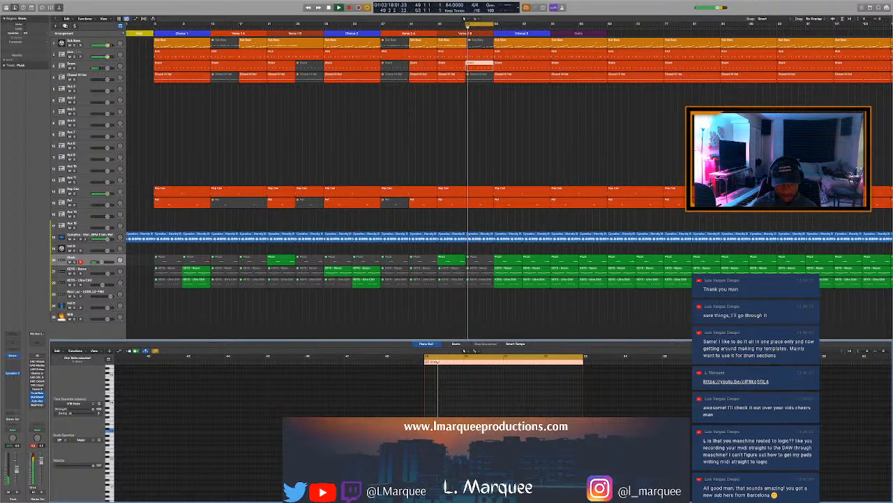
pyautogui.press('space')
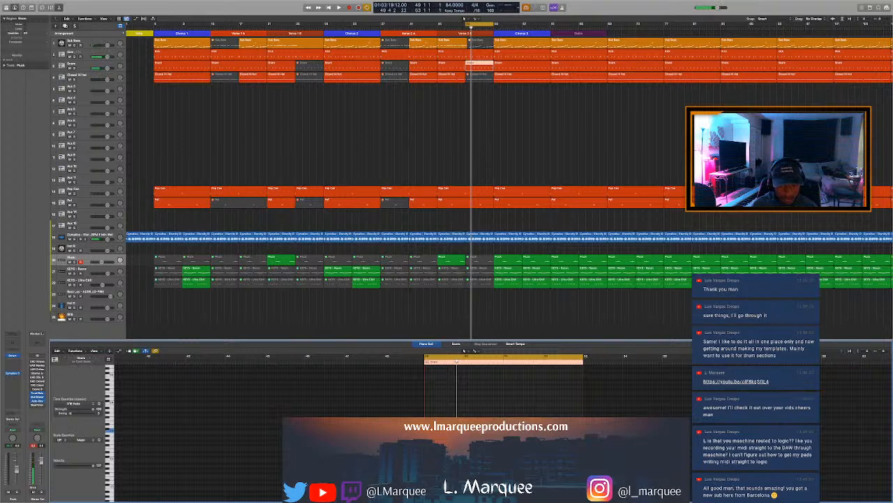
pyautogui.click(465, 19)
pyautogui.press('space')
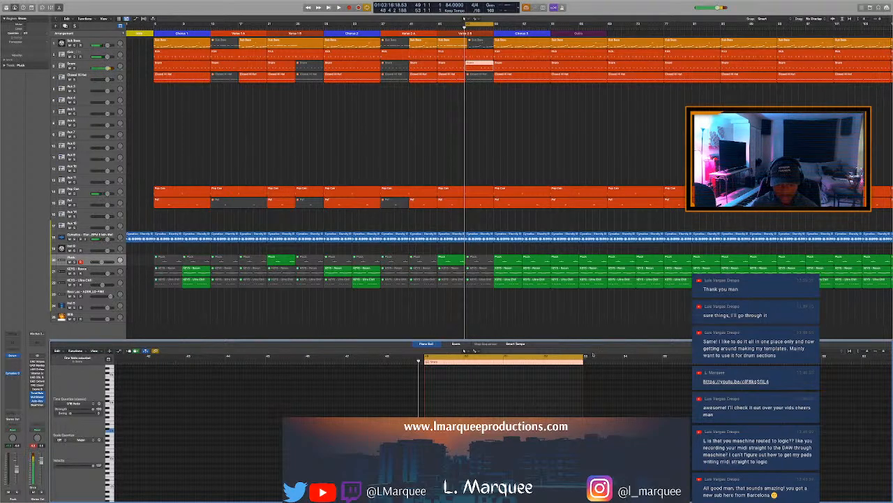
# Select the Verse 2 B kick notes from the middle of bar 50 onward and play the cycled section
pyautogui.click(475, 53)
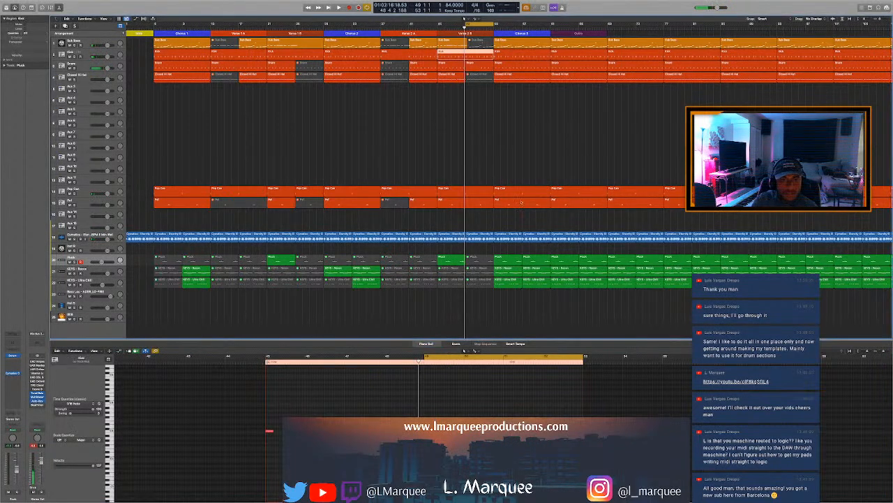
pyautogui.moveTo(485, 411); pyautogui.dragTo(640, 446)
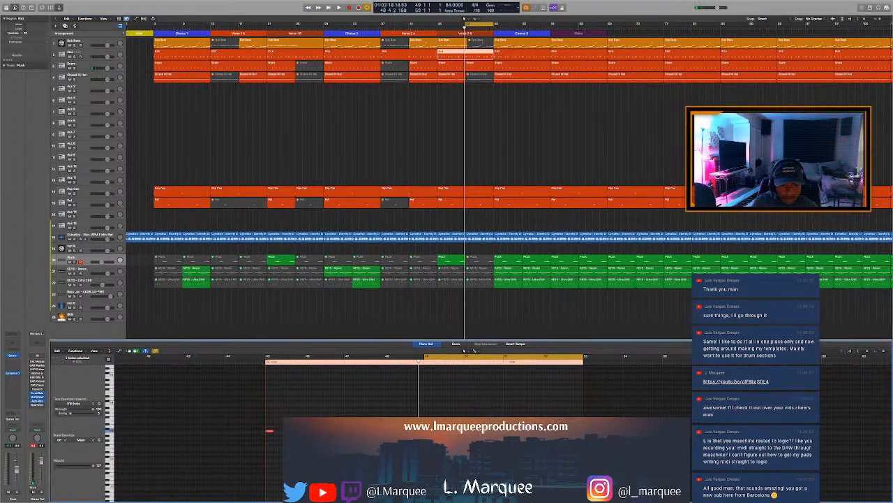
pyautogui.press('space')
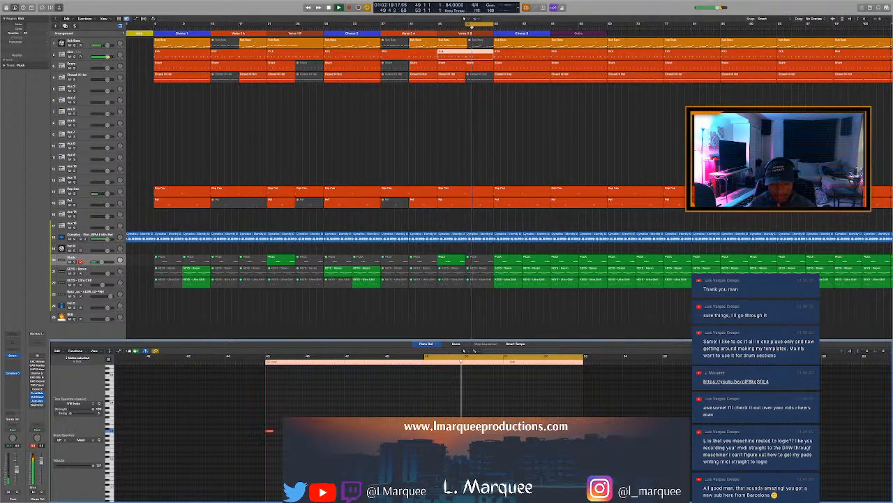
# Replay the cycled end of Verse 2 B and save the project
pyautogui.press('space')
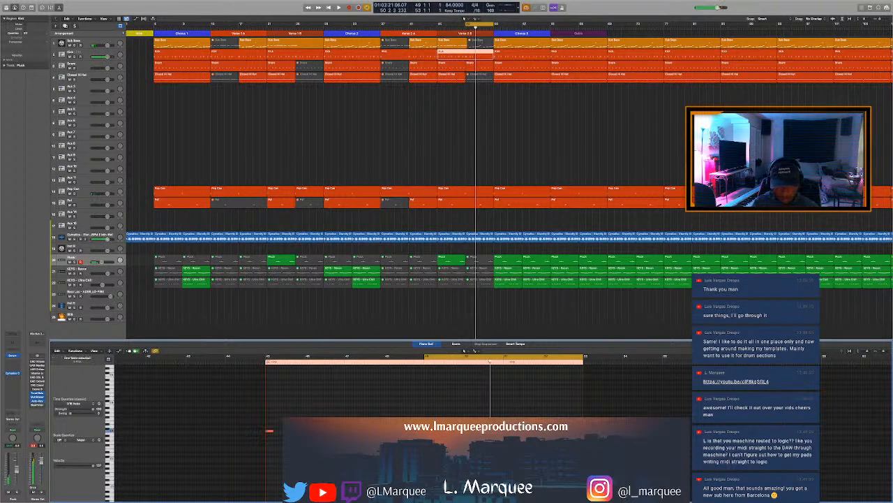
pyautogui.press('space')
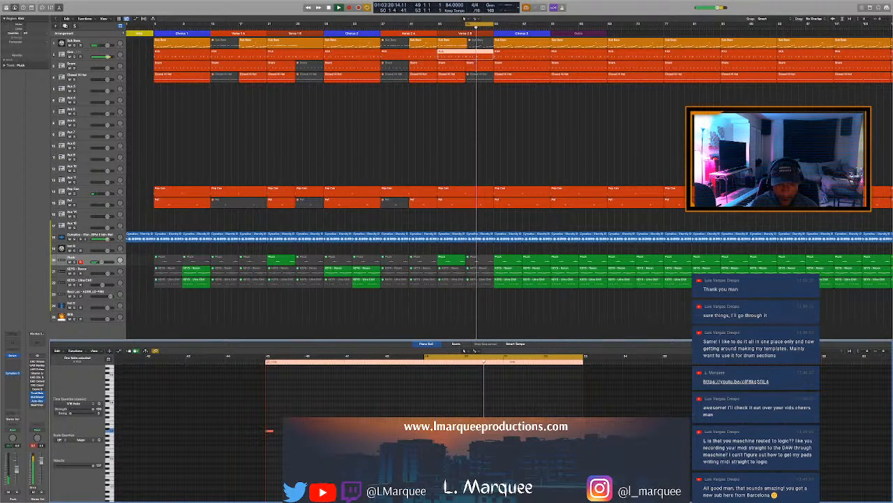
pyautogui.press('super+s')
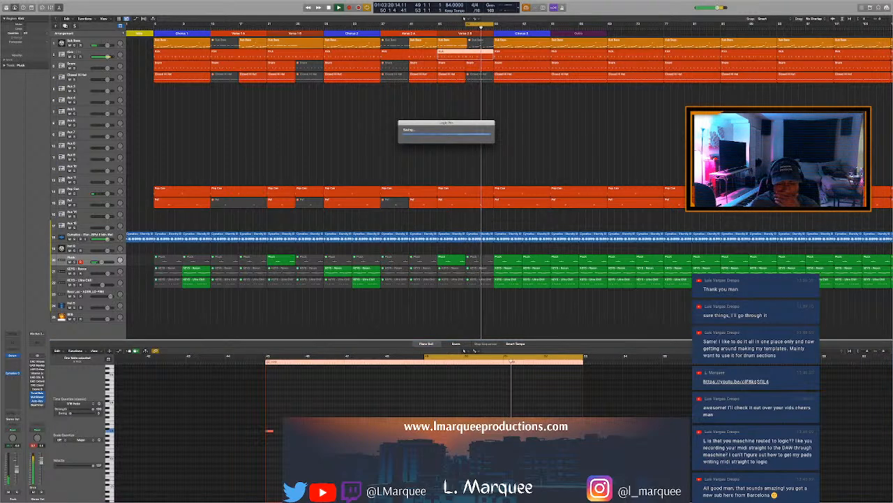
# Check the lower percussion region of Verse 2 B in the Piano Roll while the cycled section plays
pyautogui.click(469, 204)
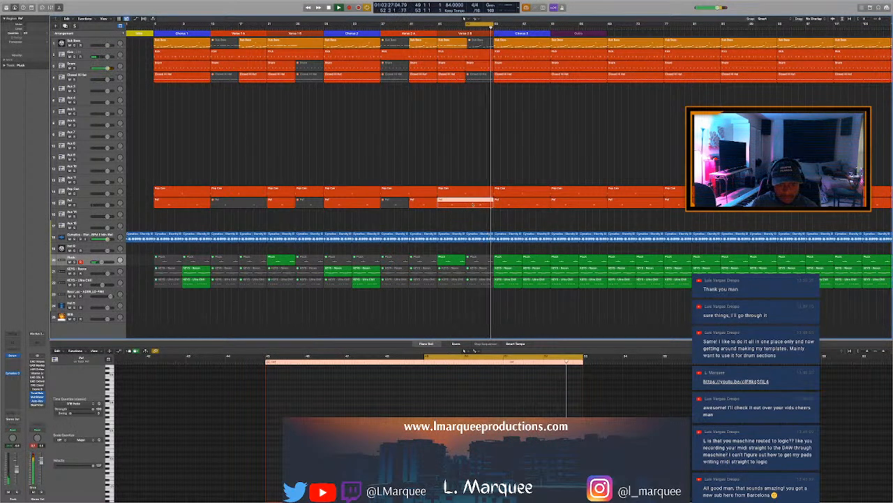
pyautogui.press('e')
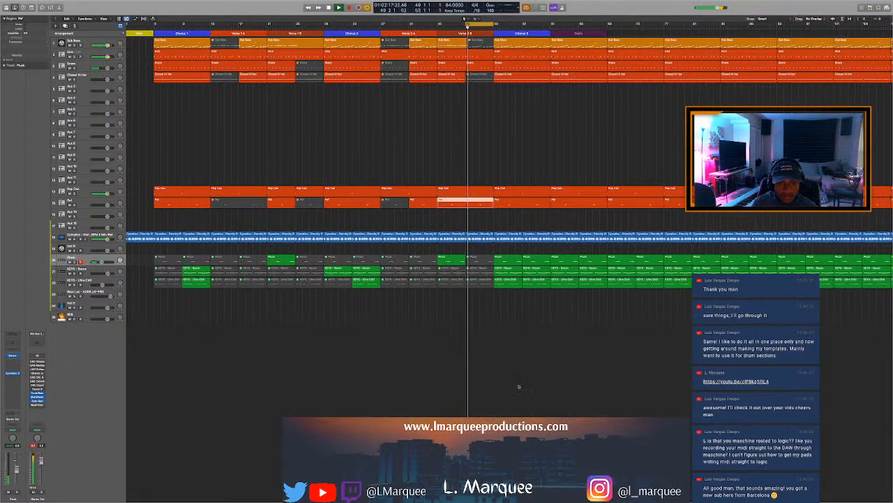
pyautogui.press('e')
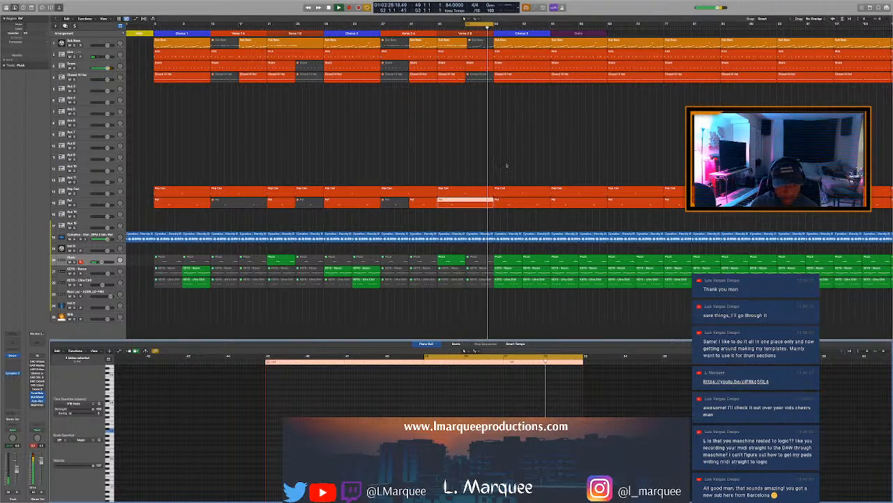
pyautogui.press('e')
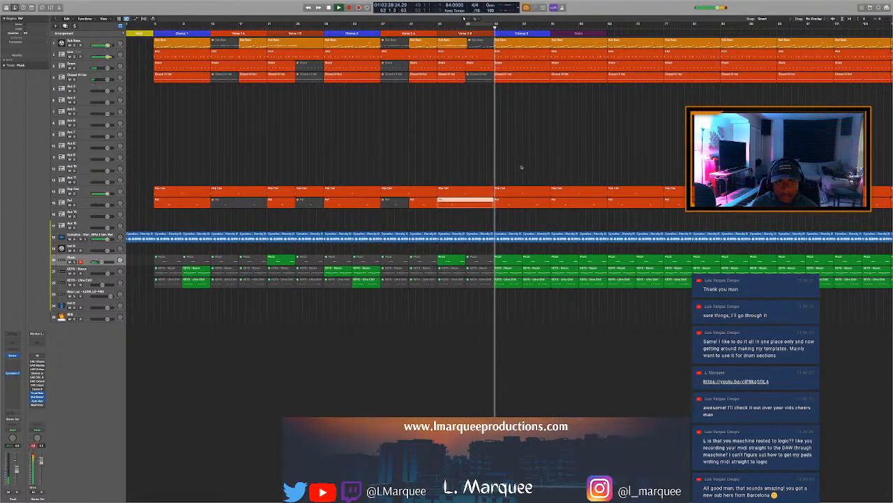
# Mute both Pluck regions in Chorus 3 and the Ultra Chill keys region in its first half
pyautogui.press('space')
pyautogui.click(522, 258)
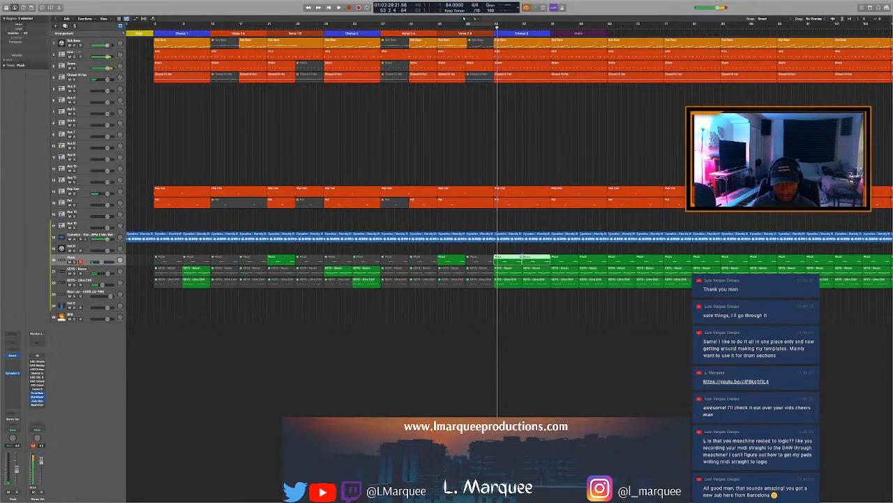
pyautogui.press('space')
pyautogui.click(505, 281)
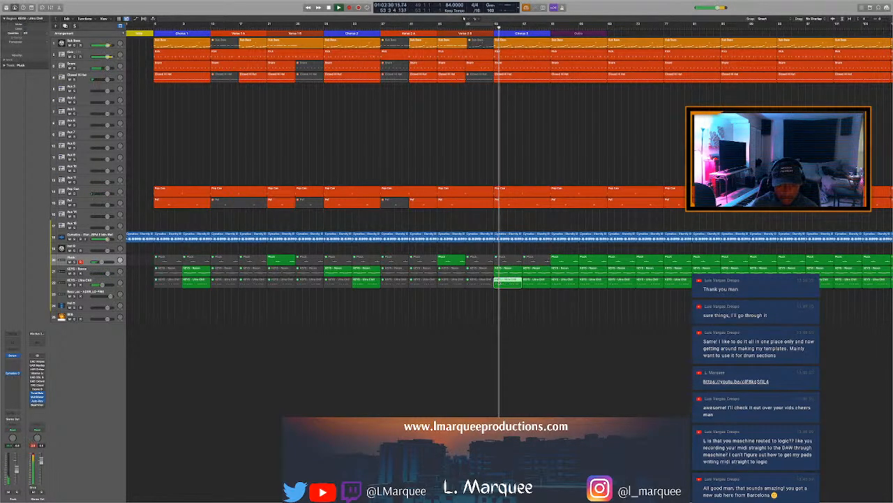
pyautogui.press('space')
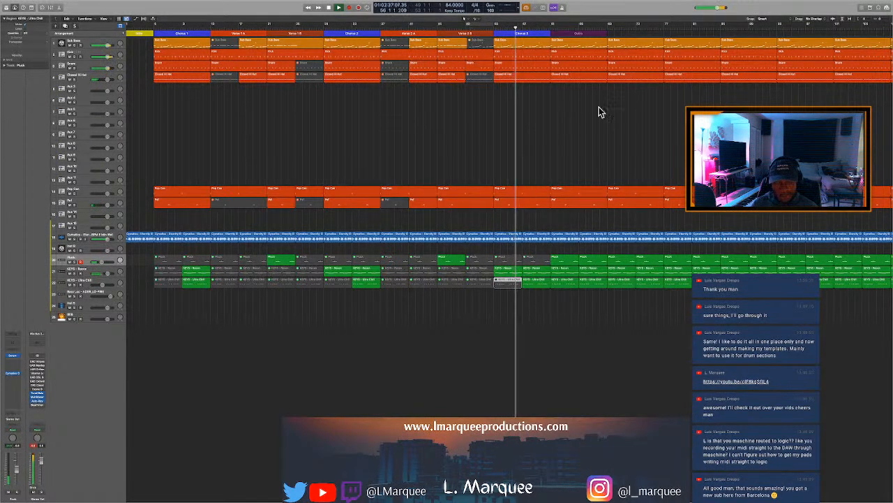
# Mute the sub bass and drum regions in the Outro and delete all regions after the Outro's end at bar 69
pyautogui.moveTo(614, 209); pyautogui.dragTo(576, 21)
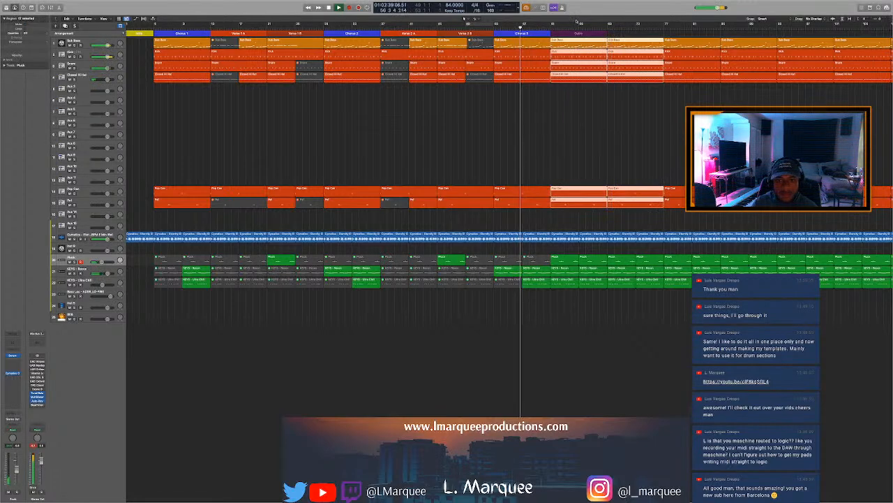
pyautogui.press('m')
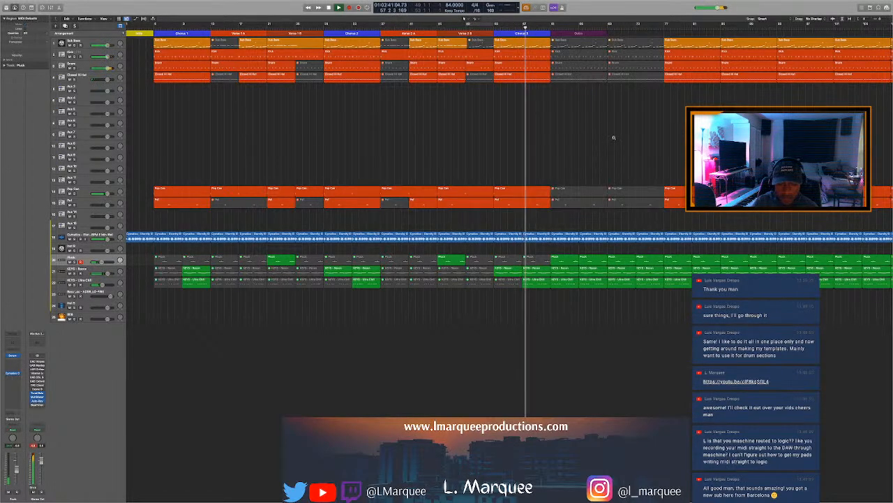
pyautogui.keyDown('ctrl'); pyautogui.keyDown('alt'); pyautogui.click(612, 137); pyautogui.keyUp('alt'); pyautogui.keyUp('ctrl')
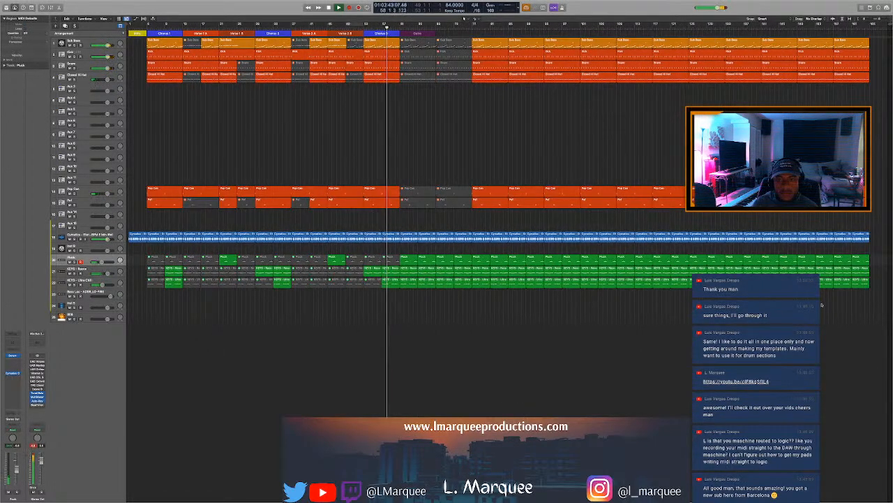
pyautogui.moveTo(870, 318); pyautogui.dragTo(454, 42)
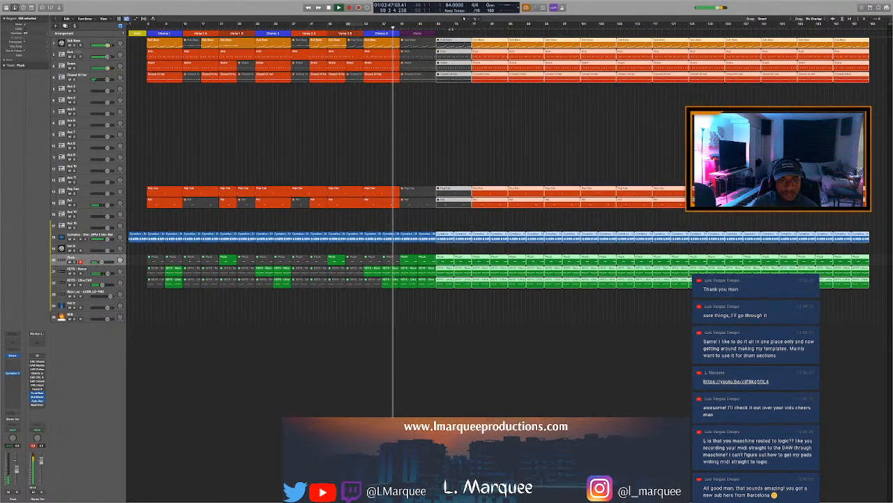
pyautogui.press('Delete')
pyautogui.press('super+Right')
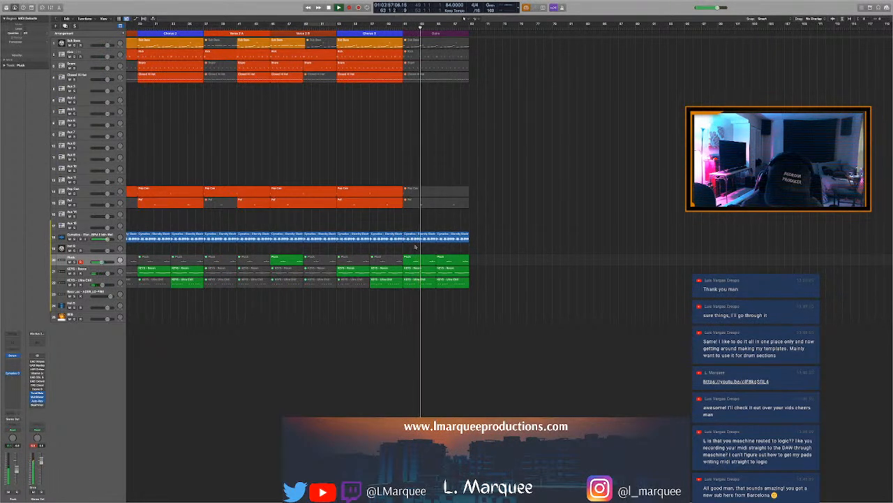
# Delete the Outro's muted bass and drum regions plus everything in its second half, and shorten the Outro section to end at bar 65
pyautogui.press('space')
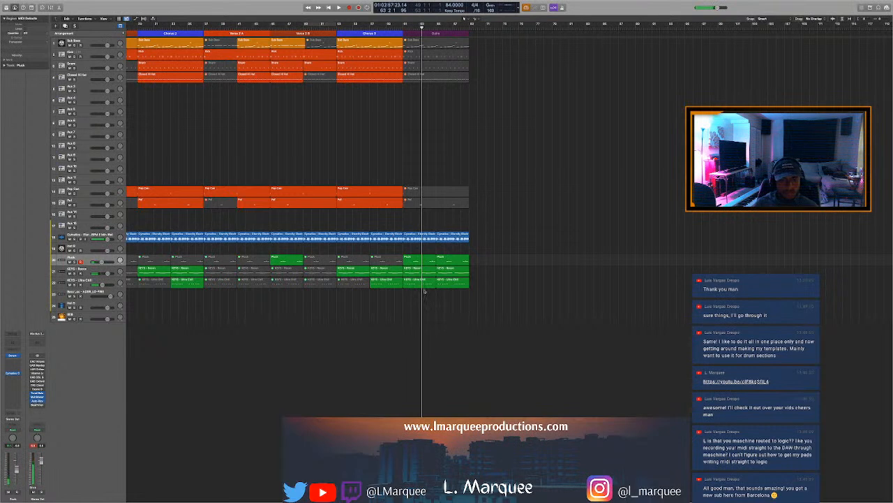
pyautogui.moveTo(469, 307); pyautogui.dragTo(426, 25)
pyautogui.press('Delete')
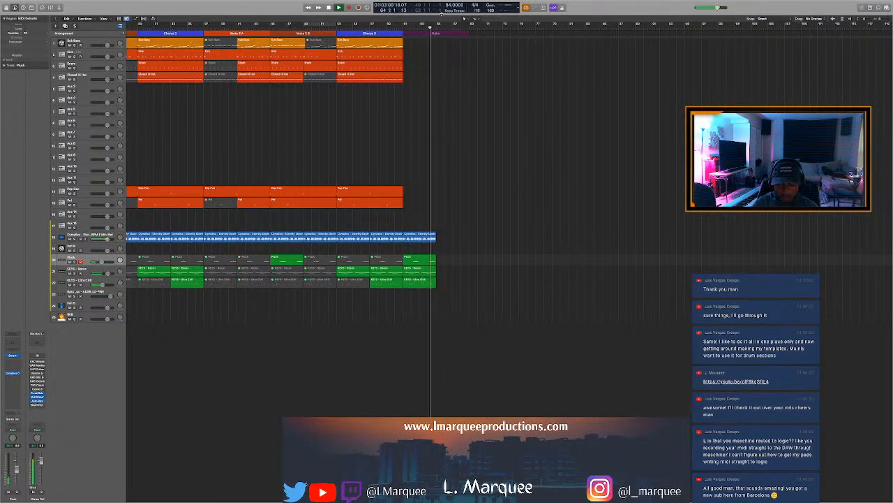
pyautogui.press('space')
pyautogui.click(436, 28)
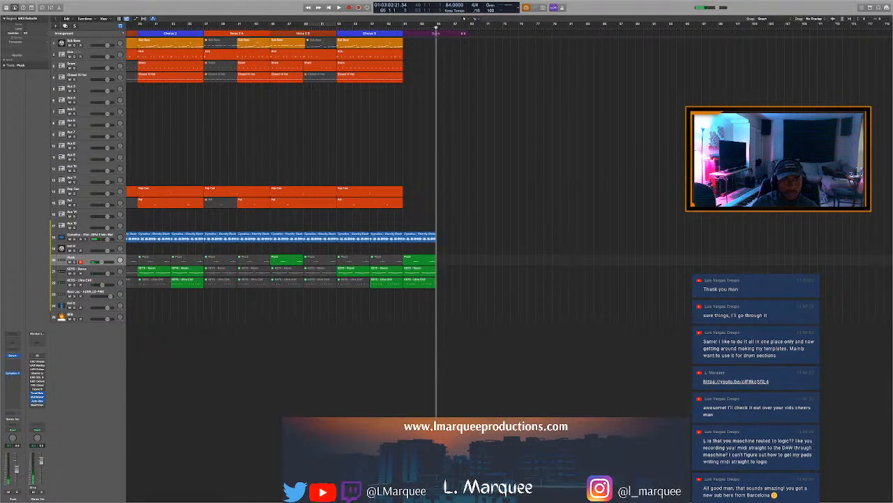
pyautogui.moveTo(467, 34); pyautogui.dragTo(436, 34)
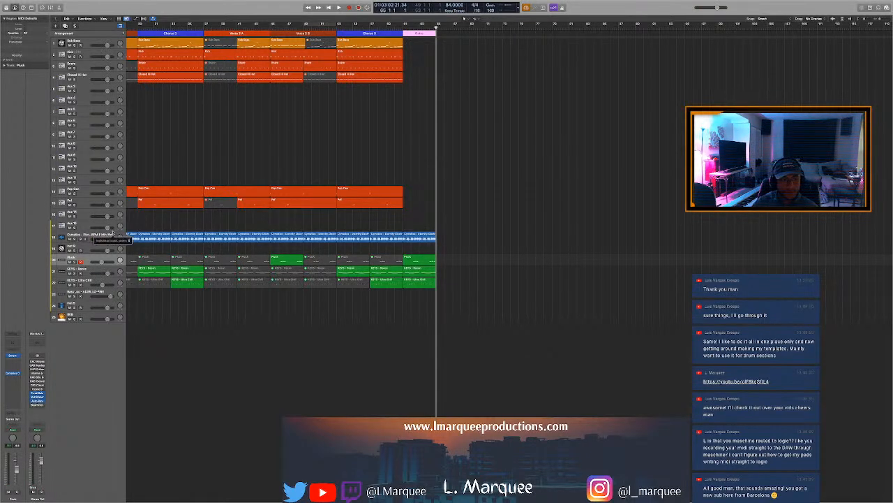
# Rename the Cymatics guitar loop track and its regions as Loop
pyautogui.click(104, 234)
pyautogui.write('Guit')
pyautogui.press('Return')
pyautogui.hscroll(5, 177, 202)
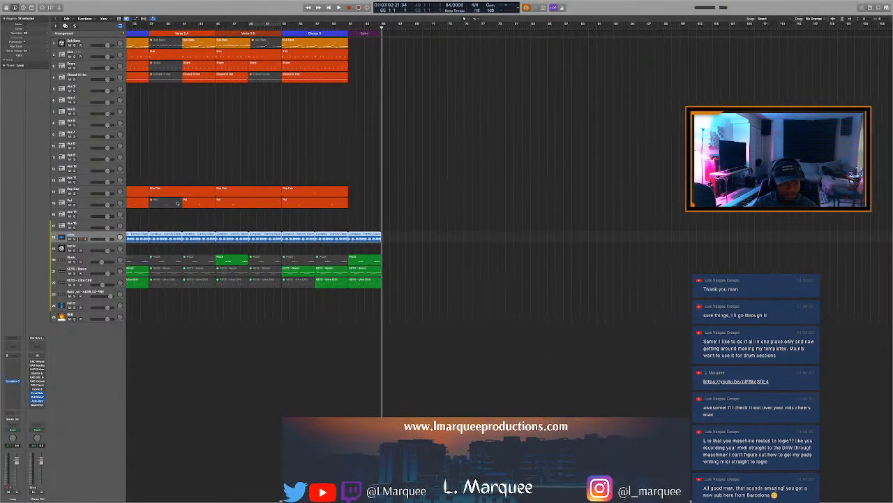
pyautogui.hscroll(-3, 178, 203)
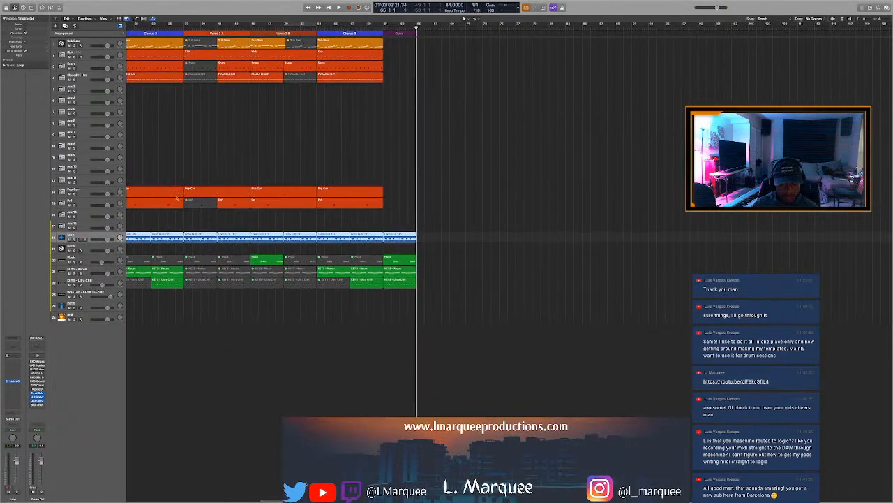
pyautogui.click(404, 234)
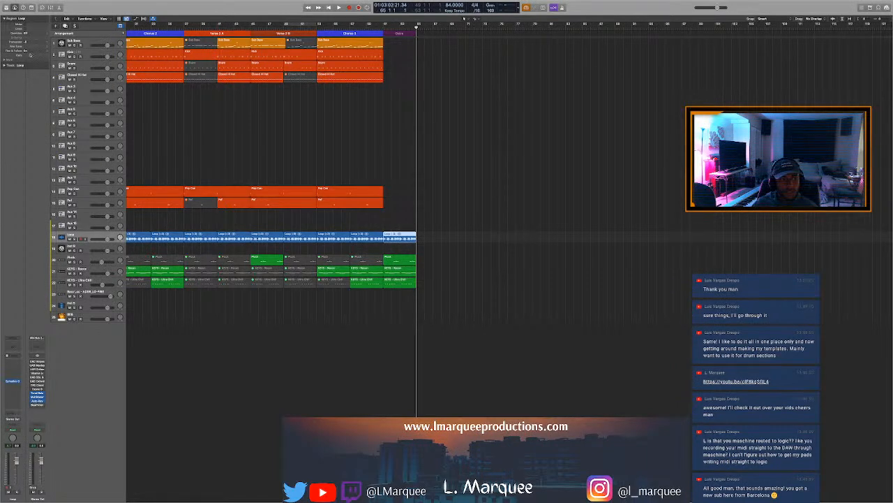
pyautogui.click(281, 126)
# Play the full arrangement back from the beginning to review the song structure
pyautogui.keyDown('ctrl'); pyautogui.keyDown('alt'); pyautogui.click(279, 124); pyautogui.keyUp('alt'); pyautogui.keyUp('ctrl')
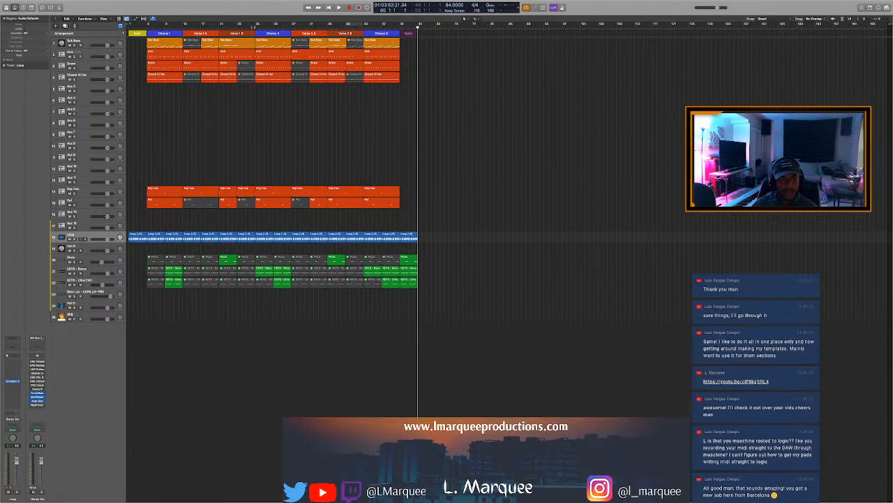
pyautogui.press('space')
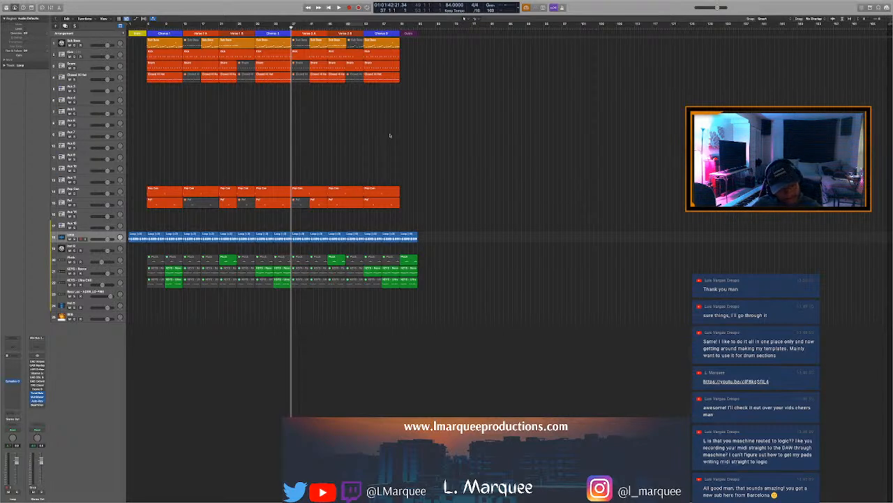
pyautogui.press('Return')
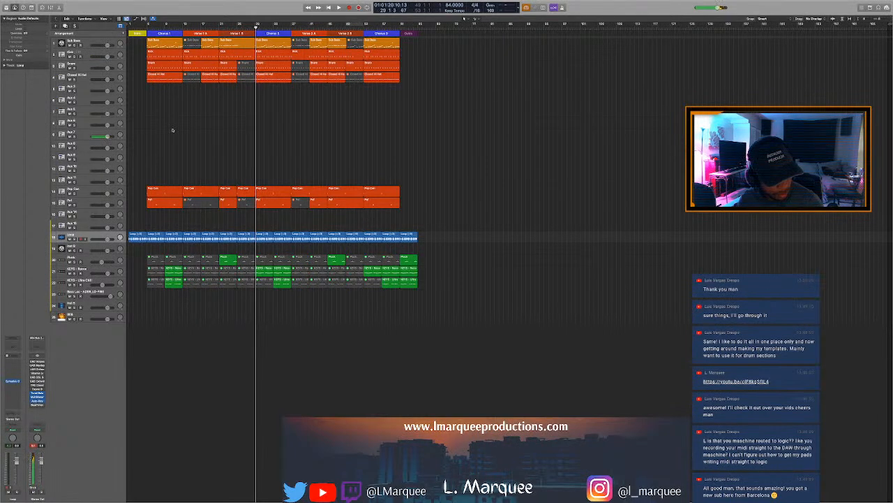
# Create a one-note MIDI region at bar 49 on the Aux 7 track and lengthen it to about seven bars
pyautogui.click(74, 134)
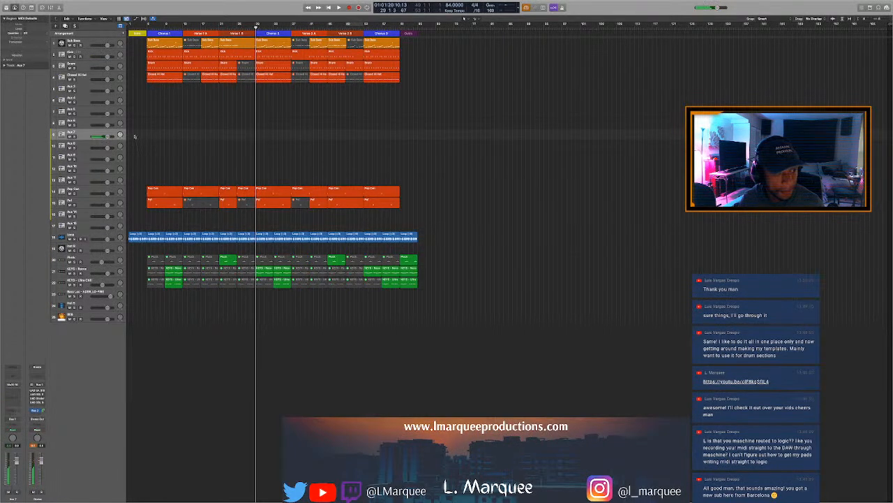
pyautogui.press('p')
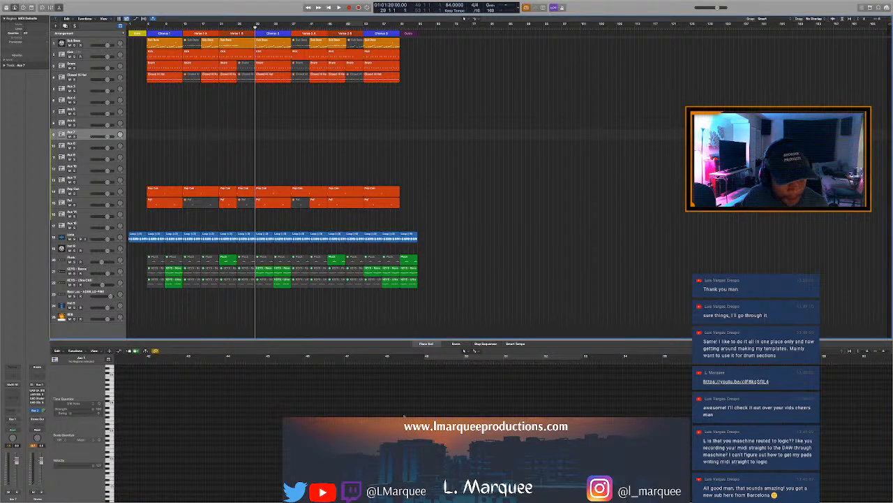
pyautogui.keyDown('super'); pyautogui.click(444, 426); pyautogui.keyUp('super')
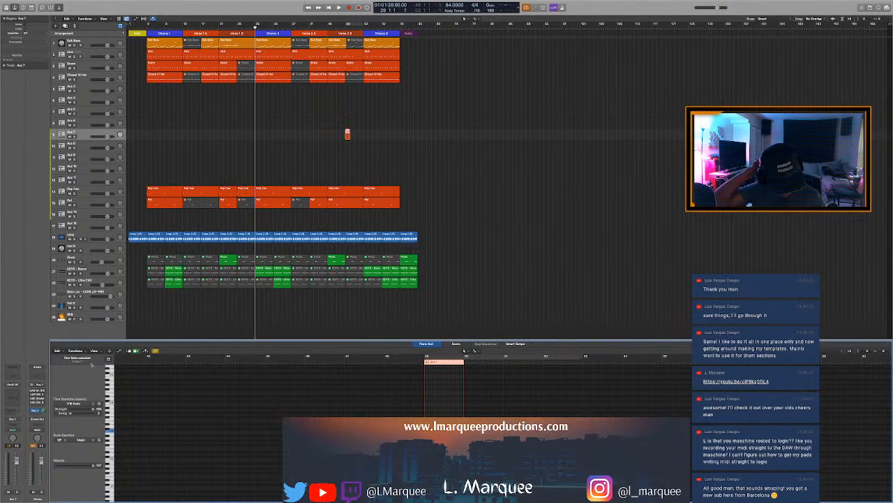
pyautogui.press('e')
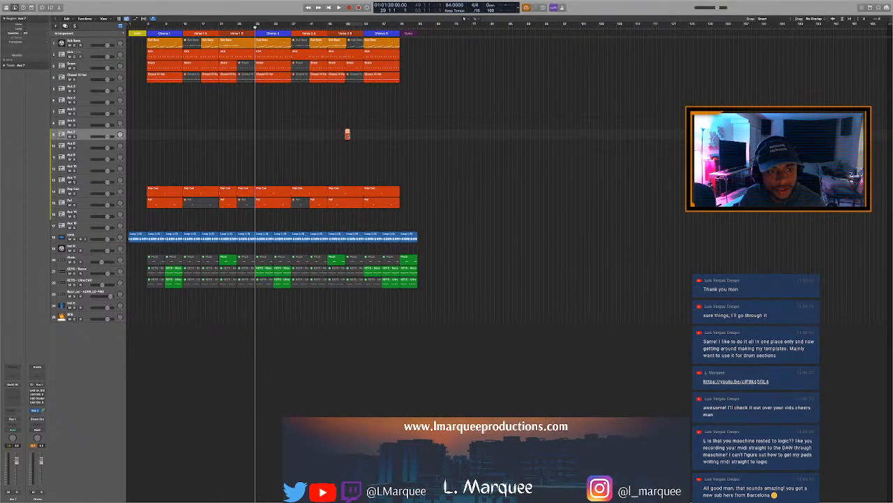
pyautogui.moveTo(347, 134); pyautogui.dragTo(377, 139)
pyautogui.click(345, 27)
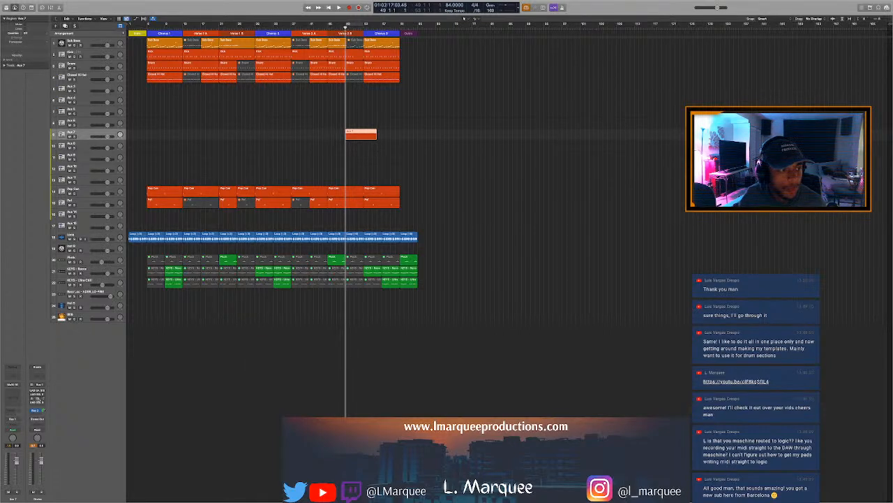
# Insert the stereo Native Instruments Raum reverb on the Aux 7 channel and close its plug-in window
pyautogui.click(14, 398)
pyautogui.moveTo(40, 494)
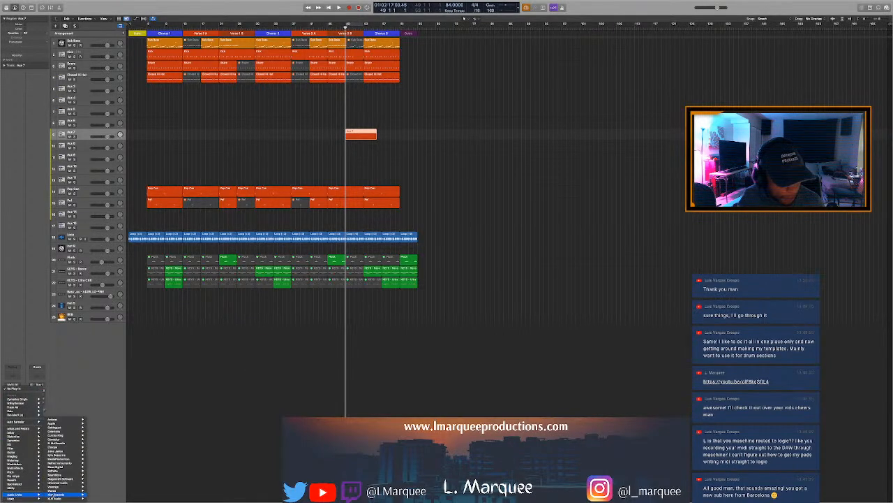
pyautogui.moveTo(71, 462)
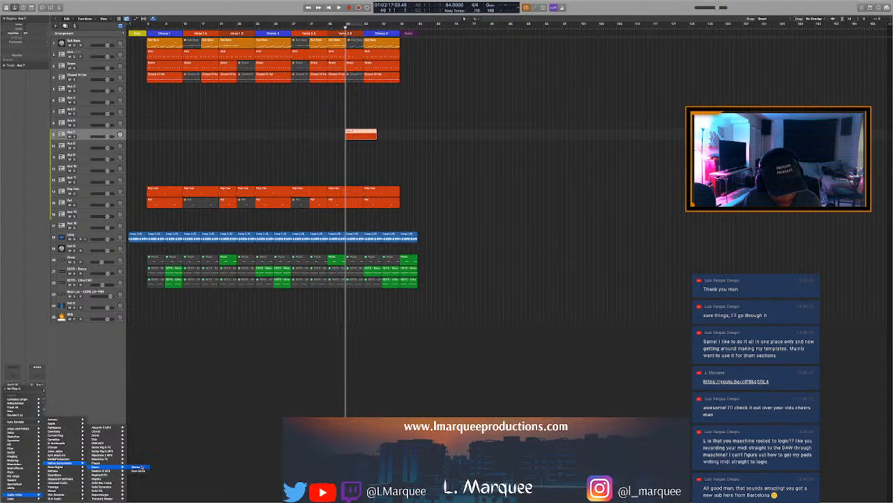
pyautogui.click(139, 466)
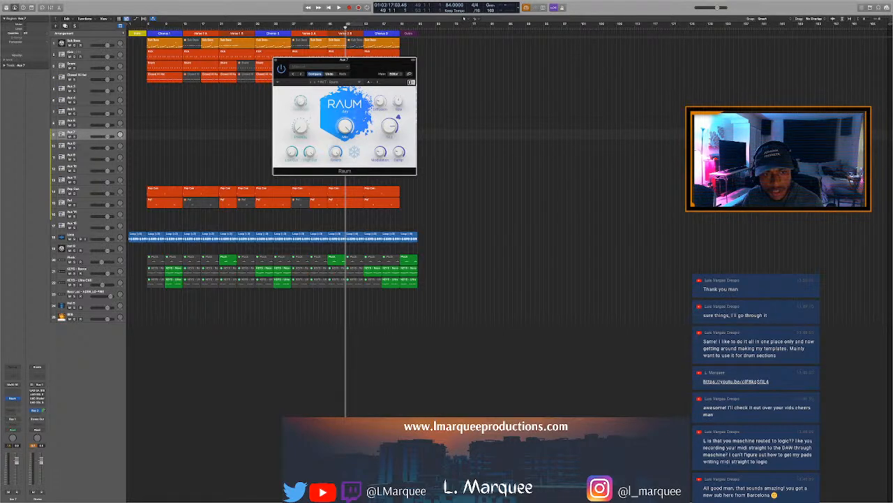
pyautogui.click(277, 60)
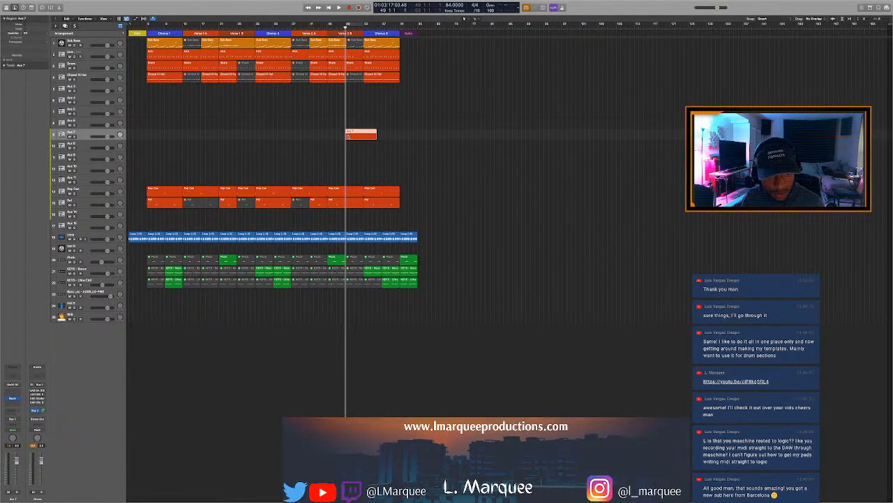
# Bounce the Aux 7 region in place to a new track named Reverse Open Hi Hat and delete the original region
pyautogui.rightClick(348, 136)
pyautogui.click(363, 146)
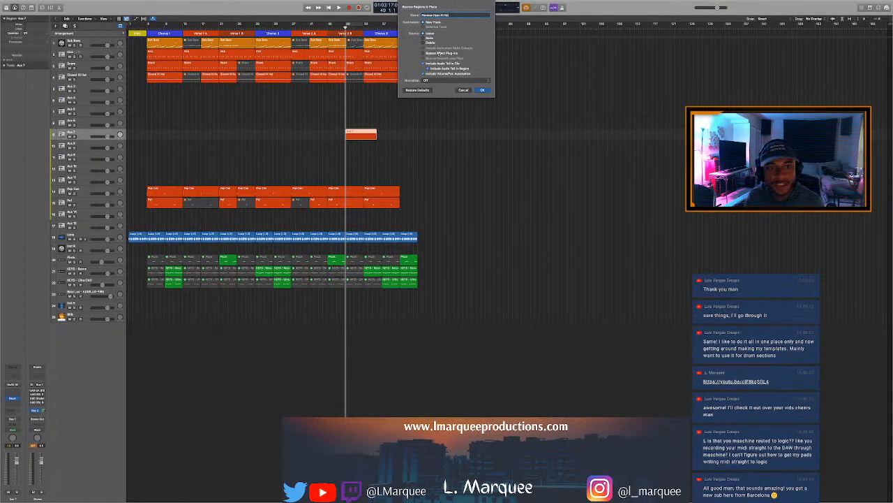
pyautogui.press('Return')
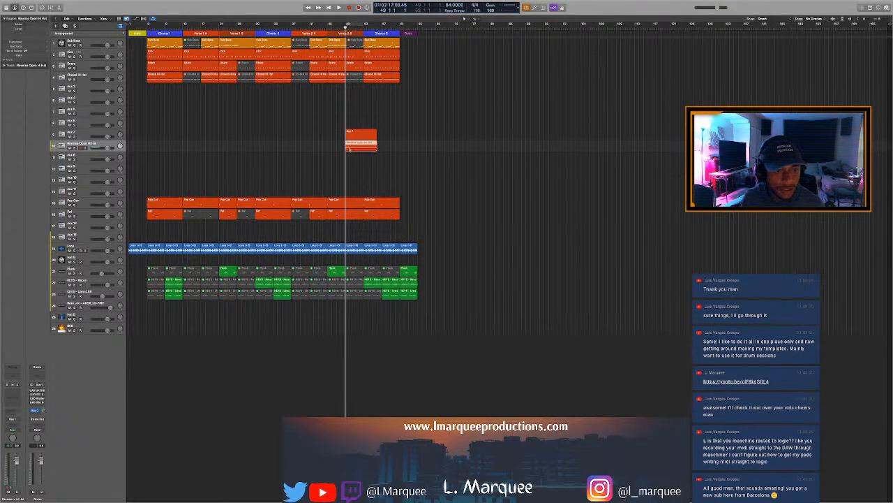
pyautogui.click(5, 59)
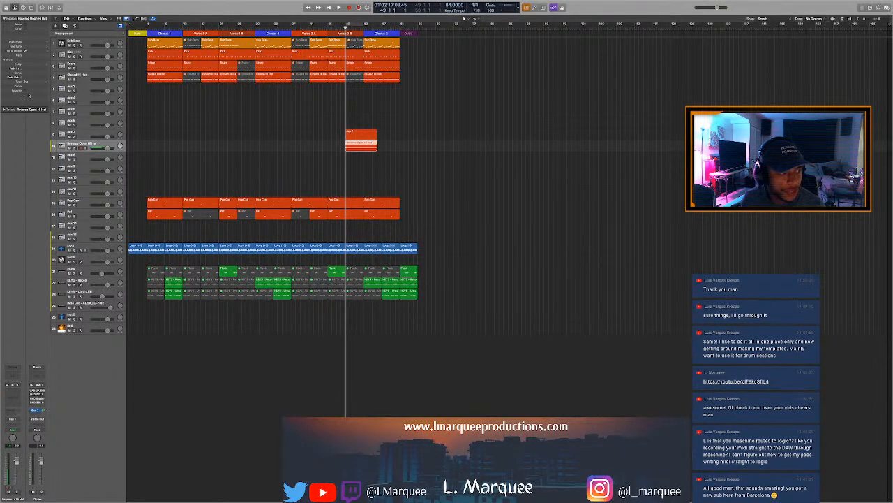
pyautogui.click(349, 136)
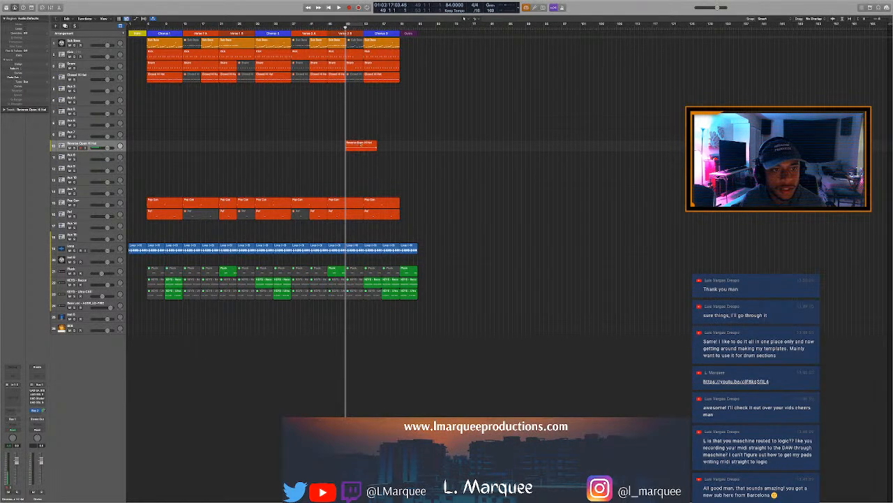
# Reverse the bounced hi-hat region and align its end with the start of Chorus 3 at bar 53
pyautogui.moveTo(368, 147); pyautogui.dragTo(355, 147)
pyautogui.click(363, 28)
pyautogui.scroll(10, 394, 149)
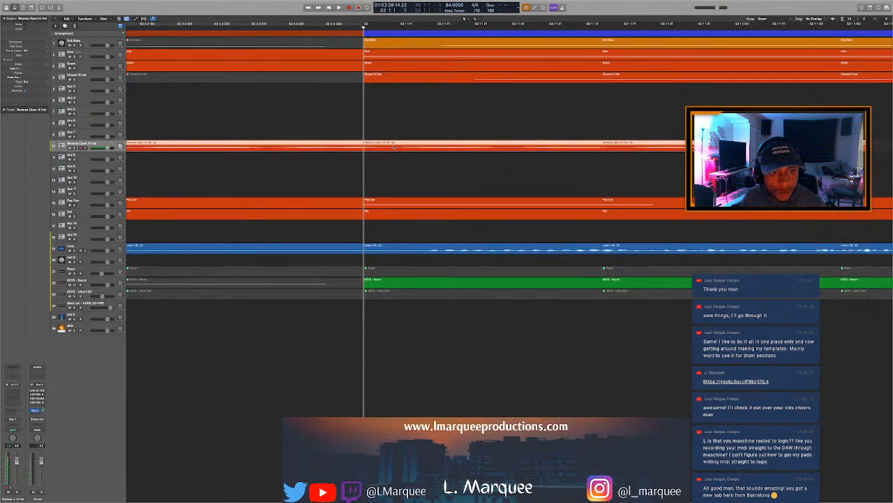
pyautogui.scroll(-5, 394, 147)
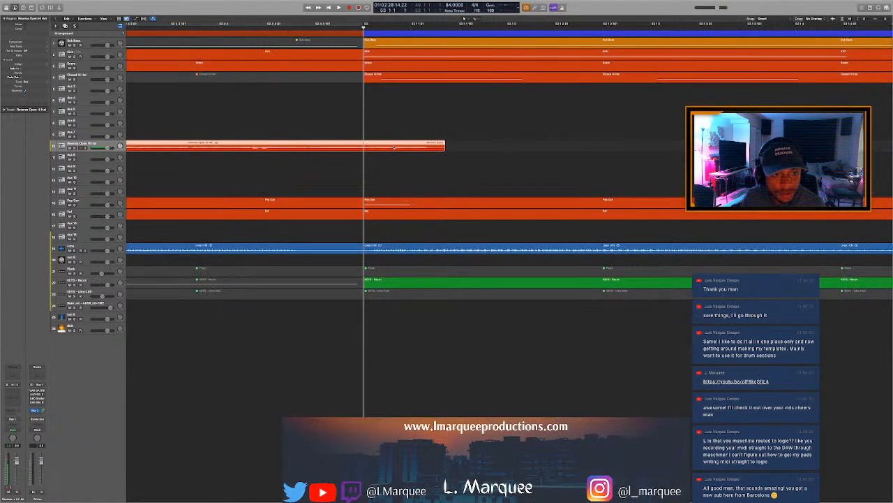
pyautogui.moveTo(391, 149); pyautogui.dragTo(351, 149)
pyautogui.press('super+Left')
pyautogui.press('super+Left')
pyautogui.press('super+Left')
pyautogui.press('super+Left')
pyautogui.press('super+Left')
pyautogui.press('super+Left')
pyautogui.press('super+Left')
pyautogui.press('super+Left')
pyautogui.press('super+Left')
pyautogui.press('super+Left')
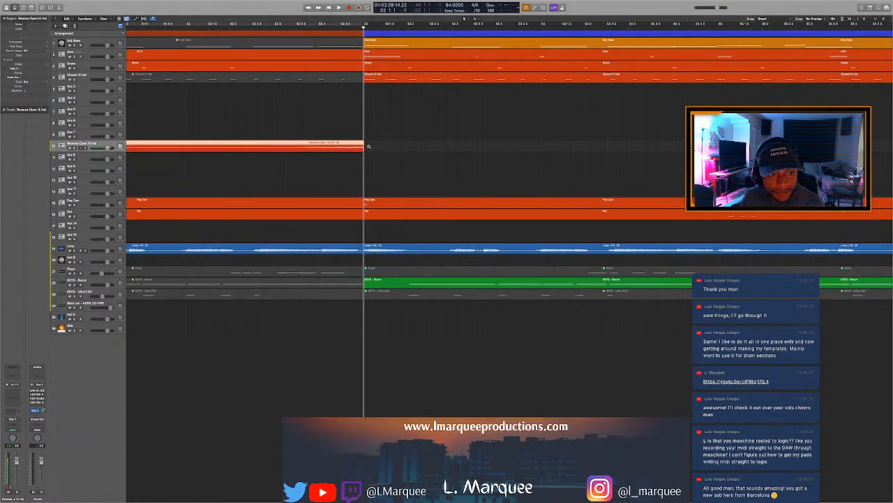
pyautogui.press('super+Left')
pyautogui.press('super+Left')
pyautogui.press('super+Left')
pyautogui.press('super+Left')
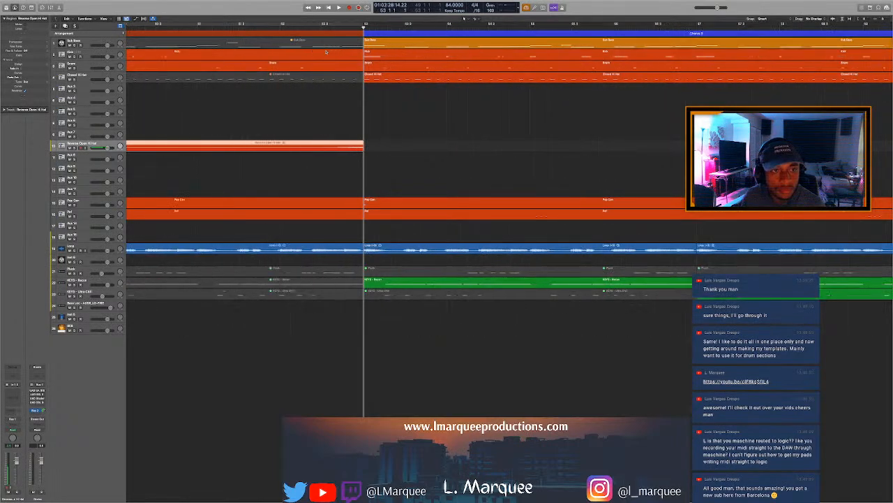
# Play the arrangement from bar 50 to hear the reversed hi-hat before the last chorus
pyautogui.hscroll(-5, 322, 41)
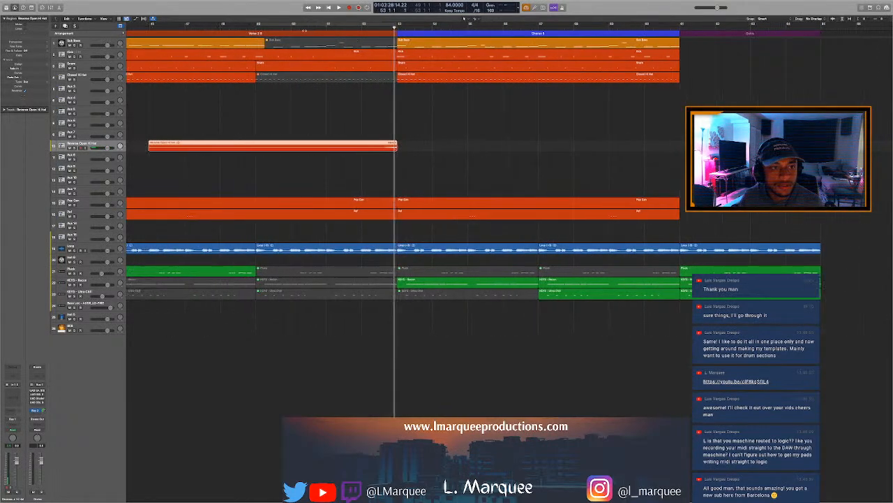
pyautogui.hscroll(-5, 464, 19)
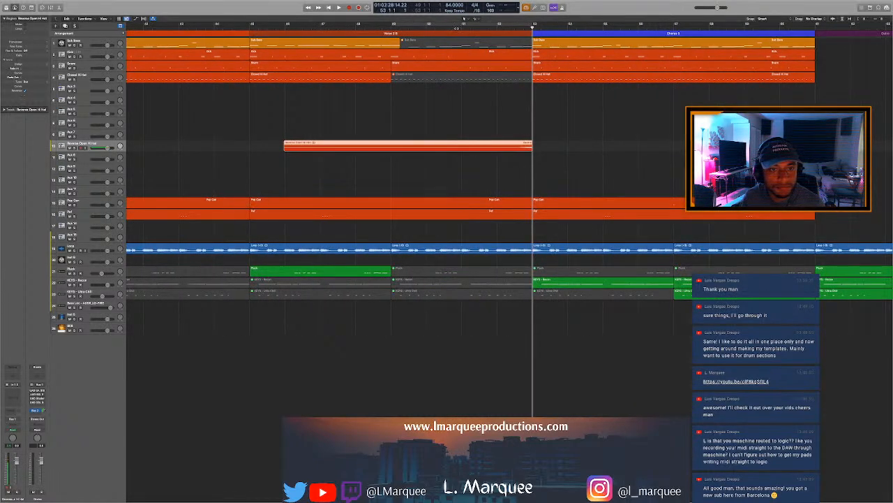
pyautogui.click(436, 26)
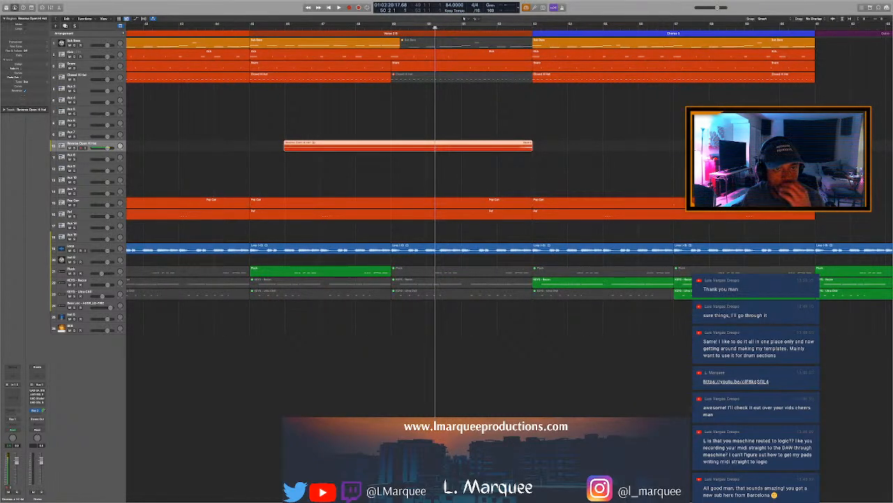
pyautogui.press('space')
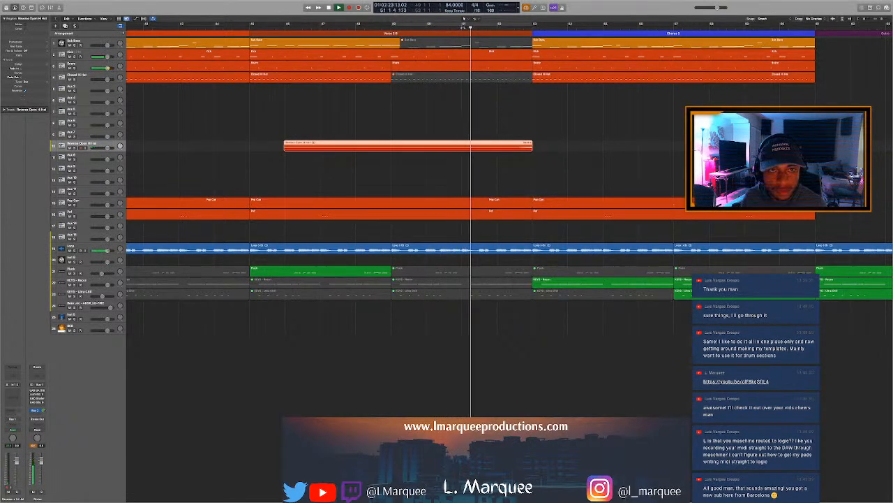
pyautogui.press('space')
# Trim the reversed hi-hat region to start at bar 51 and add a fade-in to it
pyautogui.click(463, 28)
pyautogui.keyDown('super'); pyautogui.click(462, 147); pyautogui.keyUp('super')
pyautogui.click(456, 146)
pyautogui.press('Delete')
pyautogui.click(485, 149)
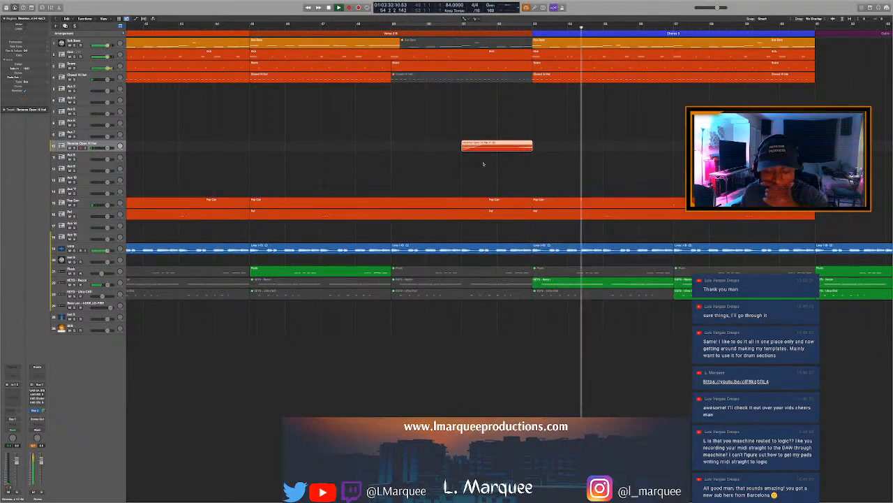
# Copy the trimmed reversed hi-hat region to bar 27 so it leads into Chorus 2
pyautogui.keyDown('ctrl'); pyautogui.keyDown('alt'); pyautogui.click(481, 129); pyautogui.keyUp('alt'); pyautogui.keyUp('ctrl')
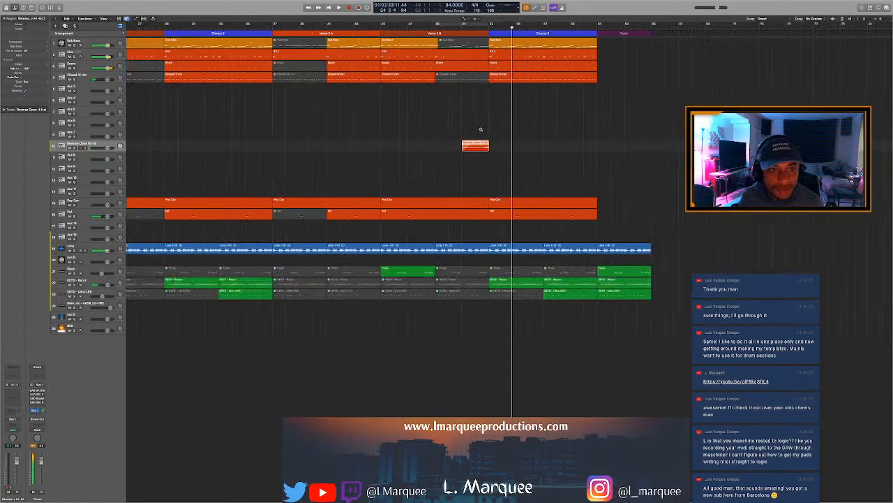
pyautogui.keyDown('ctrl'); pyautogui.keyDown('alt'); pyautogui.click(481, 131); pyautogui.keyUp('alt'); pyautogui.keyUp('ctrl')
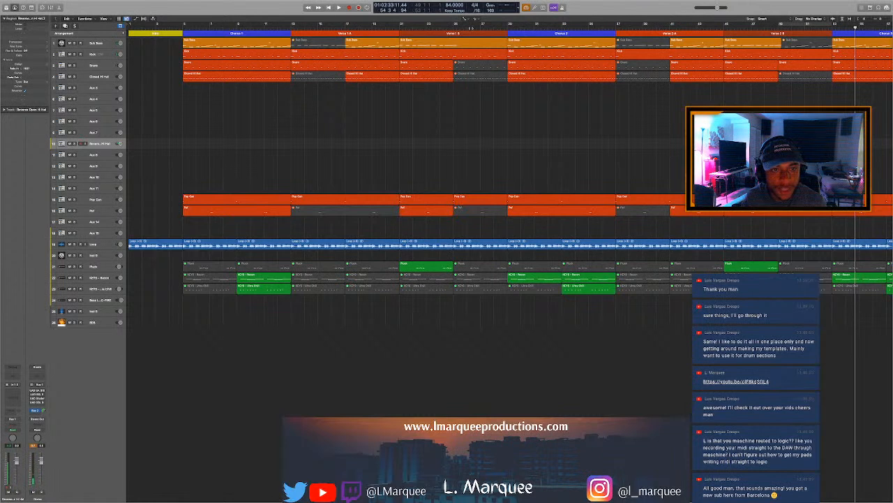
pyautogui.click(480, 27)
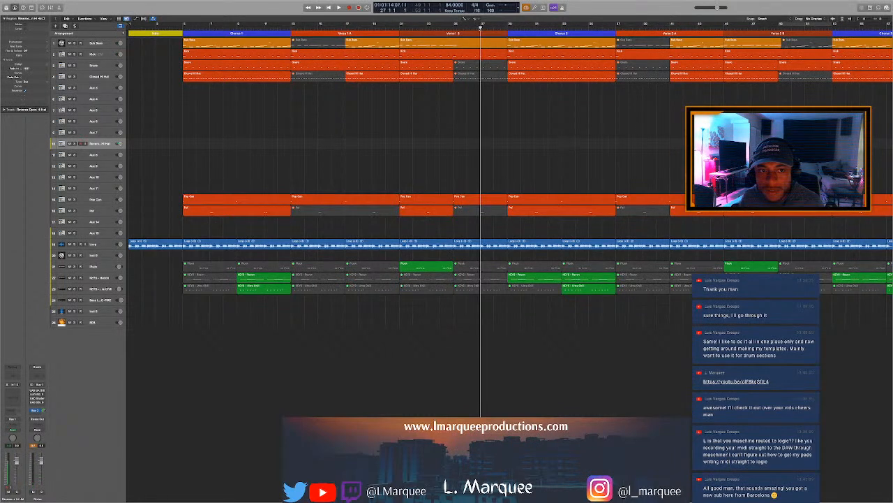
pyautogui.press('.')
pyautogui.press('.')
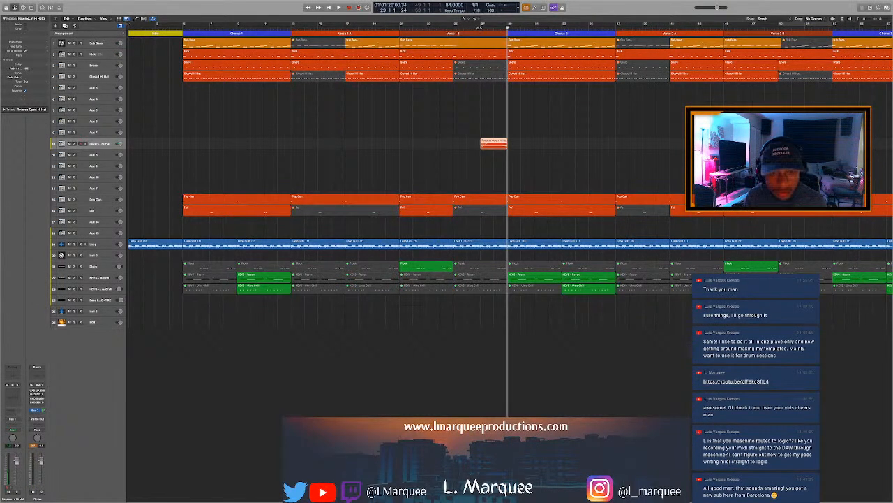
# Play from the start of Verse 1 B to hear the copied hi-hat, dismissing the system overload alert
pyautogui.click(397, 31)
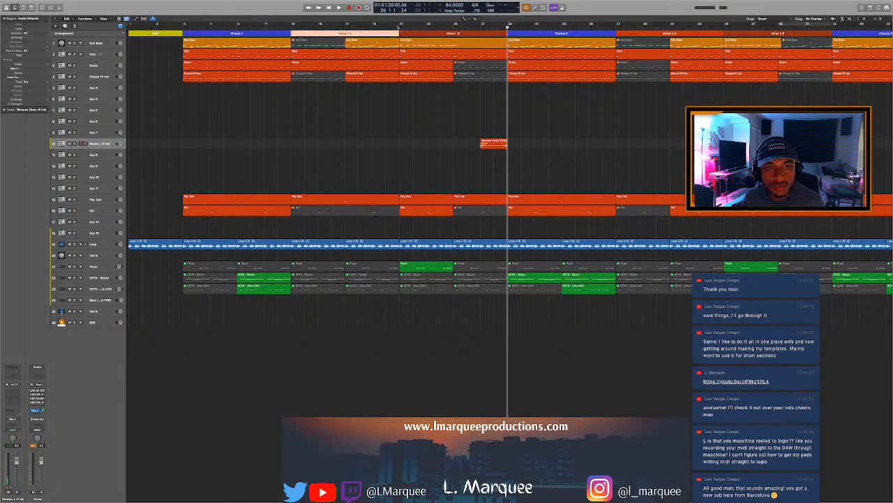
pyautogui.click(400, 27)
pyautogui.press('space')
pyautogui.scroll(3, 459, 99)
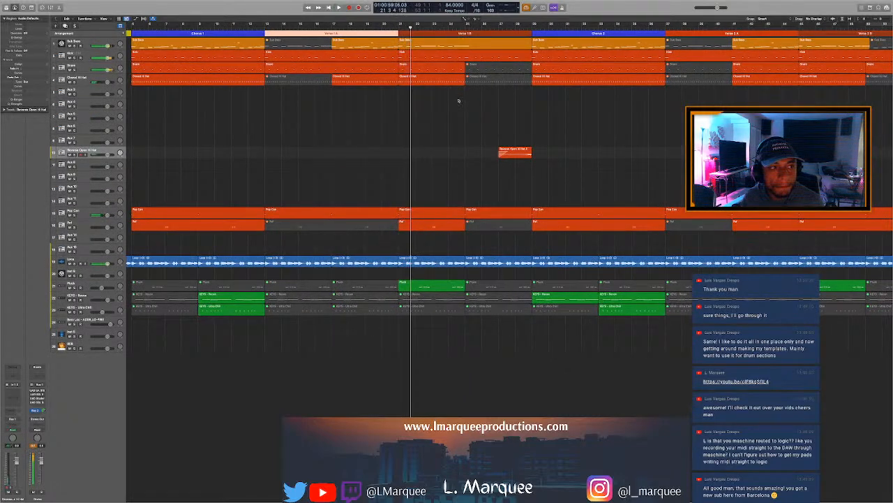
pyautogui.press('super+a')
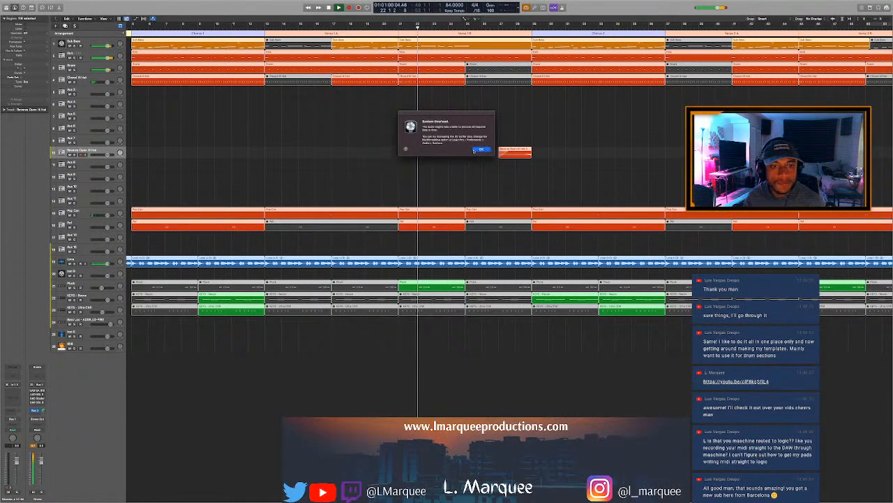
pyautogui.click(474, 151)
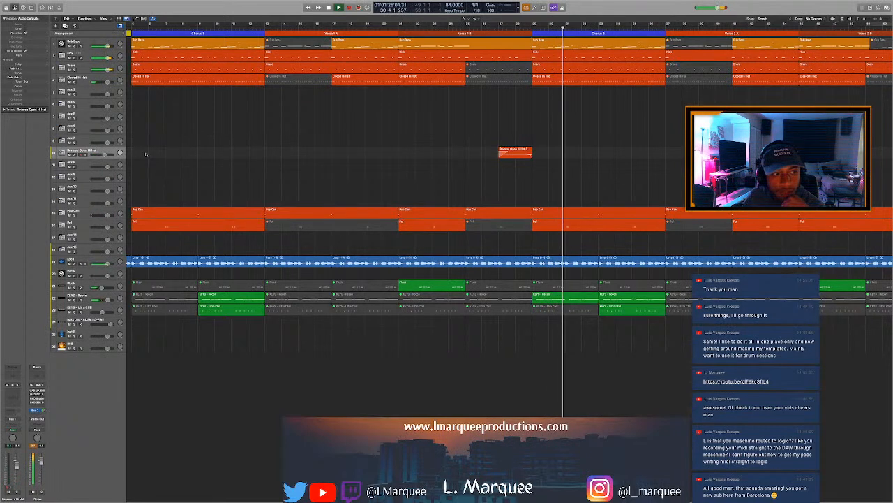
# Move the Reverse Open Hi Hat track directly above the Loop track and save the project
pyautogui.moveTo(76, 152); pyautogui.dragTo(73, 253)
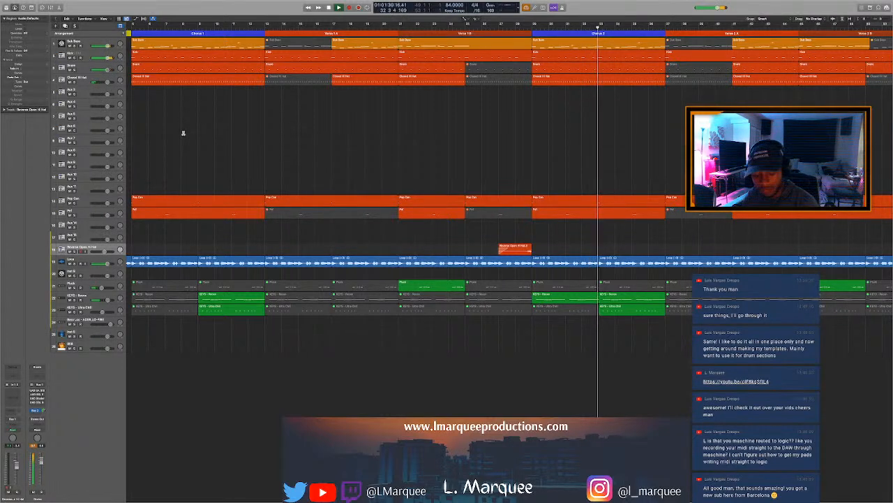
pyautogui.press('super+s')
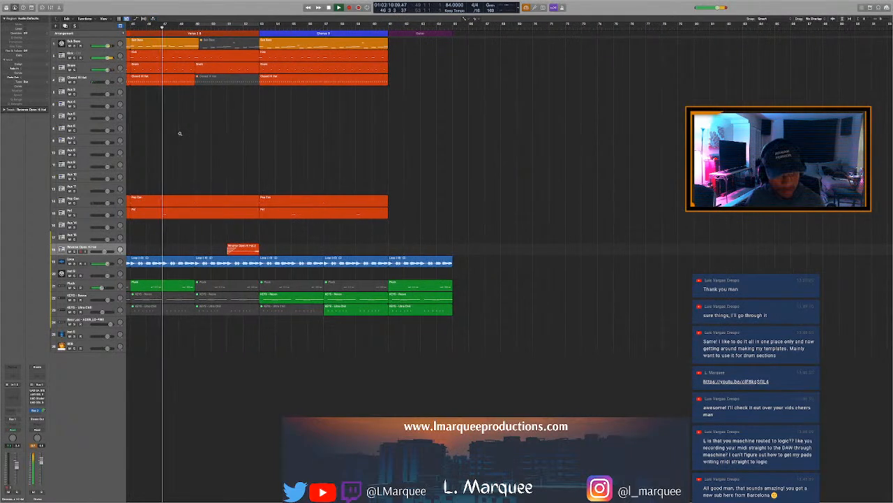
# Play through the final verse, the last chorus and the Outro to check how the arrangement ends
pyautogui.scroll(-5, 183, 132)
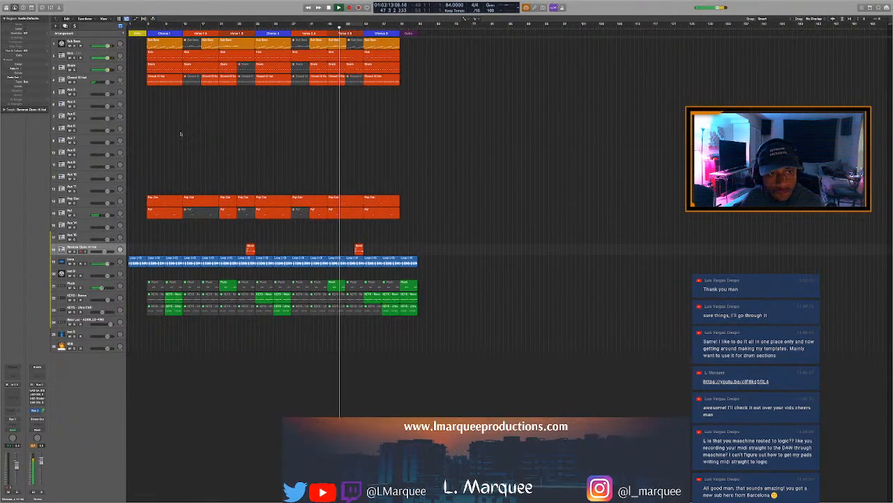
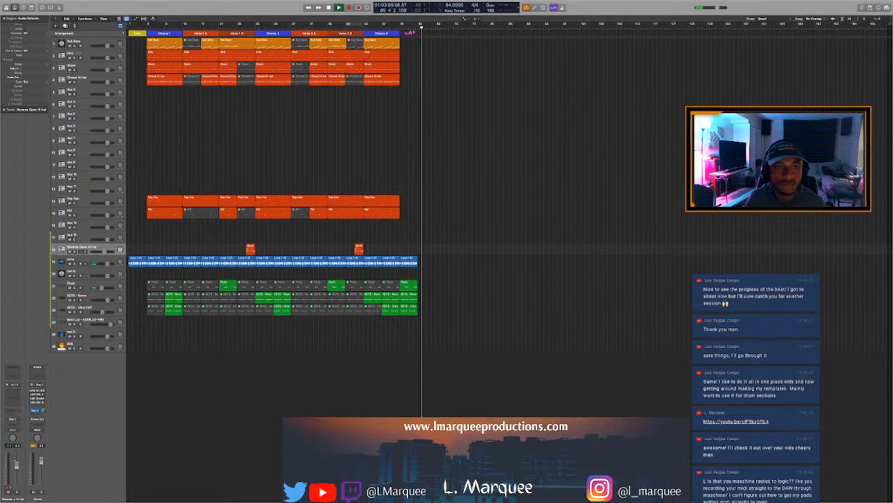
pyautogui.press('space')
pyautogui.press('super+Right')
pyautogui.press('super+Right')
pyautogui.press('super+Right')
pyautogui.press('super+Right')
pyautogui.press('super+Right')
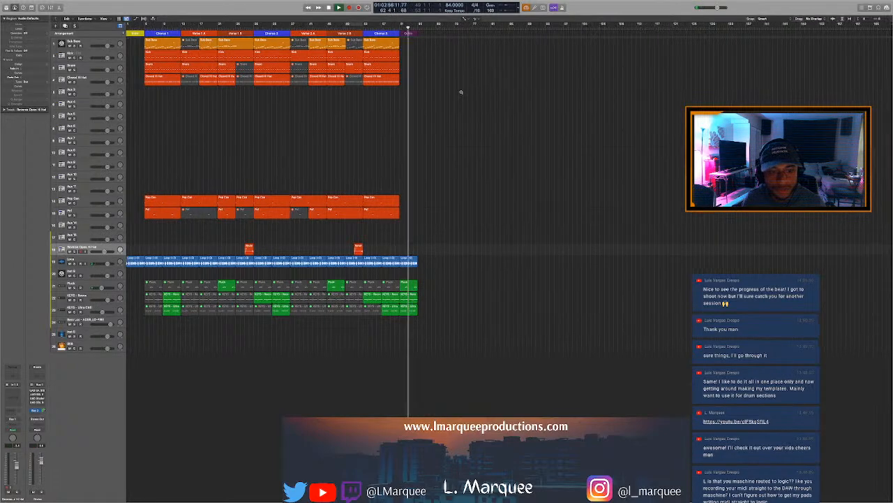
pyautogui.hotkey('shift', 'c')
pyautogui.click(438, 235)
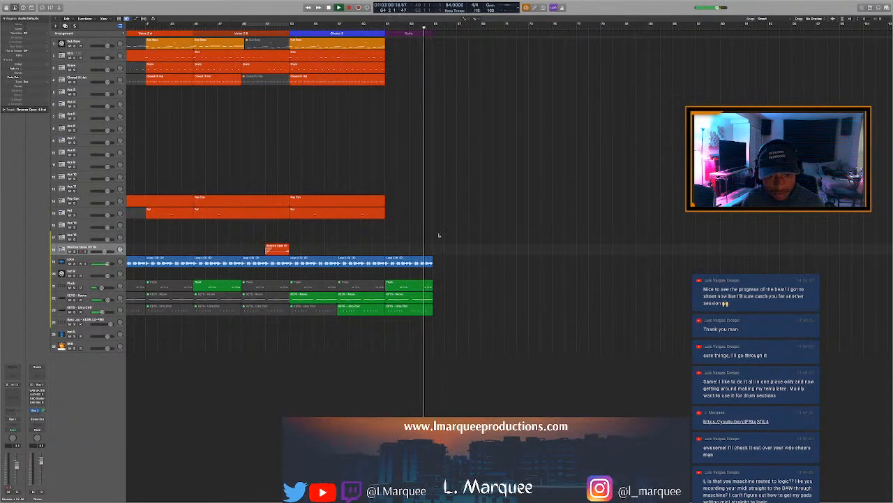
pyautogui.hotkey('shift', 'c')
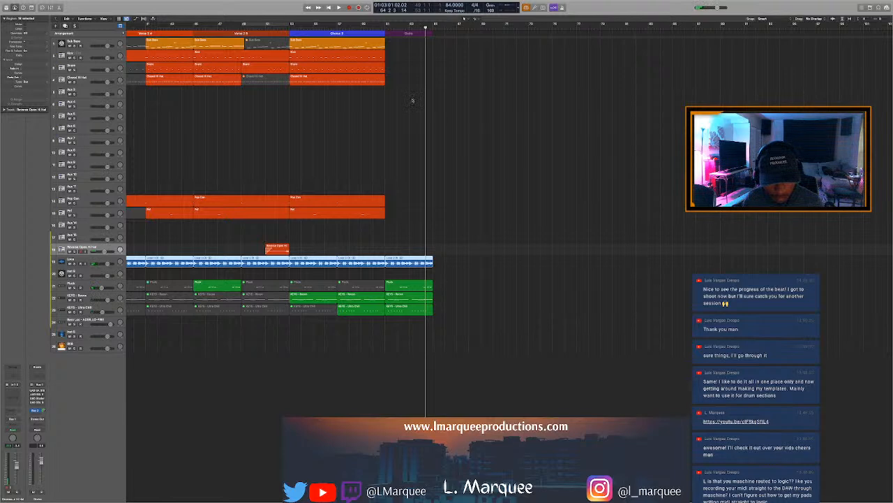
# Open the Outro's Loop region for audio editing, play it from bar 63 and stop at bar 64 beat 4
pyautogui.click(410, 28)
pyautogui.click(462, 110)
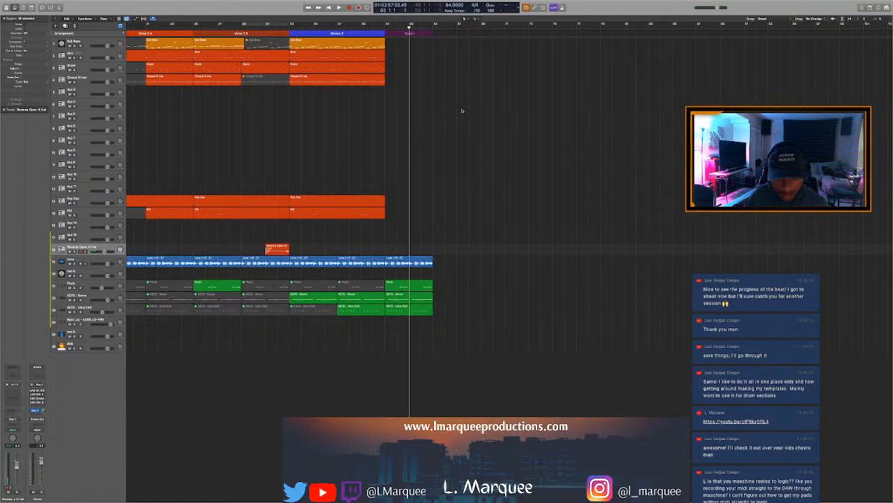
pyautogui.click(412, 264)
pyautogui.press('e')
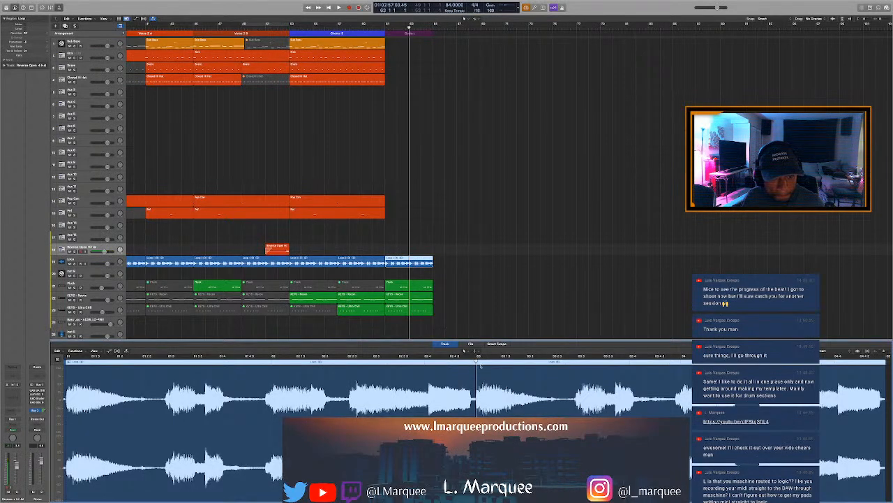
pyautogui.press('space')
pyautogui.press('t')
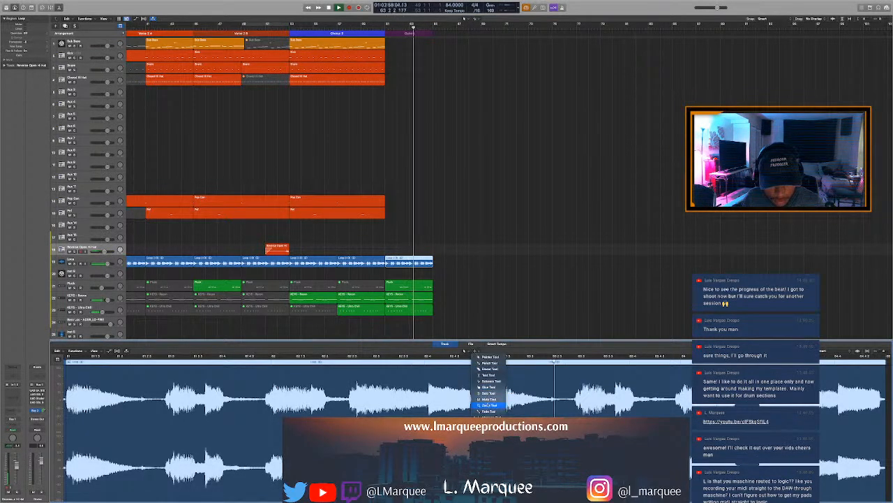
pyautogui.click(490, 381)
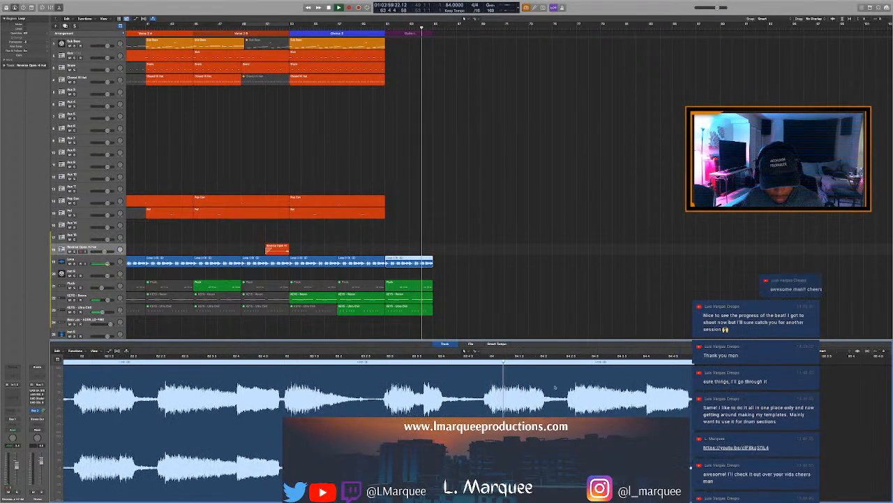
pyautogui.press('space')
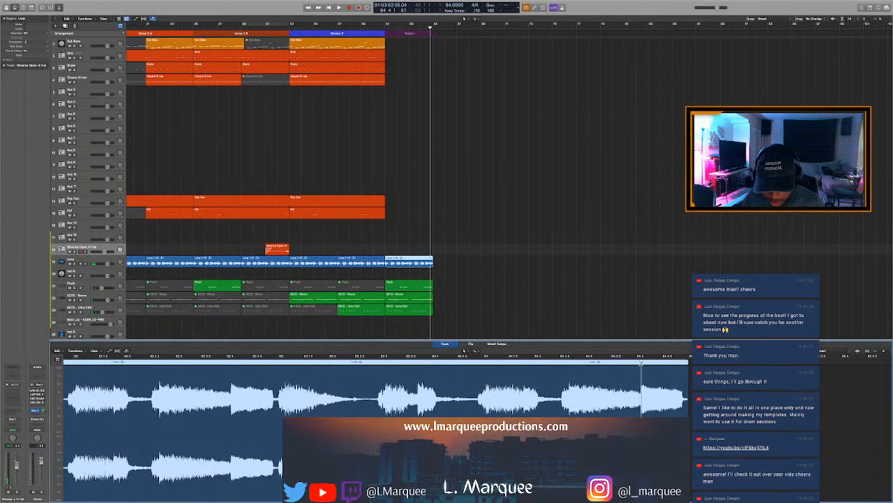
# Split the Outro's Loop region at bar 64 beat 4 and mute the tail piece
pyautogui.moveTo(641, 395); pyautogui.dragTo(641, 402)
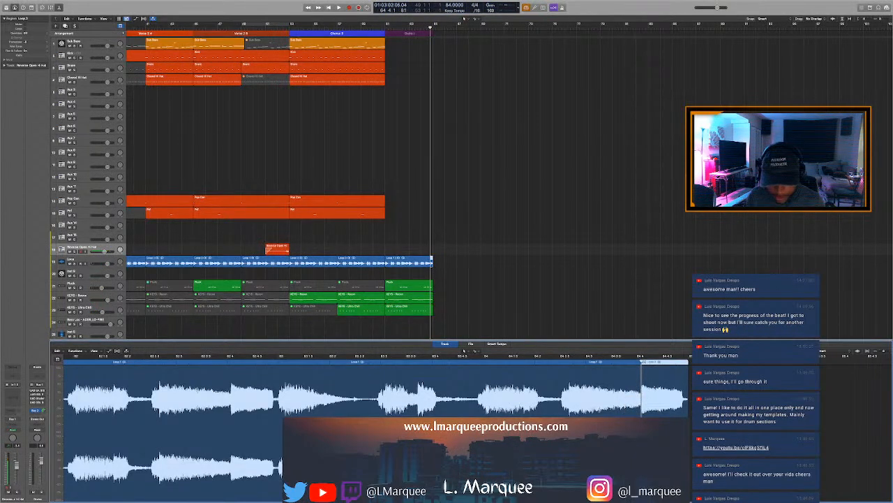
pyautogui.hotkey('ctrl', 'm')
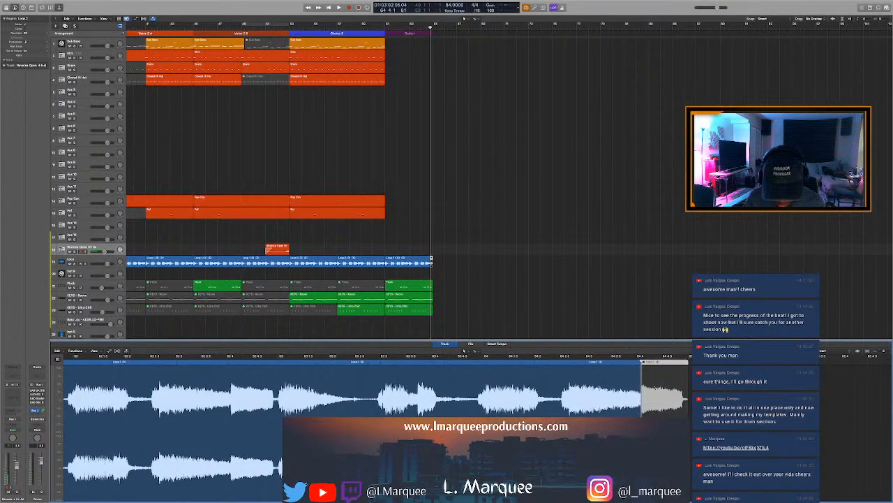
pyautogui.click(640, 384)
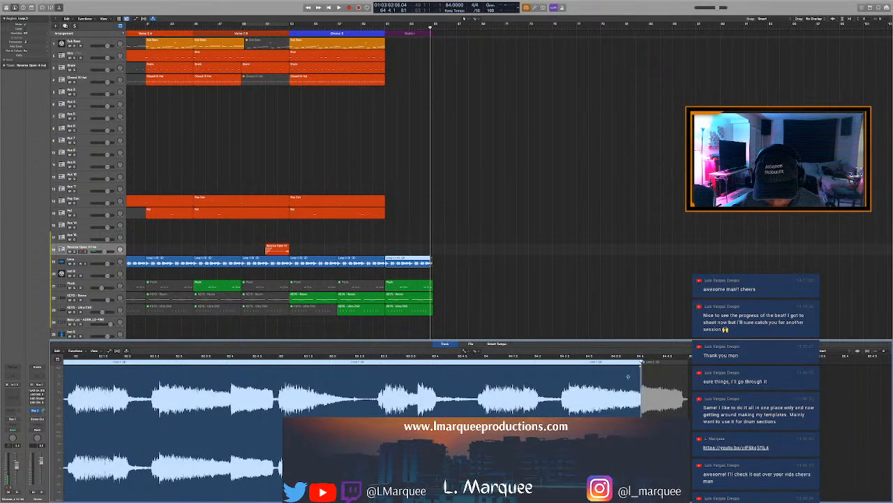
# Play the closing bar of the Outro's Pluck region in the piano roll and select its notes
pyautogui.click(429, 287)
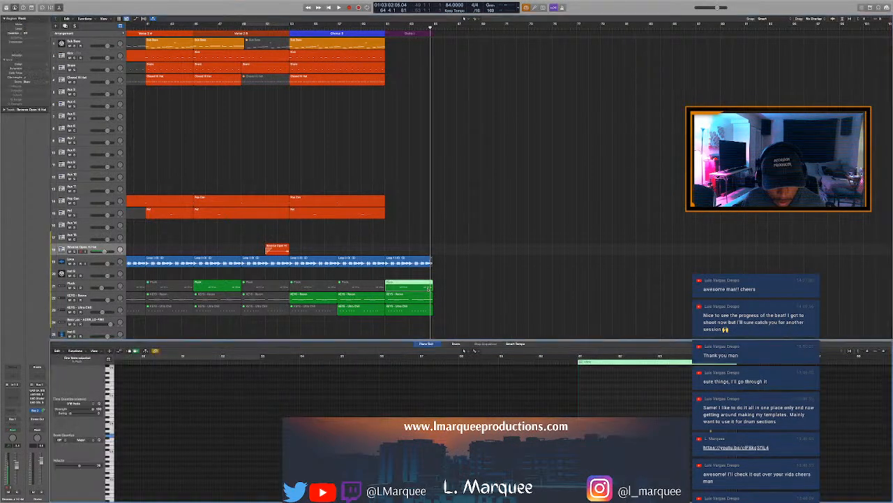
pyautogui.hscroll(6, 582, 391)
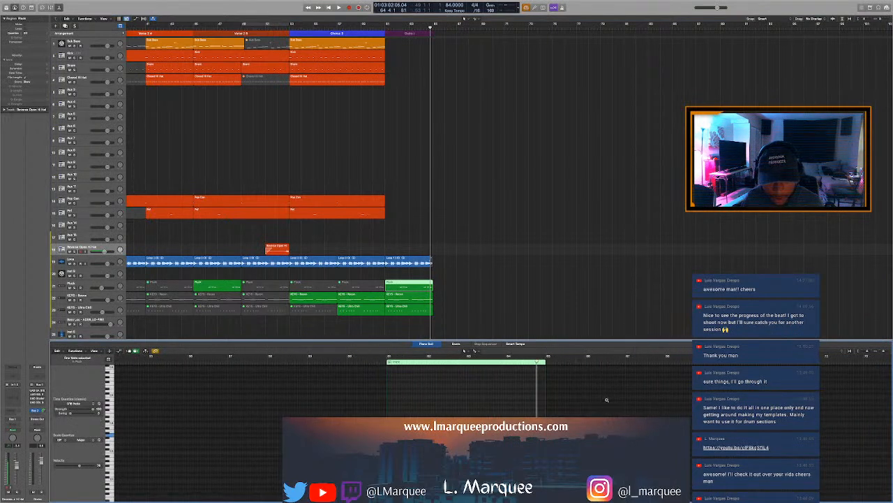
pyautogui.scroll(3, 605, 400)
pyautogui.scroll(2, 604, 400)
pyautogui.press('space')
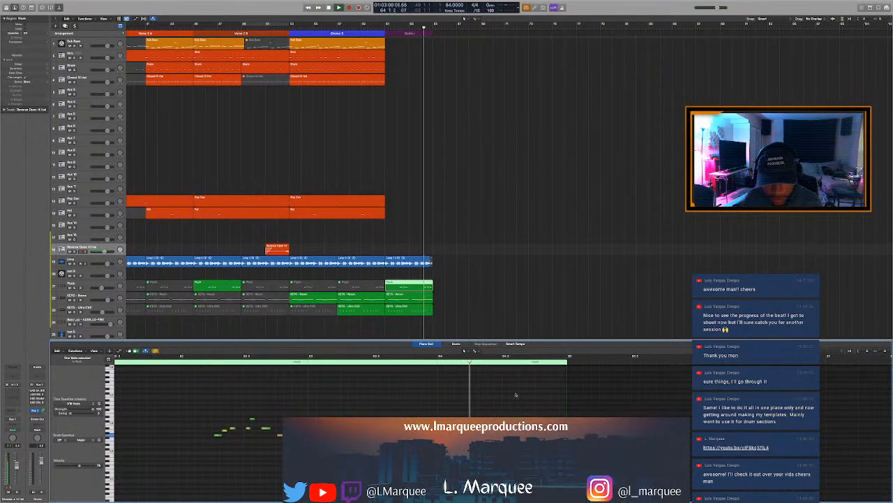
pyautogui.press('space')
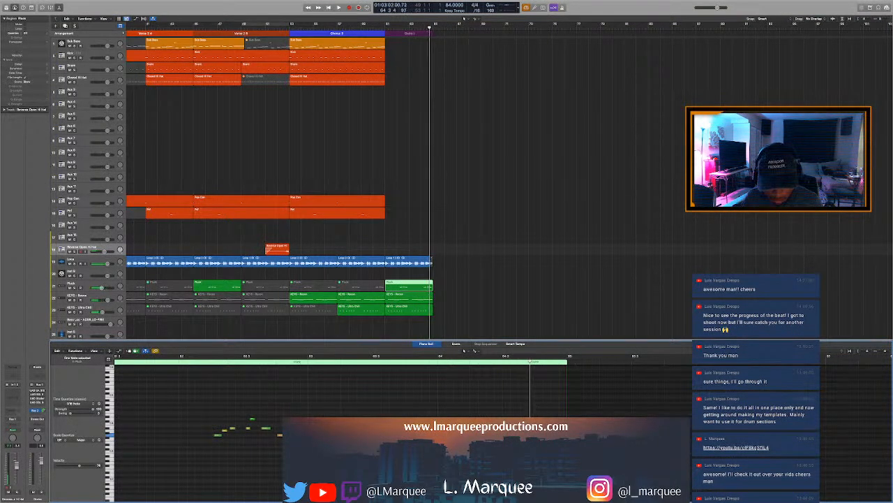
pyautogui.press('super+a')
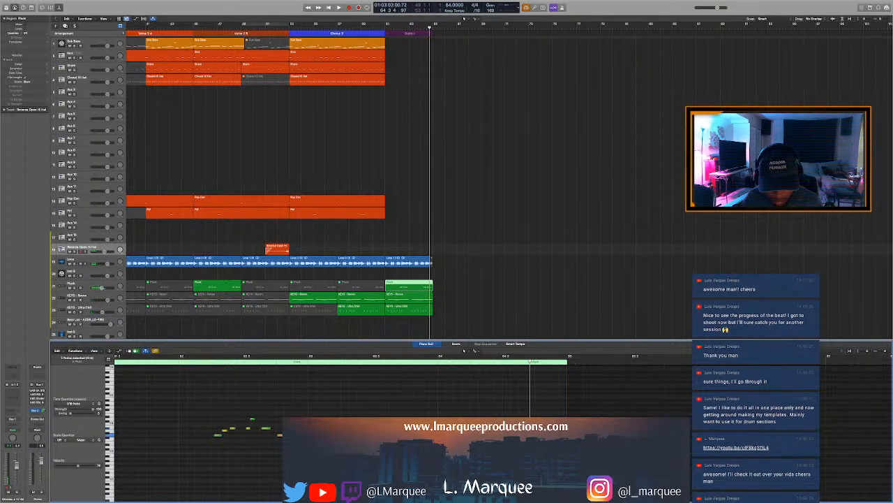
pyautogui.press('space')
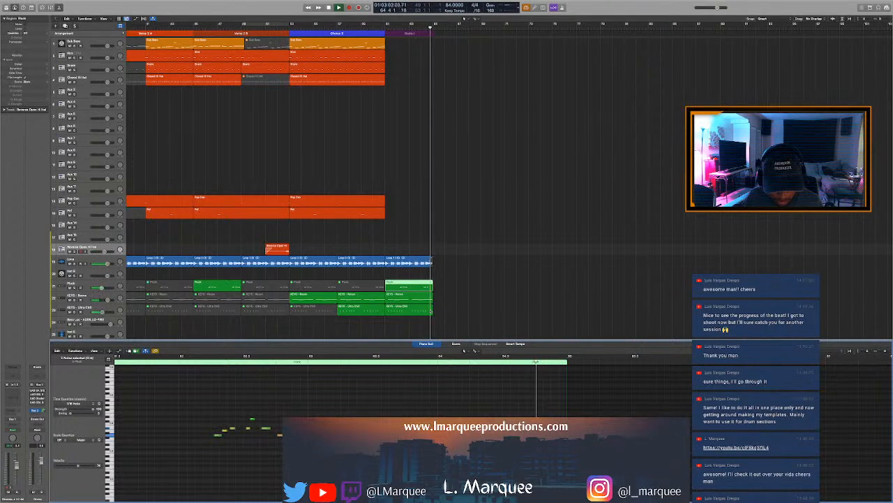
pyautogui.press('space')
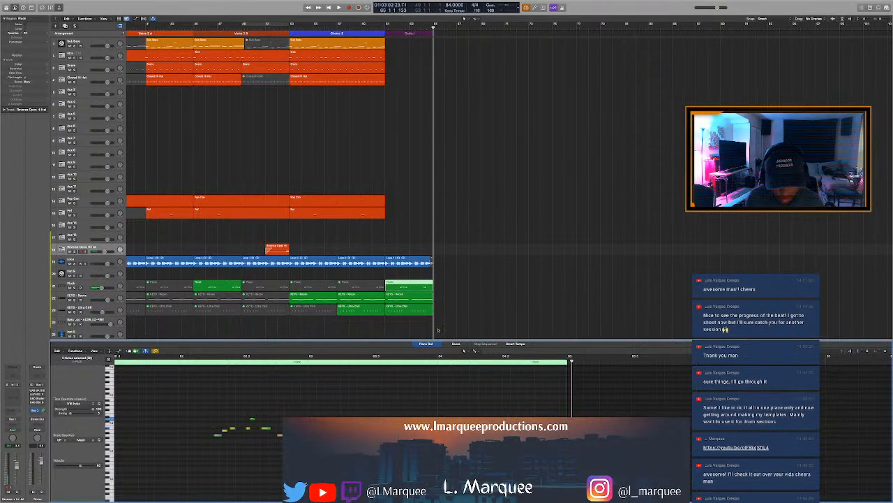
# Play the end of the Outro's upper KEYS region in the piano roll to check its closing notes
pyautogui.click(421, 300)
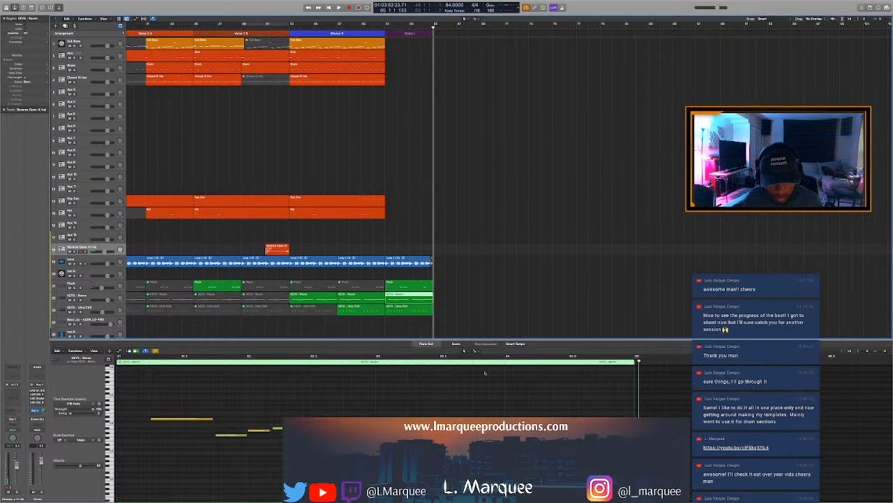
pyautogui.click(458, 357)
pyautogui.press('space')
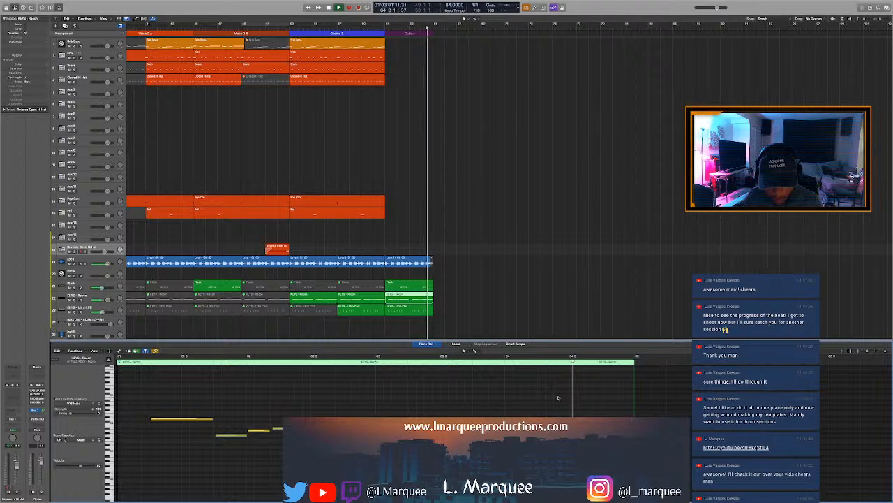
pyautogui.press('p')
pyautogui.press('space')
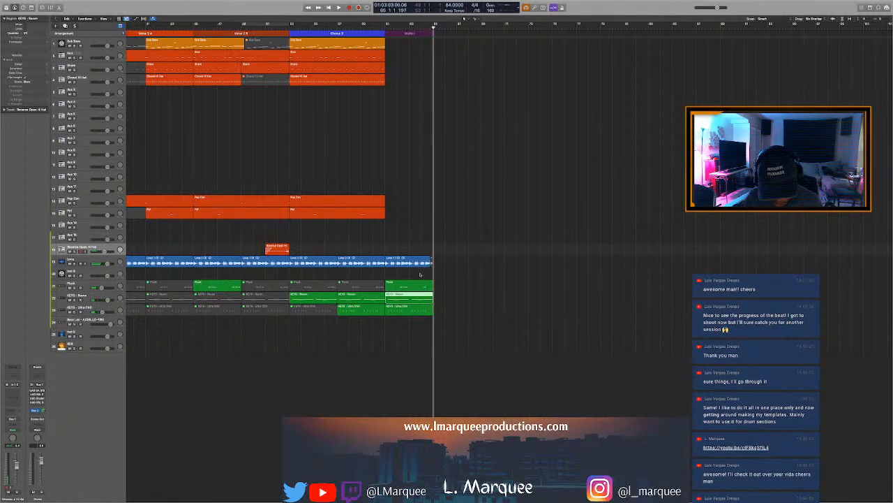
# Apply a short fade-out just before the muted tail of the Outro's Loop region and listen to the ending
pyautogui.click(421, 263)
pyautogui.press('e')
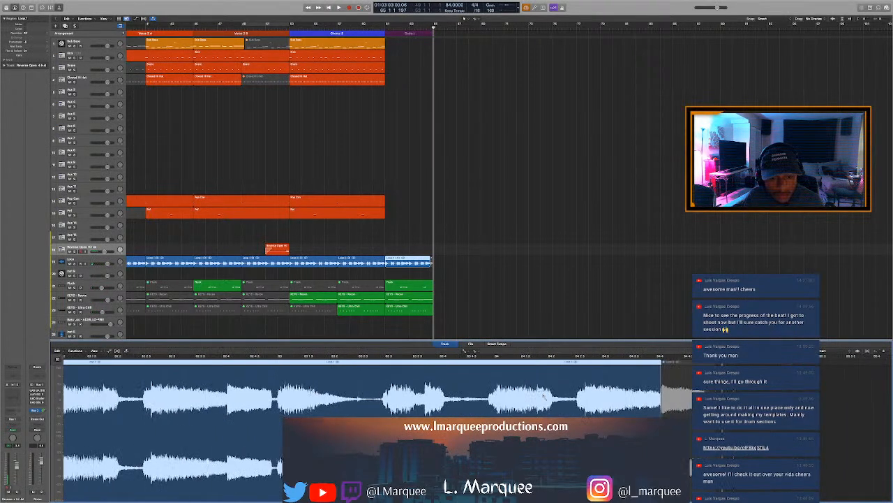
pyautogui.scroll(5, 363, 399)
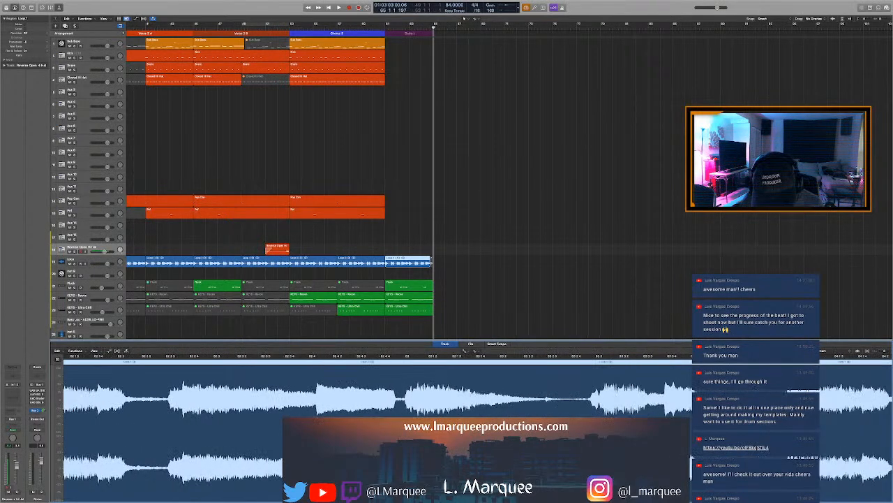
pyautogui.hscroll(5, 447, 399)
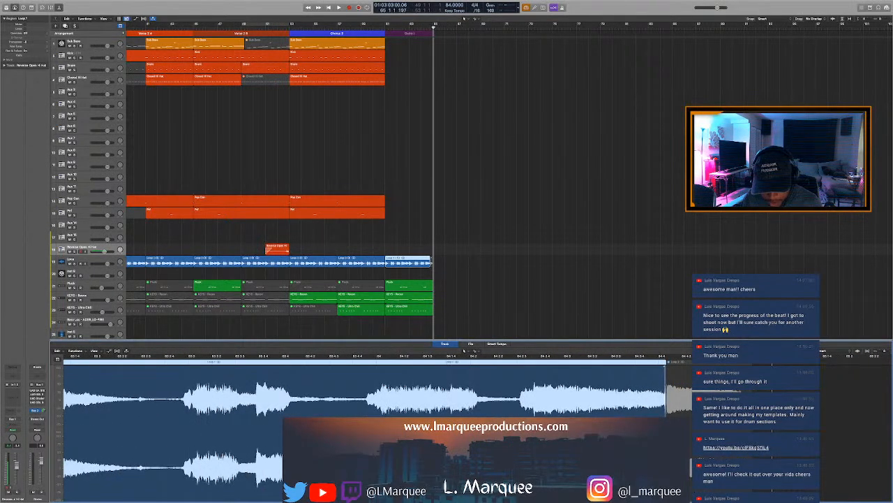
pyautogui.moveTo(665, 366)
pyautogui.mouseDown()
pyautogui.moveTo(657, 372)
pyautogui.moveTo(663, 366)
pyautogui.mouseUp()
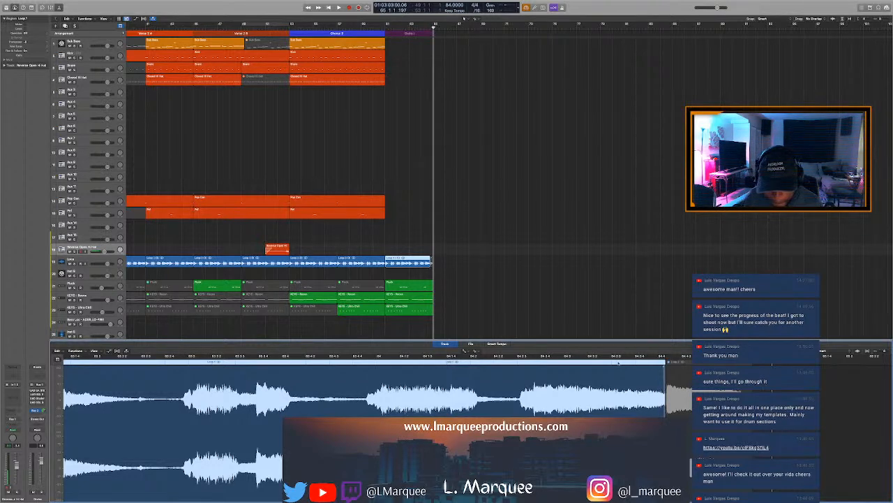
pyautogui.press('space')
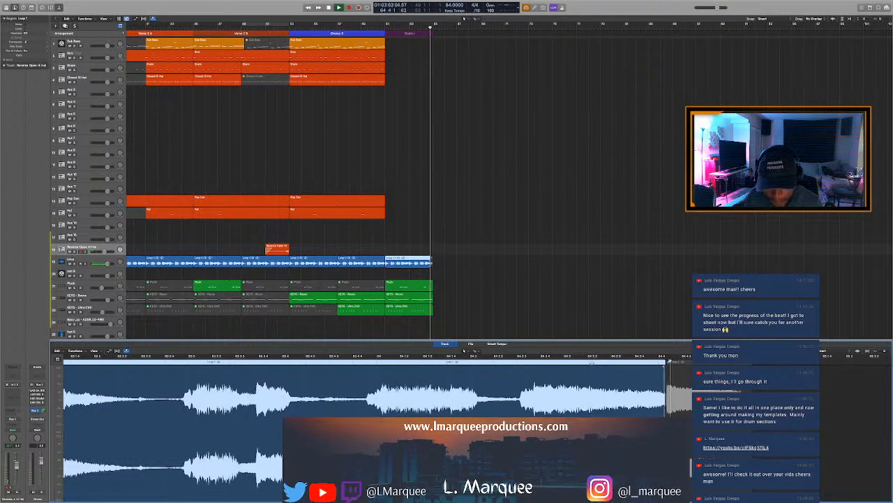
pyautogui.press('e')
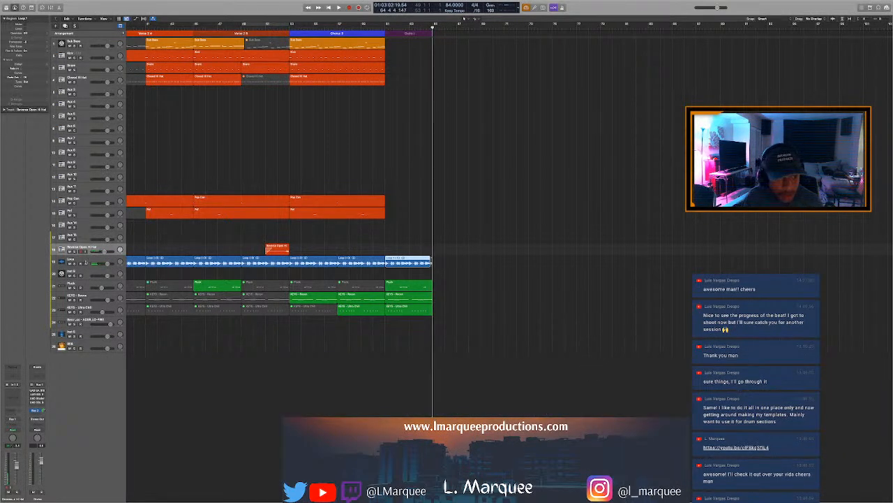
# Add a bus send to the Loop track's channel strip
pyautogui.click(85, 262)
pyautogui.click(19, 419)
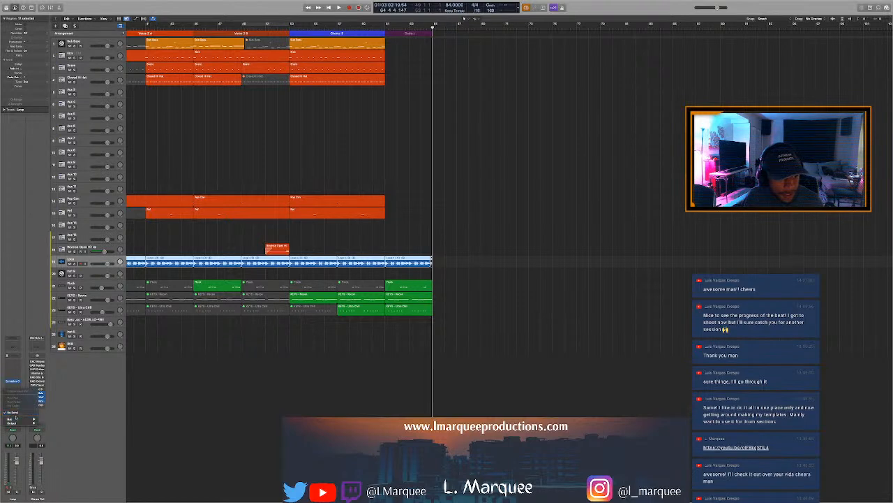
pyautogui.moveTo(15, 419)
pyautogui.click(56, 362)
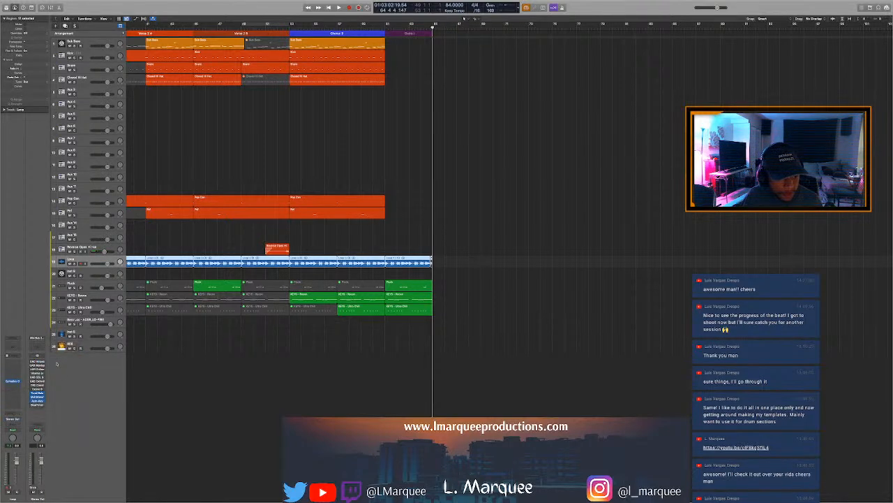
# Load the user channel strip setting Capitol Chambers on the send's aux channel and open its UAD Capitol Chambers plug-in
pyautogui.click(39, 361)
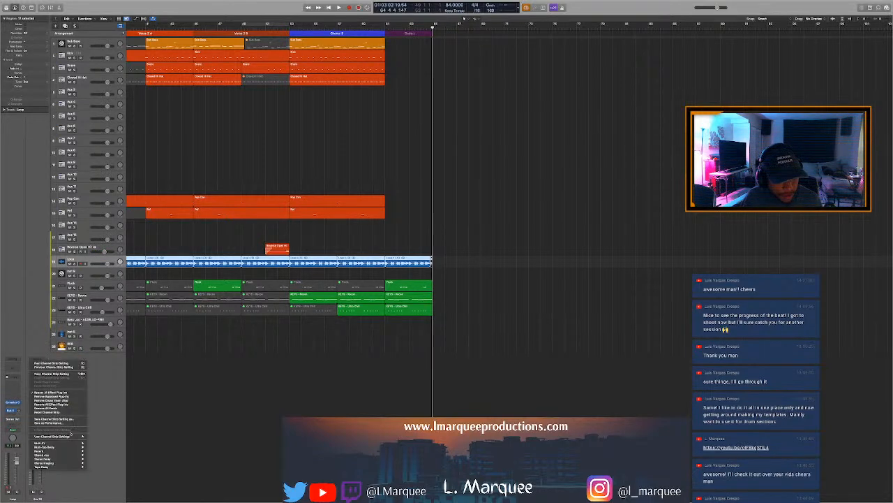
pyautogui.click(103, 439)
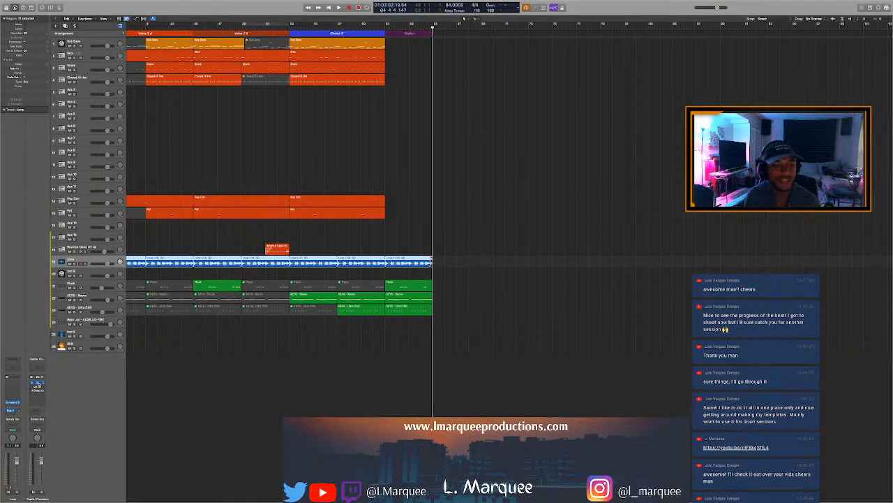
pyautogui.click(38, 382)
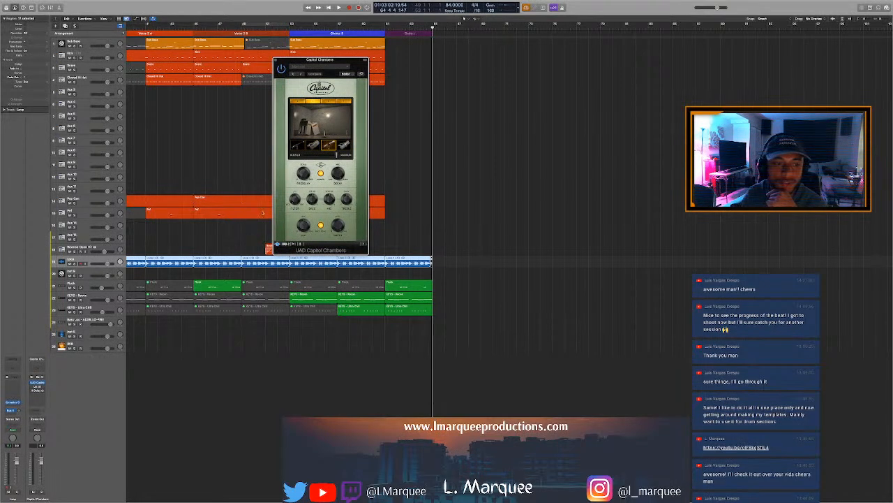
# Adjust the Capitol Chambers reverb's predelay and switch it to a different chamber, with the playhead at bar 63
pyautogui.moveTo(303, 175); pyautogui.dragTo(303, 173)
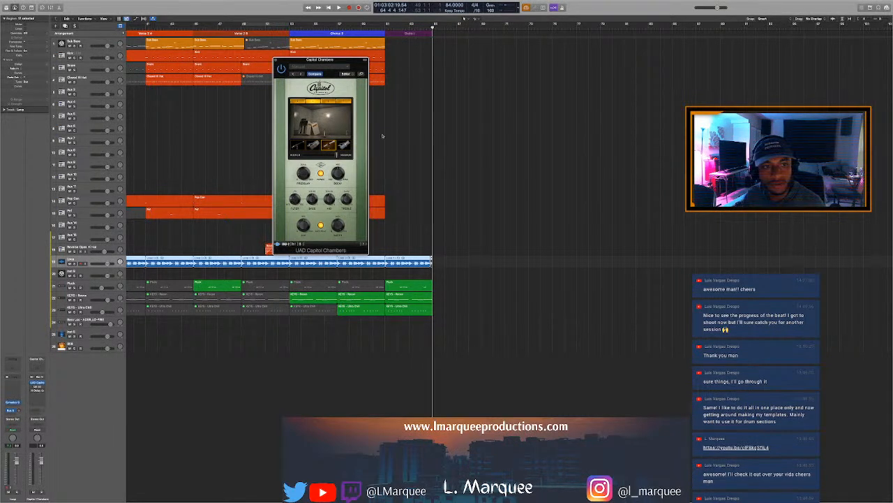
pyautogui.moveTo(346, 60); pyautogui.dragTo(364, 64)
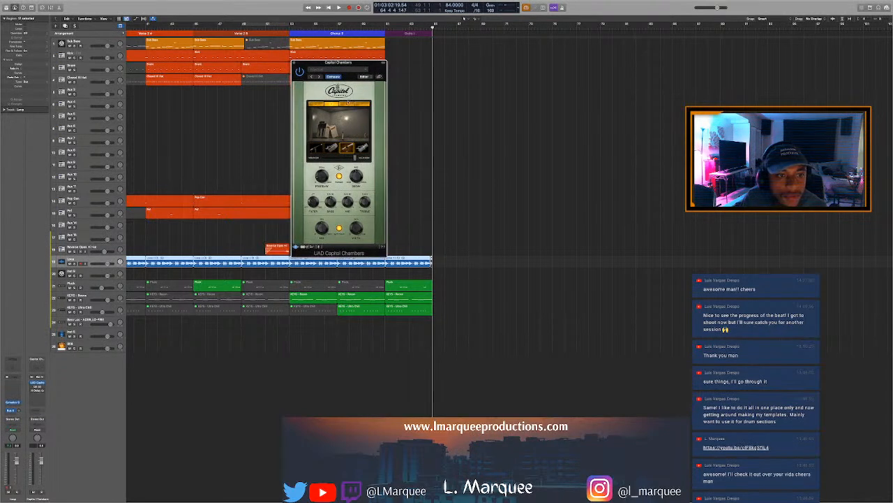
pyautogui.click(347, 104)
pyautogui.click(413, 31)
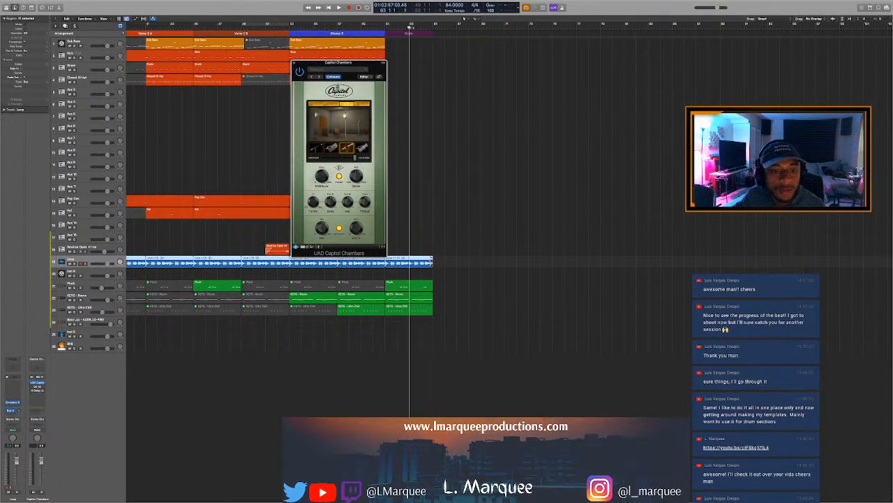
pyautogui.click(359, 179)
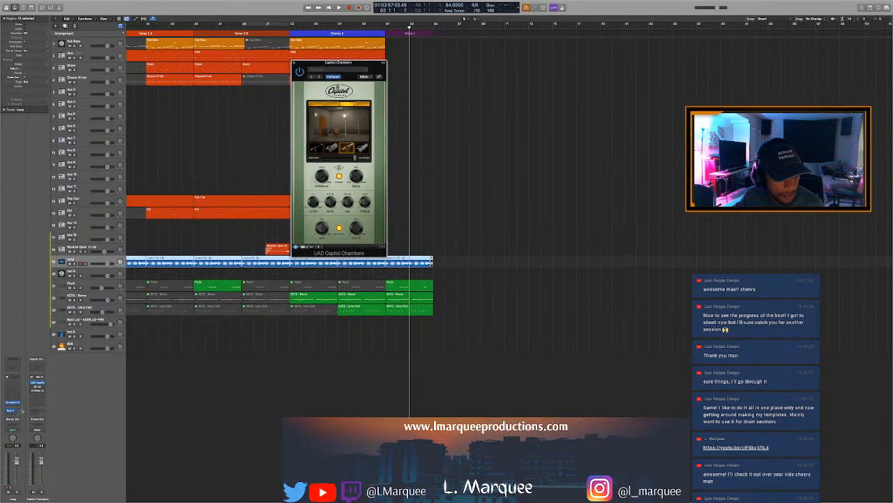
# Audition the soloed Loop track with its reverb send over the cycled bars, closing the reverb plug-in and turning solo off again
pyautogui.press('c')
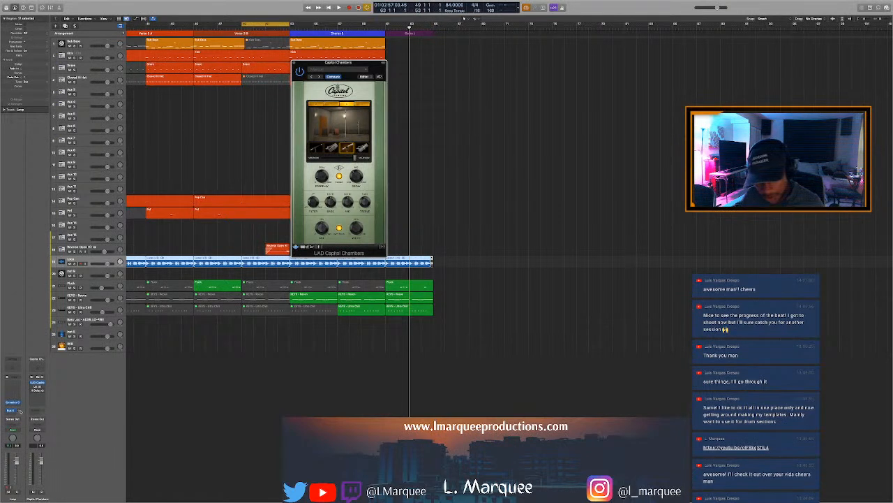
pyautogui.press('space')
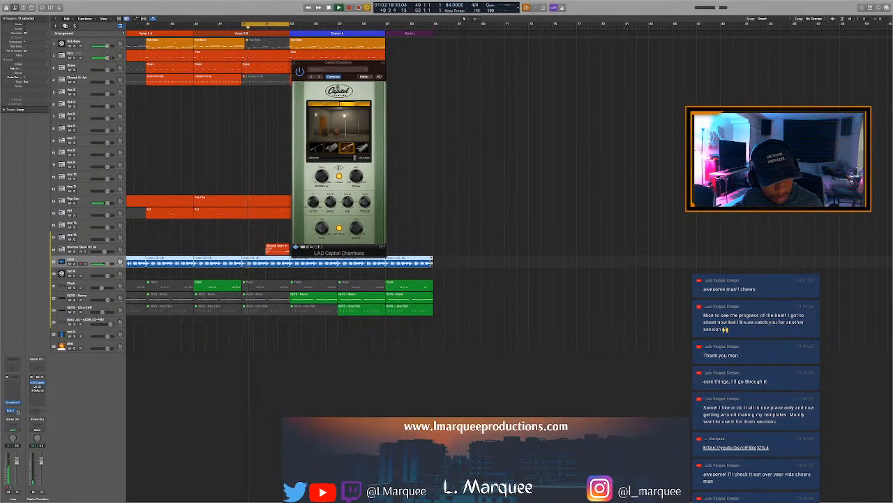
pyautogui.press('s')
pyautogui.press('space')
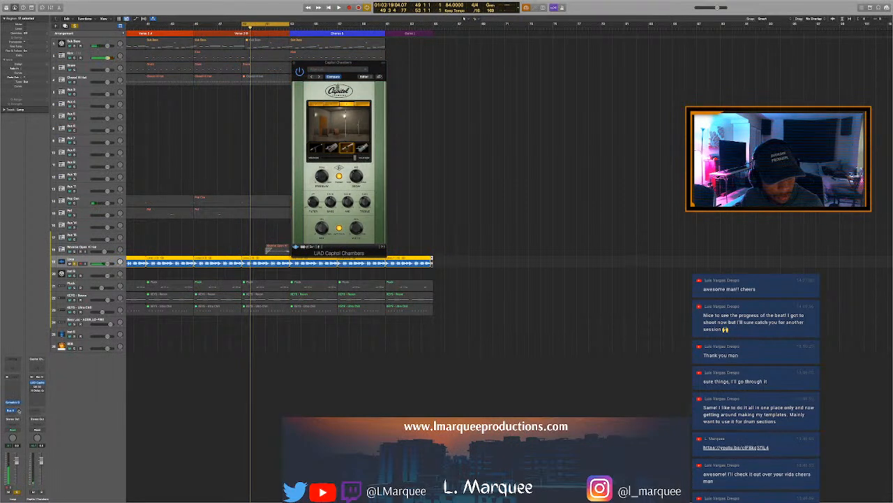
pyautogui.press('space')
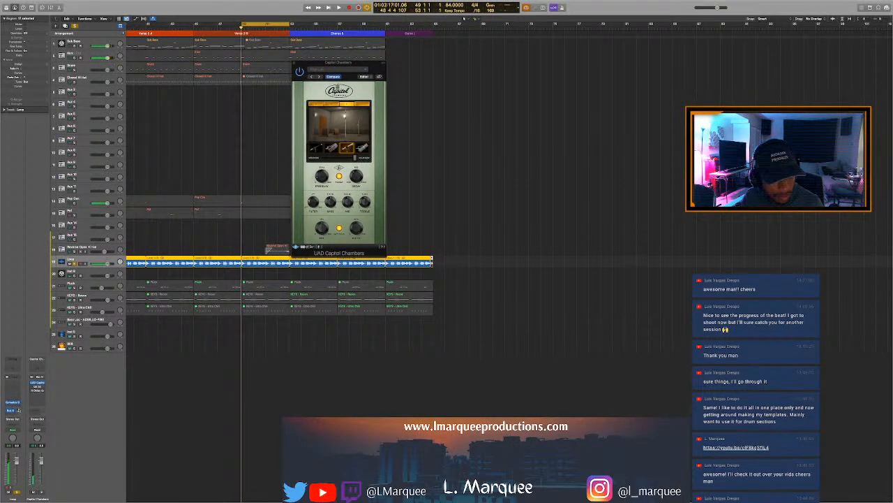
pyautogui.click(298, 64)
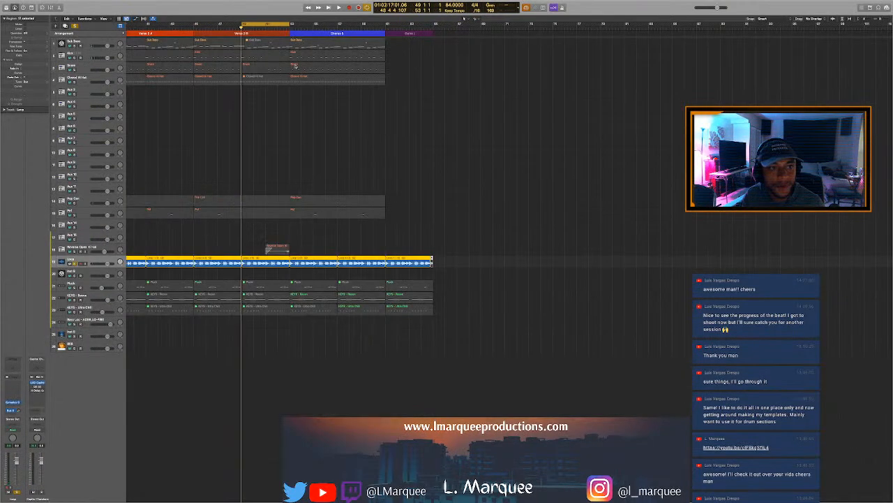
pyautogui.press('s')
# Automate the Loop track's reverb send level to rise gradually from bar 61 to beat 4 of bar 64
pyautogui.click(388, 28)
pyautogui.click(386, 28)
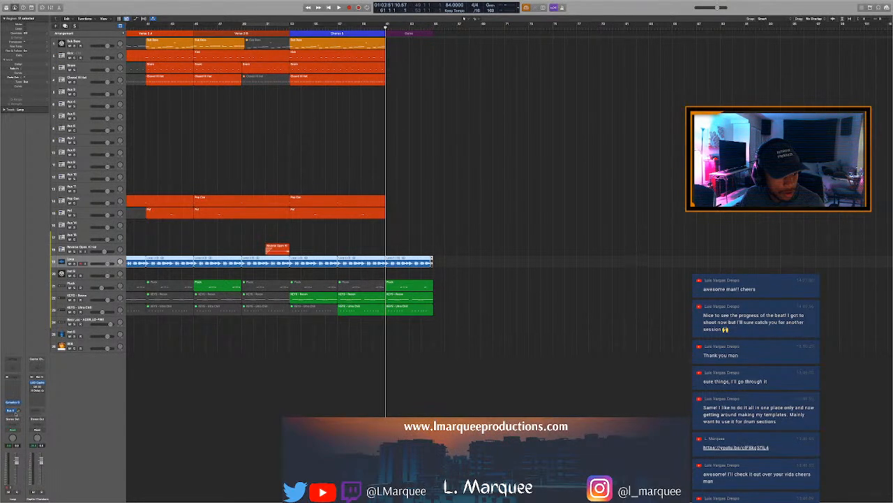
pyautogui.press('a')
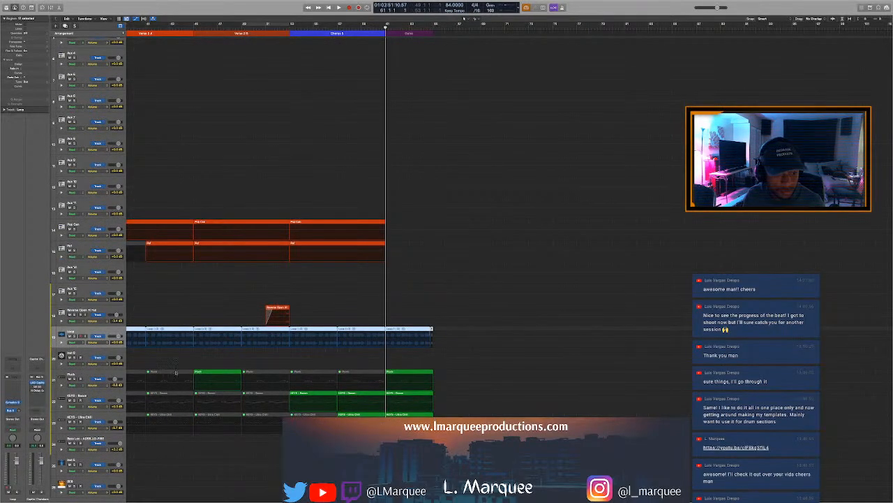
pyautogui.click(19, 411)
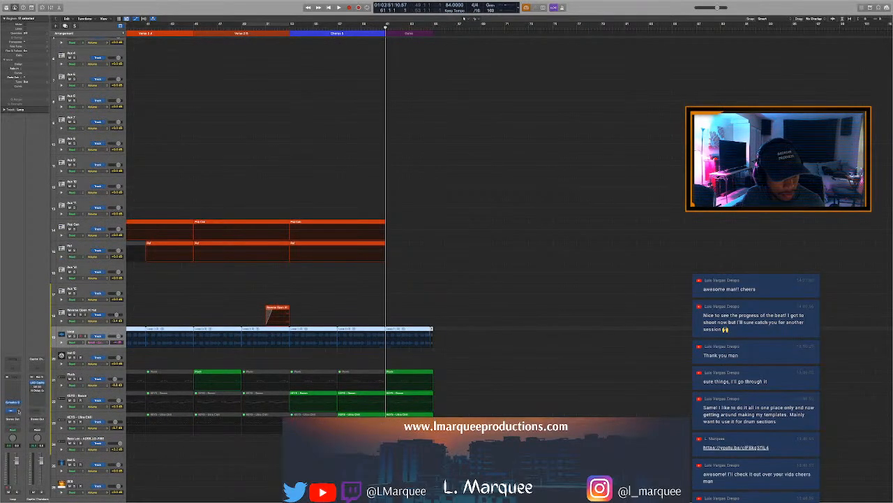
pyautogui.click(354, 342)
pyautogui.click(354, 347)
pyautogui.click(355, 347)
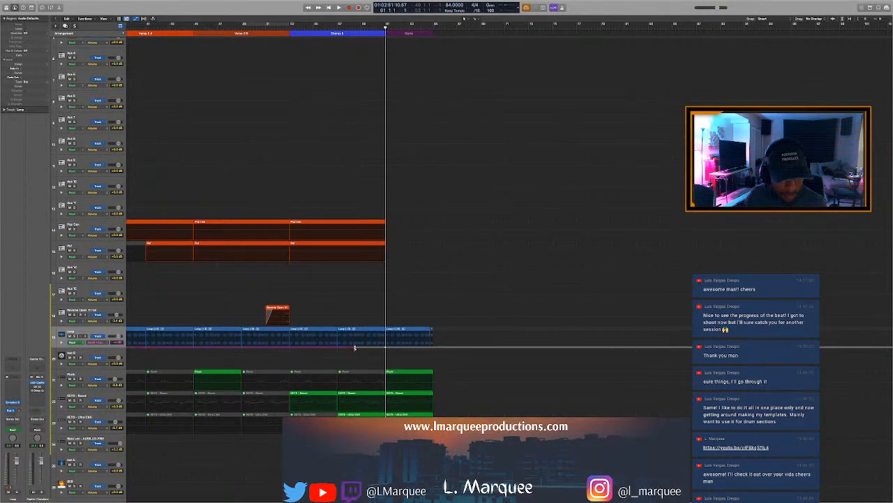
pyautogui.moveTo(385, 29); pyautogui.dragTo(430, 45)
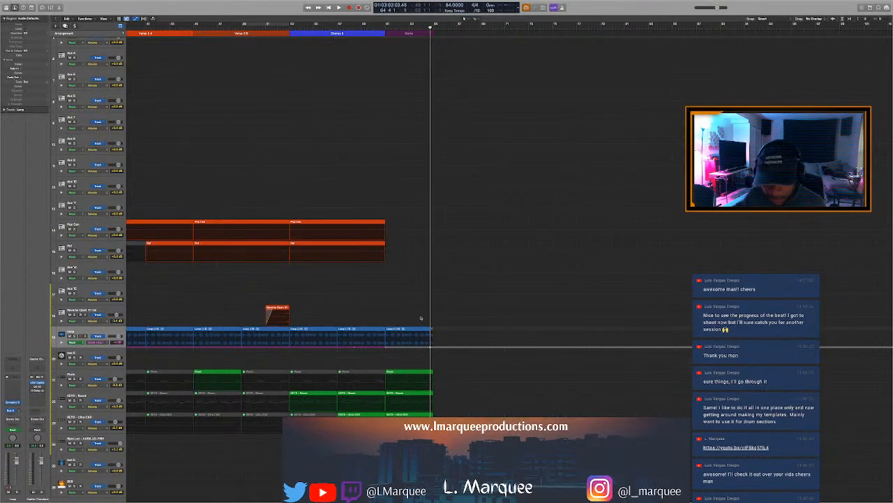
pyautogui.click(430, 347)
pyautogui.moveTo(430, 347); pyautogui.dragTo(430, 338)
# Play the Outro from bar 61 to hear the rising reverb send and hide the automation lanes
pyautogui.click(386, 26)
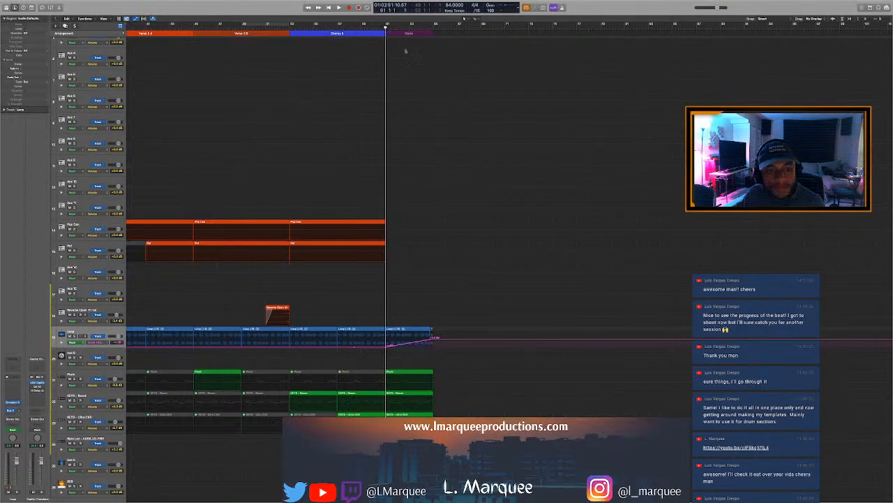
pyautogui.press('space')
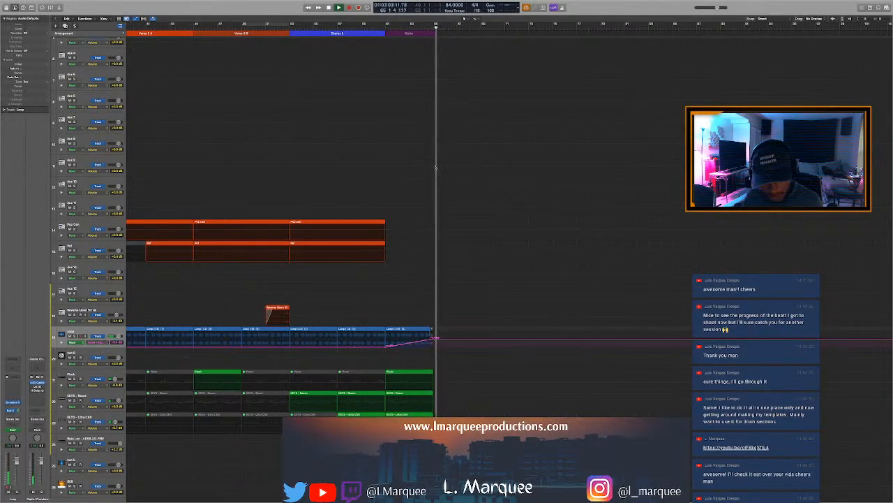
pyautogui.press('a')
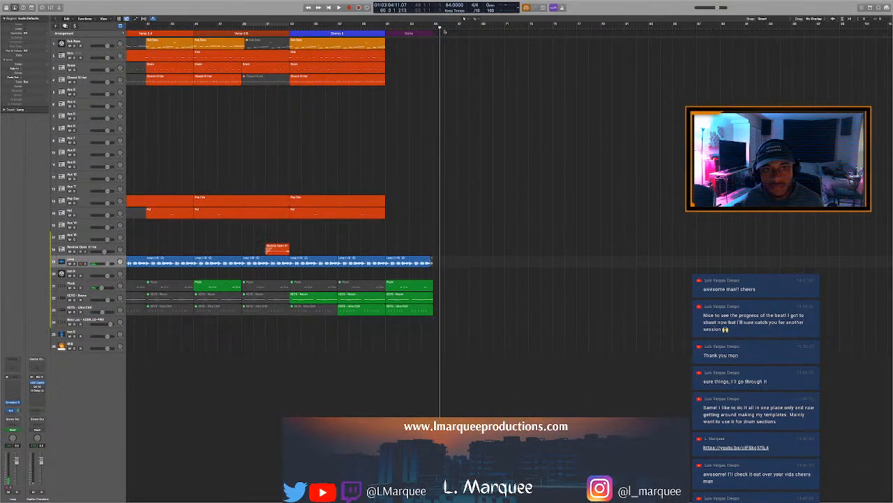
# Extend the Outro arrangement marker to bar 66 and set the cycle range over the whole arrangement from bar 1
pyautogui.moveTo(434, 35); pyautogui.dragTo(445, 36)
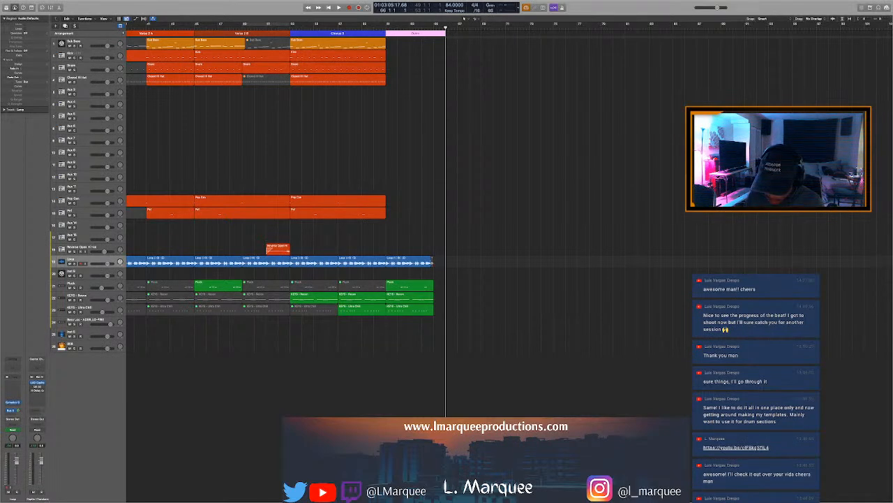
pyautogui.hscroll(-10, 464, 19)
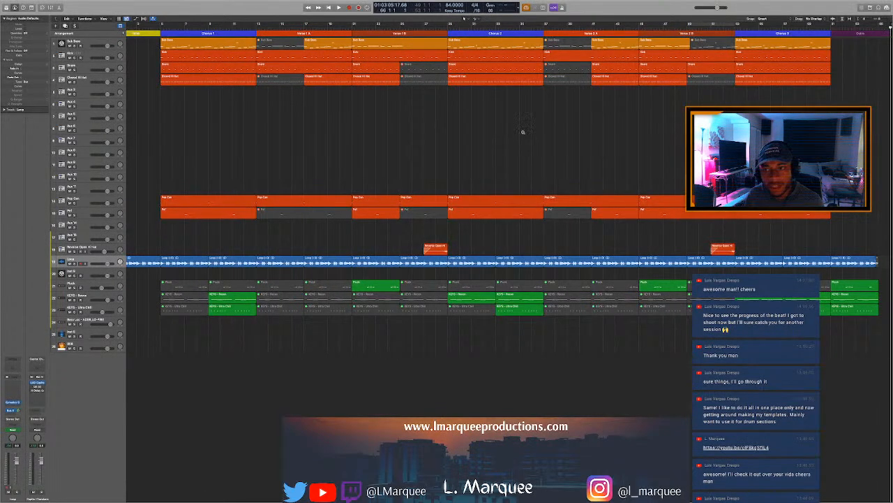
pyautogui.hscroll(-2, 524, 132)
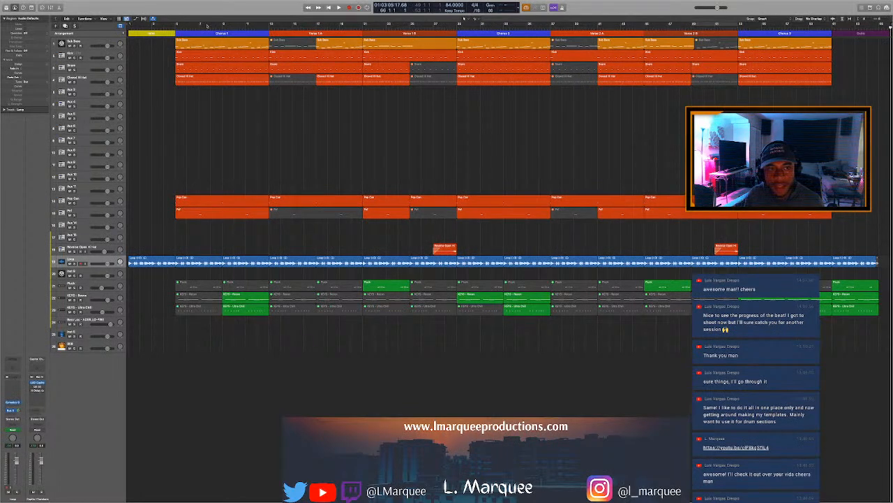
pyautogui.moveTo(130, 24)
pyautogui.mouseDown()
pyautogui.moveTo(785, 31)
pyautogui.moveTo(786, 47)
pyautogui.mouseUp()
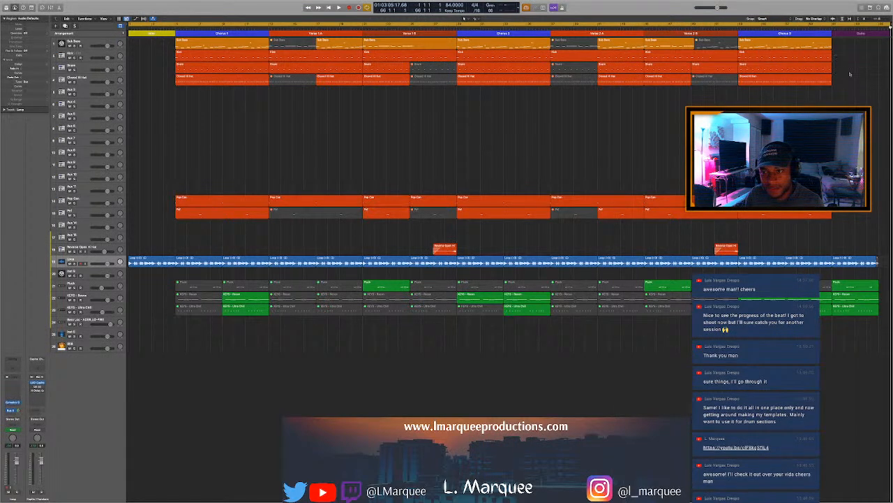
# Close the current project and create a new one from the Beat Template
pyautogui.press('super+n')
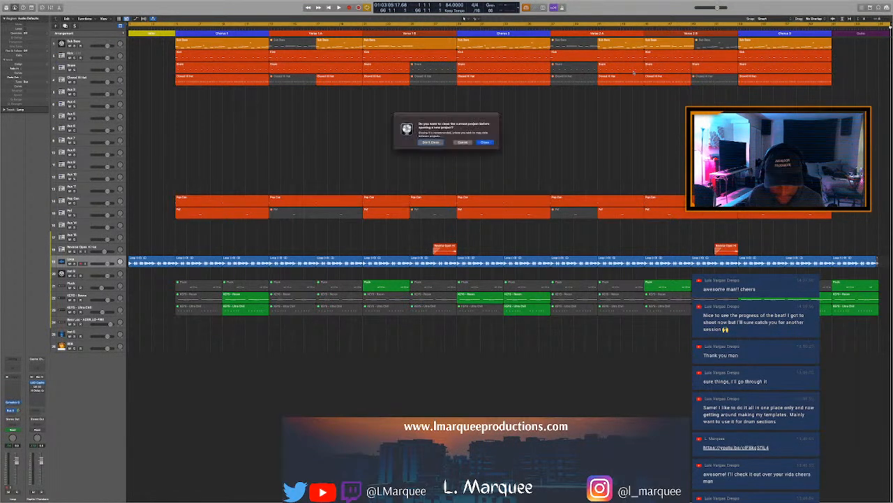
pyautogui.click(486, 142)
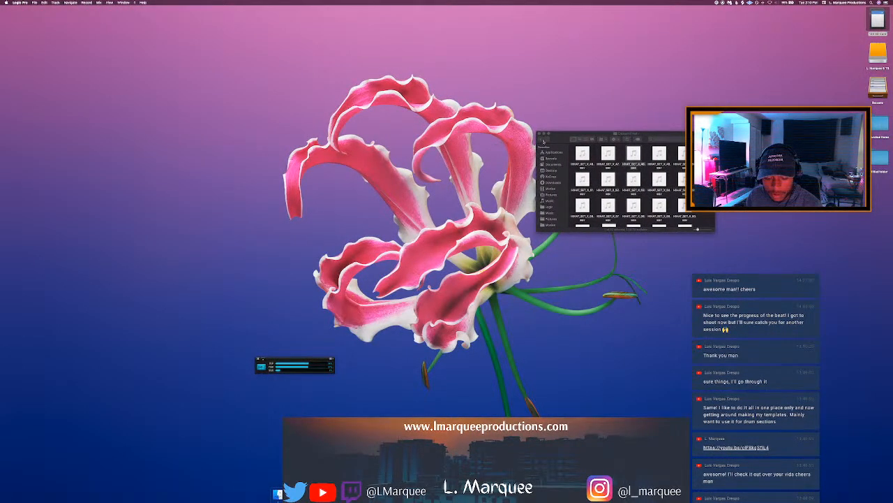
pyautogui.moveTo(541, 142); pyautogui.dragTo(543, 134)
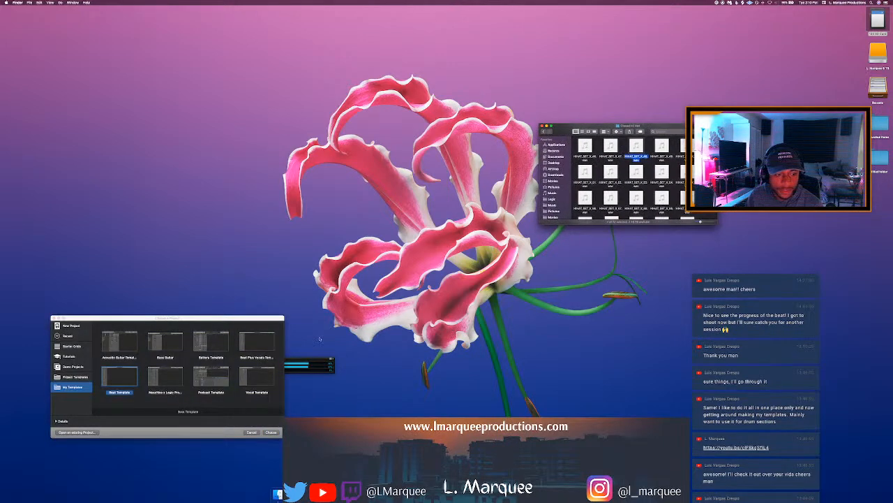
pyautogui.click(271, 432)
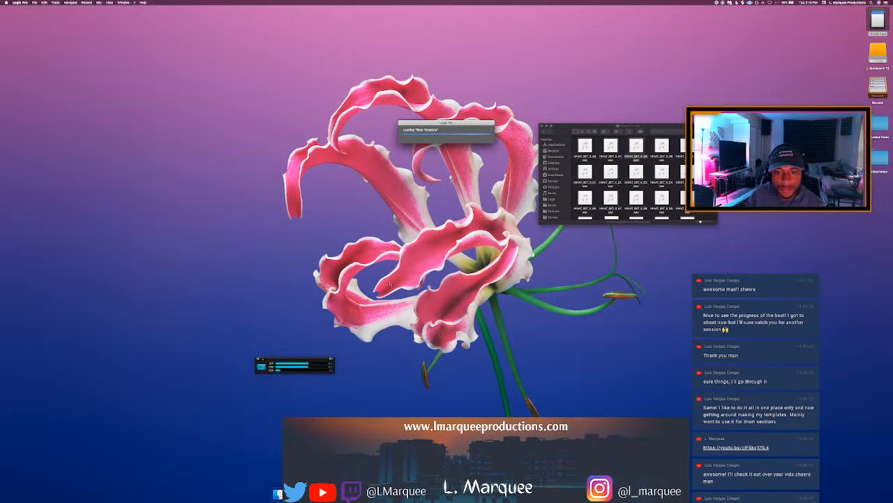
# Switch to Finder and open the Sample Packs folder inside Music
pyautogui.click(543, 130)
pyautogui.click(543, 130)
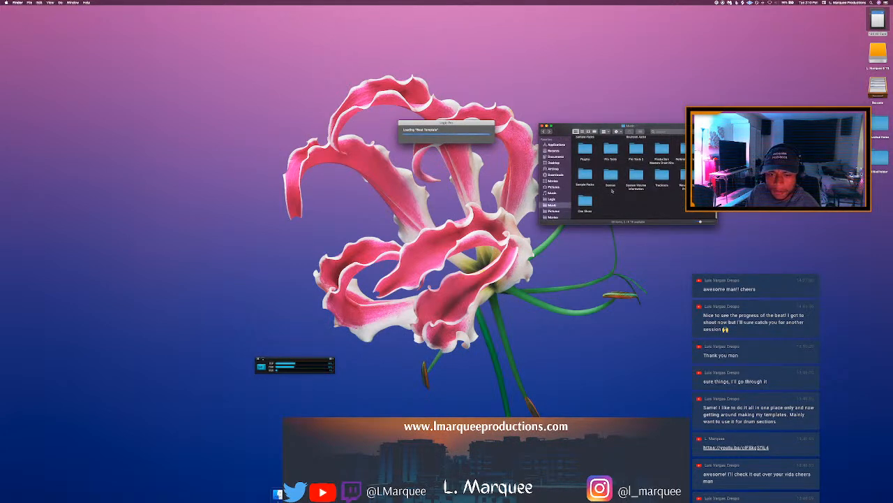
pyautogui.click(586, 174)
pyautogui.doubleClick(590, 178)
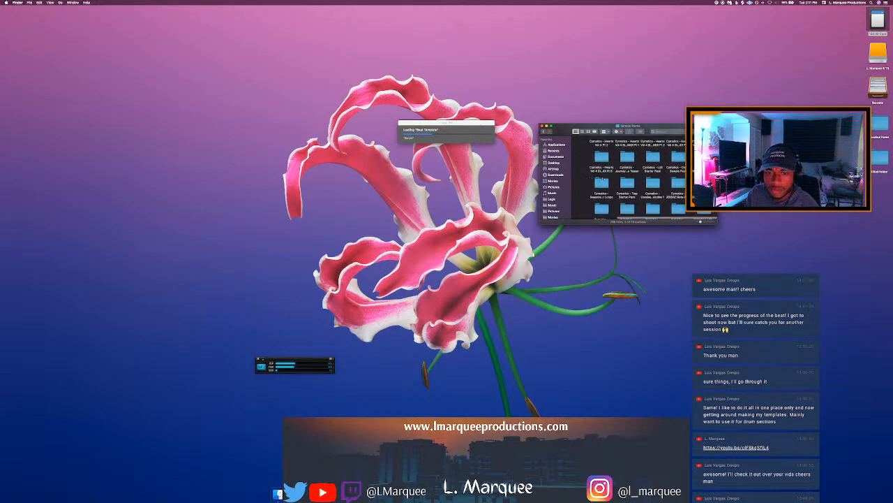
# Look through the folders in Sample Packs for a pack to use in the new beat
pyautogui.scroll(10, 602, 179)
pyautogui.scroll(5, 603, 179)
pyautogui.hscroll(-5, 603, 176)
pyautogui.hscroll(1, 602, 176)
pyautogui.click(585, 146)
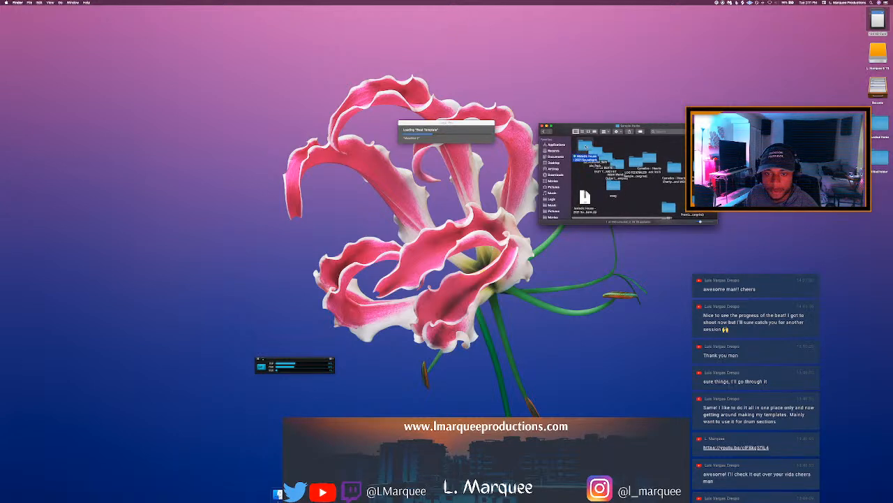
pyautogui.click(598, 152)
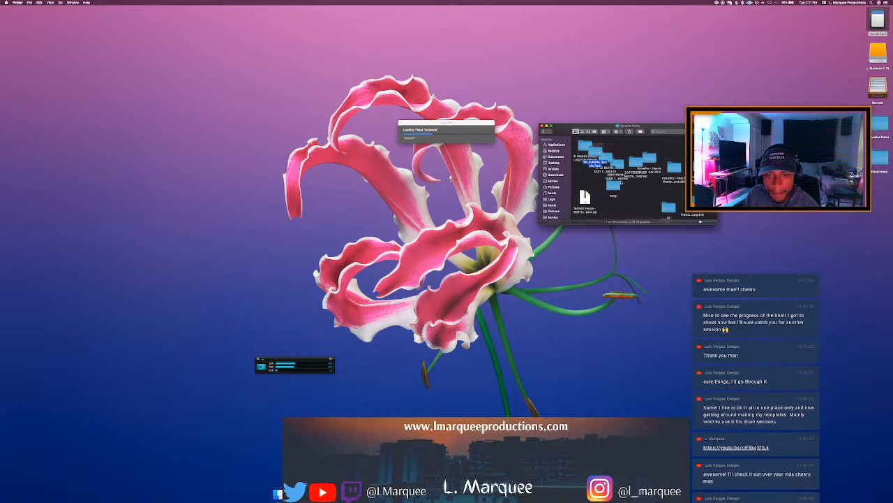
pyautogui.hscroll(5, 622, 171)
pyautogui.scroll(-3, 640, 174)
pyautogui.scroll(-2, 640, 175)
pyautogui.scroll(-2, 640, 173)
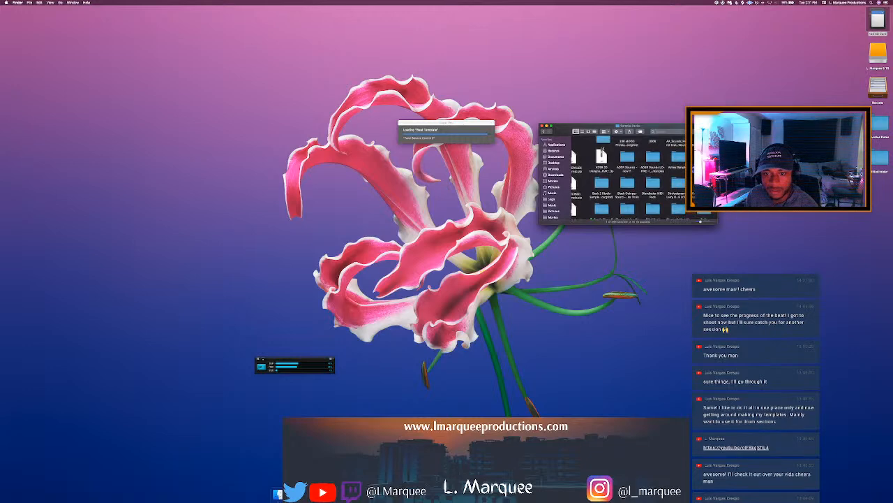
# Look through the kit folders of the Nocturnal Lo-Fi Hip Hop pack and return to Sample Packs
pyautogui.doubleClick(702, 156)
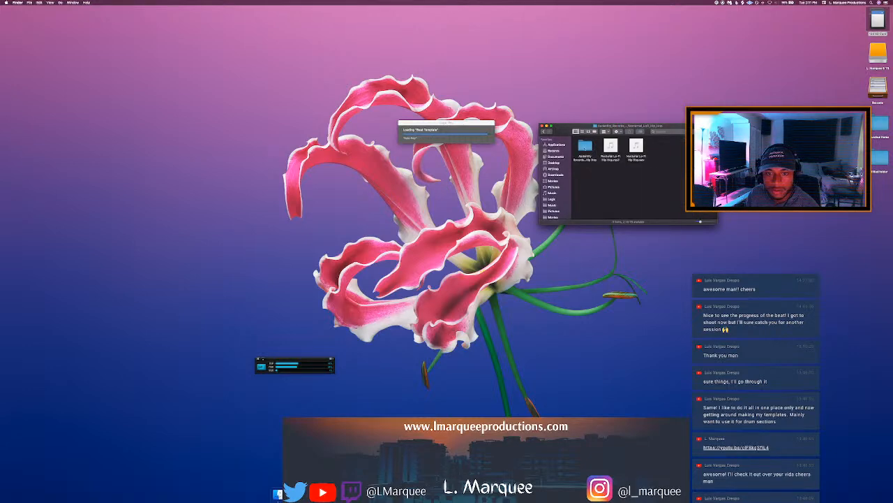
pyautogui.doubleClick(585, 147)
pyautogui.click(613, 147)
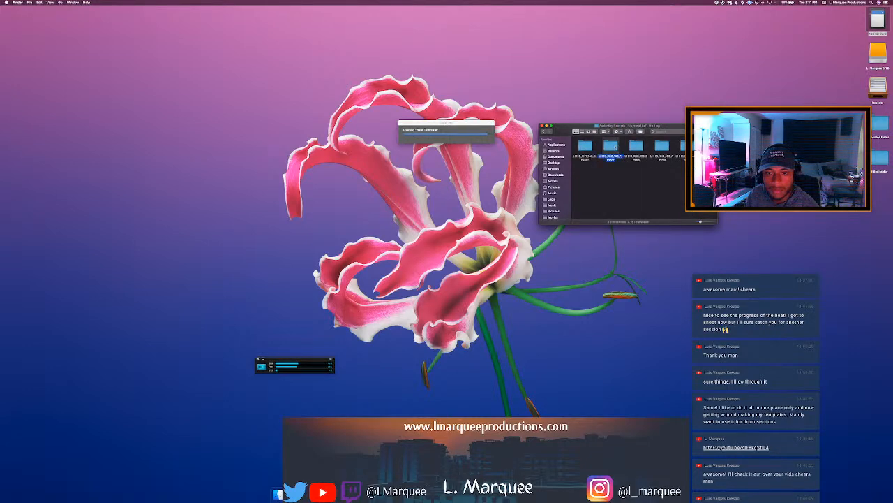
pyautogui.doubleClick(611, 147)
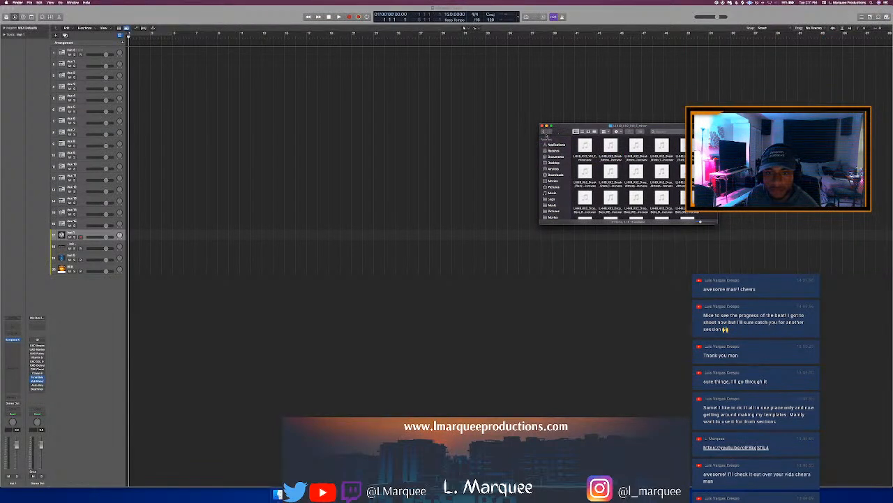
pyautogui.click(548, 134)
pyautogui.click(545, 133)
pyautogui.click(543, 133)
# Browse further down Sample Packs, checking one pack's contents along the way, to find a suitable melodic kit
pyautogui.scroll(-2, 638, 167)
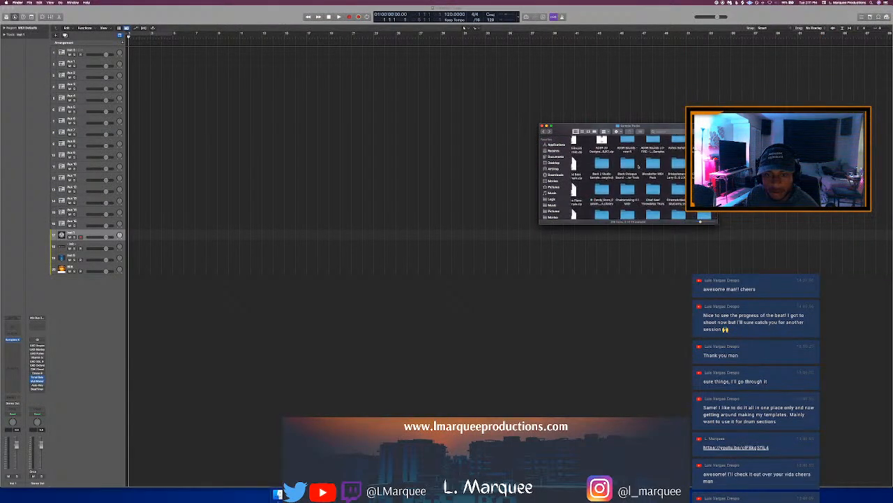
pyautogui.scroll(-2, 639, 183)
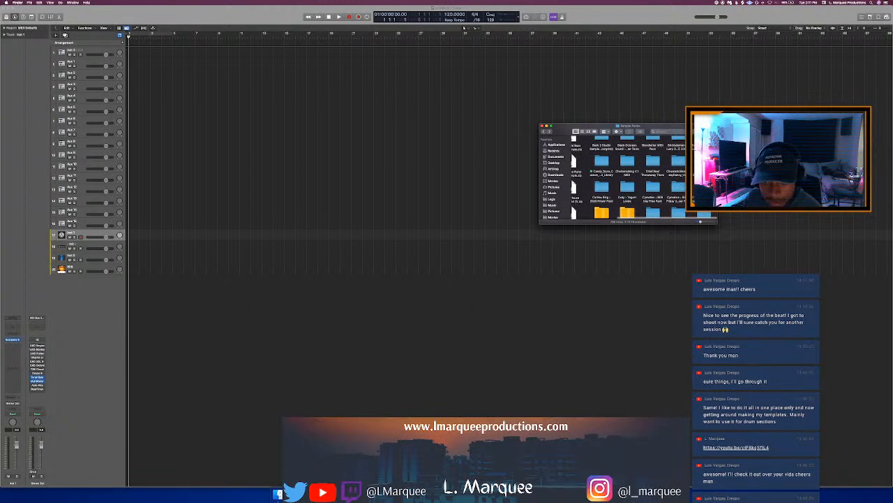
pyautogui.scroll(-5, 628, 178)
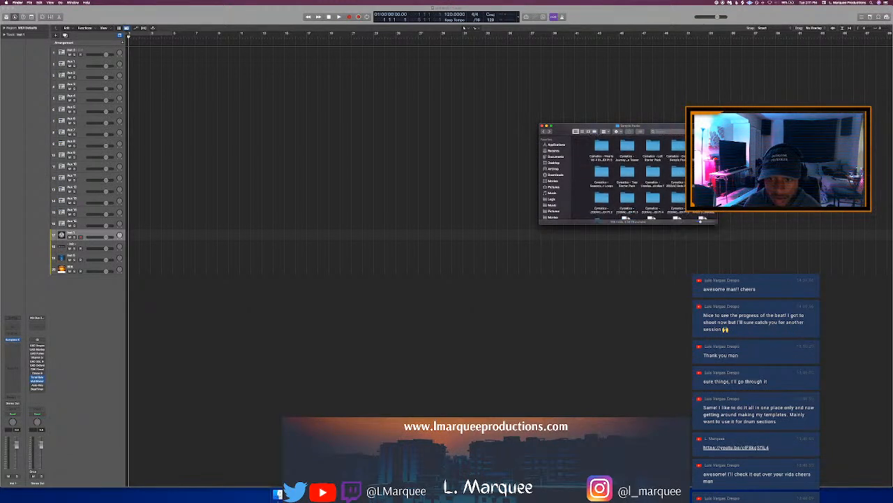
pyautogui.scroll(-5, 632, 178)
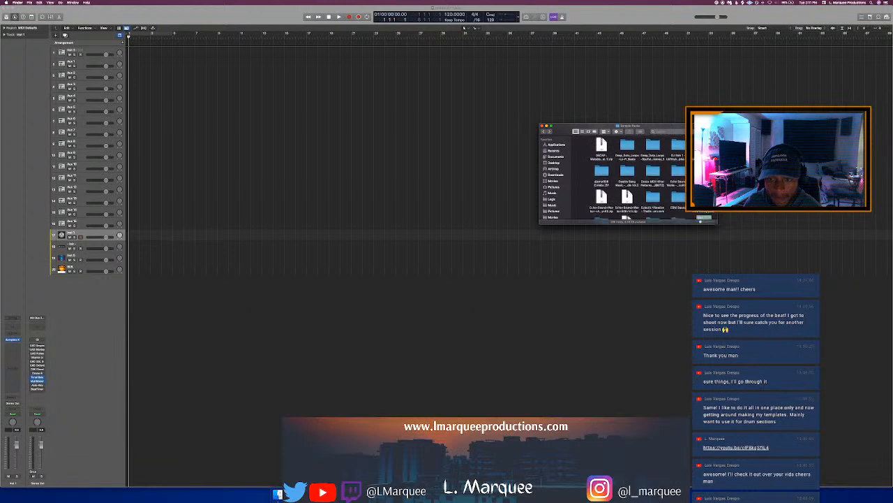
pyautogui.scroll(-2, 632, 178)
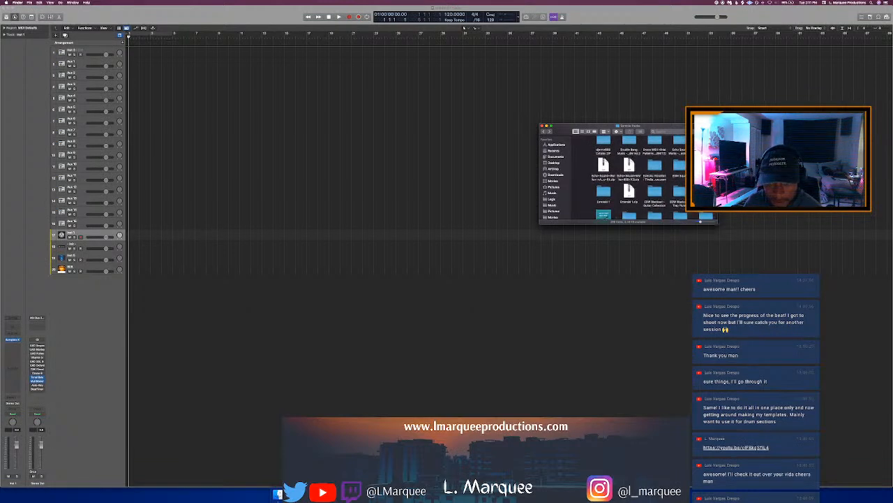
pyautogui.scroll(-3, 632, 178)
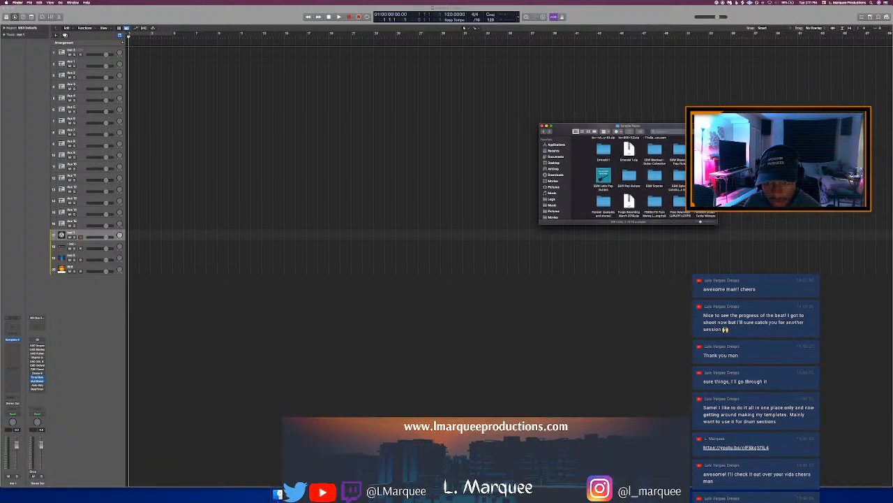
pyautogui.scroll(-1, 632, 178)
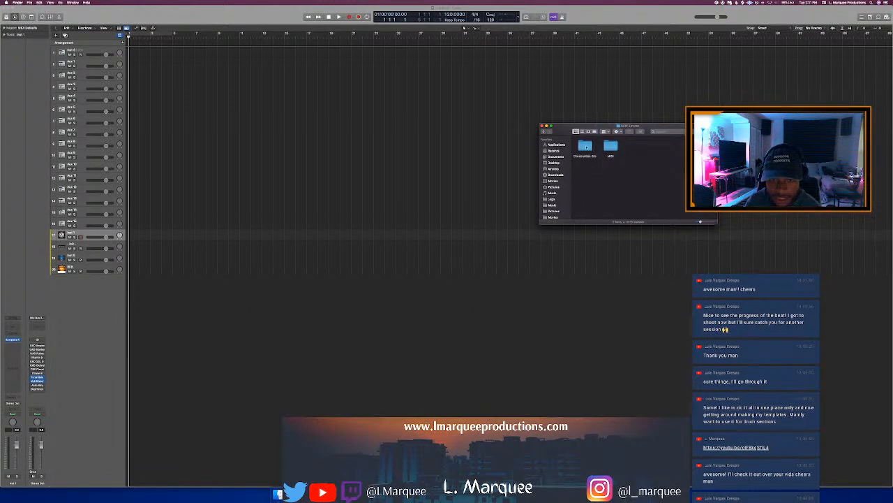
pyautogui.click(544, 132)
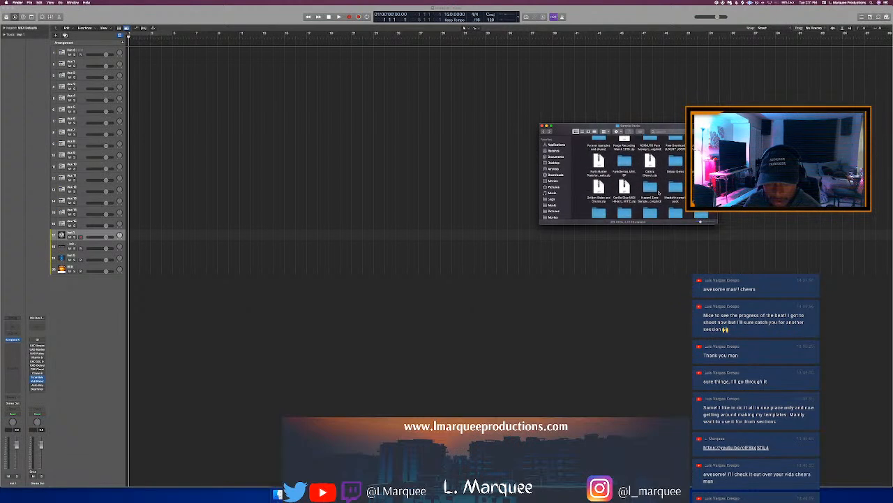
pyautogui.scroll(-2, 658, 192)
pyautogui.scroll(-3, 656, 195)
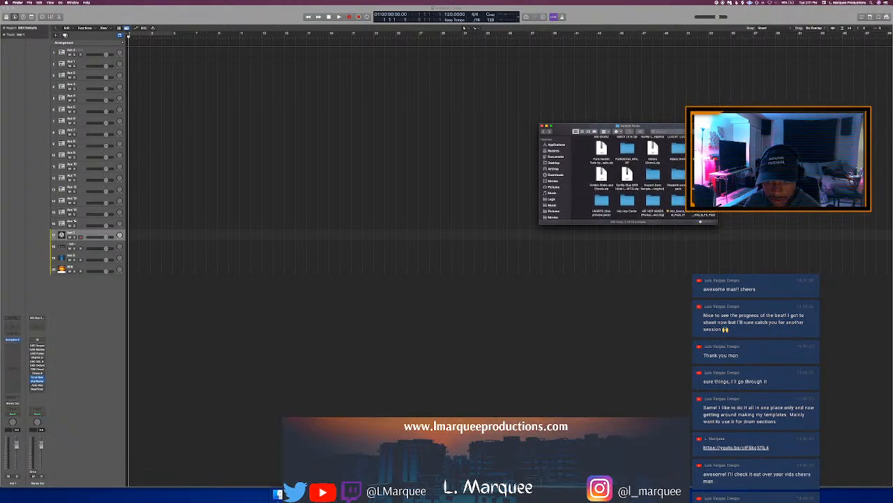
pyautogui.scroll(-2, 630, 174)
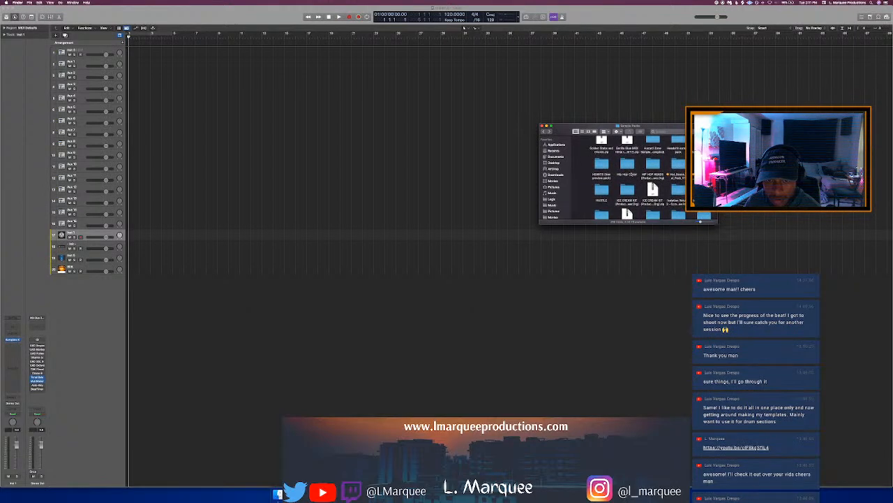
pyautogui.scroll(-3, 622, 166)
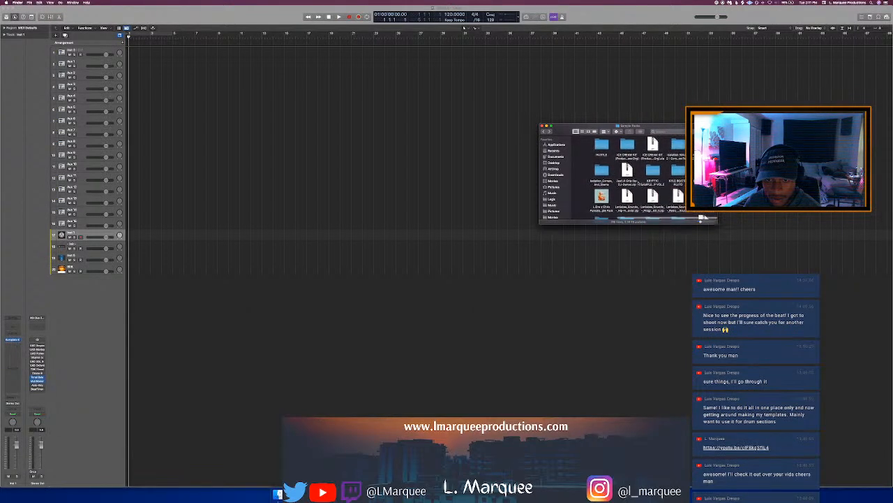
# Open the ICE CREAM KIT pack and audition the demos of Bags Of Sand and the loop folder after it
pyautogui.doubleClick(628, 144)
pyautogui.click(610, 146)
pyautogui.doubleClick(610, 148)
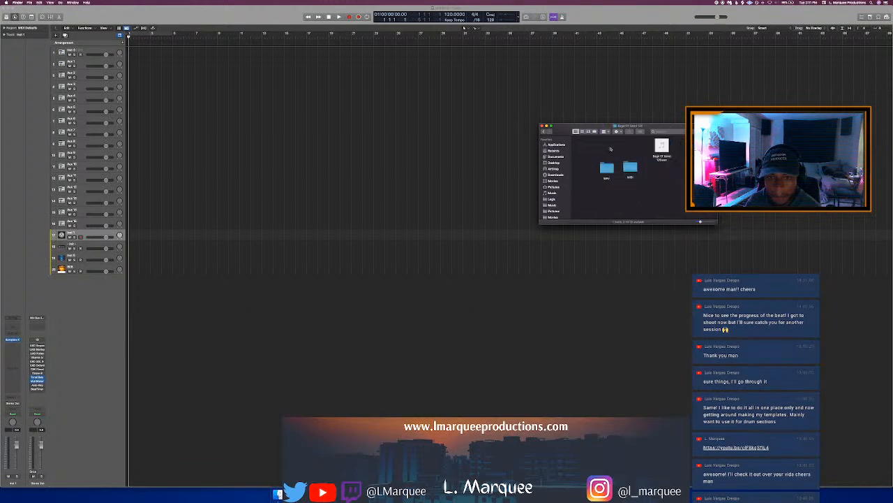
pyautogui.click(661, 145)
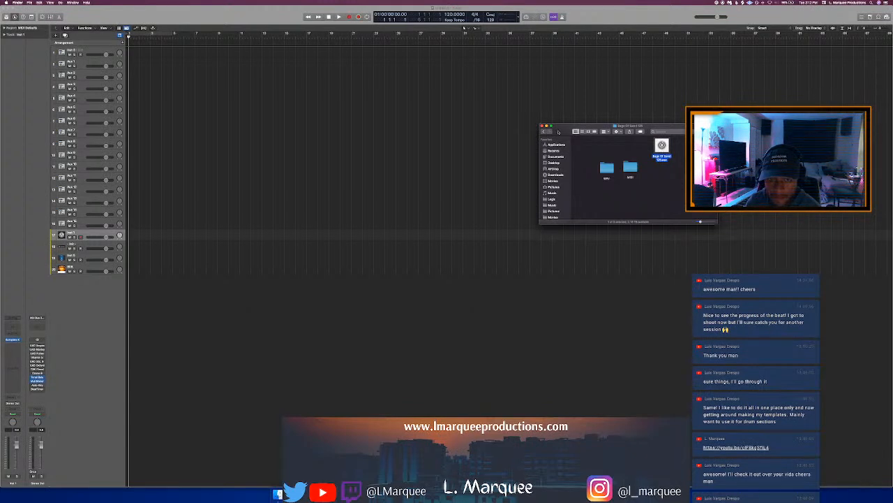
pyautogui.click(543, 131)
pyautogui.click(636, 146)
pyautogui.doubleClick(637, 147)
pyautogui.click(662, 145)
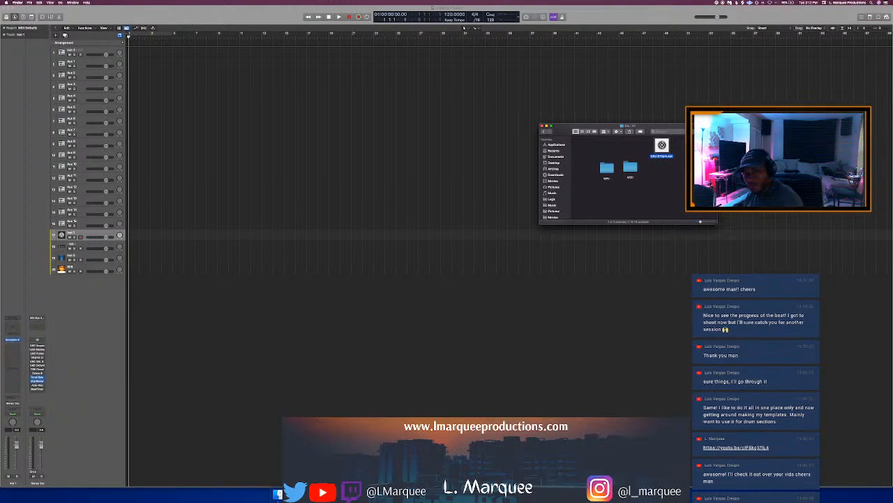
# Audition the demos in the next two loop folders and return to the top level of ICE CREAM KIT
pyautogui.click(545, 133)
pyautogui.doubleClick(683, 146)
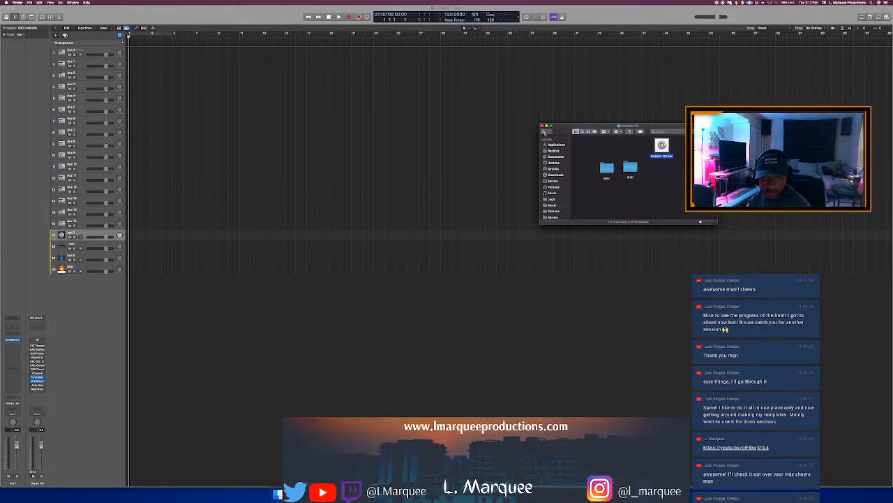
pyautogui.click(545, 131)
pyautogui.doubleClick(587, 168)
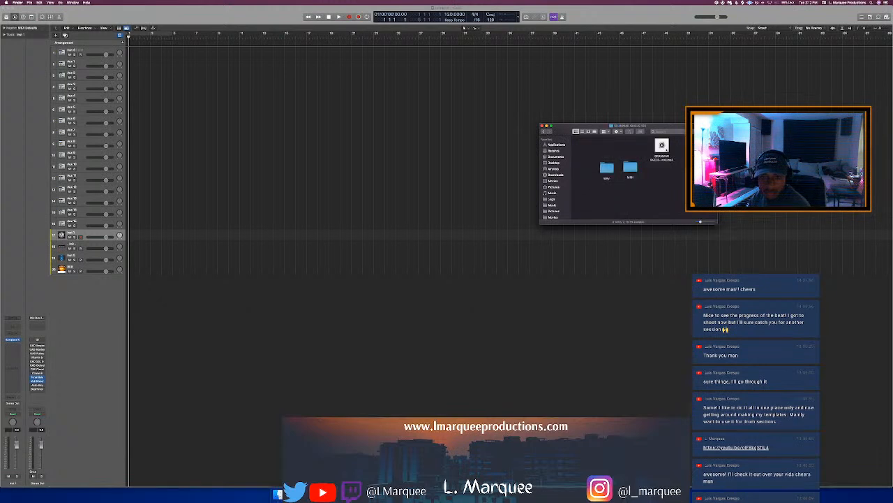
pyautogui.click(660, 148)
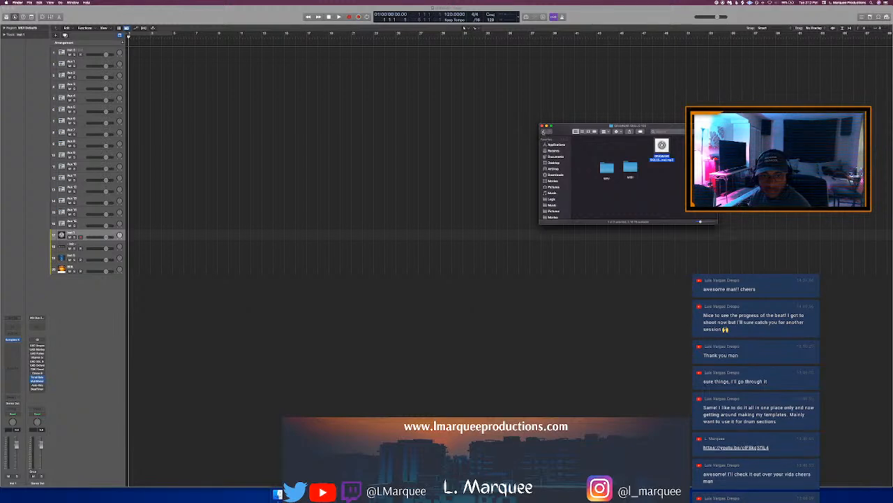
pyautogui.click(543, 132)
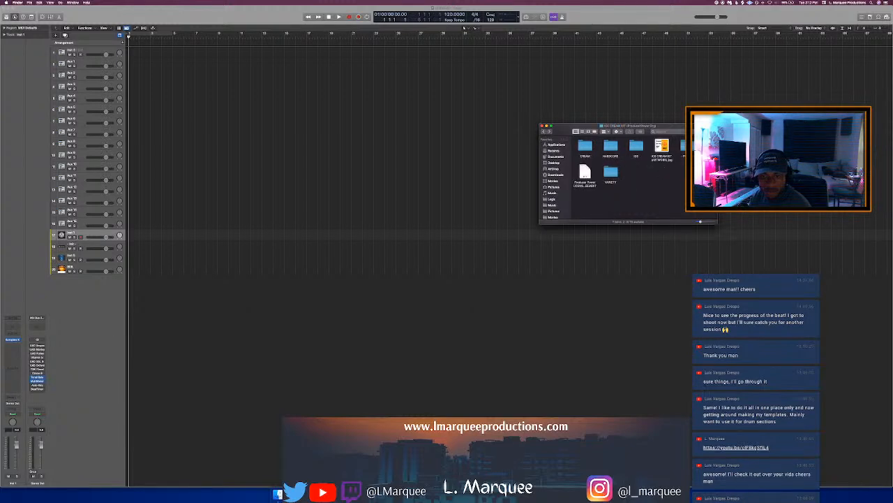
# Open another ICE CREAM KIT category and audition the demos of its second and third loop folders
pyautogui.doubleClick(613, 154)
pyautogui.doubleClick(612, 153)
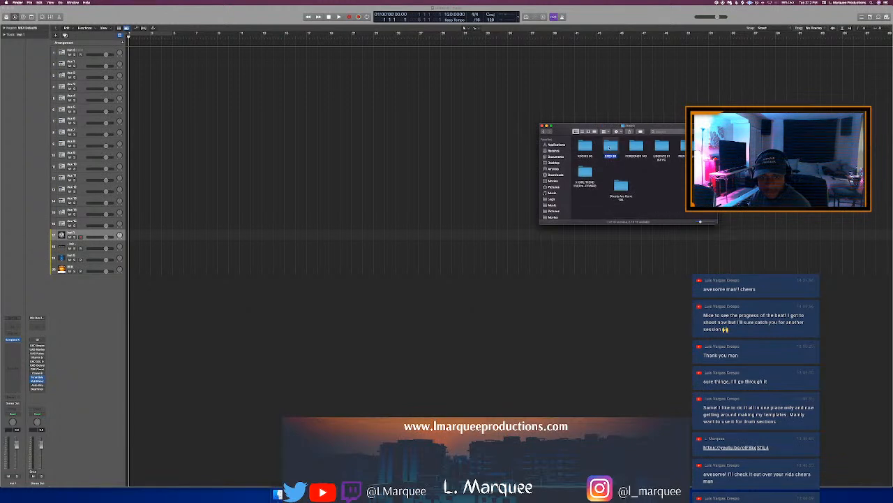
pyautogui.click(663, 145)
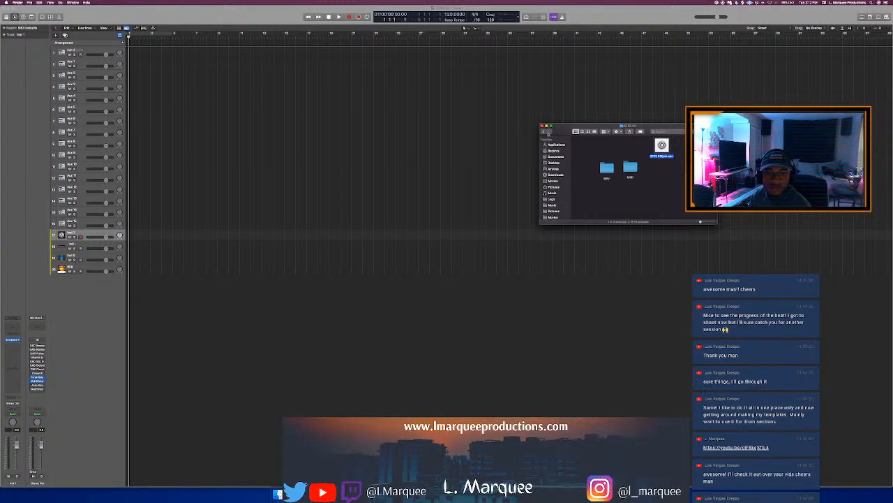
pyautogui.click(548, 132)
pyautogui.doubleClick(636, 146)
pyautogui.click(638, 147)
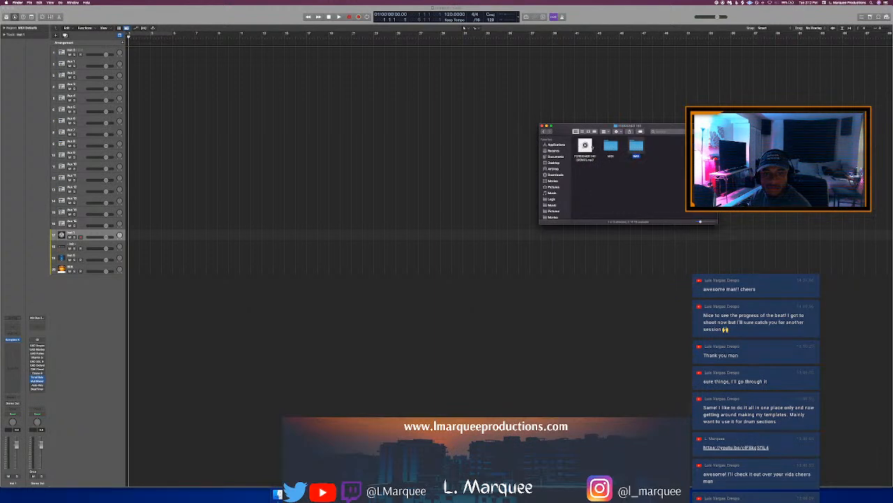
pyautogui.click(584, 146)
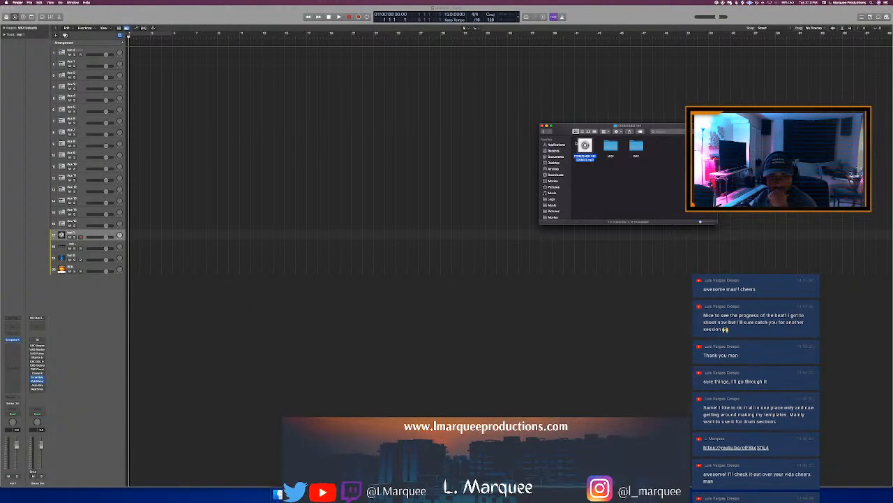
# Open the Ghosts Are Gone folder and audition its demo file
pyautogui.click(543, 131)
pyautogui.click(621, 187)
pyautogui.doubleClick(622, 187)
pyautogui.click(662, 145)
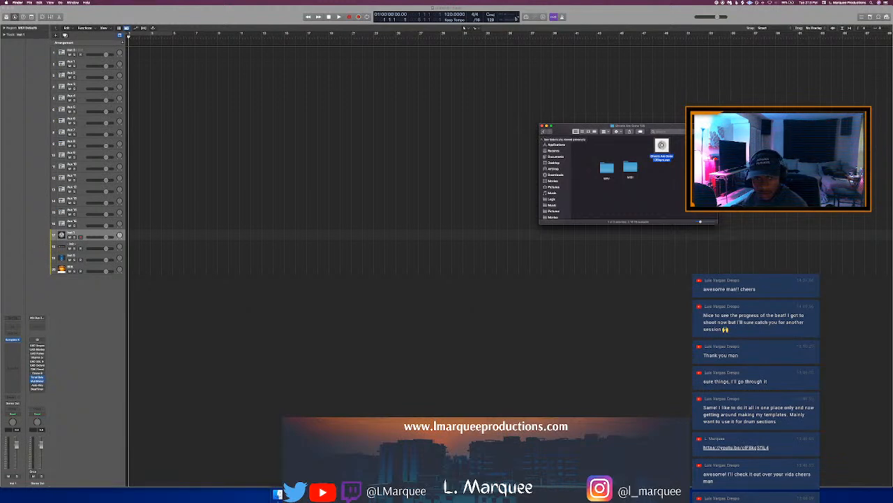
# Set the project tempo to 135 and import the two Ghosts Are Gone WAV loops onto new tracks at bar 1
pyautogui.click(463, 28)
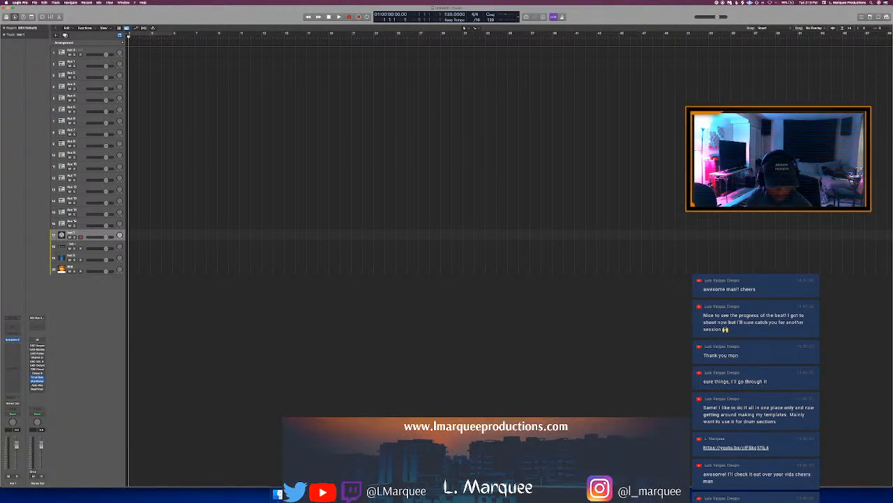
pyautogui.click(278, 494)
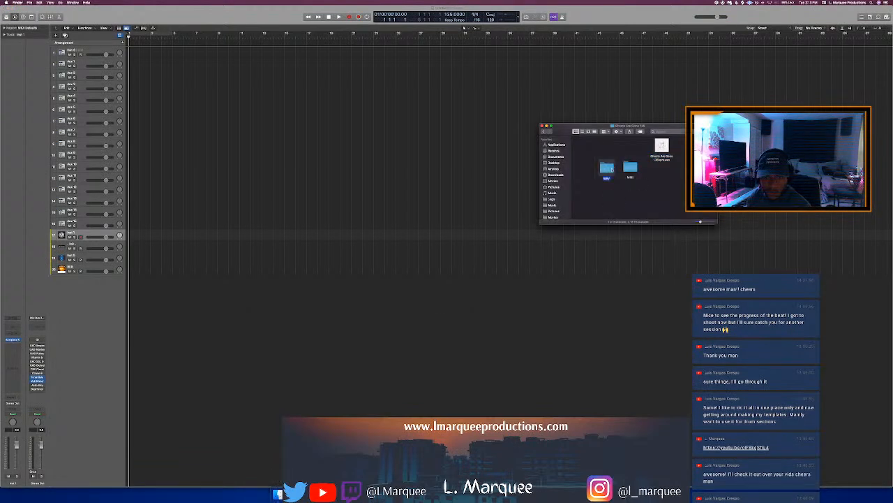
pyautogui.moveTo(581, 149); pyautogui.dragTo(128, 286)
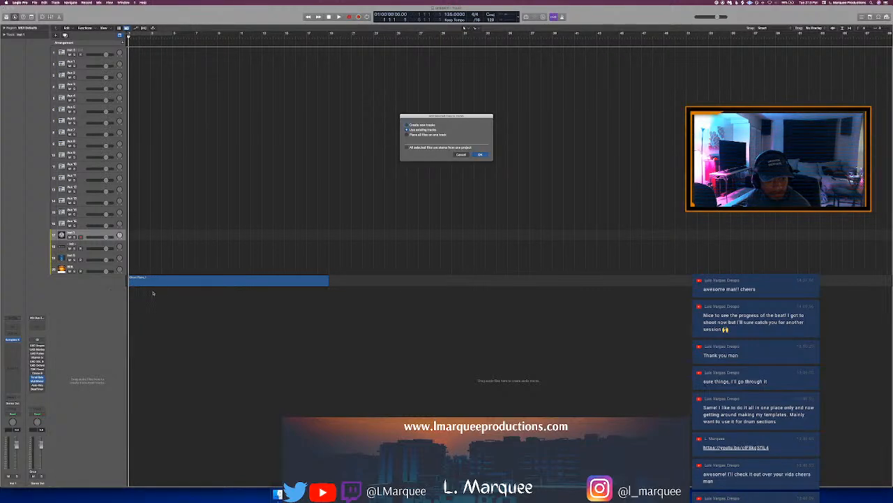
pyautogui.click(422, 125)
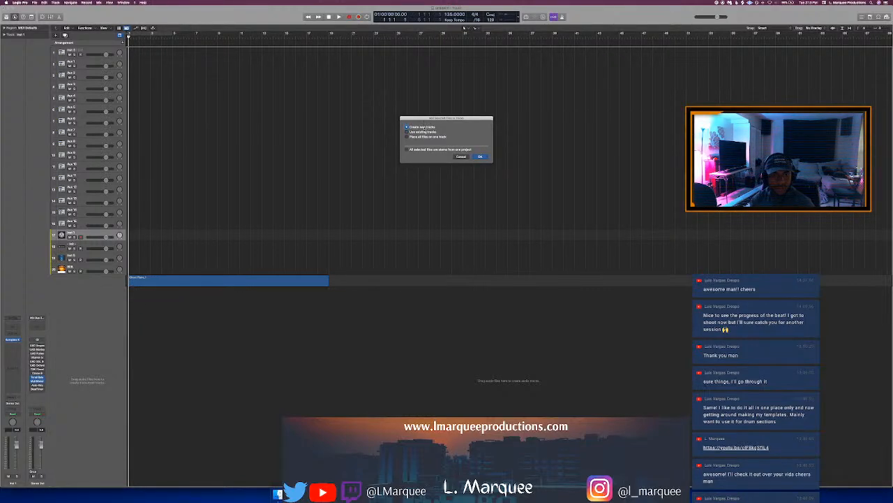
pyautogui.click(478, 156)
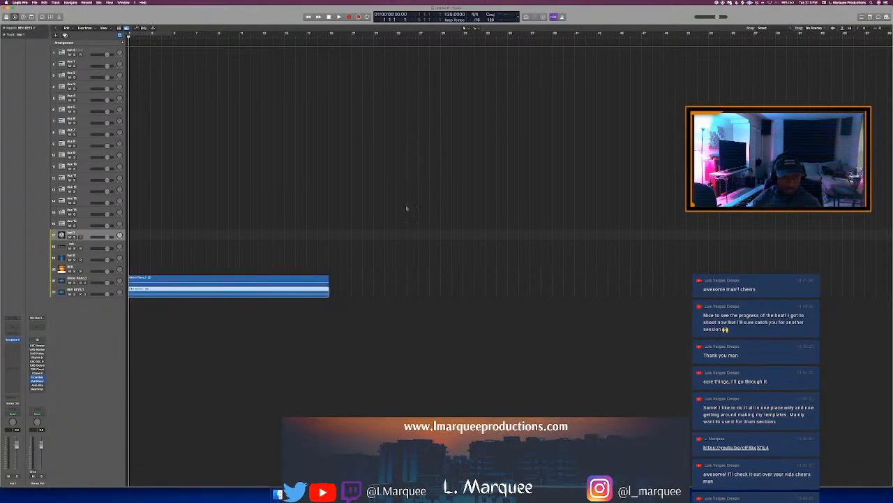
# Import the Ghosts Are Gone MIDI file onto instrument track 17 at bar 1
pyautogui.click(277, 495)
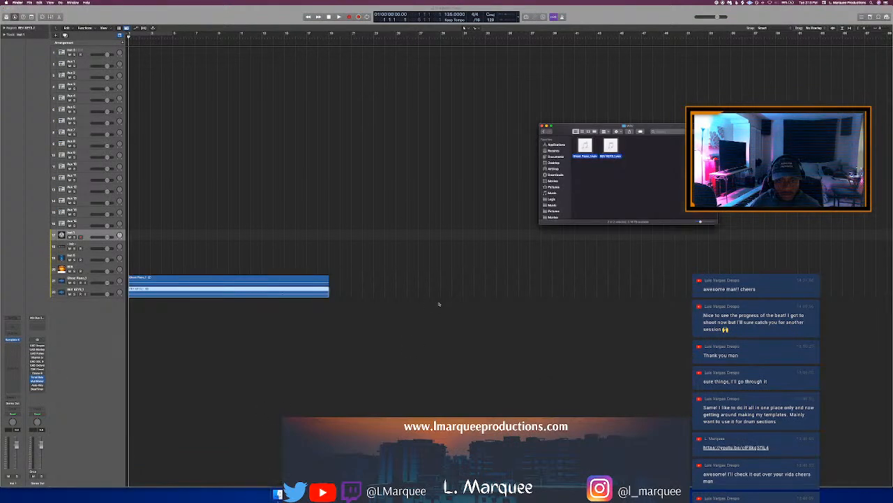
pyautogui.click(544, 131)
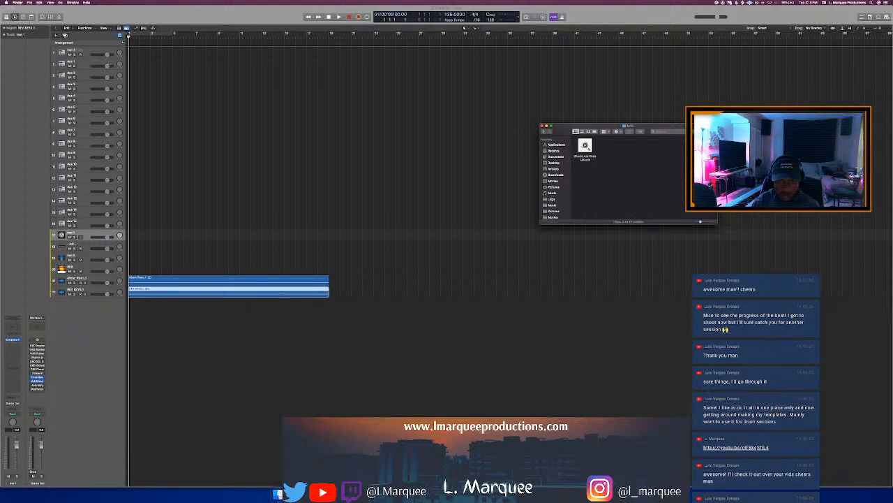
pyautogui.moveTo(535, 171); pyautogui.dragTo(129, 238)
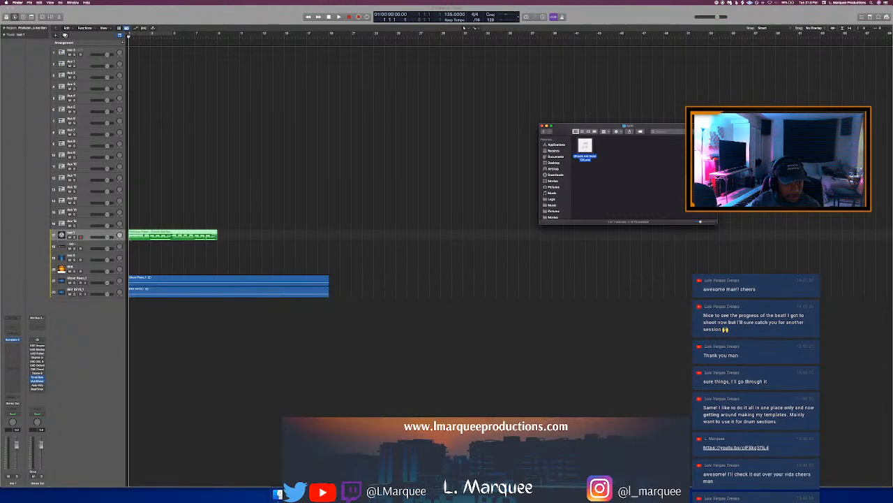
# Return to Logic Pro and play the project from the start to hear the imported loops
pyautogui.press('space')
pyautogui.click(209, 150)
pyautogui.press('space')
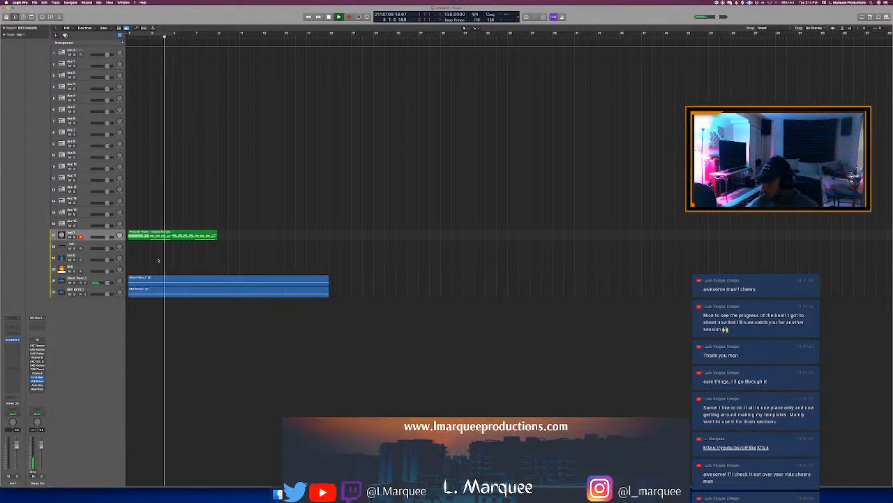
# Select both imported audio loop tracks and set a cycle range from about bar 2 to bar 19
pyautogui.click(98, 280)
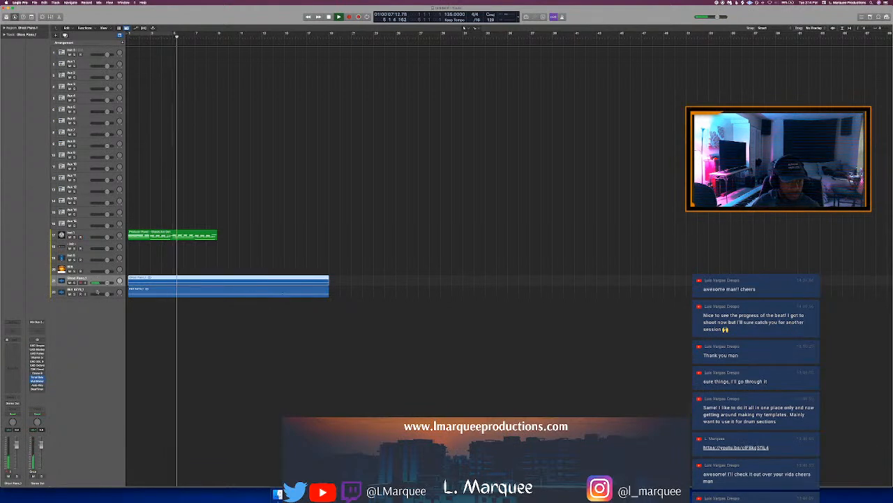
pyautogui.keyDown('shift'); pyautogui.click(96, 292); pyautogui.keyUp('shift')
pyautogui.click(4, 28)
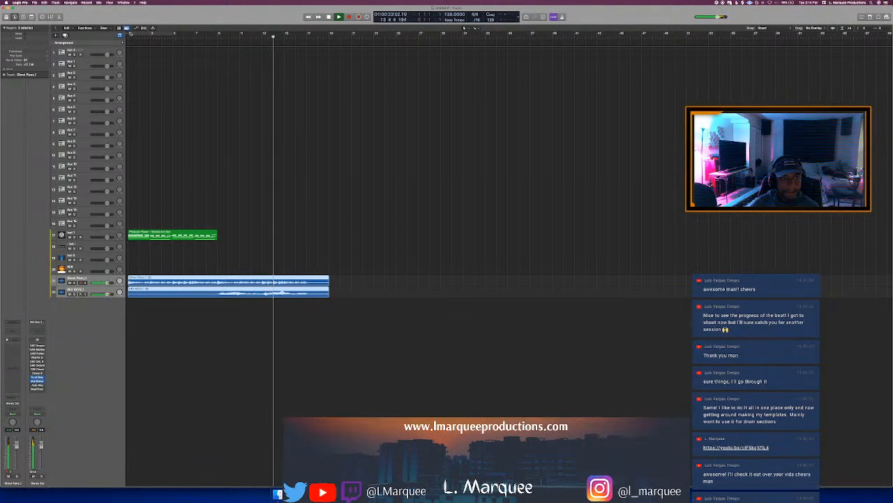
pyautogui.moveTo(140, 33); pyautogui.dragTo(330, 60)
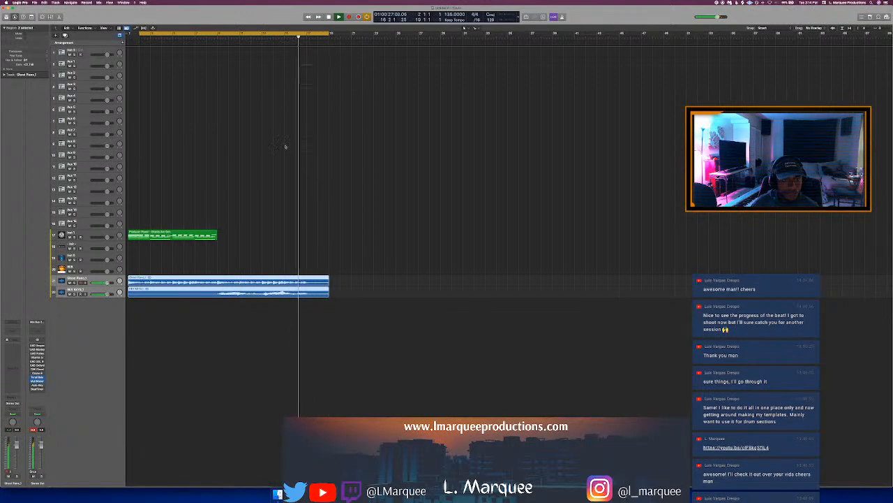
pyautogui.press('super+Down')
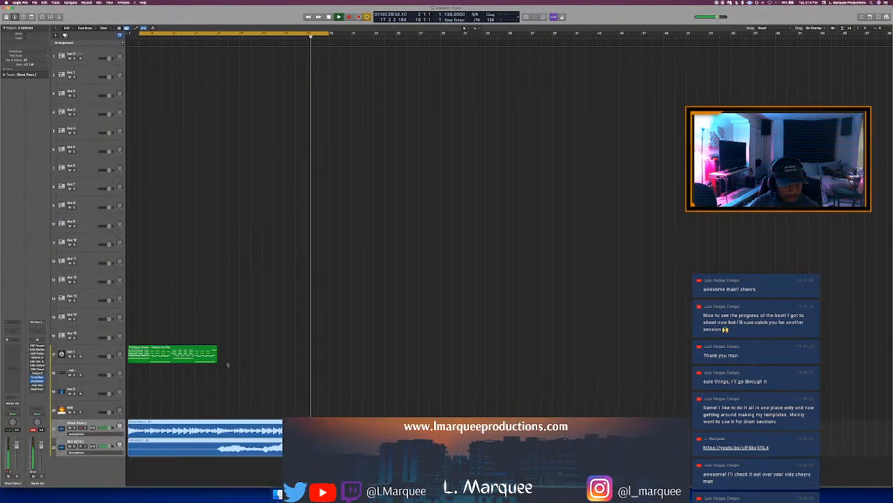
# Turn off the cycle and split both audio loops at bar 17
pyautogui.click(263, 275)
pyautogui.press('space')
pyautogui.press('space')
pyautogui.press('space')
pyautogui.press('c')
pyautogui.click(262, 36)
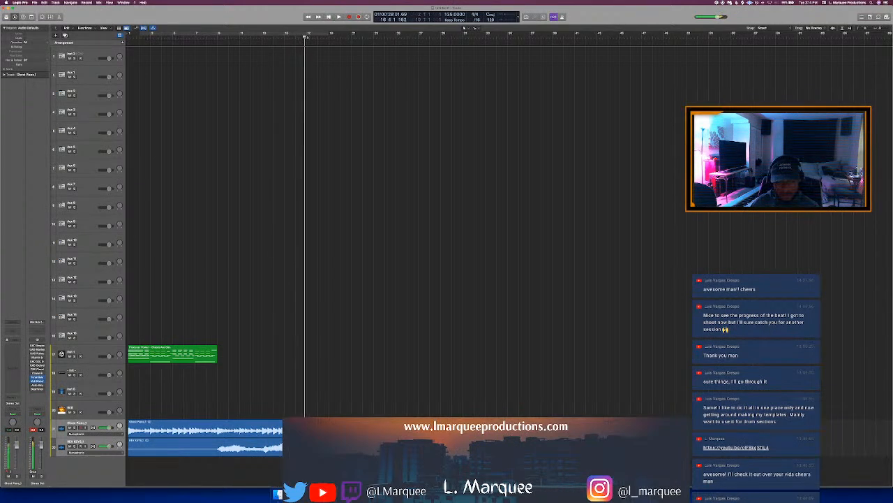
pyautogui.moveTo(318, 346); pyautogui.dragTo(300, 448)
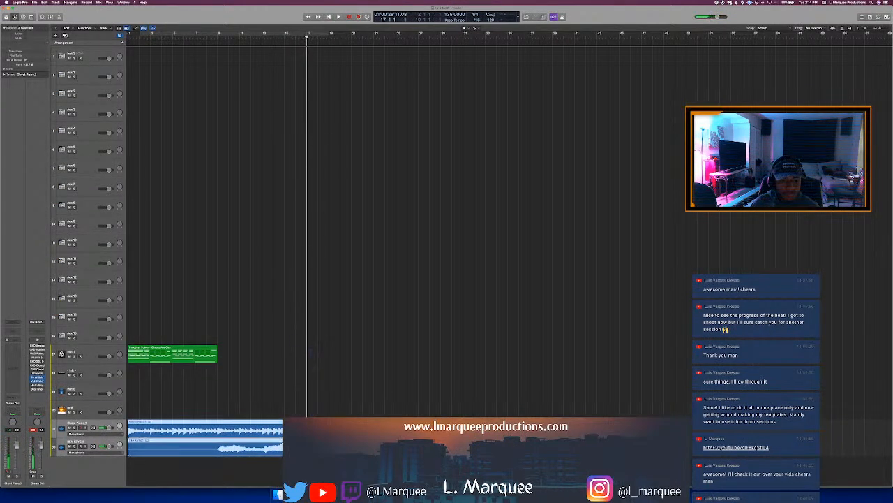
pyautogui.press('super+t')
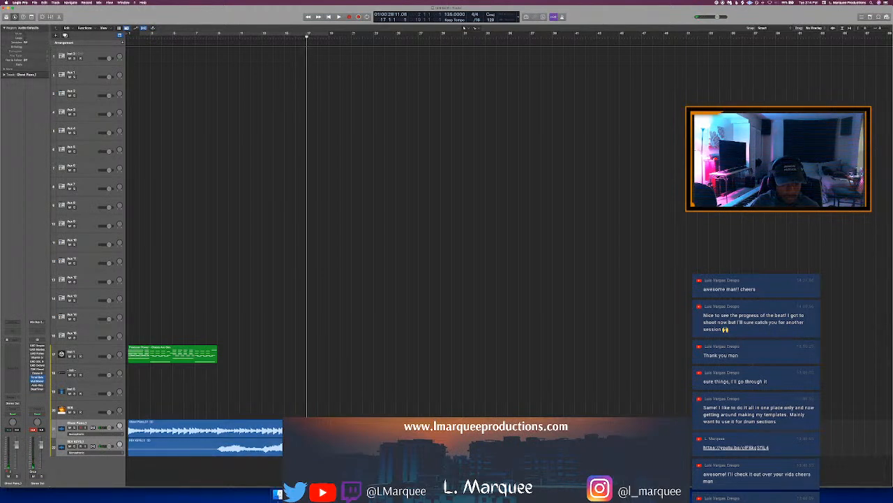
# Repeat the Ghosts Are Gone MIDI region once so it fills bars 9 to 17, and play the project with the cycle on
pyautogui.press('super+r')
pyautogui.press('c')
pyautogui.press('space')
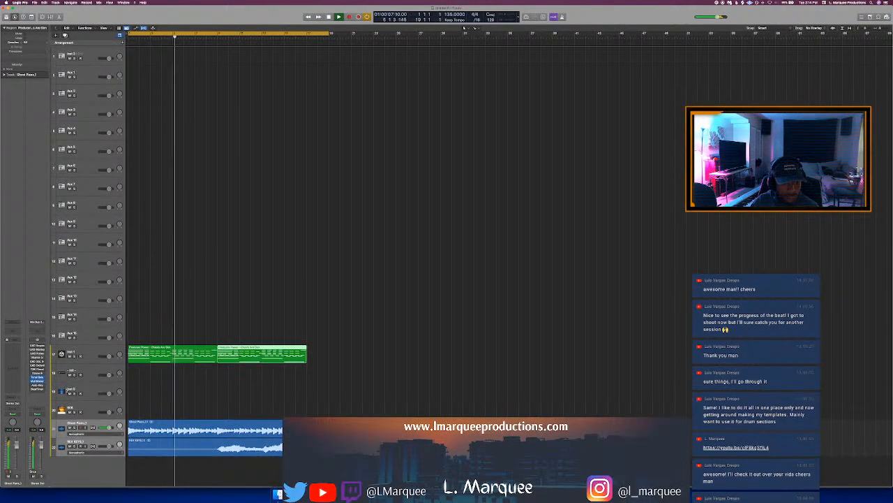
# Route the output of both audio loop tracks to Bus 5 and return to the full arrangement
pyautogui.press('x')
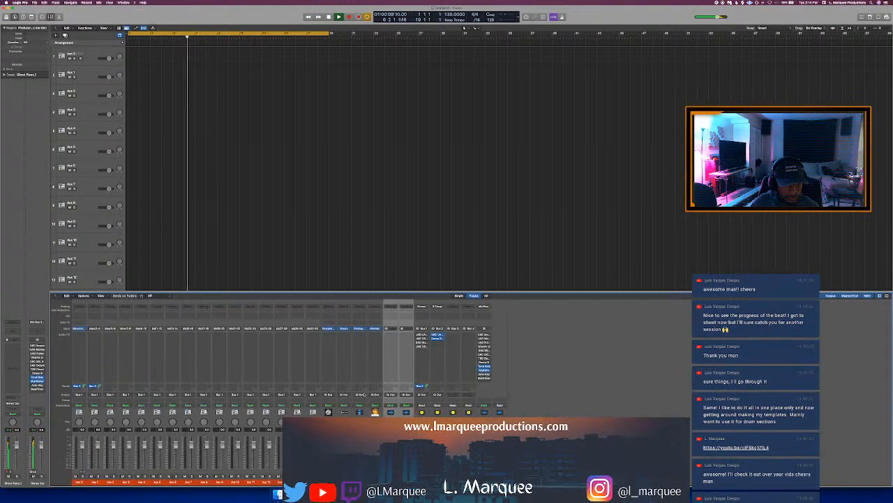
pyautogui.click(393, 395)
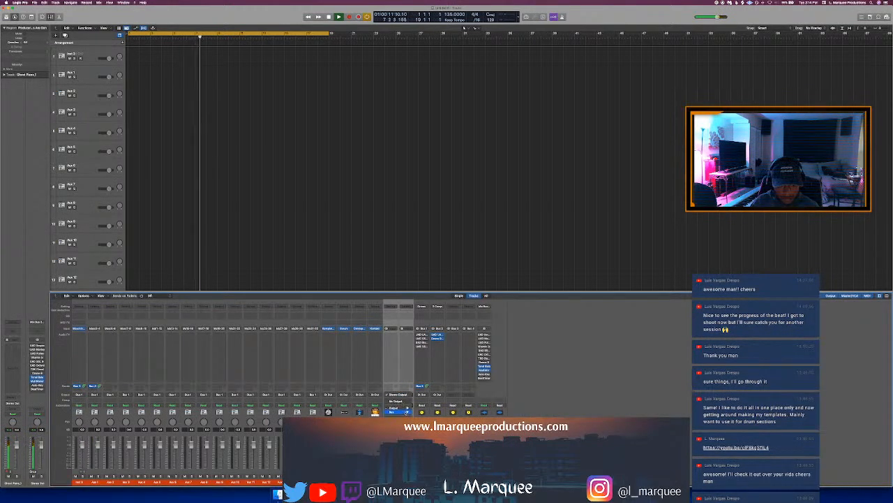
pyautogui.moveTo(406, 412)
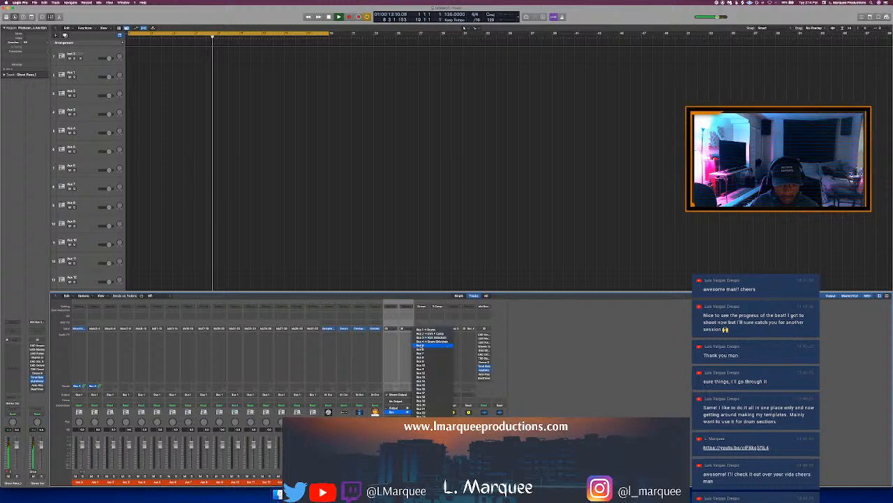
pyautogui.click(433, 345)
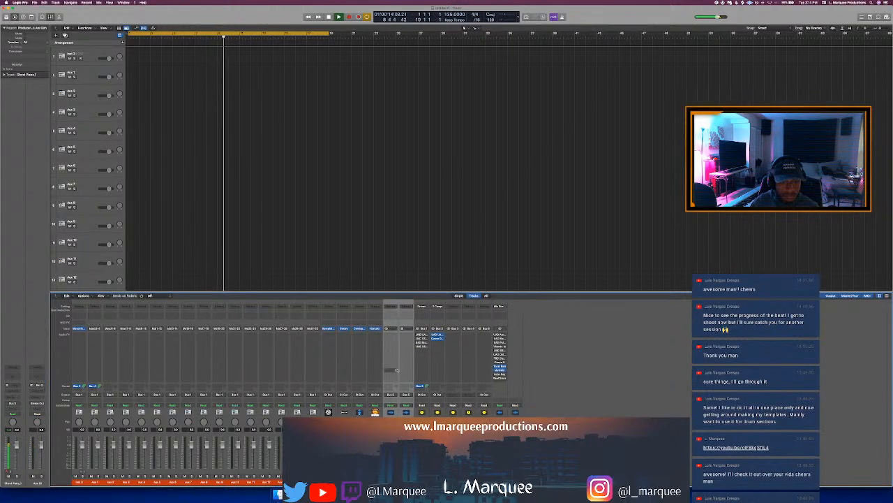
pyautogui.press('p')
pyautogui.press('p')
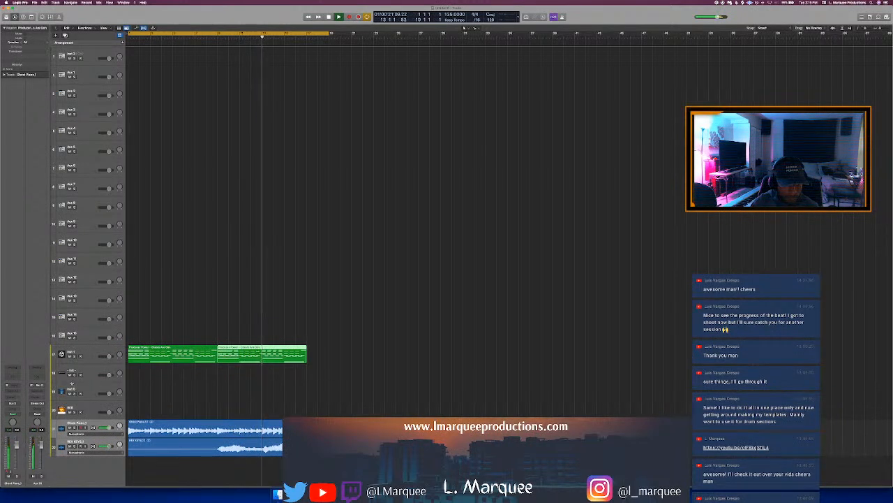
pyautogui.click(38, 390)
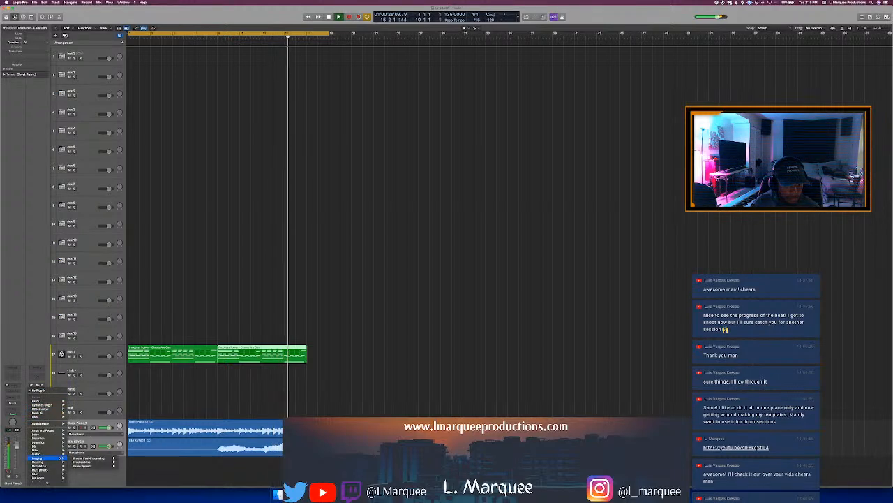
pyautogui.click(189, 389)
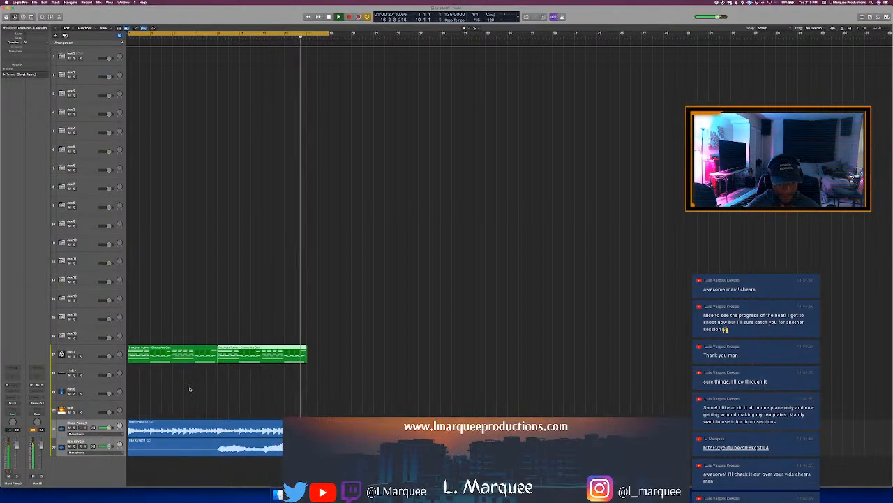
pyautogui.press('super+Up')
pyautogui.press('super+Up')
pyautogui.press('super+Down')
pyautogui.press('super+Down')
# Play the project from the start and set the cycle range to bars 9 to 17
pyautogui.press('Return')
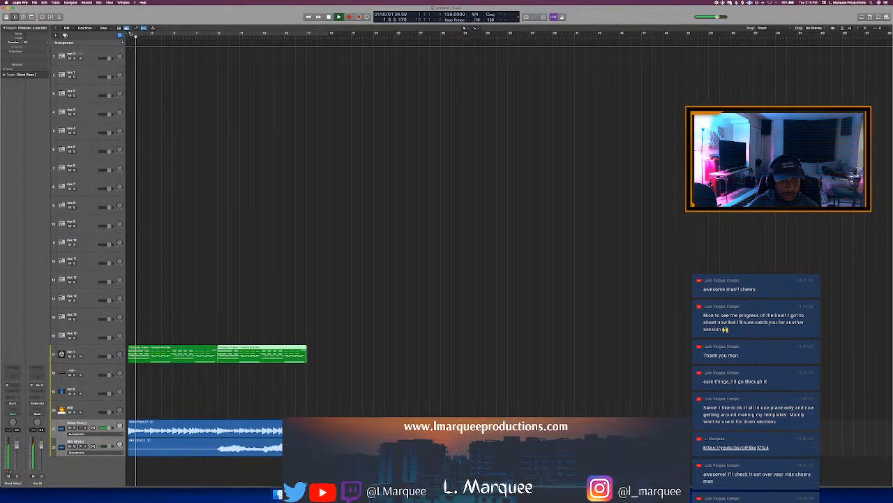
pyautogui.moveTo(225, 35)
pyautogui.mouseDown()
pyautogui.moveTo(288, 36)
pyautogui.moveTo(258, 36)
pyautogui.moveTo(309, 64)
pyautogui.mouseUp()
pyautogui.click(227, 35)
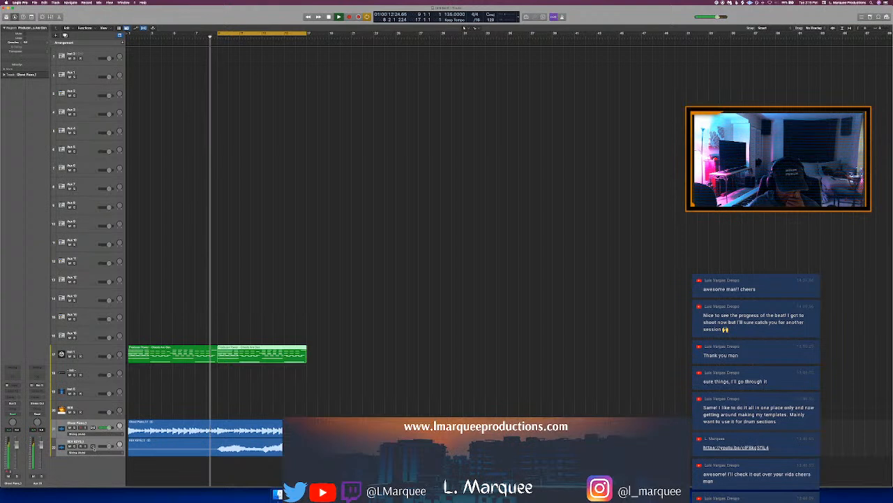
# Set the Flex mode of both audio loop tracks to Polyphonic and lower the project tempo to 124
pyautogui.click(92, 447)
pyautogui.click(84, 467)
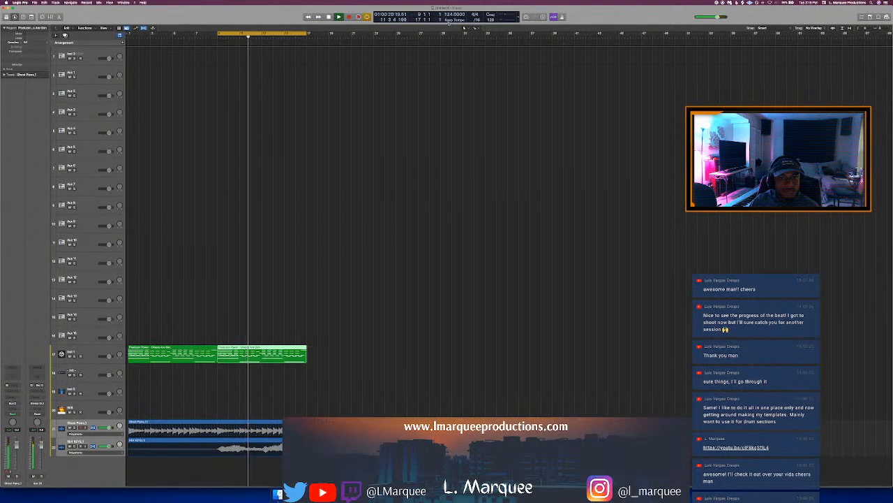
# Set the project tempo to 129 and transpose both MIDI regions on track 17 while the cycle plays
pyautogui.keyDown('shift'); pyautogui.click(198, 355); pyautogui.keyUp('shift')
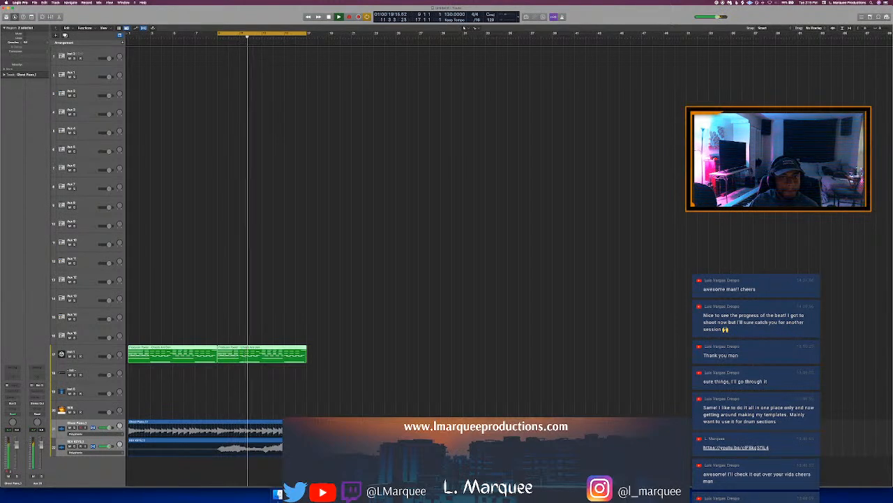
pyautogui.press('space')
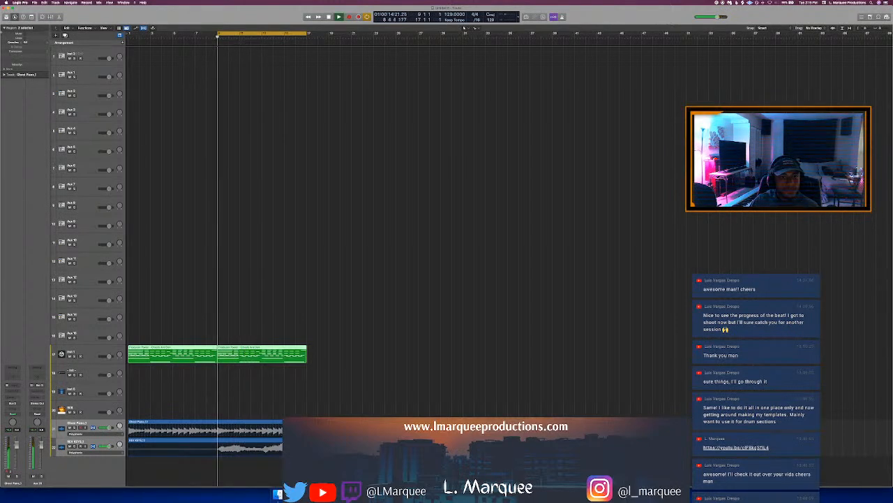
pyautogui.moveTo(43, 53); pyautogui.dragTo(42, 49)
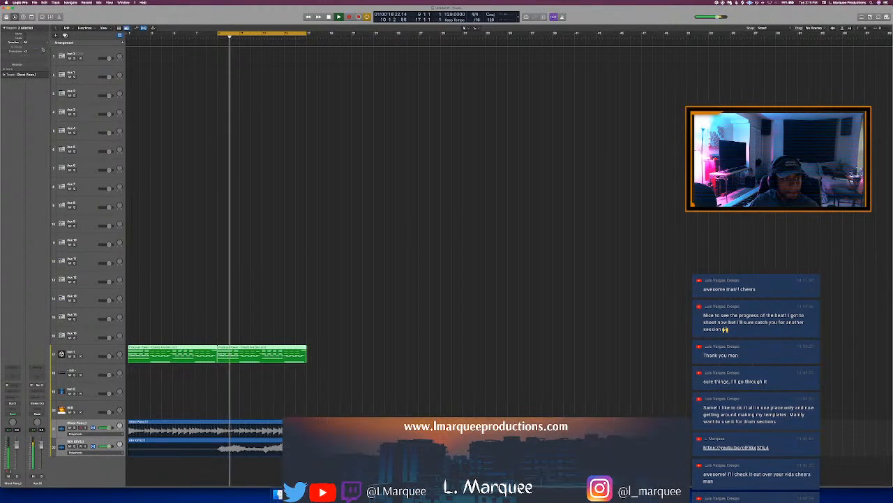
pyautogui.press('space')
pyautogui.press('space')
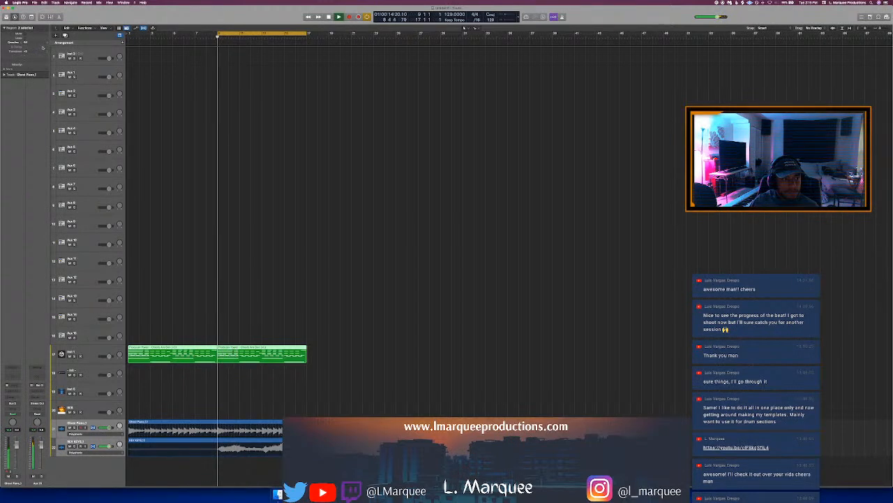
pyautogui.press('space')
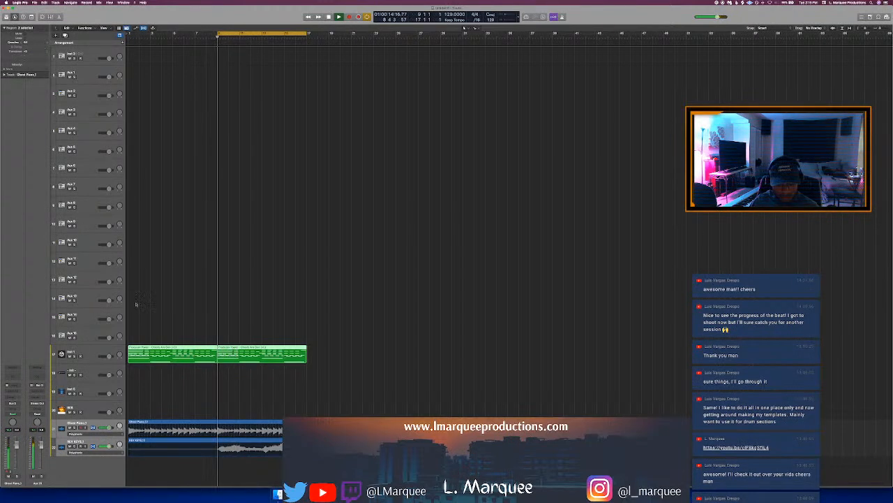
# Select only the two audio loops, transpose them like the MIDI regions, and play the cycle
pyautogui.click(194, 378)
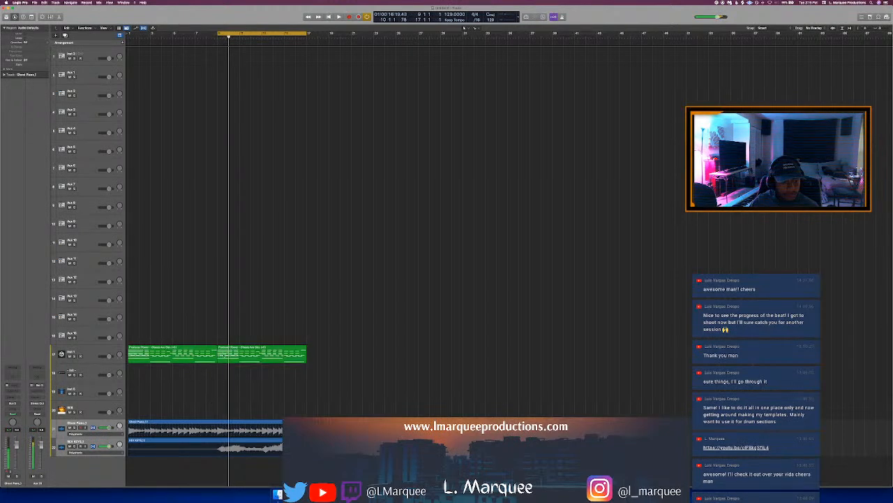
pyautogui.moveTo(194, 404); pyautogui.dragTo(231, 458)
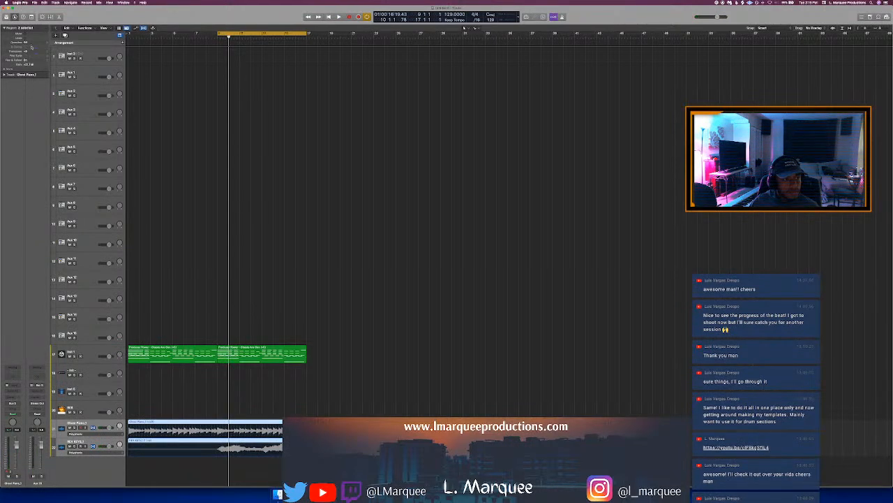
pyautogui.press('space')
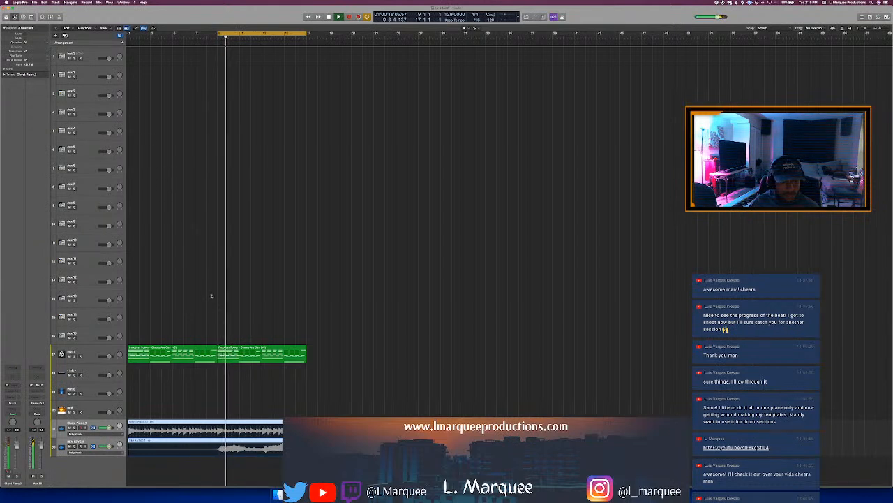
# Add both MIDI regions to the selected audio loops and transpose all four regions together
pyautogui.keyDown('shift'); pyautogui.click(267, 354); pyautogui.keyUp('shift')
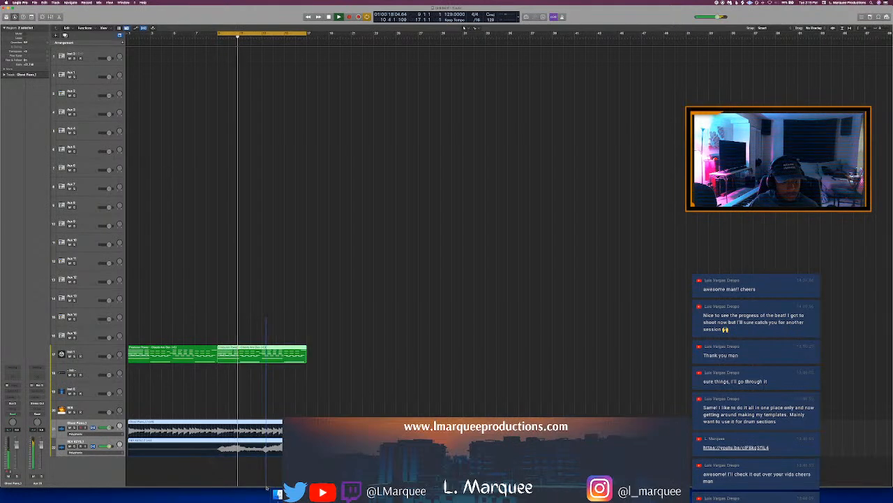
pyautogui.keyDown('shift'); pyautogui.click(206, 356); pyautogui.keyUp('shift')
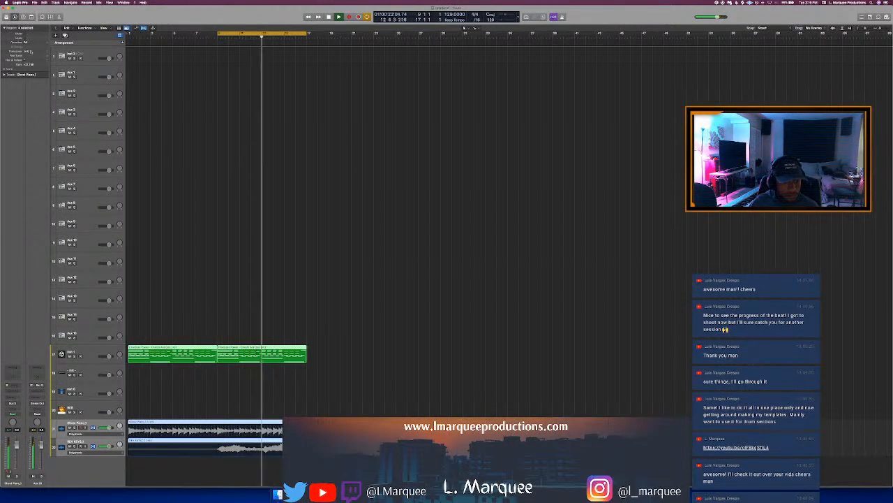
pyautogui.press('Return')
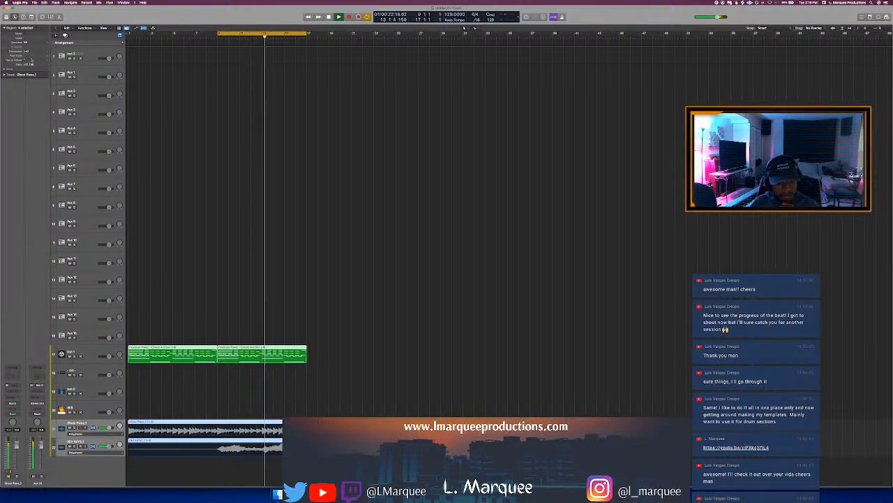
# Insert the Cymatics Origin effect on the Aux 20 channel and place its window over the arrangement
pyautogui.click(35, 385)
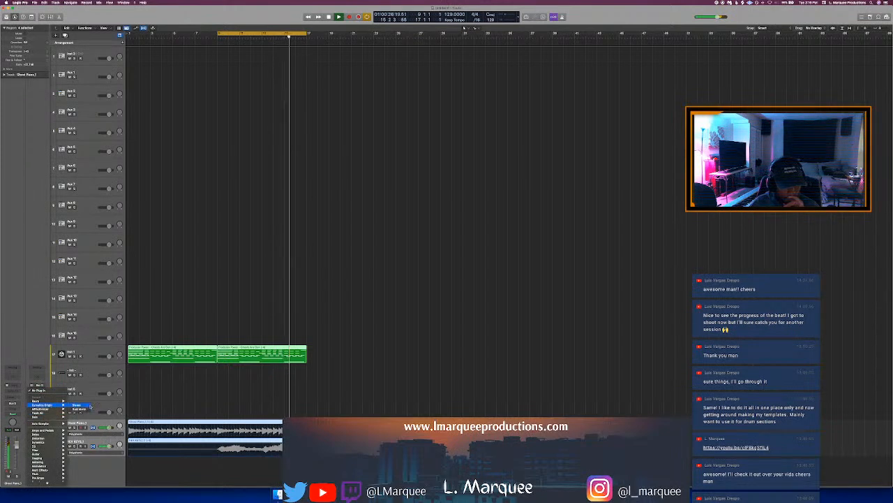
pyautogui.click(84, 408)
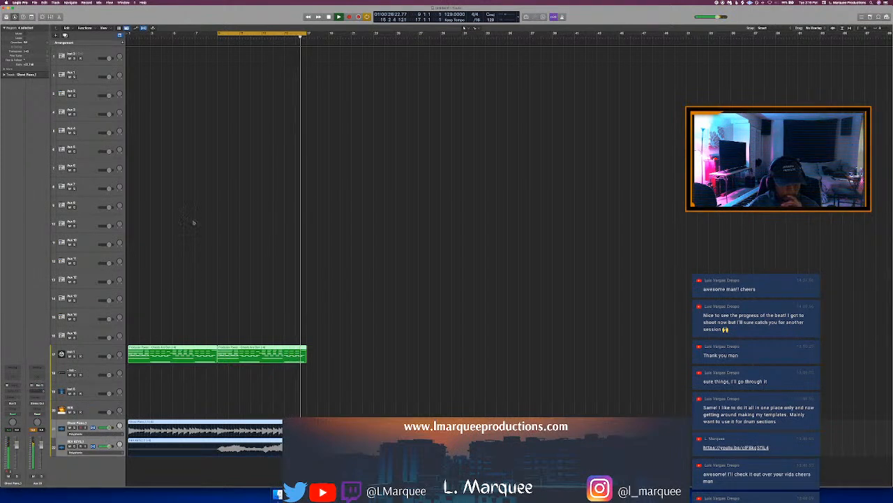
pyautogui.moveTo(386, 75); pyautogui.dragTo(403, 161)
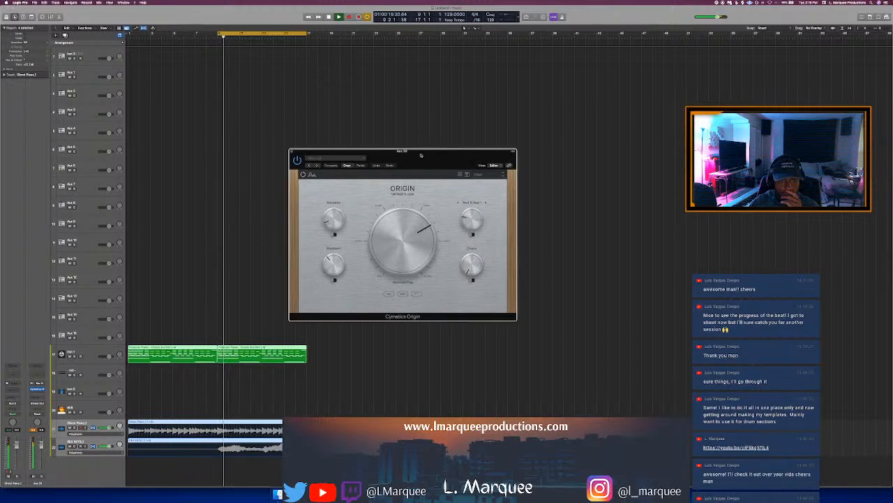
# Turn up Origin's large central Resampling knob, choose the Microcassette noise type, and adjust the smaller effect knobs
pyautogui.moveTo(411, 251); pyautogui.dragTo(411, 239)
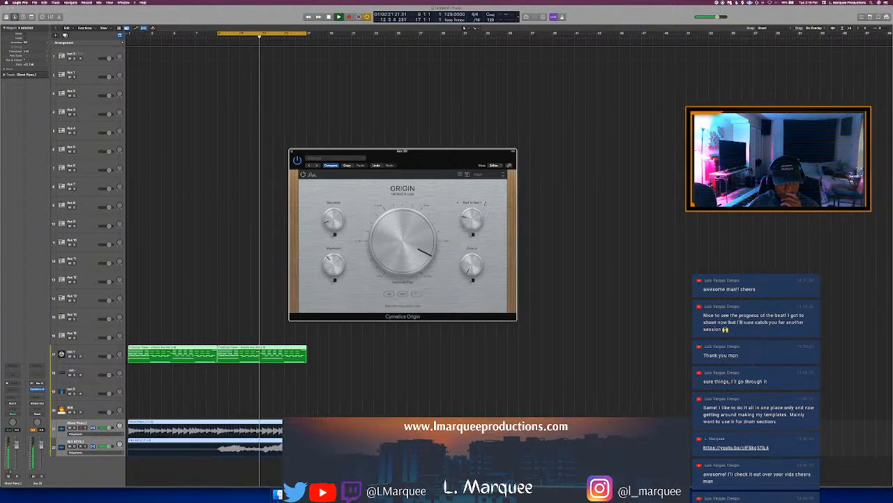
pyautogui.click(469, 202)
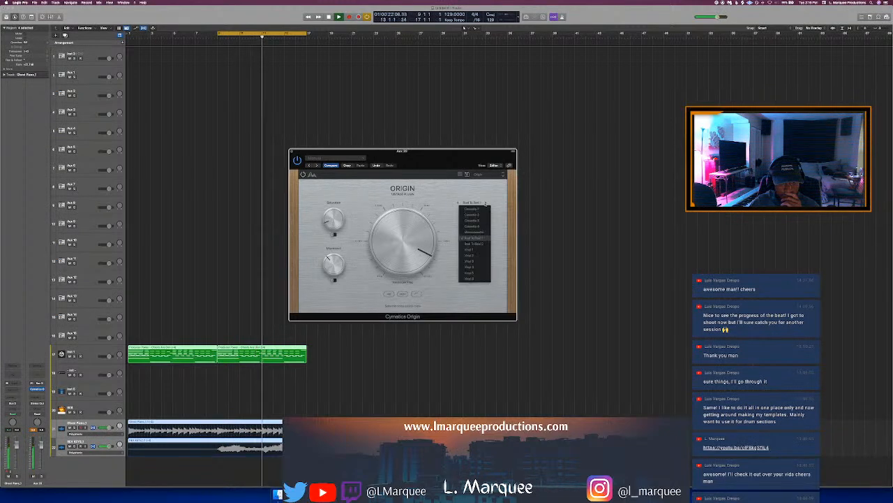
pyautogui.click(474, 232)
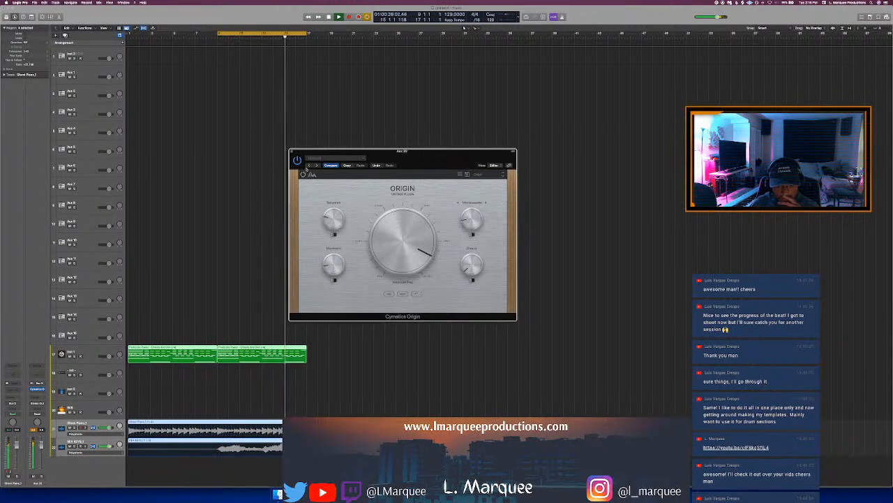
# Duplicate the Inst 1 instrument track and move both audio loop tracks above the MIDI tracks
pyautogui.click(292, 151)
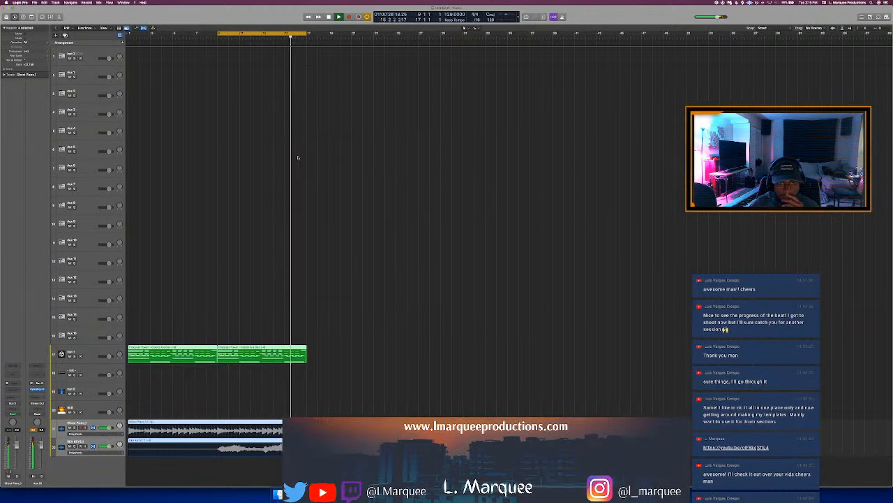
pyautogui.click(324, 184)
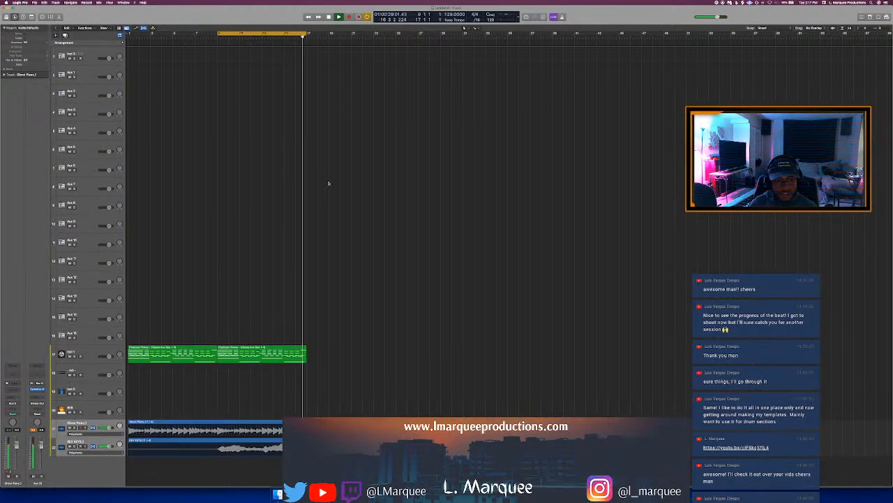
pyautogui.click(92, 353)
pyautogui.press('super+Up')
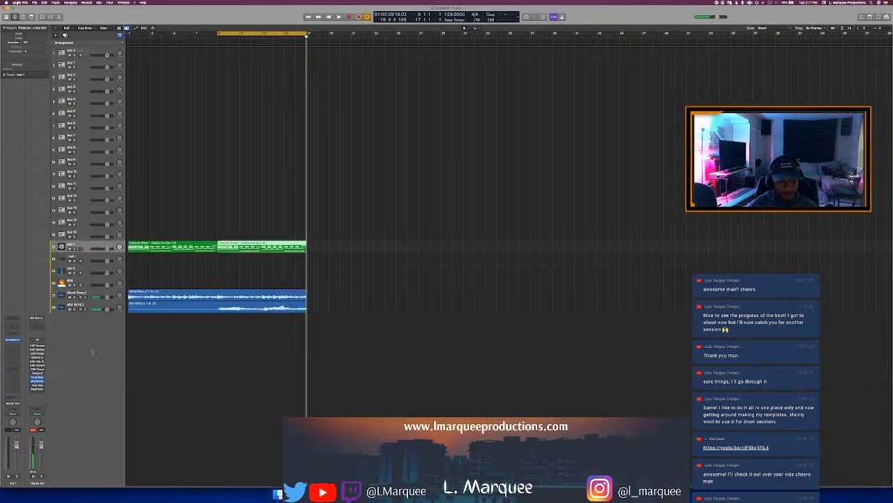
pyautogui.press('super+d')
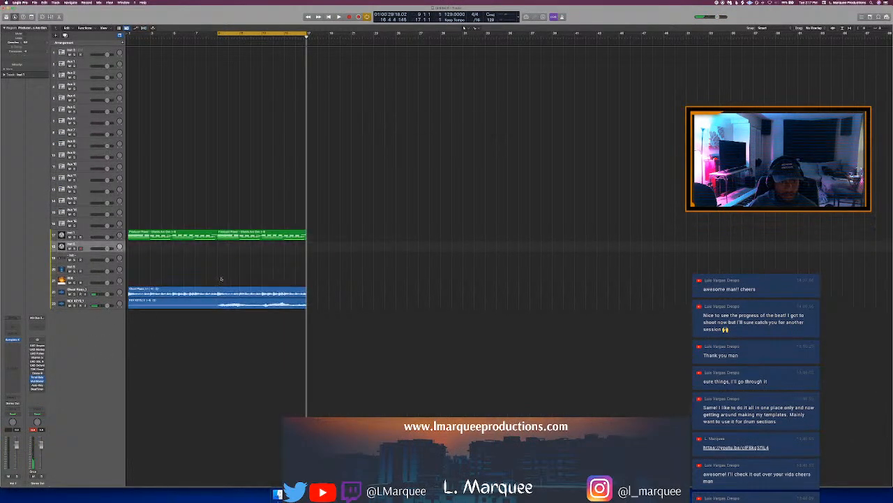
pyautogui.moveTo(92, 232)
pyautogui.mouseDown()
pyautogui.moveTo(89, 310)
pyautogui.moveTo(93, 236)
pyautogui.mouseUp()
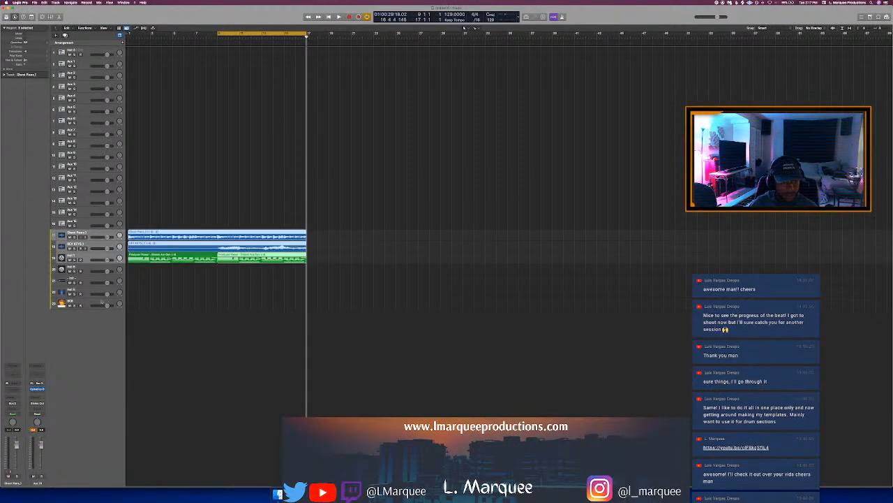
# Load a Cotton preset from the Una Corda library into Komplete Kontrol on Inst 1 and play the cycle
pyautogui.click(90, 257)
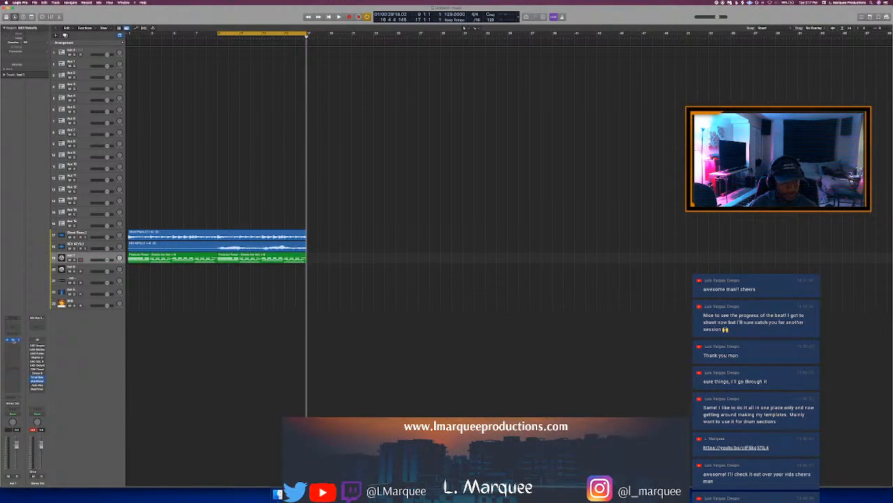
pyautogui.click(13, 341)
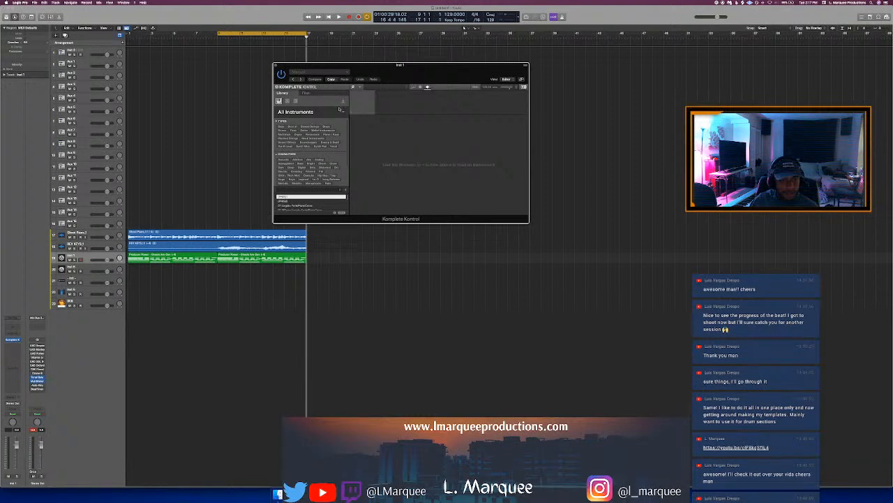
pyautogui.click(342, 111)
pyautogui.scroll(-10, 330, 165)
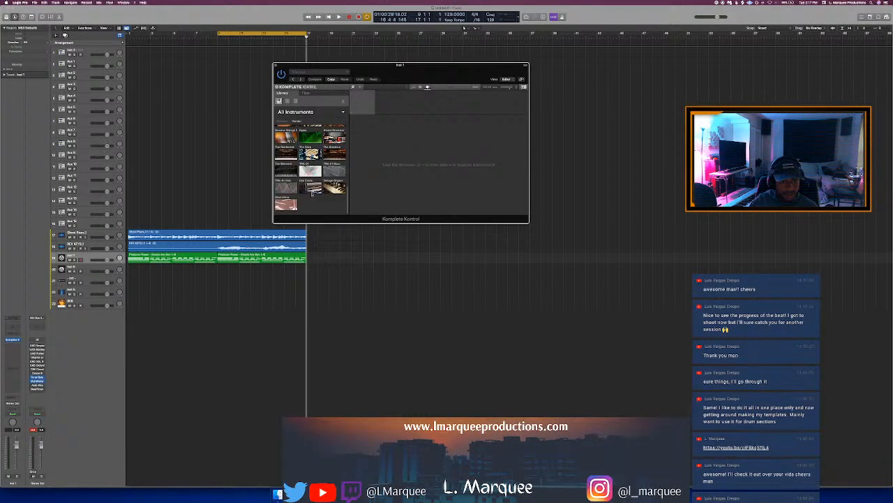
pyautogui.click(311, 190)
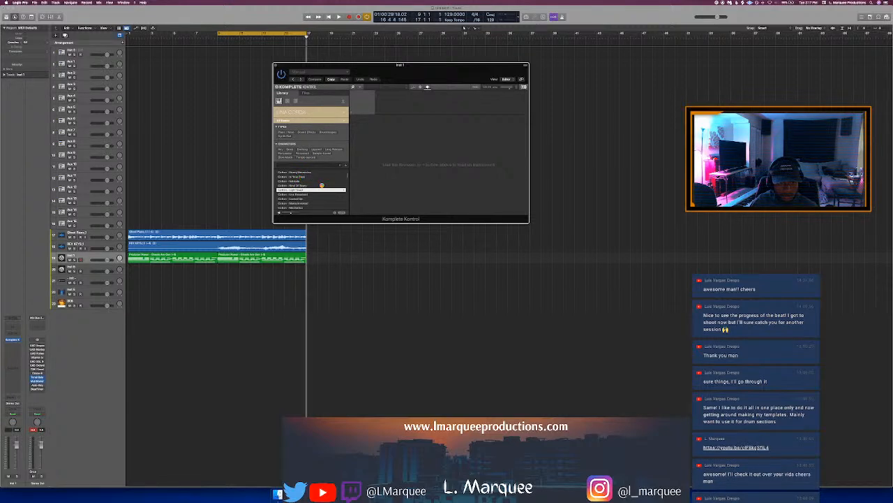
pyautogui.press('space')
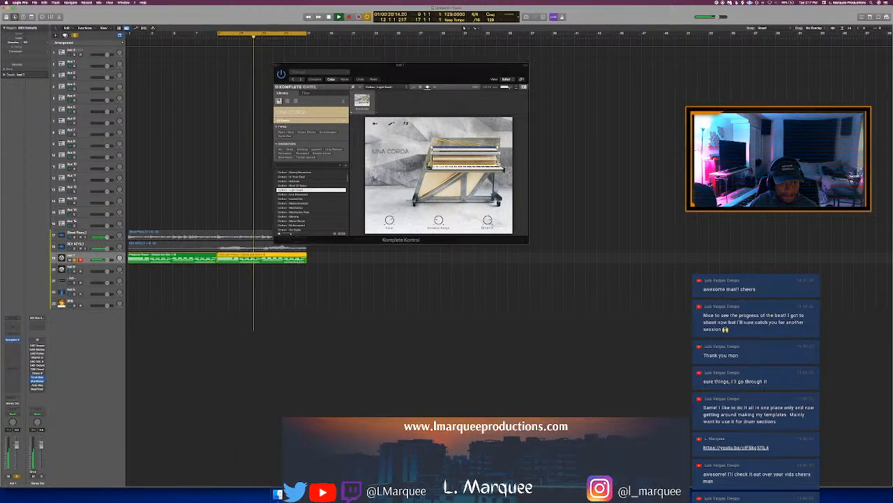
# Open the second Inst 1 MIDI region in the Piano Roll and examine its notes
pyautogui.doubleClick(300, 258)
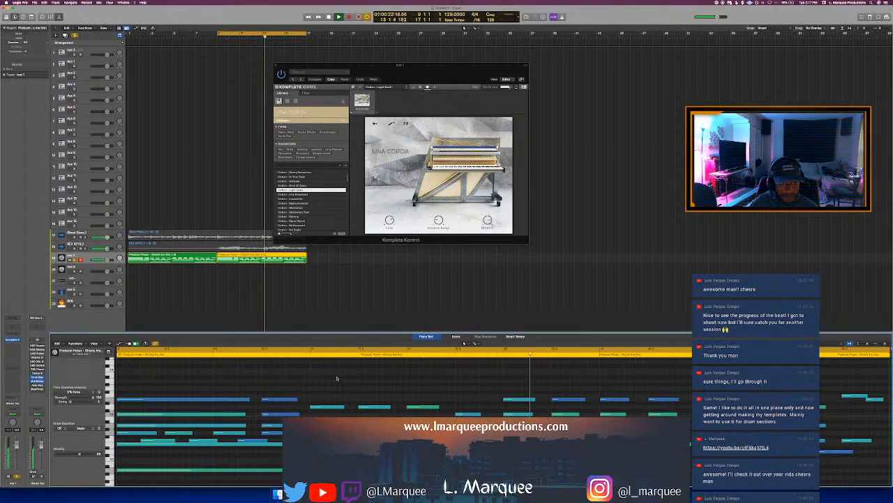
pyautogui.hscroll(-5, 343, 398)
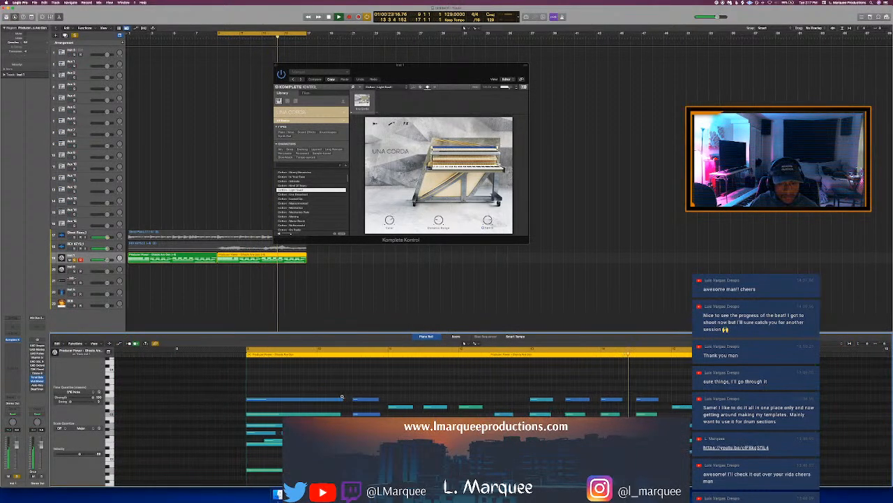
pyautogui.hscroll(-3, 343, 395)
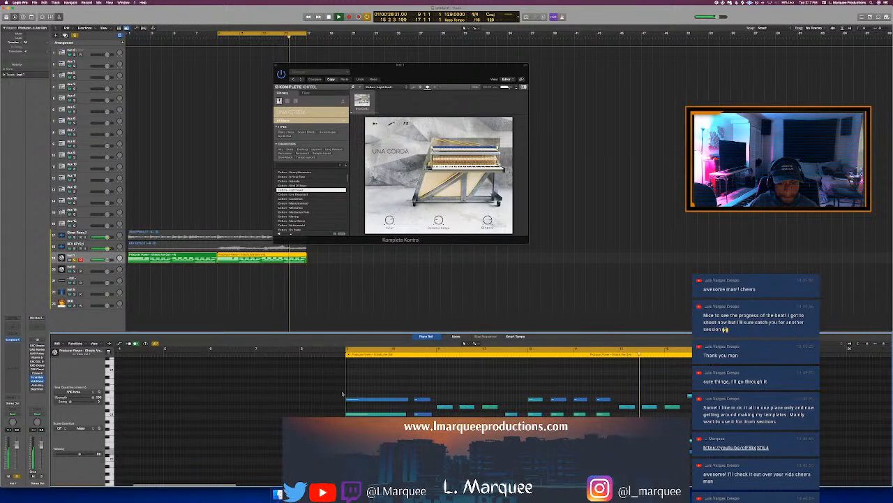
pyautogui.hscroll(5, 341, 392)
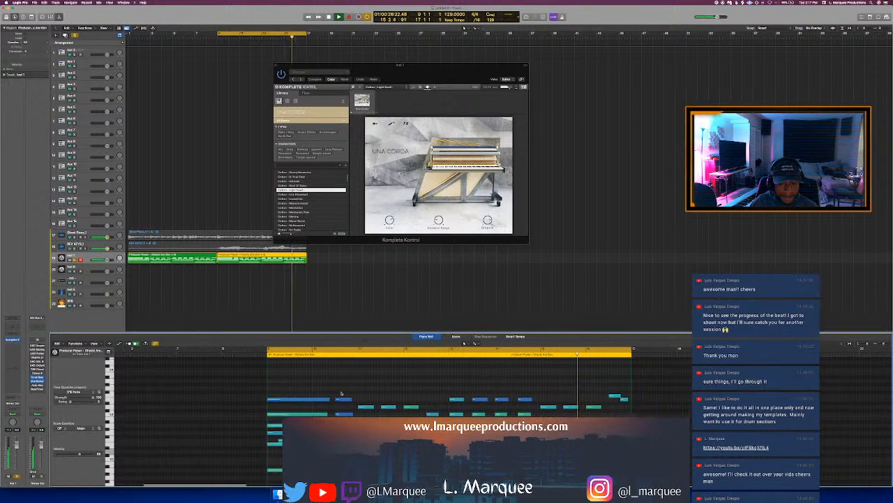
# Audition two other Una Corda Cotton presets against the loops
pyautogui.click(297, 195)
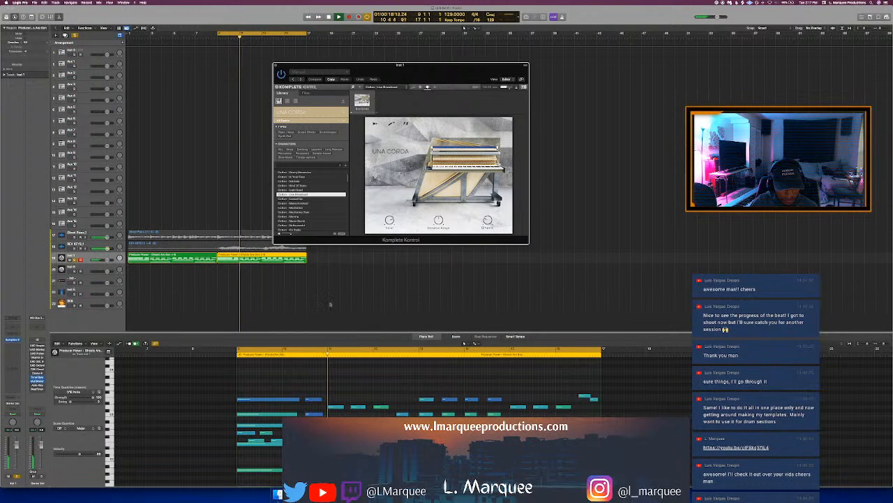
pyautogui.click(296, 221)
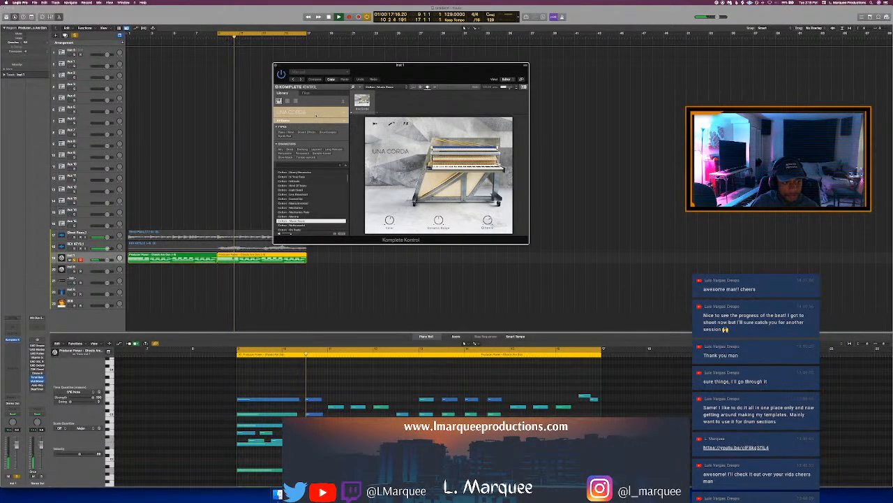
# Switch the Komplete Kontrol library to Hybrid Keys, filter it by the Piano / Keys type and choose a preset near the list's end
pyautogui.click(311, 112)
pyautogui.scroll(10, 332, 173)
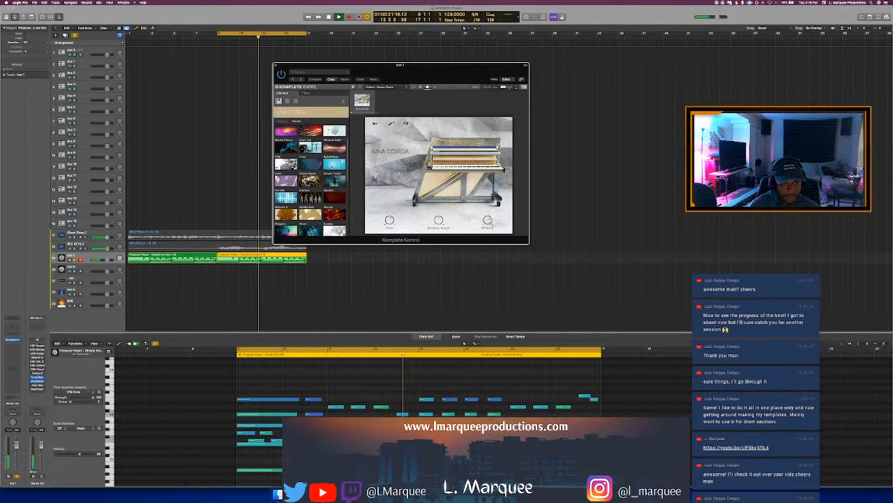
pyautogui.click(334, 148)
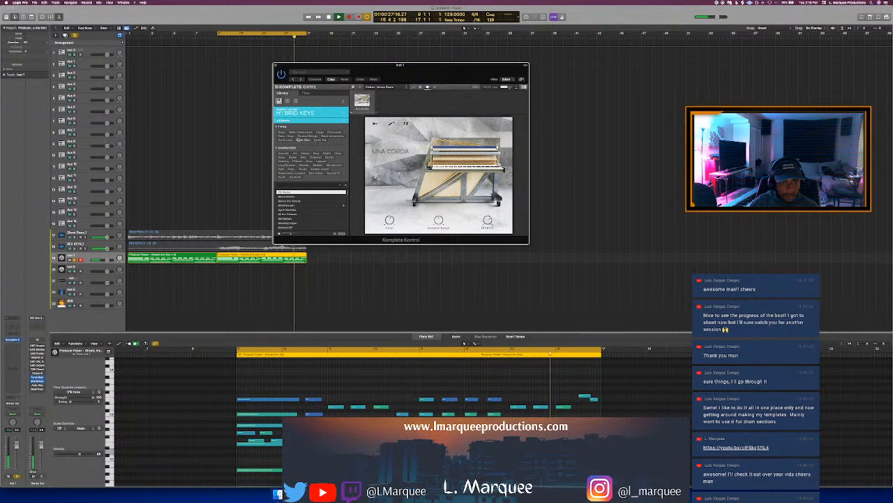
pyautogui.click(286, 136)
pyautogui.scroll(-20, 306, 218)
pyautogui.click(306, 219)
pyautogui.click(299, 215)
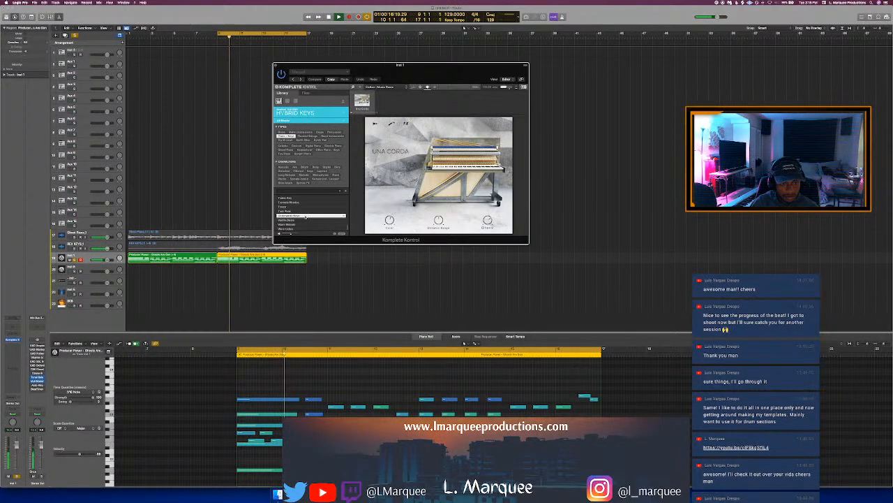
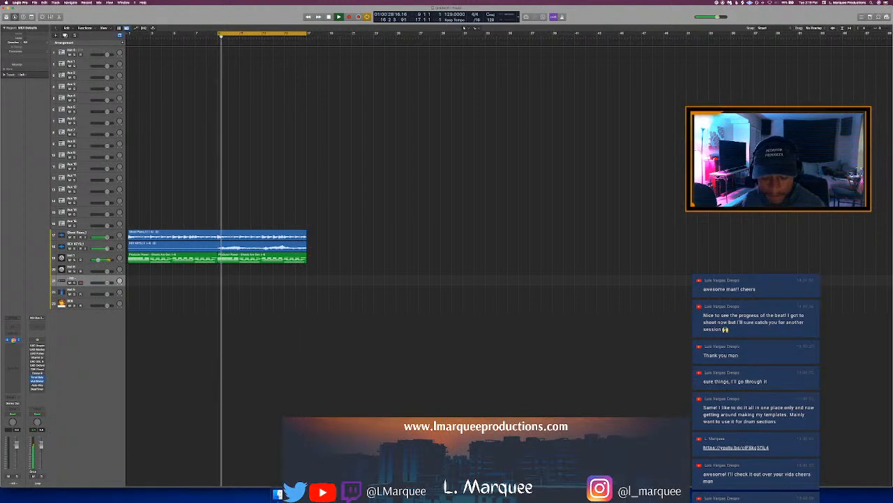
# Open Maschine 2 on the first instrument track and bring up a Finder window beside it
pyautogui.click(13, 340)
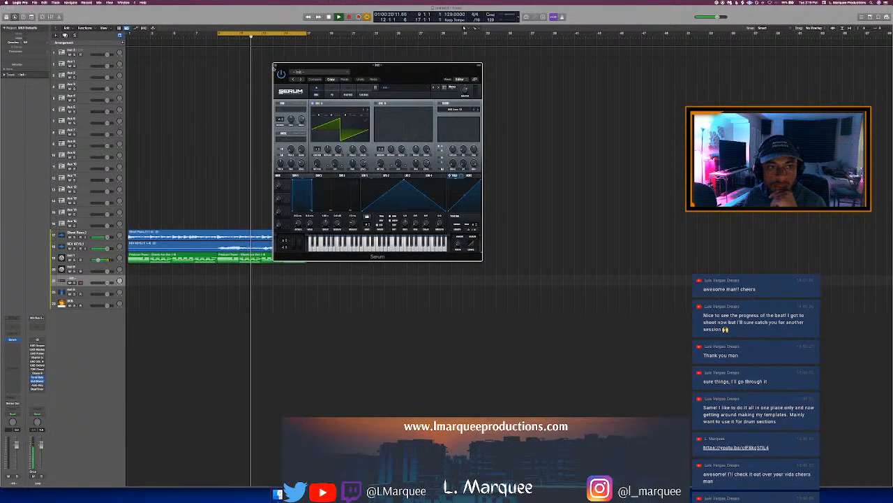
pyautogui.click(275, 66)
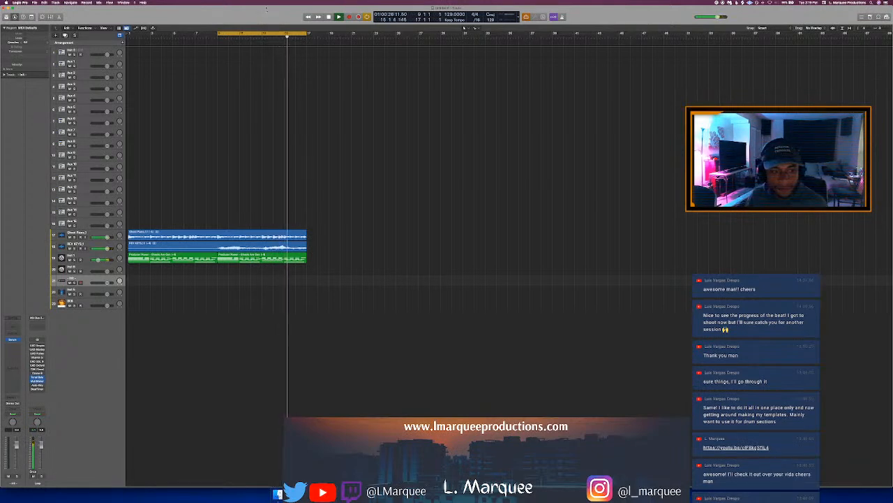
pyautogui.click(89, 52)
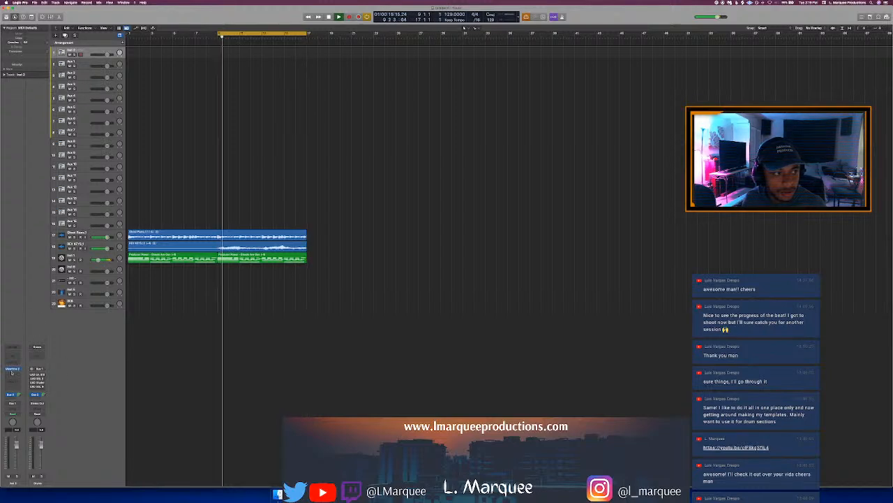
pyautogui.click(278, 493)
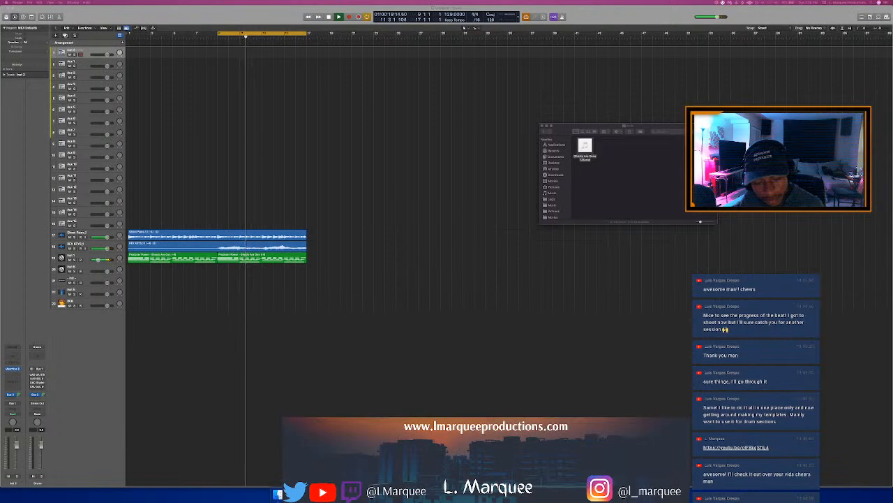
pyautogui.press('super+Tab')
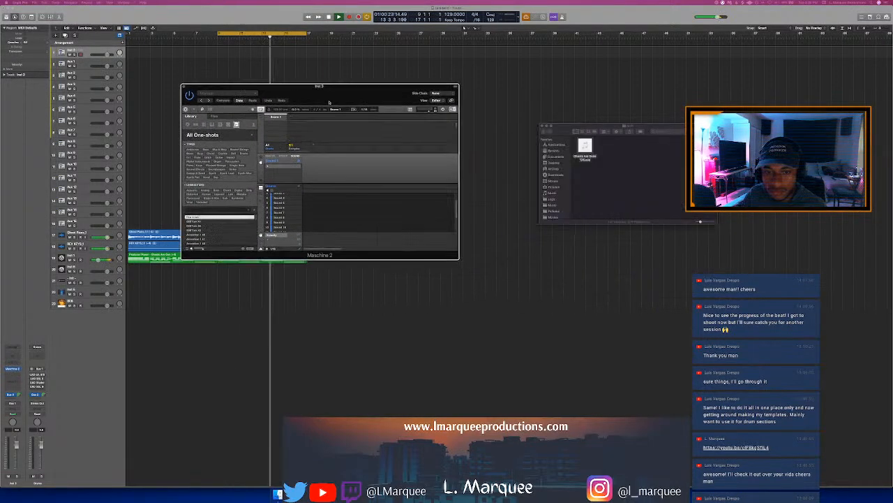
# In Finder, go to Music > Drum Samples > Verzus 1 - Timbo x Swizzy > One Shots and open its Snares & Claps folder
pyautogui.click(553, 207)
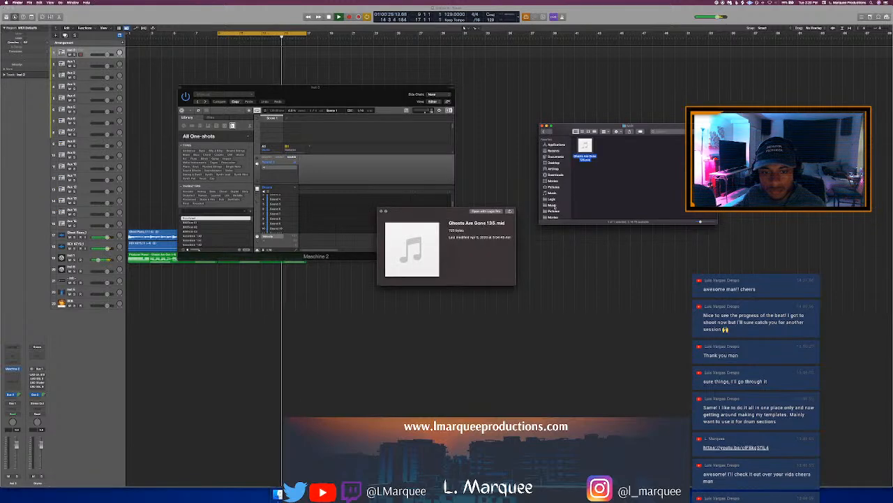
pyautogui.scroll(5, 600, 193)
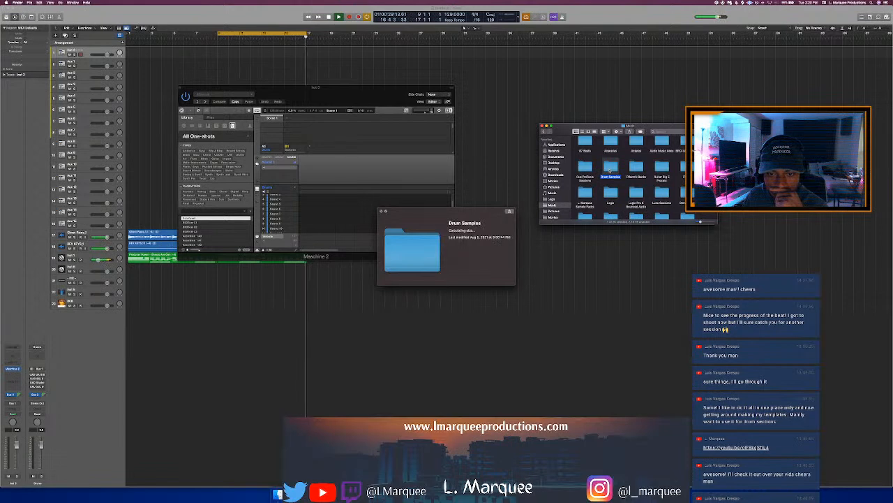
pyautogui.doubleClick(610, 168)
pyautogui.scroll(-5, 634, 178)
pyautogui.scroll(-10, 633, 180)
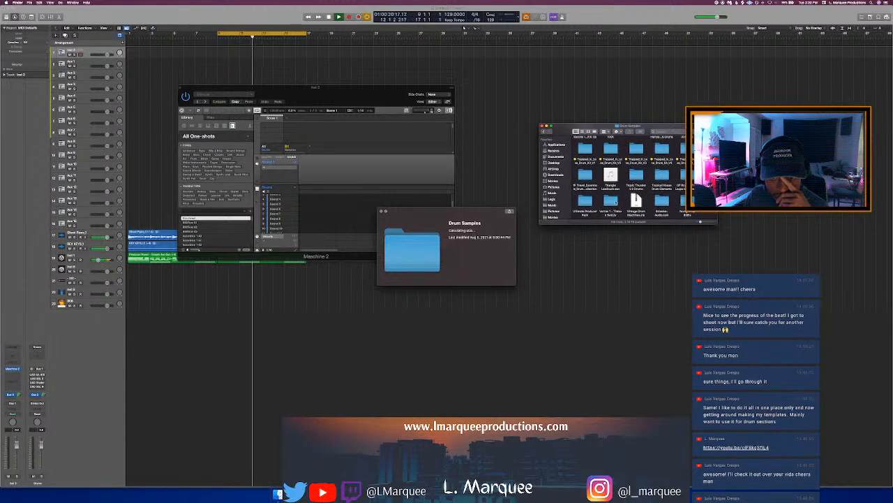
pyautogui.doubleClick(611, 201)
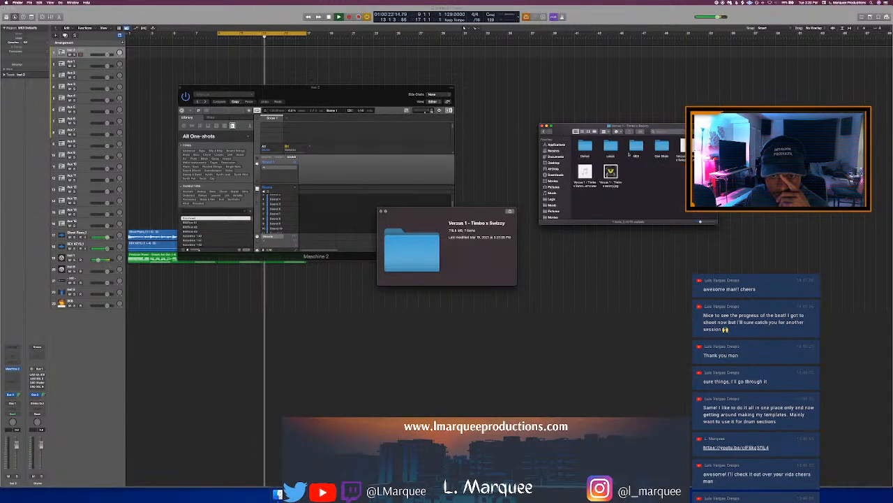
pyautogui.doubleClick(661, 147)
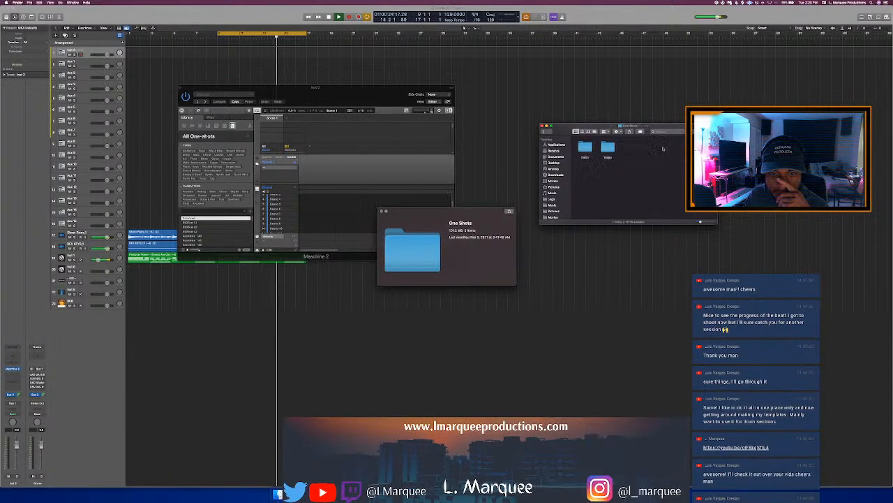
pyautogui.doubleClick(608, 147)
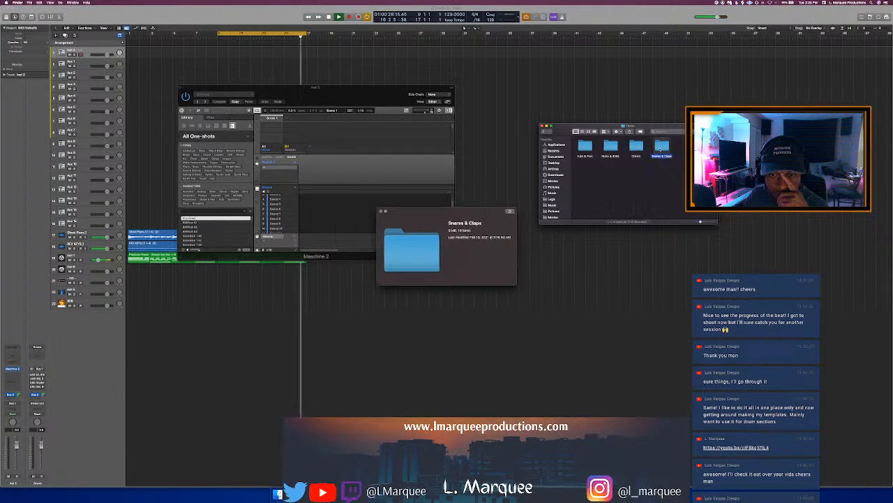
pyautogui.doubleClick(661, 148)
# Audition several of the TIMO snare samples in the Snares & Claps folder against the loops
pyautogui.click(661, 174)
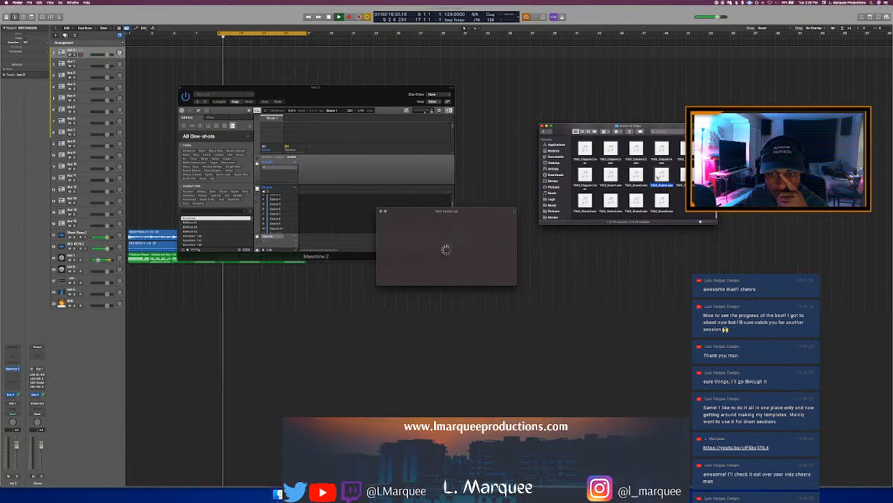
pyautogui.click(637, 180)
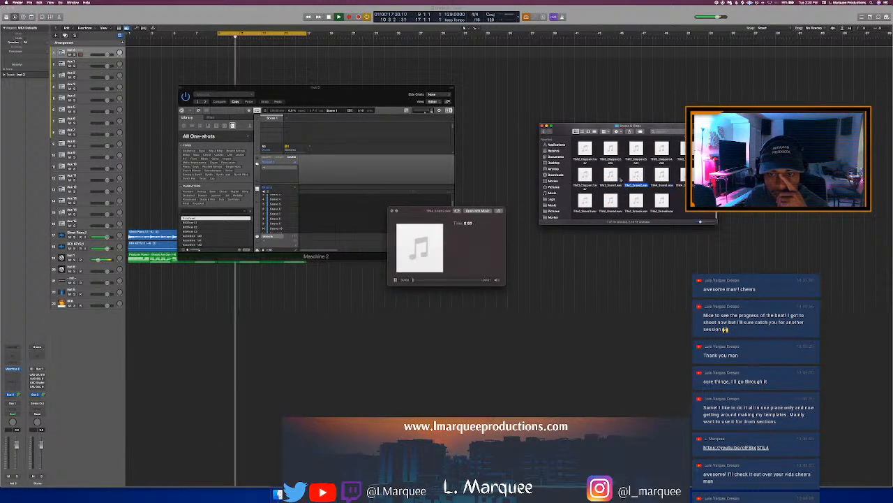
pyautogui.click(615, 180)
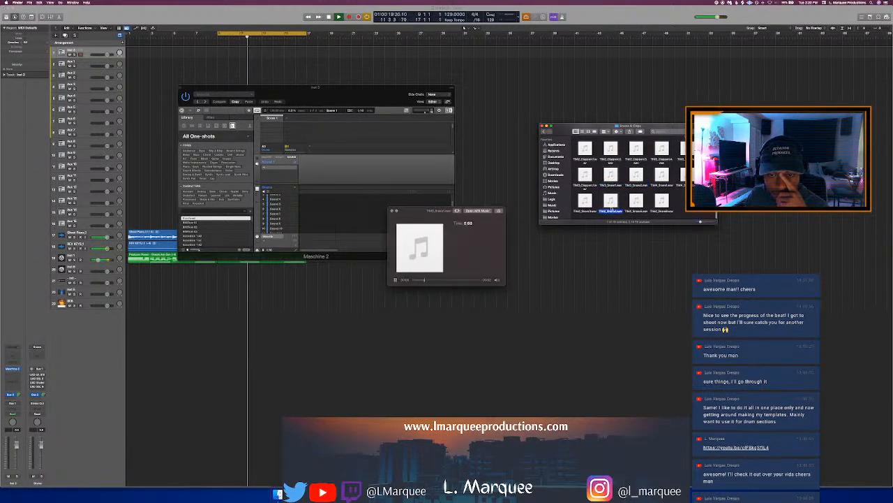
pyautogui.click(633, 207)
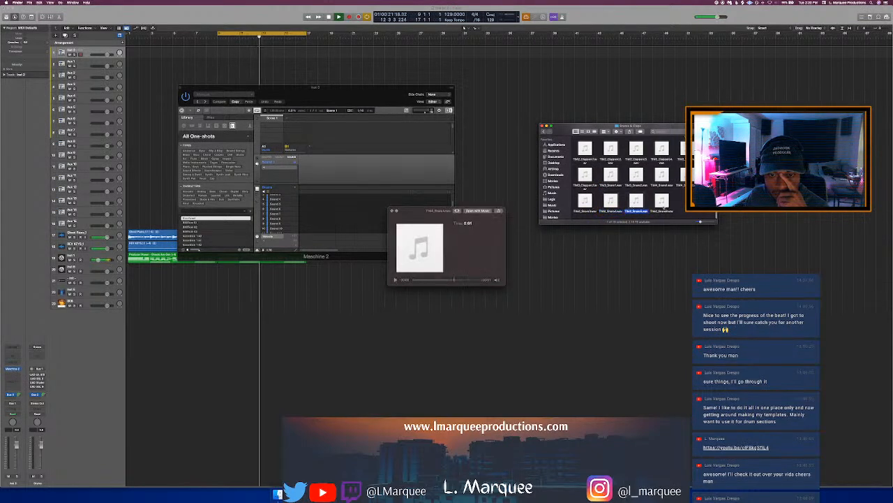
pyautogui.click(661, 206)
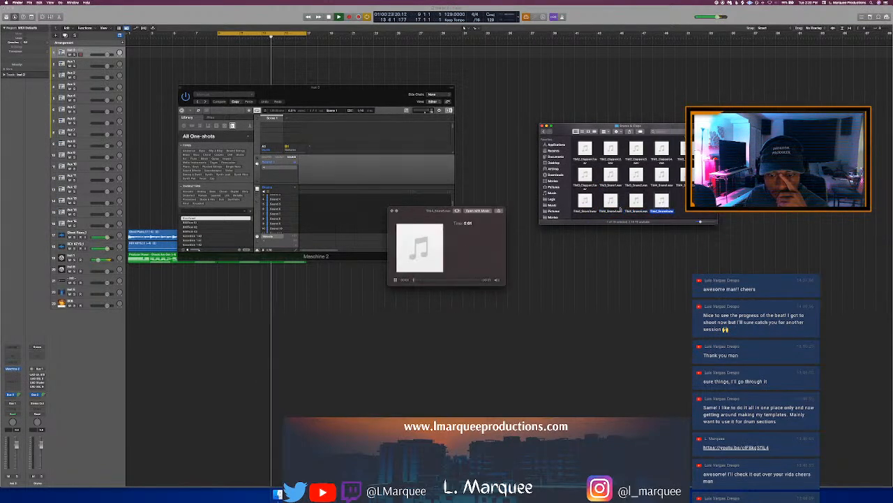
pyautogui.click(586, 204)
# Preview the TIMO_Clapper sample at the start of the second row and load it onto Sound 1 in Maschine 2
pyautogui.click(587, 183)
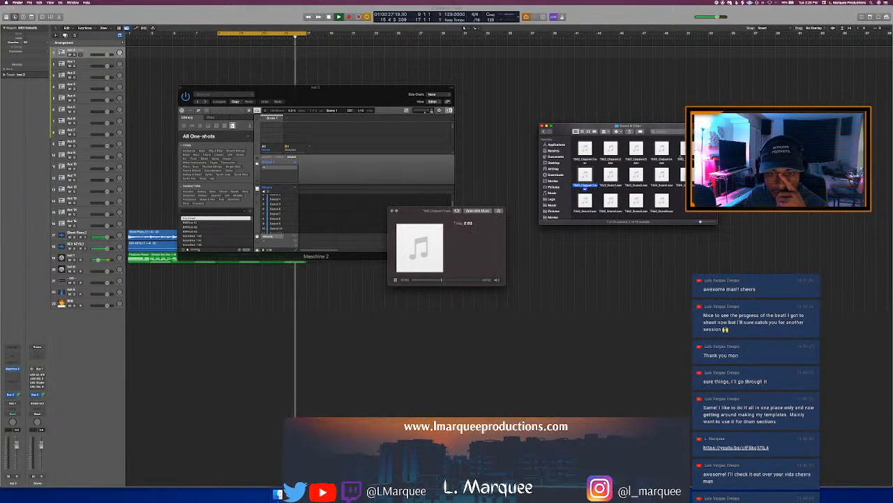
pyautogui.click(585, 183)
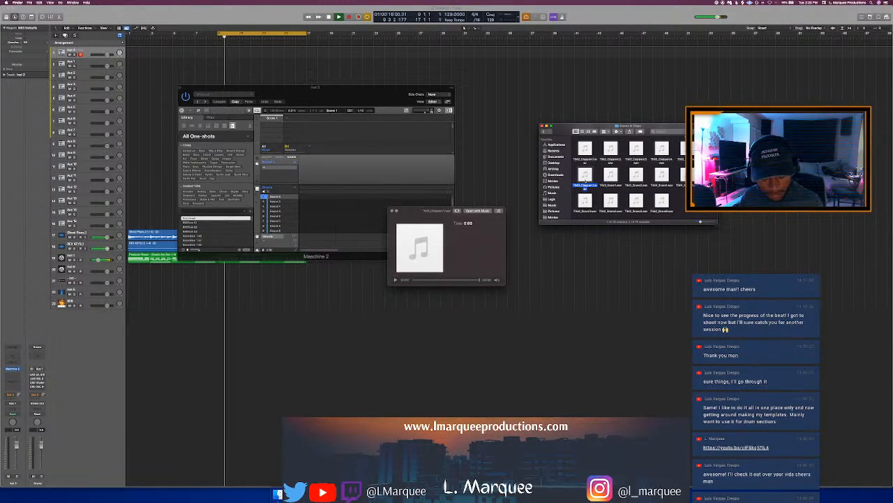
pyautogui.moveTo(586, 183); pyautogui.dragTo(290, 199)
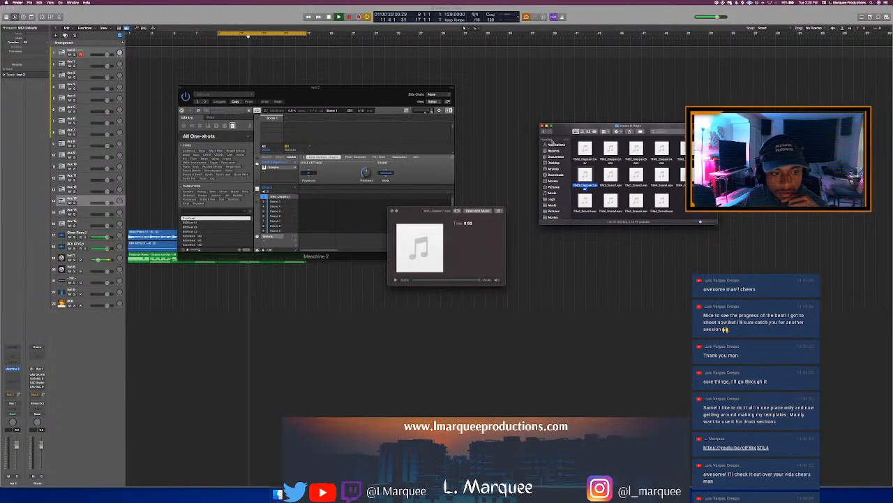
# In Finder, return to the Drum Samples folder and open the Slap Experts - Curtiss King - CONUNDRUM (Sampler) folder
pyautogui.click(544, 132)
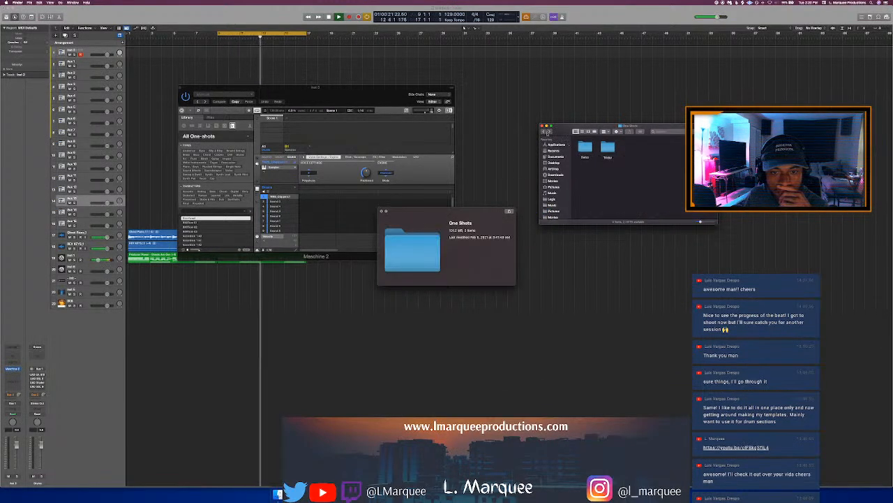
pyautogui.click(543, 132)
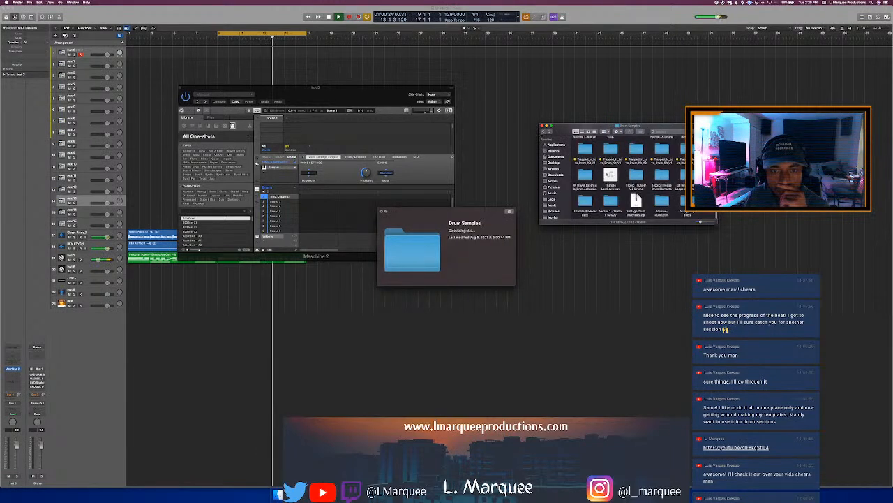
pyautogui.scroll(10, 585, 202)
pyautogui.scroll(2, 585, 213)
pyautogui.scroll(8, 585, 213)
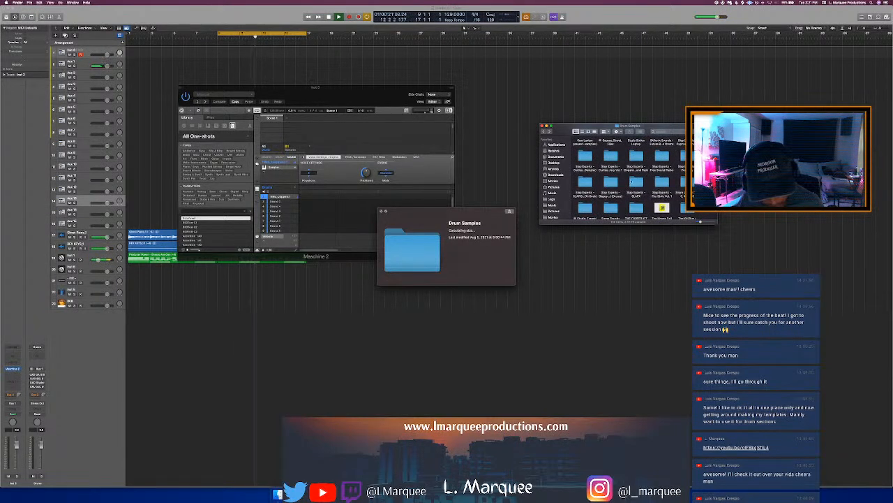
pyautogui.doubleClick(583, 157)
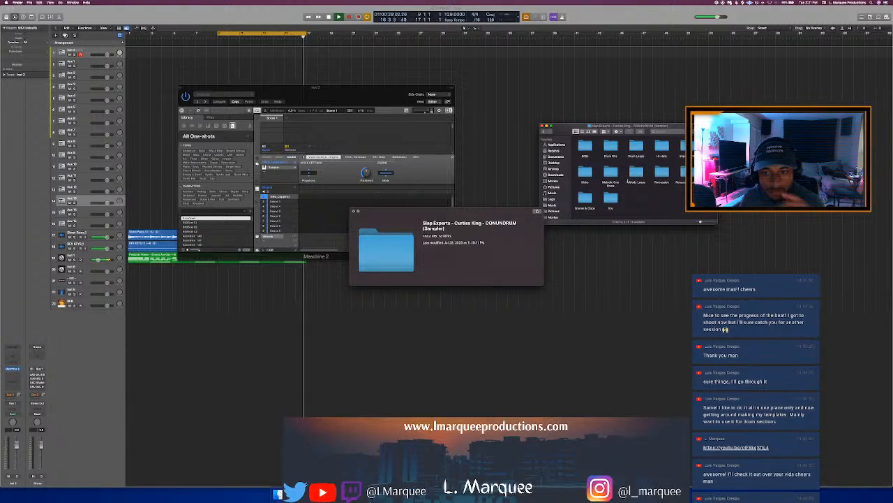
# Open the CONUNDRUM kit's Snares & Claps folder and audition its samples against the loops
pyautogui.doubleClick(587, 199)
pyautogui.click(585, 173)
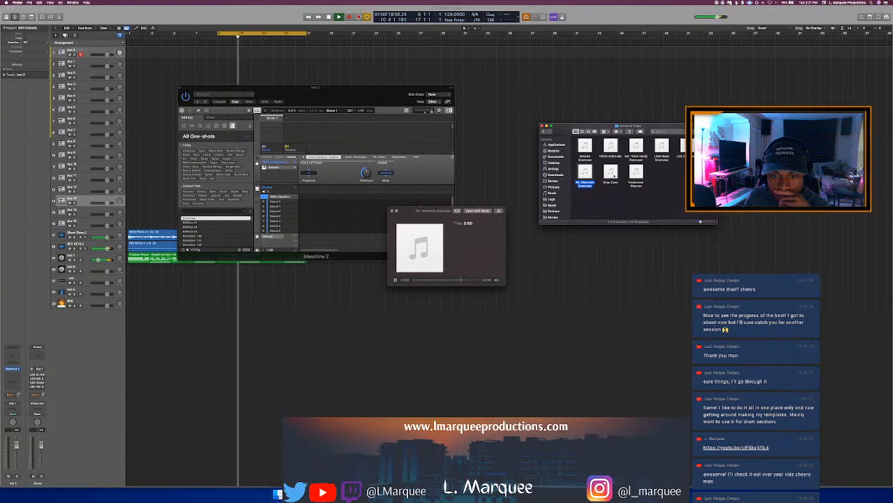
pyautogui.press('Right')
pyautogui.click(681, 158)
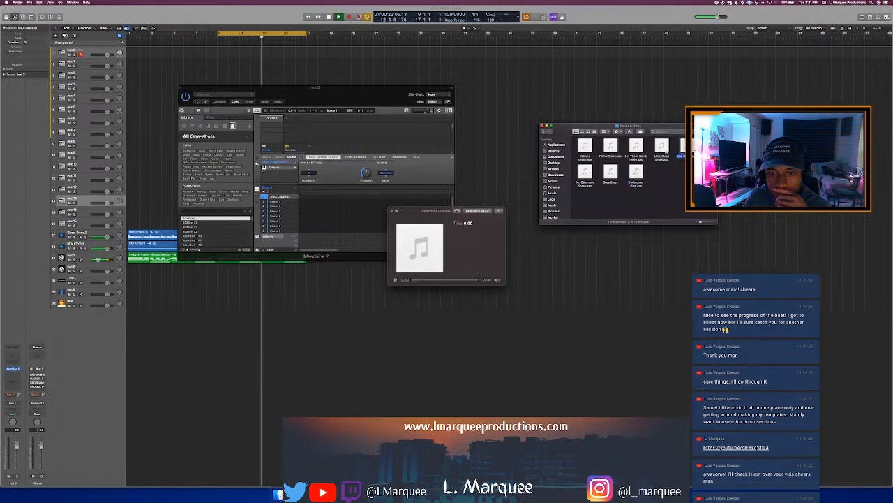
pyautogui.press('Left')
pyautogui.press('Left')
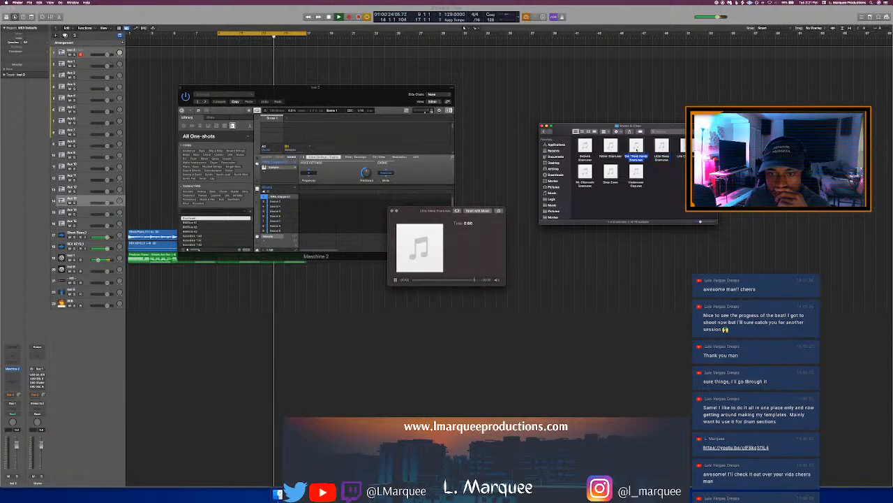
pyautogui.press('Left')
pyautogui.press('Left')
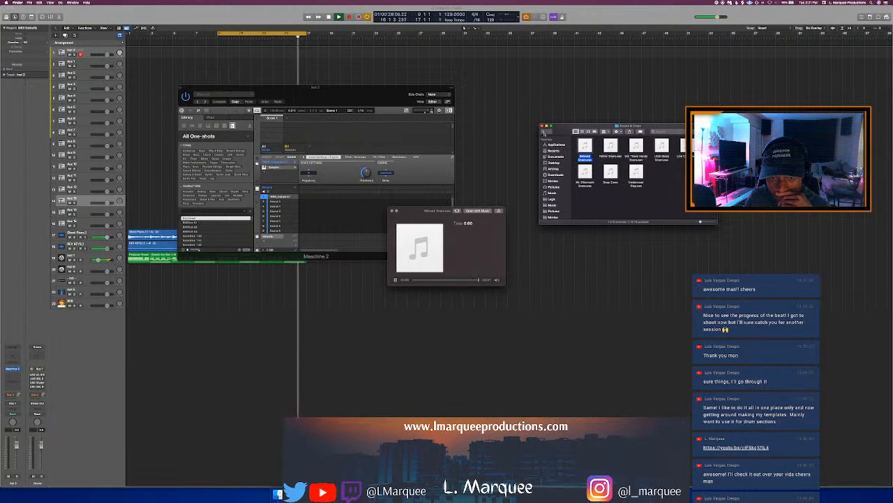
# Open the CONUNDRUM kit's Kicks folder and audition its kick samples
pyautogui.click(544, 132)
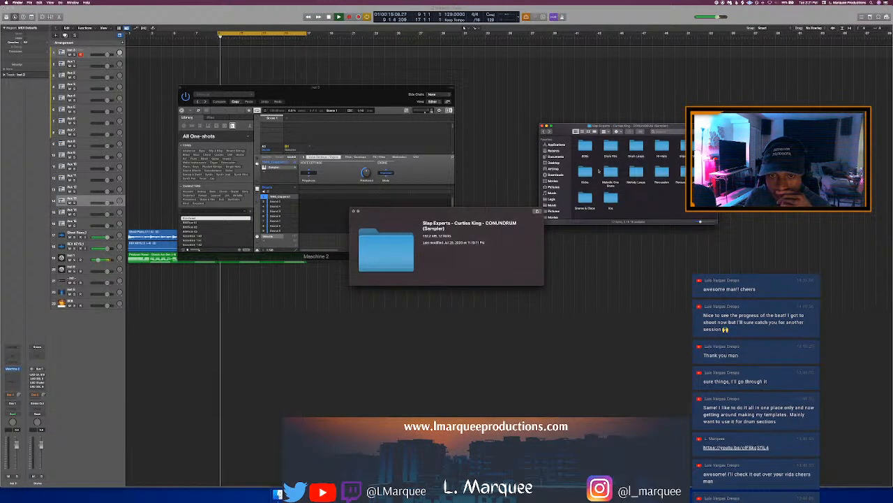
pyautogui.doubleClick(585, 174)
pyautogui.click(587, 146)
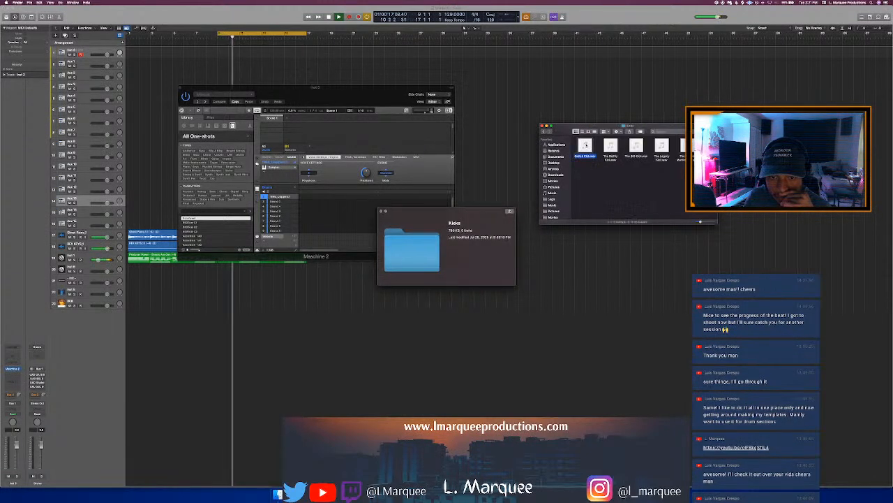
pyautogui.click(612, 150)
pyautogui.press('Right')
pyautogui.press('Right')
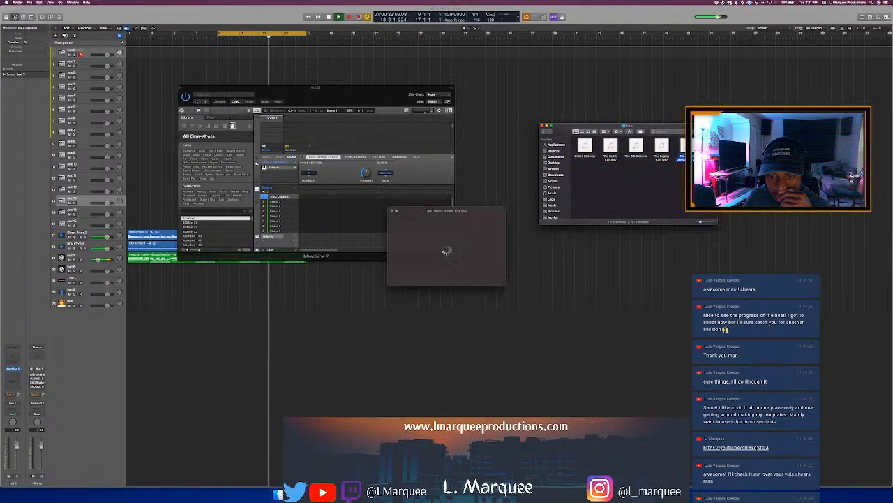
pyautogui.press('Right')
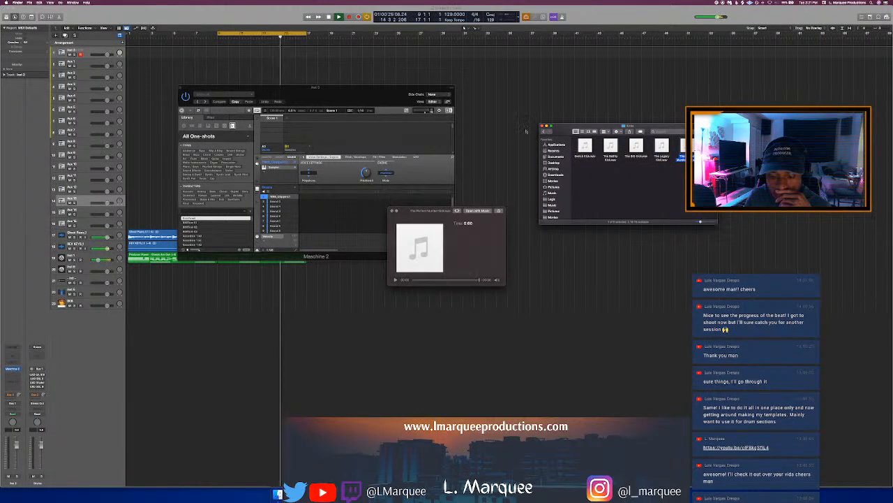
# From Drum Samples, open the Slap Experts - Dopamine Sound Pack's Snares folder and audition the first few samples
pyautogui.click(543, 132)
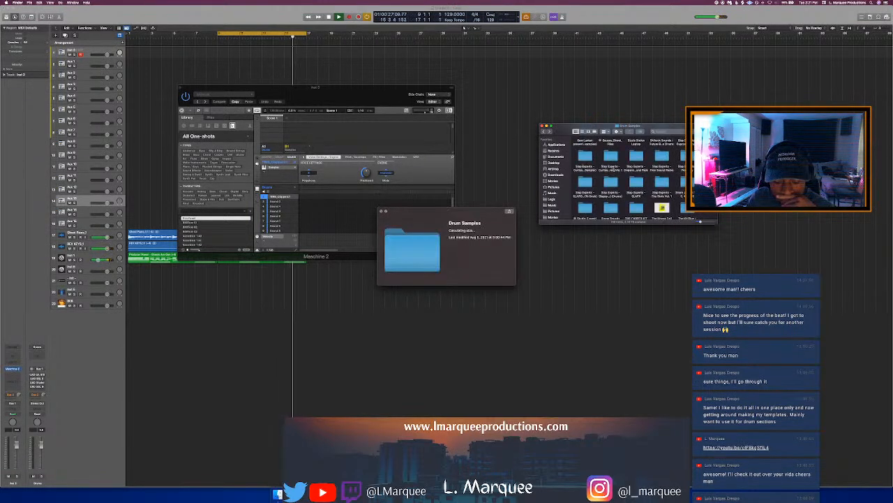
pyautogui.doubleClick(632, 156)
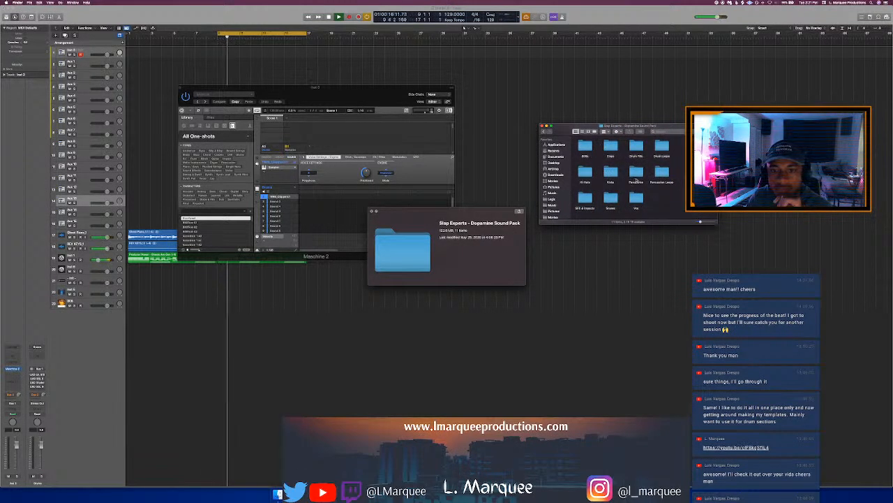
pyautogui.doubleClick(610, 199)
pyautogui.press('Right')
pyautogui.press('Right')
pyautogui.press('Right')
pyautogui.press('Right')
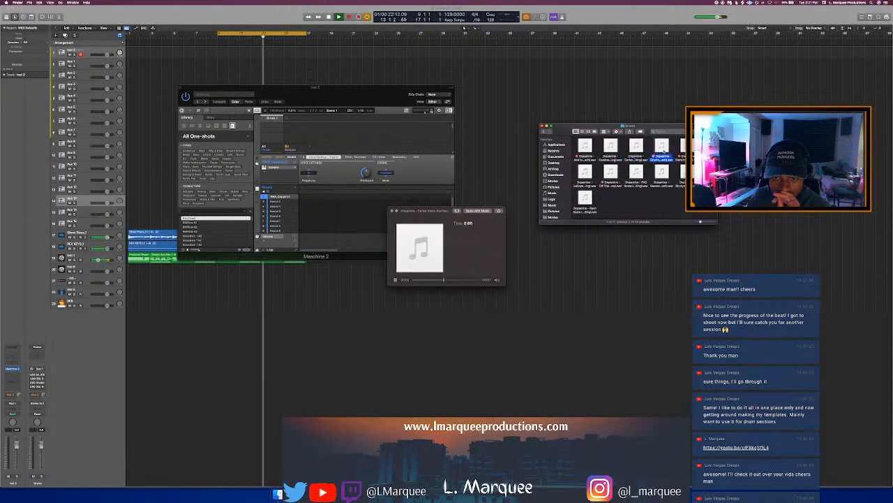
pyautogui.press('Right')
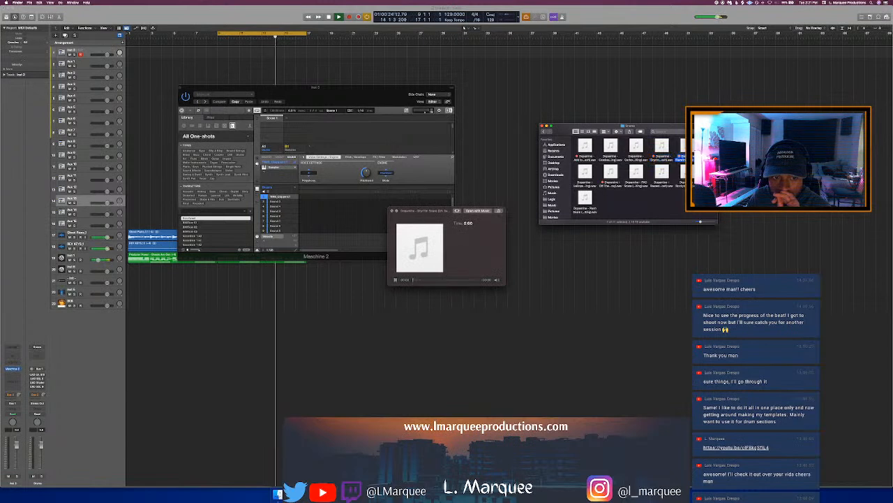
# Layer the fourth Dopamine snare sample with the clap in the zone list of Maschine's Sound 1
pyautogui.click(654, 148)
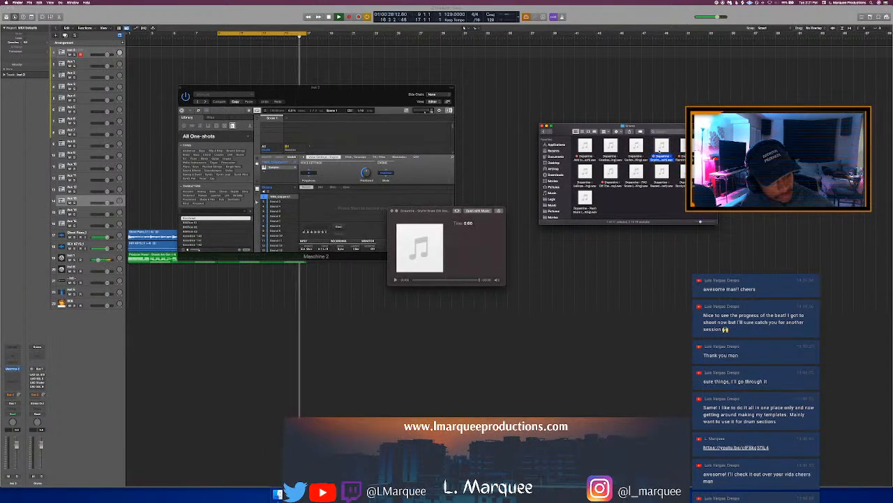
pyautogui.moveTo(661, 150); pyautogui.dragTo(304, 202)
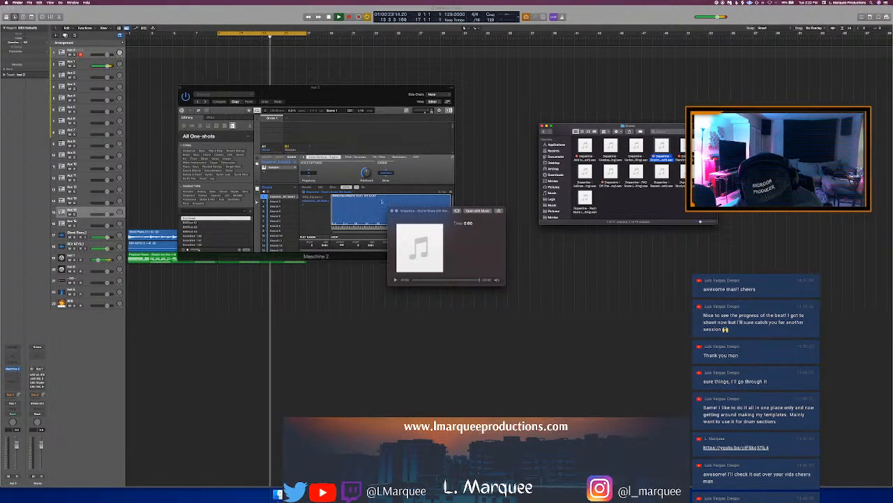
pyautogui.click(382, 201)
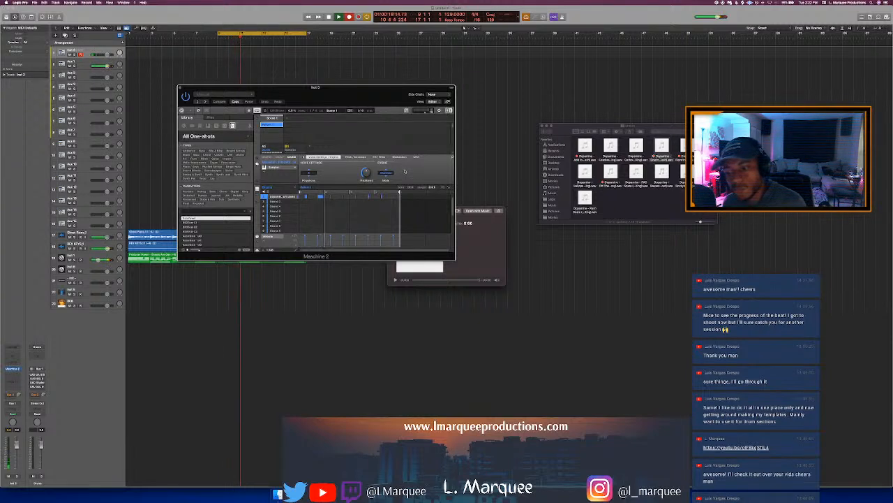
# Audition three more Dopamine snare samples against the drum pattern
pyautogui.press('space')
pyautogui.click(608, 150)
pyautogui.click(658, 178)
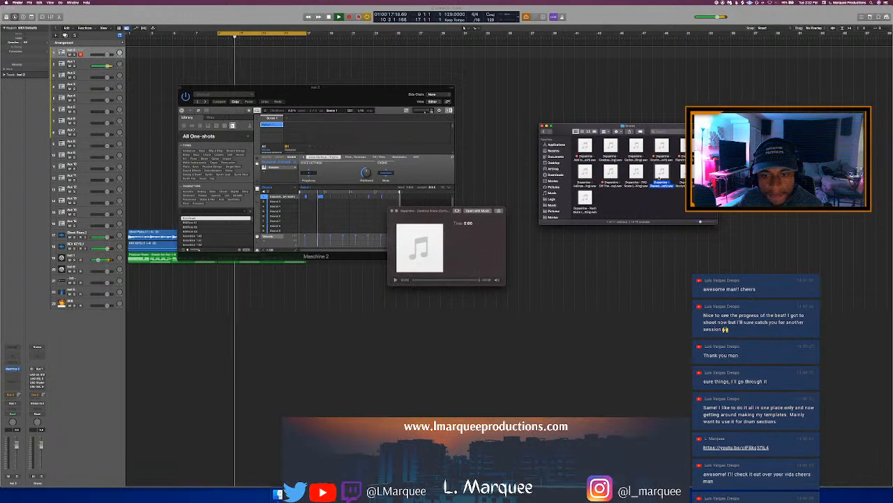
pyautogui.click(684, 177)
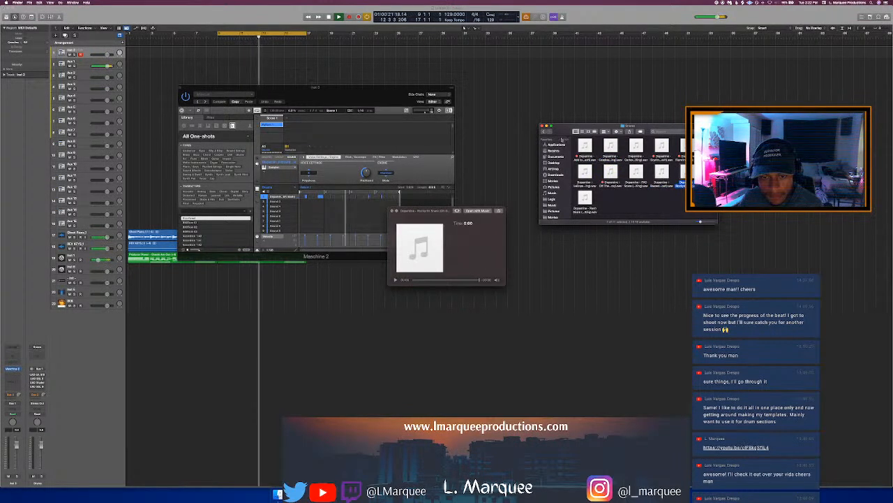
# Return to Drum Samples, open another drum kit's Drum Hits > Hihats folder and preview the third hi-hat sample
pyautogui.click(545, 131)
pyautogui.click(546, 131)
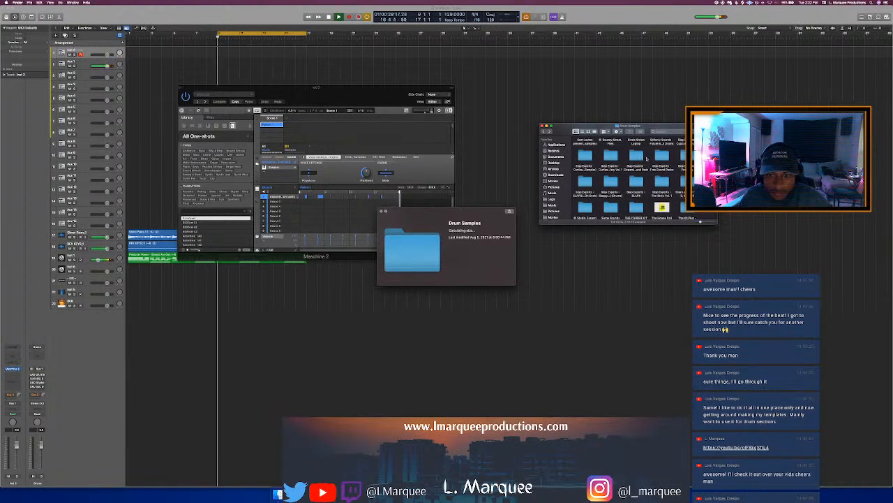
pyautogui.scroll(3, 641, 161)
pyautogui.scroll(5, 646, 159)
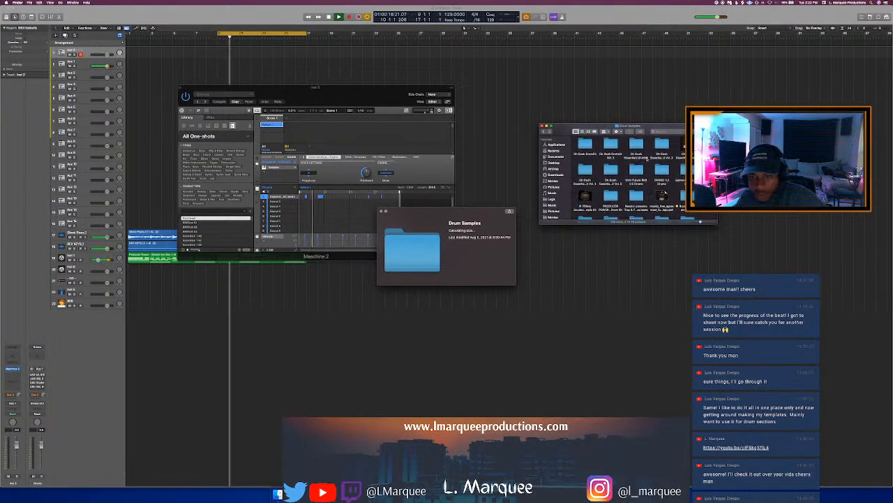
pyautogui.scroll(5, 647, 160)
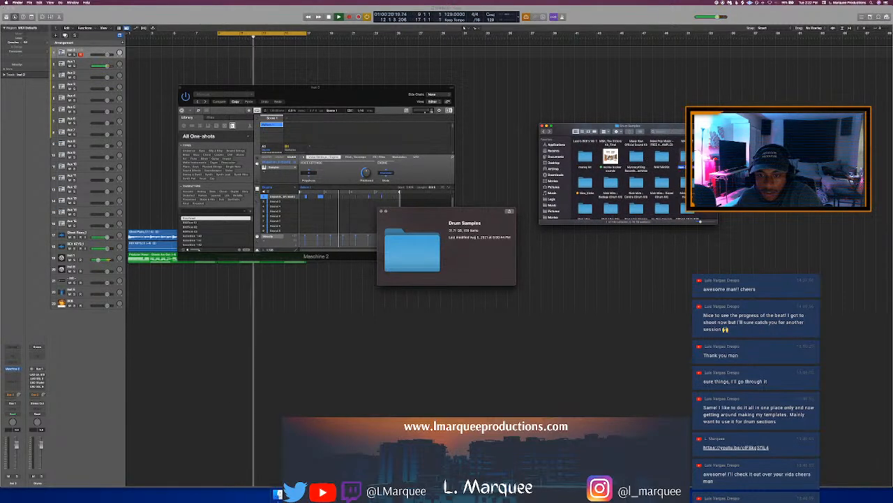
pyautogui.doubleClick(685, 163)
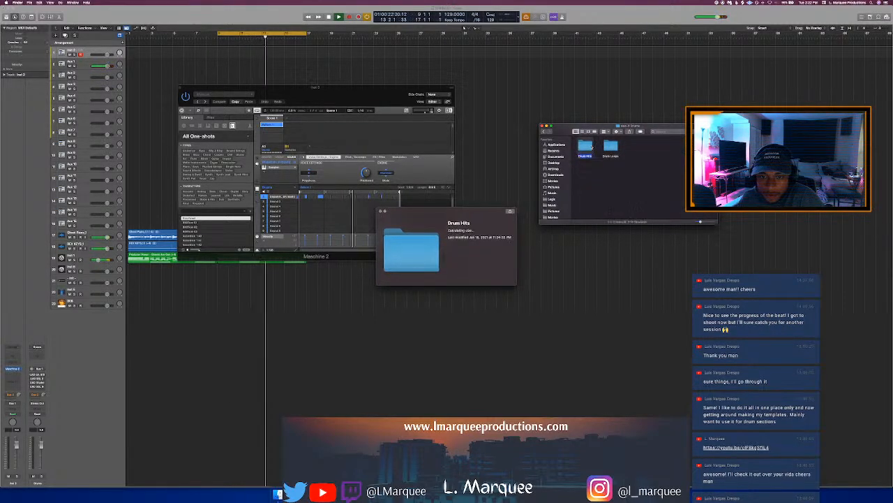
pyautogui.doubleClick(594, 147)
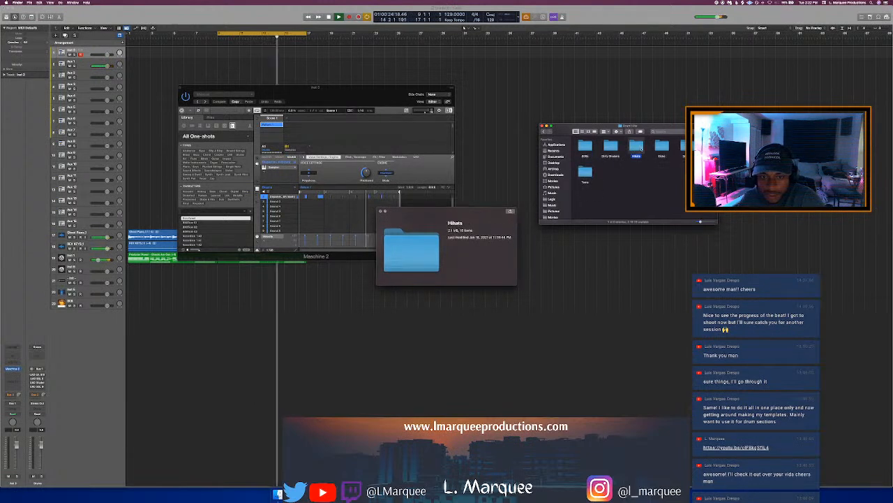
pyautogui.doubleClick(636, 146)
pyautogui.click(636, 148)
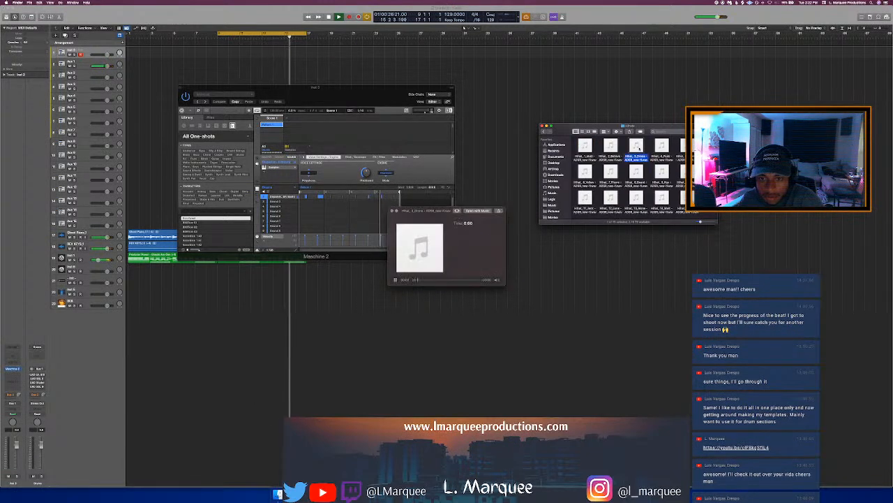
# Audition further hi-hat samples from the Hihats folder against the playing drum pattern
pyautogui.press('Down')
pyautogui.press('Left')
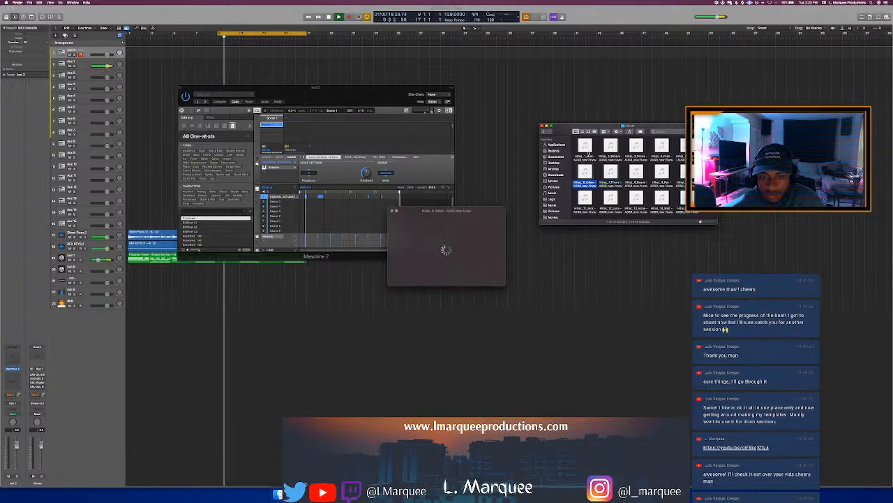
pyautogui.press('Up')
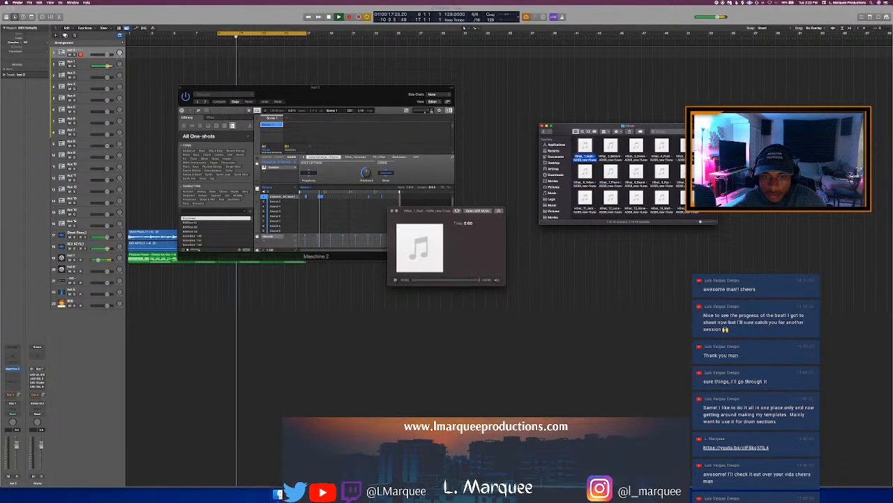
pyautogui.click(701, 173)
pyautogui.click(688, 173)
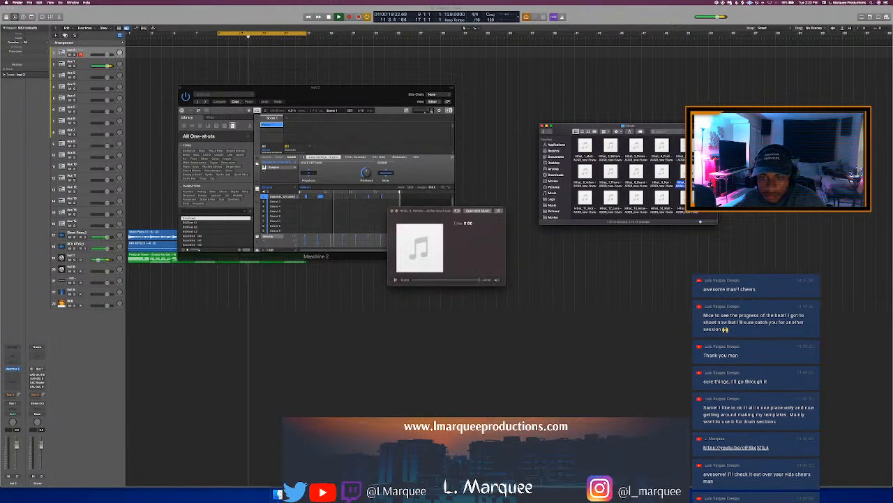
pyautogui.press('Down')
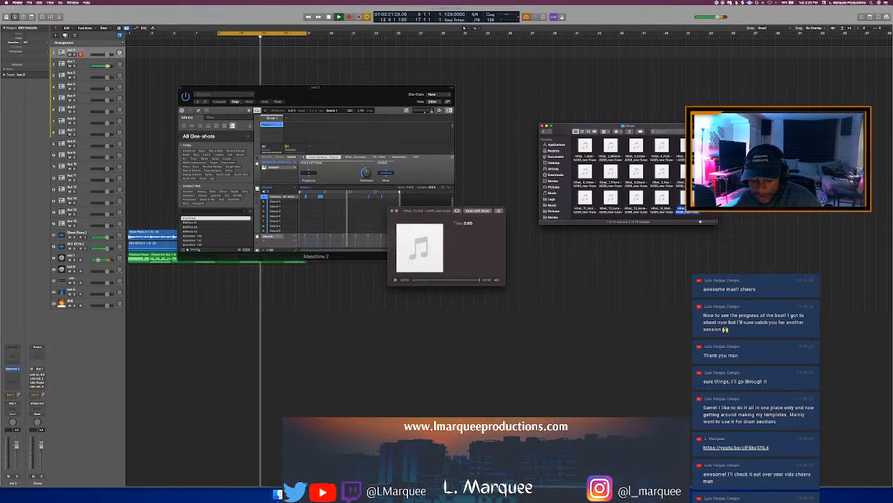
pyautogui.press('Left')
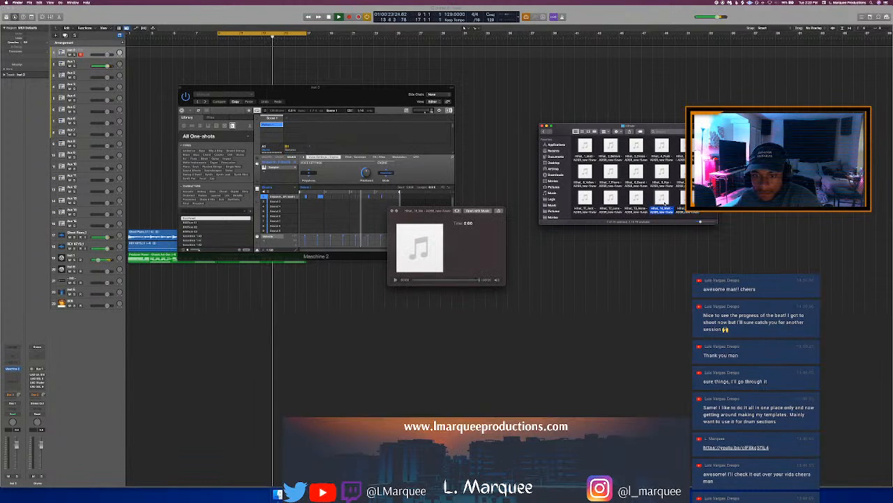
pyautogui.press('Left')
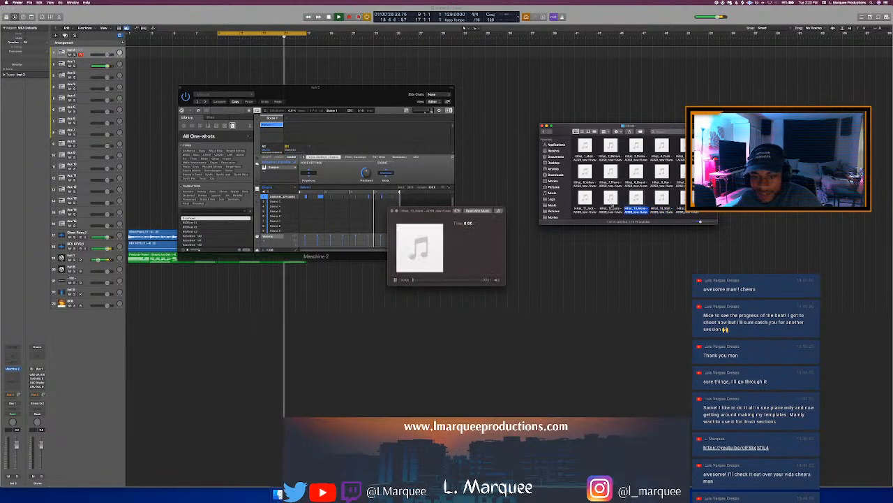
pyautogui.press('Left')
pyautogui.click(584, 202)
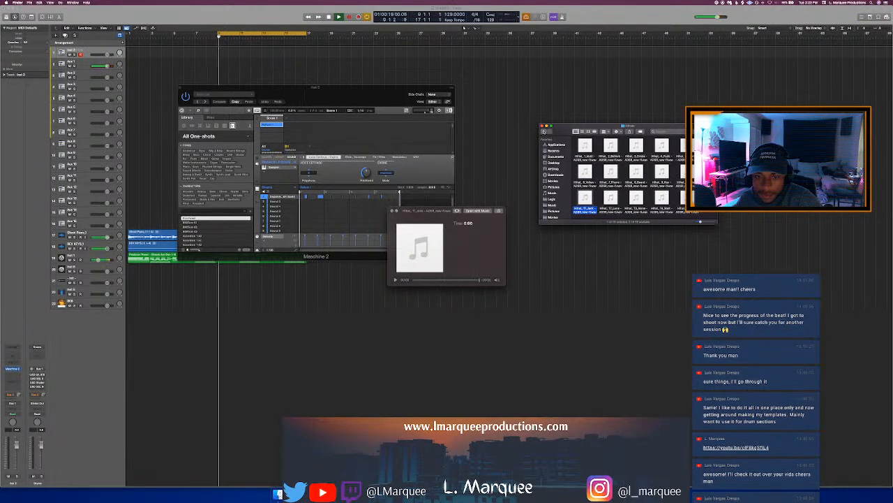
# Return to Drum Hits, open the Kicks folder, preview a kick sample and load it into Maschine's Sound 1
pyautogui.click(544, 131)
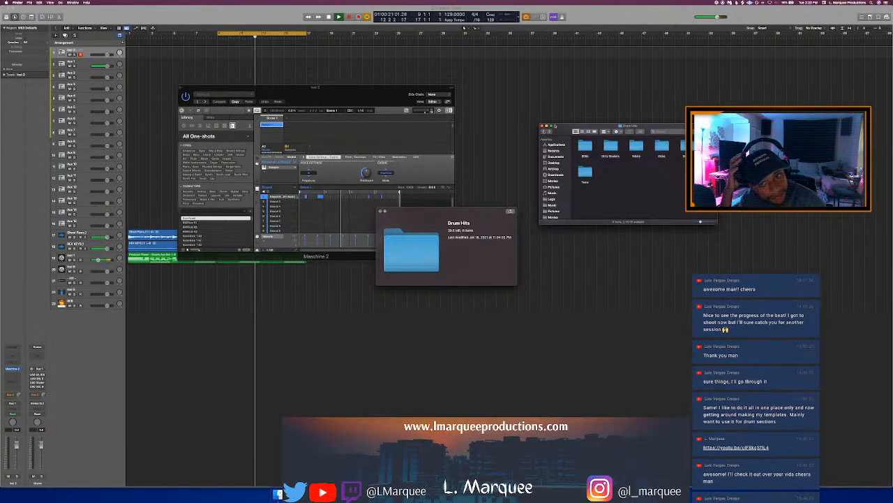
pyautogui.click(659, 145)
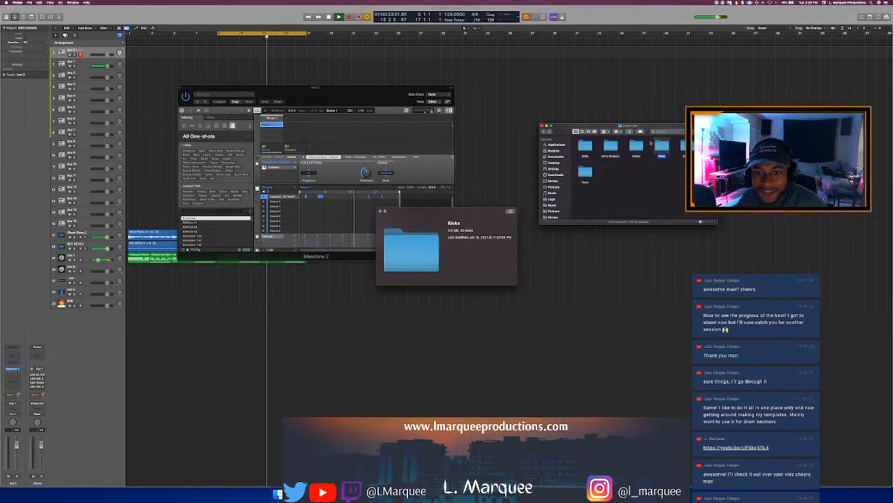
pyautogui.doubleClick(651, 143)
pyautogui.click(660, 149)
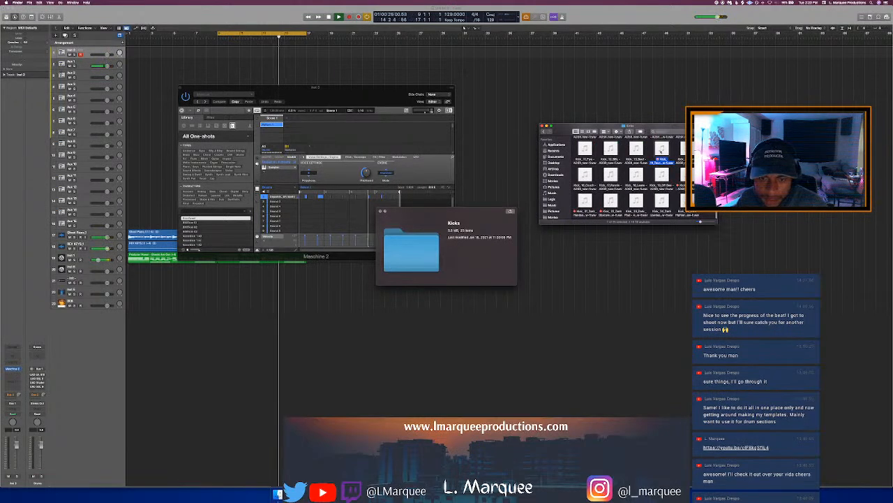
pyautogui.click(686, 176)
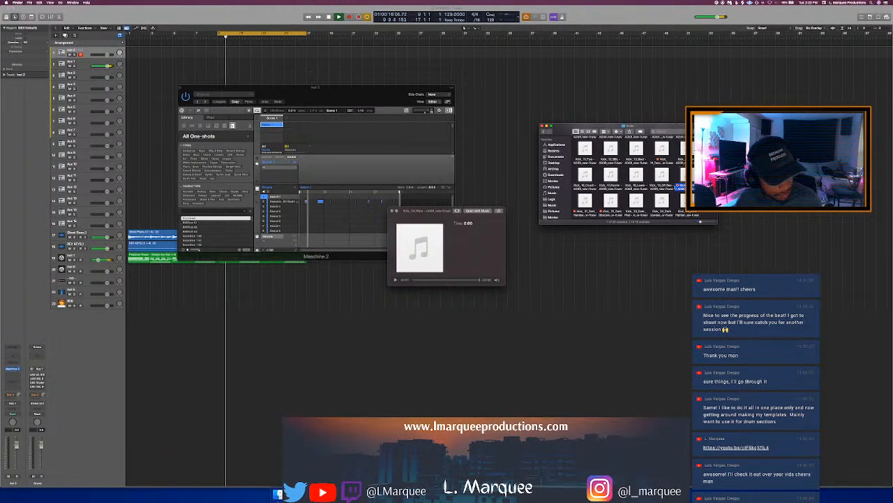
pyautogui.moveTo(687, 175); pyautogui.dragTo(289, 199)
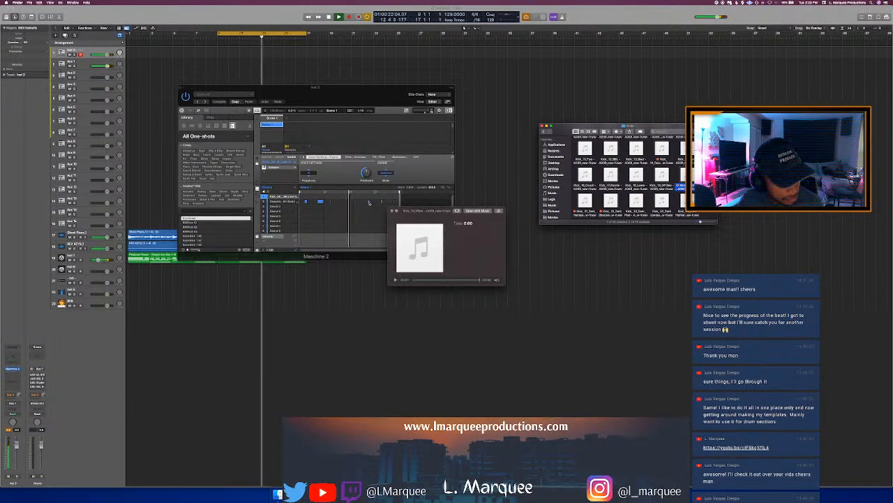
# Compare three of the Dark kick samples and replace Sound 1's kick with the first Dark kick
pyautogui.click(608, 204)
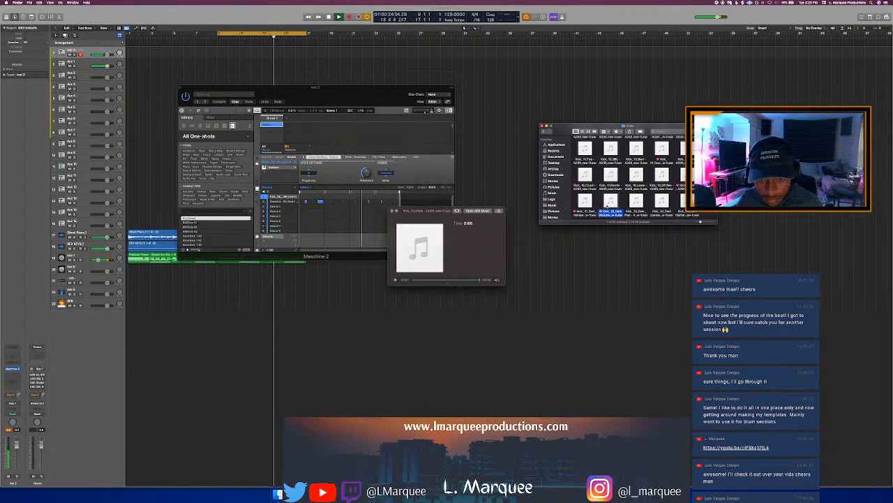
pyautogui.click(589, 205)
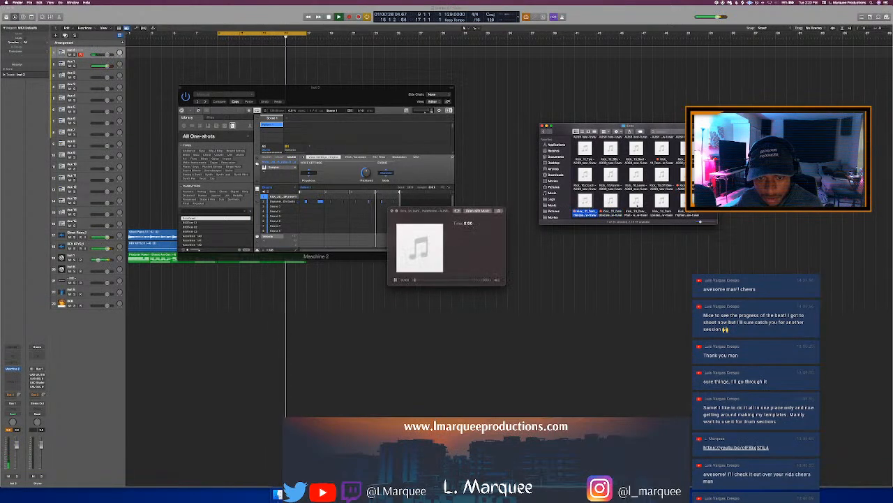
pyautogui.click(636, 205)
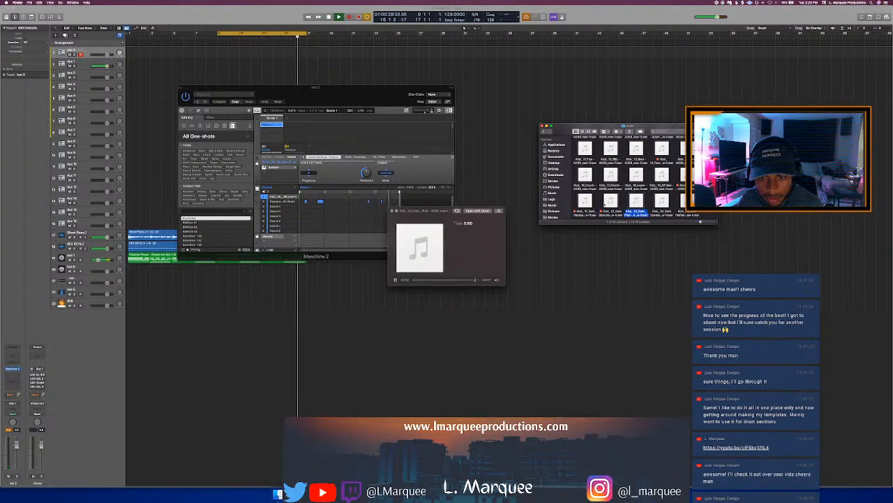
pyautogui.click(586, 207)
pyautogui.moveTo(587, 207); pyautogui.dragTo(279, 198)
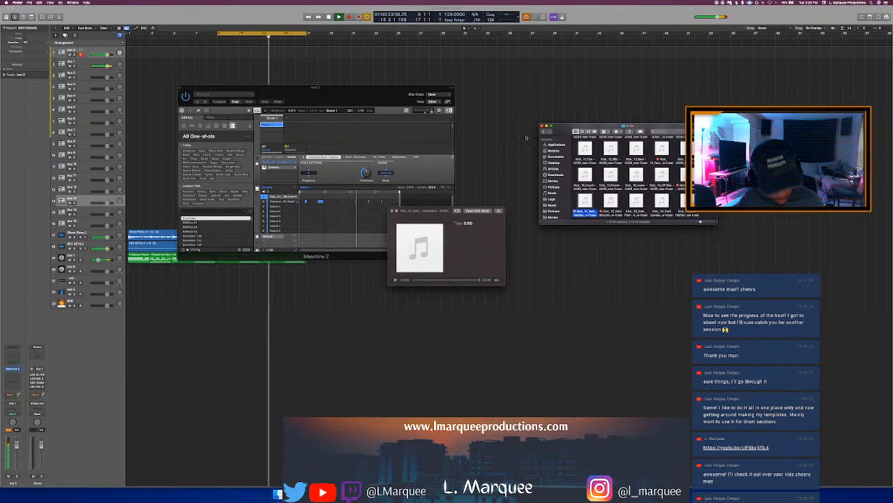
# Return to Drum Samples and open the records sound pack with the cover-art icon, then its may folder
pyautogui.click(542, 132)
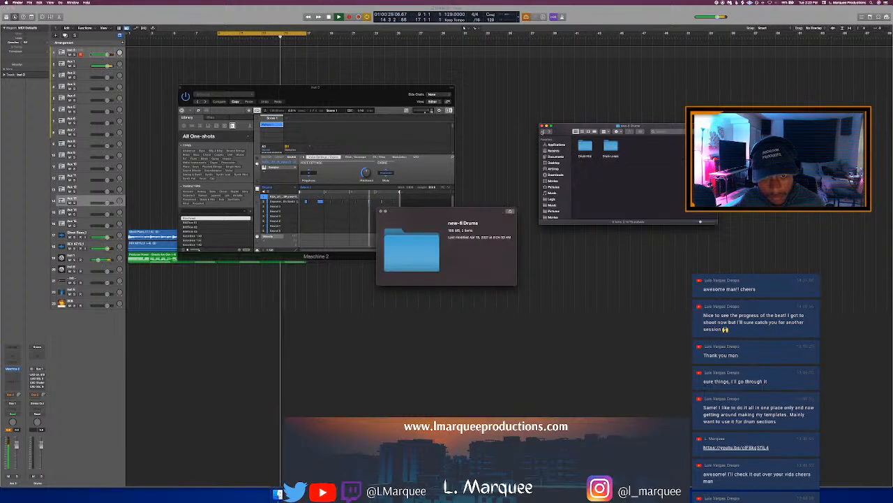
pyautogui.click(544, 131)
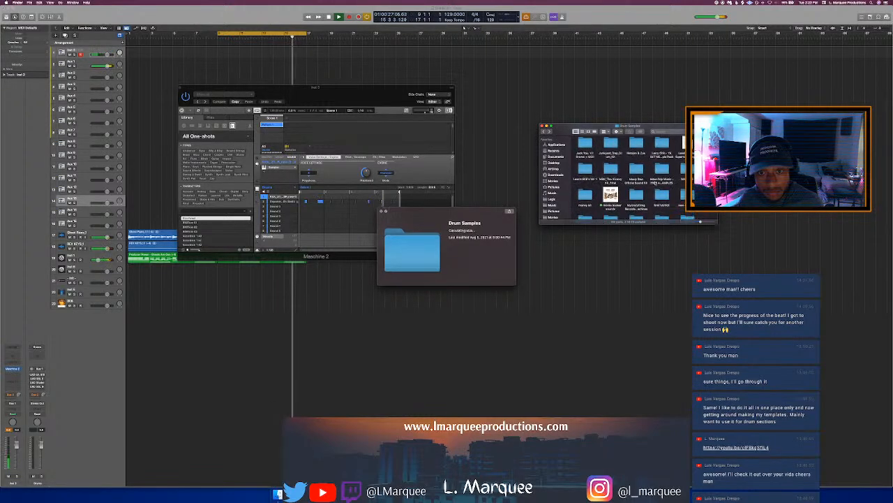
pyautogui.scroll(-2, 654, 183)
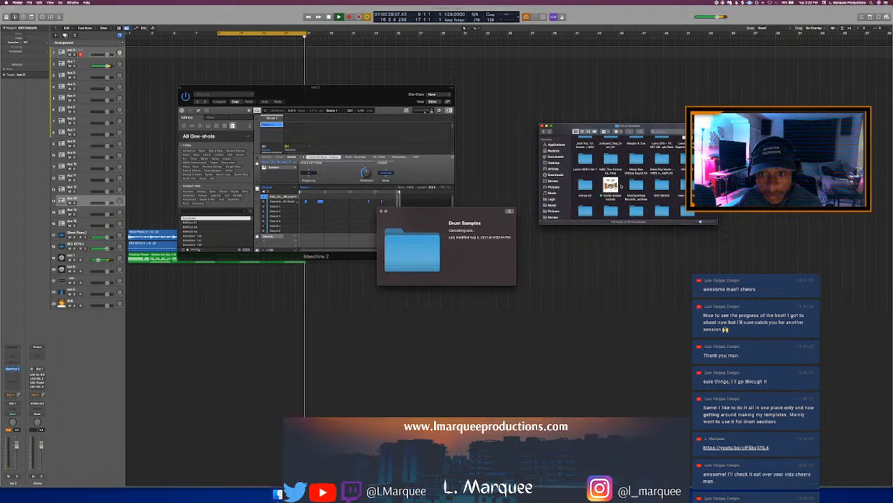
pyautogui.click(611, 184)
pyautogui.doubleClick(610, 184)
pyautogui.click(609, 146)
pyautogui.click(610, 147)
pyautogui.doubleClick(611, 146)
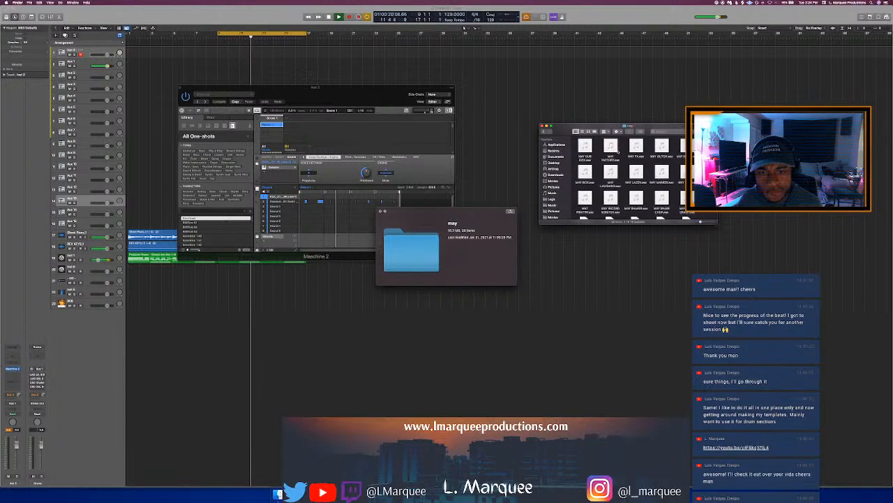
# Audition the percussion, vocal and effect samples in the may folder against the beat, finishing with MAY WHISTLE.wav
pyautogui.click(584, 148)
pyautogui.press('Down')
pyautogui.press('Right')
pyautogui.press('Right')
pyautogui.press('Right')
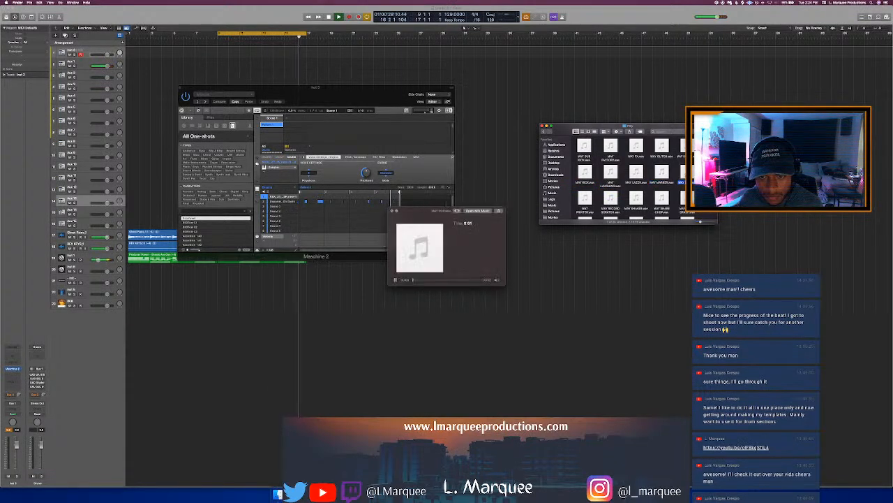
pyautogui.scroll(-5, 664, 182)
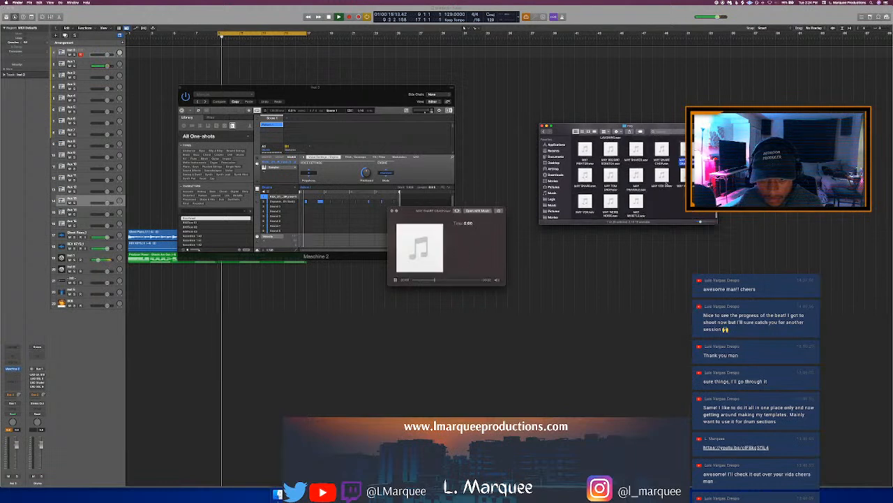
pyautogui.click(664, 168)
pyautogui.click(664, 182)
pyautogui.click(586, 177)
pyautogui.click(614, 207)
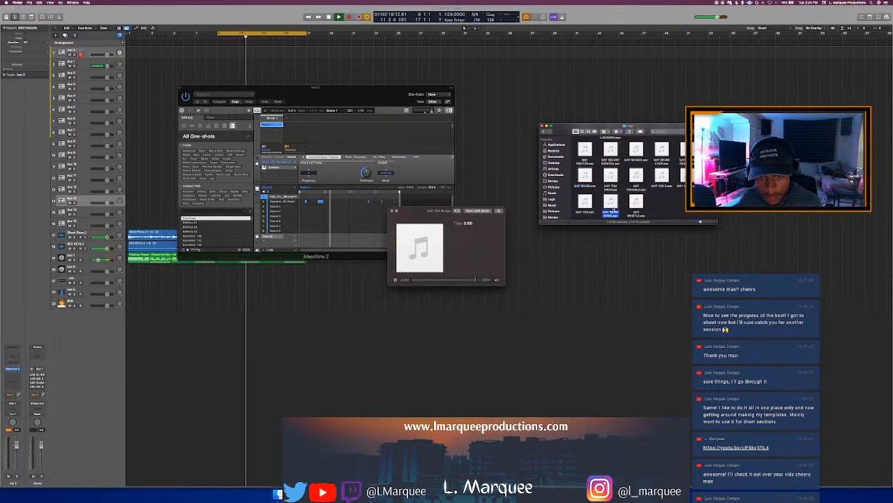
pyautogui.click(635, 203)
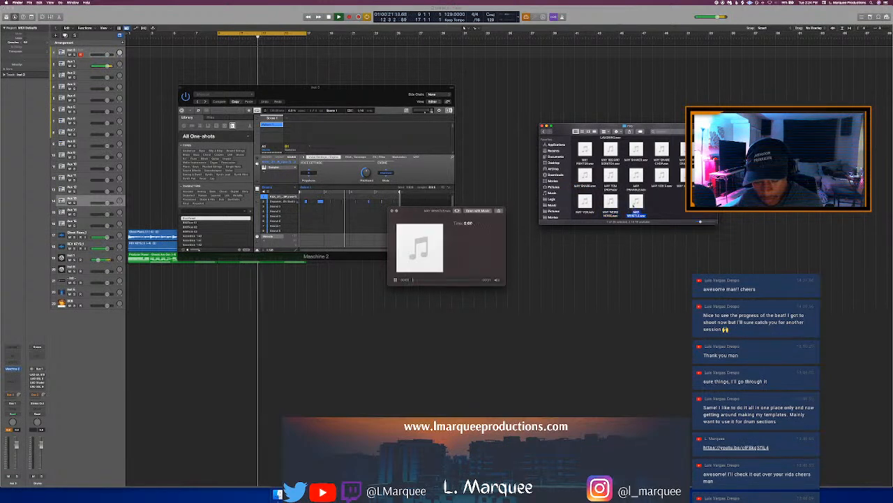
# Preview MAY TRIANGLE.wav, load it into a free Maschine sound slot and add a triangle hit to the pattern
pyautogui.click(636, 180)
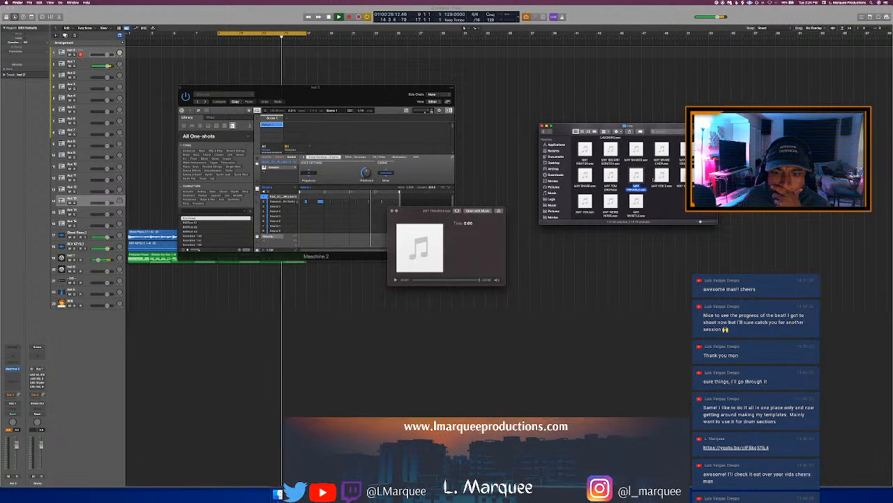
pyautogui.moveTo(647, 177); pyautogui.dragTo(279, 216)
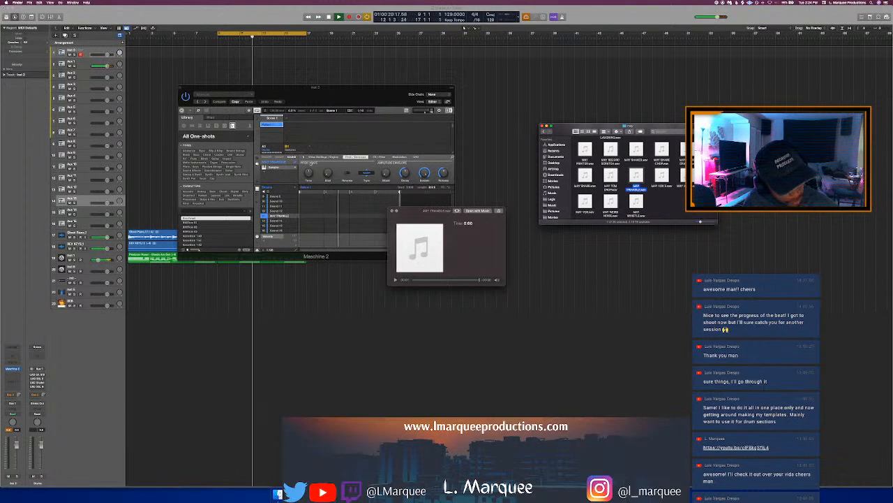
pyautogui.click(367, 257)
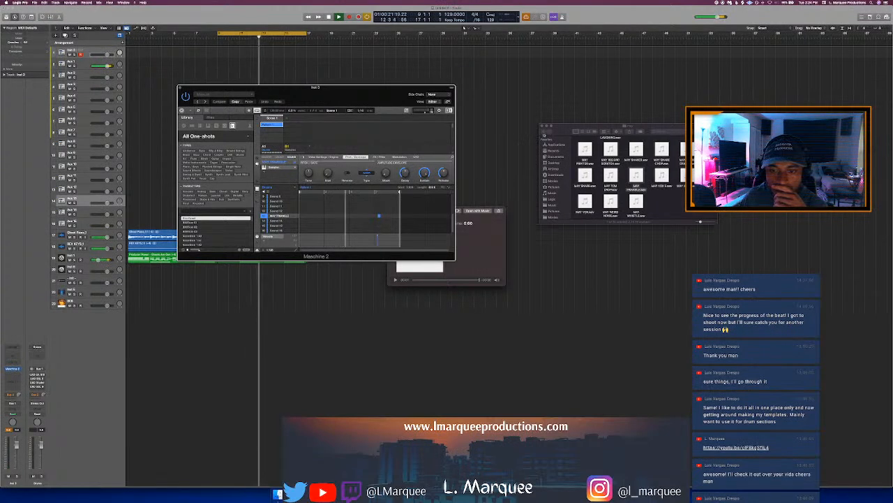
# Go back one folder, open the spin move folder and audition some of its samples
pyautogui.click(544, 131)
pyautogui.doubleClick(659, 148)
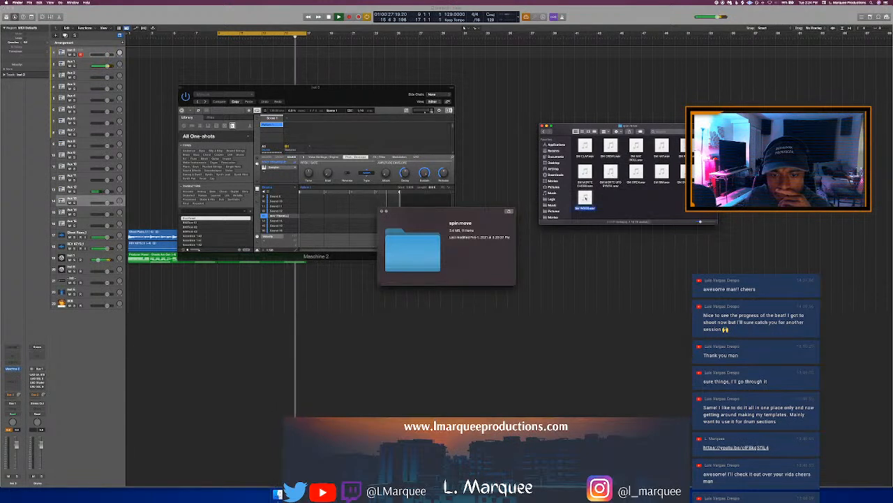
pyautogui.click(593, 203)
pyautogui.click(618, 195)
pyautogui.click(585, 202)
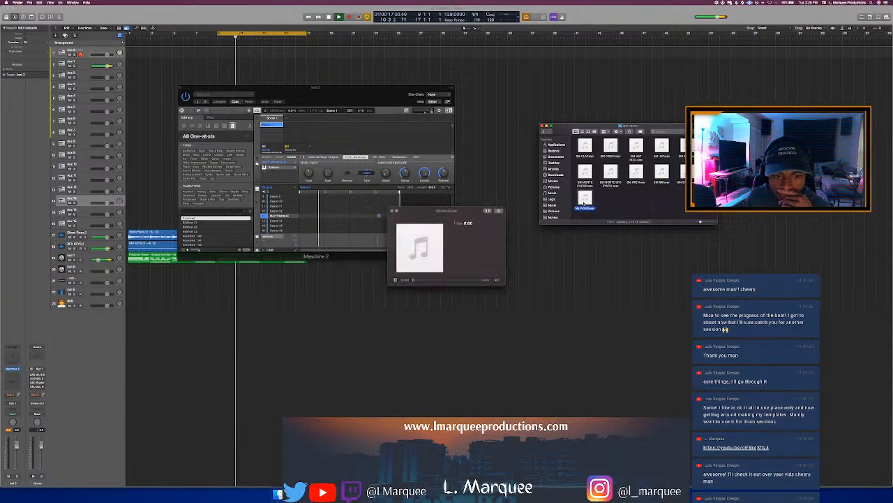
pyautogui.click(687, 173)
# Preview SM KICK.wav and load it into Maschine's Sound 1 in place of the current kick
pyautogui.press('Up')
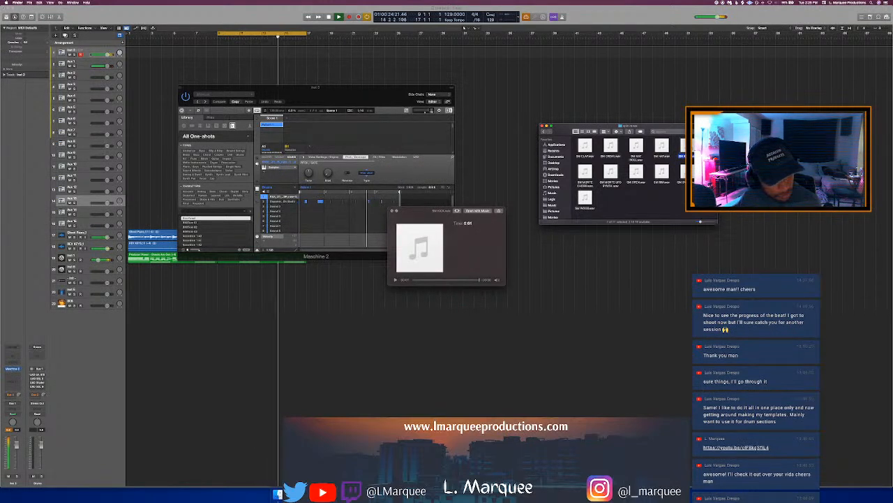
pyautogui.moveTo(685, 147); pyautogui.dragTo(450, 199)
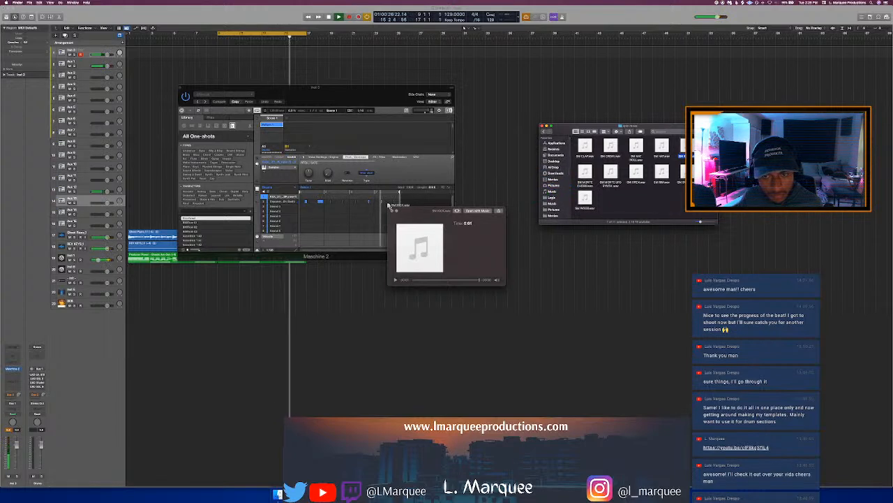
pyautogui.moveTo(337, 201); pyautogui.dragTo(295, 196)
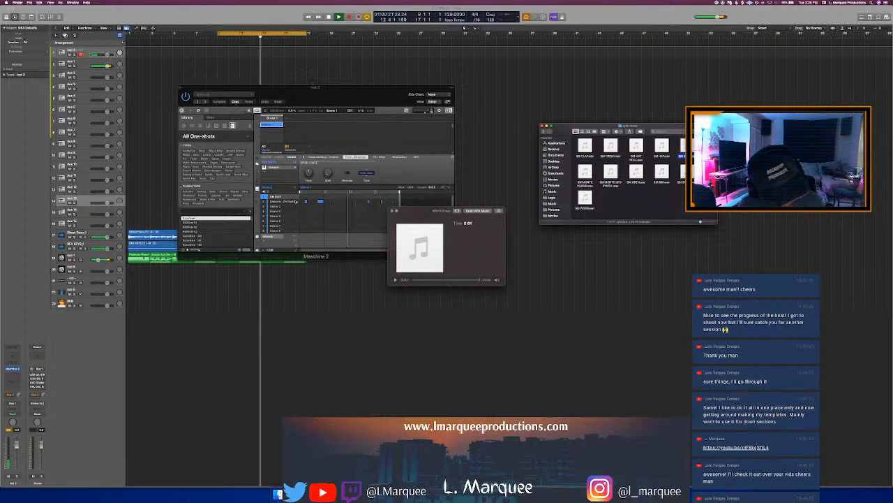
# Record a kick pattern for SM KICK in Maschine over the looped section and play it back
pyautogui.click(403, 171)
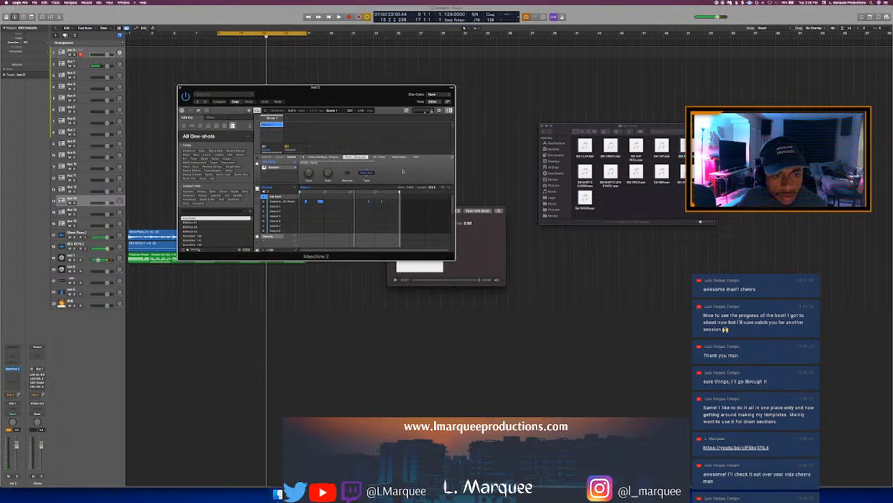
pyautogui.press('r')
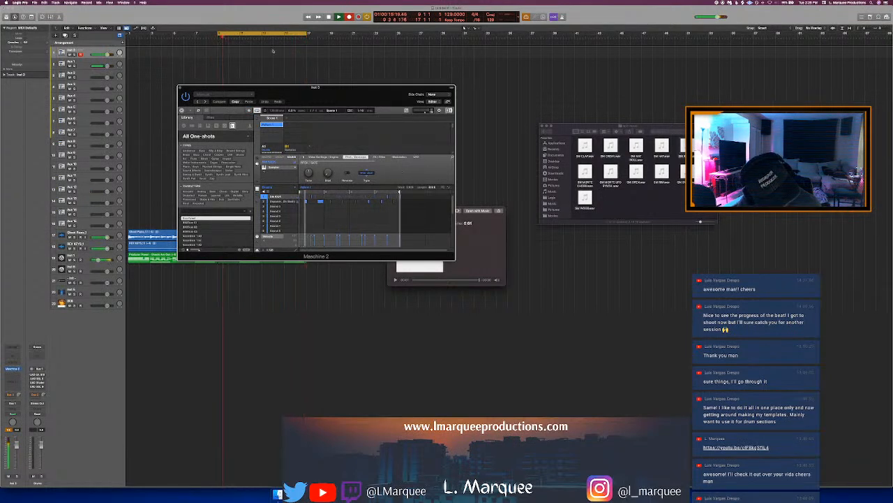
pyautogui.click(296, 43)
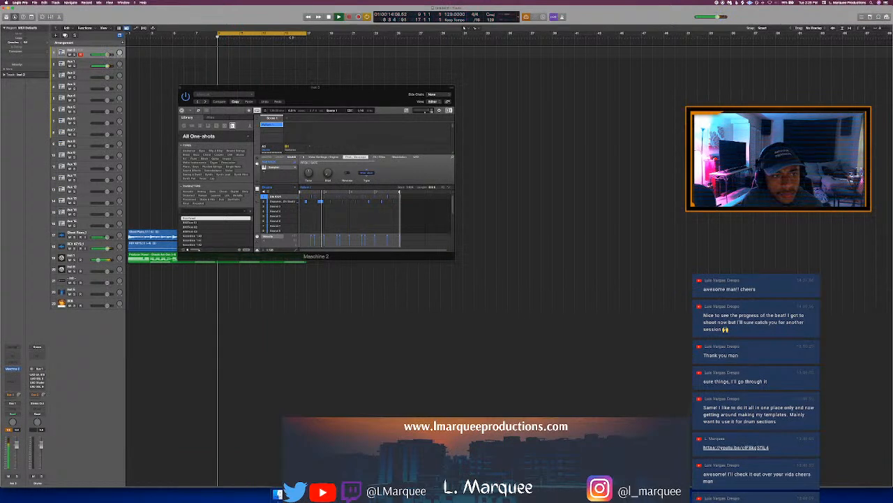
# Switch to Finder, go back one folder and open the z4l sample folder while the section loops
pyautogui.click(292, 39)
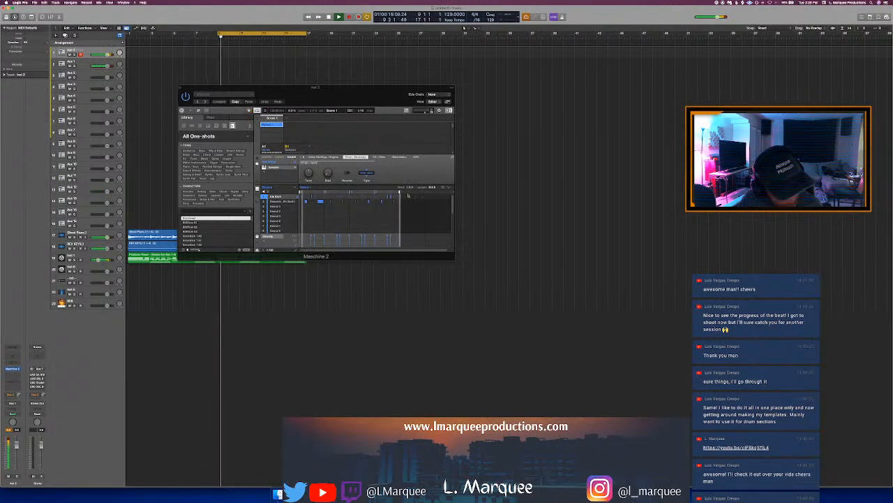
pyautogui.scroll(-5, 386, 197)
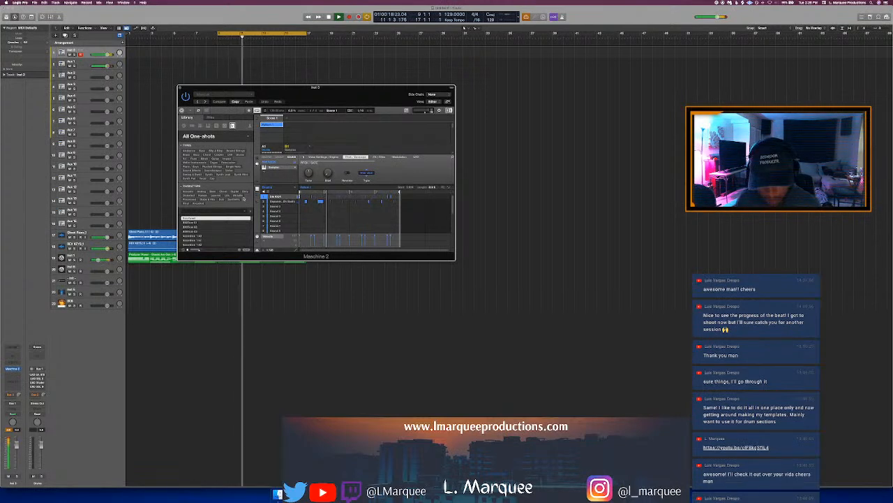
pyautogui.click(278, 494)
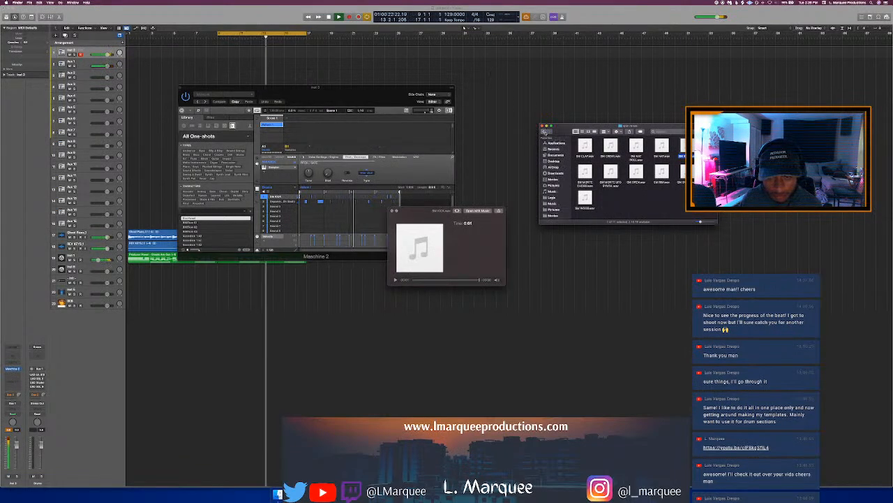
pyautogui.click(545, 131)
pyautogui.doubleClick(684, 146)
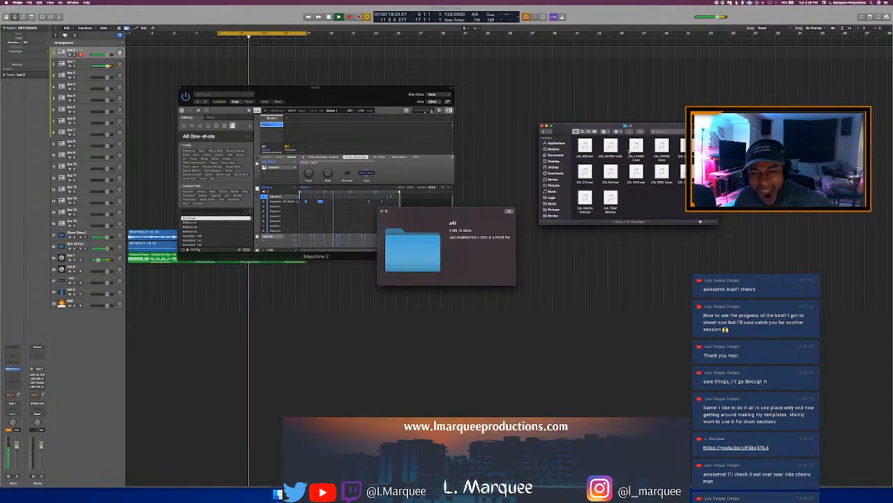
# Audition Z4L HAT.wav and Z4L KICK.wav over the looping section
pyautogui.press('Down')
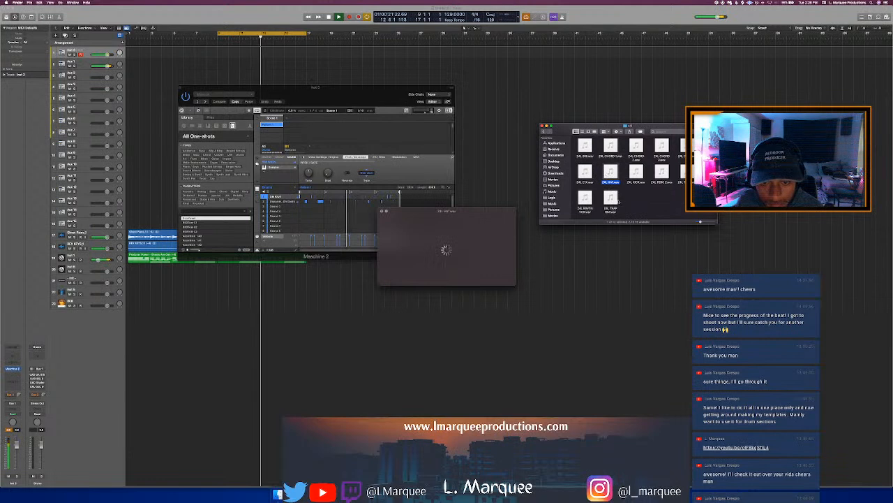
pyautogui.click(610, 179)
pyautogui.click(634, 178)
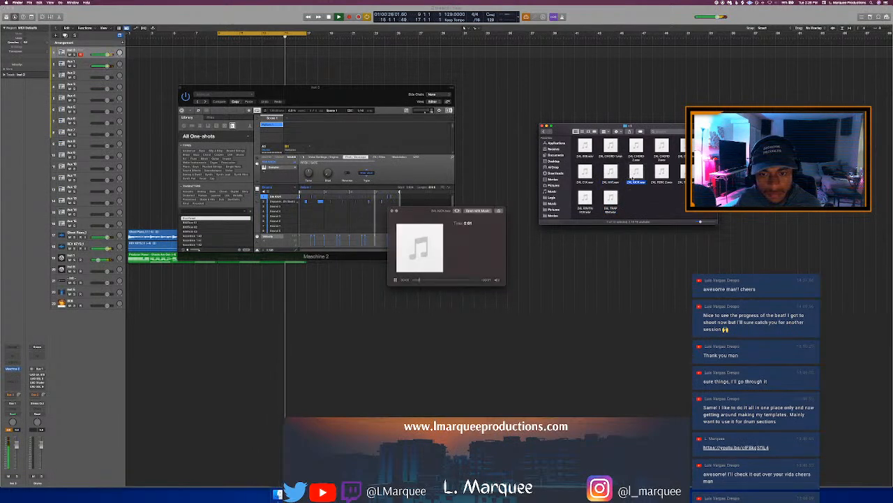
pyautogui.click(640, 195)
pyautogui.click(644, 178)
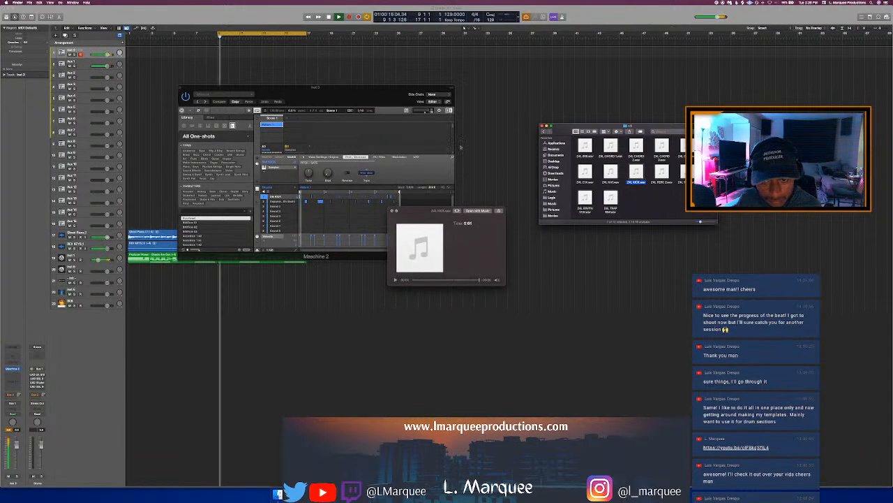
# Stop playback, preview Z4L HAT.wav on its own and load it into Maschine's Sound 3
pyautogui.click(450, 144)
pyautogui.press('space')
pyautogui.click(636, 176)
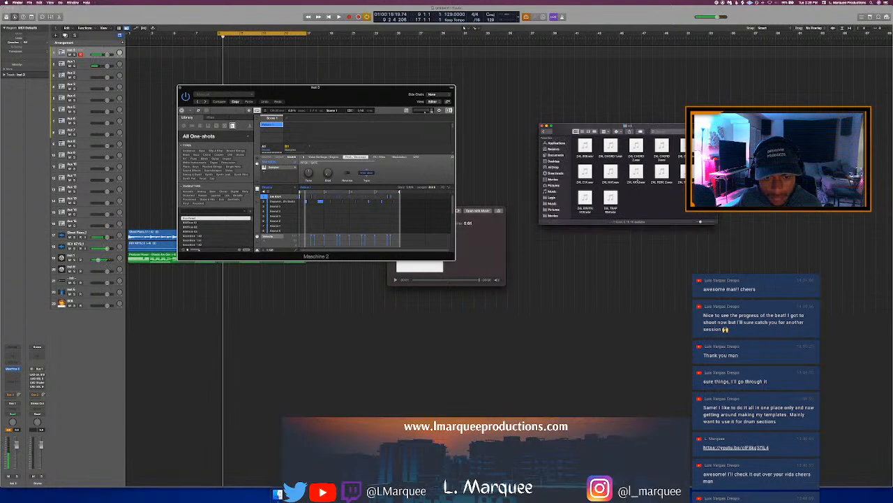
pyautogui.click(644, 205)
pyautogui.press('space')
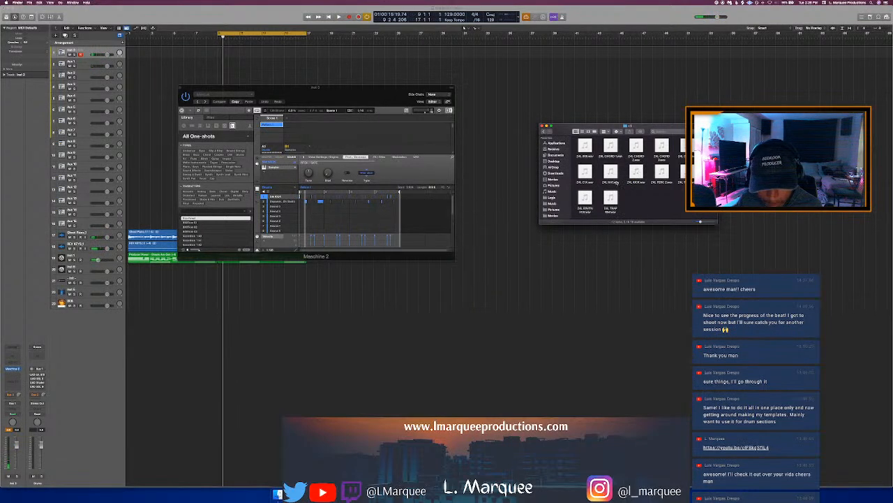
pyautogui.press('space')
pyautogui.click(594, 184)
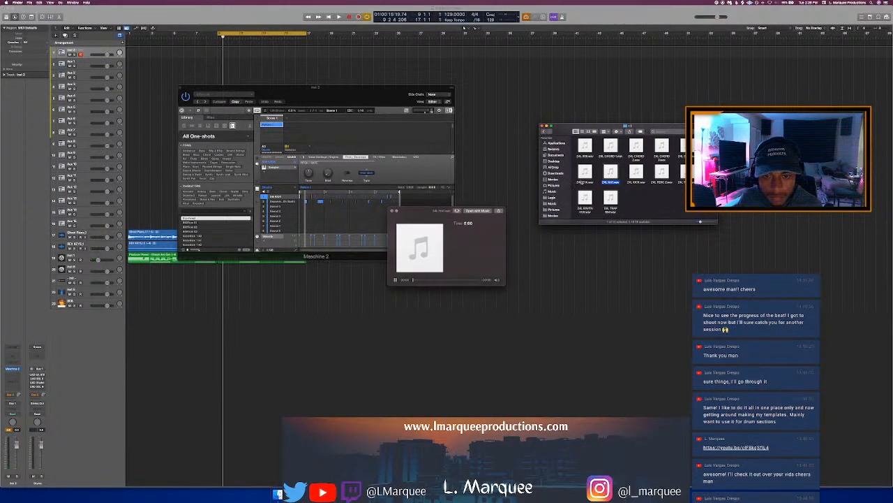
pyautogui.moveTo(422, 174); pyautogui.dragTo(296, 206)
# Record a hi-hat pattern for Z4L HAT in Maschine over the looped section and play it back
pyautogui.click(406, 171)
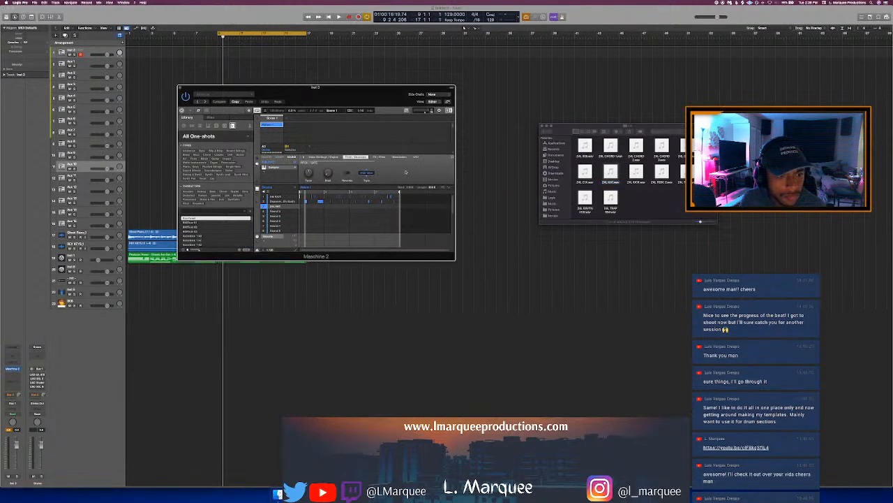
pyautogui.press('space')
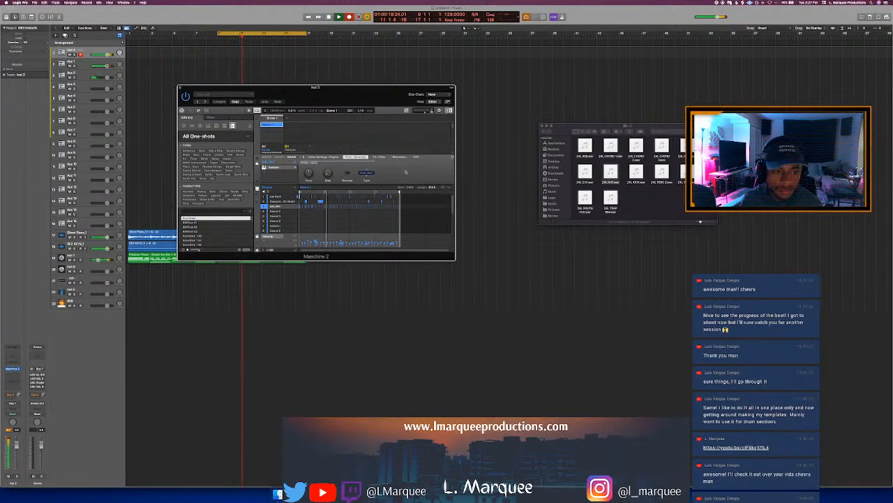
pyautogui.press('b')
pyautogui.press('space')
pyautogui.press('space')
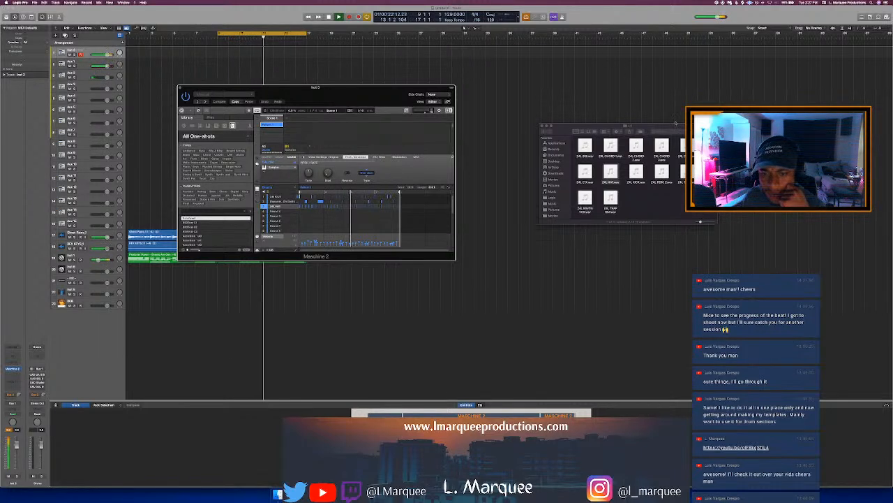
# Check other z4l samples, including Z4L PERC 2.wav, and go back to the parent folder
pyautogui.click(647, 201)
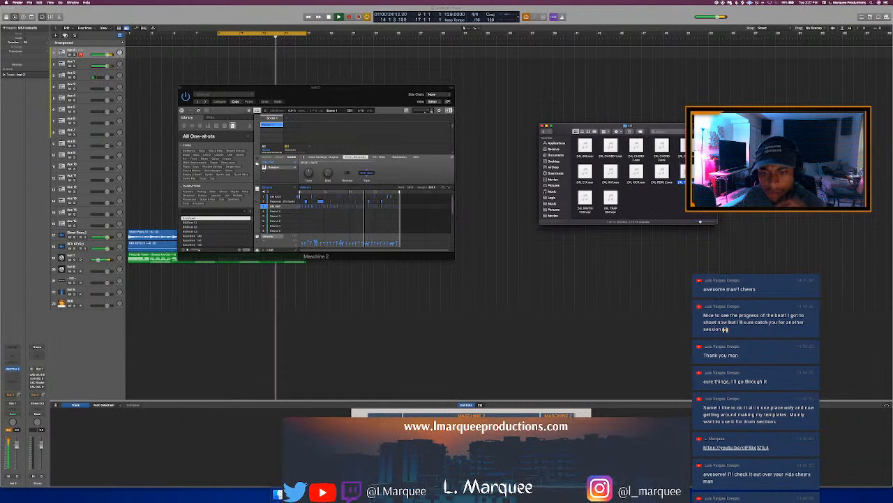
pyautogui.click(662, 173)
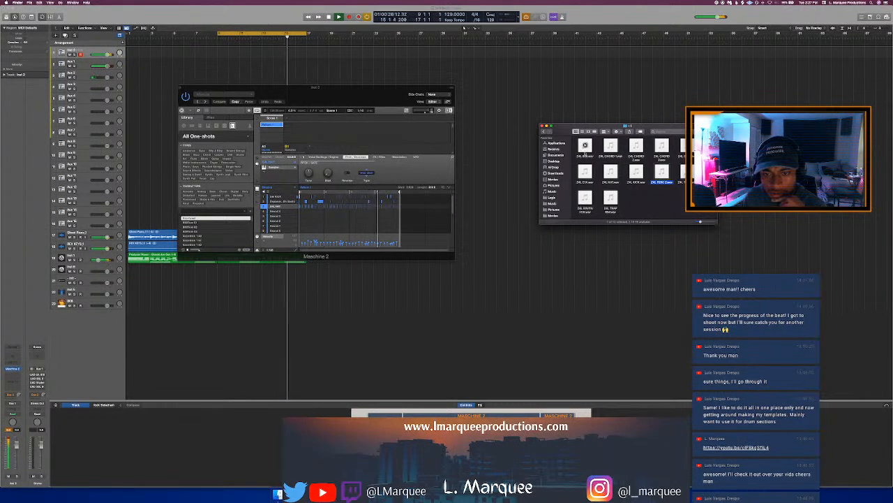
pyautogui.click(545, 131)
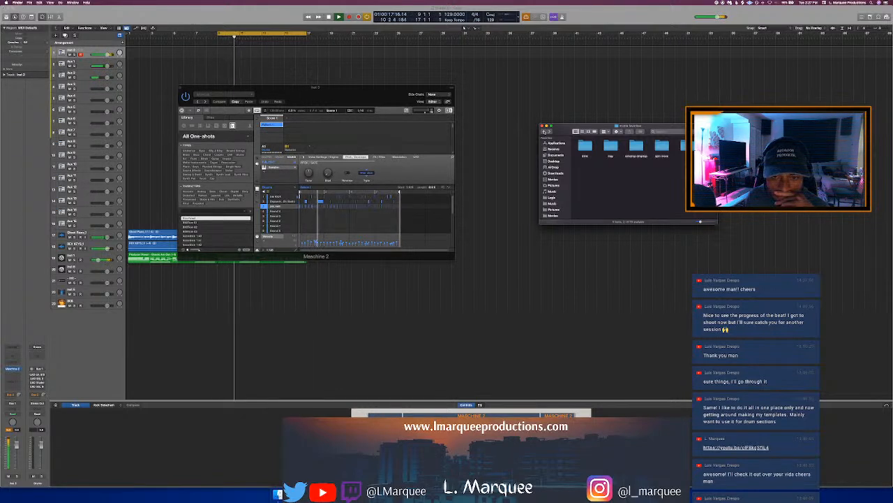
# Return to Logic Pro, close the Maschine window and open Komplete Kontrol on the empty instrument track below the piano MIDI
pyautogui.click(473, 158)
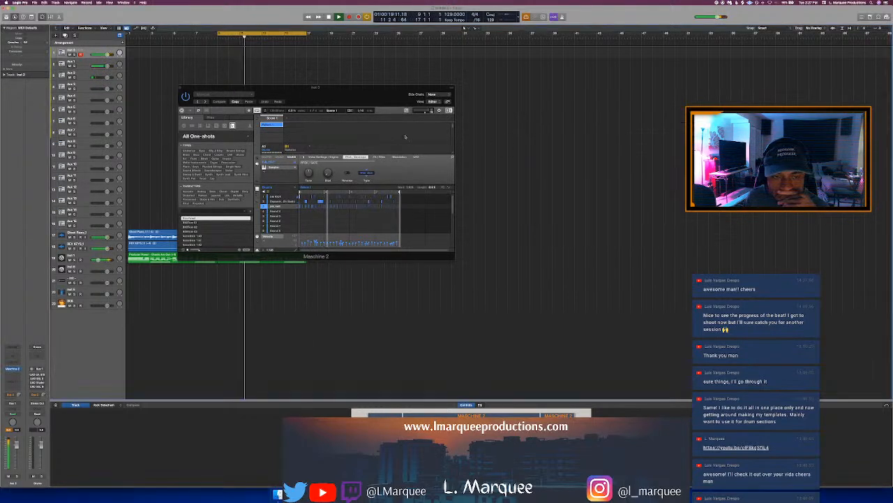
pyautogui.click(185, 90)
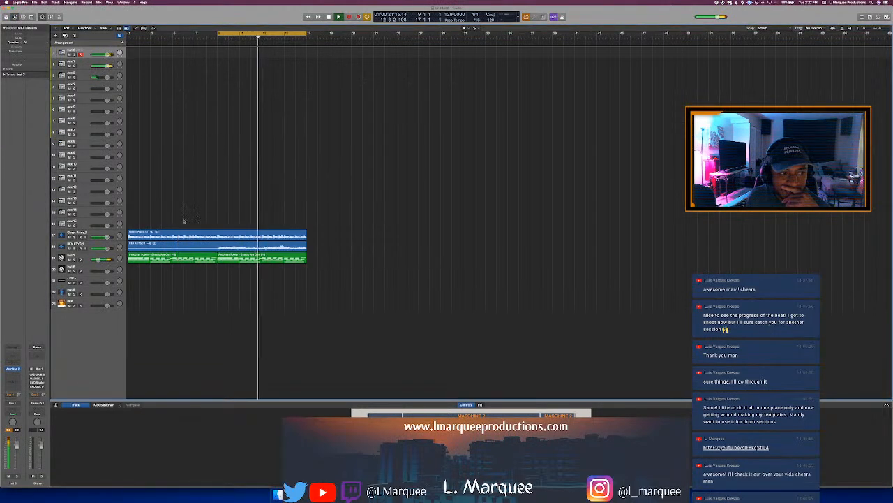
pyautogui.click(87, 270)
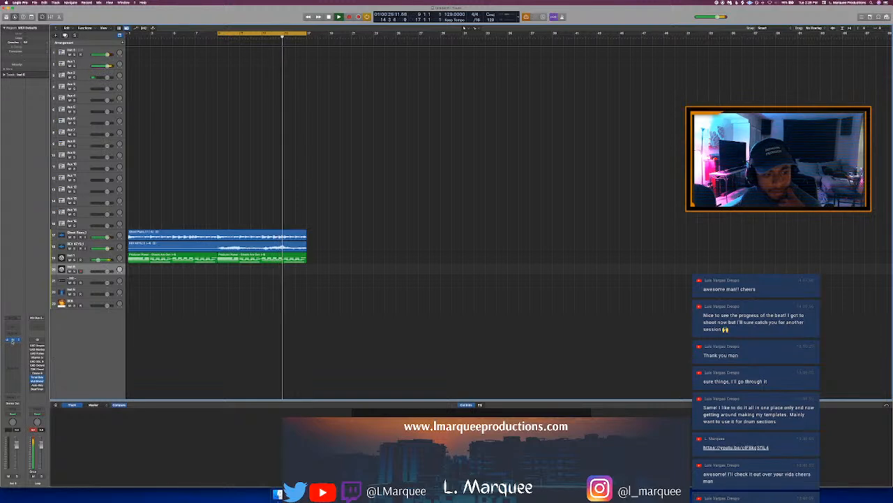
pyautogui.click(12, 340)
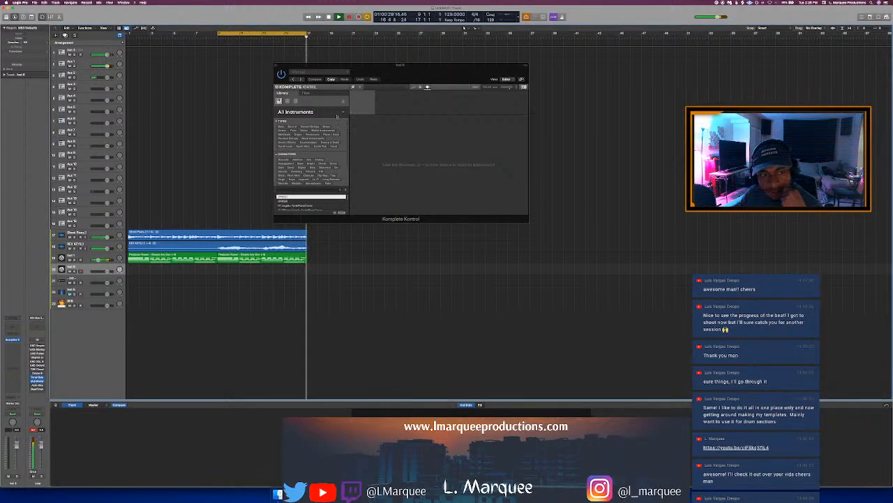
# Browse to Monark in Komplete Kontrol, load one of its presets and adjust a knob in the amp envelope
pyautogui.scroll(-10, 333, 140)
pyautogui.scroll(6, 333, 163)
pyautogui.scroll(3, 312, 170)
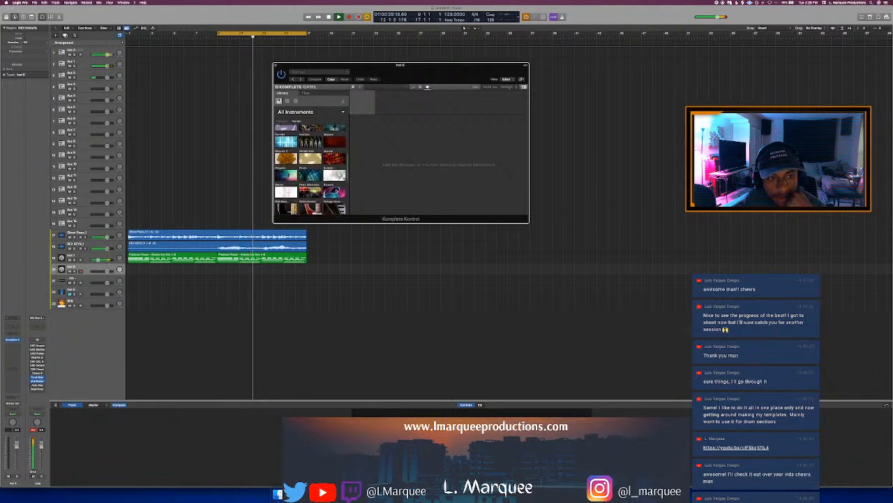
pyautogui.click(334, 143)
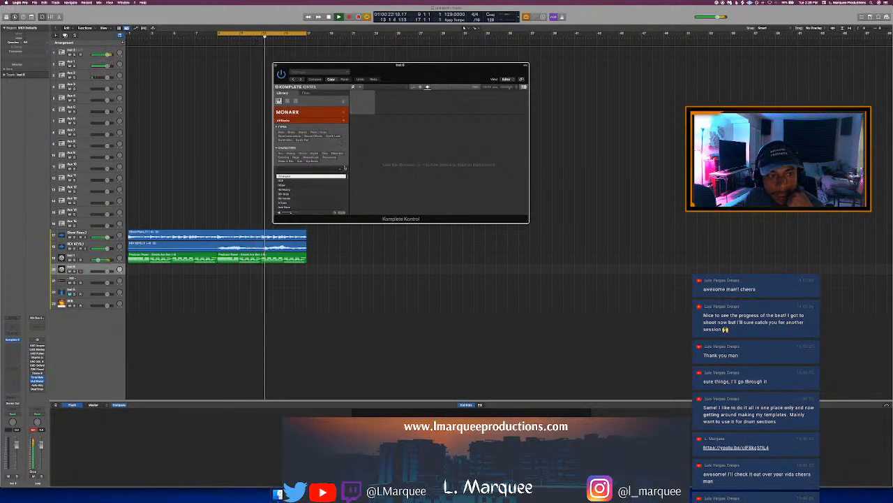
pyautogui.click(346, 169)
pyautogui.click(302, 194)
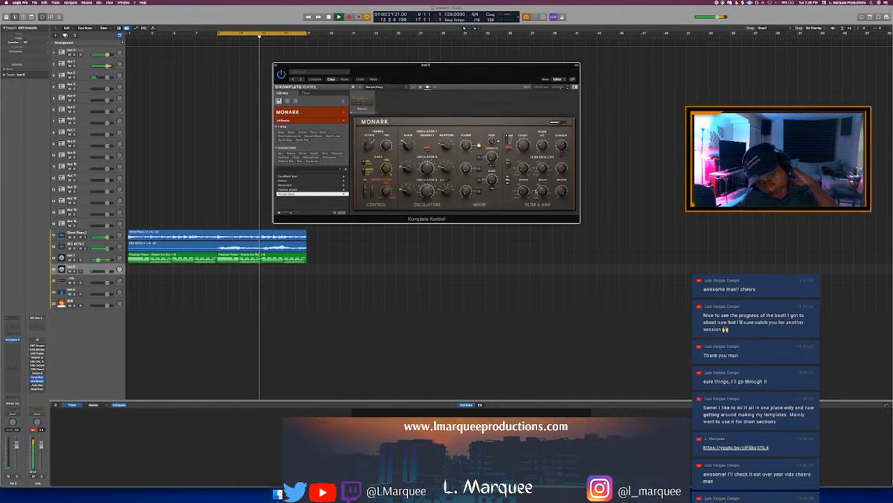
pyautogui.moveTo(543, 190); pyautogui.dragTo(538, 206)
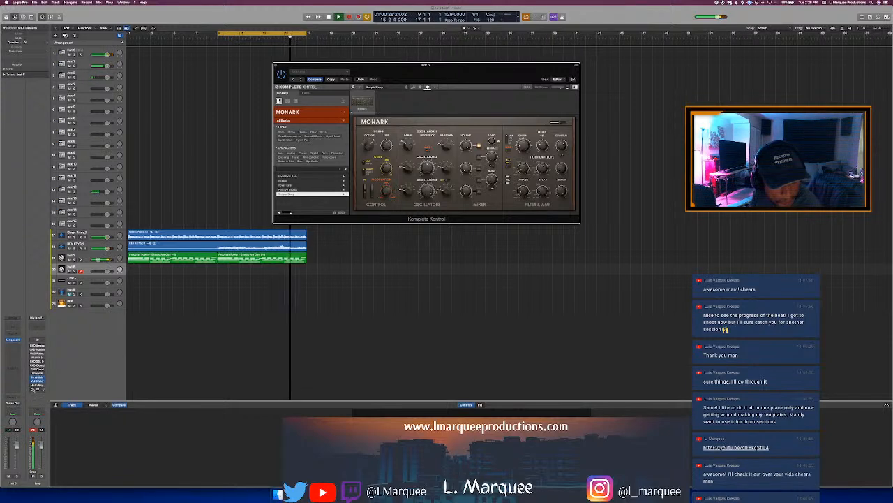
# Open the Auto-Key plug-in to check the loop's key and set the project key signature to A major
pyautogui.click(43, 385)
pyautogui.click(31, 387)
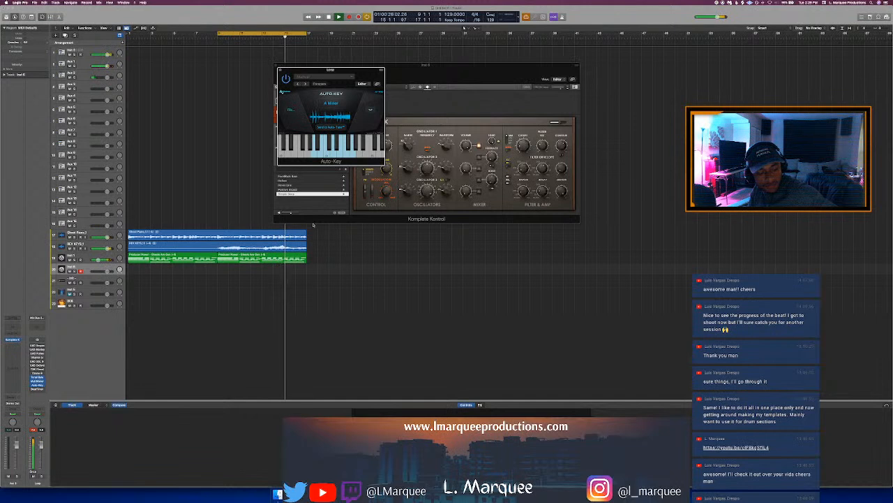
pyautogui.press('space')
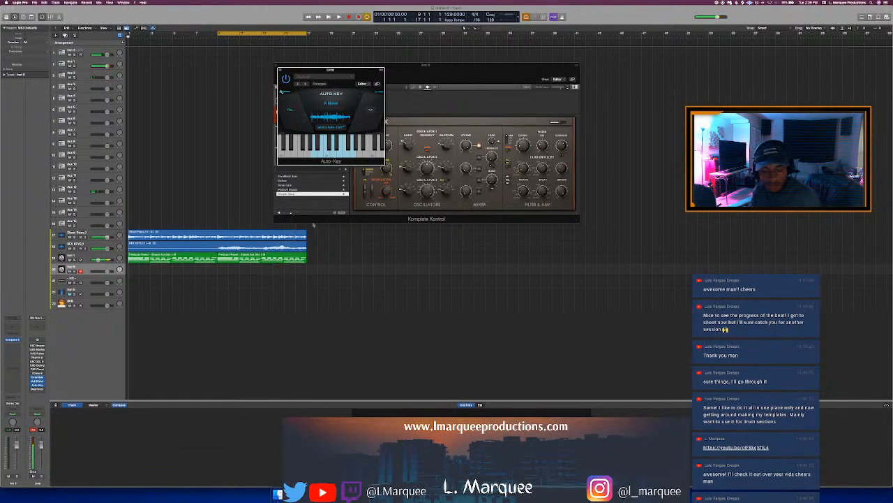
pyautogui.click(491, 15)
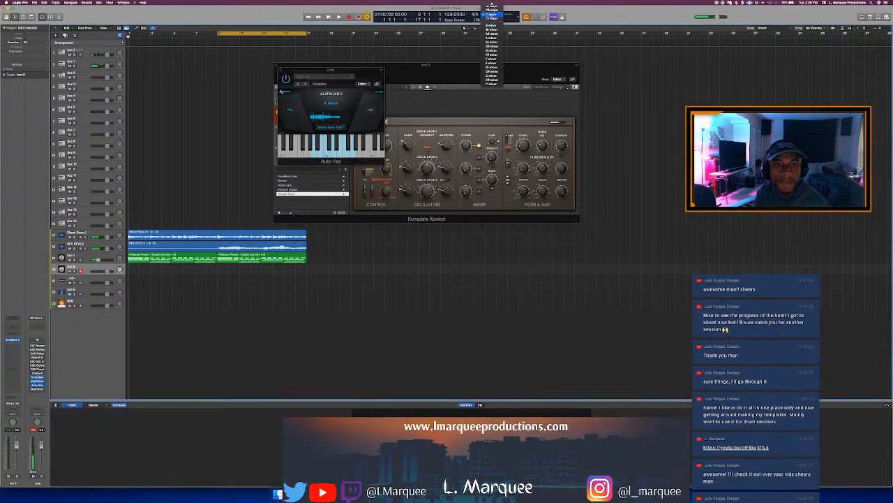
pyautogui.scroll(5, 492, 11)
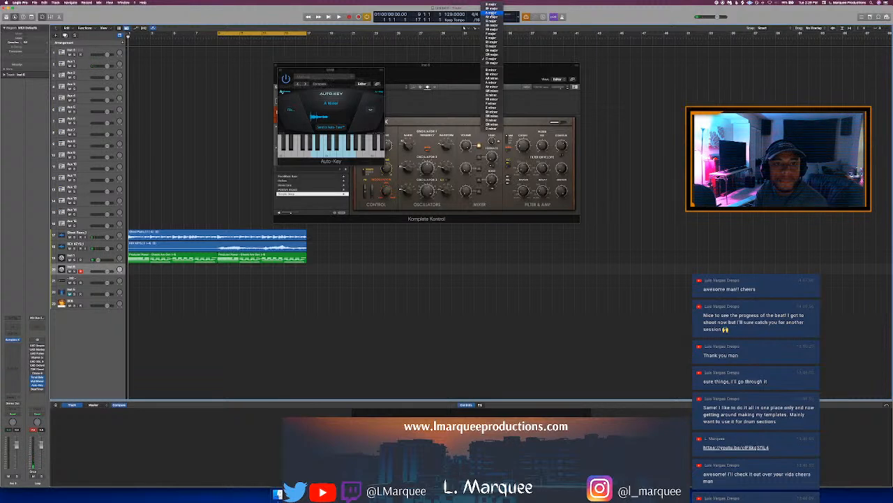
pyautogui.click(491, 12)
# Play the looped section to rehearse a Monark part over it
pyautogui.press('space')
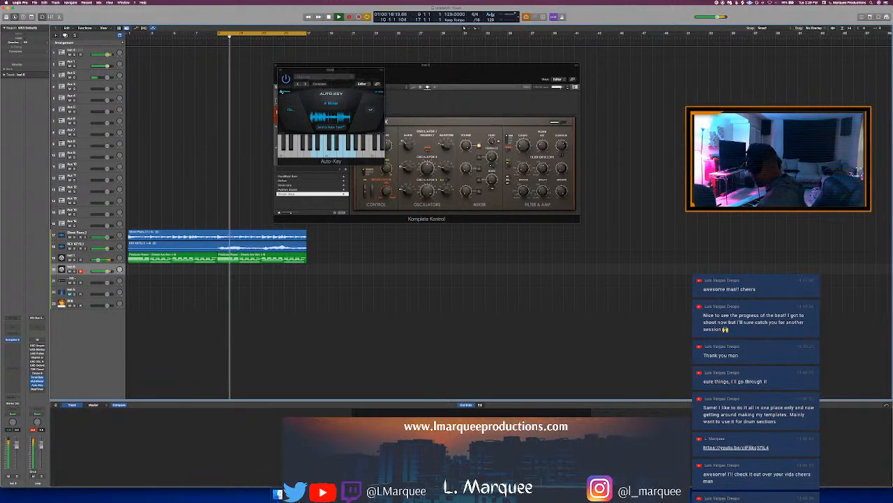
pyautogui.press('space')
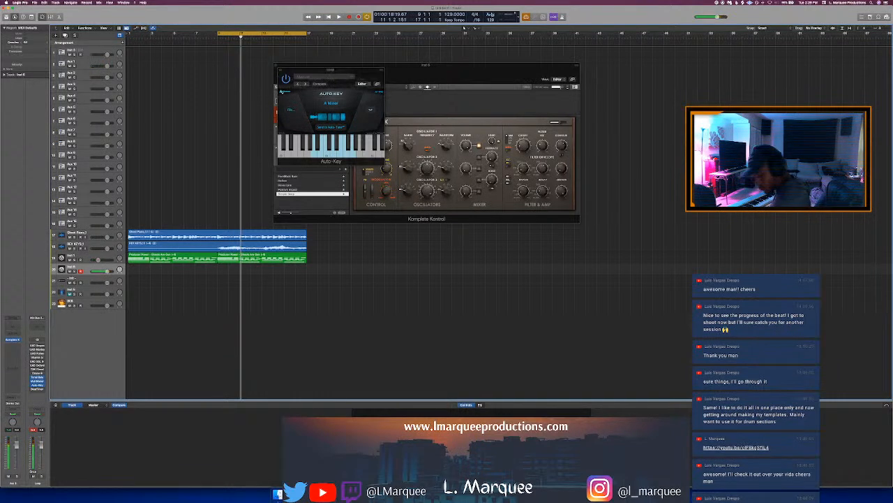
pyautogui.press('space')
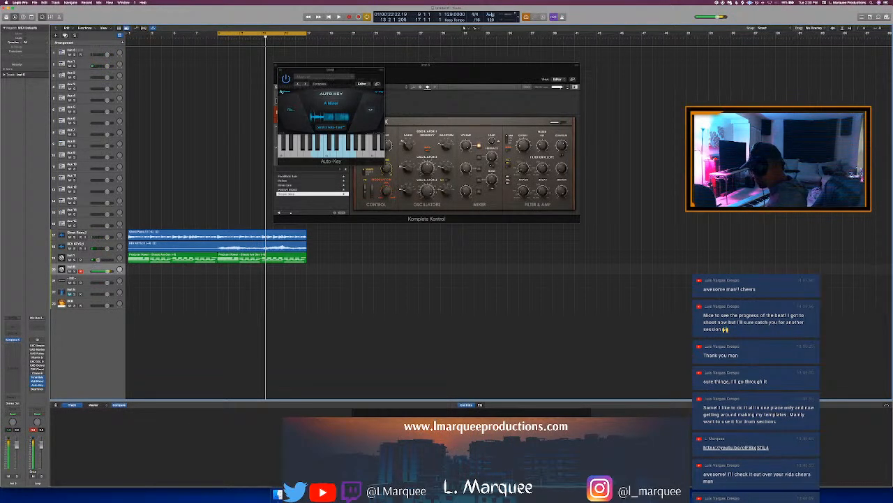
# Record the Monark part as a MIDI region over the looped section, play it back and select the region
pyautogui.press('r')
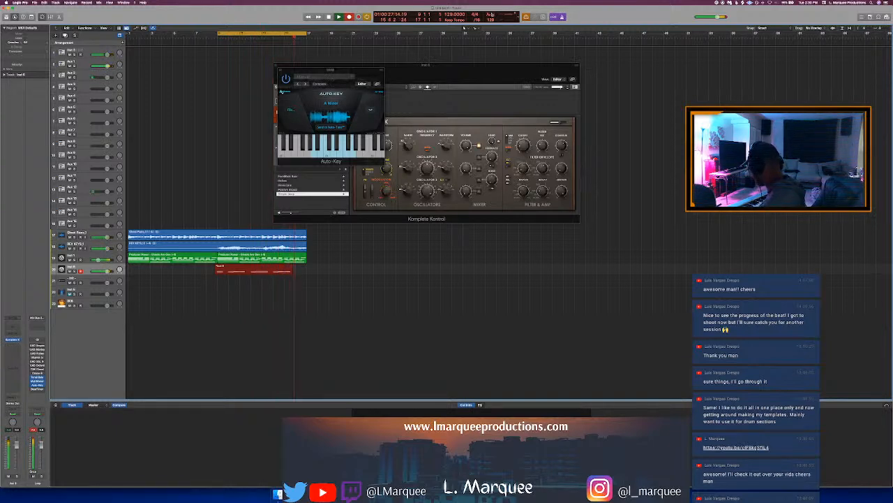
pyautogui.press('space')
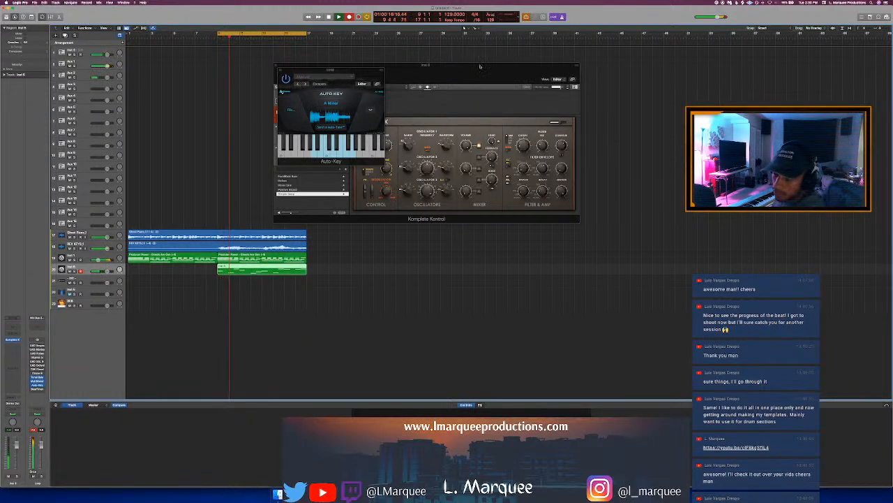
pyautogui.press('space')
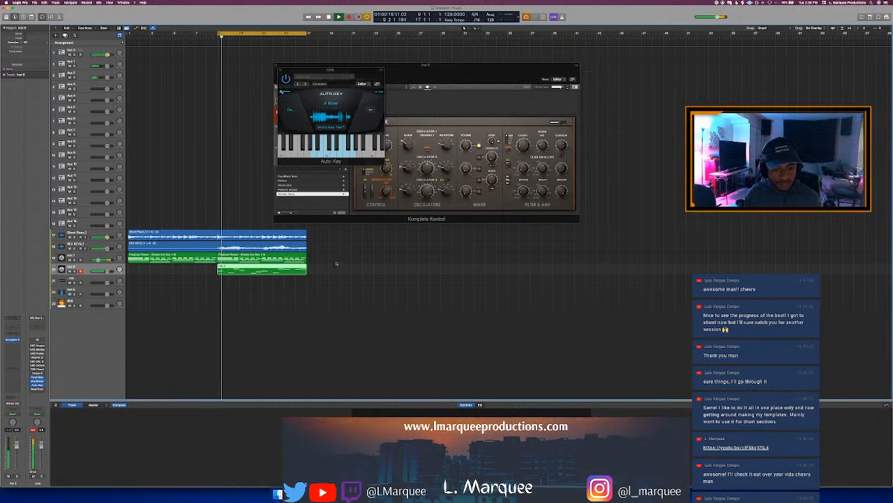
pyautogui.click(285, 271)
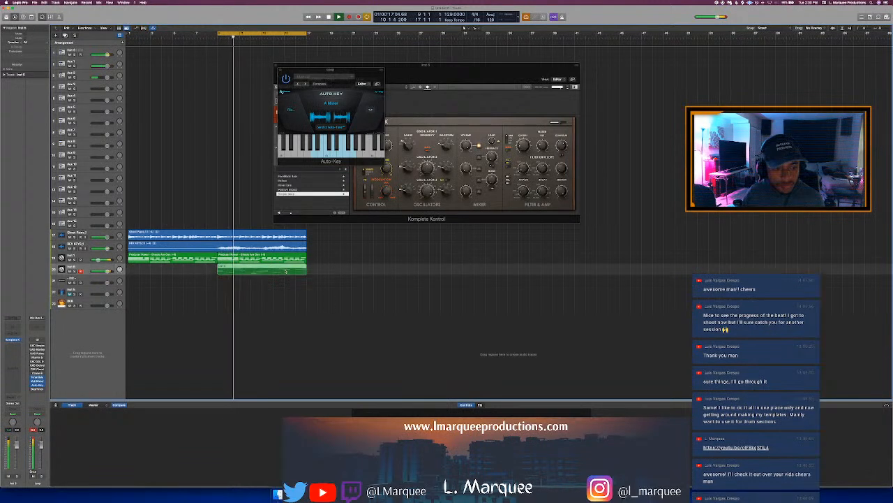
# Open the Monark region in the Piano Roll and play it back to review its notes
pyautogui.doubleClick(285, 270)
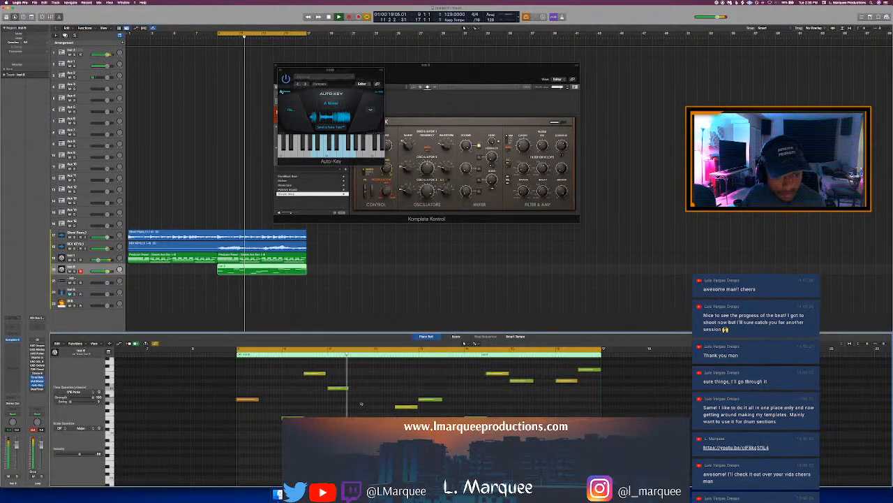
pyautogui.press('space')
pyautogui.click(250, 399)
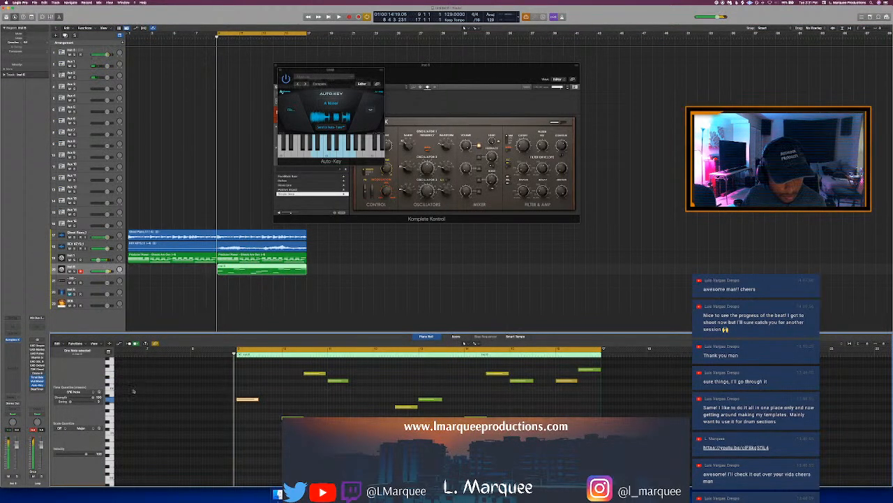
pyautogui.press('space')
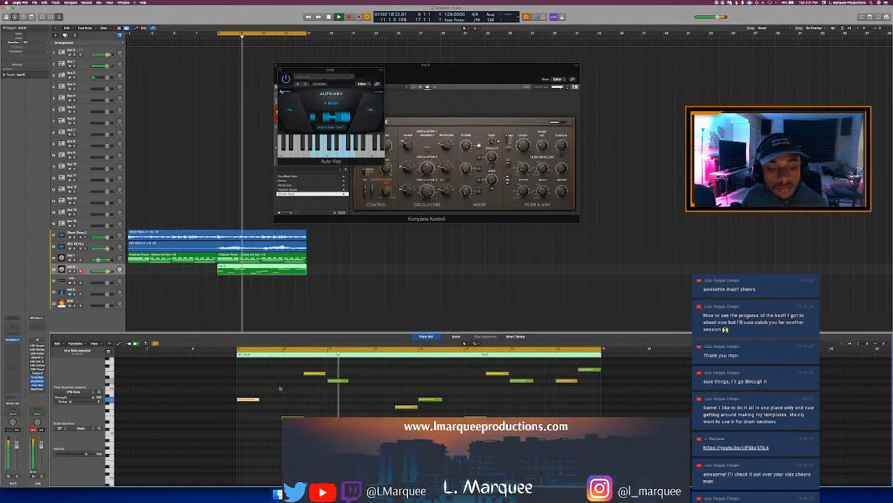
pyautogui.click(86, 224)
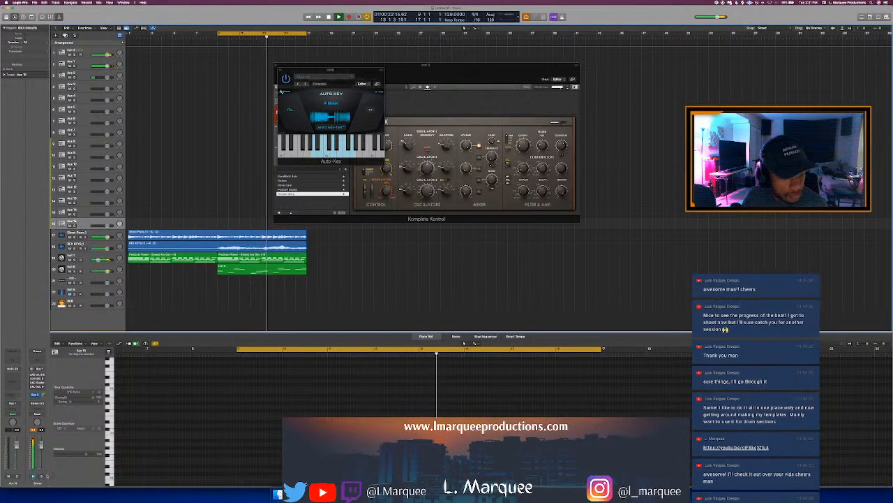
pyautogui.click(241, 268)
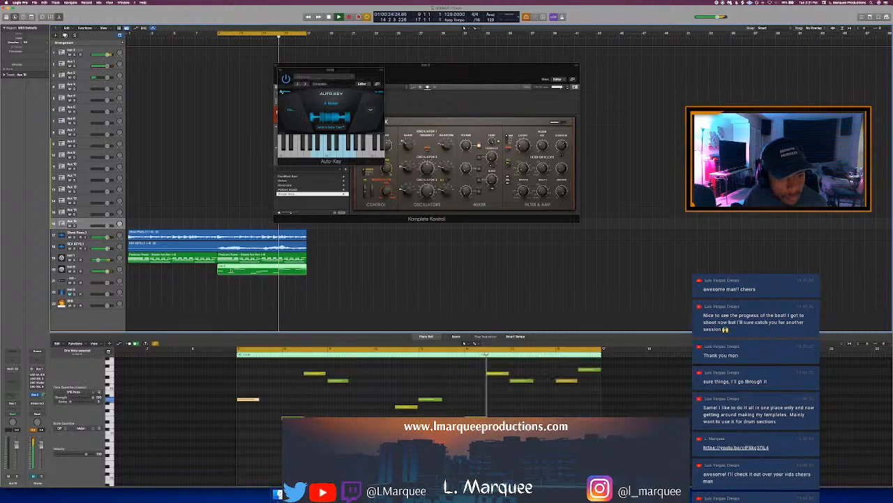
# Trim the start of the first yellow note in the Monark region slightly and replay the section
pyautogui.press('super+Right')
pyautogui.press('super+Right')
pyautogui.press('super+Right')
pyautogui.press('super+Right')
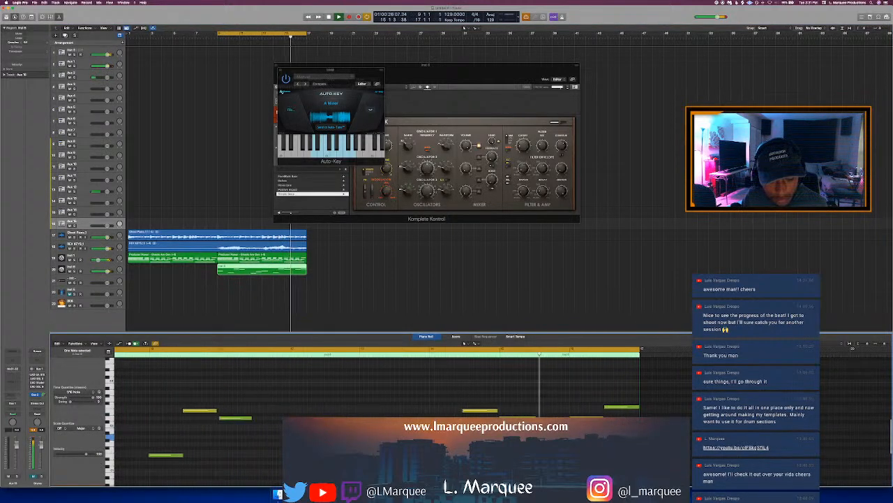
pyautogui.press('super+Up')
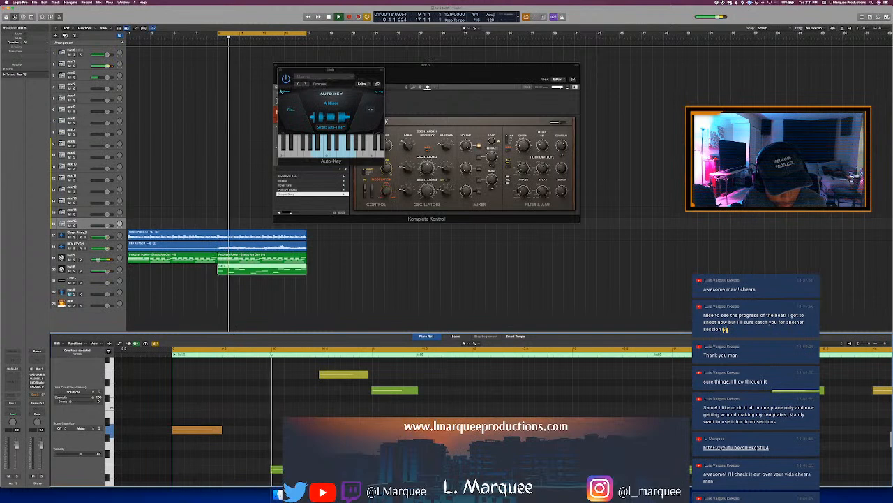
pyautogui.scroll(3, 331, 414)
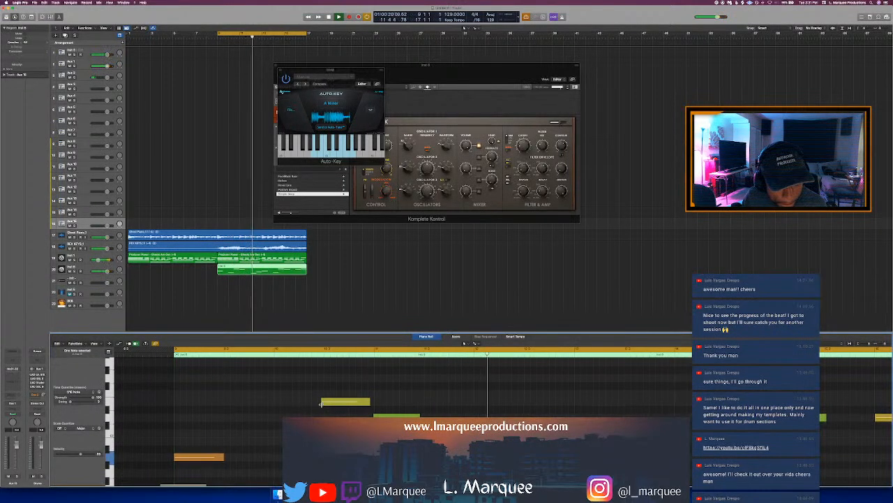
pyautogui.click(324, 405)
pyautogui.press('space')
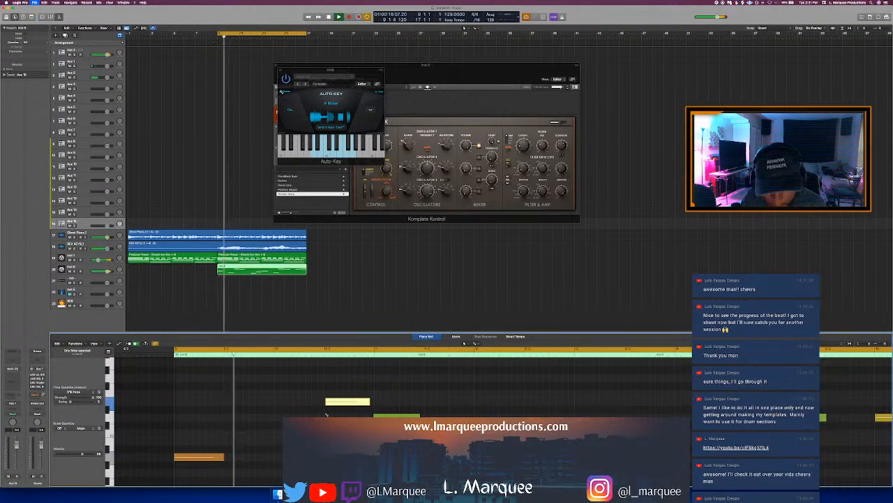
# Save the project in the Logic folder under the name Dream World and stop playback
pyautogui.press('super+s')
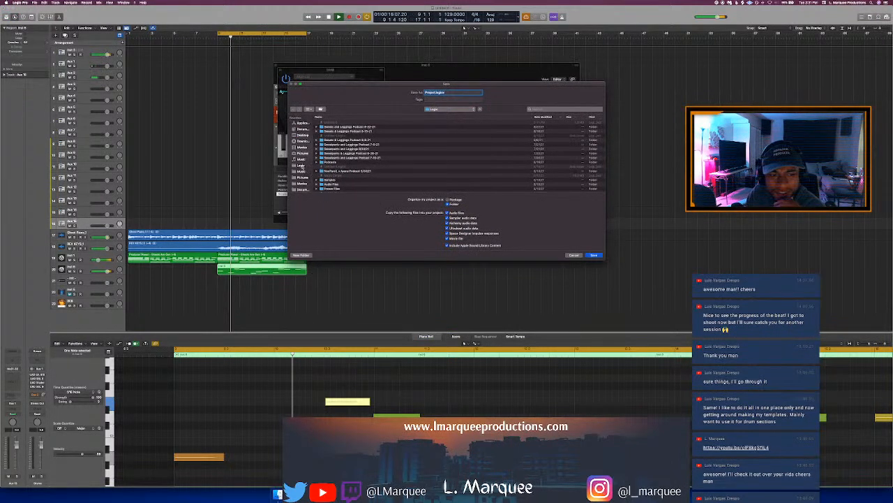
pyautogui.click(304, 166)
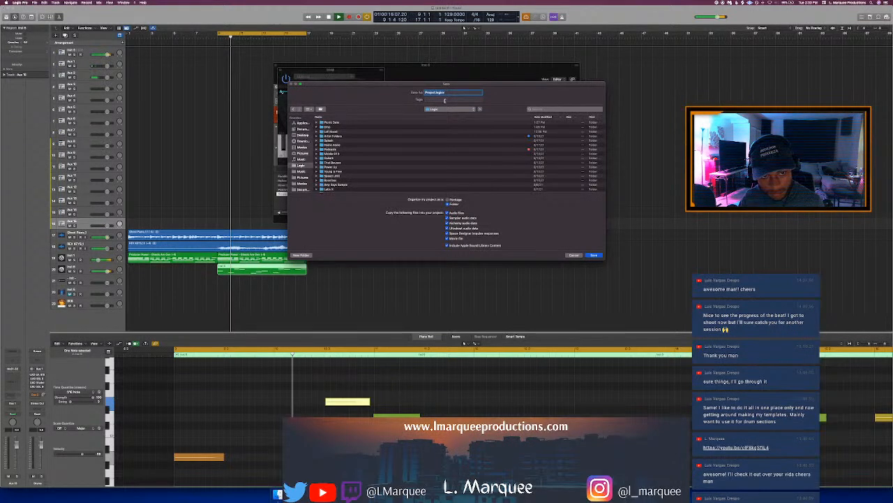
pyautogui.write('Retiasy')
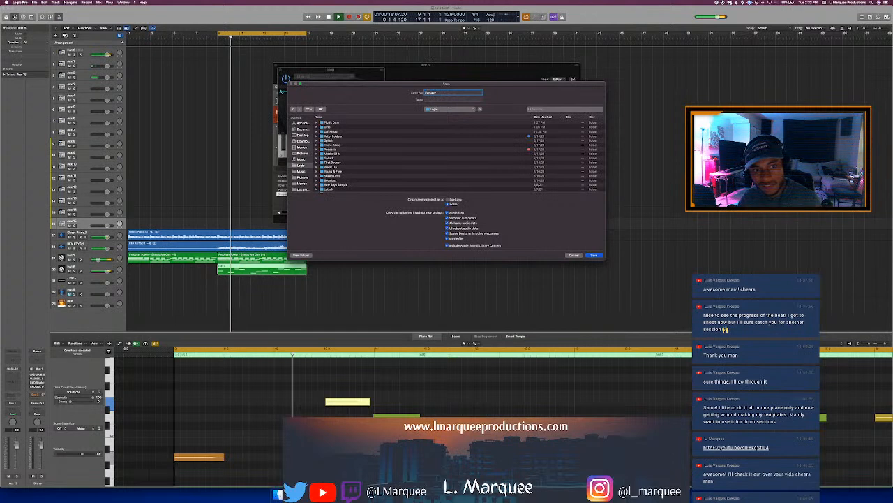
pyautogui.write('antas')
pyautogui.press('BackSpace')
pyautogui.press('BackSpace')
pyautogui.press('BackSpace')
pyautogui.press('BackSpace')
pyautogui.press('BackSpace')
pyautogui.press('BackSpace')
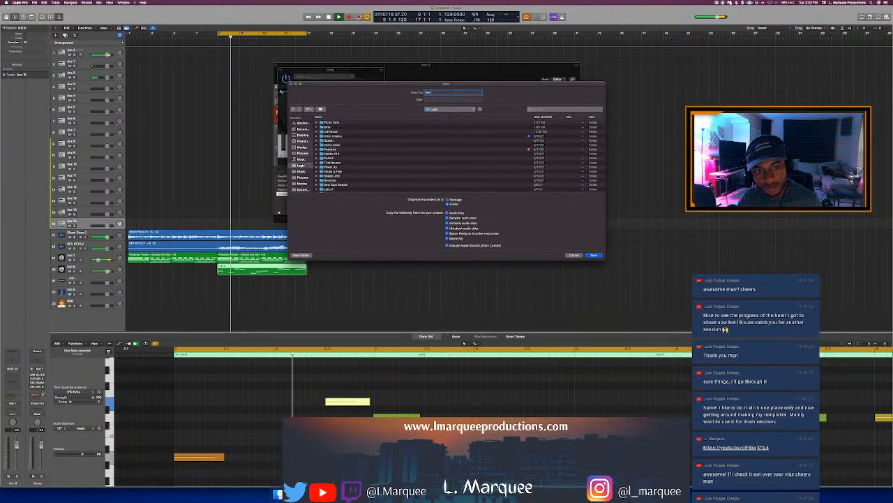
pyautogui.write('Draam We')
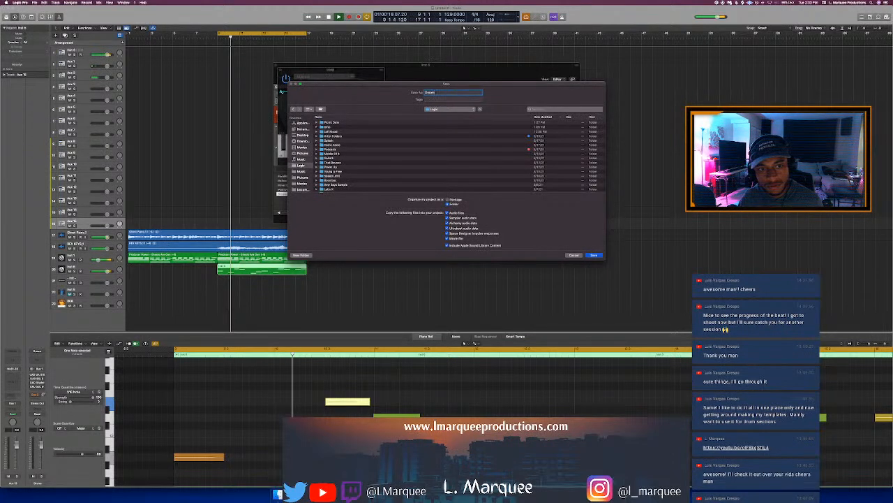
pyautogui.write('rld')
pyautogui.press('Return')
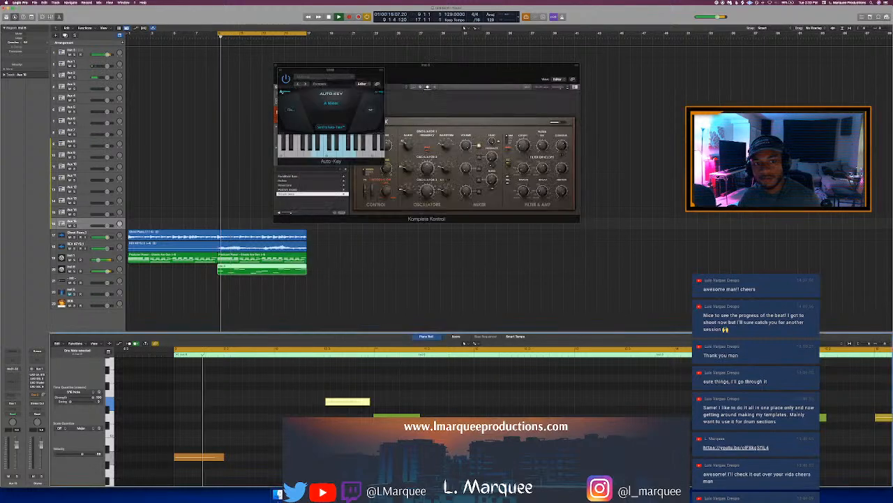
pyautogui.press('space')
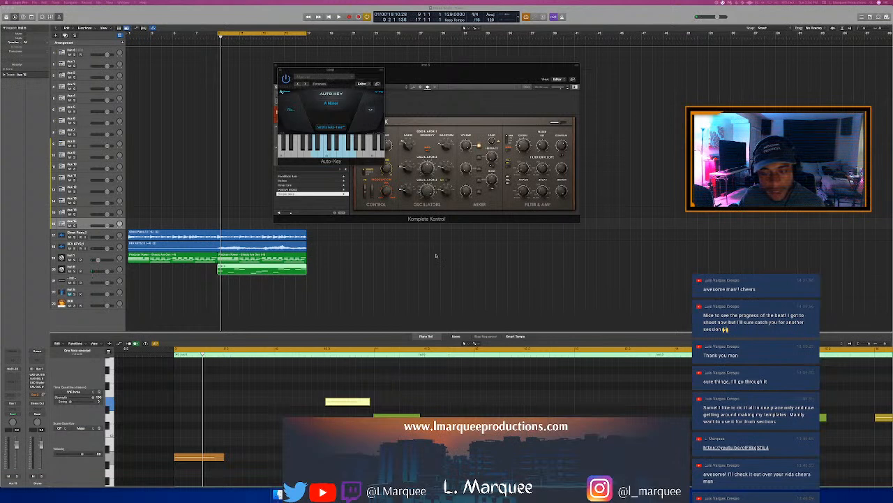
# Switch to Chrome, open lmarqueeproductions.com in its own browser window and make that window full screen
pyautogui.press('super+n')
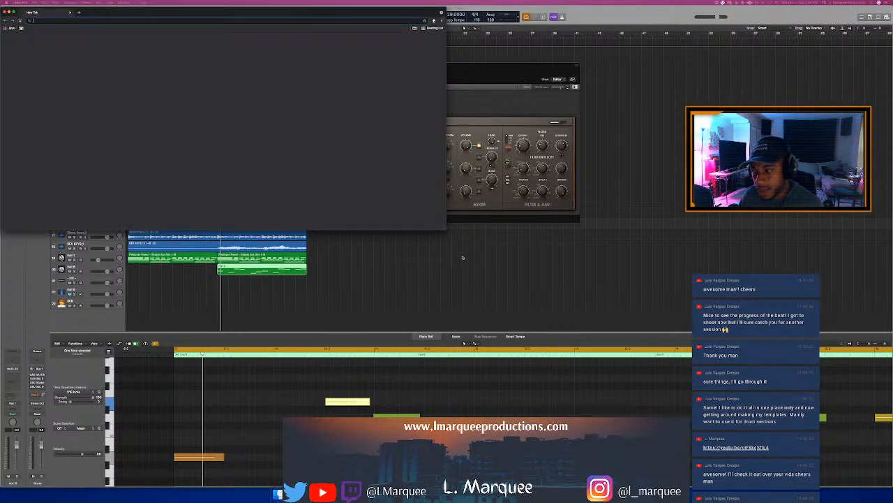
pyautogui.click(432, 46)
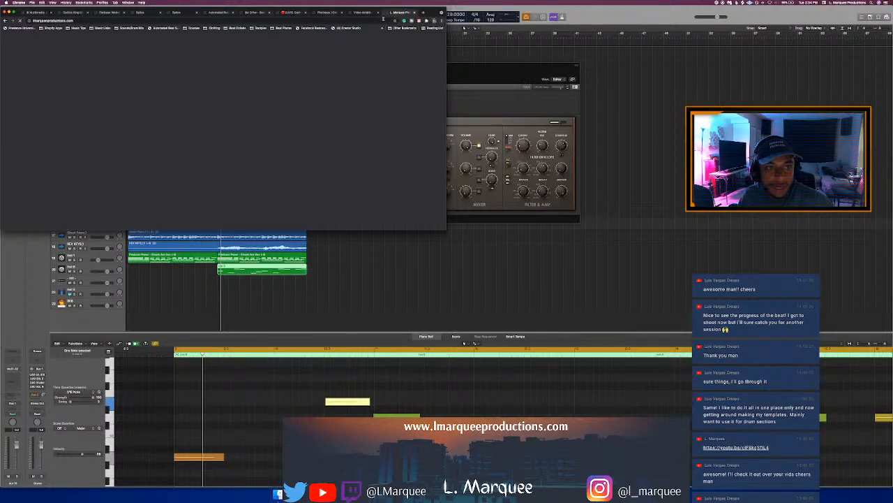
pyautogui.moveTo(329, 56); pyautogui.dragTo(421, 42)
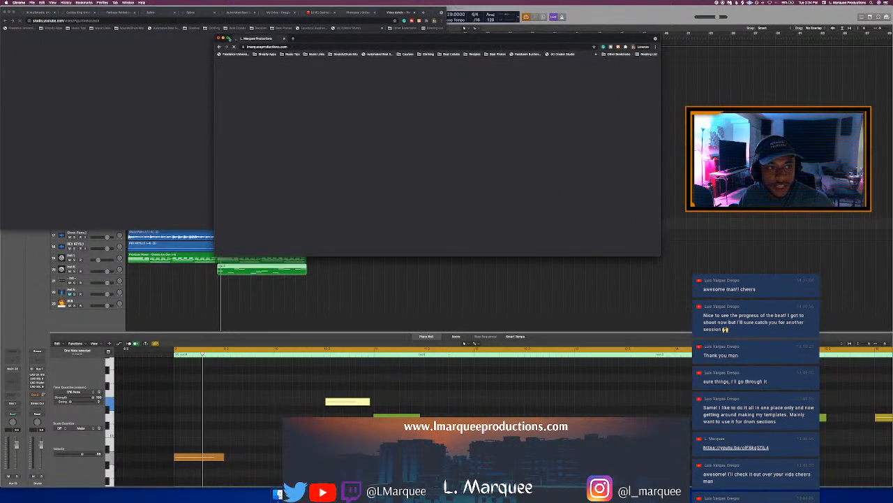
pyautogui.click(228, 37)
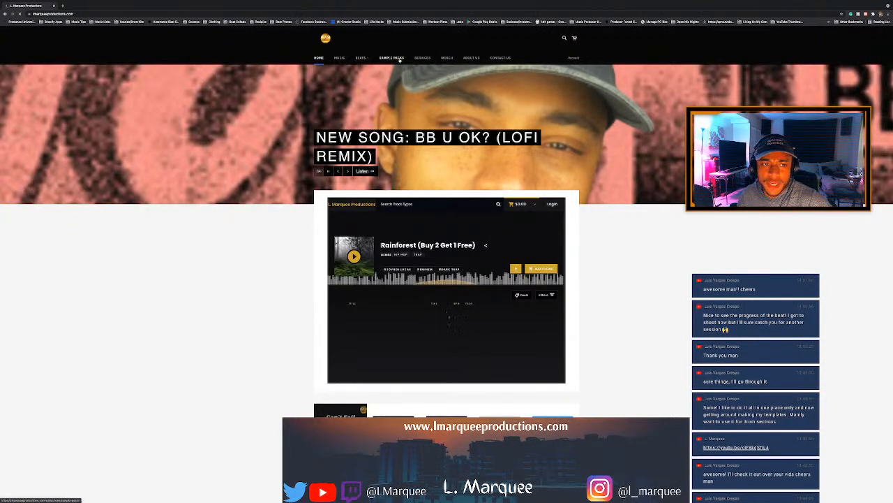
# Show the Sample Packs, Merch and Services pages of the L. Marquee Productions website
pyautogui.click(400, 60)
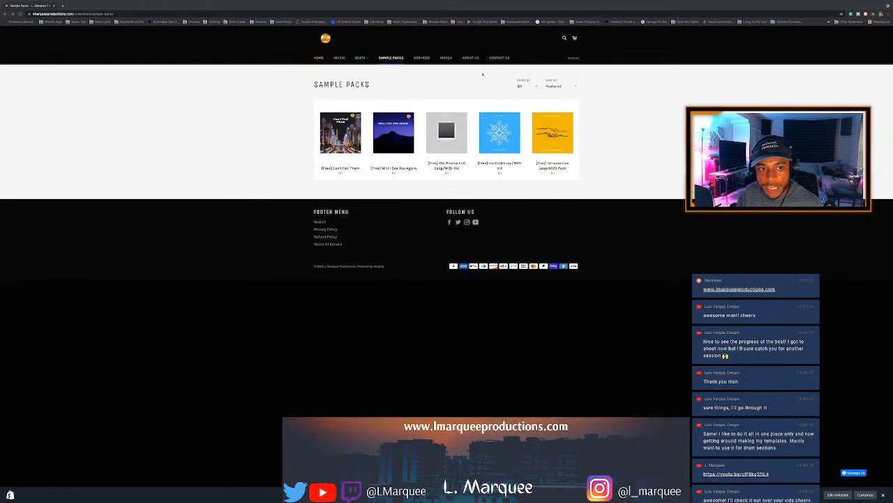
pyautogui.click(446, 59)
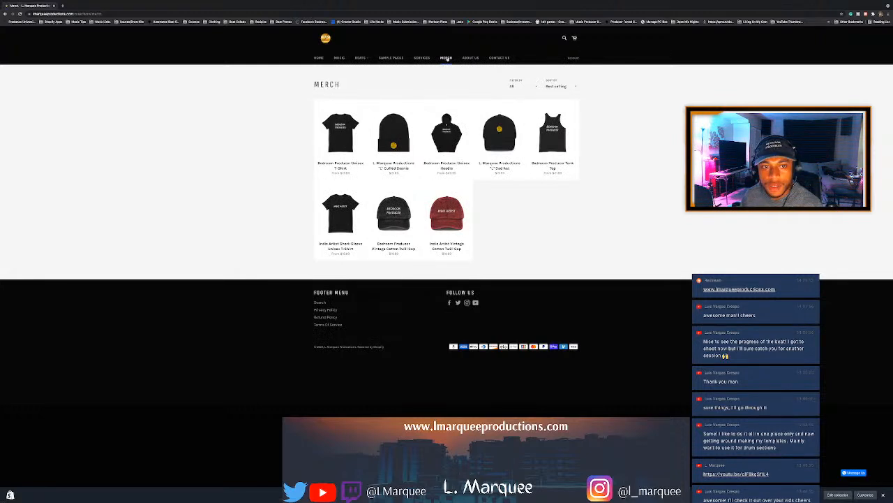
pyautogui.click(416, 58)
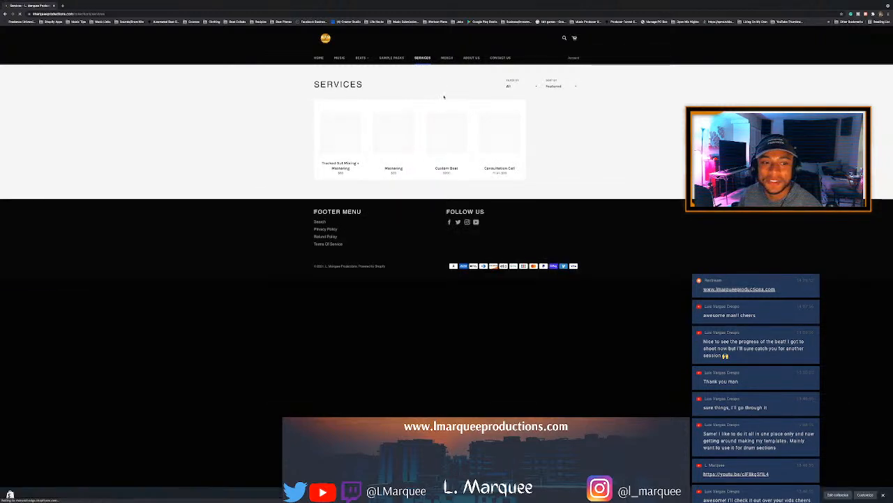
pyautogui.moveTo(404, 107)
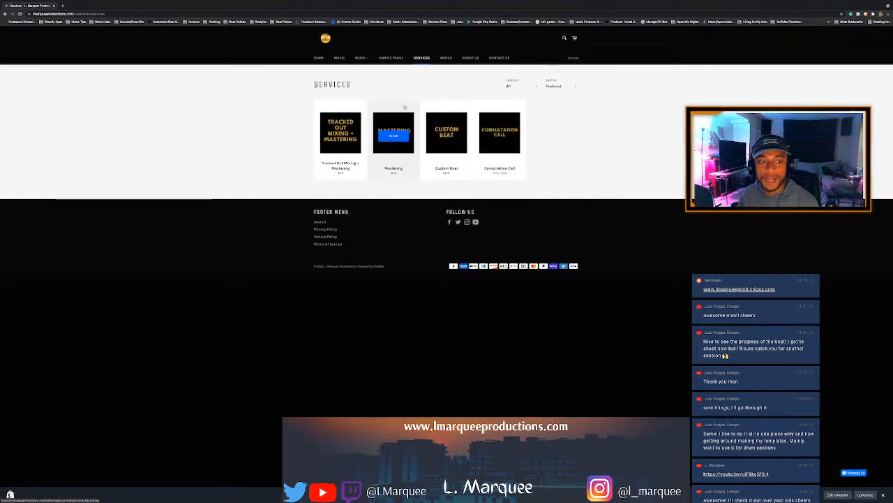